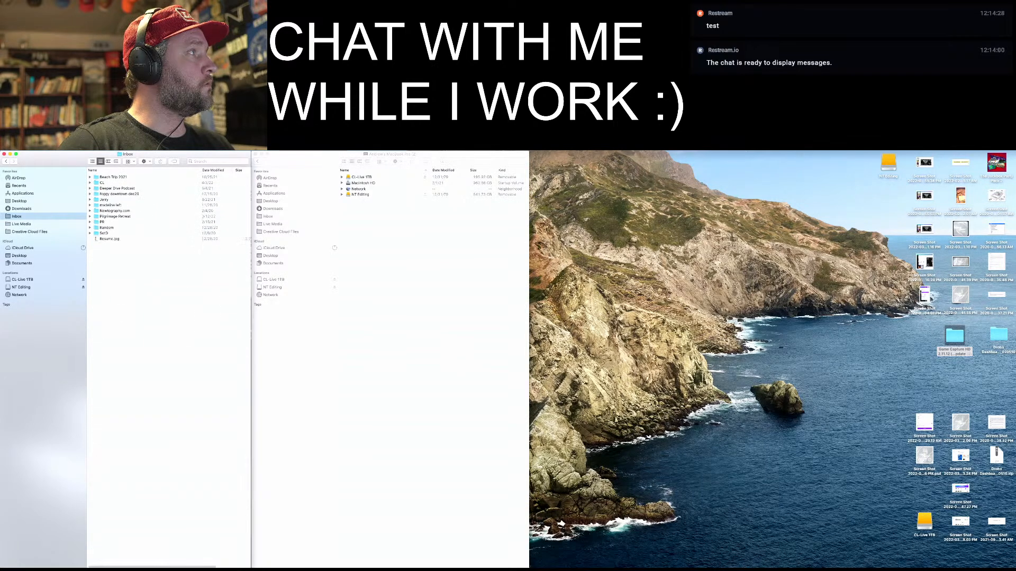
Expand the Pilgrimage Retreat folder, collapse Video 3, then expand and select the Video 4 folder
{"action": "left_click", "coordinate": [90, 216]}
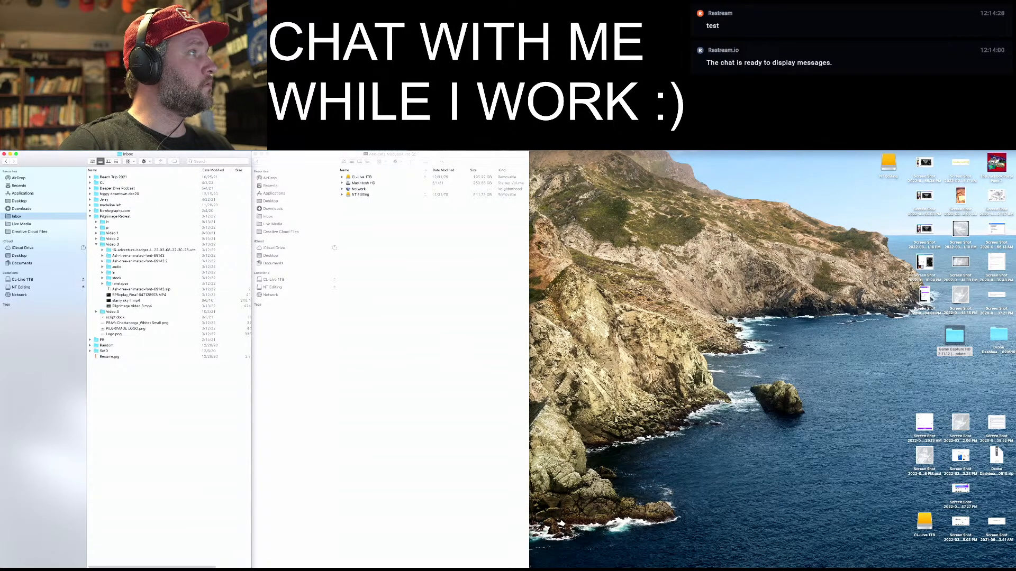
{"action": "left_click", "coordinate": [96, 244]}
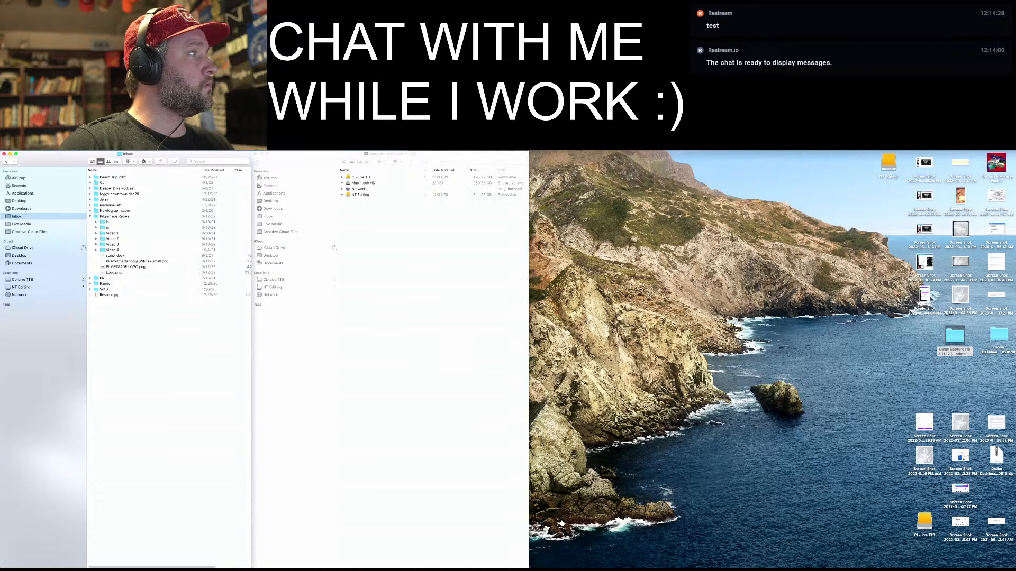
{"action": "left_click", "coordinate": [96, 250]}
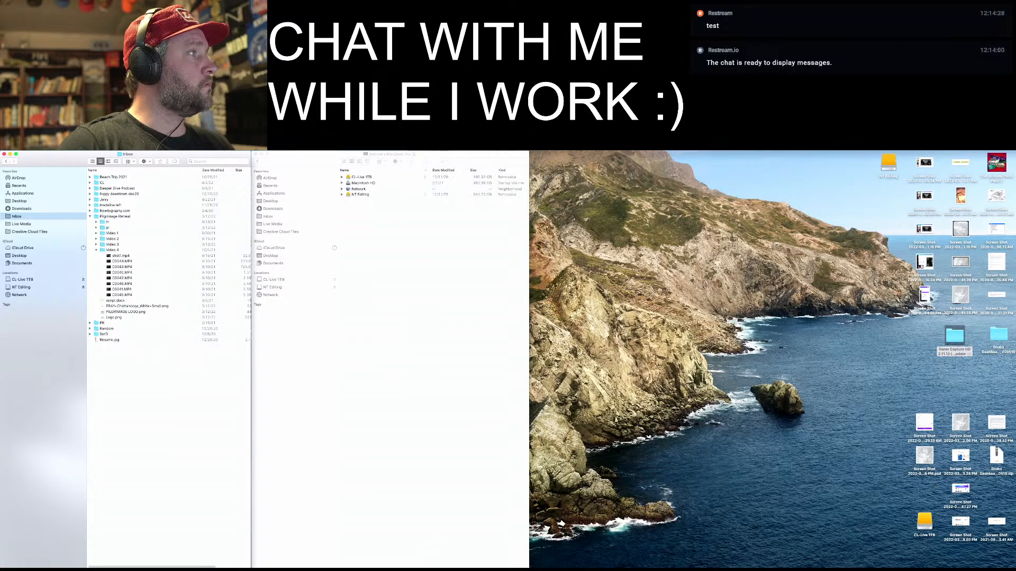
{"action": "left_click", "coordinate": [112, 250]}
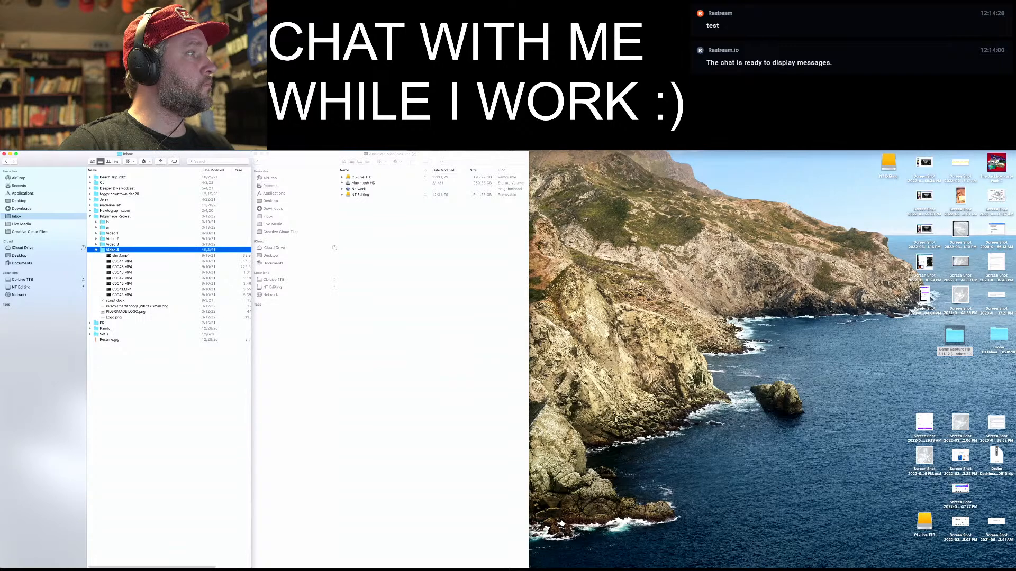
Switch to Chrome, go to My Drive, accept the profile prompt and sign back in with the account password
{"action": "mouse_move", "coordinate": [257, 563]}
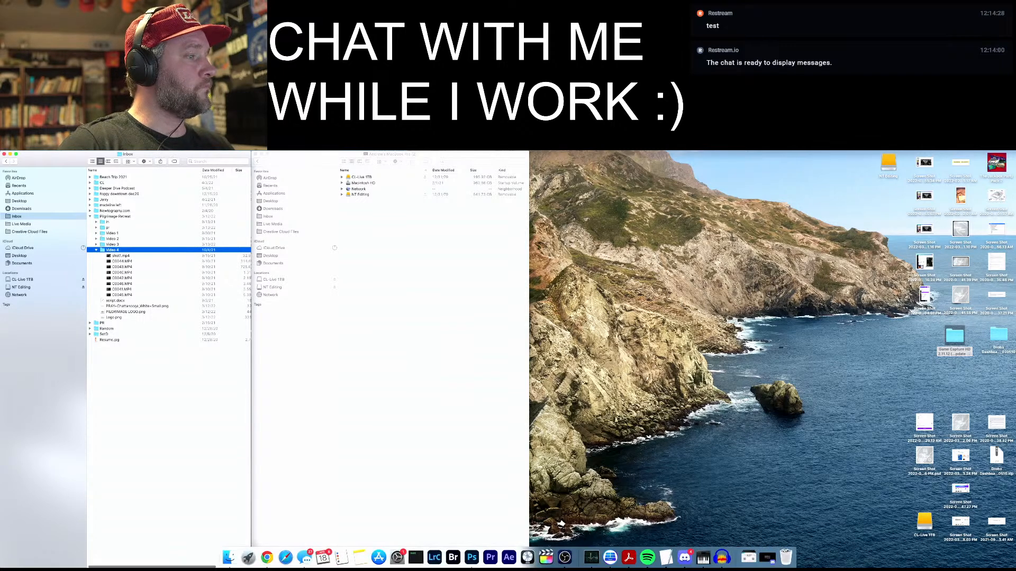
{"action": "left_click", "coordinate": [293, 551]}
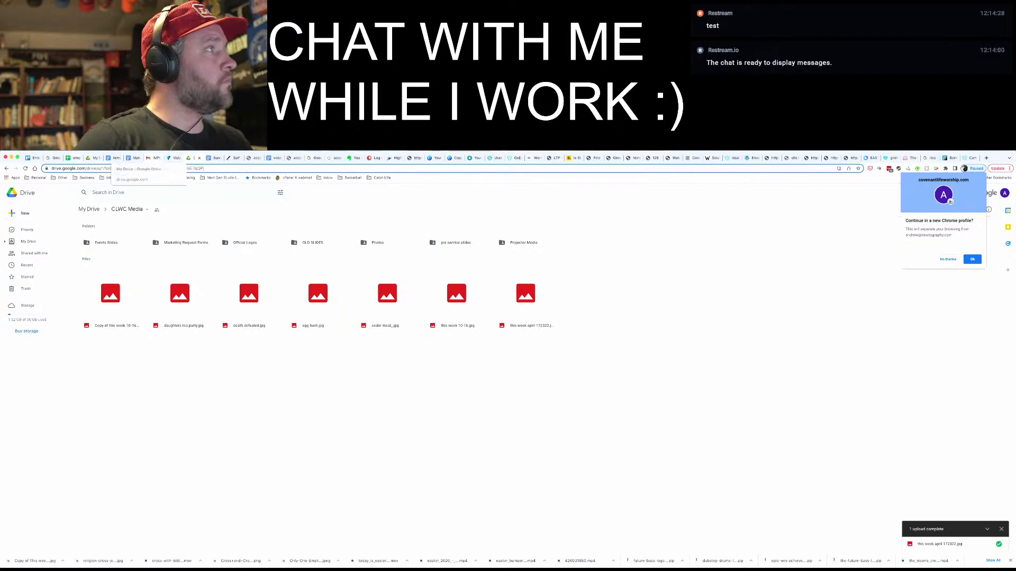
{"action": "left_click", "coordinate": [93, 157]}
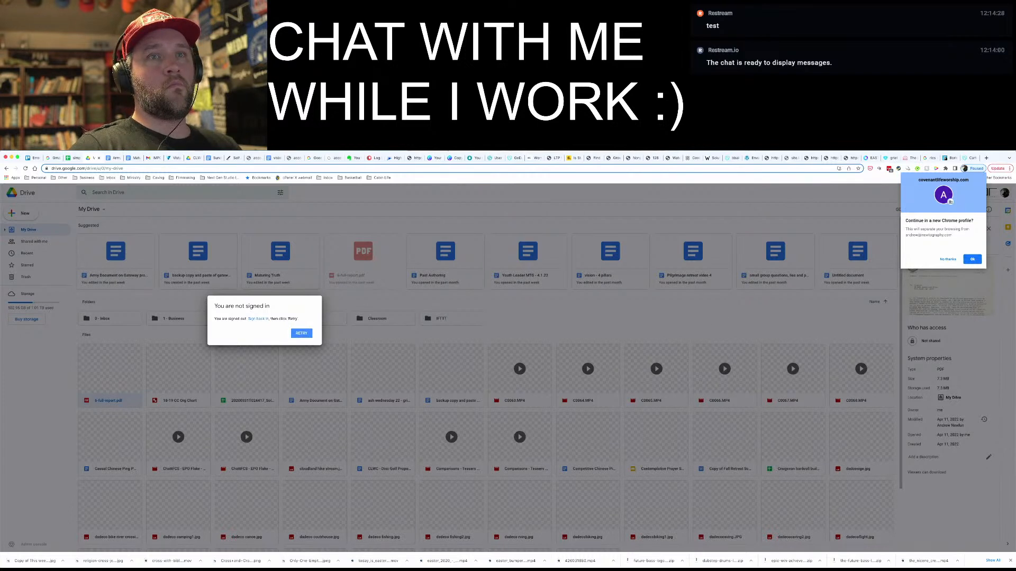
{"action": "left_click", "coordinate": [972, 259]}
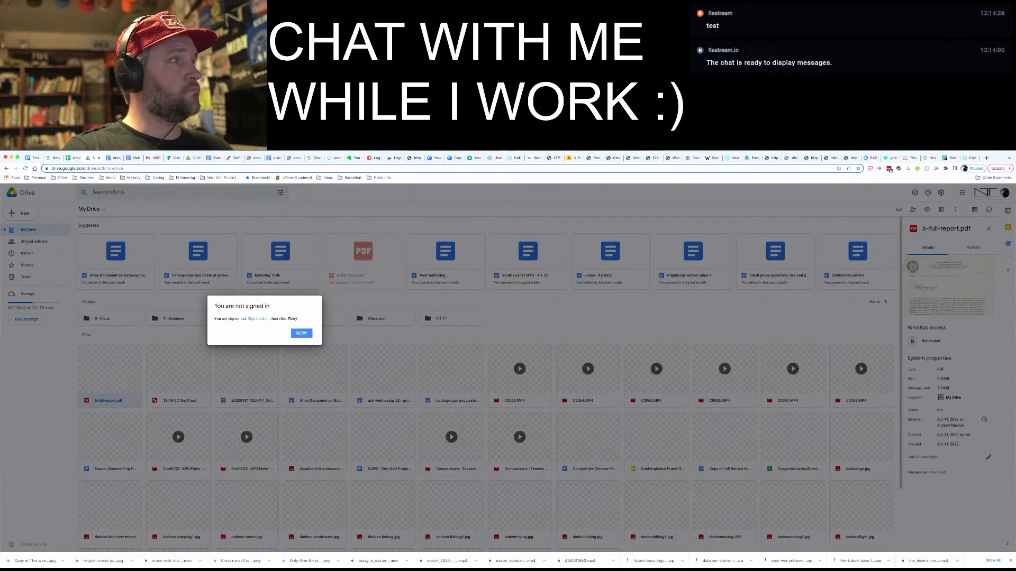
{"action": "left_click", "coordinate": [258, 319]}
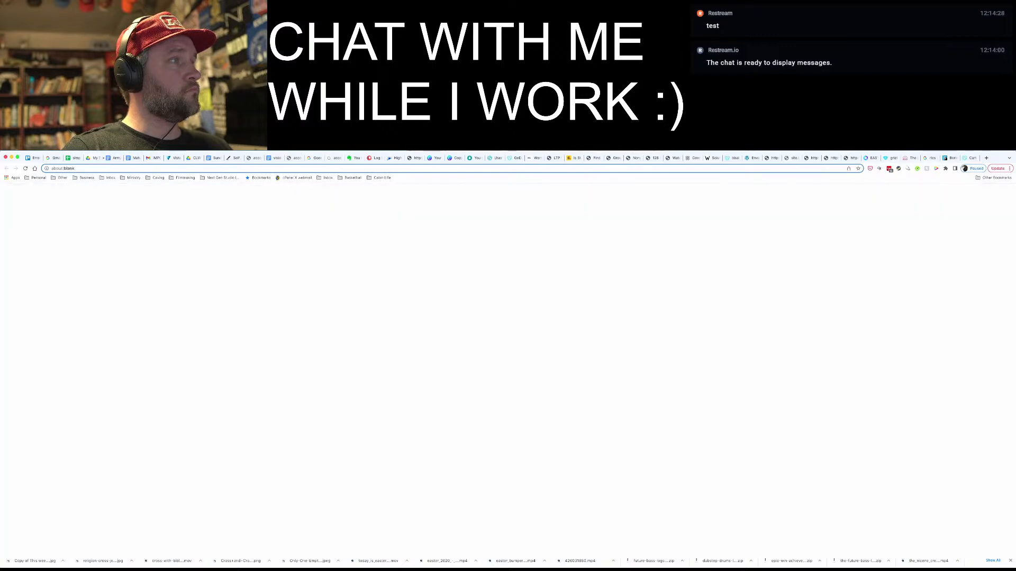
{"action": "left_click", "coordinate": [551, 373]}
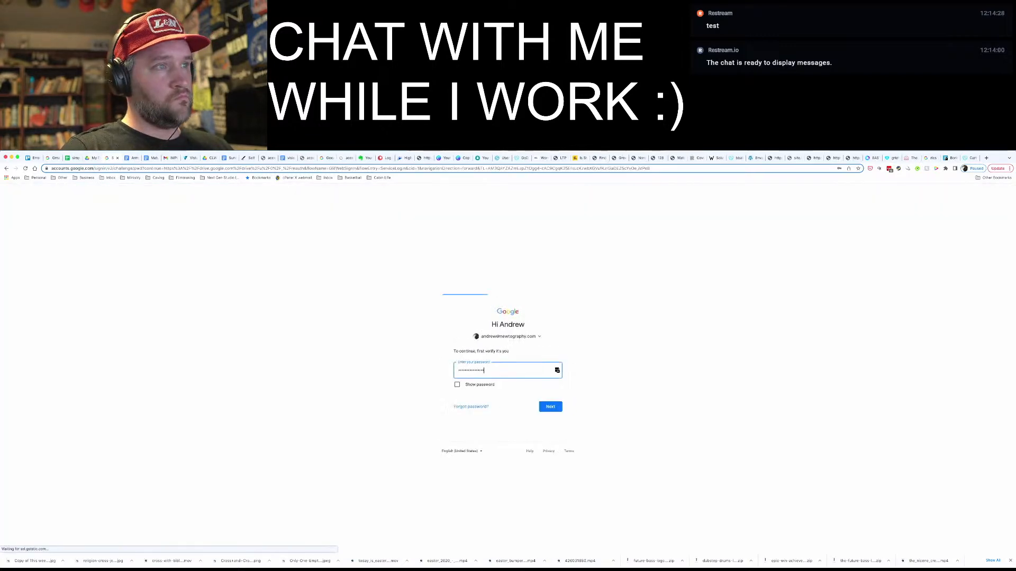
{"action": "key", "text": "Return"}
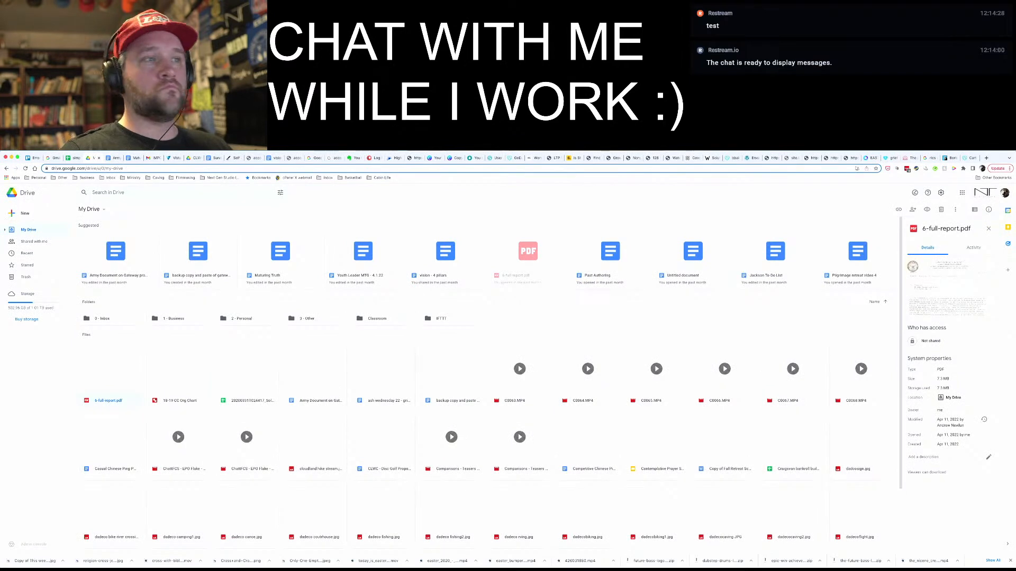
Search Drive for "video 4" and open the "Pilgrimage retreat video 4" script document
{"action": "left_click", "coordinate": [181, 192]}
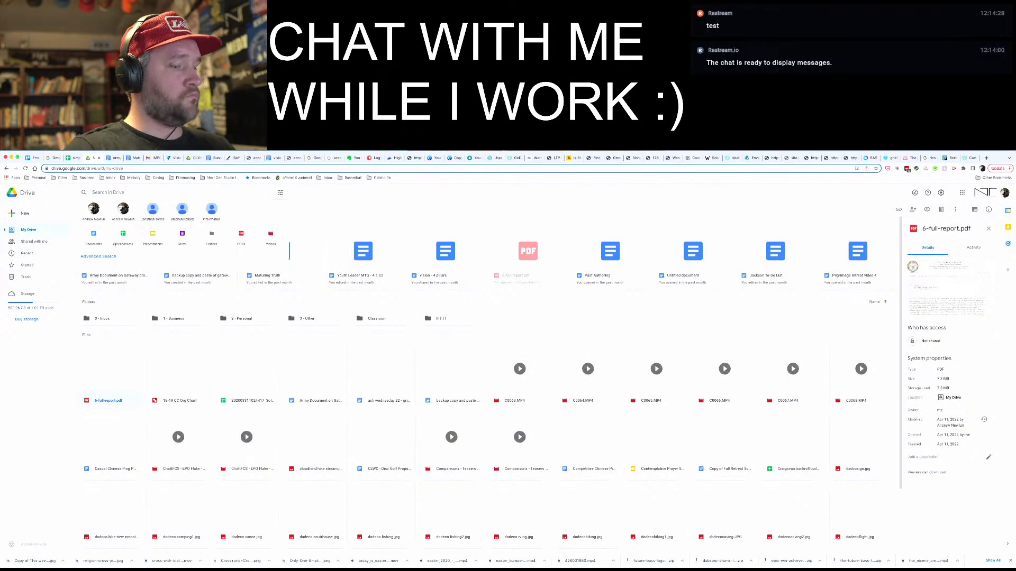
{"action": "type", "text": "video"}
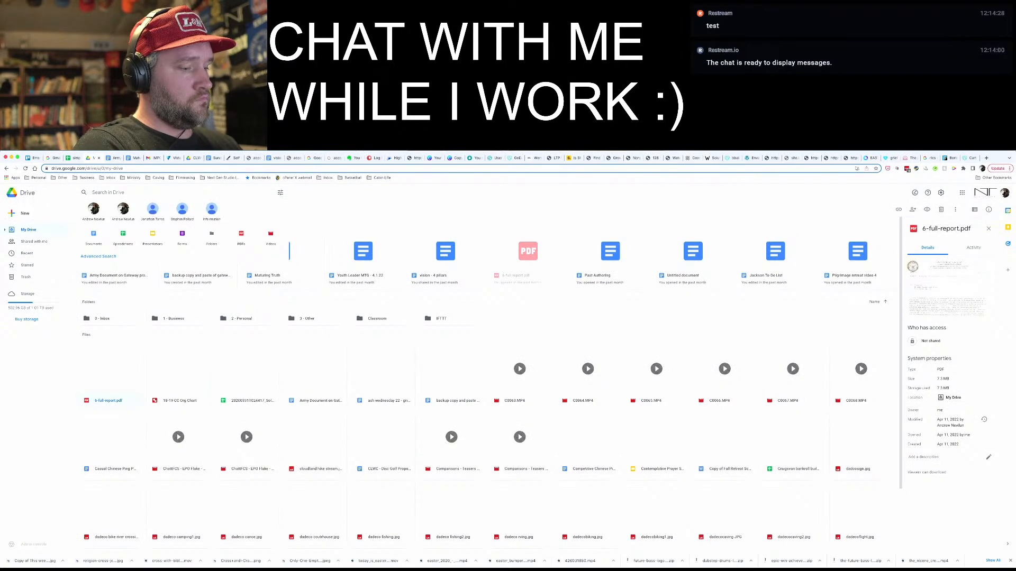
{"action": "key", "text": "Return"}
{"action": "type", "text": "3"}
{"action": "key", "text": "BackSpace"}
{"action": "type", "text": "4"}
{"action": "key", "text": "Return"}
{"action": "double_click", "coordinate": [110, 271]}
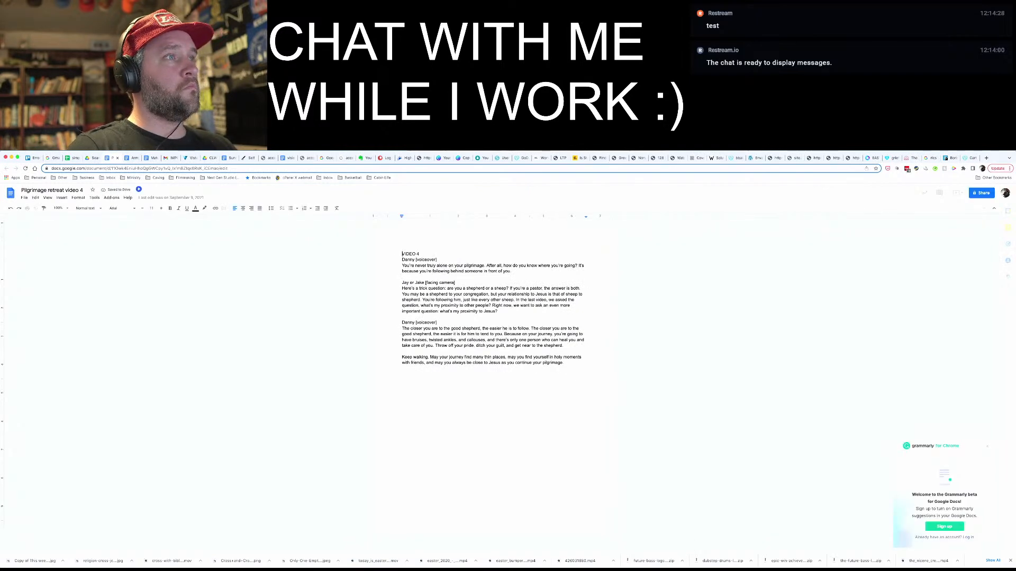
Hide the browser, launch Adobe Premiere Pro and open the recent pilgrimage vids project
{"action": "key", "text": "super+h"}
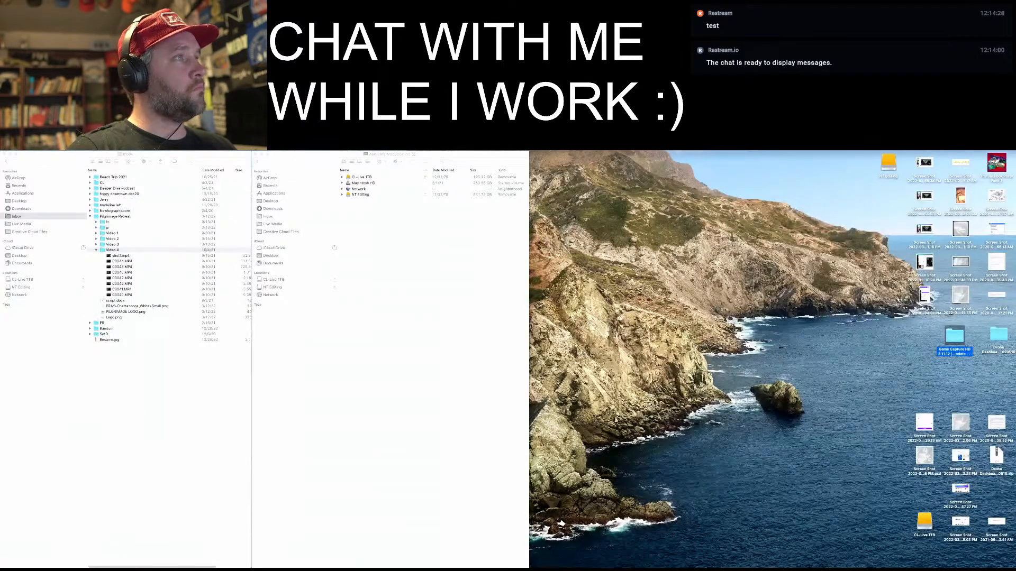
{"action": "mouse_move", "coordinate": [492, 566]}
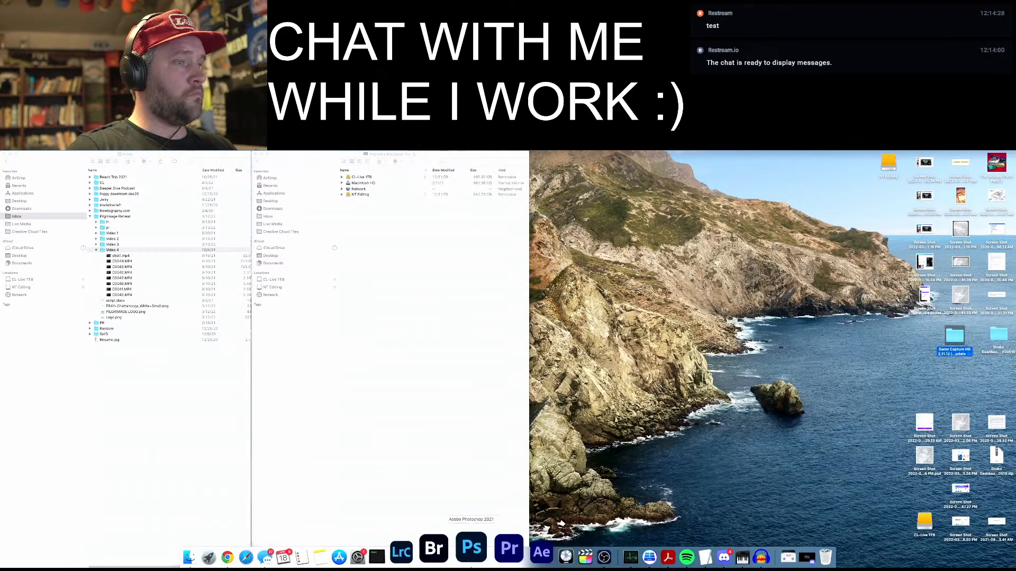
{"action": "left_click", "coordinate": [496, 544]}
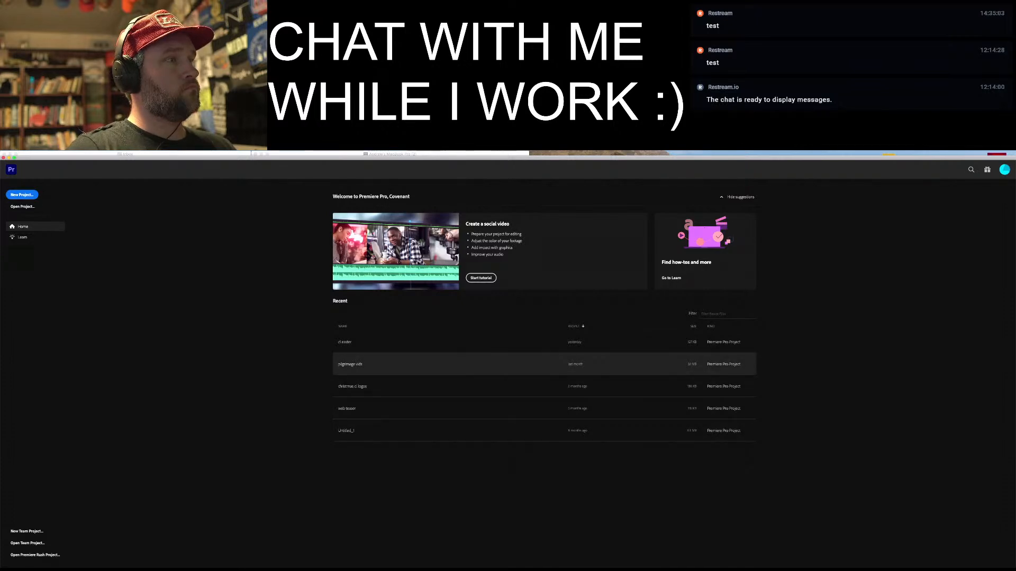
{"action": "left_click", "coordinate": [378, 368]}
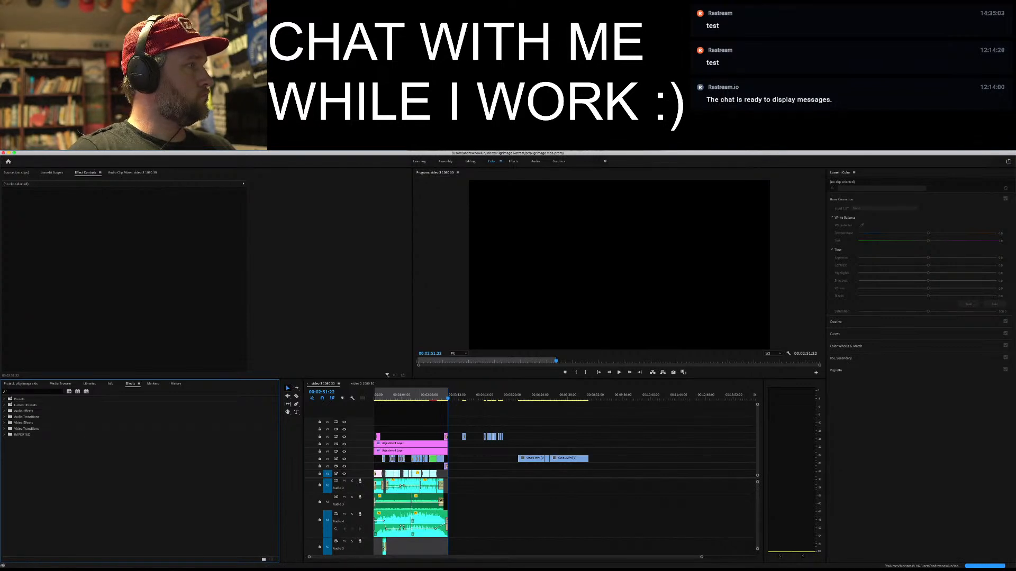
Look through the project's sequences, clips and other media items in the pilgrimage vids project
{"action": "scroll", "coordinate": [138, 493], "scroll_direction": "down", "scroll_amount": 5}
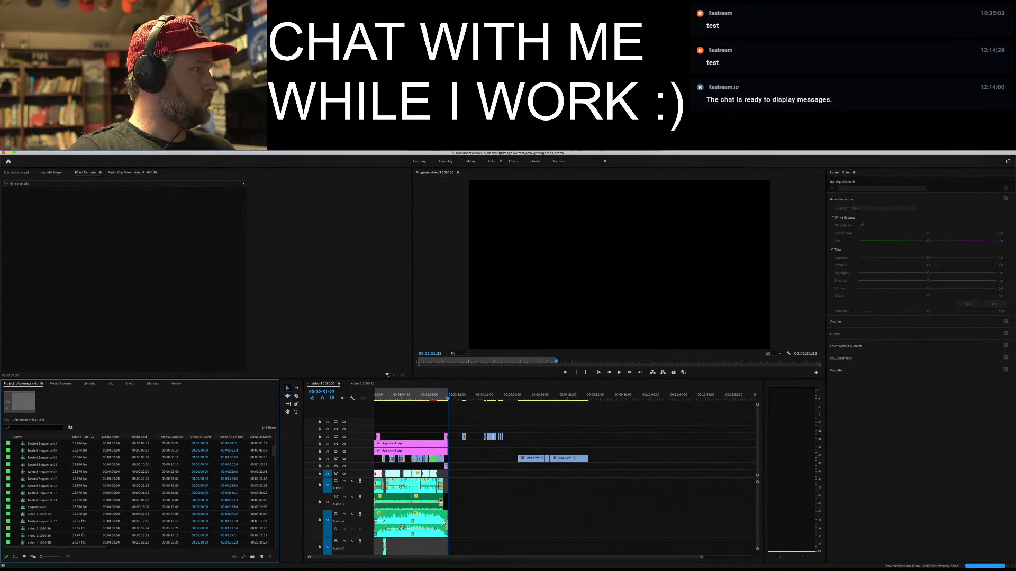
{"action": "scroll", "coordinate": [138, 493], "scroll_direction": "down", "scroll_amount": 2}
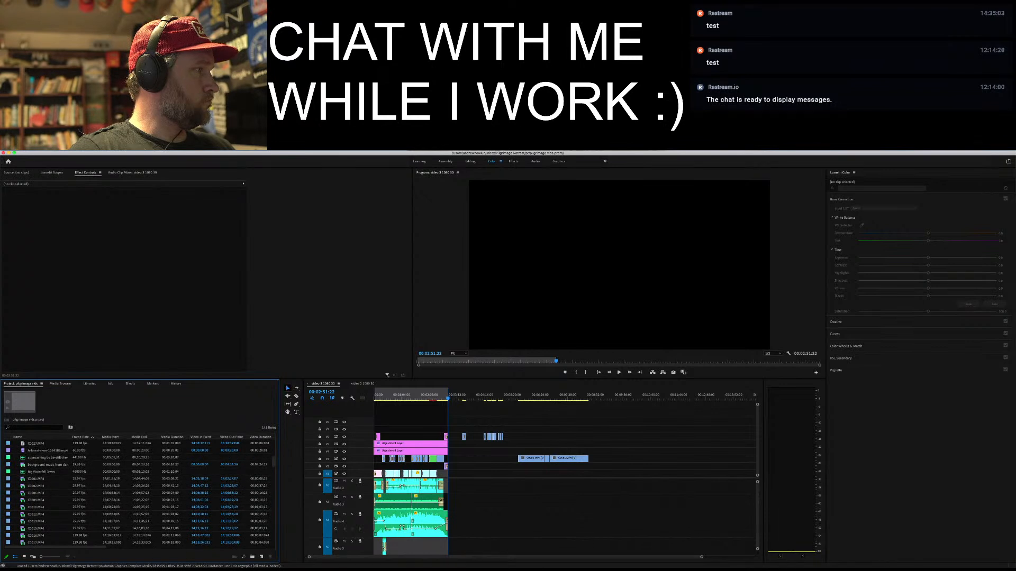
{"action": "scroll", "coordinate": [137, 493], "scroll_direction": "down", "scroll_amount": 3}
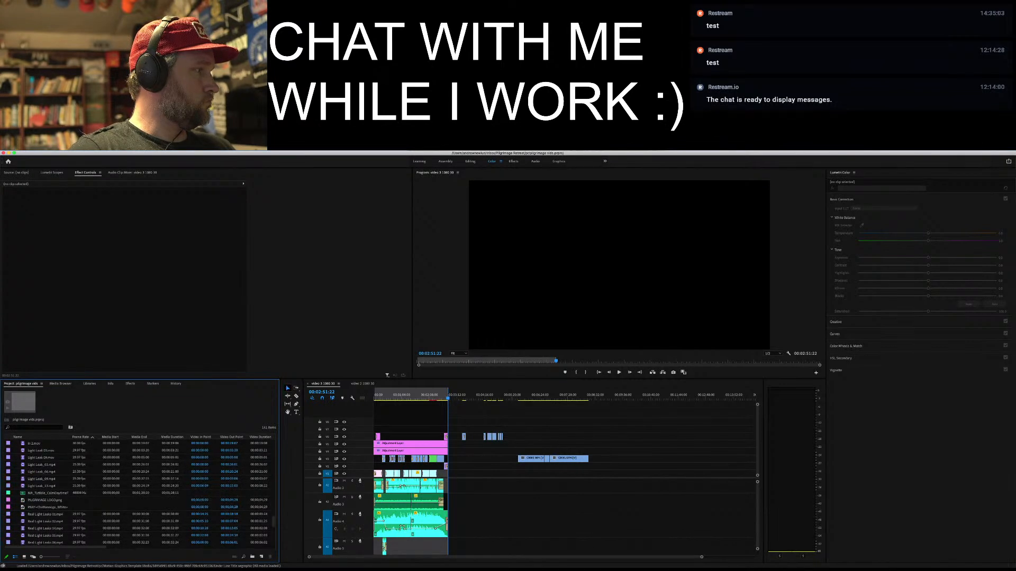
{"action": "scroll", "coordinate": [137, 493], "scroll_direction": "down", "scroll_amount": 3}
{"action": "scroll", "coordinate": [138, 493], "scroll_direction": "up", "scroll_amount": 2}
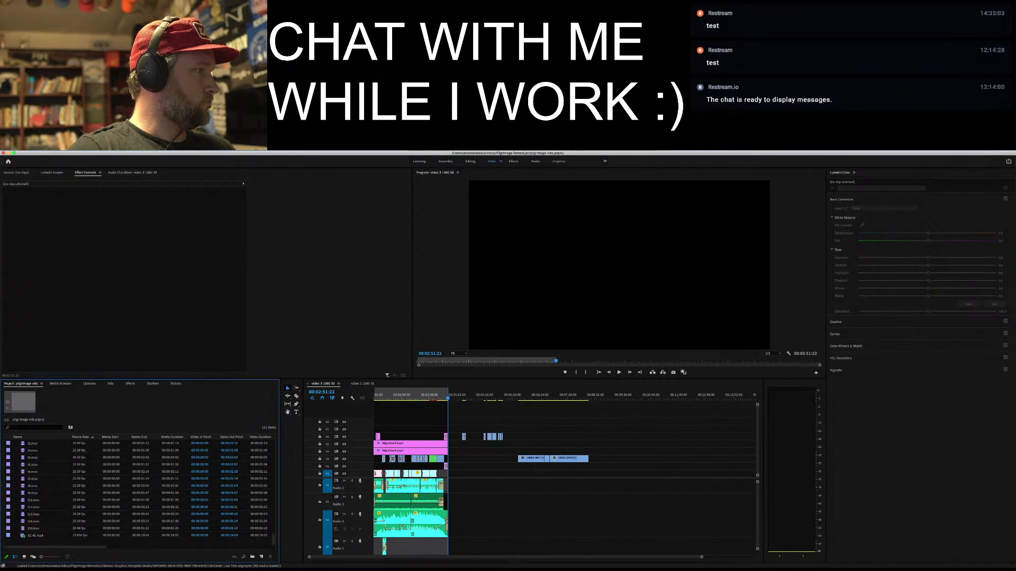
{"action": "scroll", "coordinate": [137, 493], "scroll_direction": "up", "scroll_amount": 2}
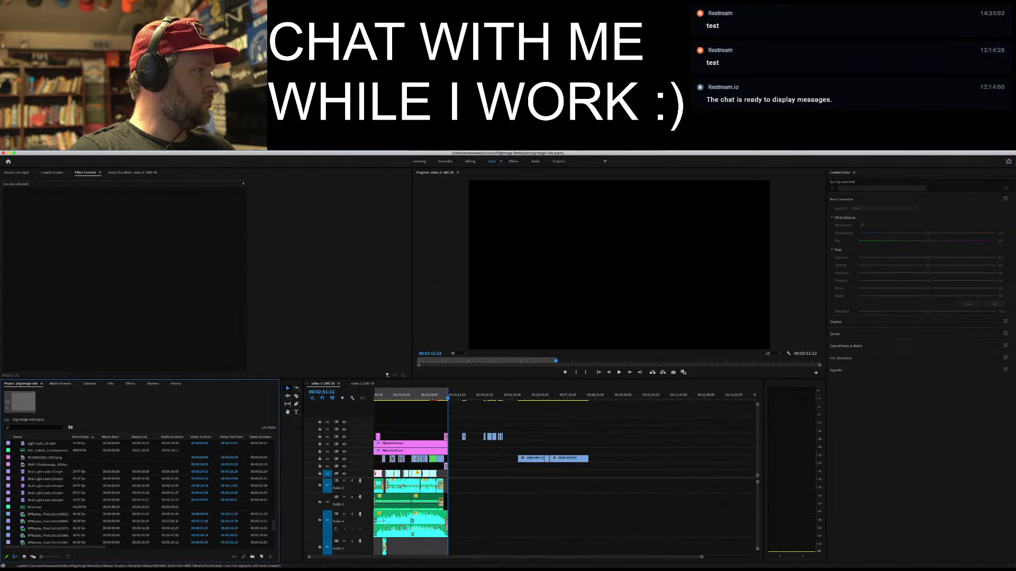
{"action": "scroll", "coordinate": [138, 493], "scroll_direction": "up", "scroll_amount": 3}
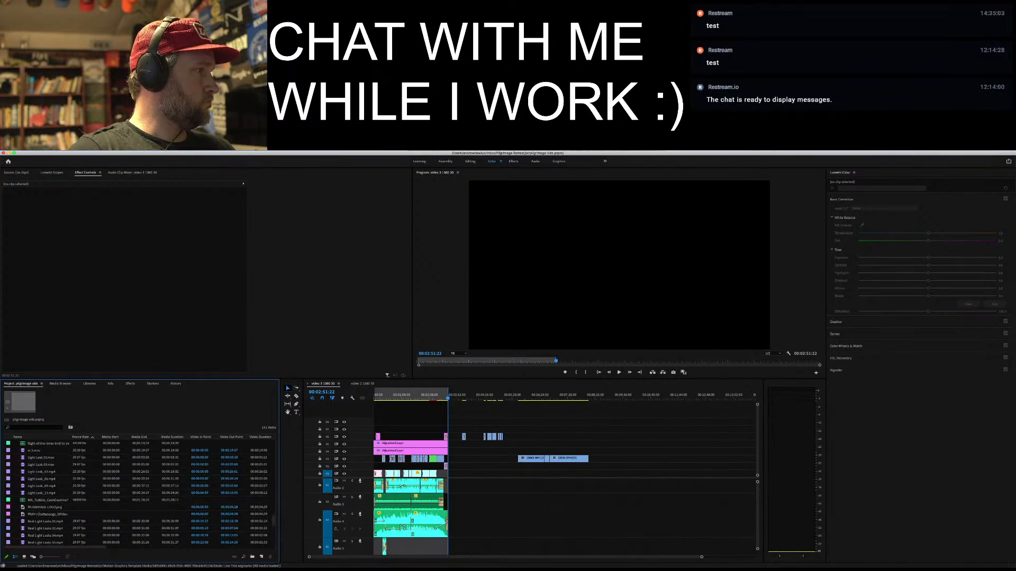
{"action": "scroll", "coordinate": [137, 493], "scroll_direction": "up", "scroll_amount": 3}
{"action": "scroll", "coordinate": [137, 493], "scroll_direction": "up", "scroll_amount": 1}
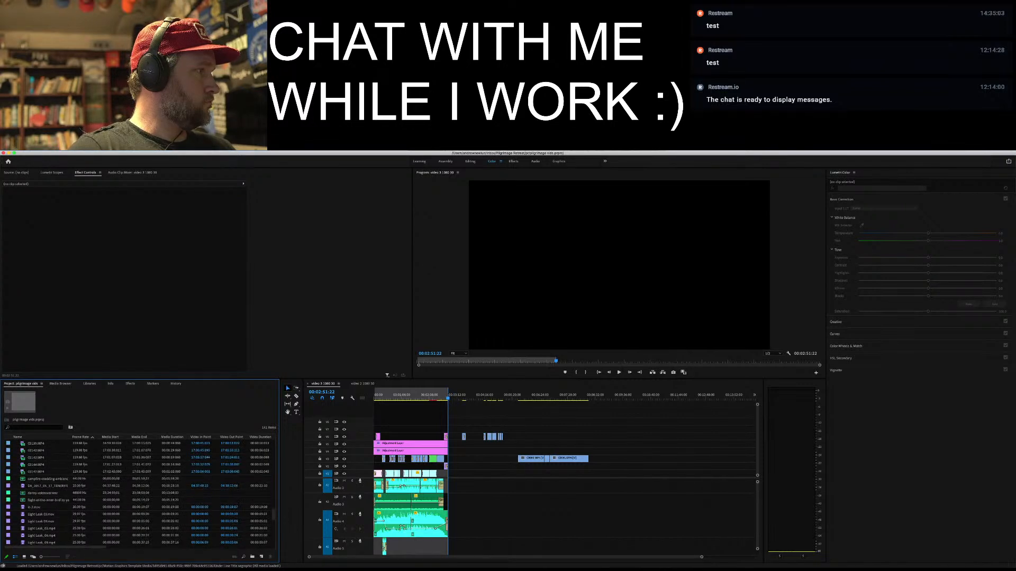
{"action": "scroll", "coordinate": [138, 493], "scroll_direction": "up", "scroll_amount": 10}
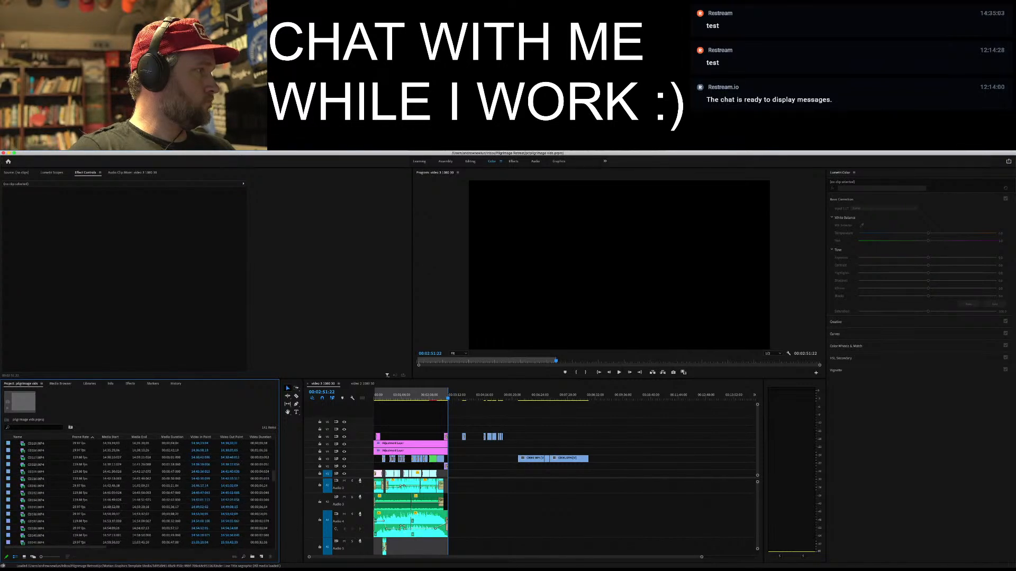
{"action": "scroll", "coordinate": [137, 493], "scroll_direction": "up", "scroll_amount": 5}
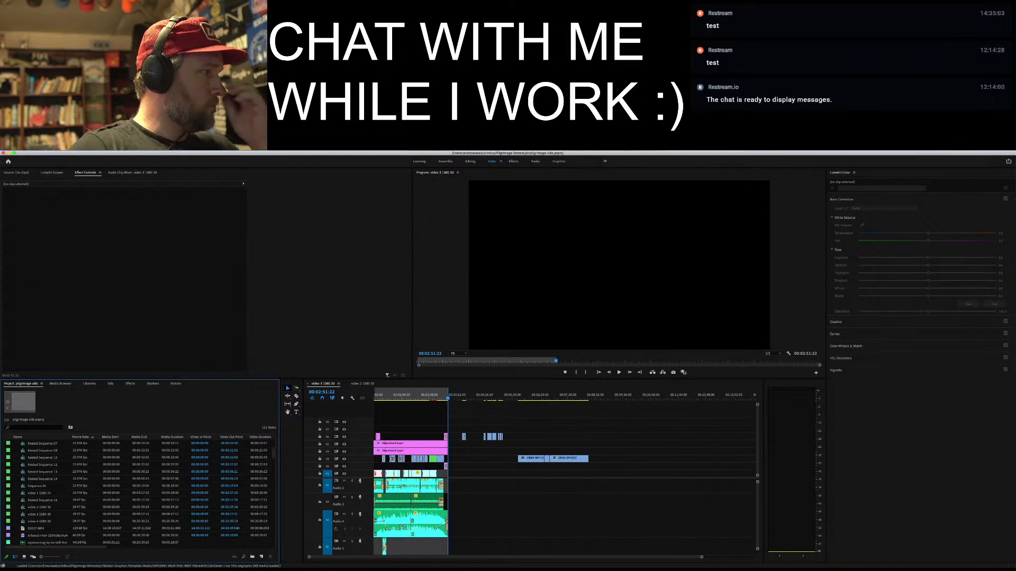
{"action": "scroll", "coordinate": [138, 493], "scroll_direction": "up", "scroll_amount": 2}
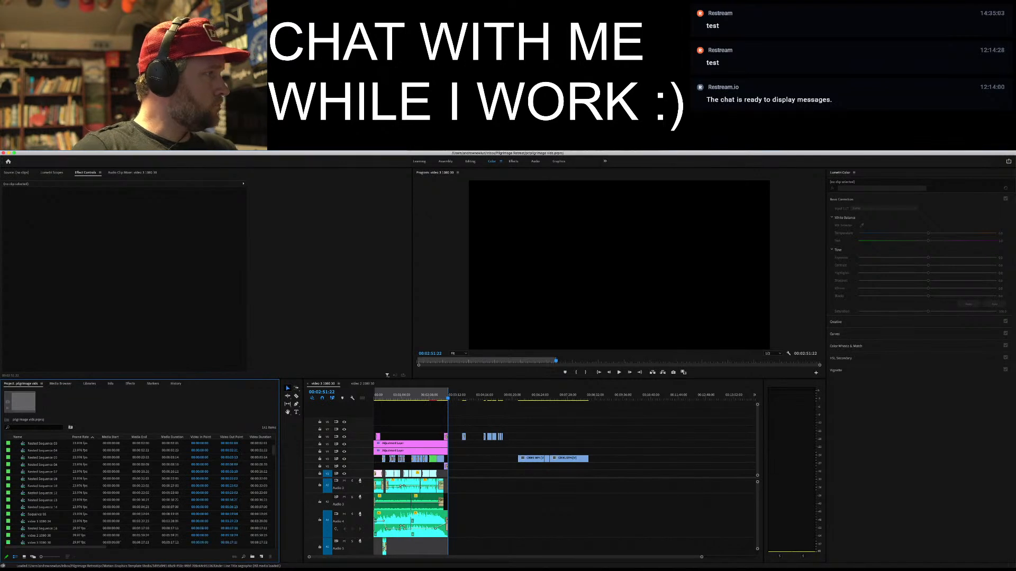
{"action": "scroll", "coordinate": [138, 493], "scroll_direction": "up", "scroll_amount": 2}
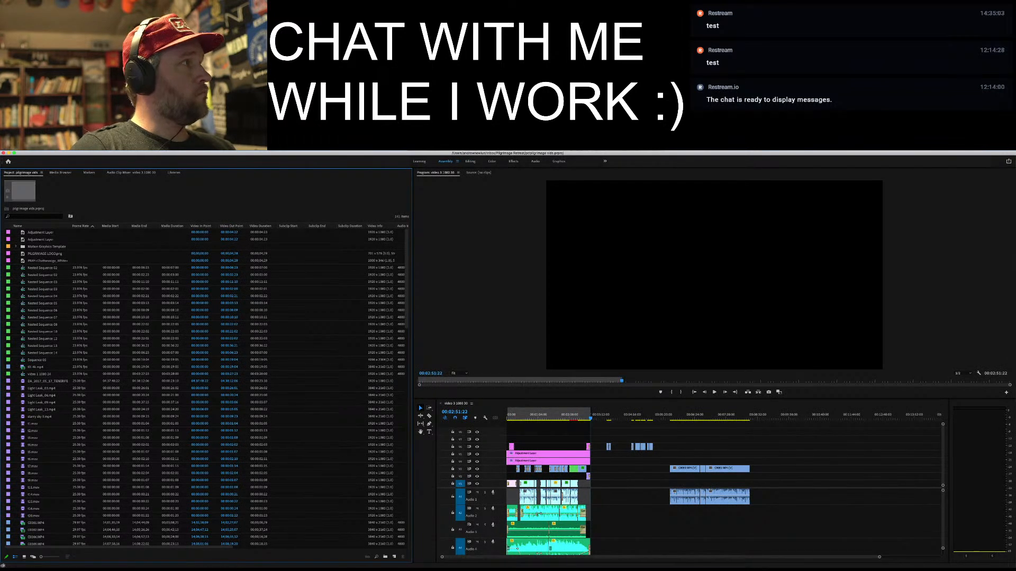
Quit Premiere Pro to close the pilgrimage vids project, and launch the program again
{"action": "left_click", "coordinate": [32, 150]}
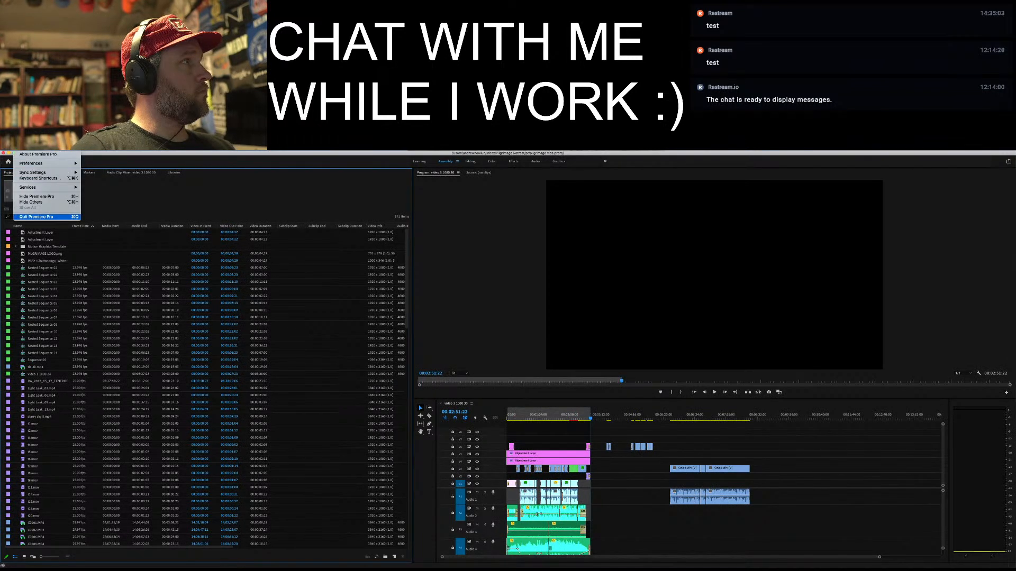
{"action": "left_click", "coordinate": [40, 217]}
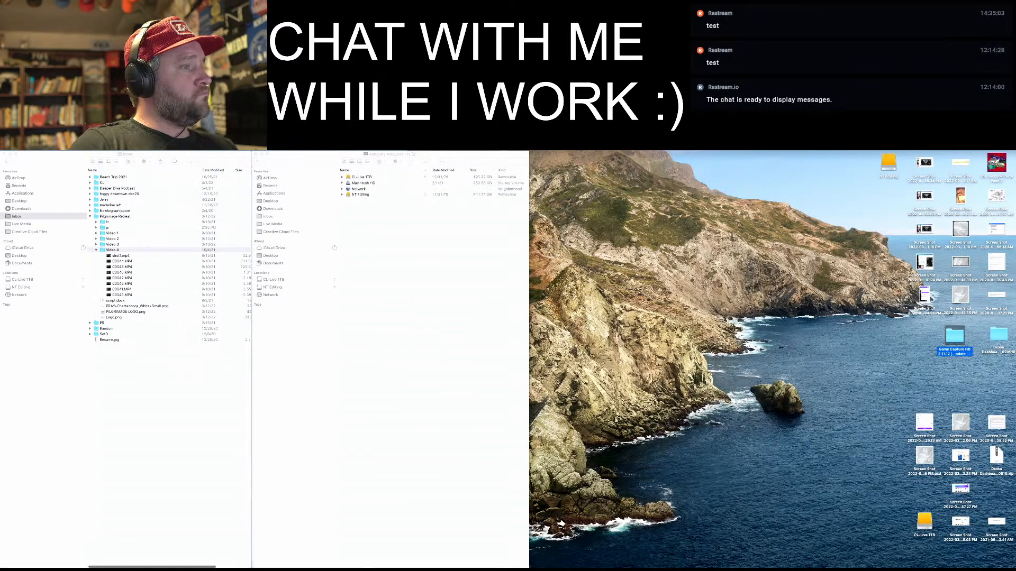
{"action": "mouse_move", "coordinate": [439, 562]}
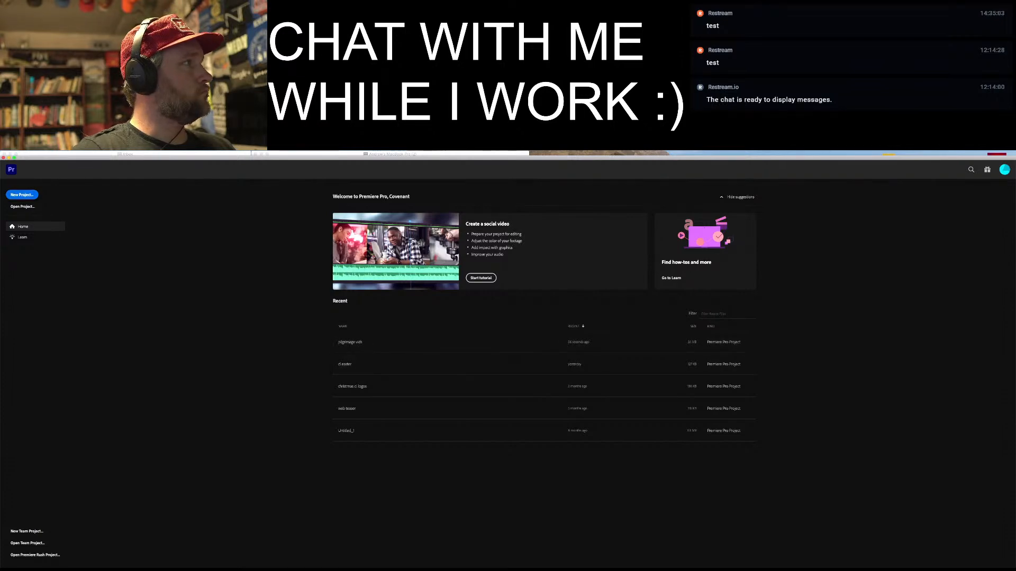
Create a new project named "Pilgrimage video 4" in the Pilgrimage Retreat folder
{"action": "type", "text": "Pilgrima"}
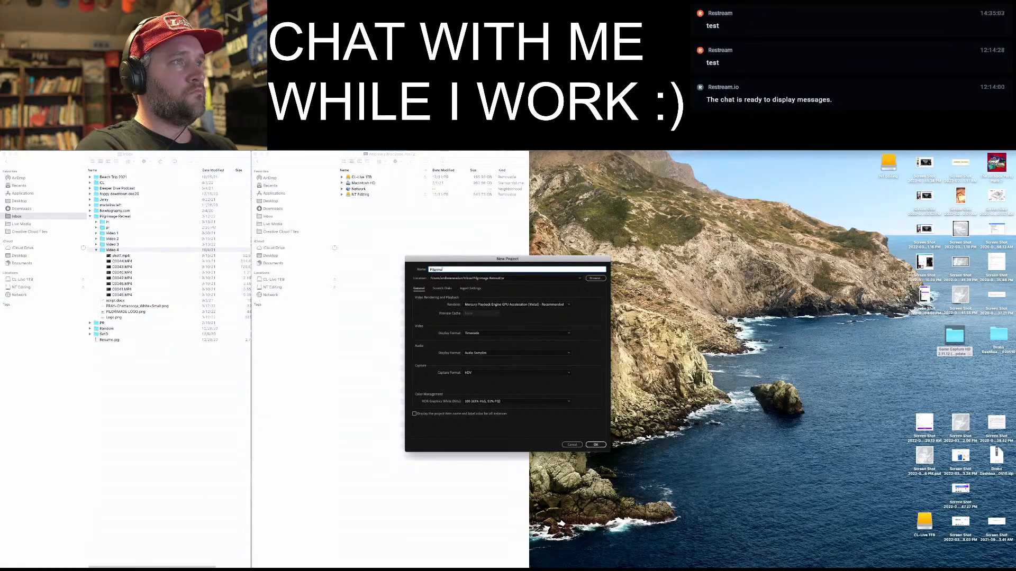
{"action": "type", "text": "ge video"}
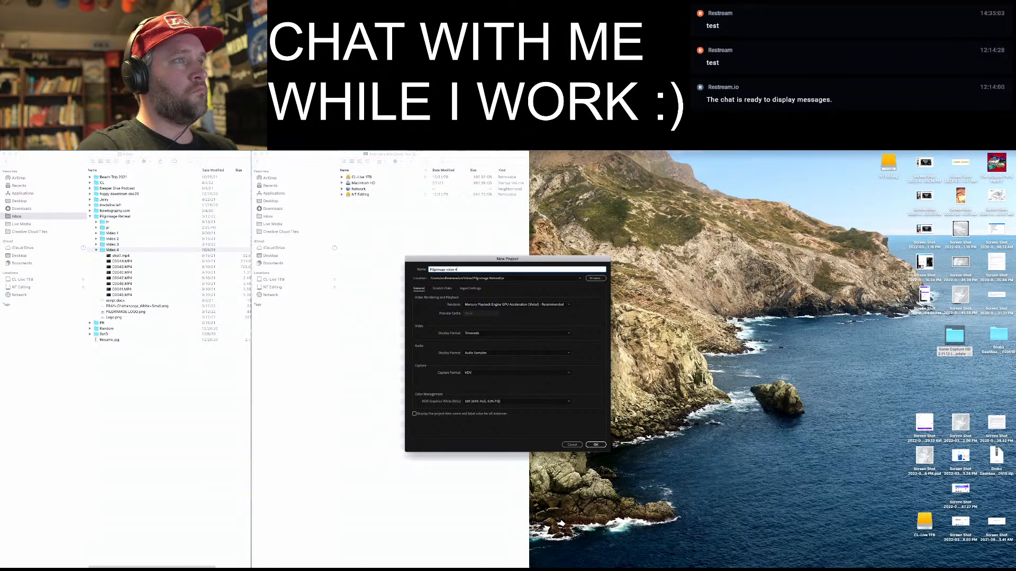
{"action": "type", "text": " 4"}
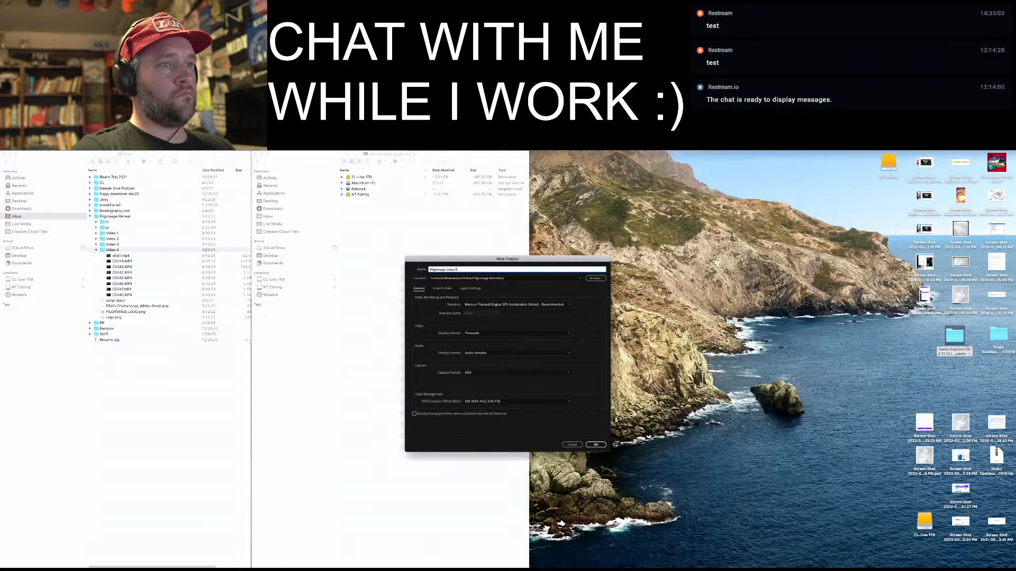
{"action": "key", "text": "Return"}
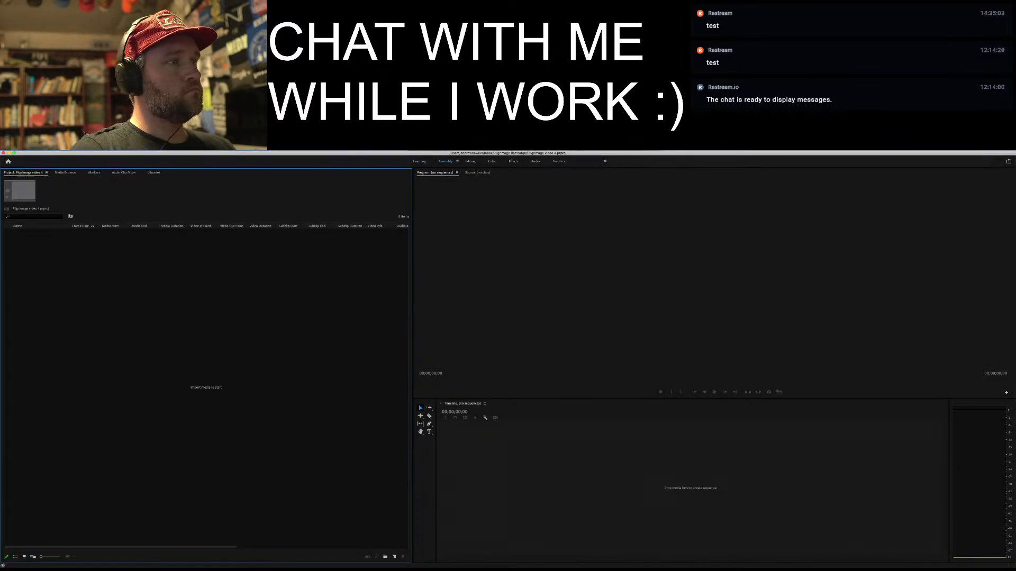
Switch to the Editing workspace and expand the Pilgrimage Retreat folder on Macintosh HD in the Media Browser
{"action": "key", "text": "shift+8"}
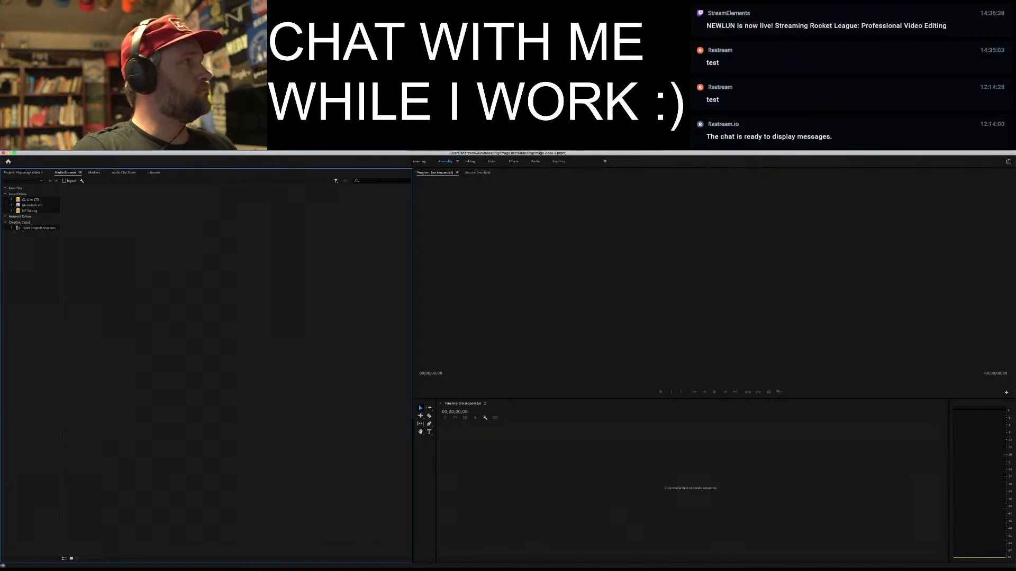
{"action": "left_click", "coordinate": [11, 205]}
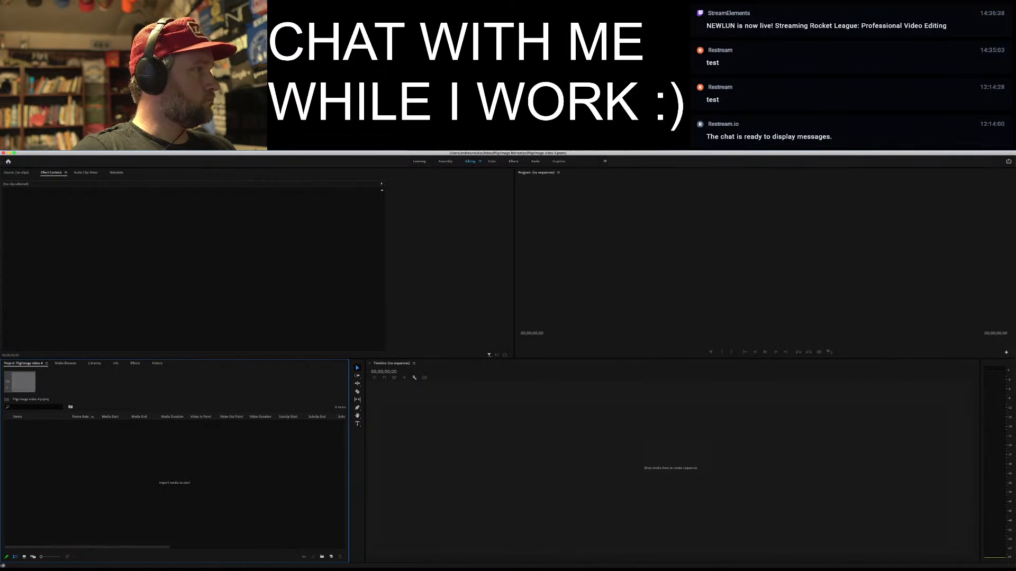
{"action": "key", "text": "shift+8"}
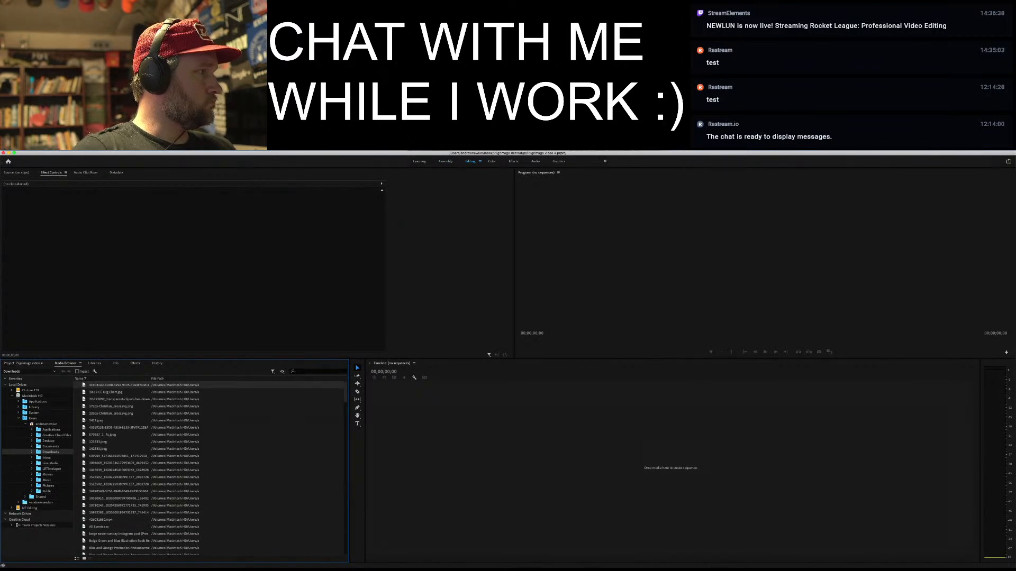
{"action": "left_click", "coordinate": [31, 457]}
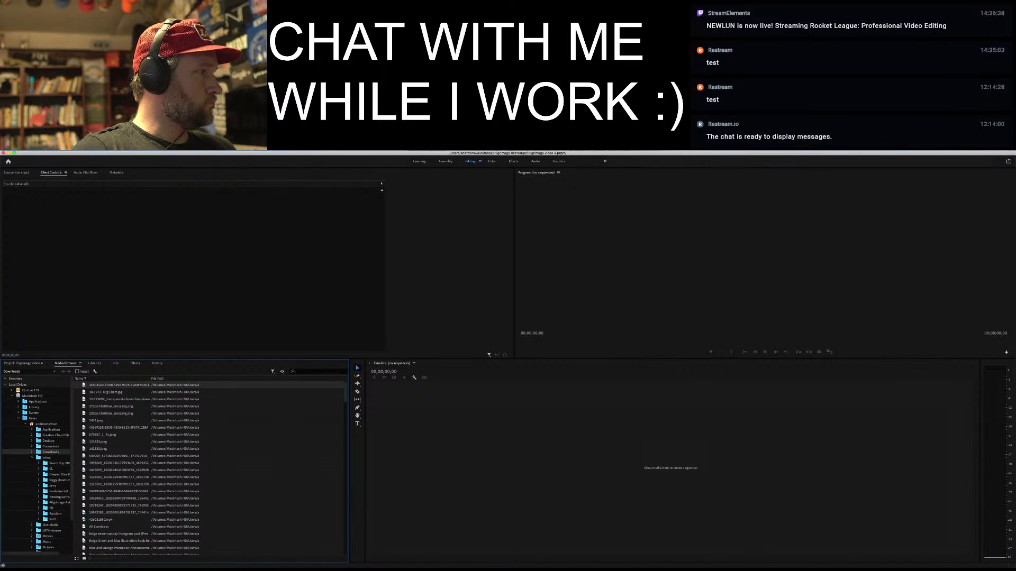
{"action": "left_click", "coordinate": [38, 503]}
{"action": "scroll", "coordinate": [37, 466], "scroll_direction": "down", "scroll_amount": 2}
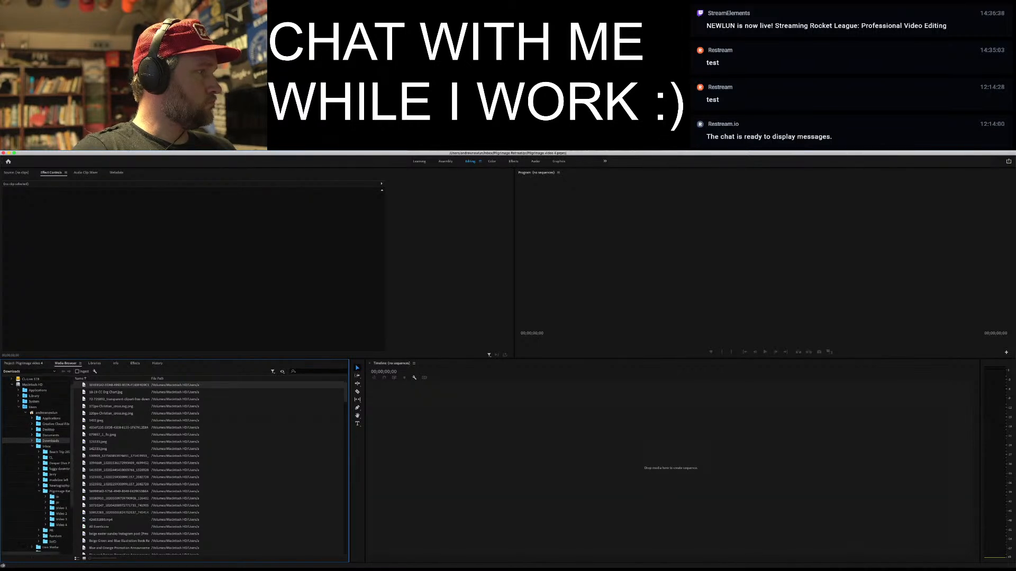
Check the Big Waterfall sound files in the Audio subfolder of Pilgrimage Retreat, and collapse the parent folder
{"action": "left_click", "coordinate": [57, 496]}
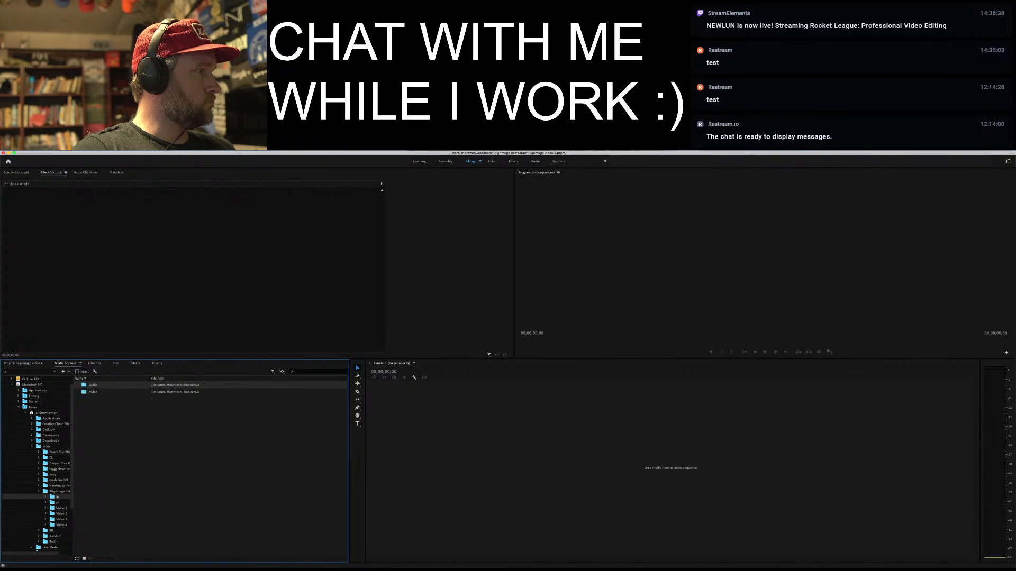
{"action": "left_click", "coordinate": [46, 496]}
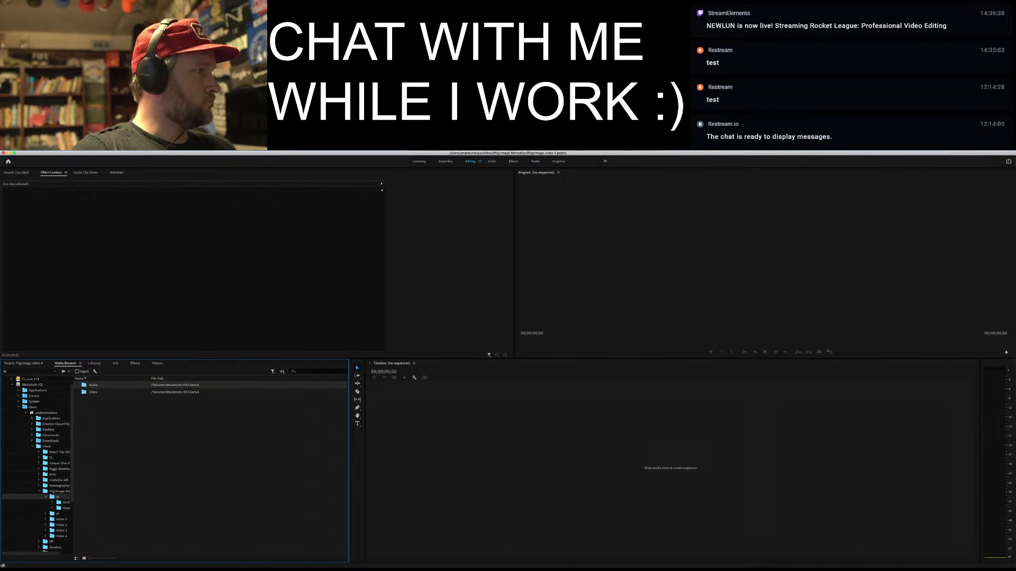
{"action": "left_click", "coordinate": [52, 503]}
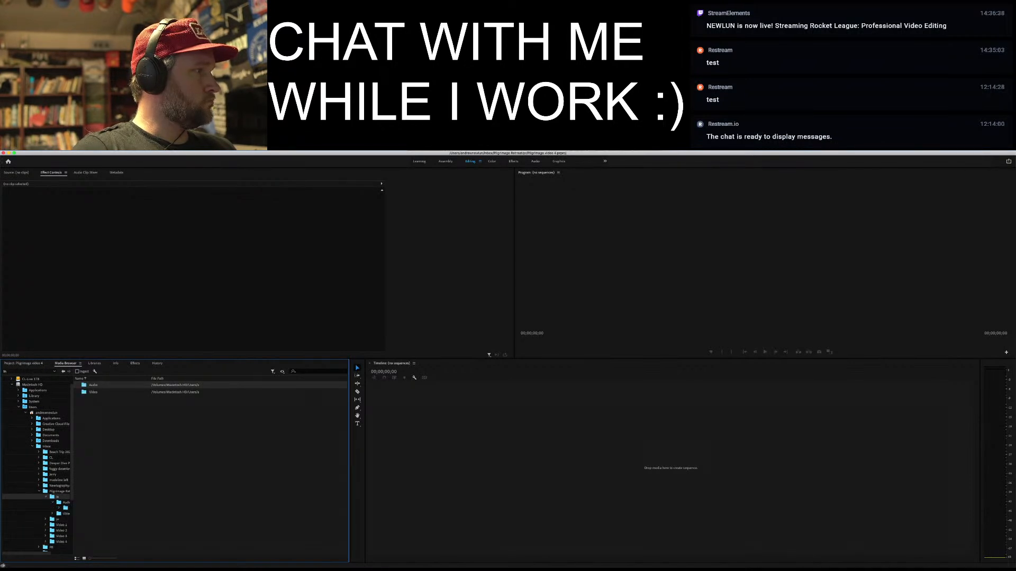
{"action": "scroll", "coordinate": [36, 465], "scroll_direction": "right", "scroll_amount": 3}
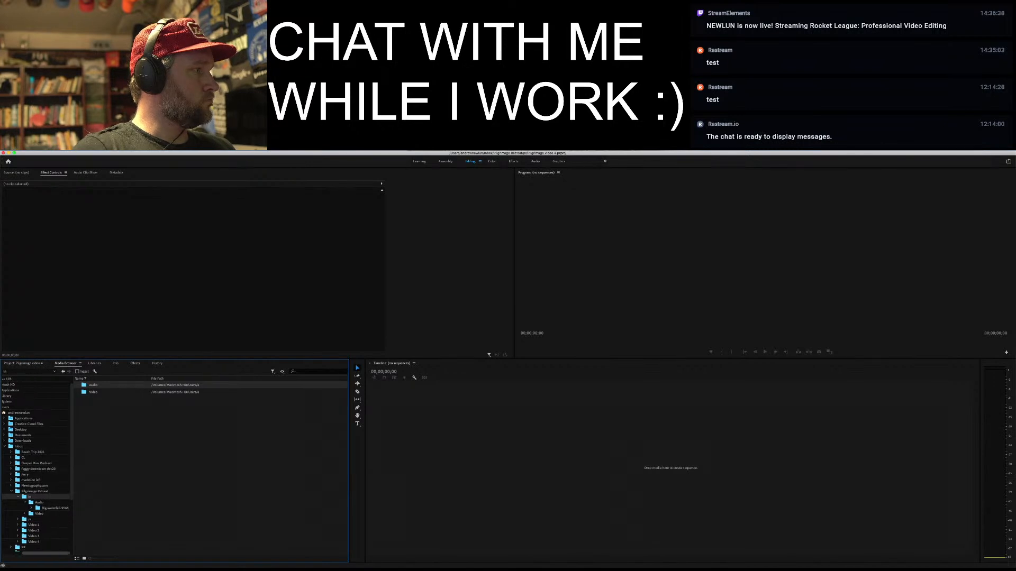
{"action": "left_click", "coordinate": [31, 508]}
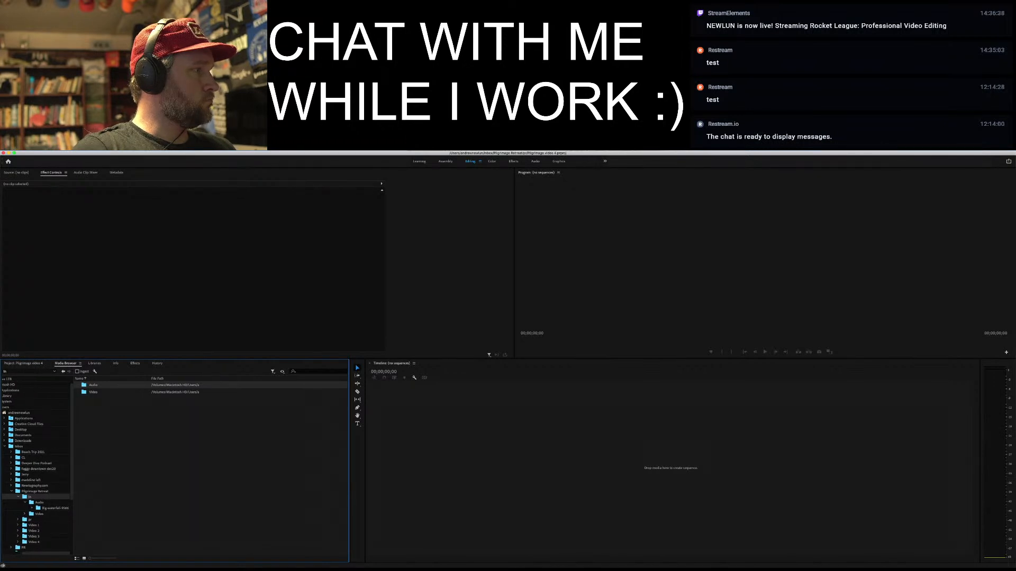
{"action": "left_click", "coordinate": [55, 508]}
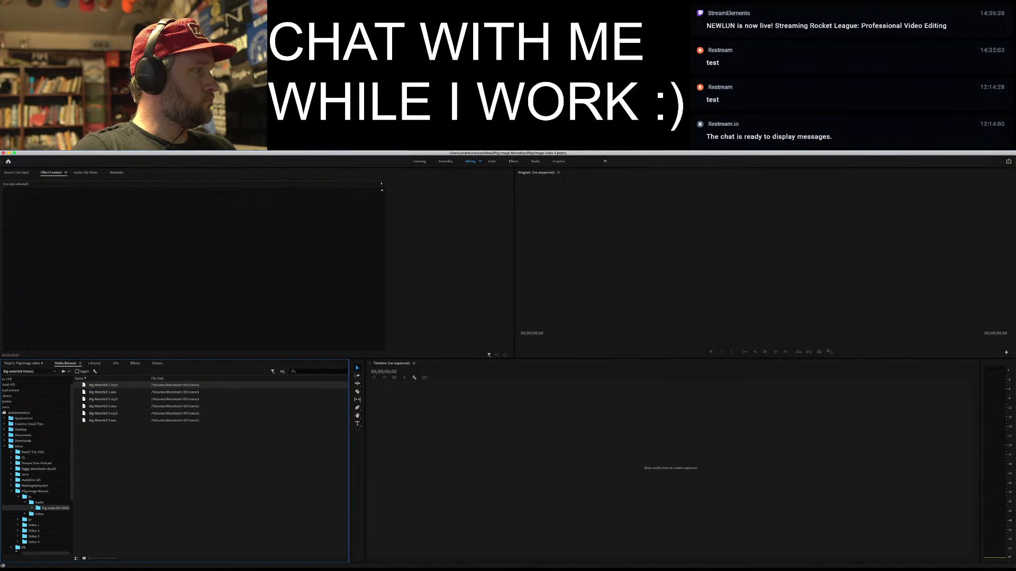
{"action": "left_click", "coordinate": [18, 497]}
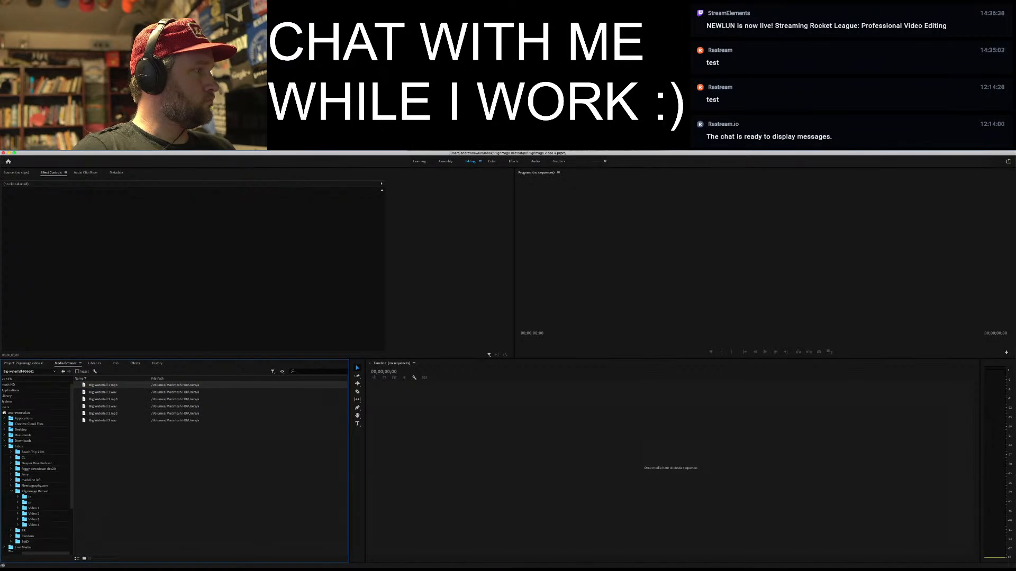
Open the Video 4 footage folder and preview its first two clips in the Source monitor
{"action": "left_click", "coordinate": [18, 525]}
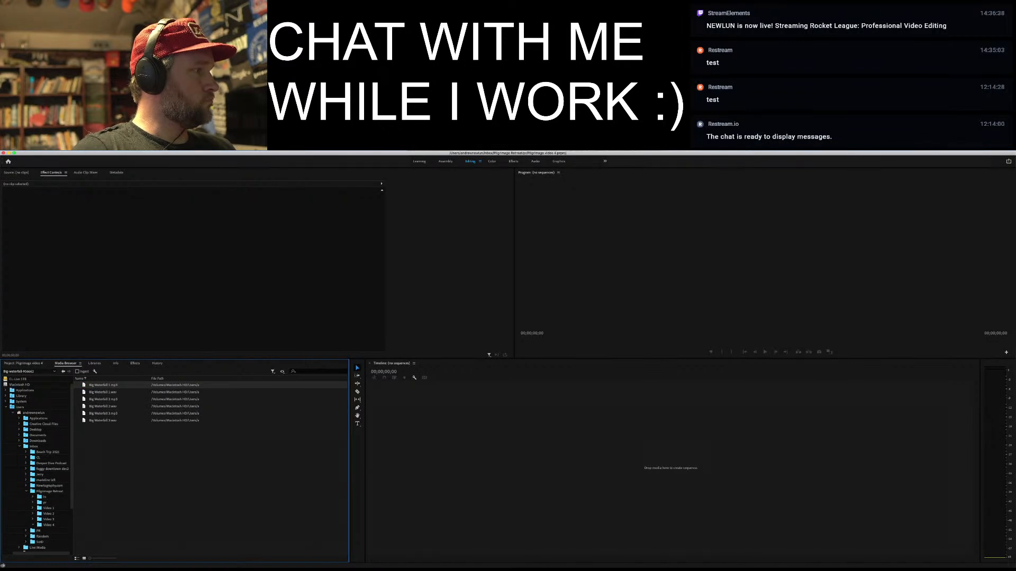
{"action": "left_click", "coordinate": [48, 524]}
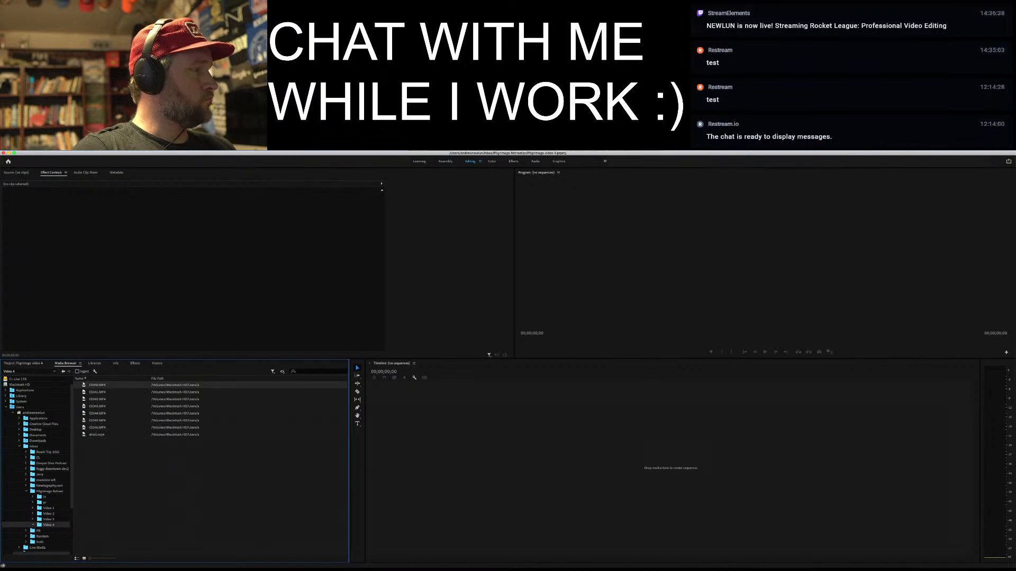
{"action": "double_click", "coordinate": [97, 385]}
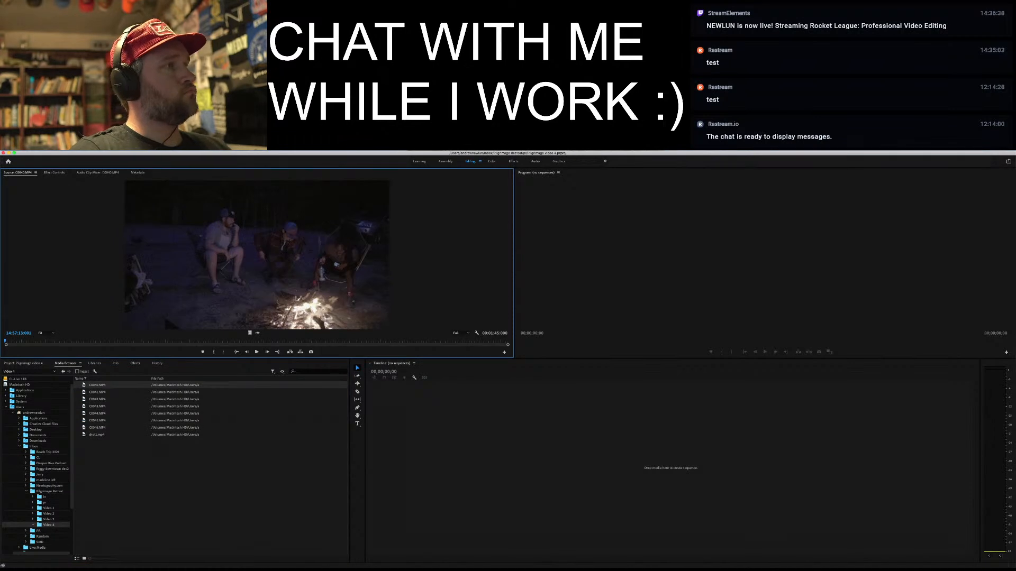
{"action": "key", "text": "space"}
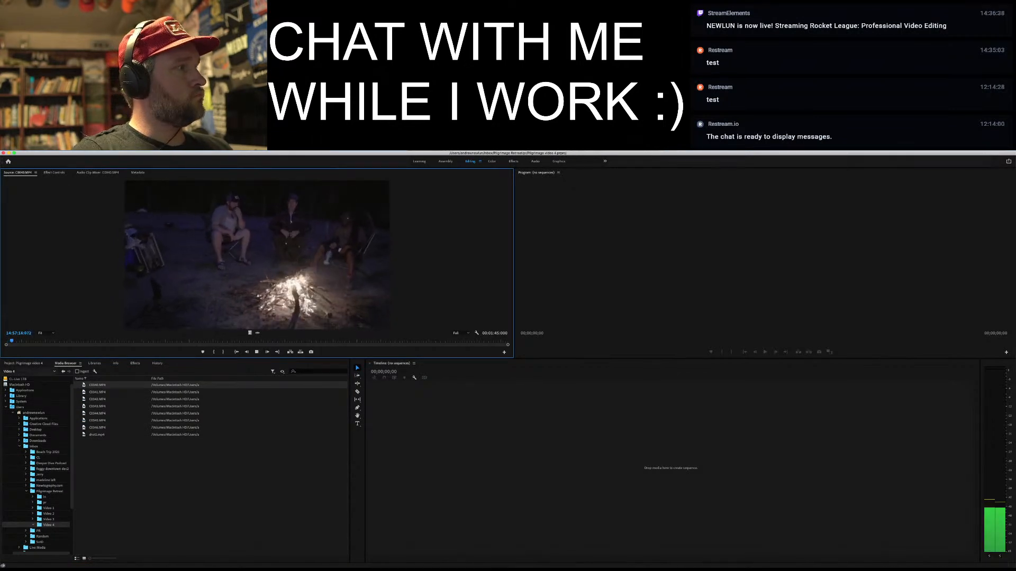
{"action": "key", "text": "space"}
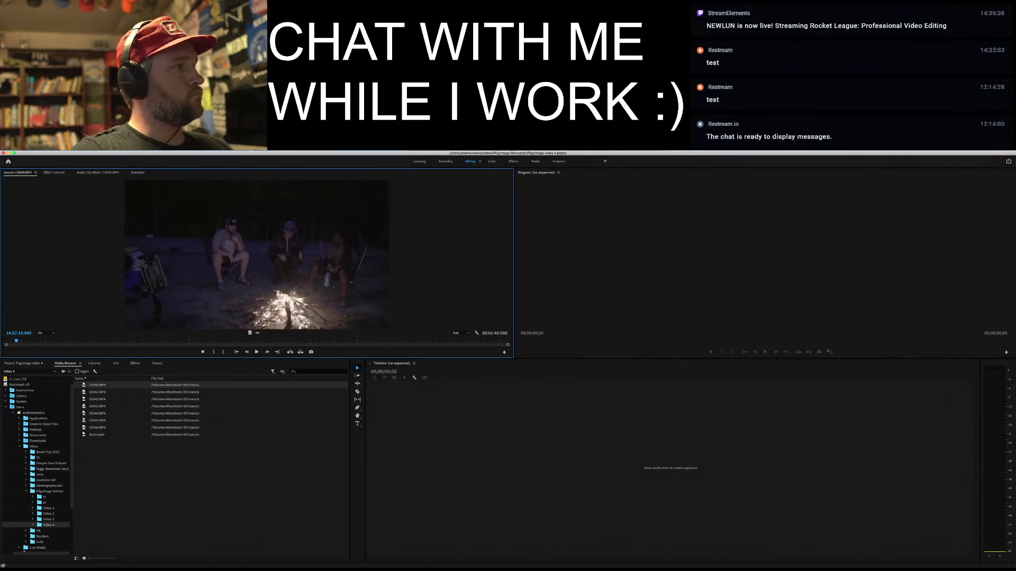
{"action": "double_click", "coordinate": [97, 392]}
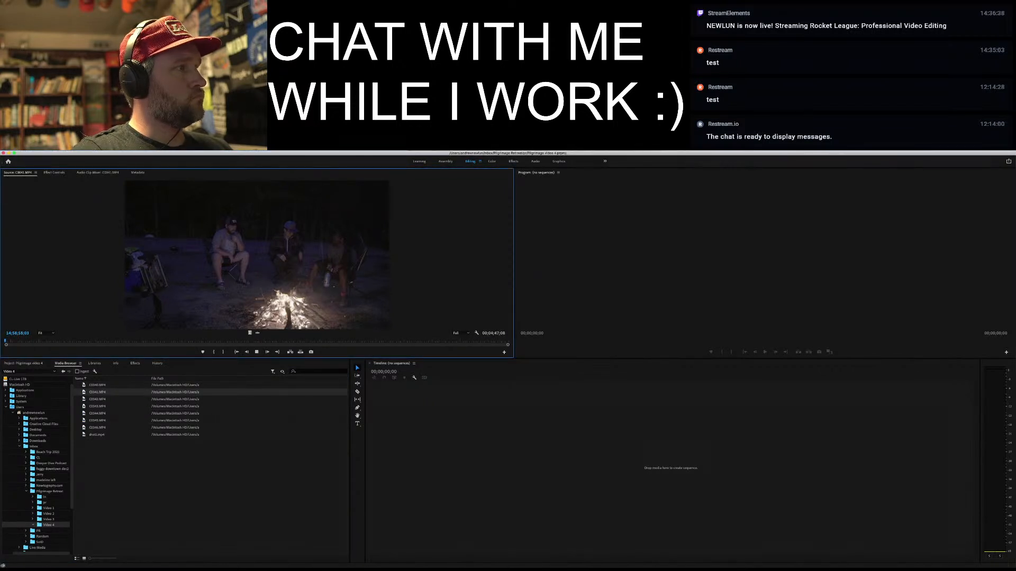
{"action": "key", "text": "space"}
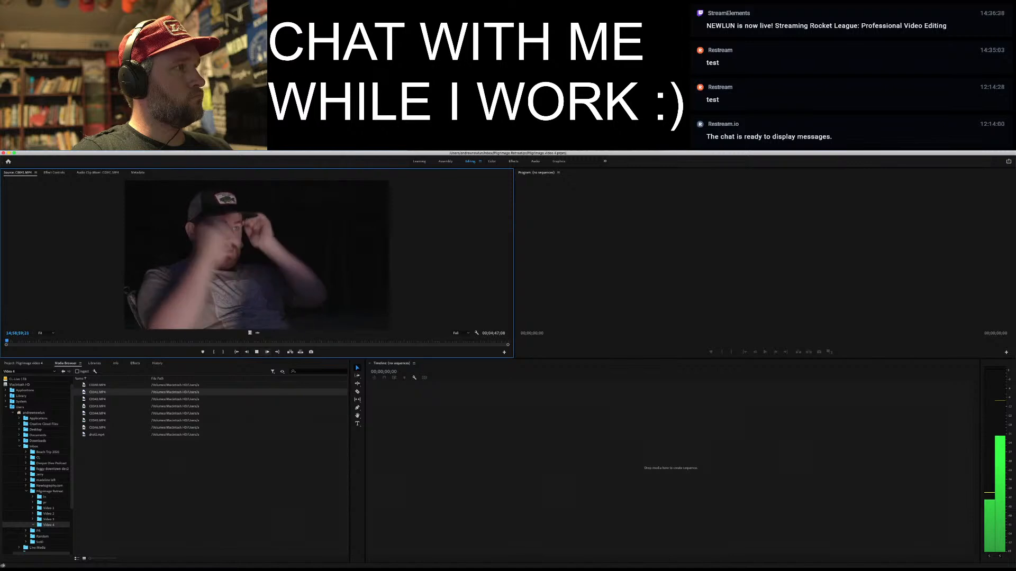
Switch to Chrome, read the "Pilgrimage retreat video 4" script, and return to Premiere Pro
{"action": "key", "text": "super+Tab"}
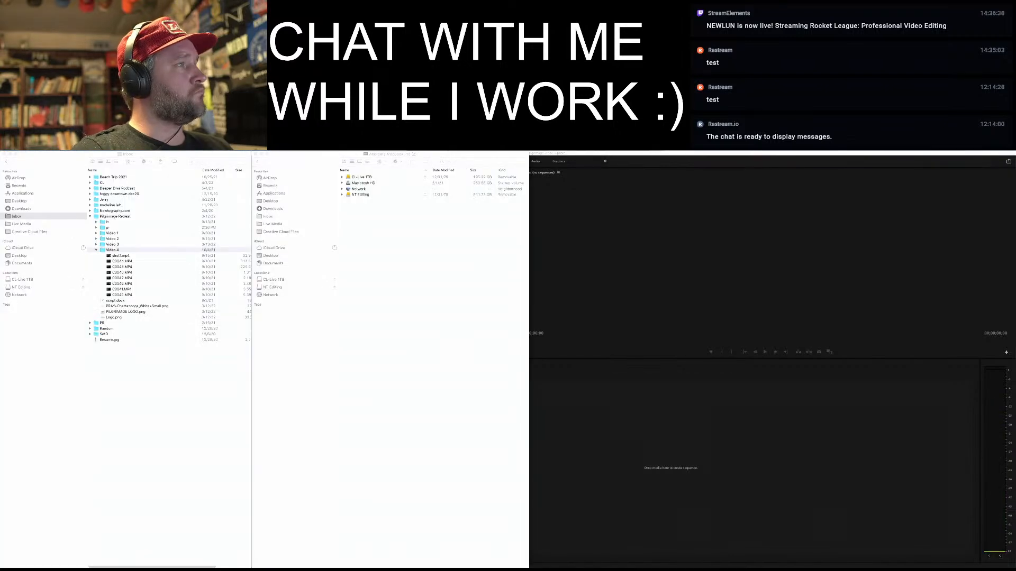
{"action": "key", "text": "super+Tab"}
{"action": "key", "text": "super+Tab"}
{"action": "key", "text": "Tab"}
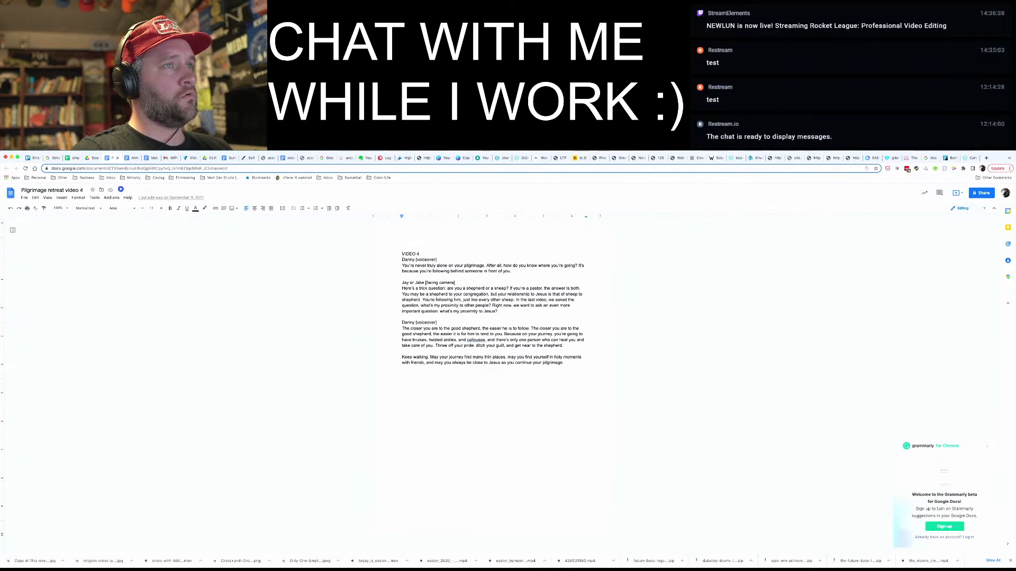
{"action": "key", "text": "super+Tab"}
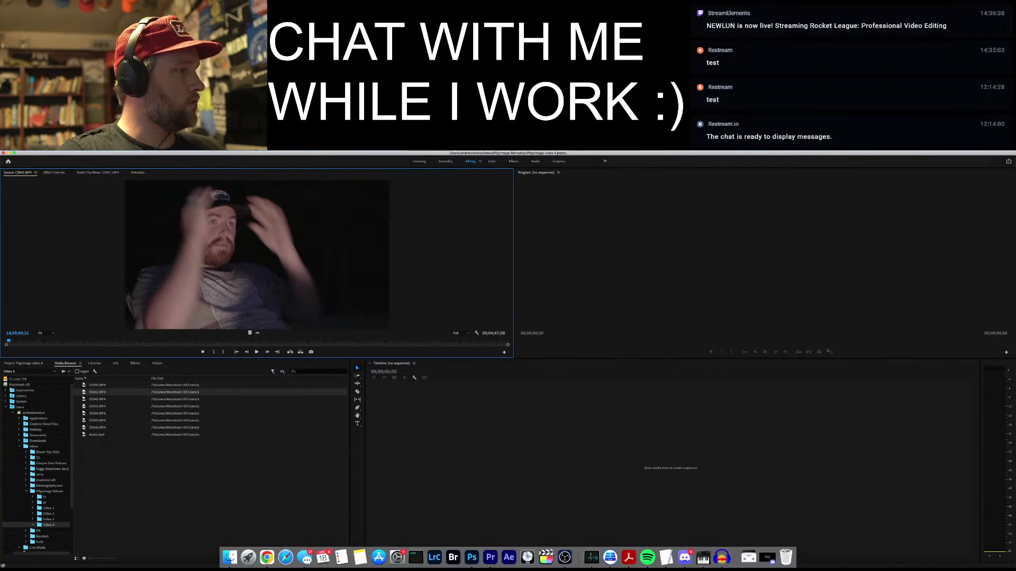
Switch back to Chrome and open artlist.io in a new tab
{"action": "left_click", "coordinate": [263, 546]}
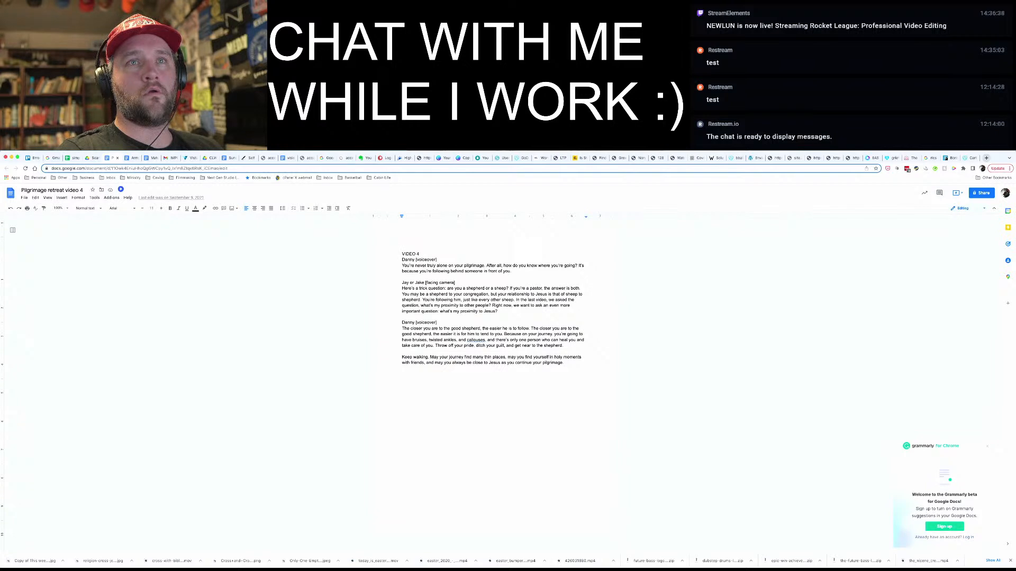
{"action": "key", "text": "ctrl+t"}
{"action": "type", "text": "artlist.io"}
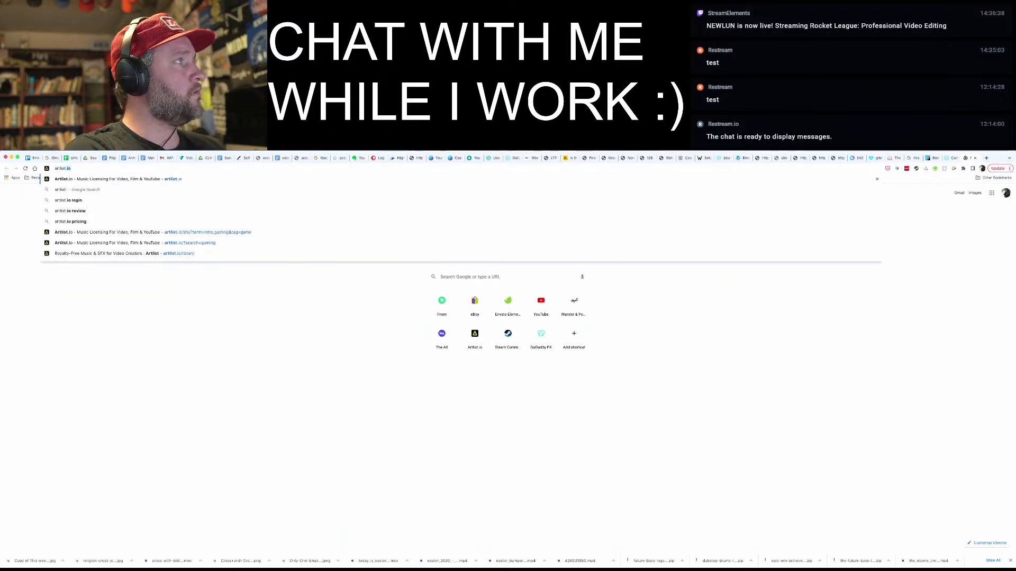
{"action": "key", "text": "Return"}
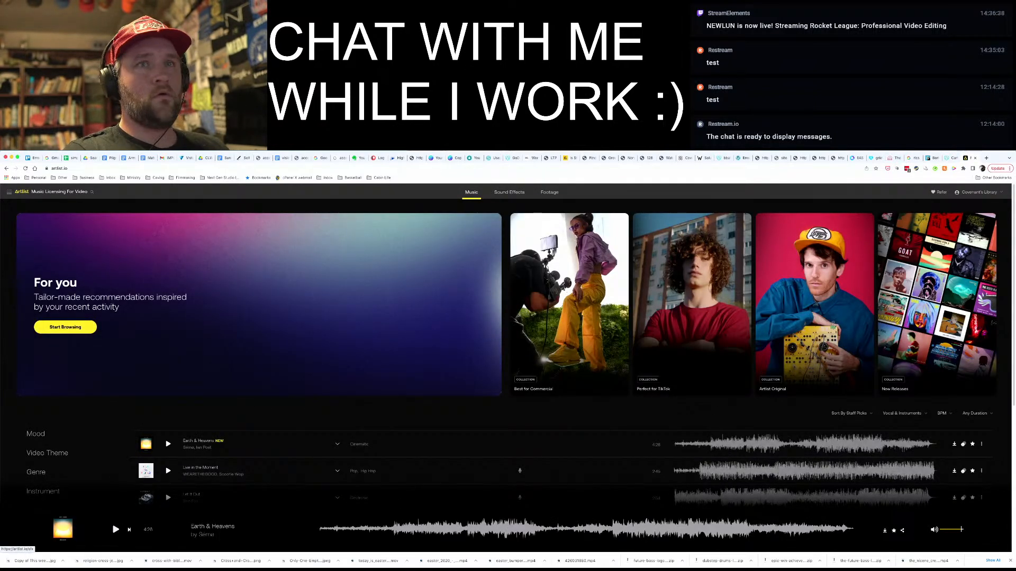
Open the Artlist account's library and look through its download history, collections, and saved songs and sounds
{"action": "left_click", "coordinate": [978, 192]}
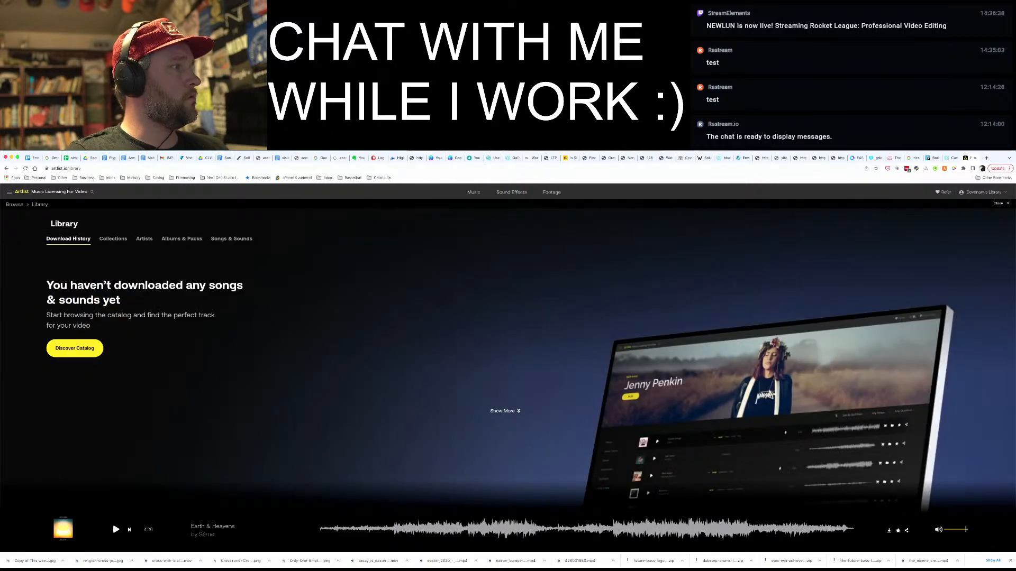
{"action": "scroll", "coordinate": [113, 212], "scroll_direction": "down", "scroll_amount": 2}
{"action": "scroll", "coordinate": [114, 212], "scroll_direction": "up", "scroll_amount": 2}
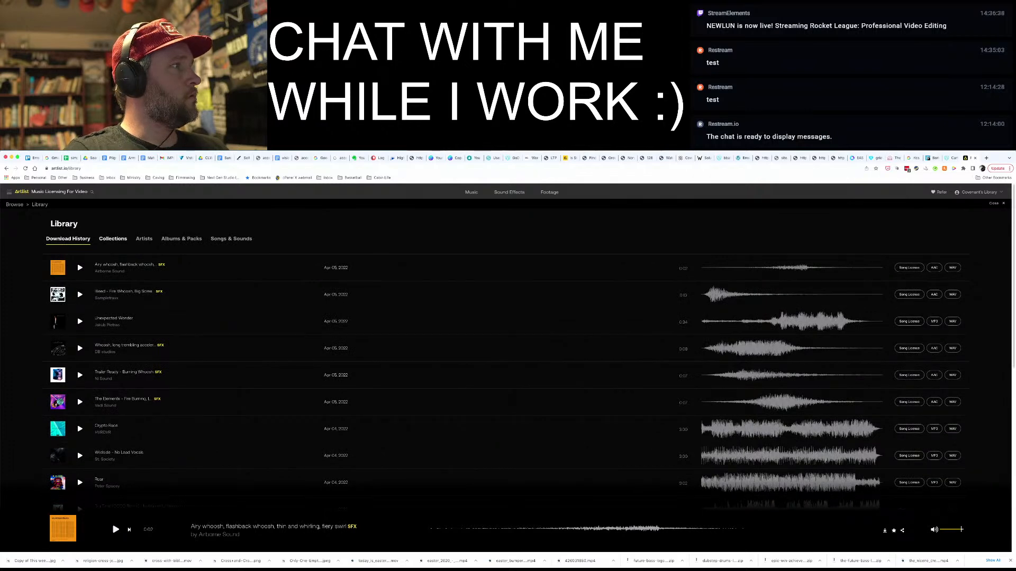
{"action": "left_click", "coordinate": [112, 238]}
{"action": "left_click", "coordinate": [231, 238]}
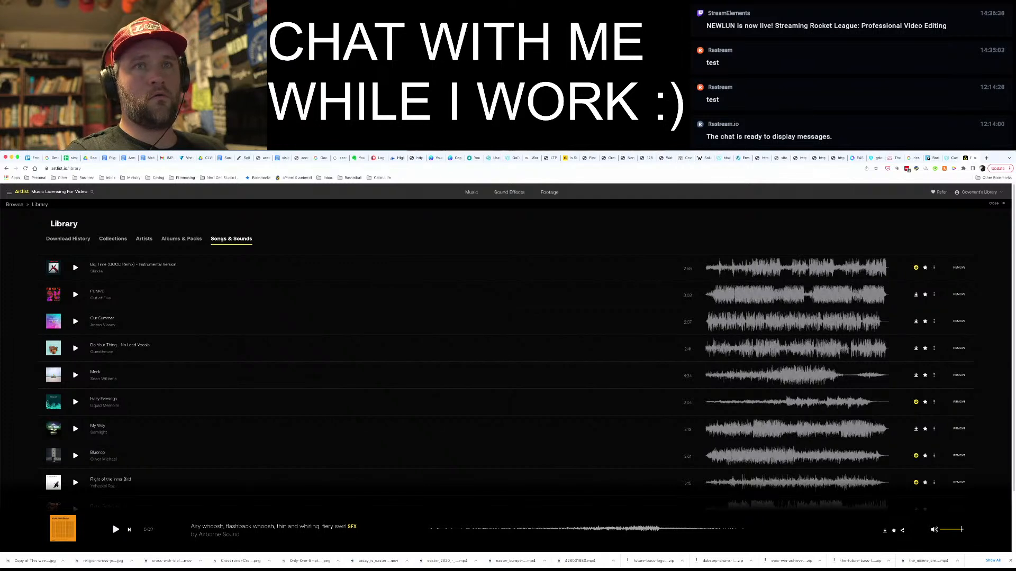
Skip to the track "Unexpected Wonder" in the Artlist player, listen briefly, and pause it
{"action": "left_click", "coordinate": [1002, 192]}
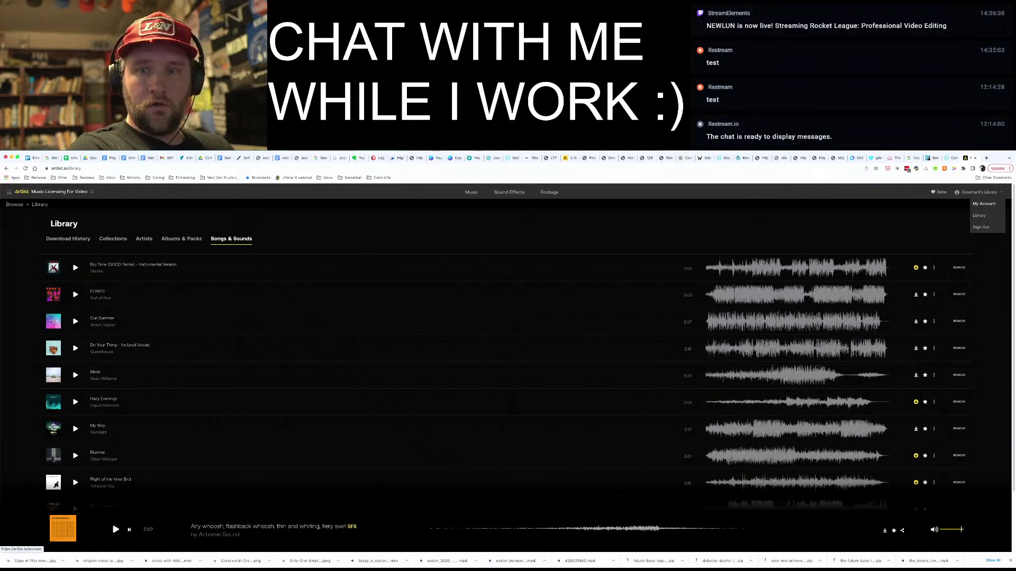
{"action": "left_click", "coordinate": [128, 529]}
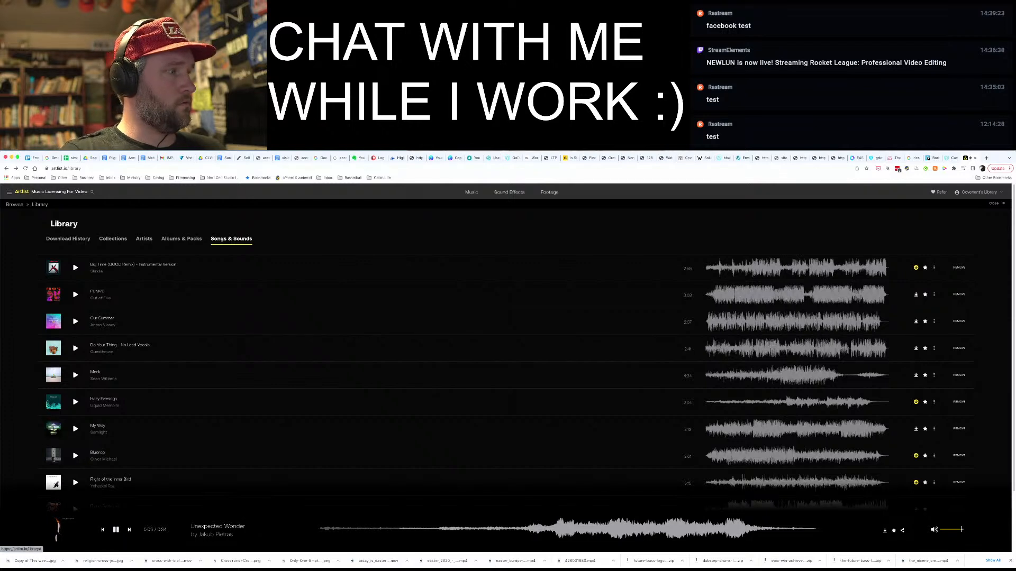
{"action": "left_click", "coordinate": [116, 529]}
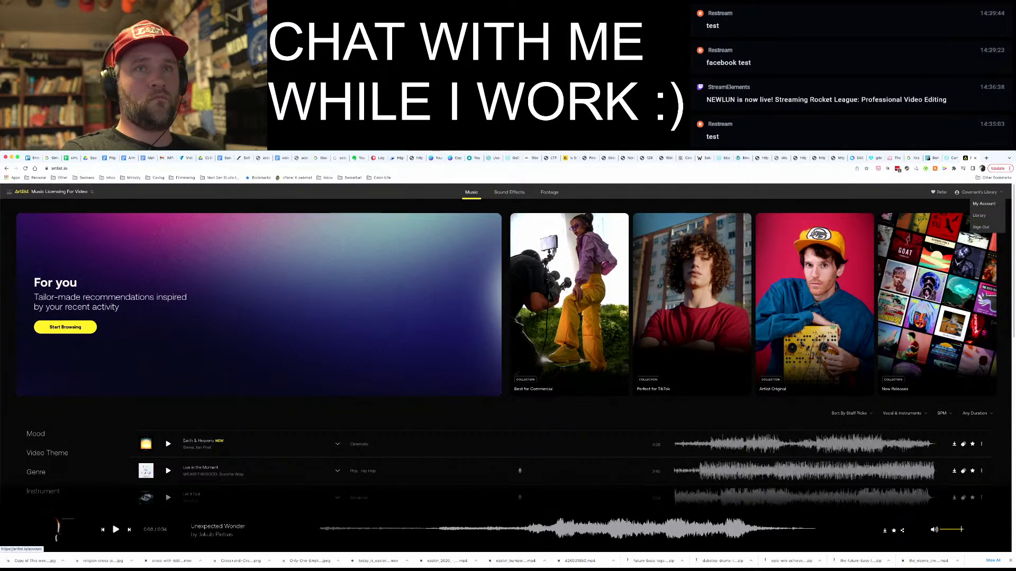
Reopen the Artlist library and preview the saved songs "PUNK'D", "Our Summer", and "Do Your Thing - No Lead Vocals"
{"action": "left_click", "coordinate": [978, 215]}
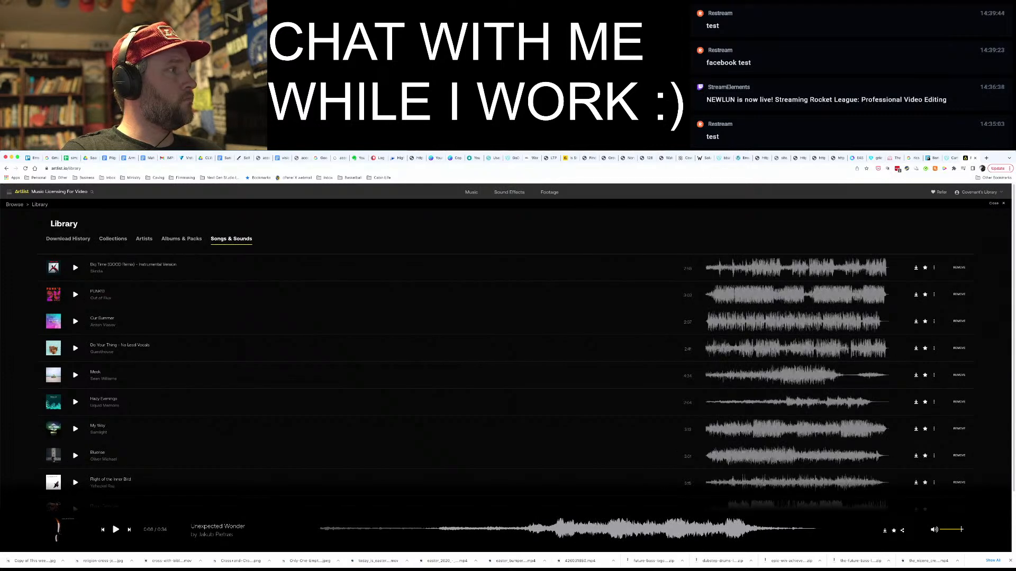
{"action": "left_click", "coordinate": [75, 294]}
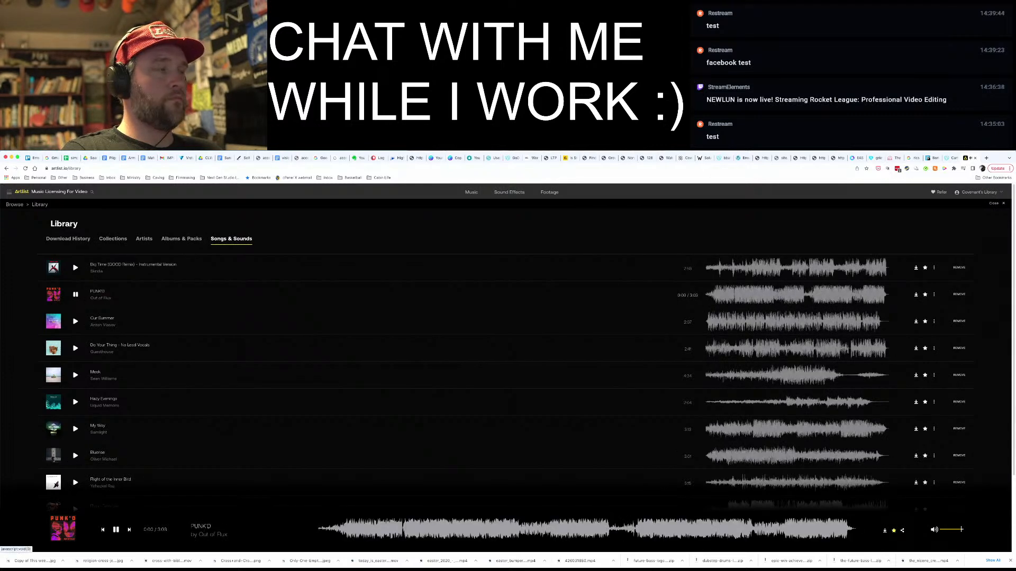
{"action": "left_click", "coordinate": [76, 321]}
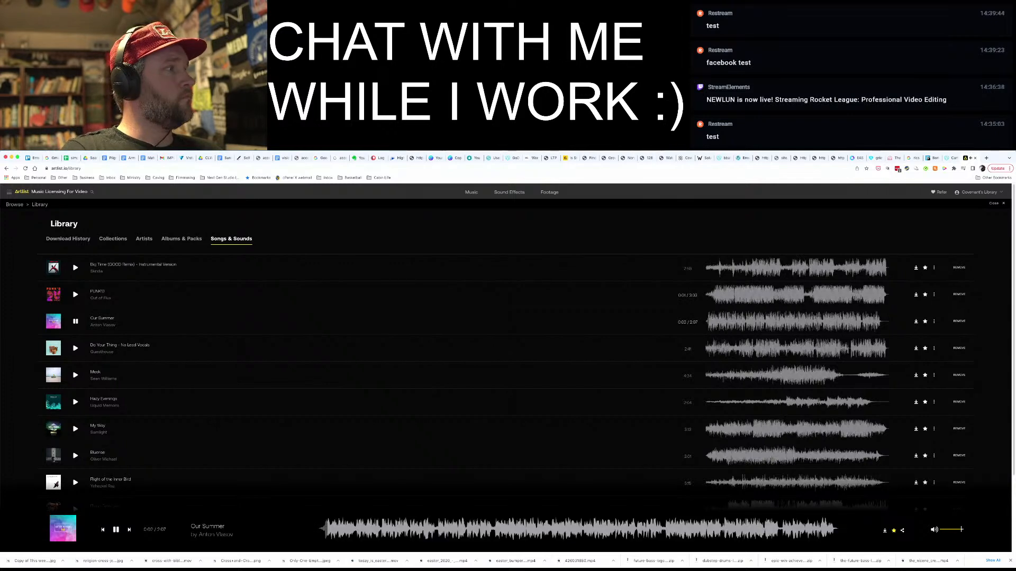
{"action": "left_click", "coordinate": [75, 348]}
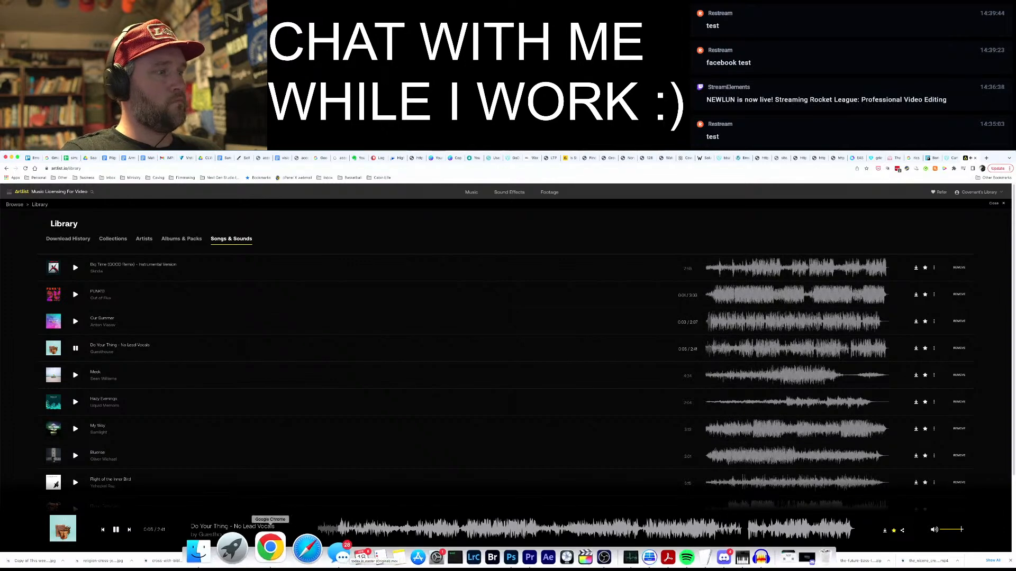
Switch to Messages, open the newest conversation, and reply that you can head home whenever and to just let you know when
{"action": "left_click", "coordinate": [341, 553]}
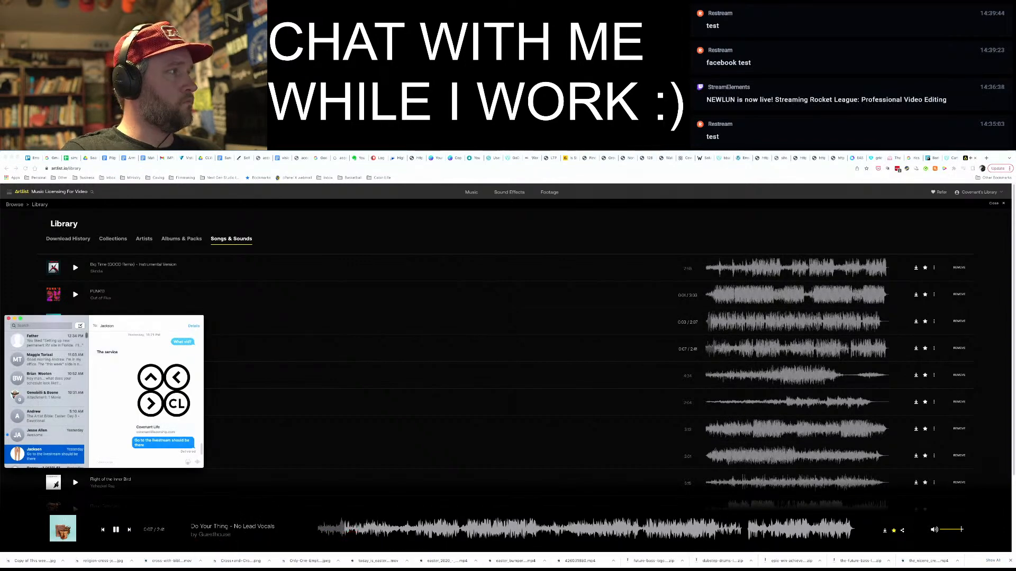
{"action": "scroll", "coordinate": [45, 397], "scroll_direction": "up", "scroll_amount": 3}
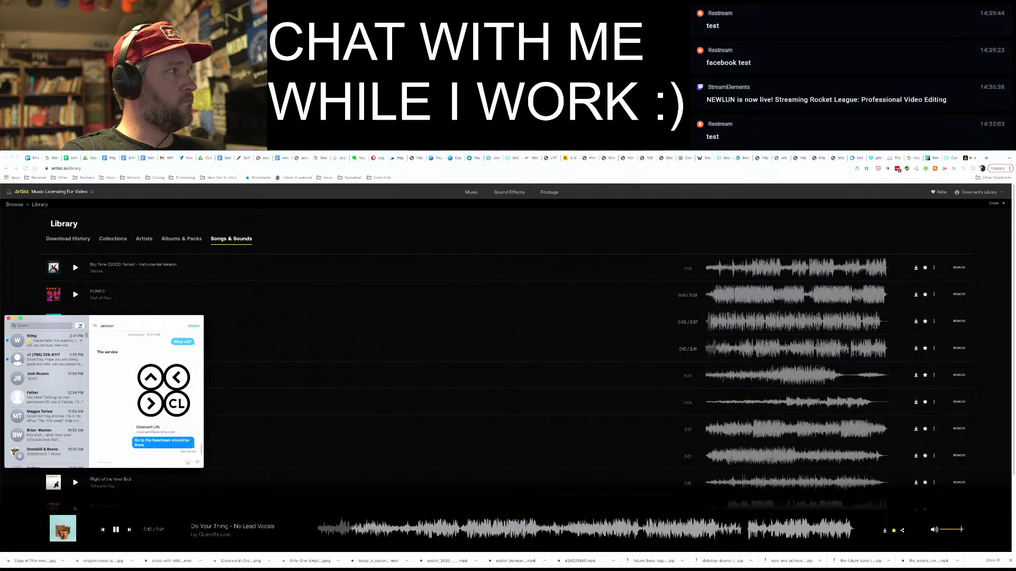
{"action": "left_click", "coordinate": [45, 340]}
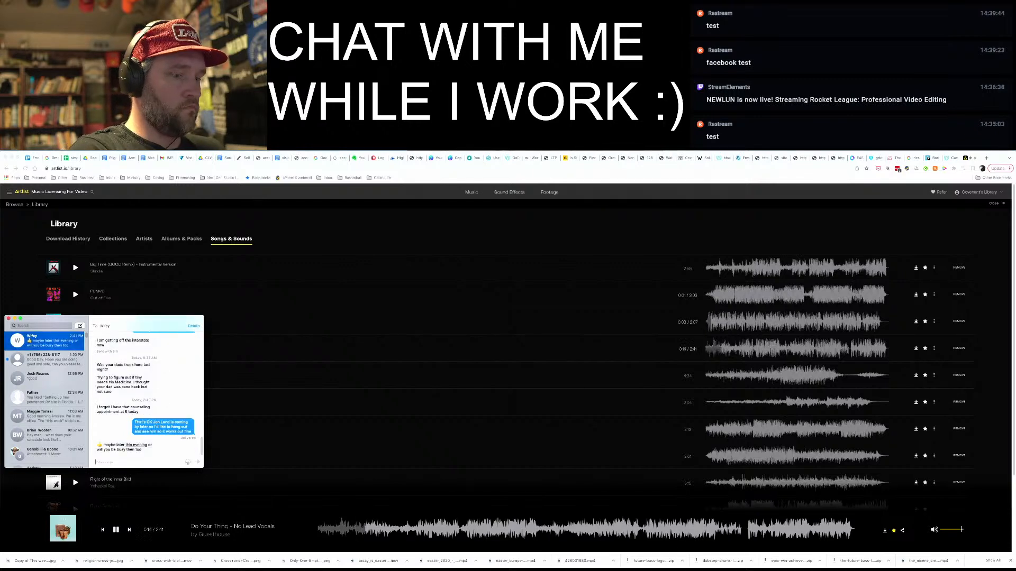
{"action": "type", "text": "No I can hea"}
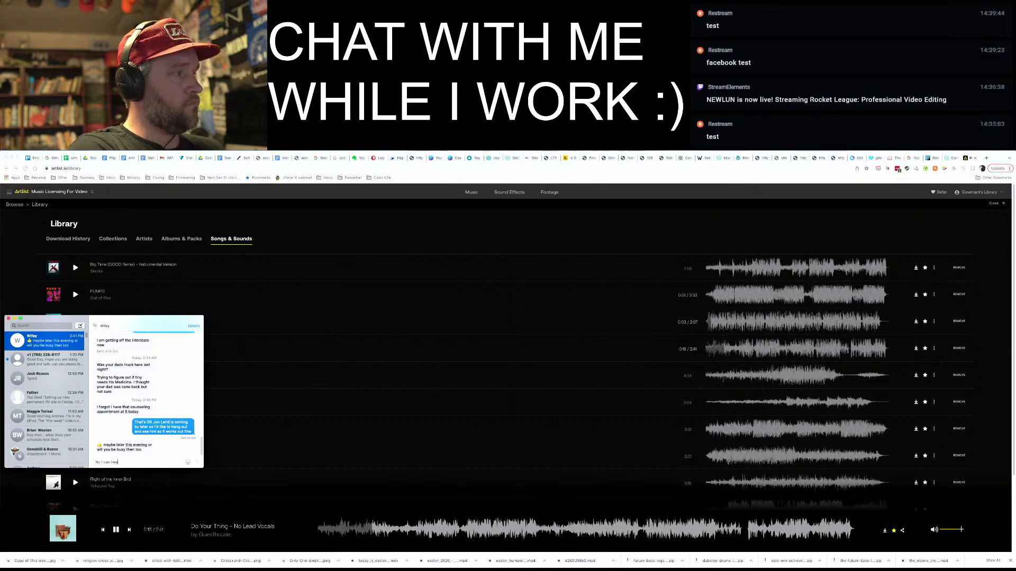
{"action": "type", "text": "d home whne"}
{"action": "type", "text": "nevber. Just "}
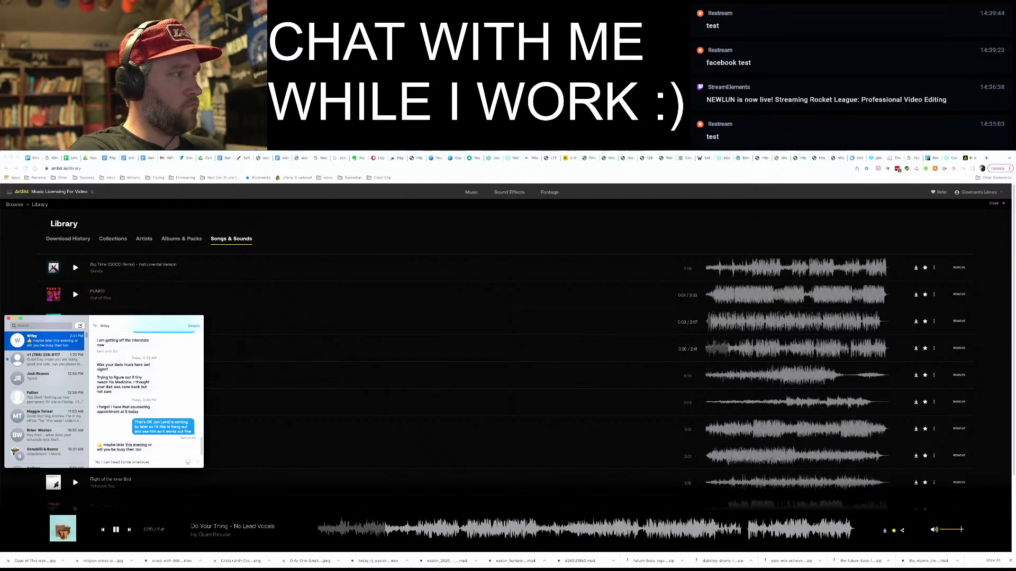
{"action": "type", "text": "let me know when"}
{"action": "key", "text": "Return"}
Switch back to Chrome, preview the saved song "Meek" in the Artlist library, and pause it
{"action": "key", "text": "super+Tab"}
{"action": "key", "text": "Down"}
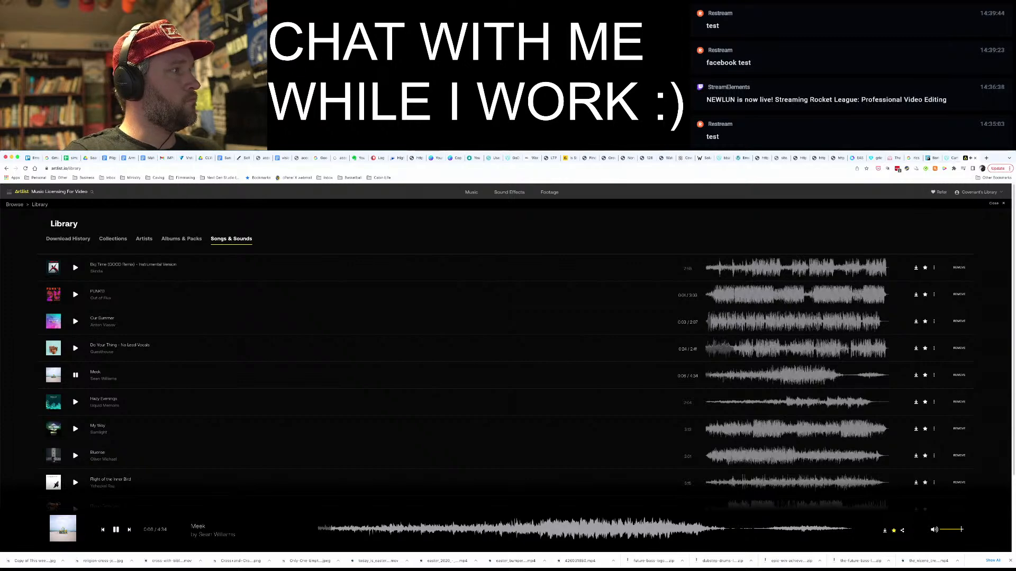
{"action": "key", "text": "space"}
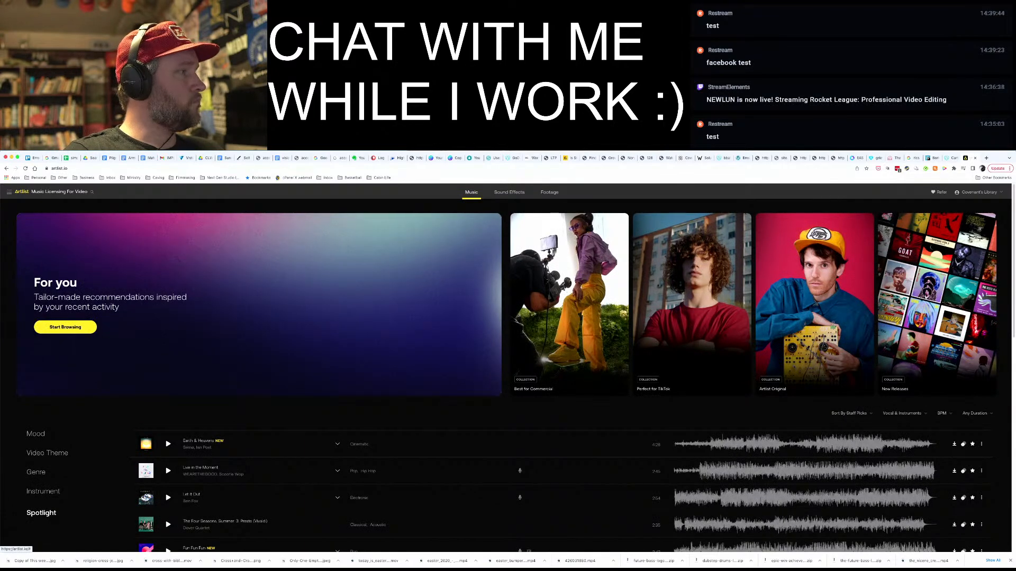
Filter the Artlist music catalog by the moods Uplifting, Happy, Hopeful, Peaceful, and Dramatic
{"action": "scroll", "coordinate": [508, 370], "scroll_direction": "down", "scroll_amount": 3}
{"action": "scroll", "coordinate": [508, 371], "scroll_direction": "down", "scroll_amount": 1}
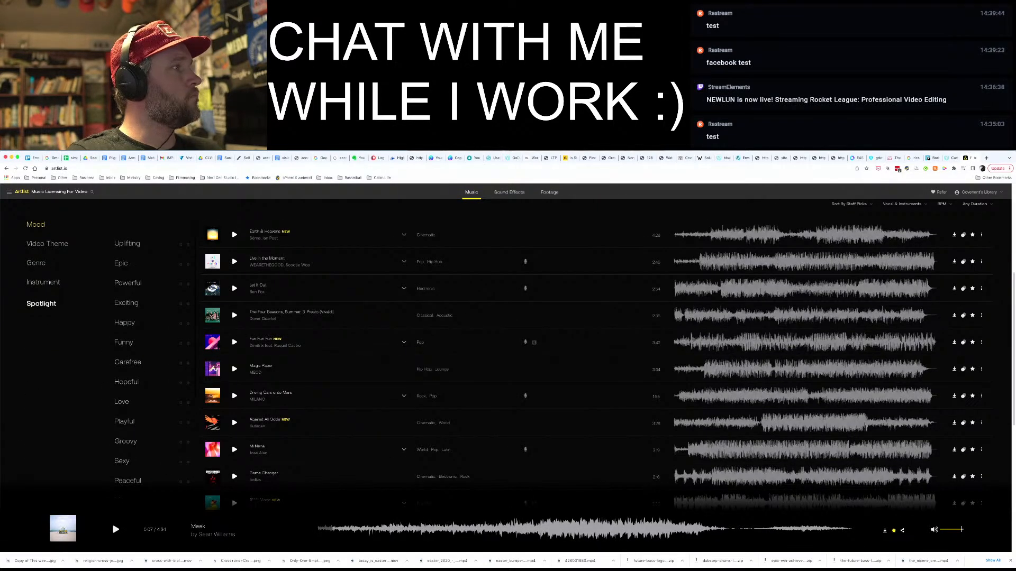
{"action": "left_click", "coordinate": [126, 243]}
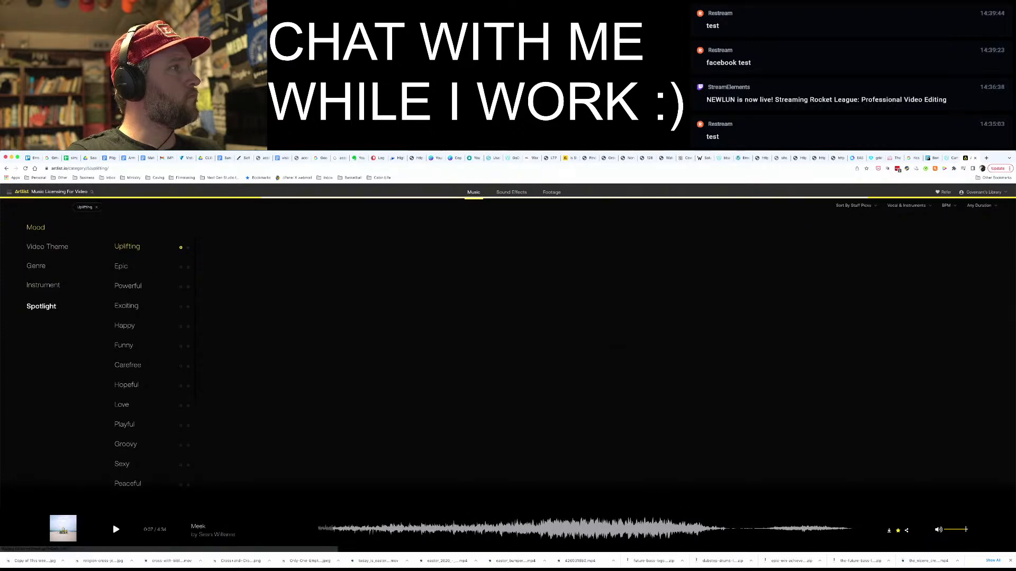
{"action": "left_click", "coordinate": [125, 325]}
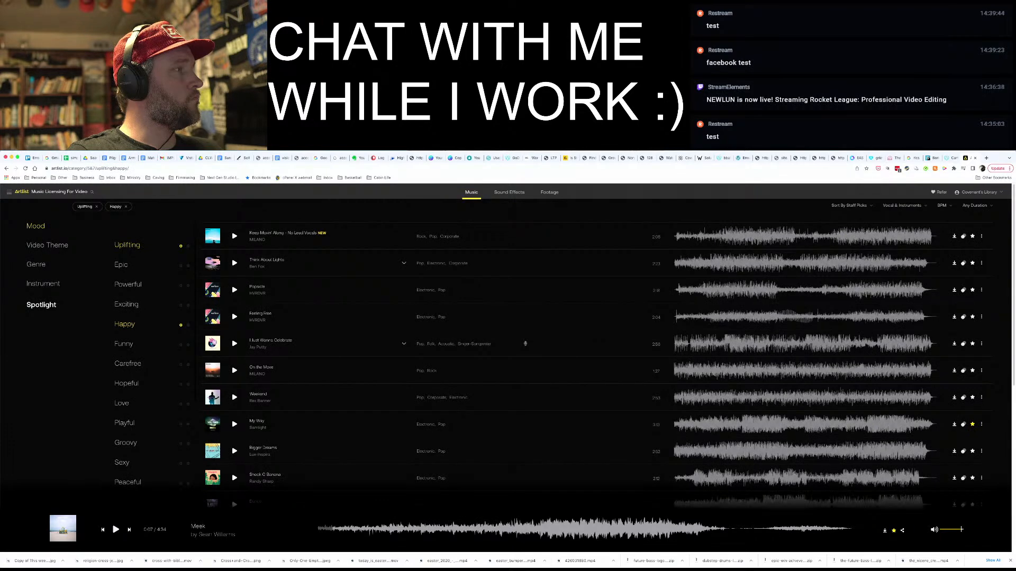
{"action": "left_click", "coordinate": [127, 383]}
{"action": "scroll", "coordinate": [508, 349], "scroll_direction": "down", "scroll_amount": 3}
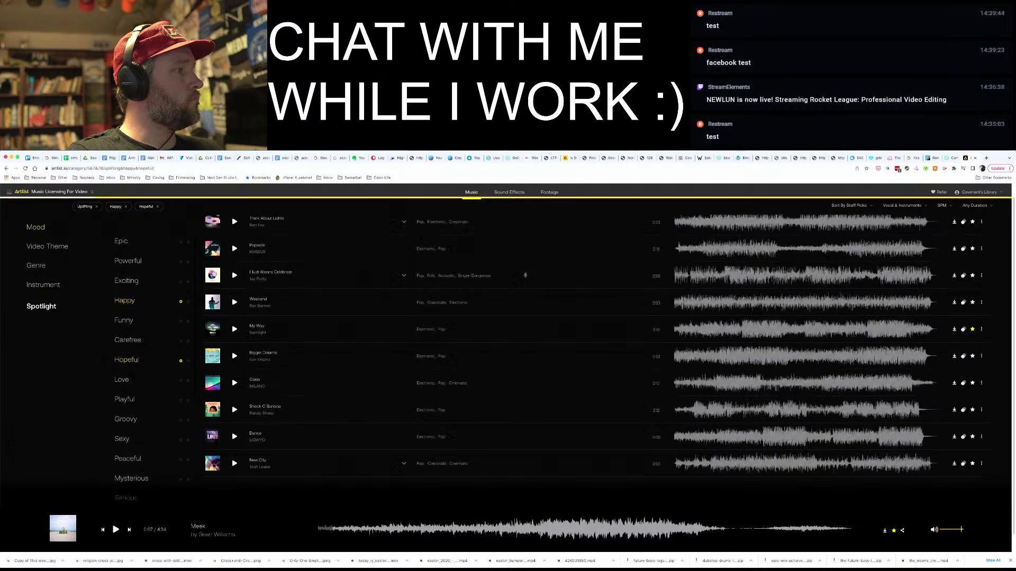
{"action": "left_click", "coordinate": [127, 360]}
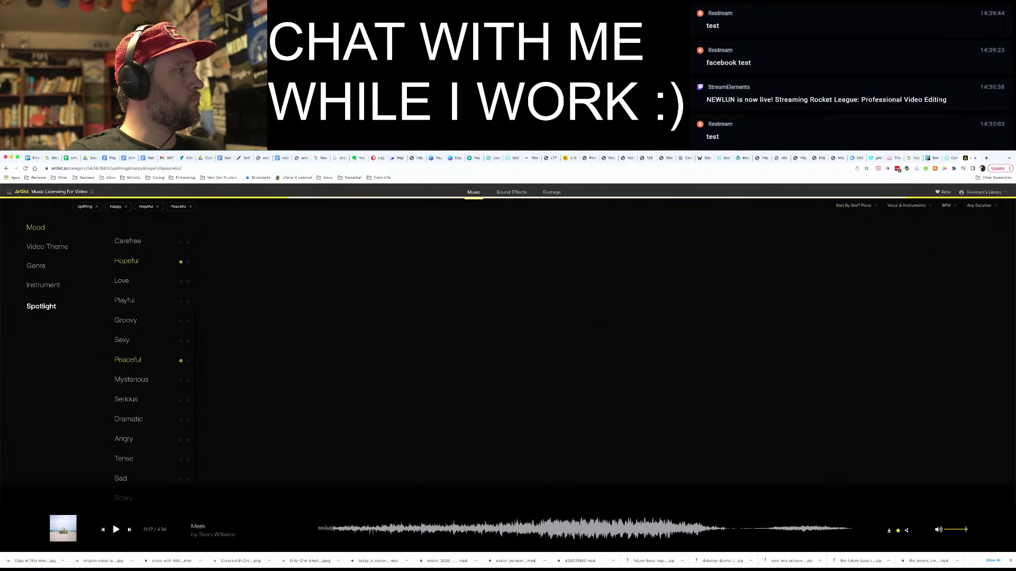
{"action": "left_click", "coordinate": [128, 386]}
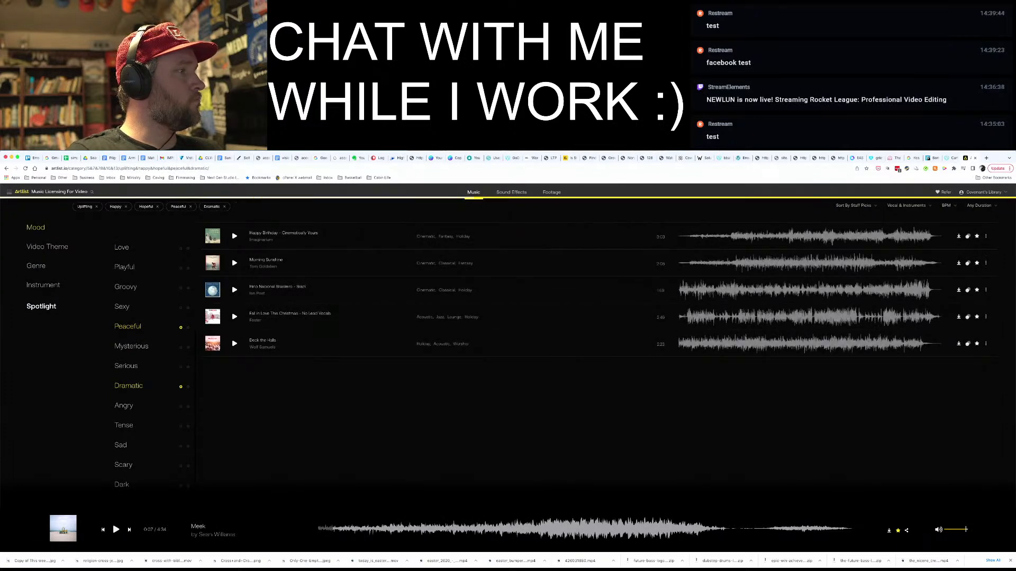
Preview "Happy Birthday - Cinematically Yours" and "Morning Sunshine", and remove the Happy mood filter
{"action": "left_click", "coordinate": [235, 236]}
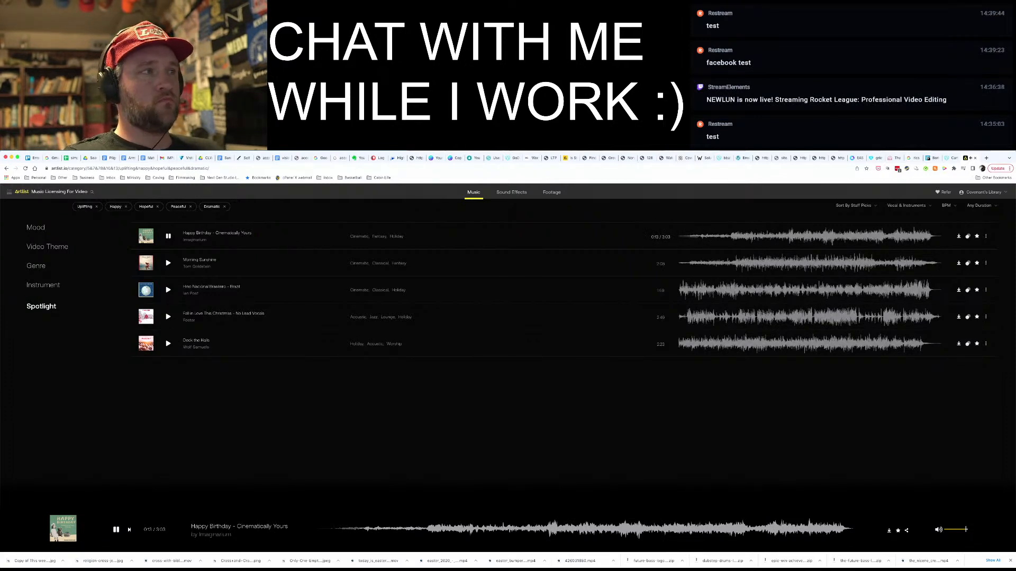
{"action": "key", "text": "Down"}
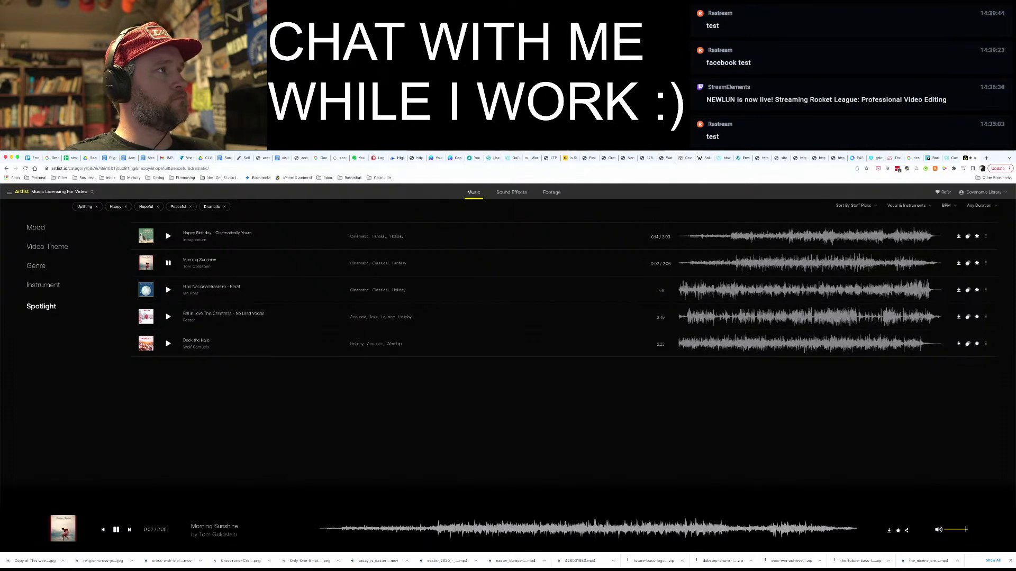
{"action": "left_click", "coordinate": [126, 207]}
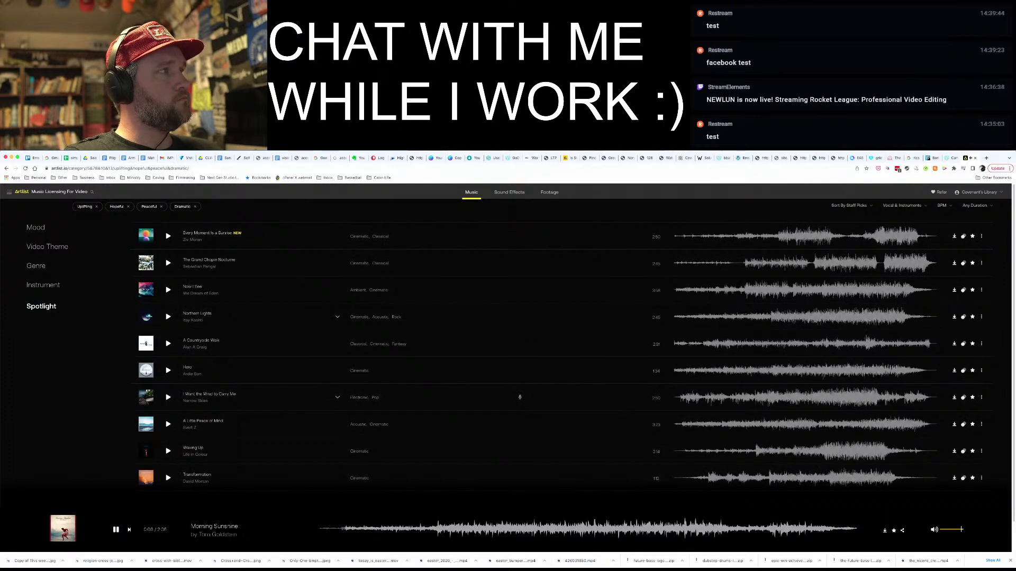
Preview "Every Moment Is a Sunrise", "The Grand Chopin Nocturne", and "Now I See", skipping ahead within the last song
{"action": "key", "text": "Down"}
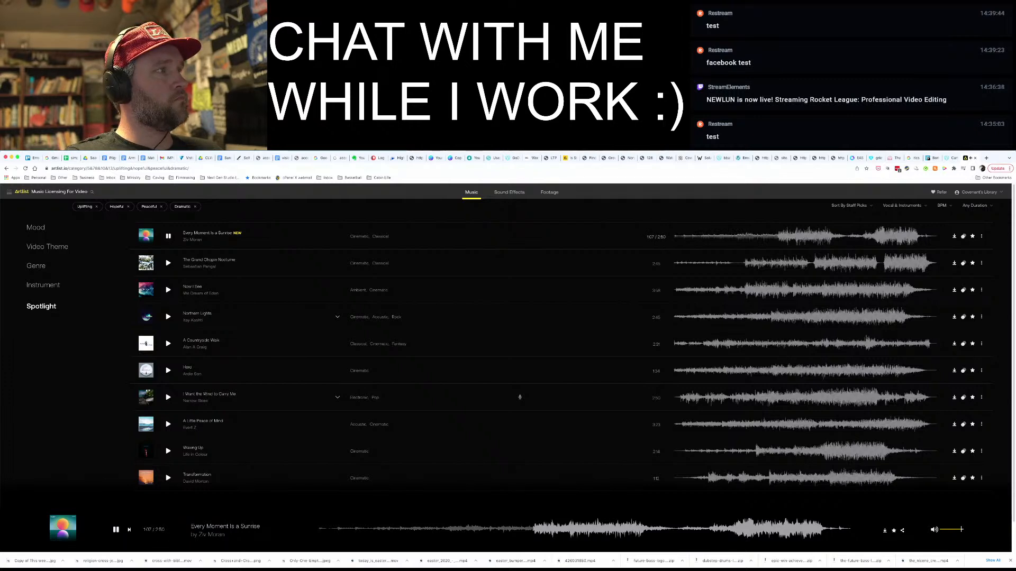
{"action": "key", "text": "Down"}
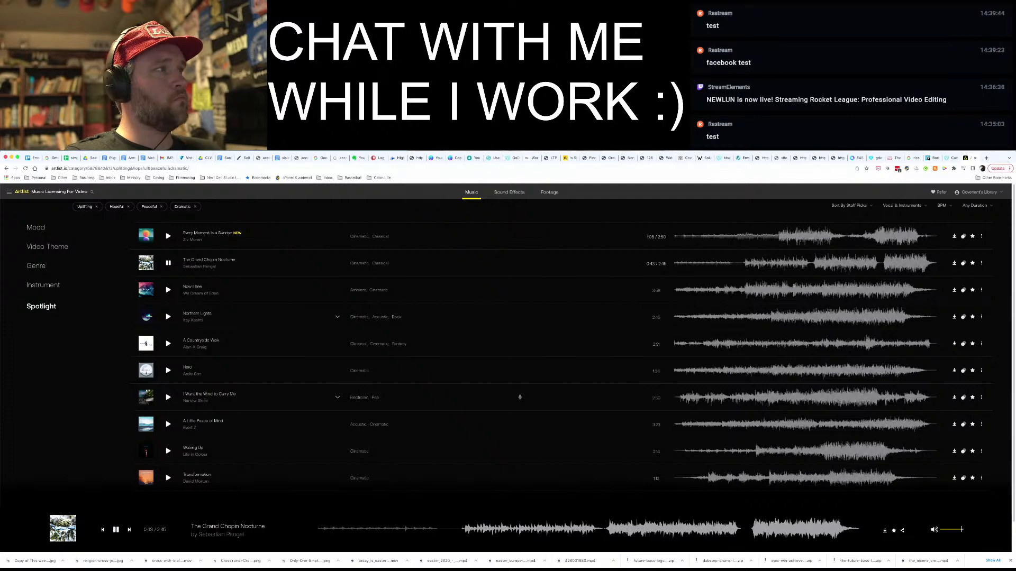
{"action": "key", "text": "Down"}
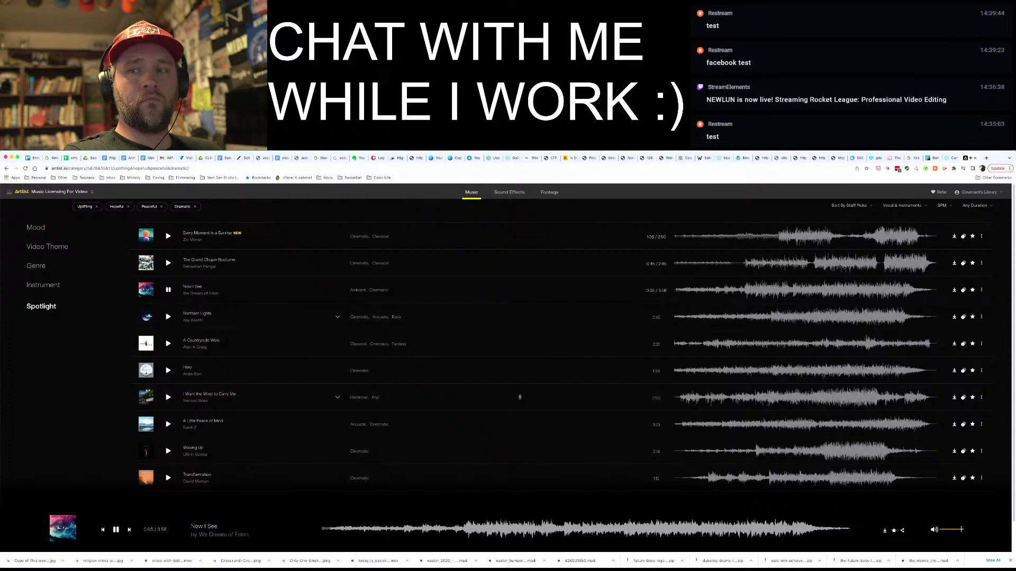
{"action": "key", "text": "Right"}
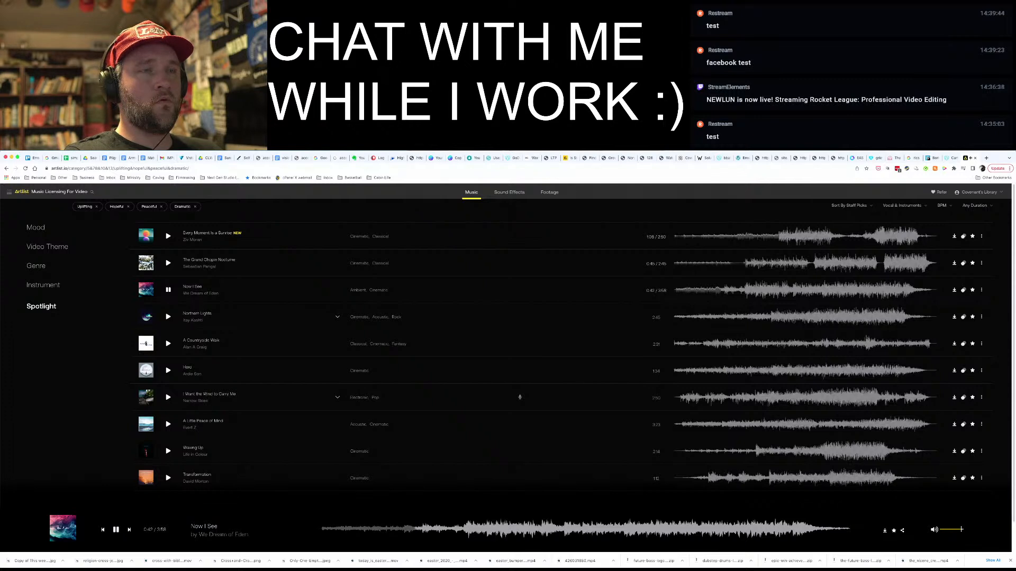
{"action": "key", "text": "Right"}
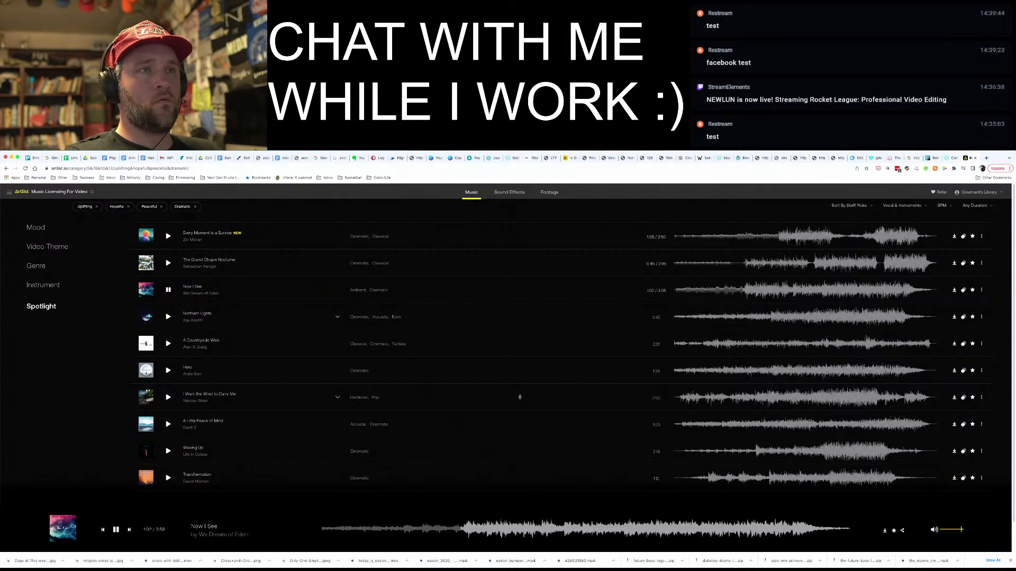
Preview "Northern Lights", "A Countryside Walk", "Hero", and "I Want the Wind to Carry Me", skipping ahead within the last one
{"action": "key", "text": "Down"}
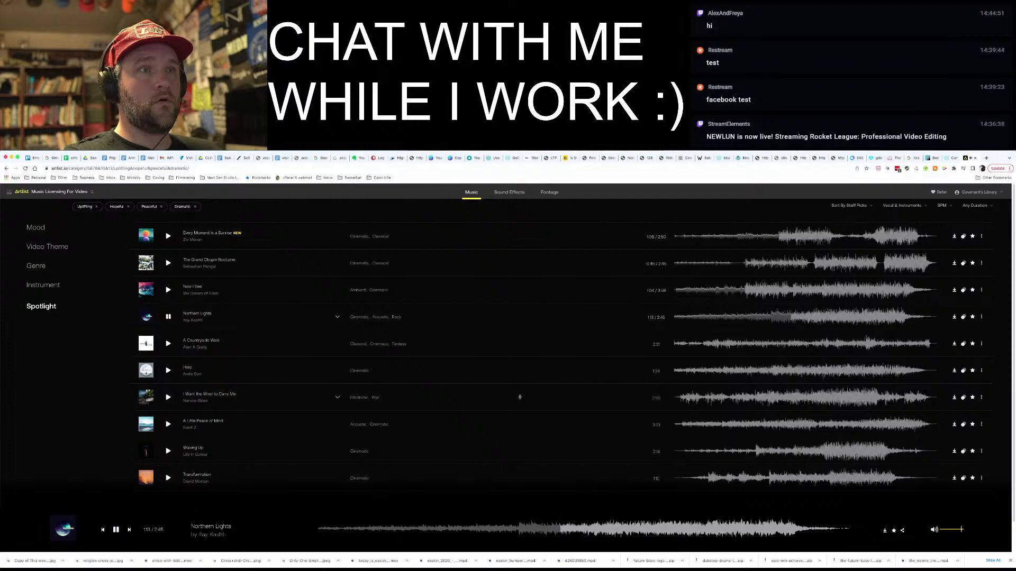
{"action": "key", "text": "Down"}
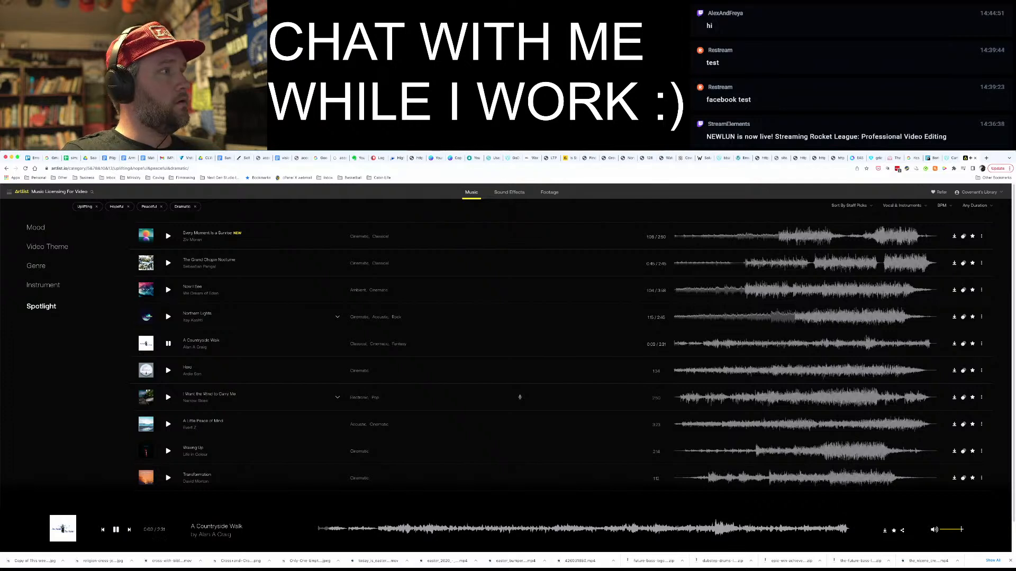
{"action": "key", "text": "Down"}
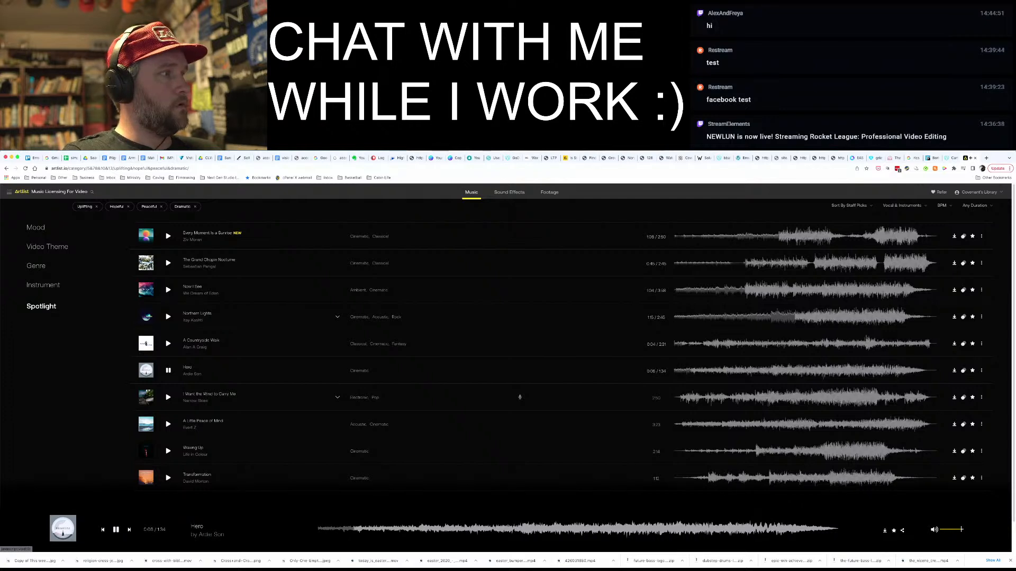
{"action": "key", "text": "Down"}
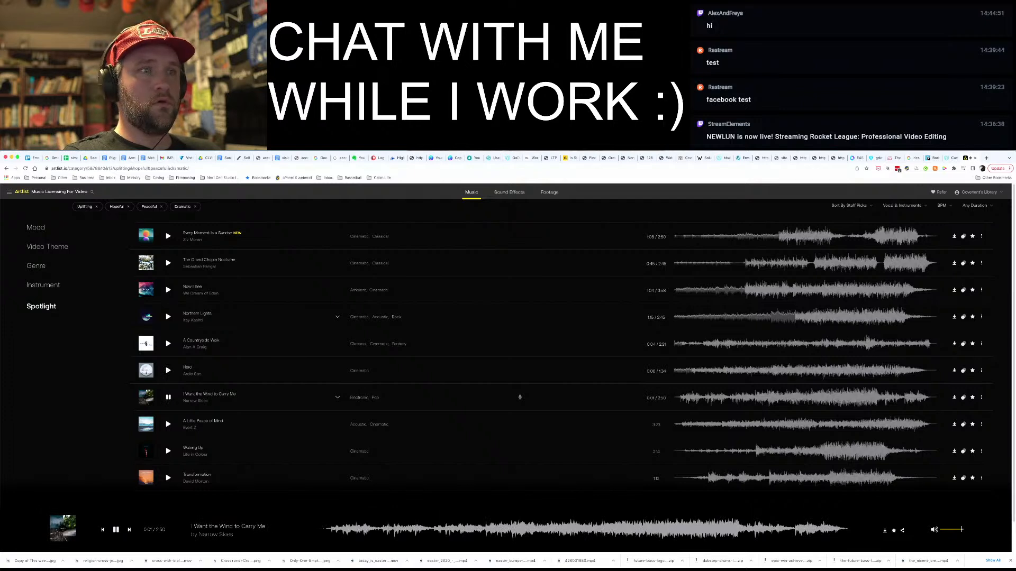
{"action": "key", "text": "Right"}
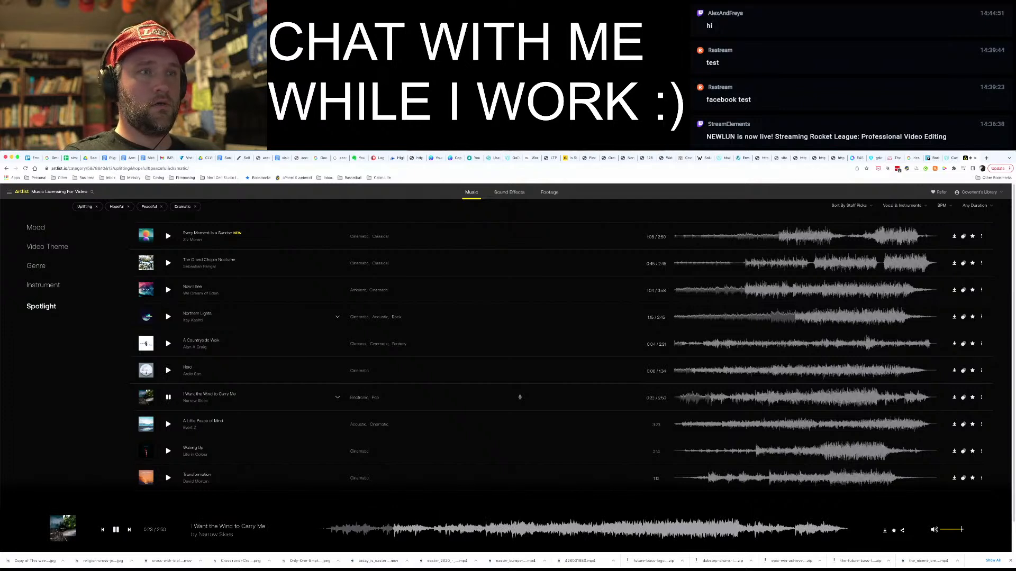
{"action": "key", "text": "space"}
Preview "A Little Peace of Mind" and "Waking Up" in the filtered song list
{"action": "key", "text": "Down"}
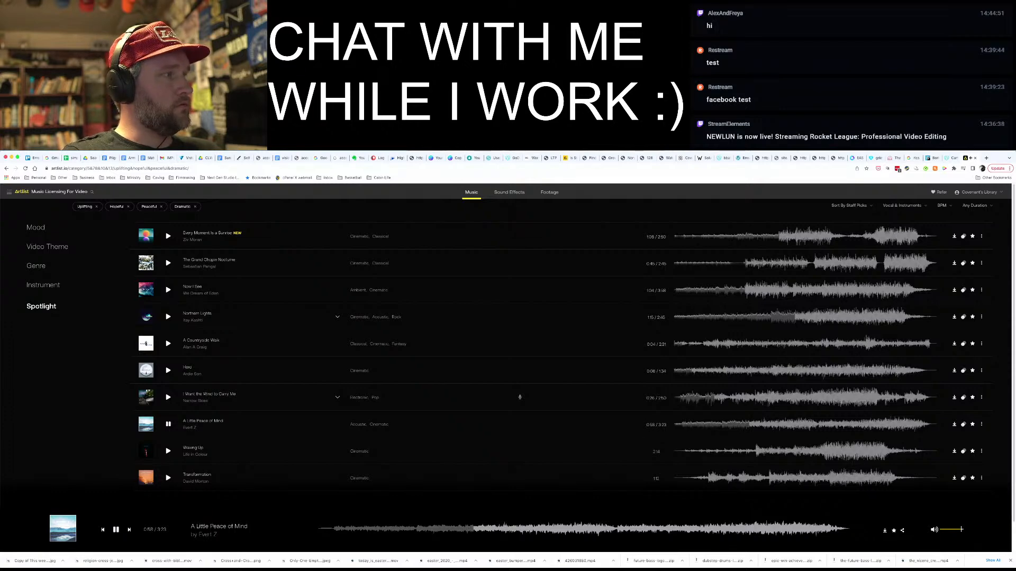
{"action": "left_click", "coordinate": [168, 450]}
{"action": "scroll", "coordinate": [560, 353], "scroll_direction": "down", "scroll_amount": 1}
{"action": "scroll", "coordinate": [560, 353], "scroll_direction": "down", "scroll_amount": 1}
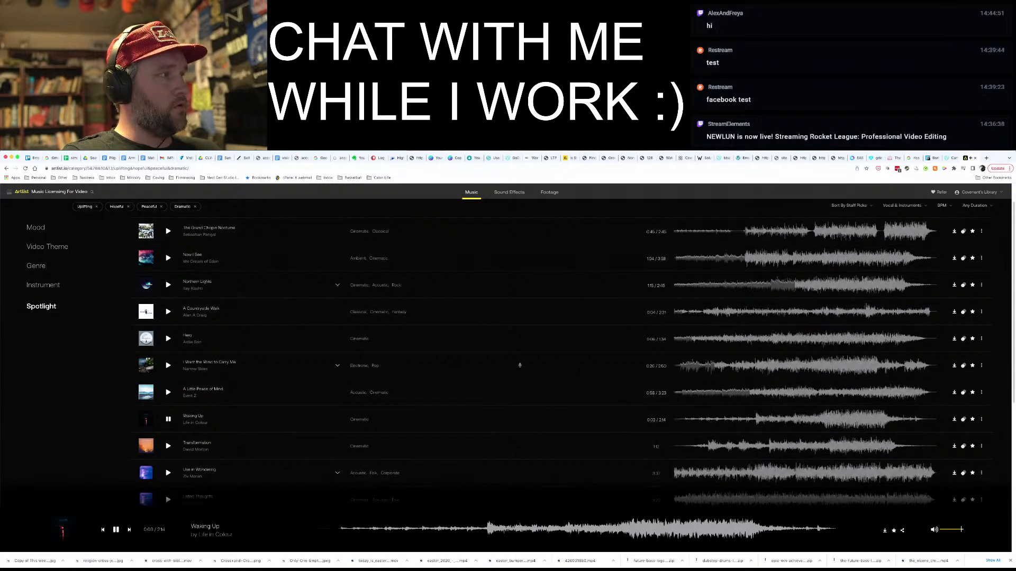
Remove the Peaceful mood filter and preview "Every Moment Is a Sunrise" and "Visions" in the refreshed song list
{"action": "scroll", "coordinate": [561, 353], "scroll_direction": "down", "scroll_amount": 3}
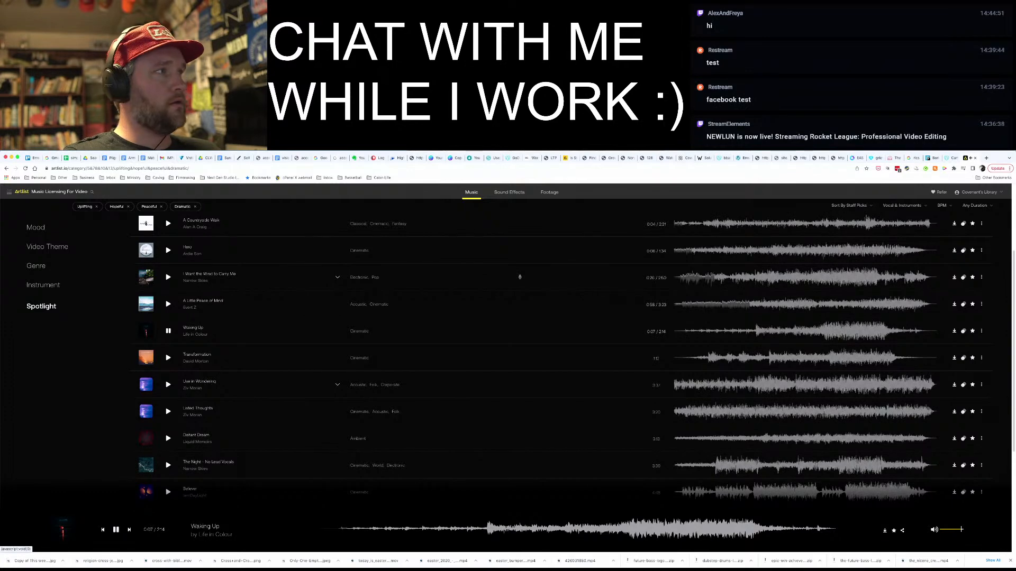
{"action": "left_click", "coordinate": [161, 207]}
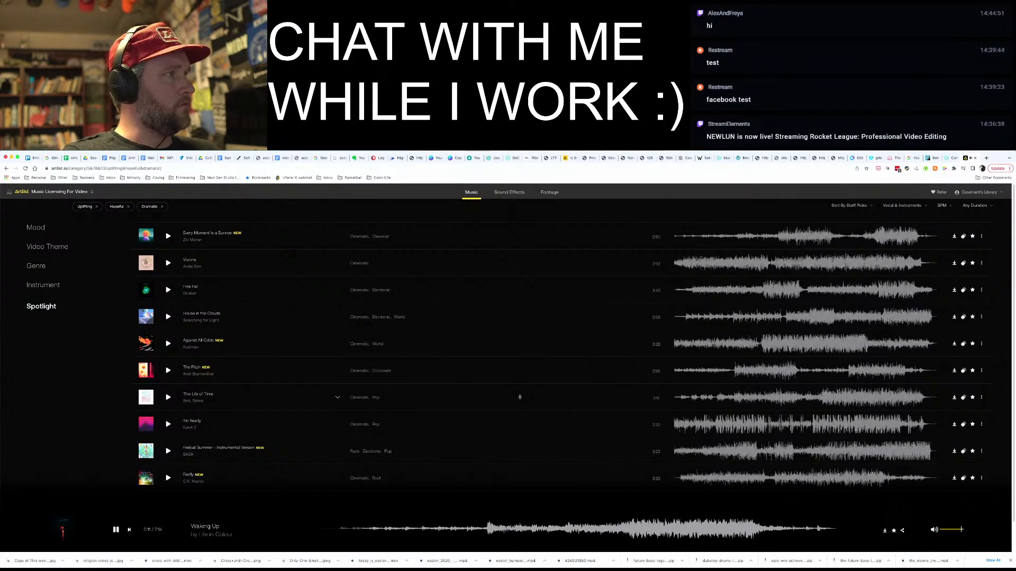
{"action": "left_click", "coordinate": [168, 236]}
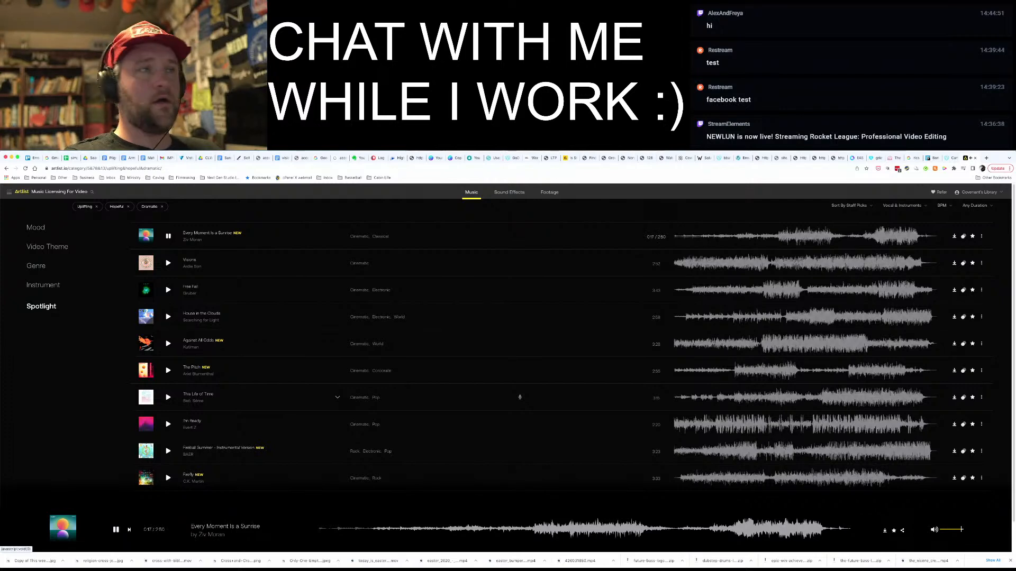
{"action": "key", "text": "Down"}
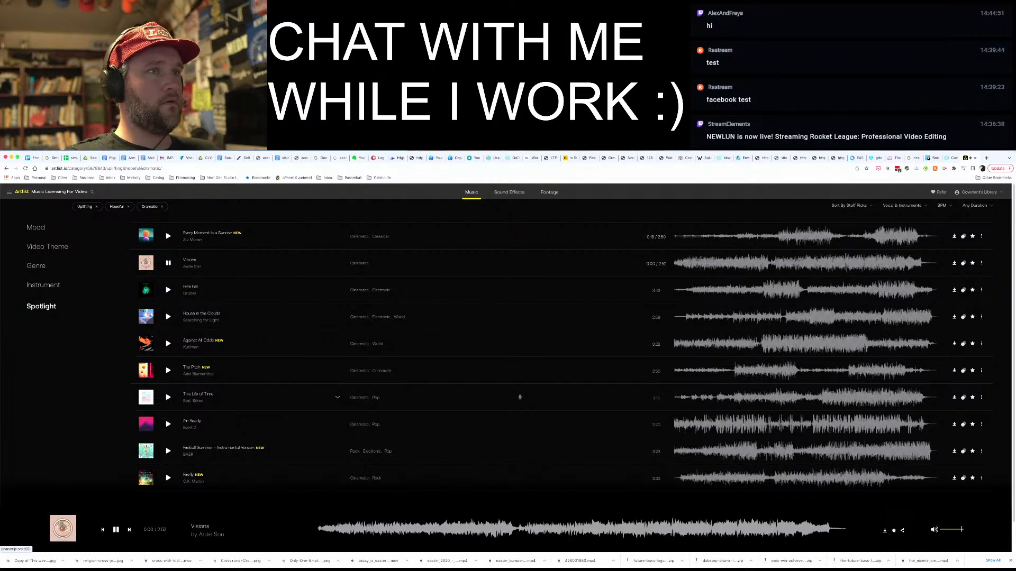
Preview "Free Fall", "House in the Clouds", and "Against All Odds", skipping ahead within the songs
{"action": "key", "text": "Down"}
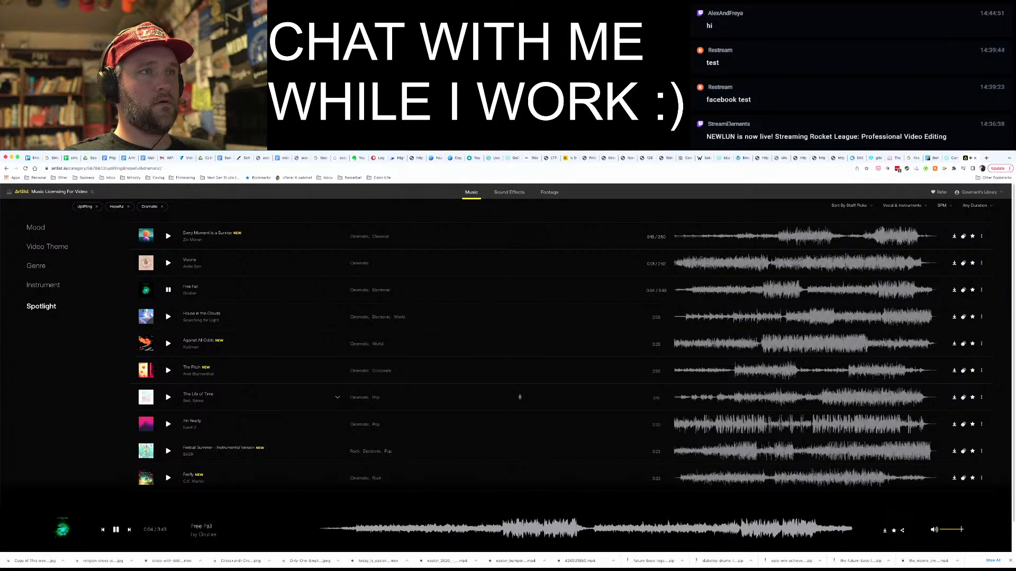
{"action": "key", "text": "Right"}
{"action": "key", "text": "Right"}
{"action": "key", "text": "Right"}
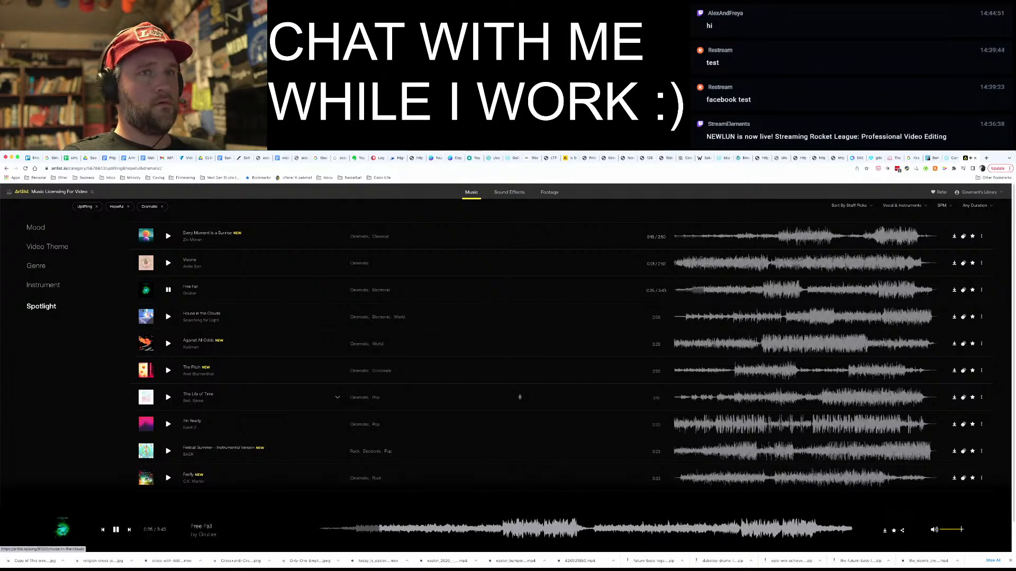
{"action": "key", "text": "Down"}
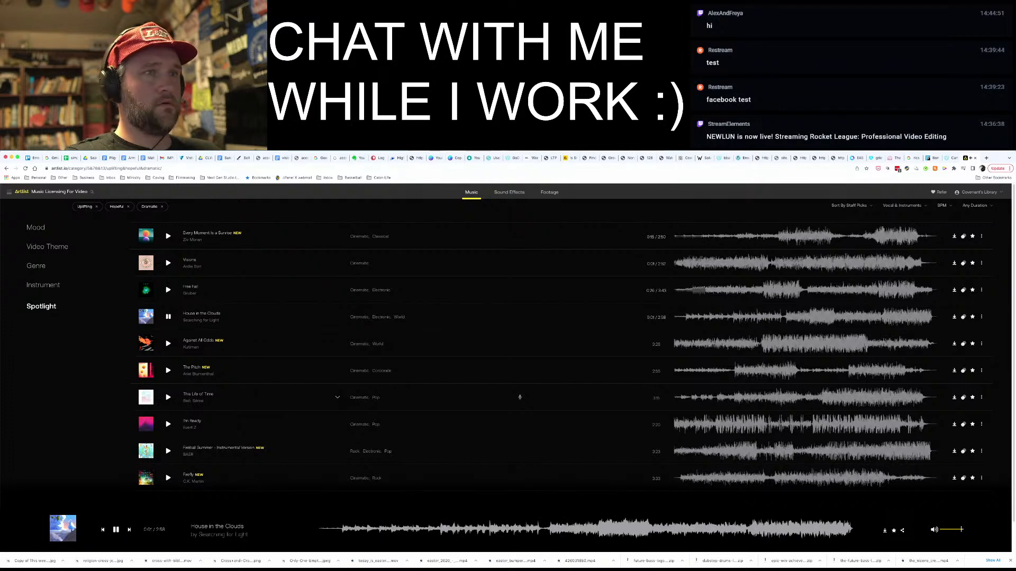
{"action": "key", "text": "Right"}
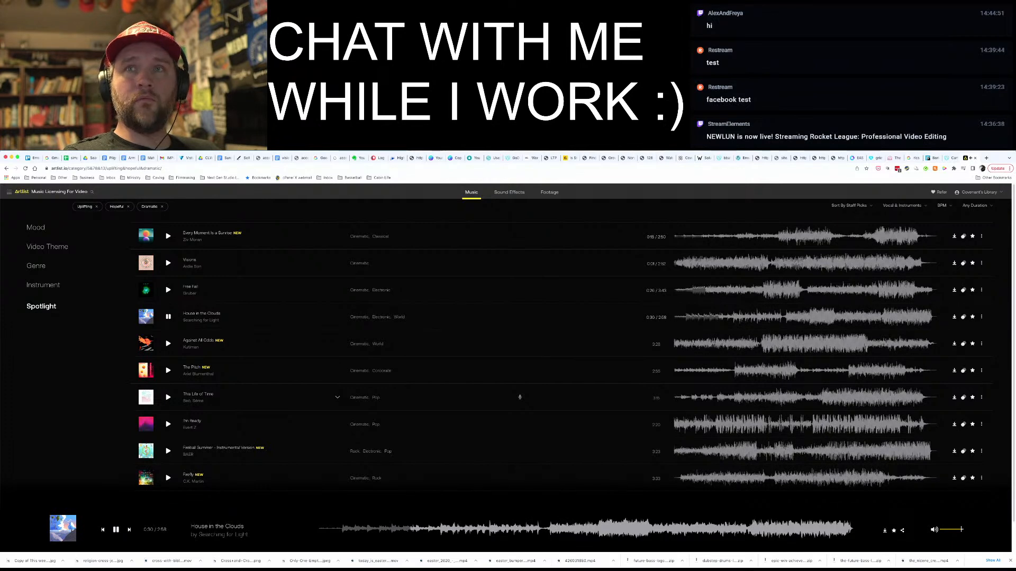
{"action": "key", "text": "Right"}
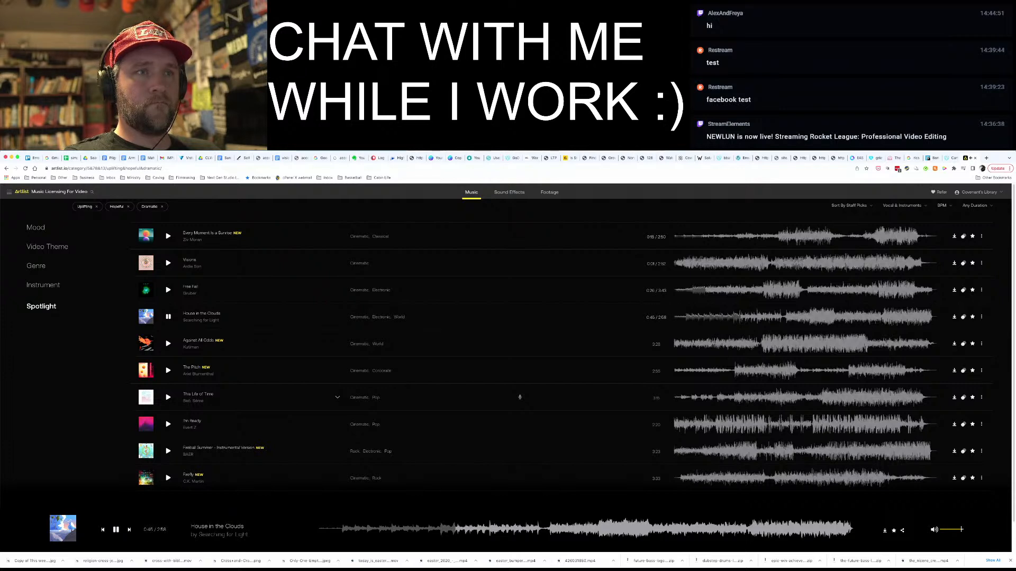
{"action": "key", "text": "Down"}
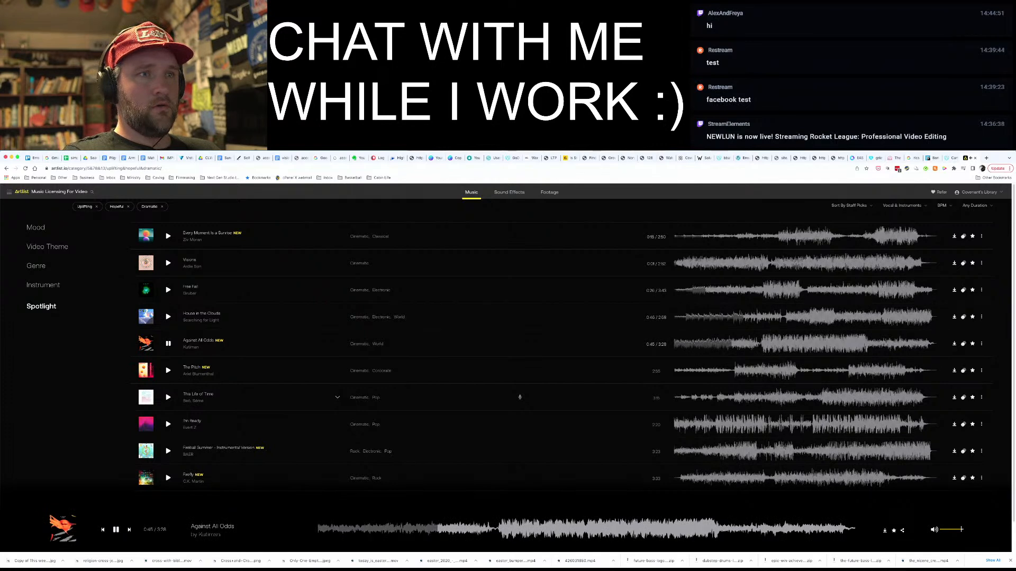
Add the Acoustic Guitar instrument filter and the Ambient and Acoustic genre filters to the song search
{"action": "left_click", "coordinate": [43, 285]}
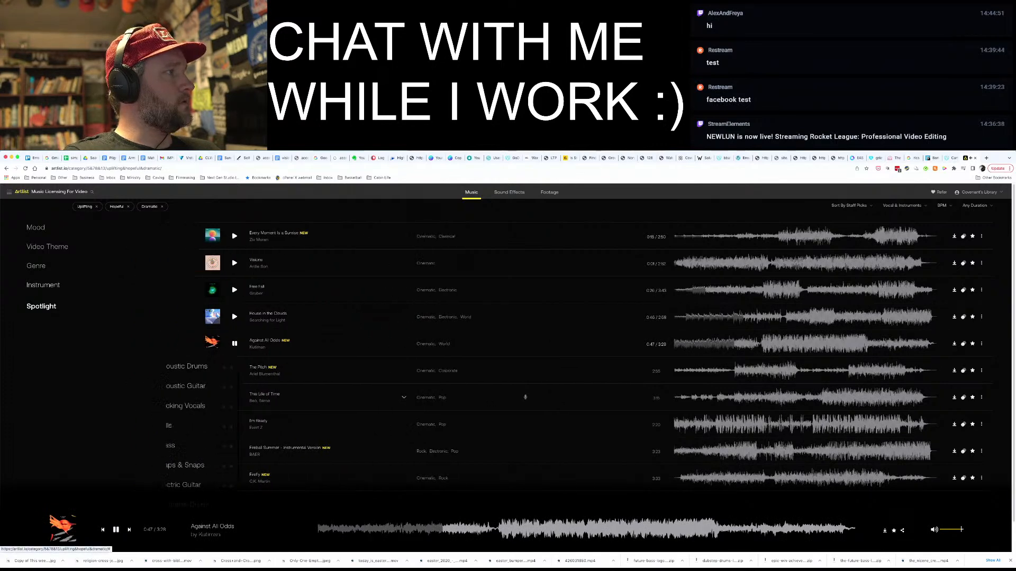
{"action": "left_click", "coordinate": [139, 318]}
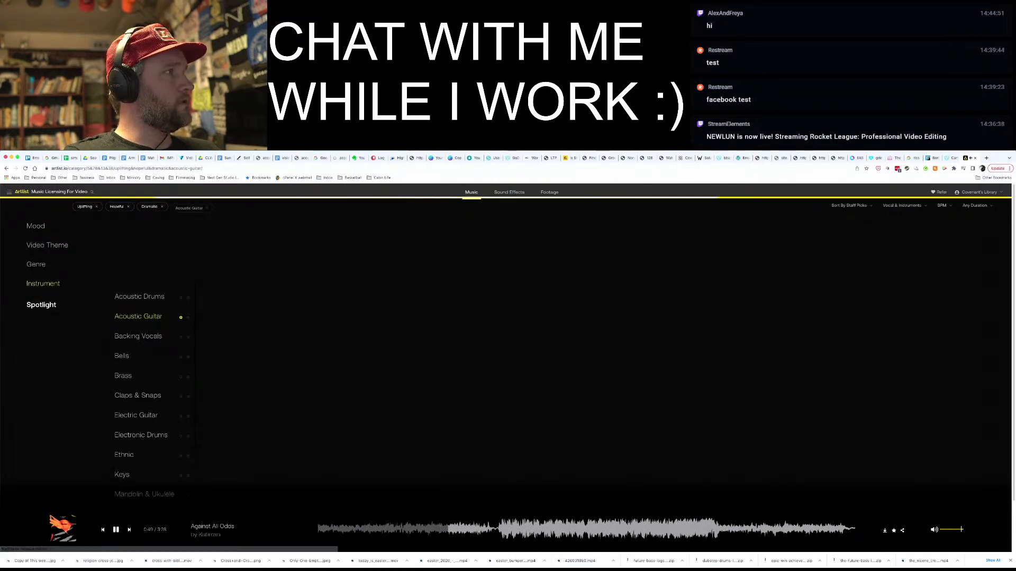
{"action": "left_click", "coordinate": [35, 265]}
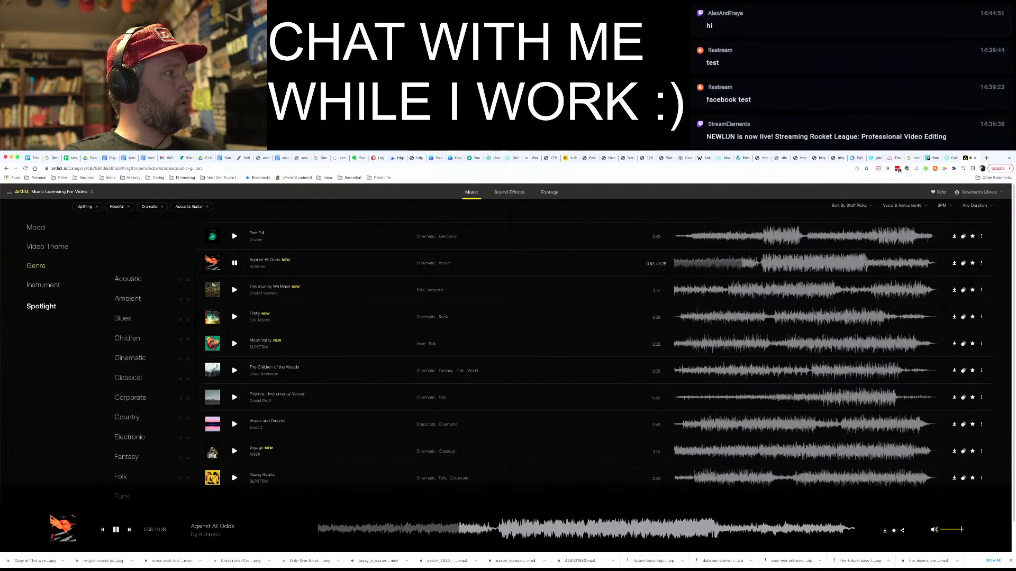
{"action": "left_click", "coordinate": [128, 299]}
{"action": "left_click", "coordinate": [127, 279]}
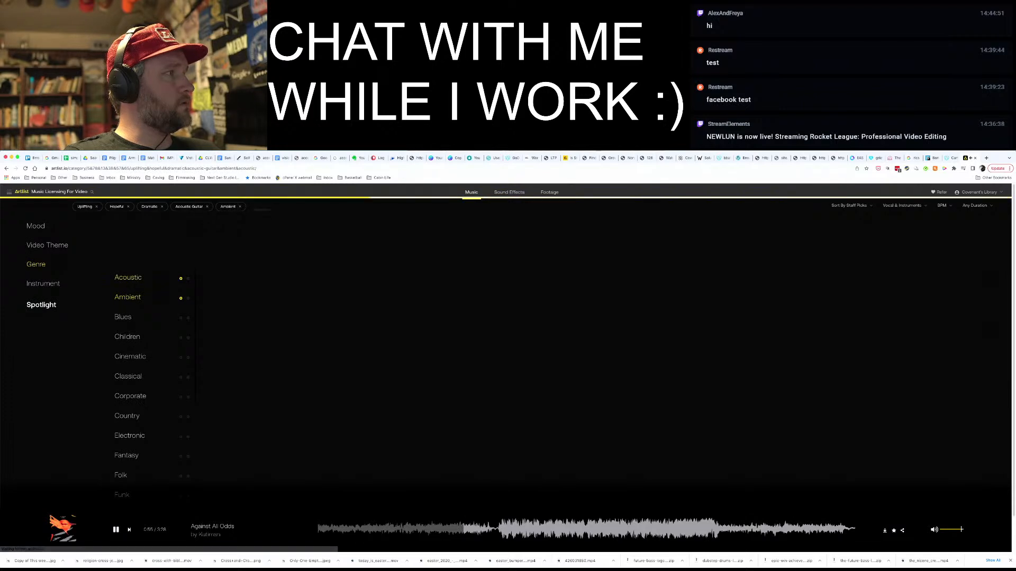
{"action": "scroll", "coordinate": [148, 370], "scroll_direction": "down", "scroll_amount": 3}
{"action": "scroll", "coordinate": [148, 370], "scroll_direction": "down", "scroll_amount": 2}
{"action": "scroll", "coordinate": [149, 371], "scroll_direction": "down", "scroll_amount": 3}
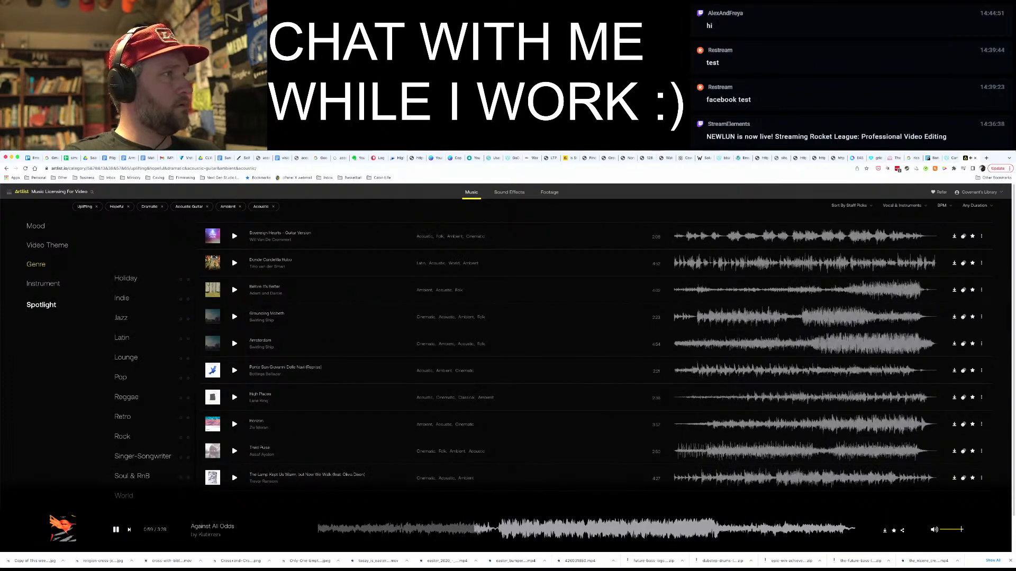
Preview "Sovereign Hearts - Guitar Version", "Donde Candelita Hubo", and "Before It's Better" in the filtered song list
{"action": "left_click", "coordinate": [235, 236]}
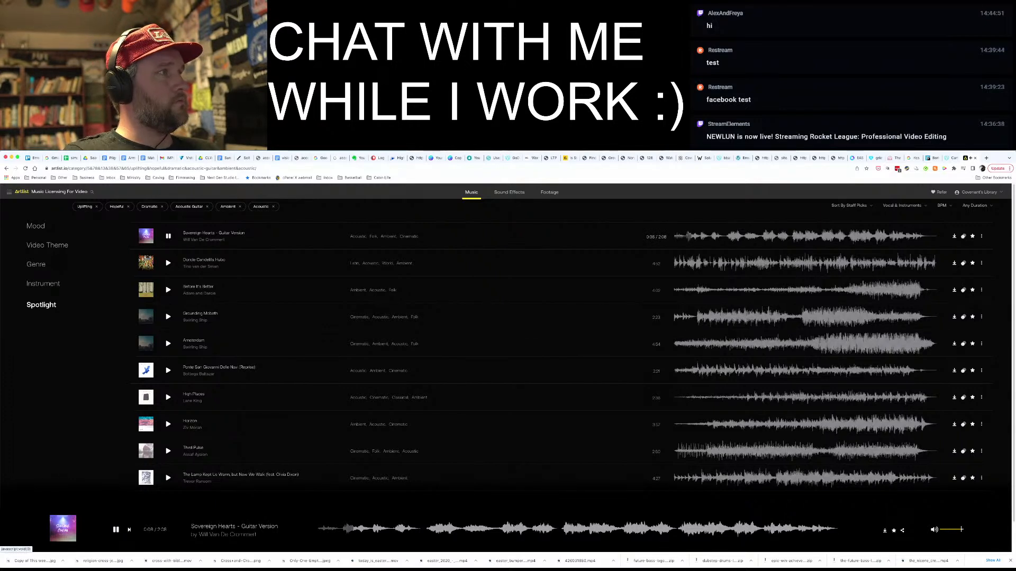
{"action": "key", "text": "Down"}
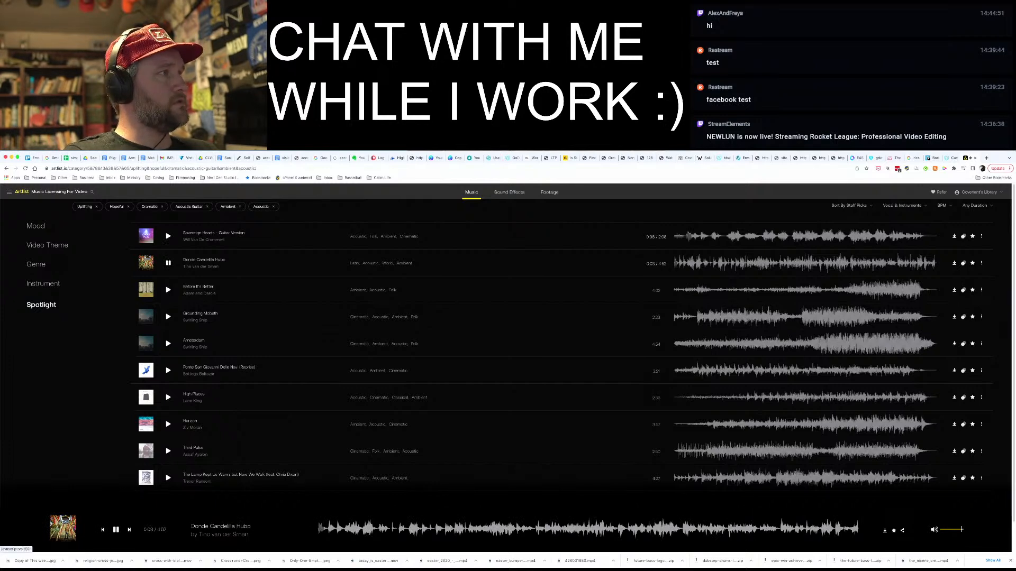
{"action": "key", "text": "Down"}
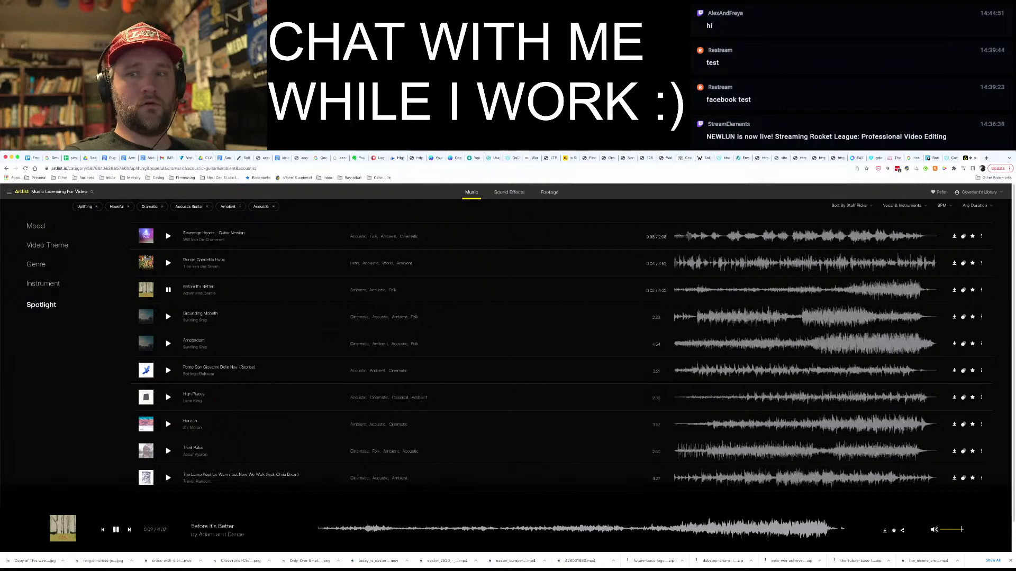
Compare "Grounding Mcbeth" with "Amsterdam", returning to "Grounding Mcbeth" and skipping ahead to its middle section
{"action": "key", "text": "Down"}
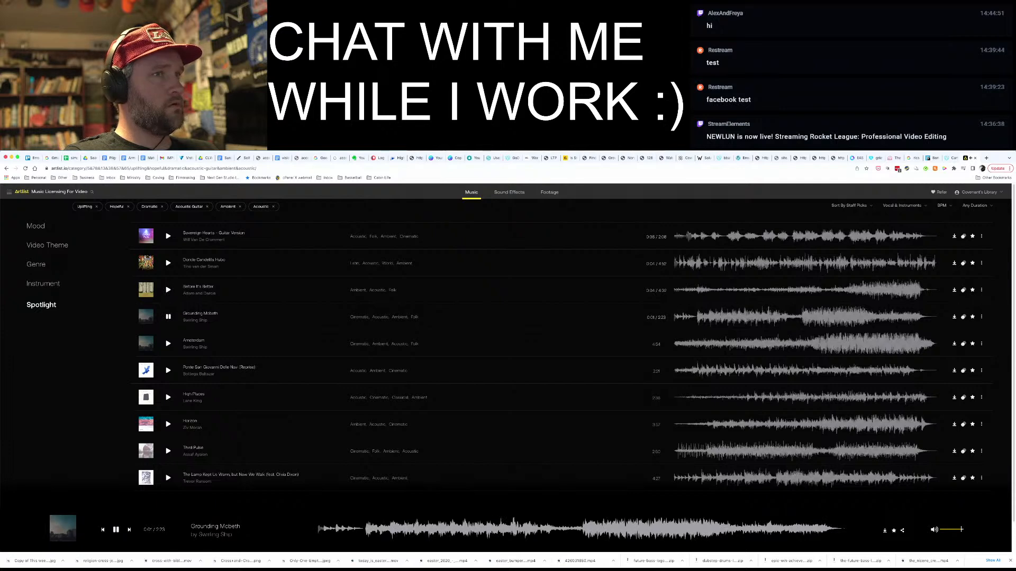
{"action": "key", "text": "Right"}
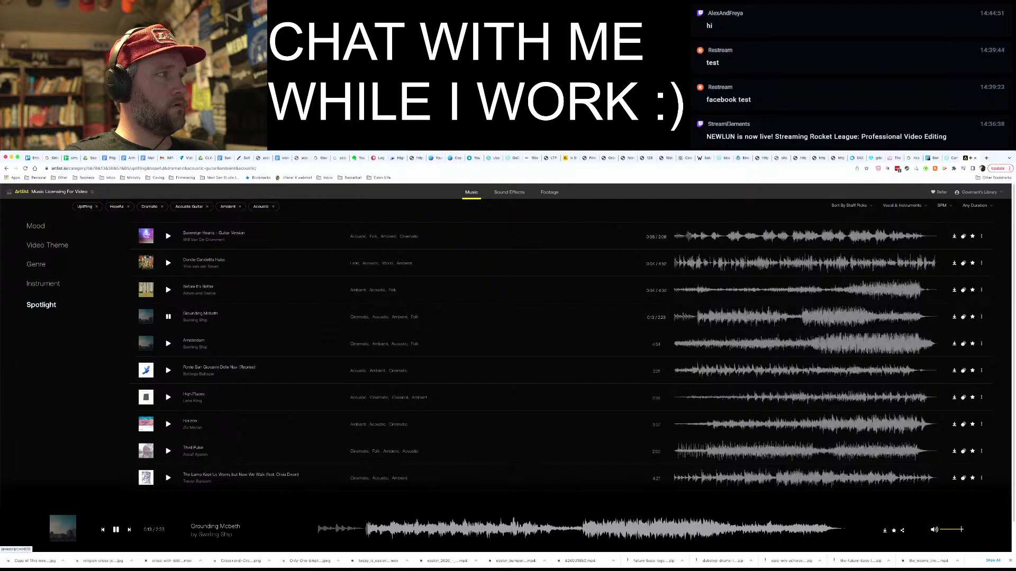
{"action": "left_click", "coordinate": [168, 343]}
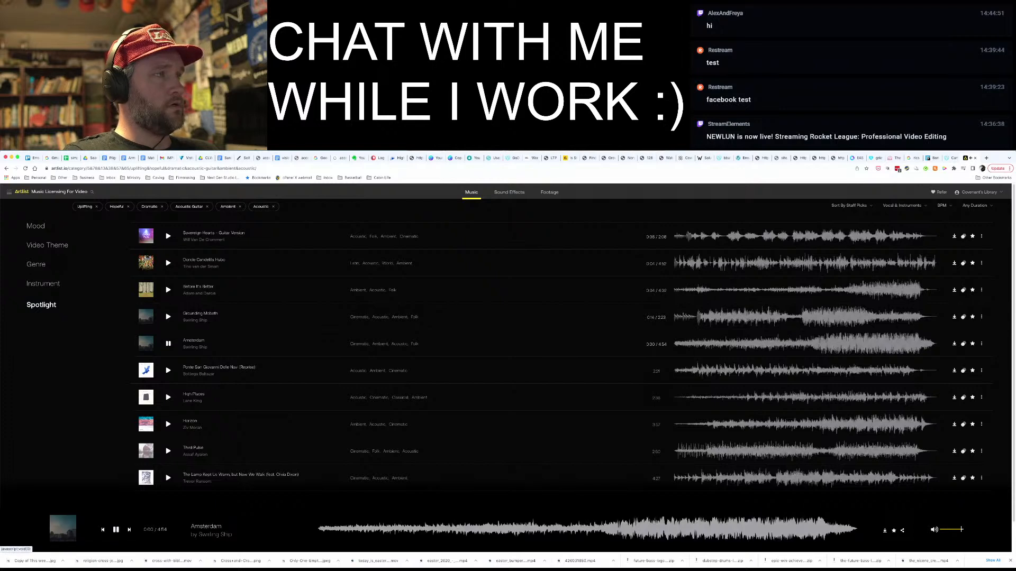
{"action": "left_click", "coordinate": [168, 317]}
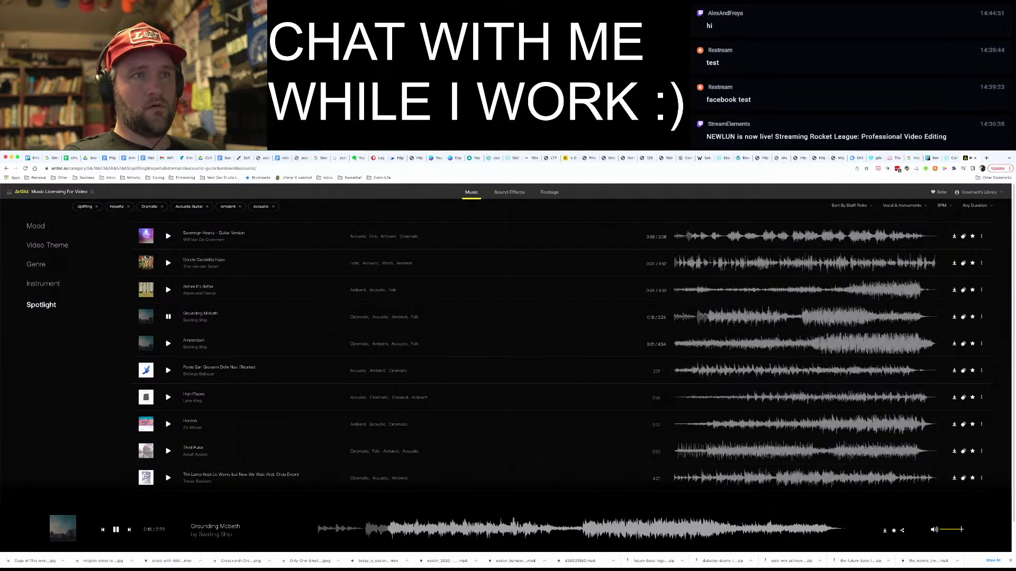
{"action": "left_click", "coordinate": [781, 316]}
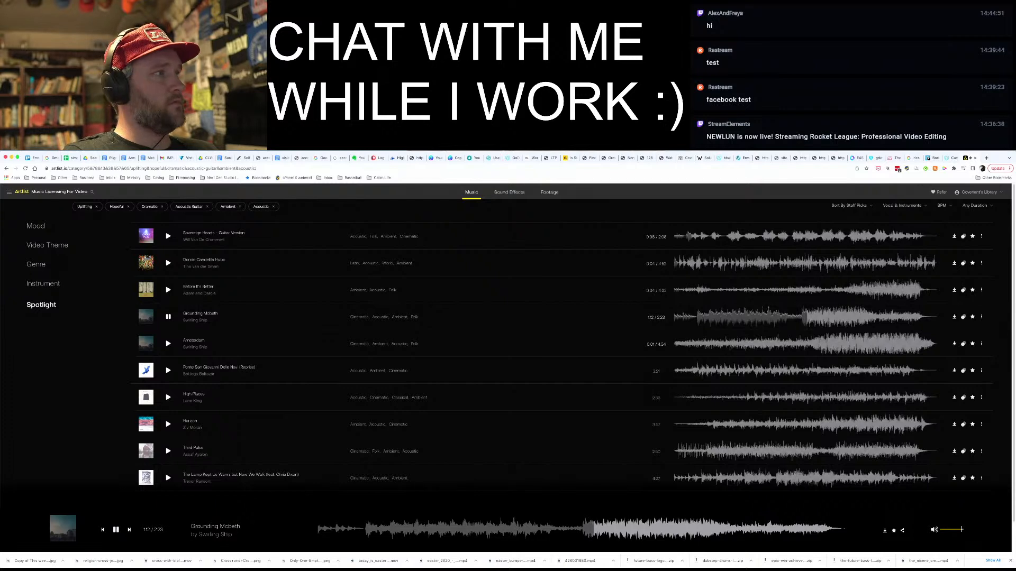
Preview "Amsterdam" again, followed by "Ponte San Giovanni Delle Navi (Reprise)" and "High Places"
{"action": "left_click", "coordinate": [168, 344]}
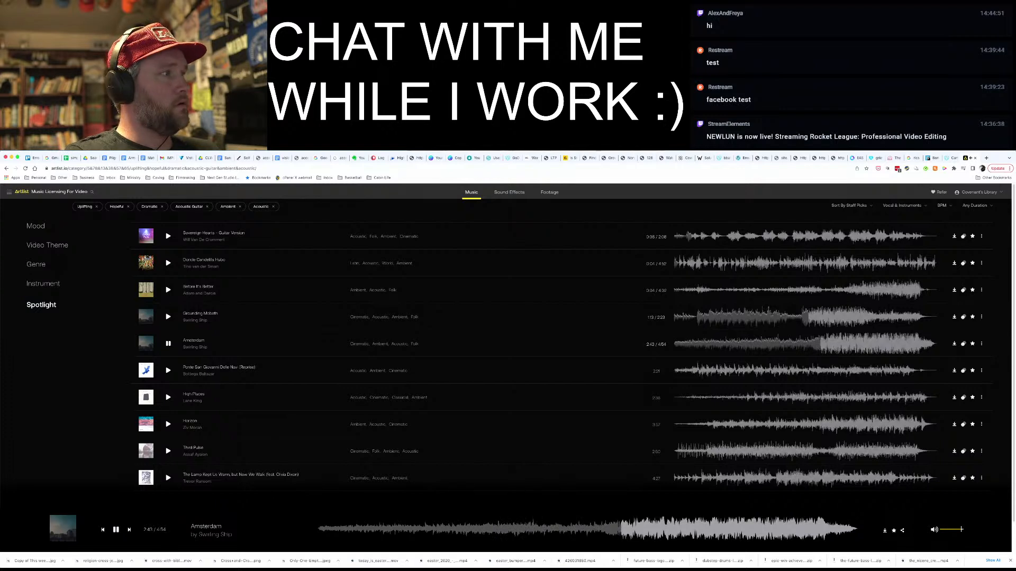
{"action": "left_click", "coordinate": [168, 370]}
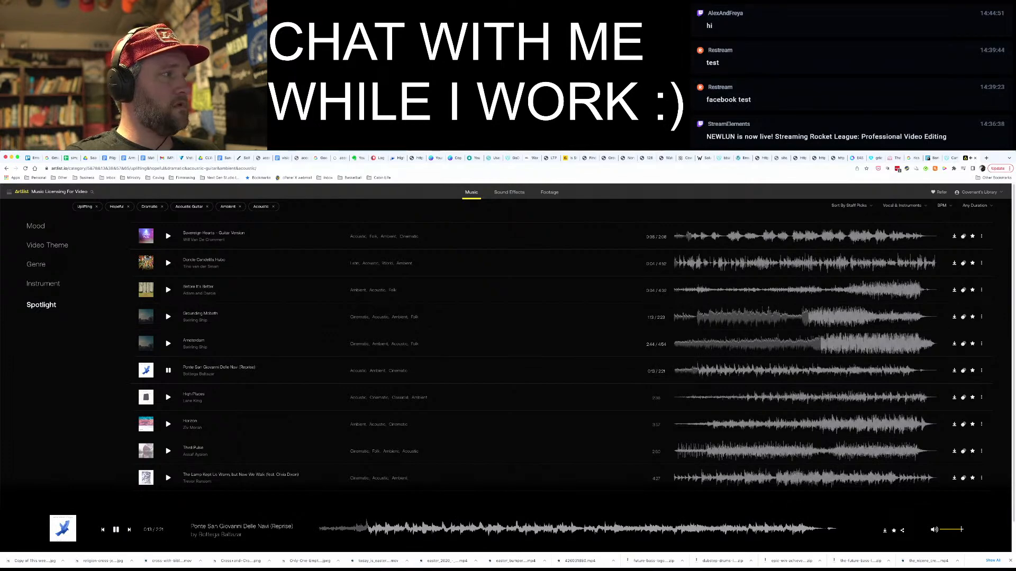
{"action": "left_click", "coordinate": [168, 398]}
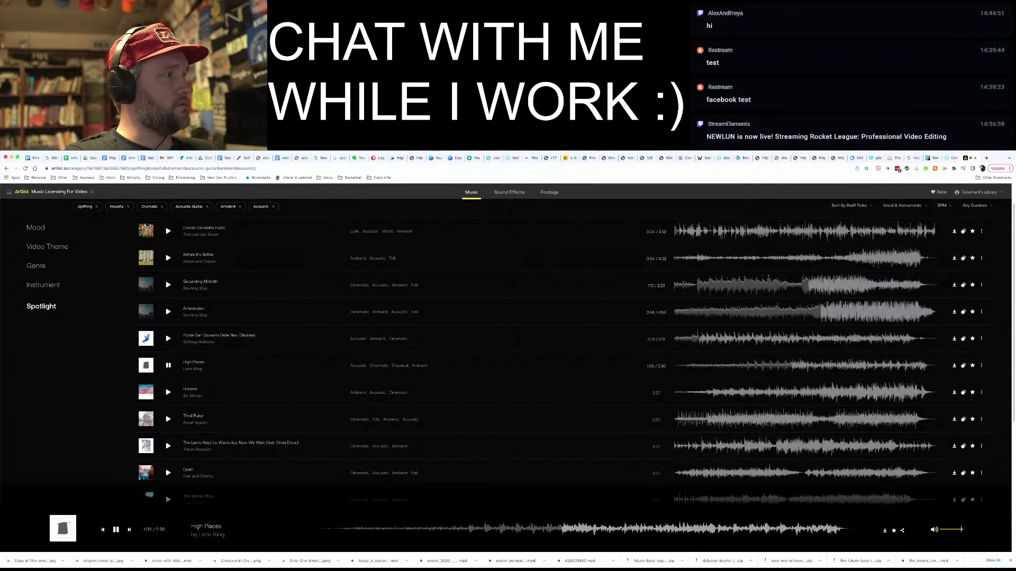
Preview "Horizon" at several later passages and download the song as a WAV file
{"action": "left_click", "coordinate": [169, 392]}
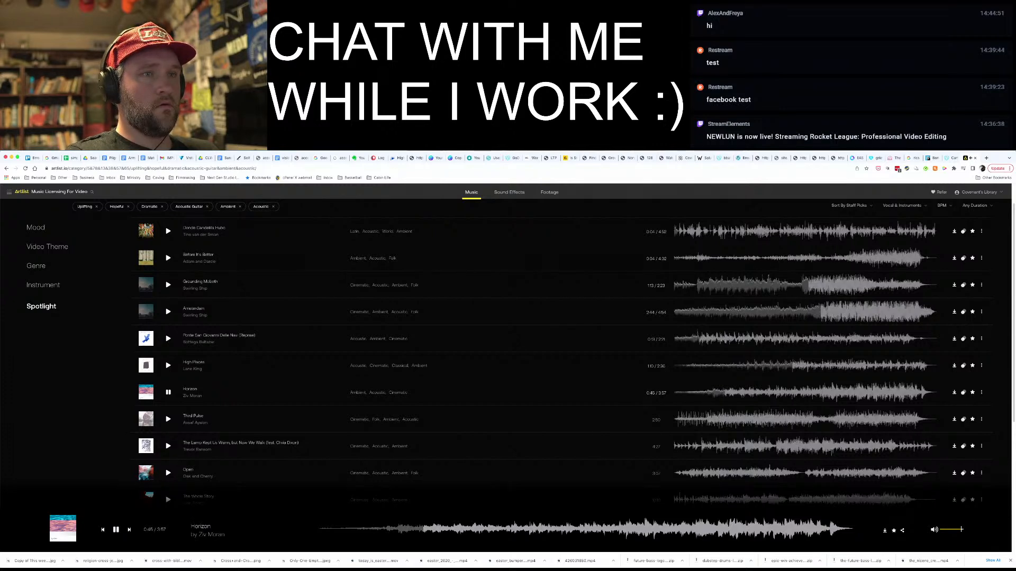
{"action": "left_click", "coordinate": [791, 392]}
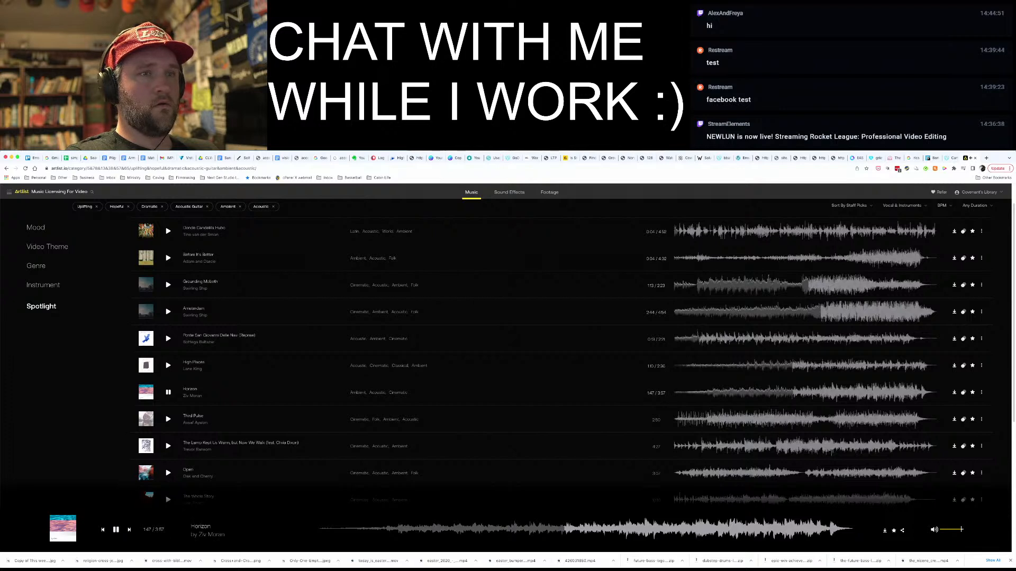
{"action": "left_click", "coordinate": [807, 392]}
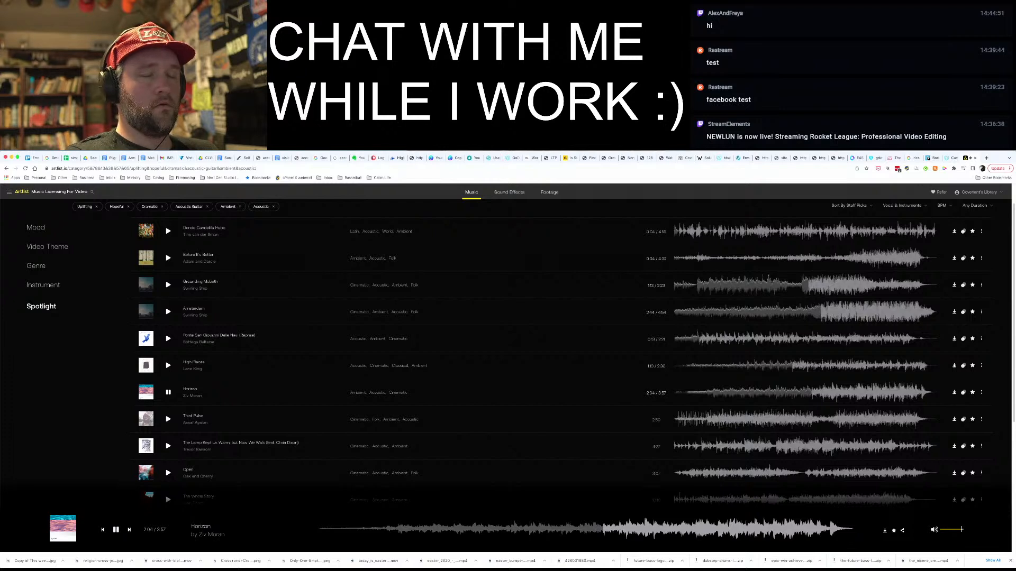
{"action": "key", "text": "Right"}
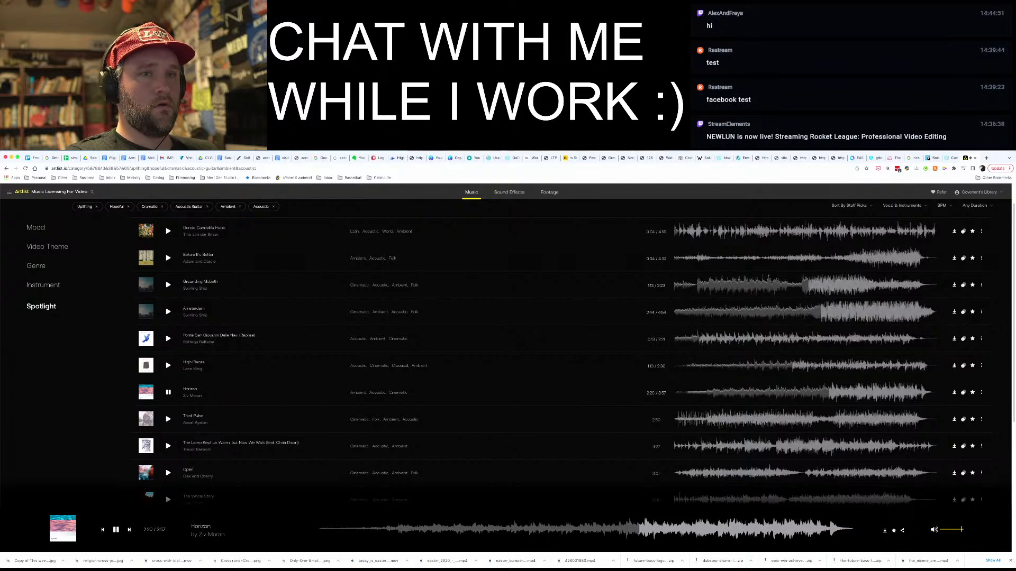
{"action": "left_click", "coordinate": [861, 392]}
{"action": "left_click", "coordinate": [953, 392]}
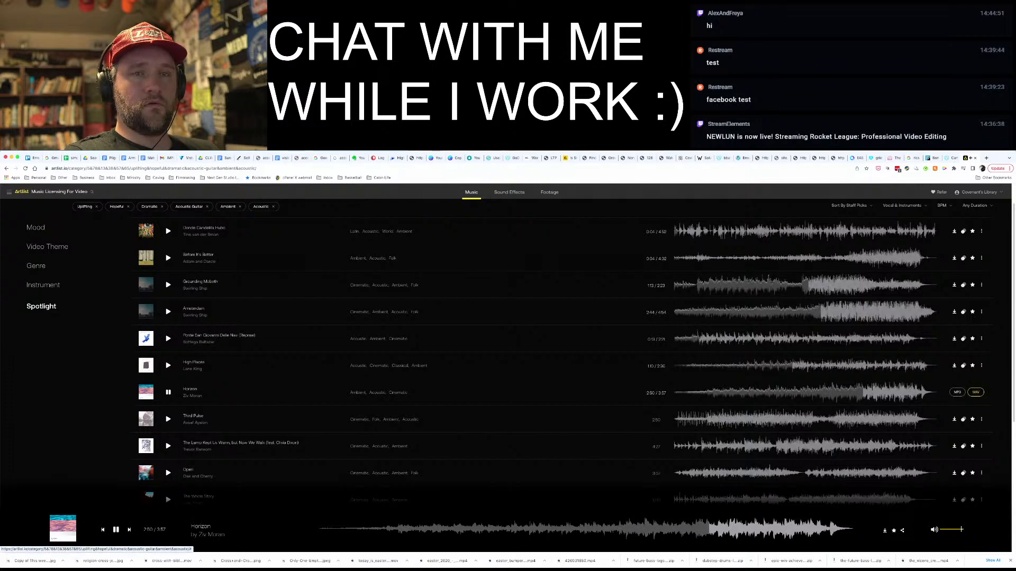
{"action": "left_click", "coordinate": [975, 392]}
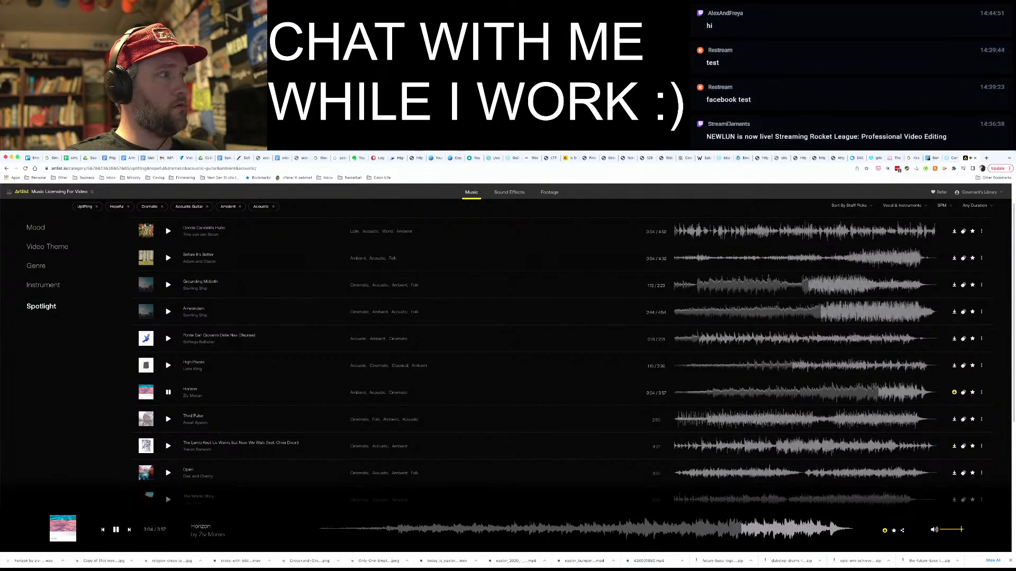
Preview "Third Pulse", skipping ahead within the song
{"action": "left_click", "coordinate": [168, 419]}
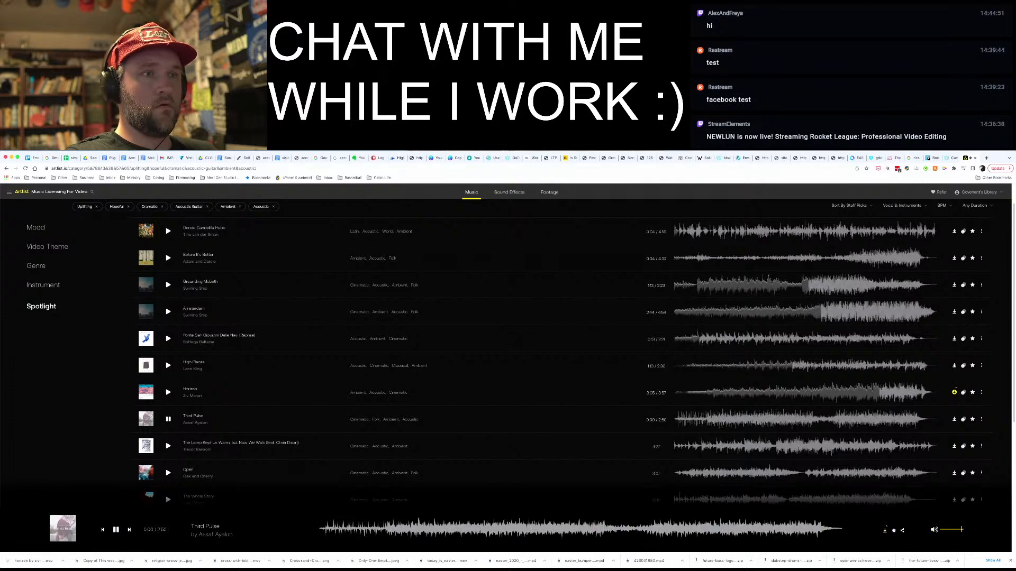
{"action": "key", "text": "Right"}
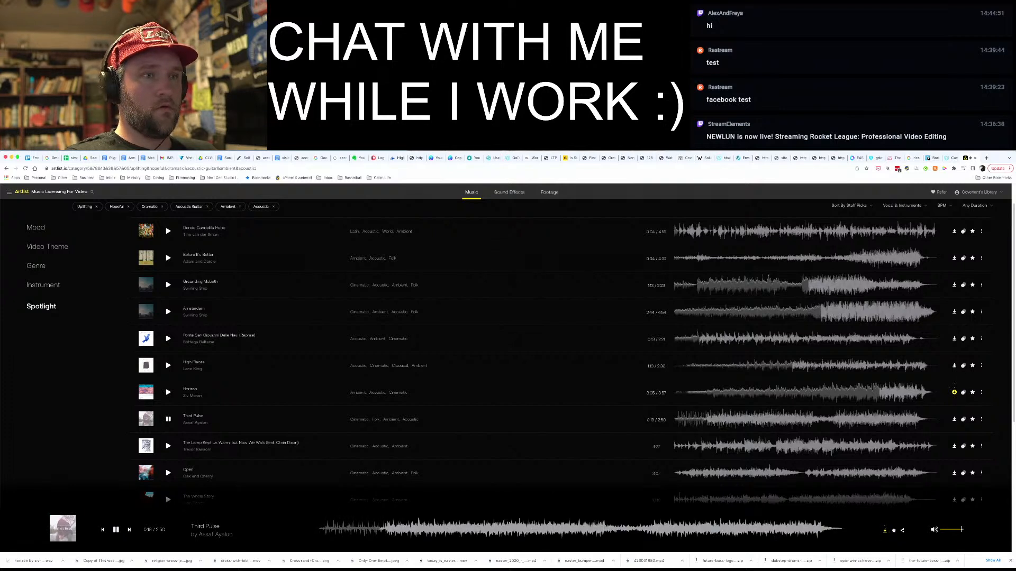
{"action": "key", "text": "Right"}
{"action": "left_click", "coordinate": [954, 392]}
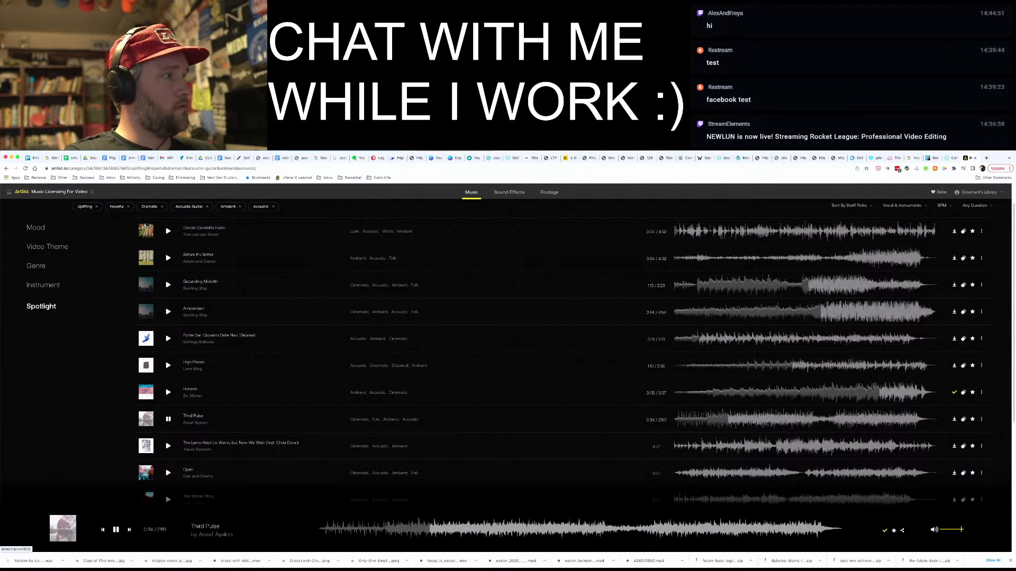
Preview "The Lamp Kept Us Warm, but Now We Walk", skipping ahead twice within the song
{"action": "left_click", "coordinate": [168, 446]}
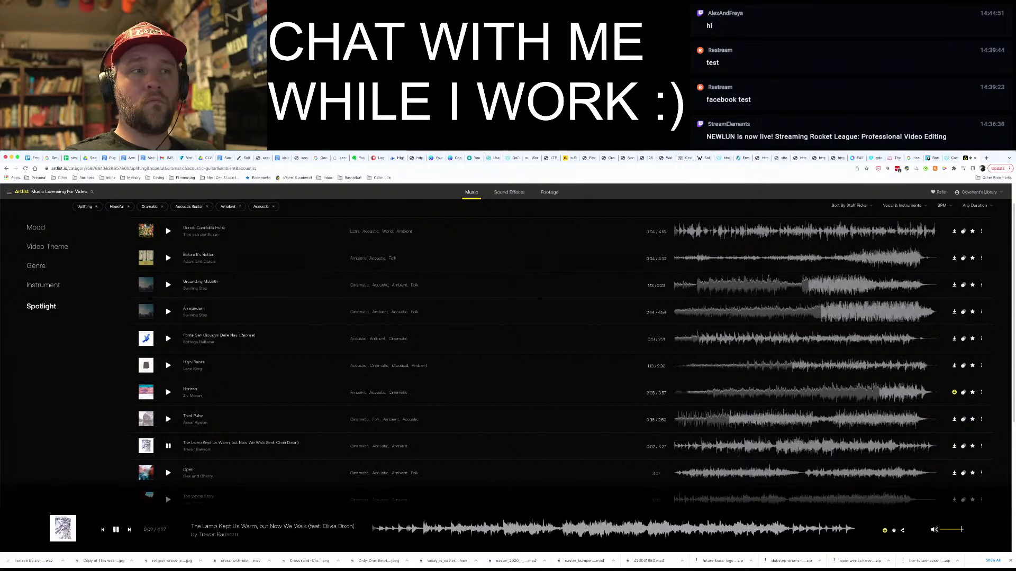
{"action": "left_click", "coordinate": [425, 528]}
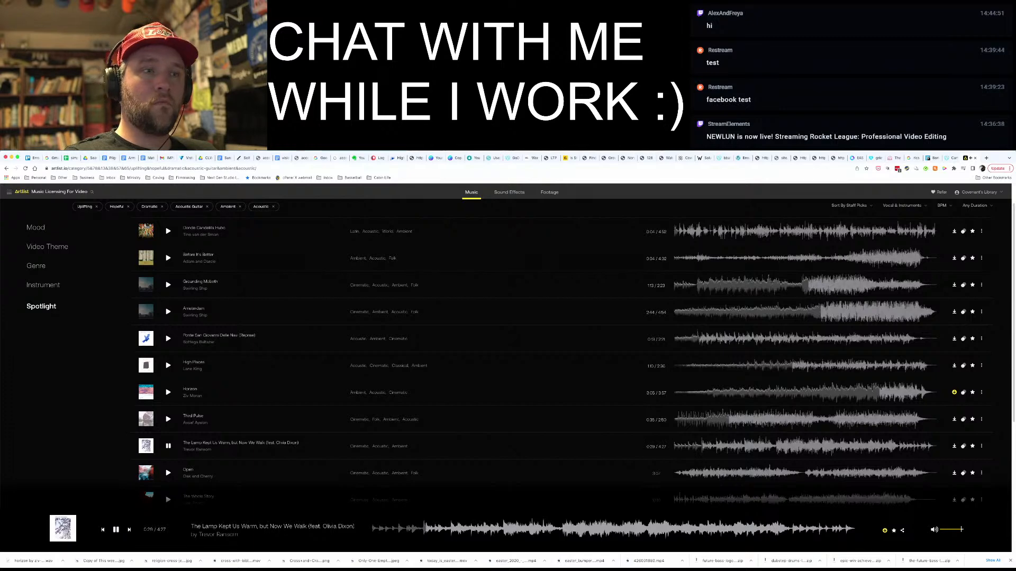
{"action": "left_click", "coordinate": [502, 528]}
Preview "Open", skipping forward through the song in several jumps
{"action": "scroll", "coordinate": [519, 426], "scroll_direction": "down", "scroll_amount": 3}
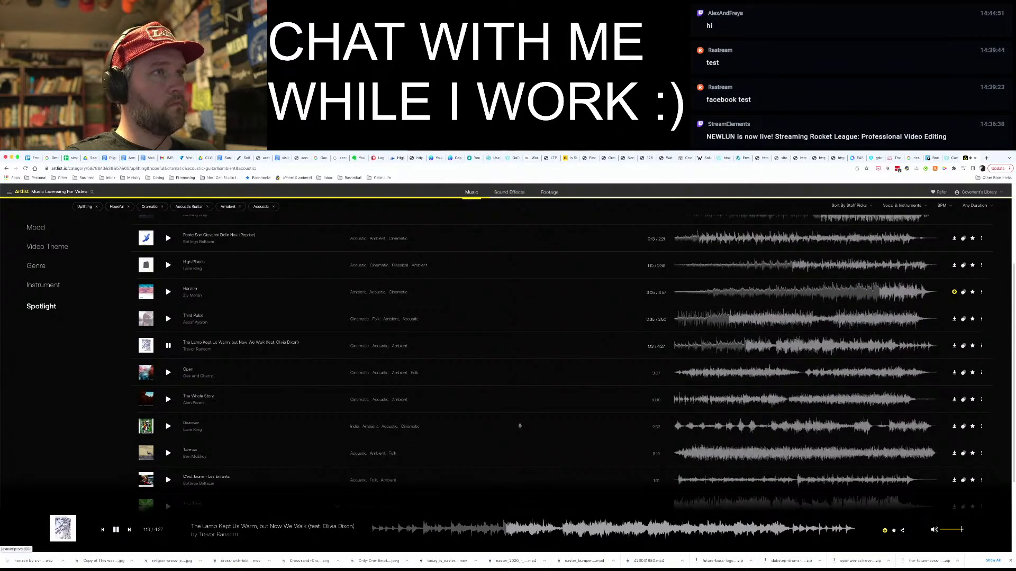
{"action": "left_click", "coordinate": [168, 372]}
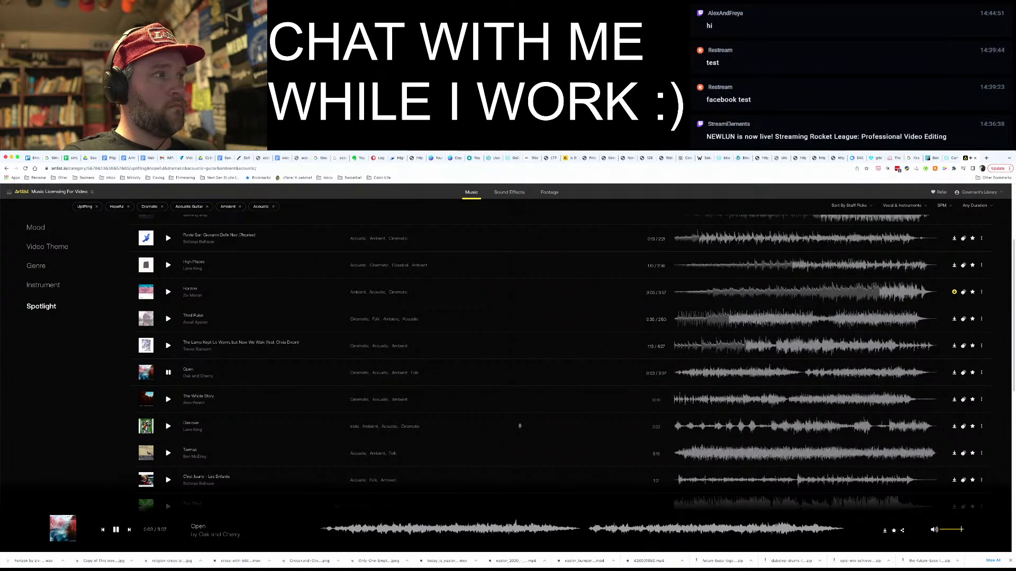
{"action": "key", "text": "Right"}
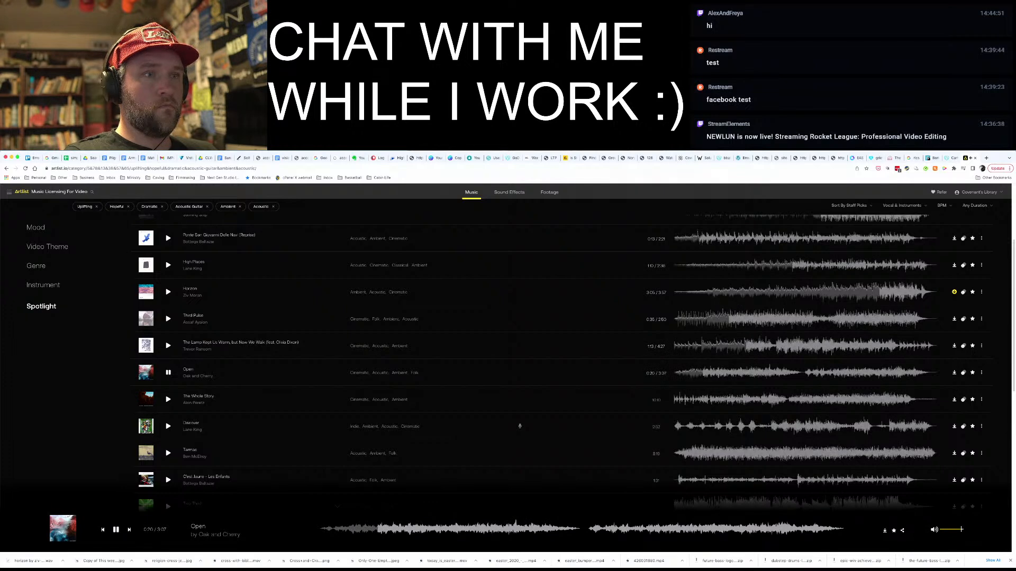
{"action": "key", "text": "Right"}
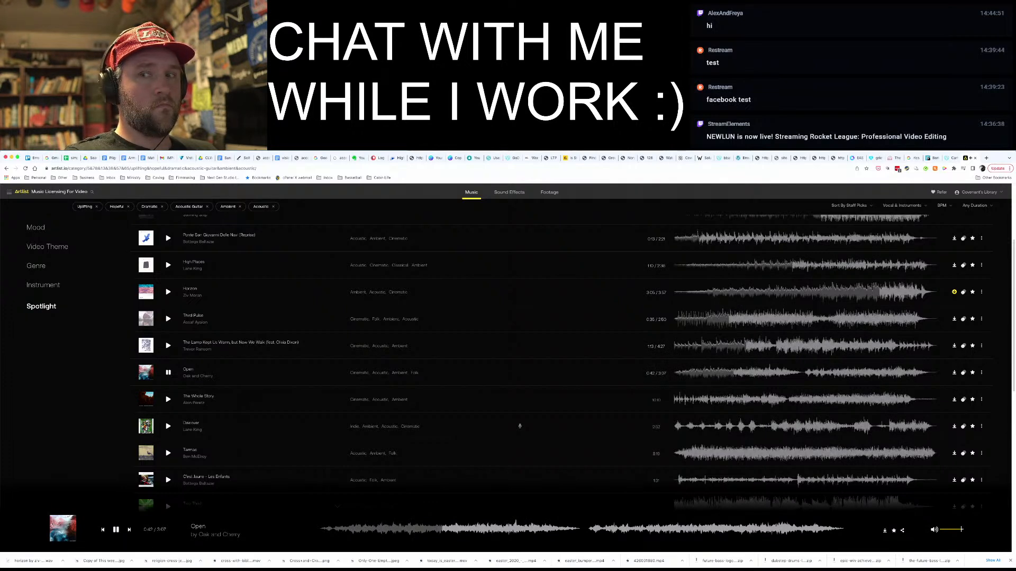
{"action": "key", "text": "Right"}
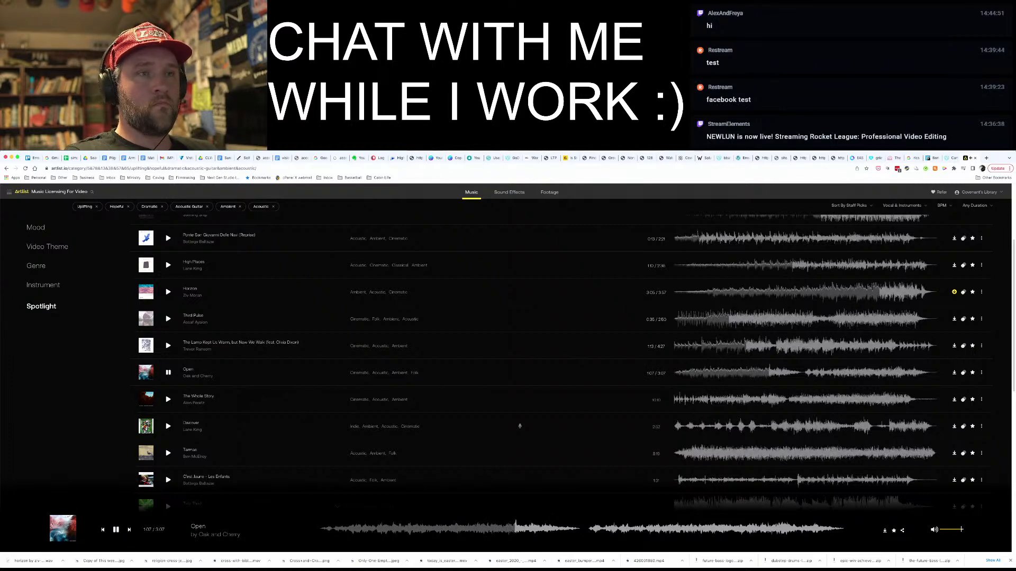
Preview "The Whole Story", "Discover", "Tarmac", "C'est Jaune - Les Enfants" and "Two Third" in turn
{"action": "key", "text": "Down"}
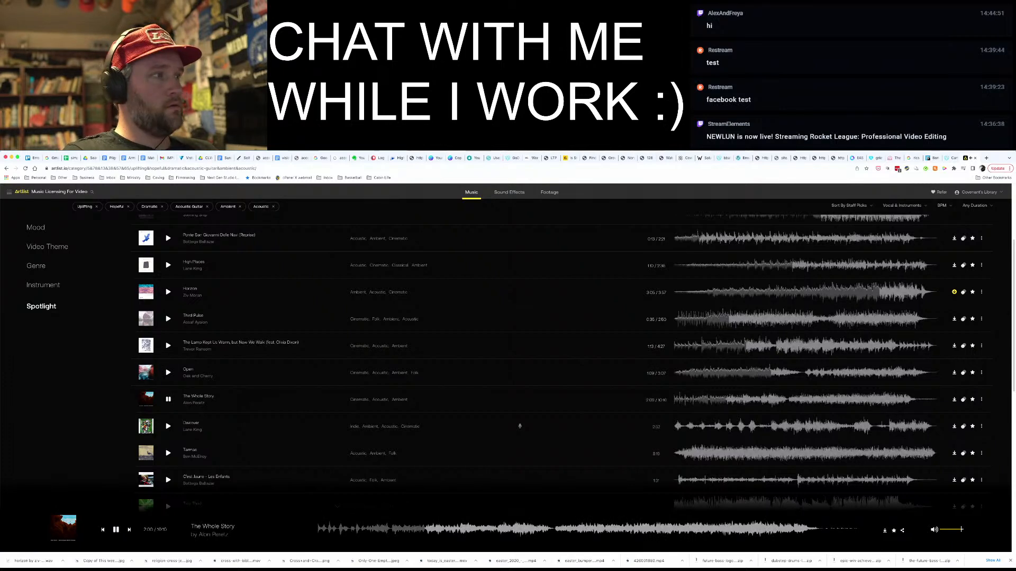
{"action": "left_click", "coordinate": [520, 426]}
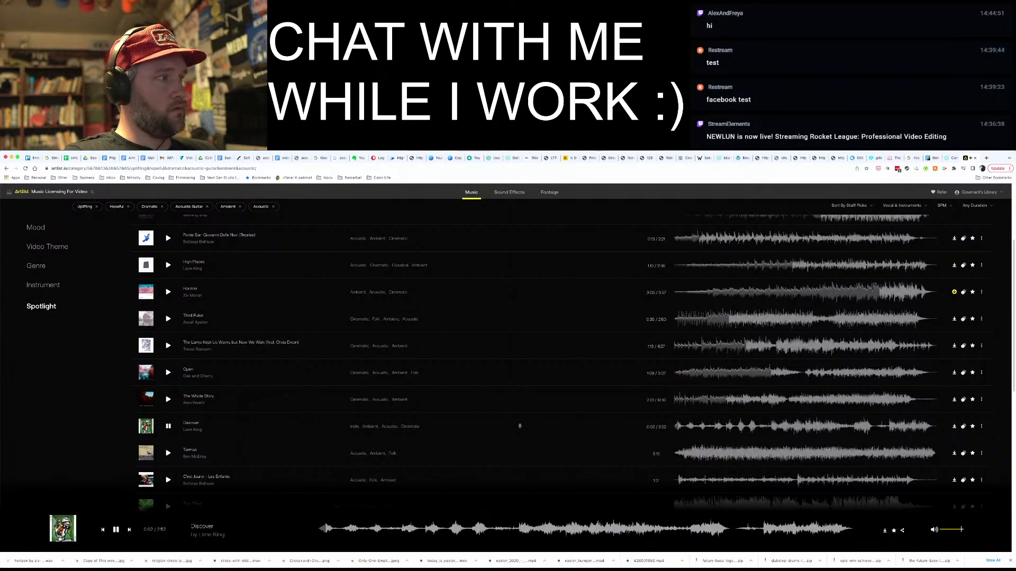
{"action": "scroll", "coordinate": [519, 426], "scroll_direction": "down", "scroll_amount": 4}
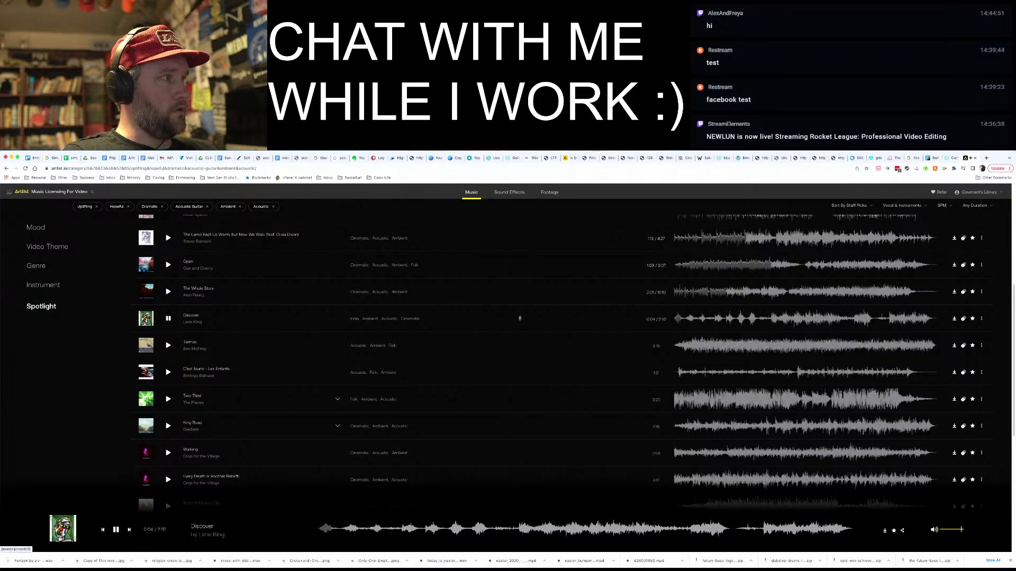
{"action": "left_click", "coordinate": [168, 345]}
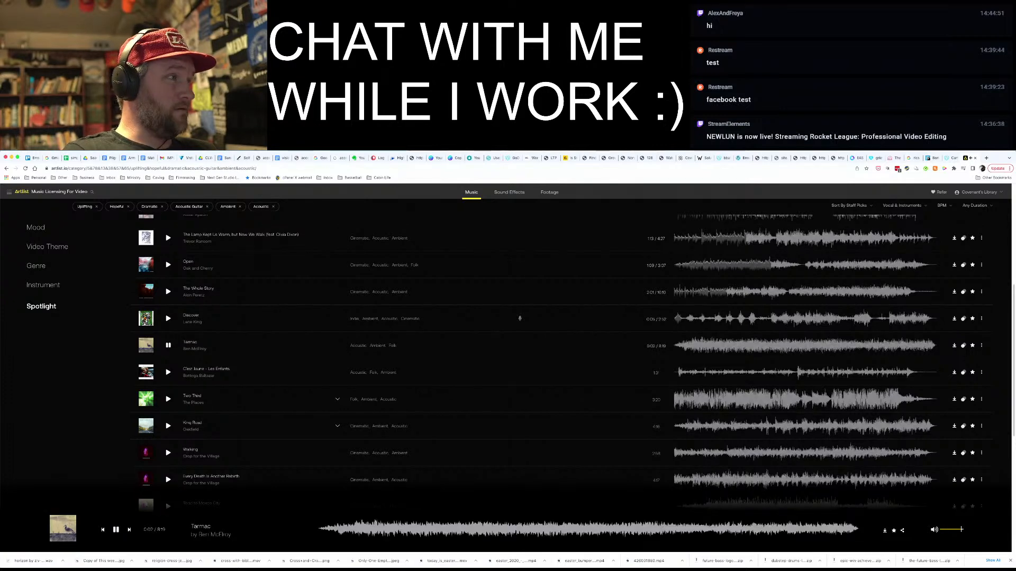
{"action": "left_click", "coordinate": [168, 372]}
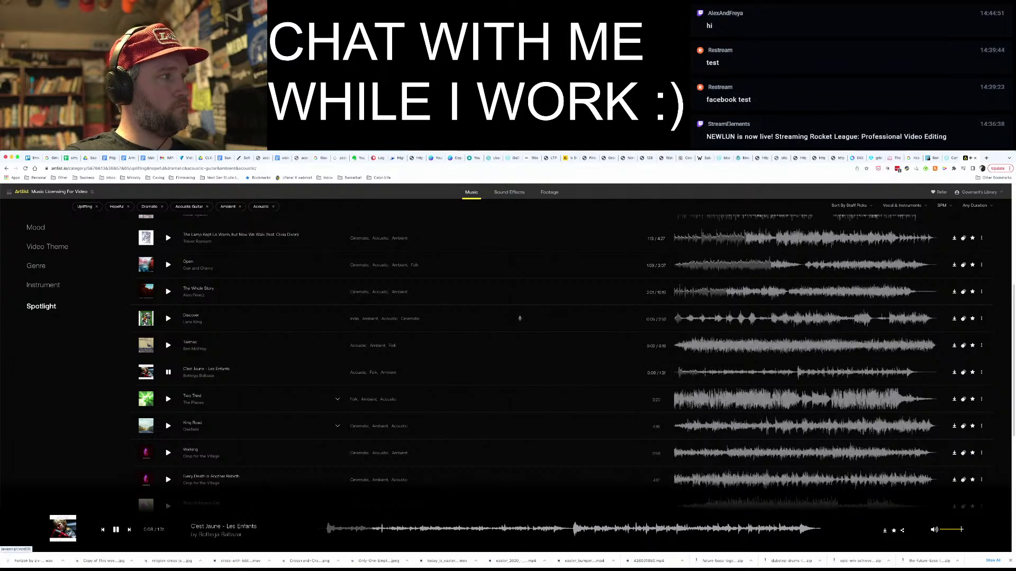
{"action": "left_click", "coordinate": [168, 399]}
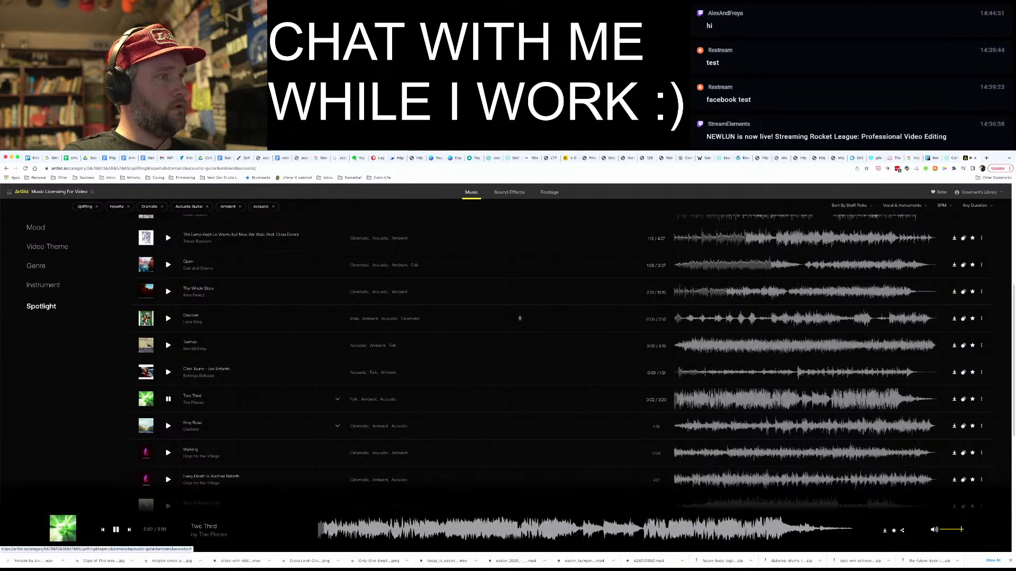
Remove the Dramatic filter and preview "Sovereign Hearts - Guitar Version", "Riviere", "Donde Candelilla Hubo" and "Before It's Better"
{"action": "left_click", "coordinate": [161, 206]}
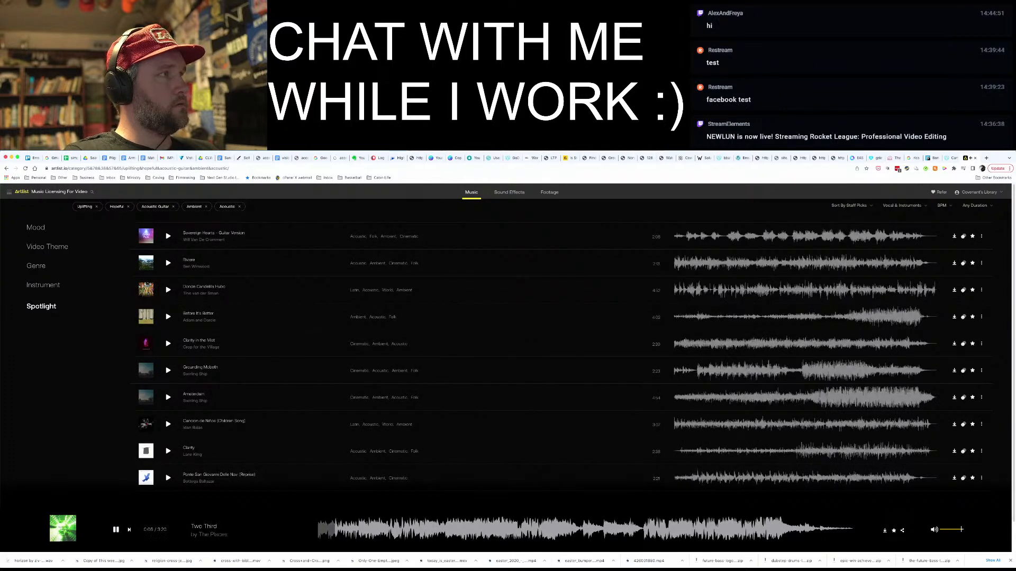
{"action": "left_click", "coordinate": [168, 236]}
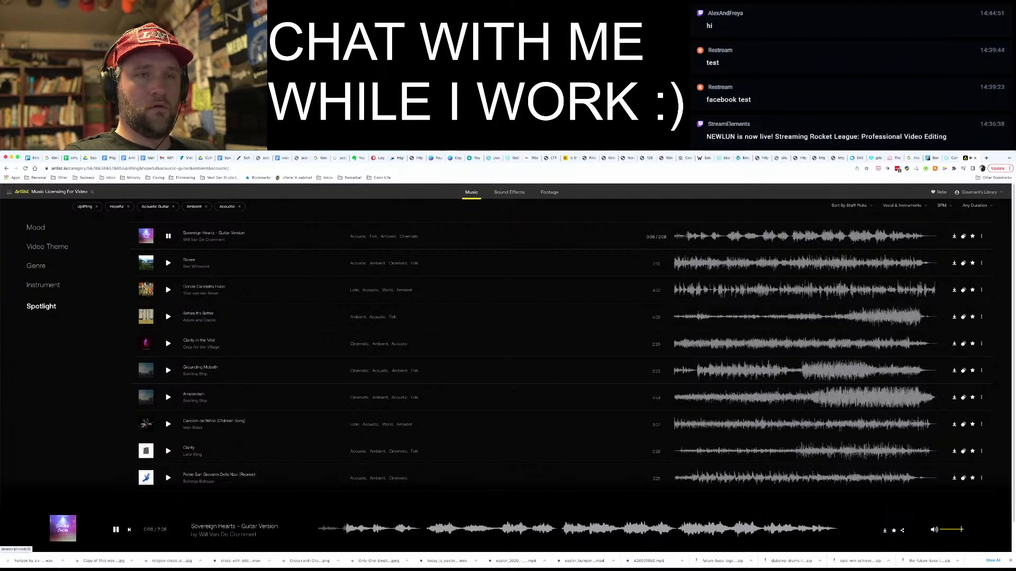
{"action": "left_click", "coordinate": [168, 263]}
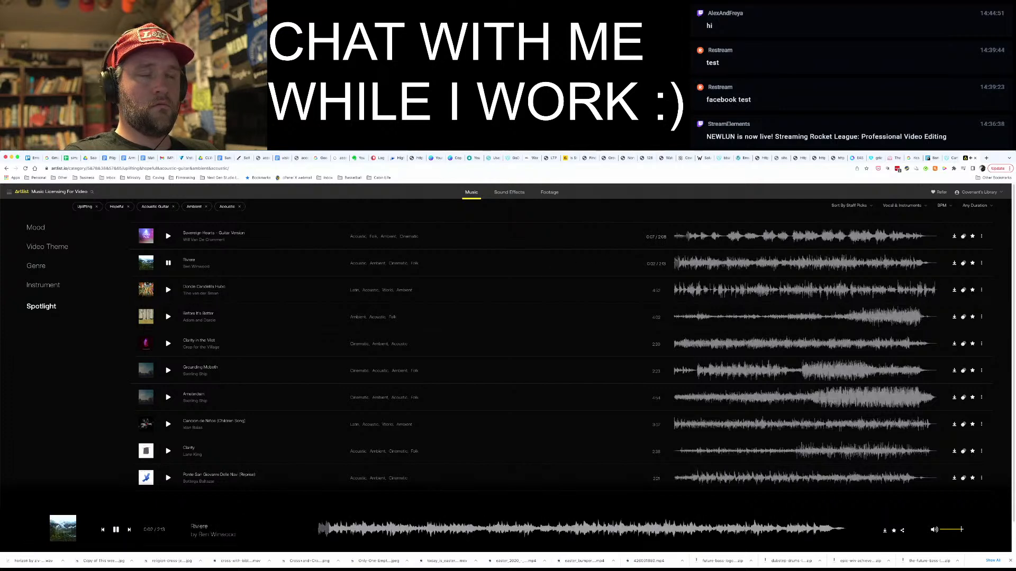
{"action": "left_click", "coordinate": [167, 290]}
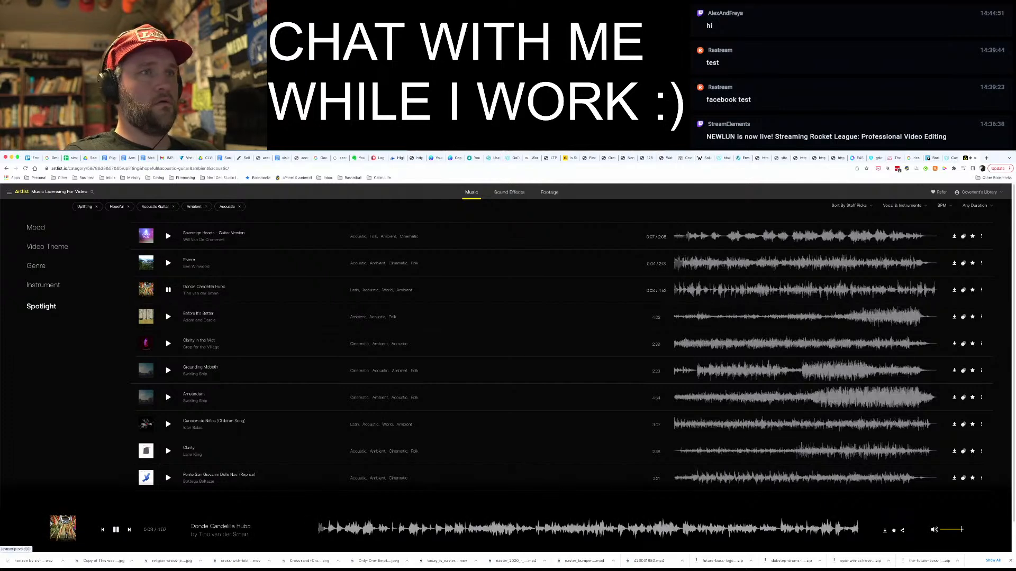
{"action": "left_click", "coordinate": [168, 316]}
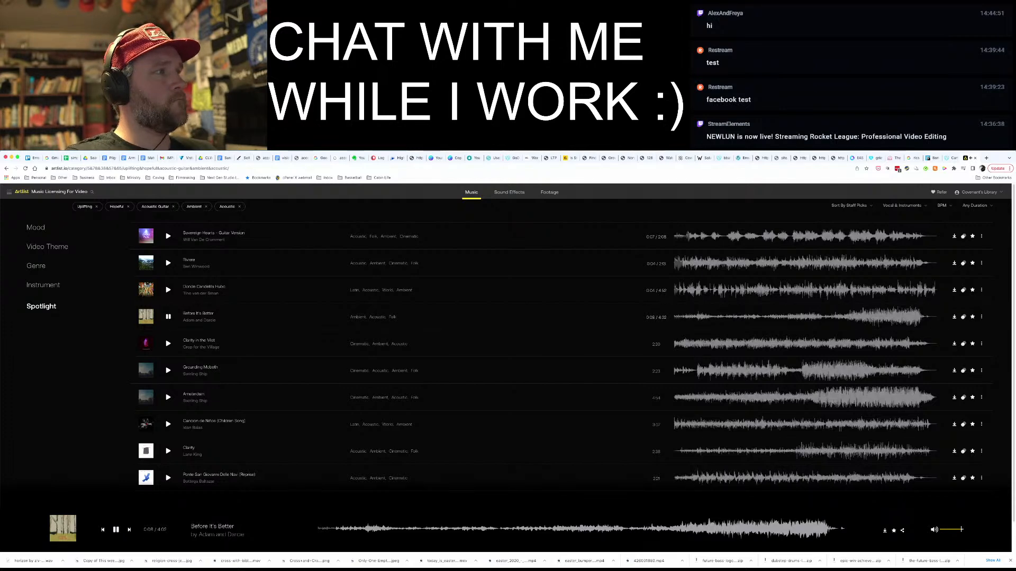
Preview "Clarity in the Mist", skipping to its middle section, and download the song as a WAV file
{"action": "left_click", "coordinate": [168, 343]}
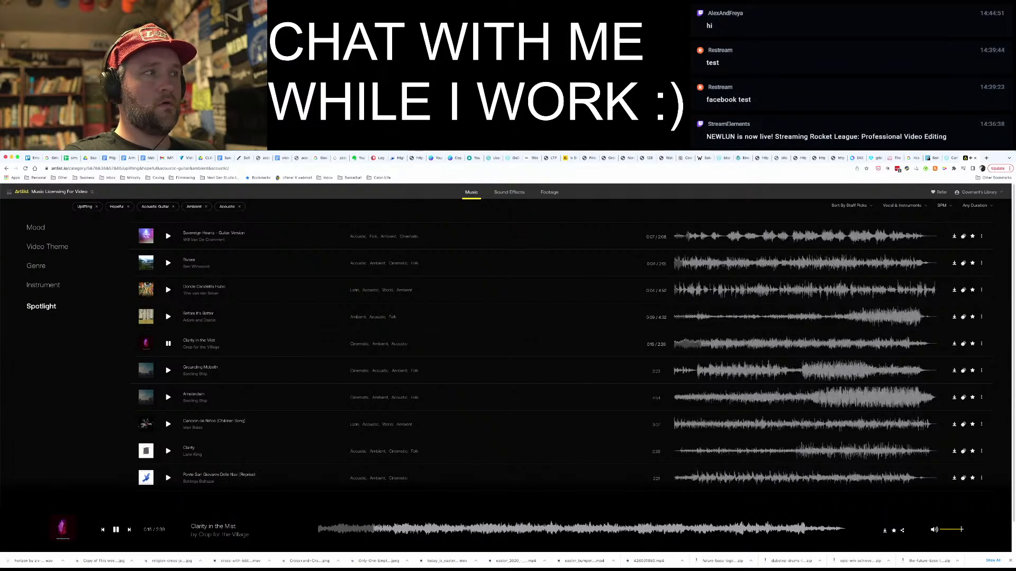
{"action": "left_click", "coordinate": [580, 529]}
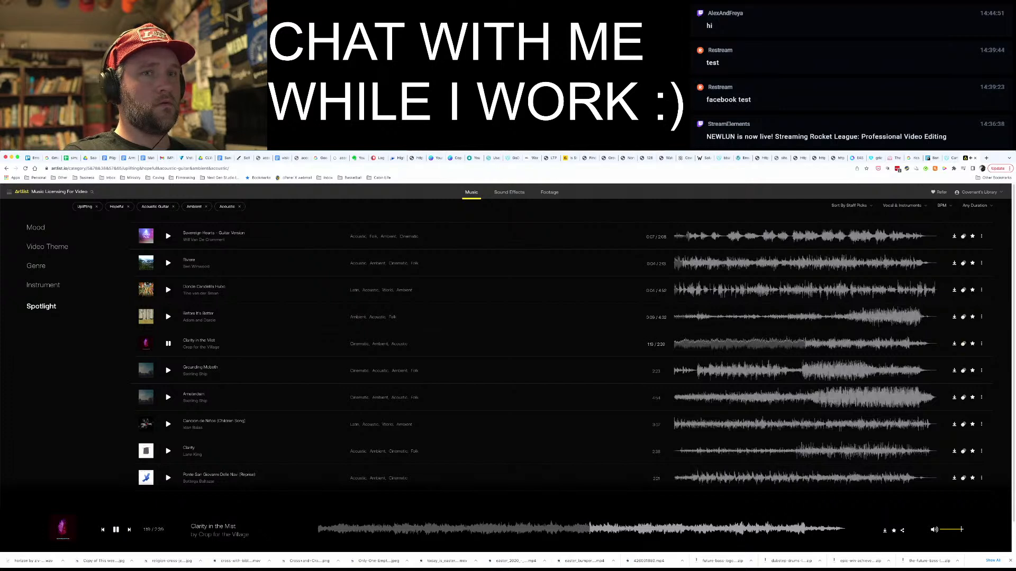
{"action": "left_click", "coordinate": [954, 343]}
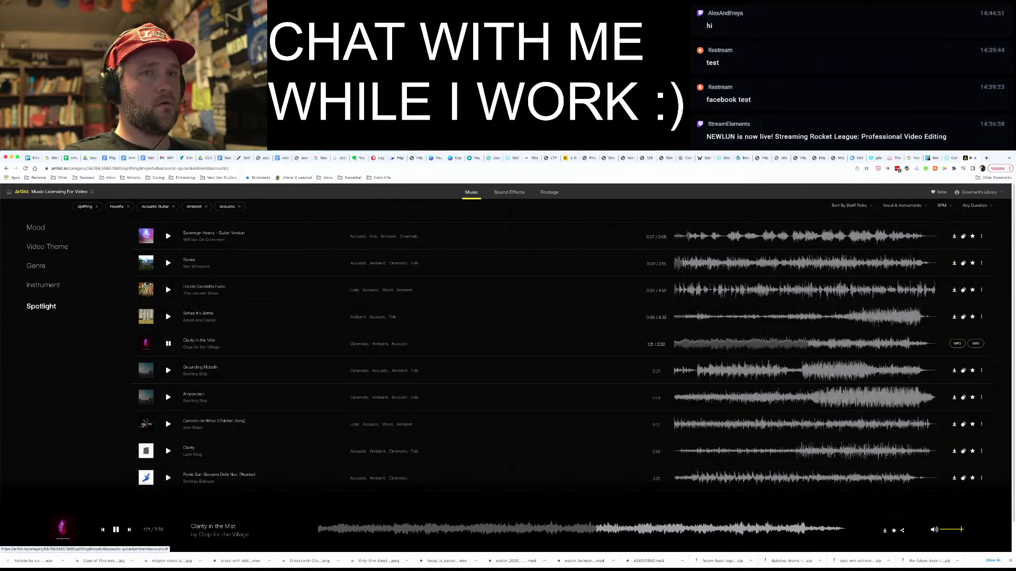
{"action": "left_click", "coordinate": [976, 343]}
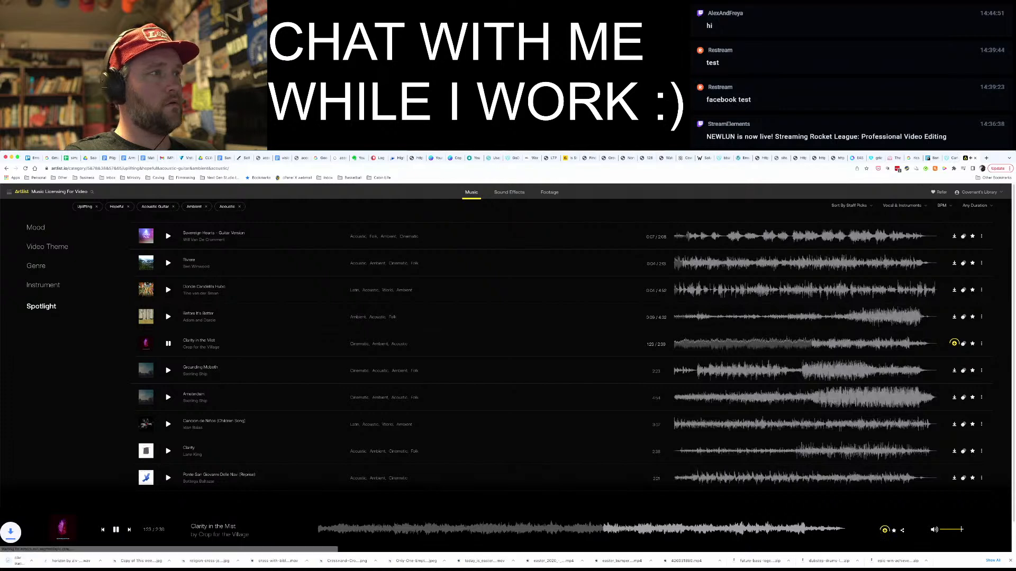
Briefly preview "Grounding Mcbeth", preview "Cancion de Niños (Children Song)" and download the latter as a WAV file
{"action": "left_click", "coordinate": [169, 370]}
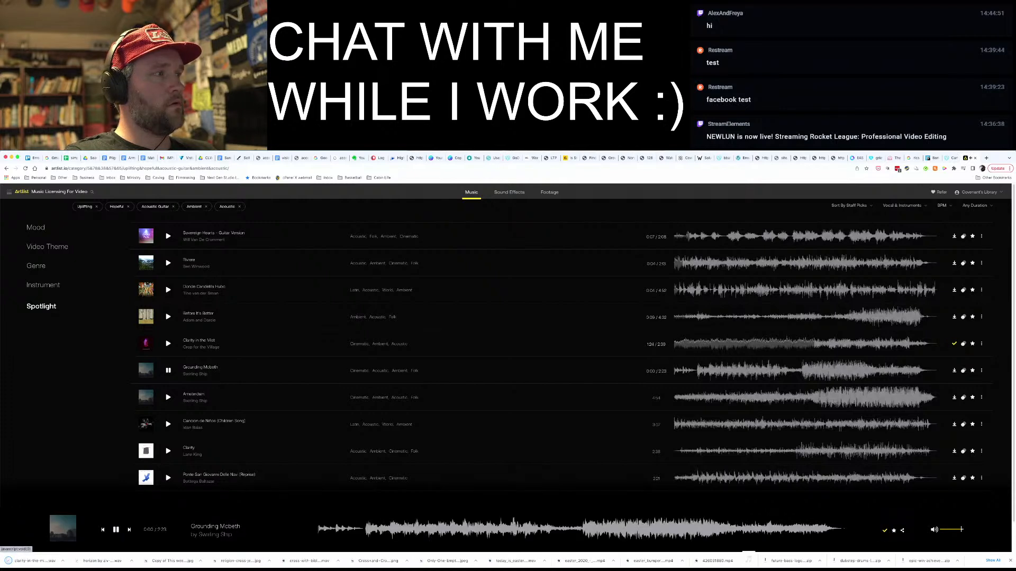
{"action": "left_click", "coordinate": [168, 424]}
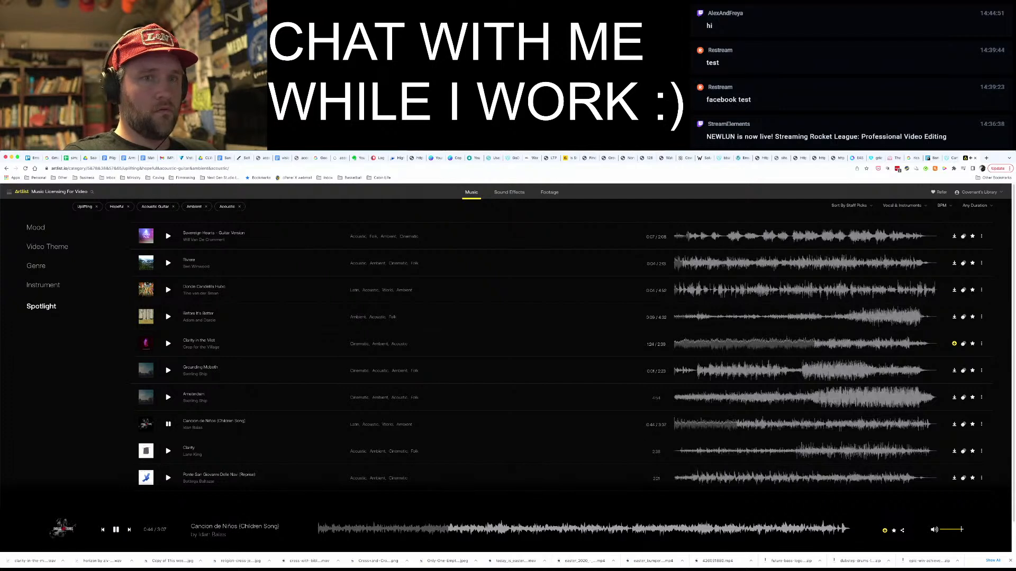
{"action": "left_click", "coordinate": [954, 424]}
{"action": "left_click", "coordinate": [975, 423]}
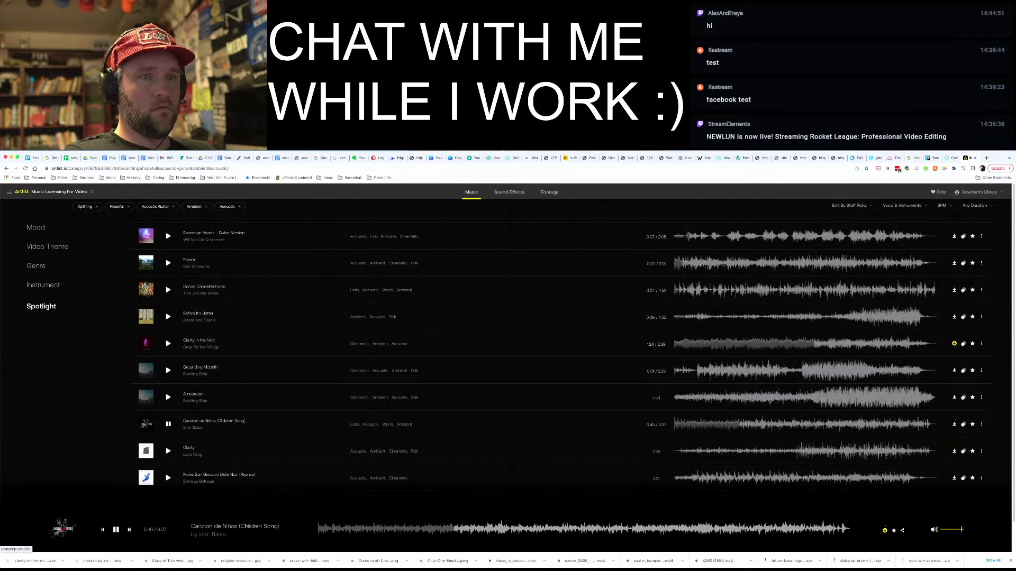
Preview "Clarity", skipping ahead within the song, and download it as a WAV file
{"action": "left_click", "coordinate": [169, 451]}
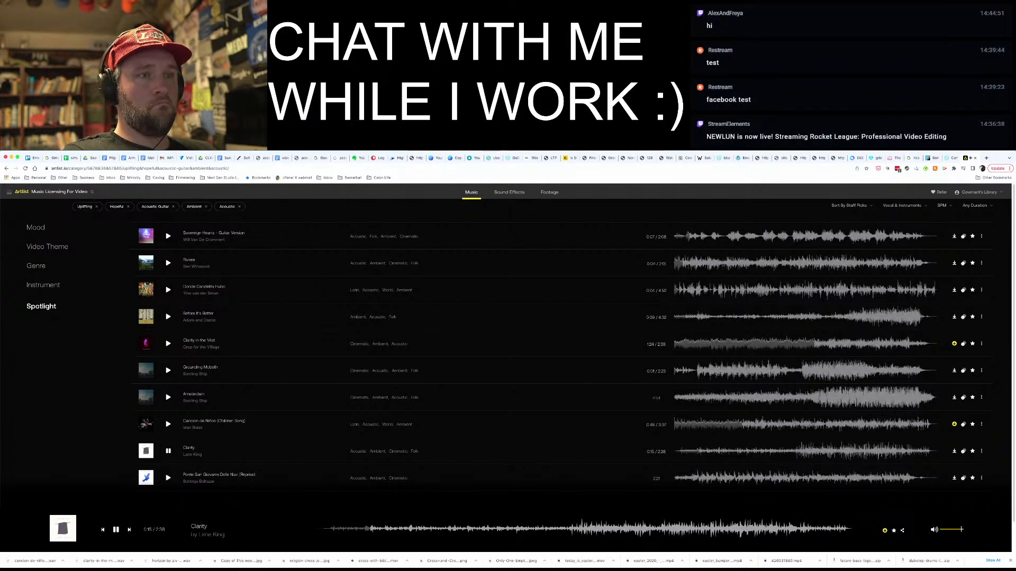
{"action": "key", "text": "Right"}
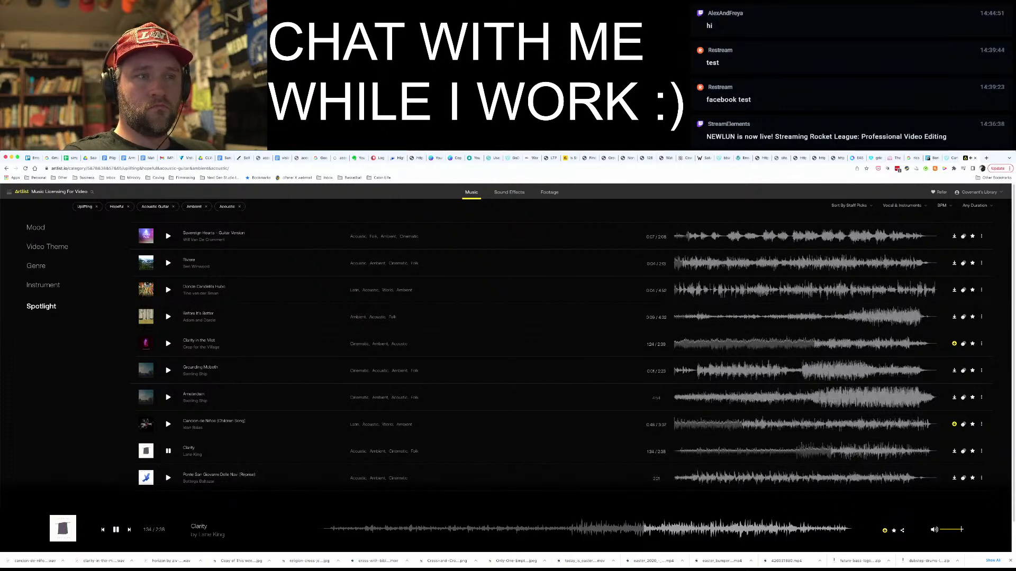
{"action": "left_click", "coordinate": [954, 450]}
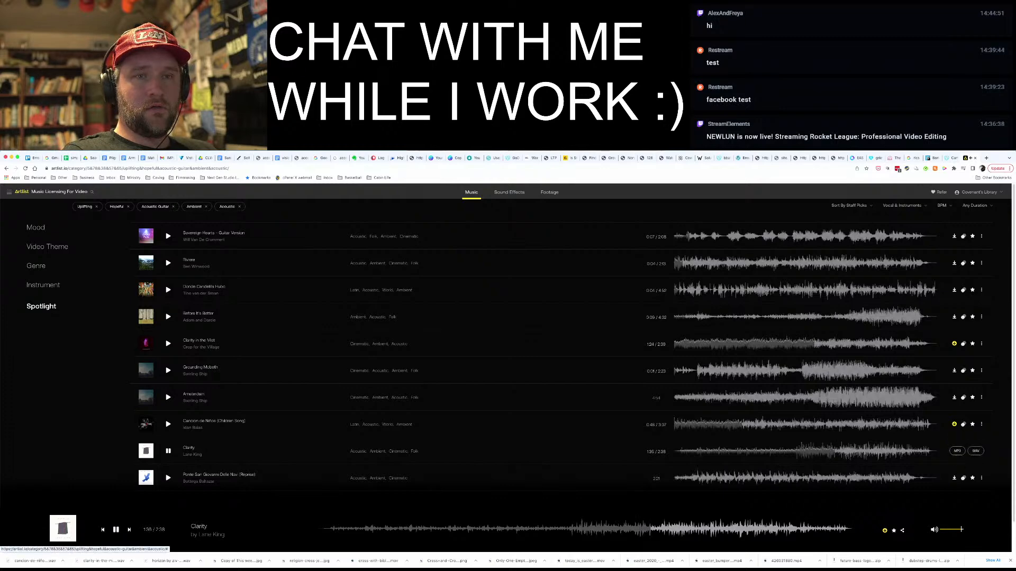
{"action": "left_click", "coordinate": [975, 451]}
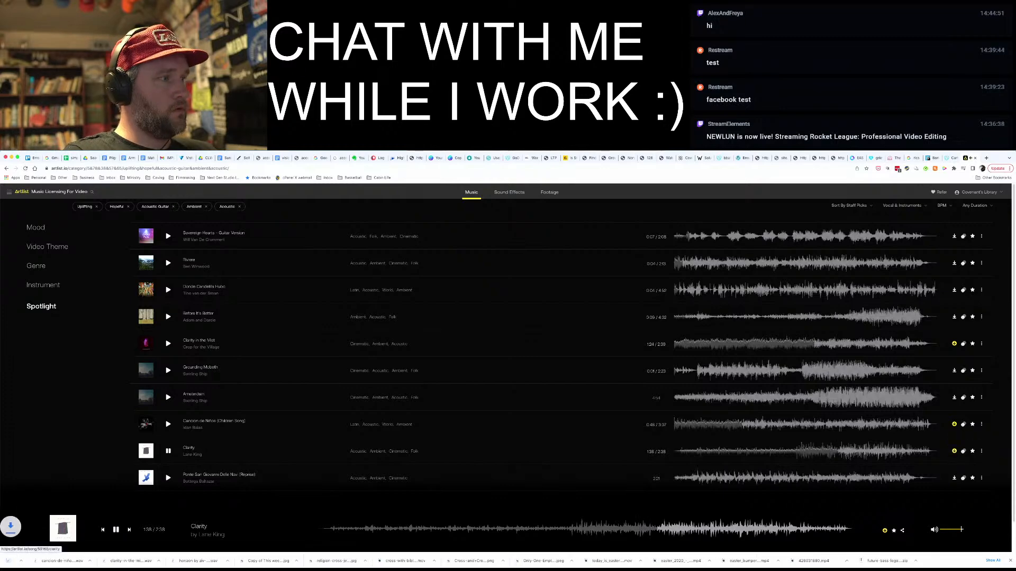
Pause "Clarity", look at the Video 4 folder in Finder and return to the Artlist results in the browser
{"action": "scroll", "coordinate": [582, 339], "scroll_direction": "down", "scroll_amount": 1}
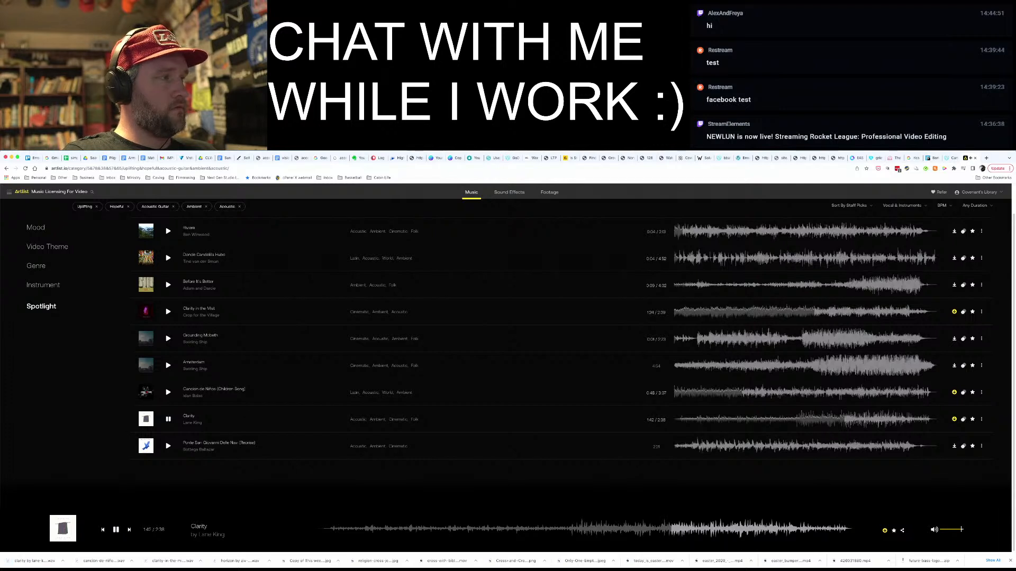
{"action": "key", "text": "space"}
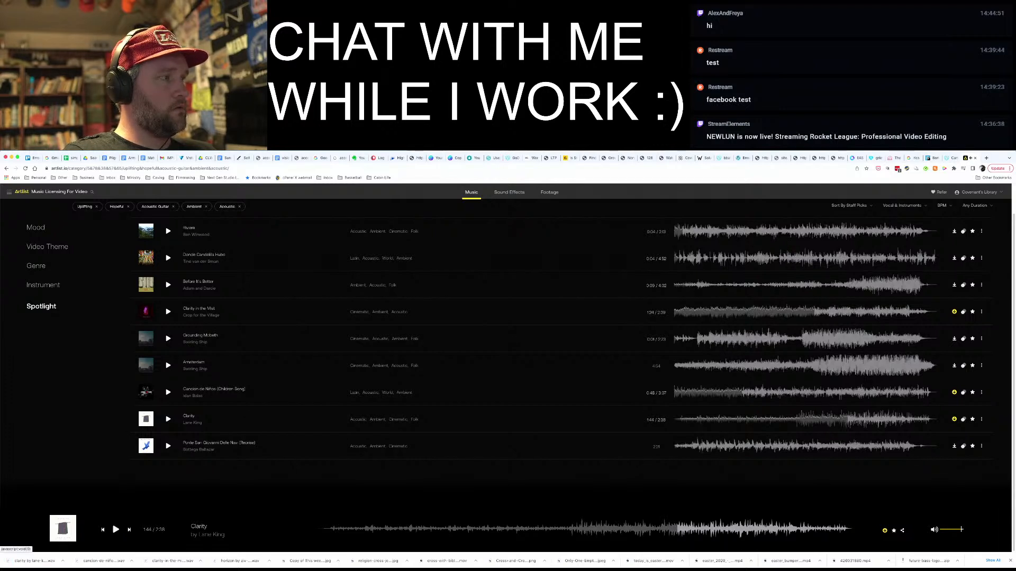
{"action": "mouse_move", "coordinate": [267, 551]}
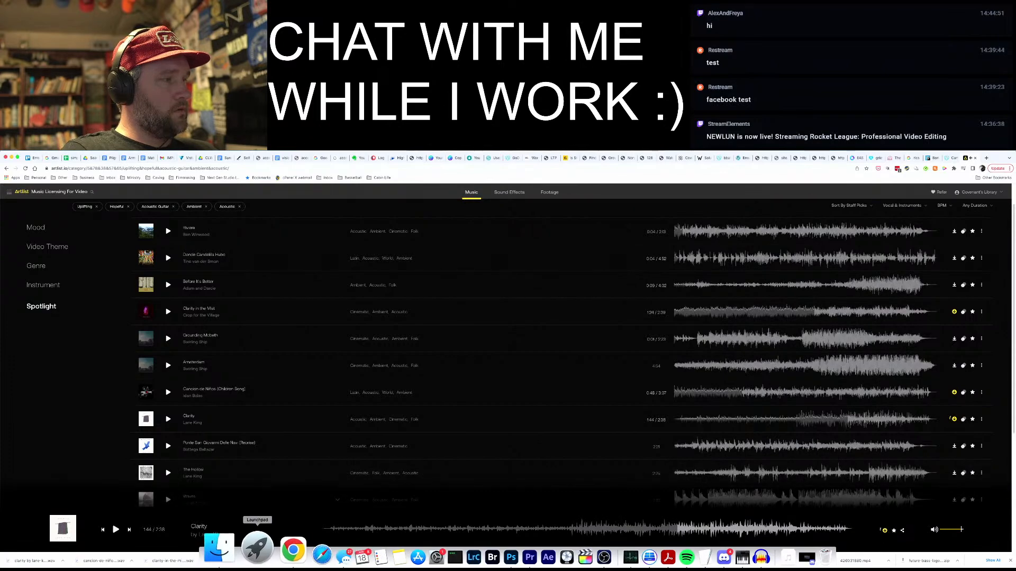
{"action": "left_click", "coordinate": [223, 550]}
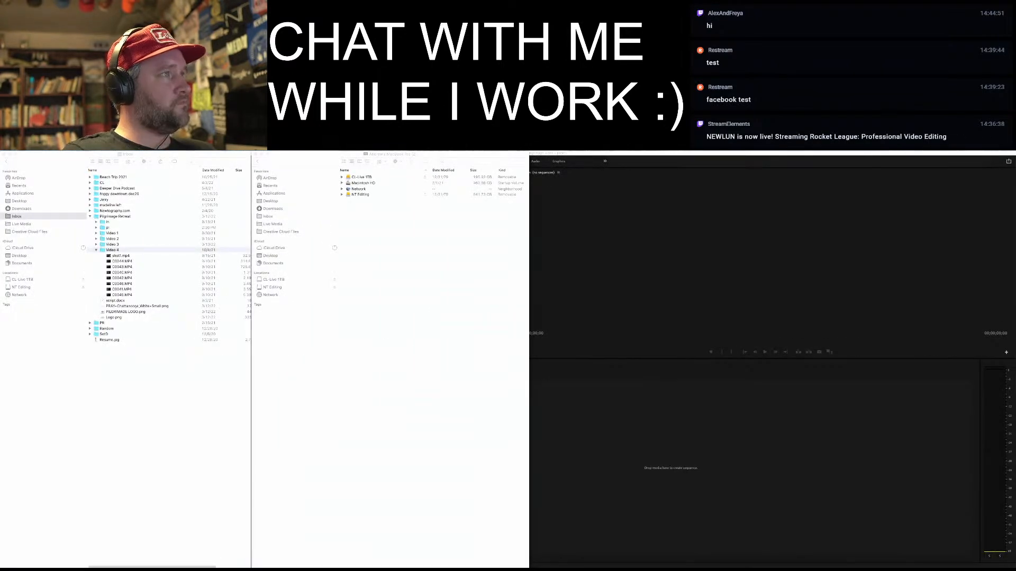
{"action": "key", "text": "ctrl+Left"}
Preview "The Hollow" from further down the filtered song list
{"action": "scroll", "coordinate": [529, 360], "scroll_direction": "down", "scroll_amount": 3}
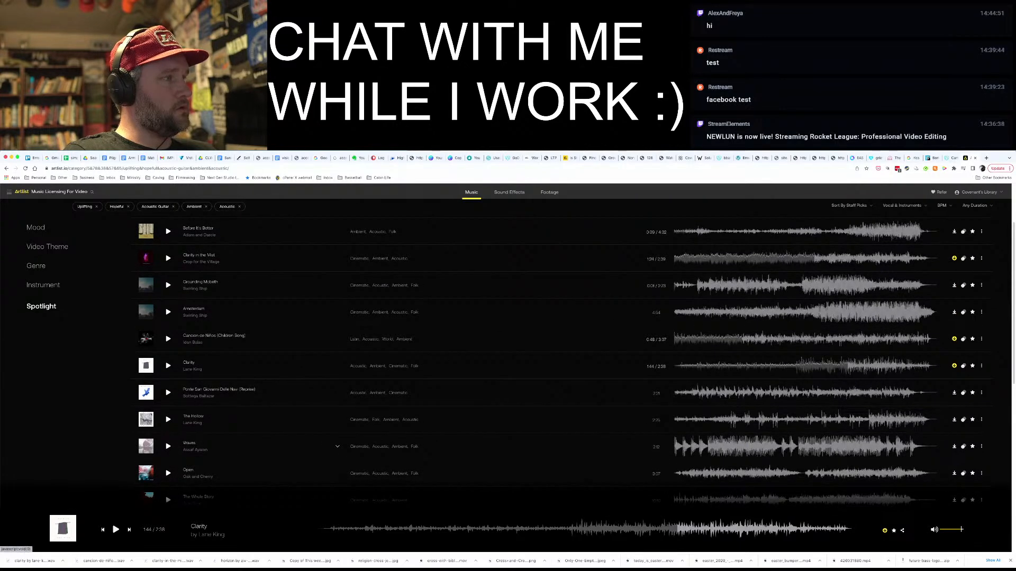
{"action": "left_click", "coordinate": [168, 420]}
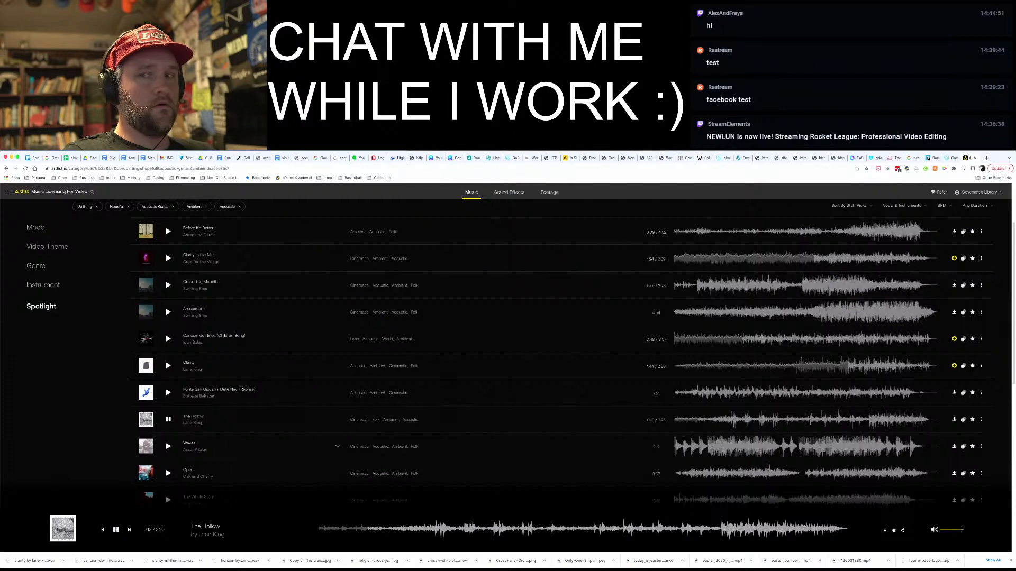
Skip ahead within "The Hollow" and preview the songs "Waves" and "Open" below it
{"action": "key", "text": "Right"}
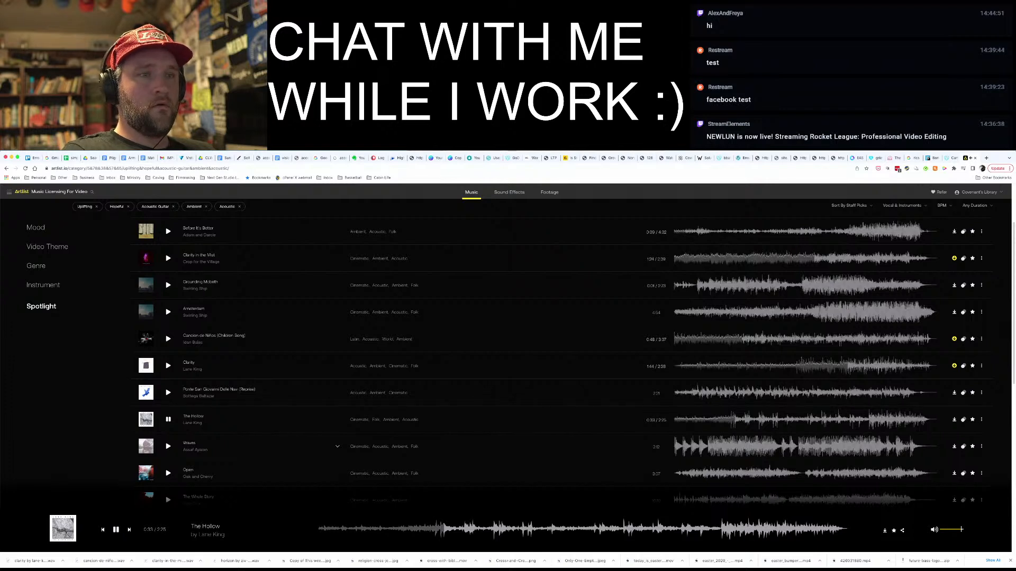
{"action": "key", "text": "Right"}
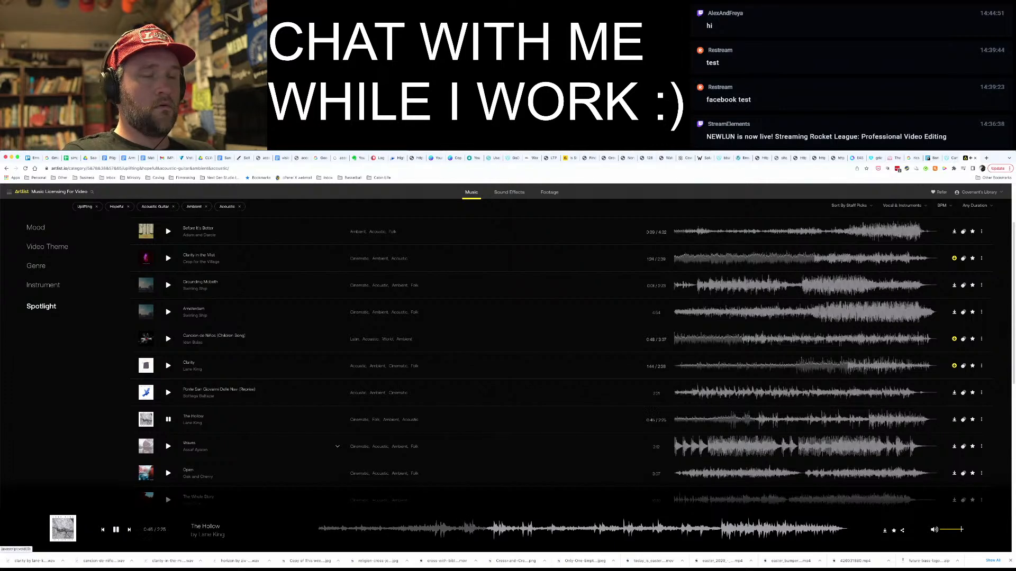
{"action": "left_click", "coordinate": [168, 446]}
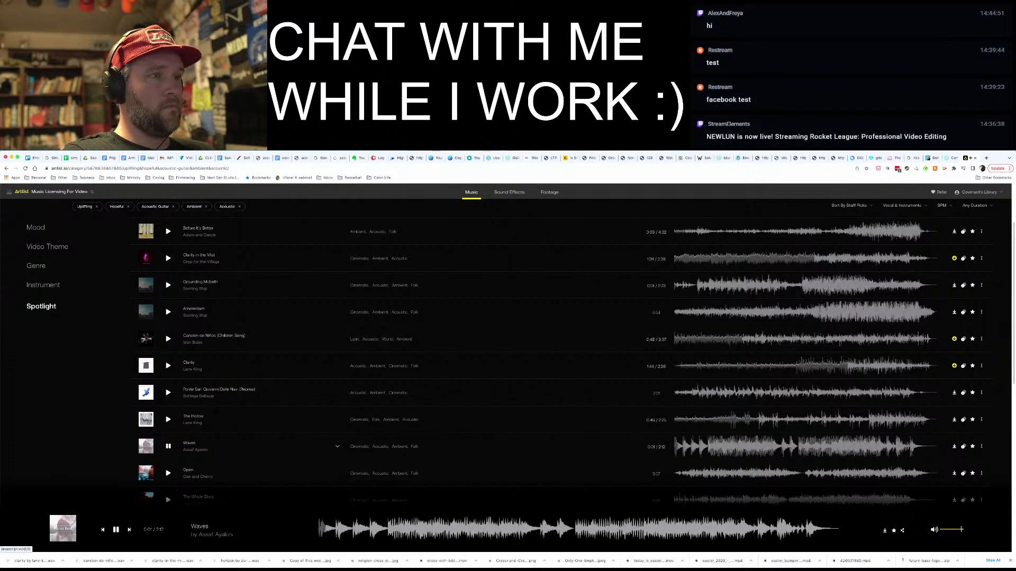
{"action": "key", "text": "Down"}
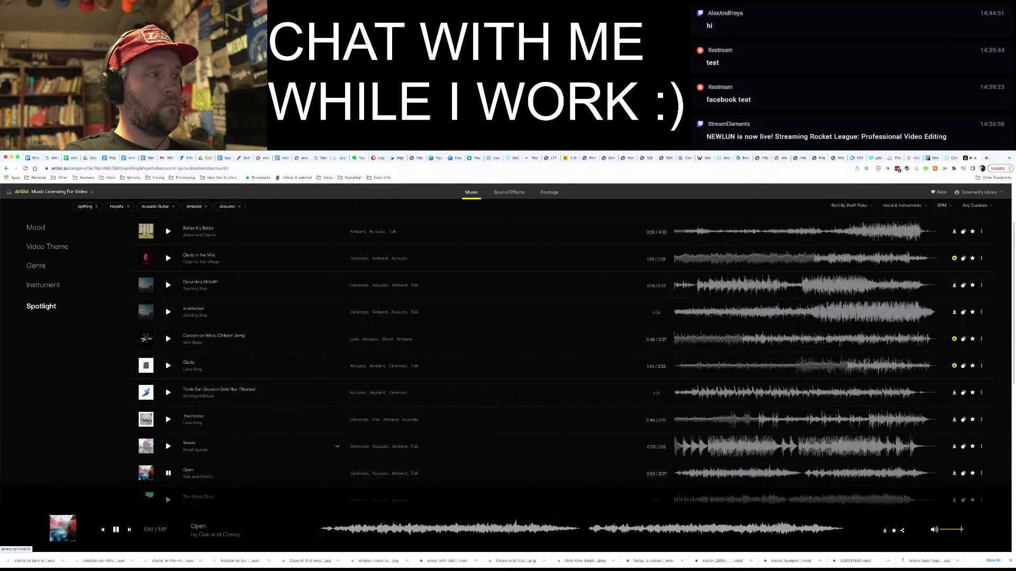
Preview "The Whole Story", "Discover" and "Pentecost" further down the filtered list, pausing playback on "Pentecost"
{"action": "scroll", "coordinate": [520, 437], "scroll_direction": "down", "scroll_amount": 3}
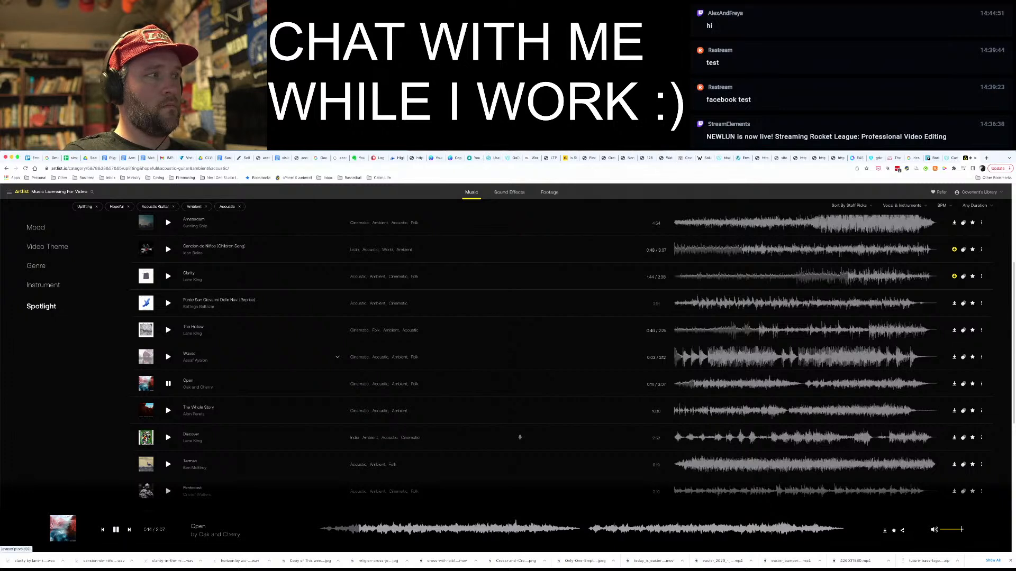
{"action": "key", "text": "Down"}
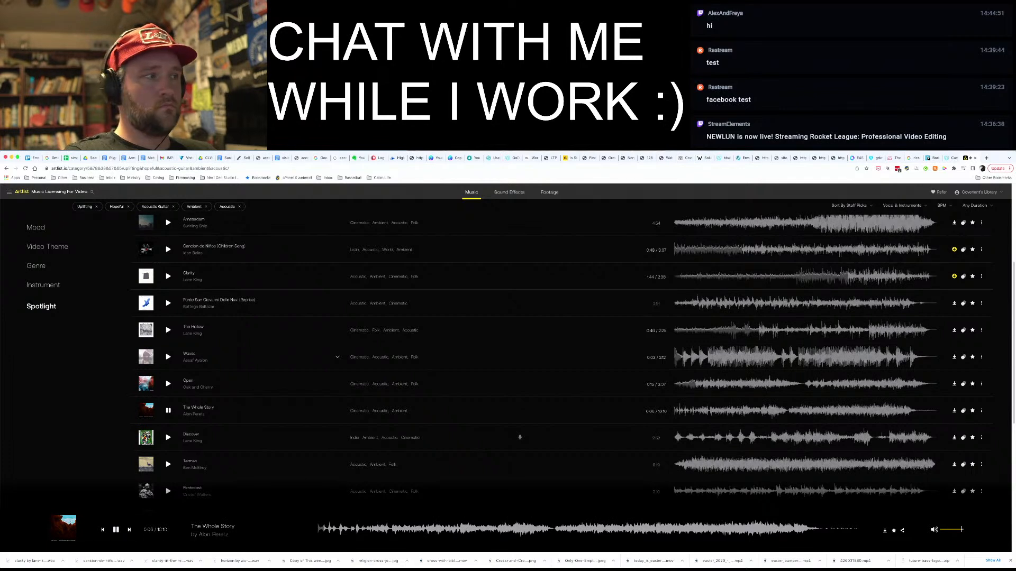
{"action": "left_click", "coordinate": [519, 437]}
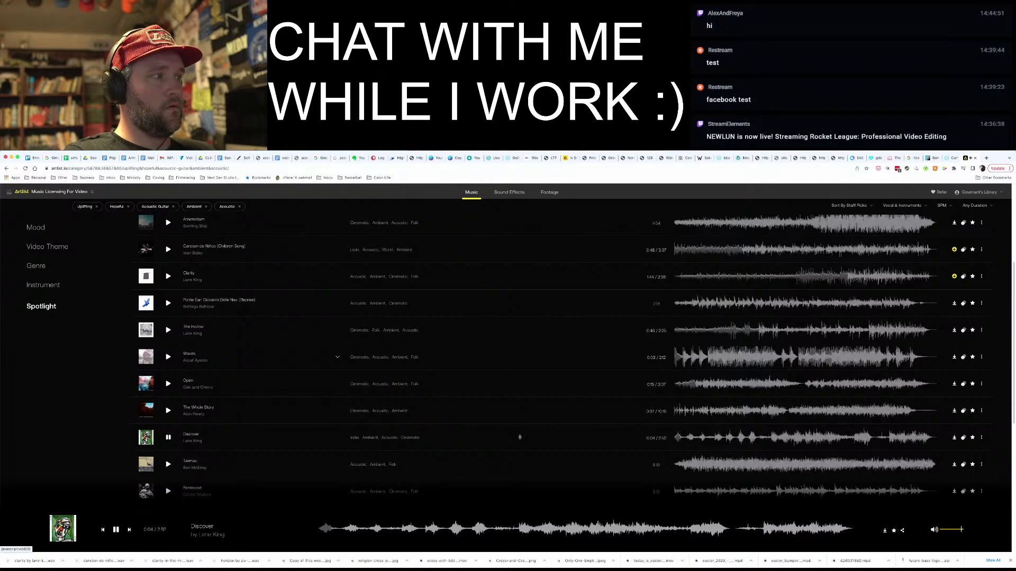
{"action": "left_click", "coordinate": [168, 491]}
{"action": "scroll", "coordinate": [560, 358], "scroll_direction": "down", "scroll_amount": 3}
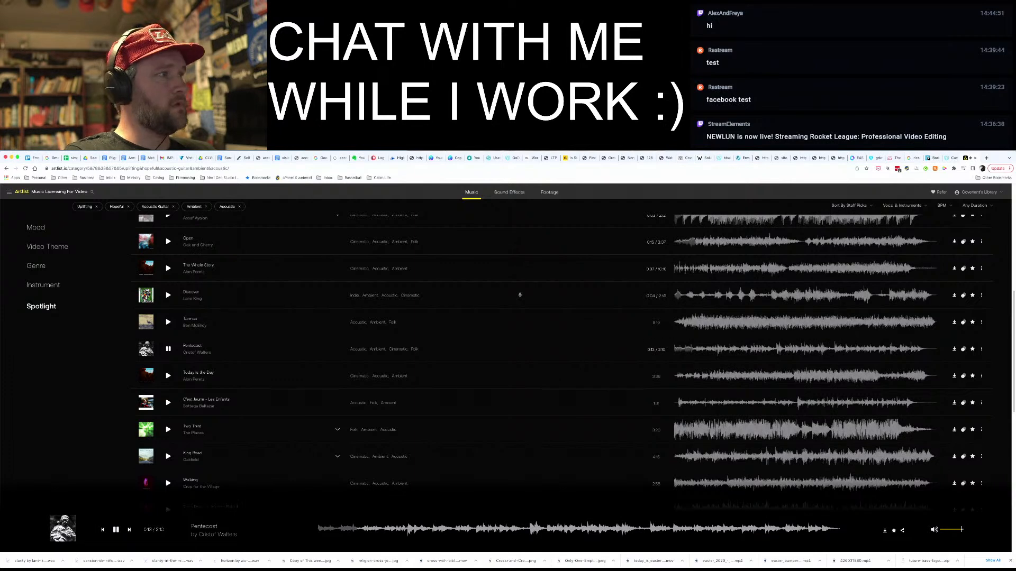
{"action": "key", "text": "space"}
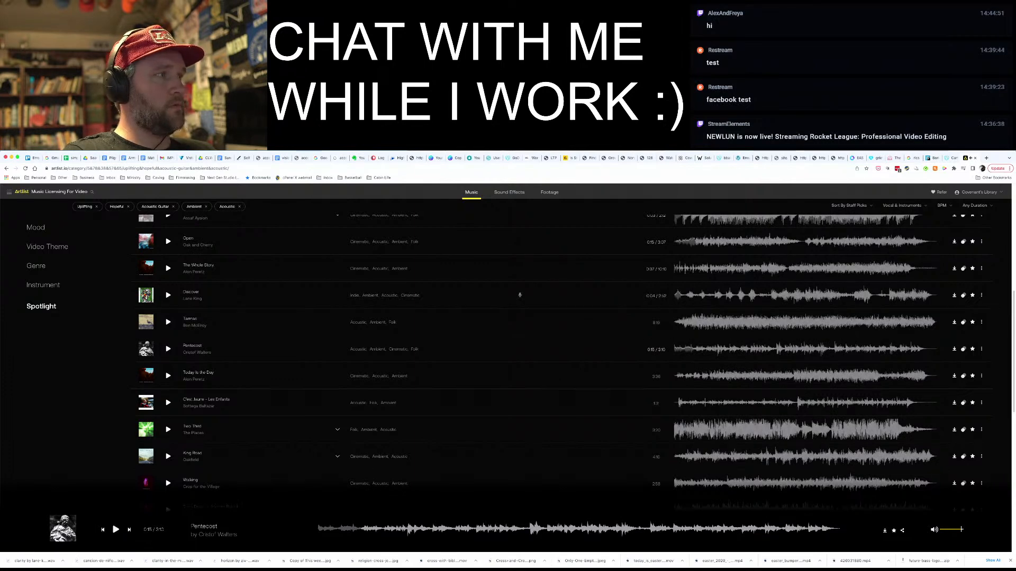
Preview "Today Is the Day", skipping ahead within the song, download it as a WAV file and pause playback
{"action": "left_click", "coordinate": [168, 375]}
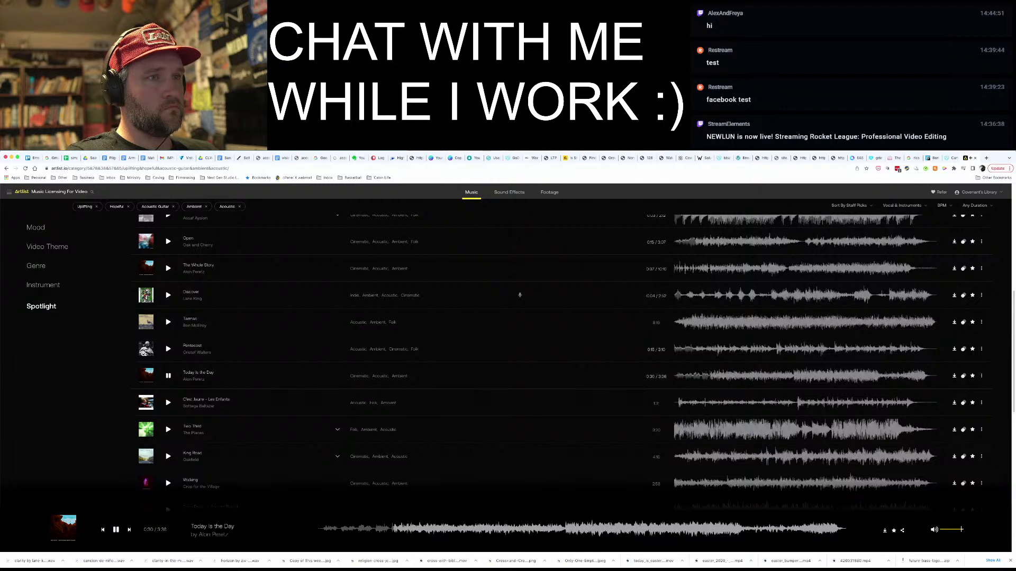
{"action": "left_click", "coordinate": [757, 376]}
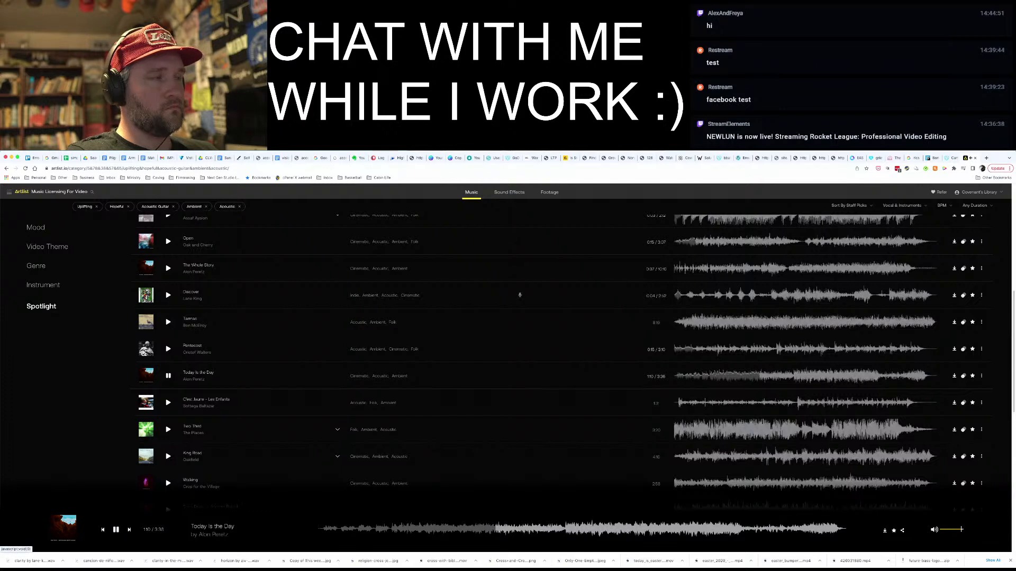
{"action": "left_click", "coordinate": [953, 376]}
{"action": "left_click", "coordinate": [975, 375]}
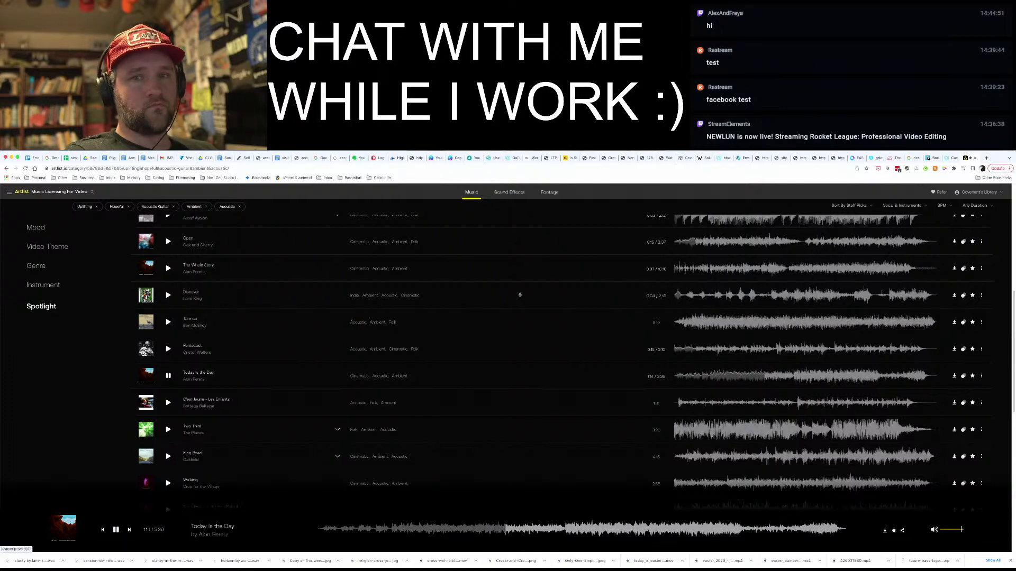
{"action": "key", "text": "space"}
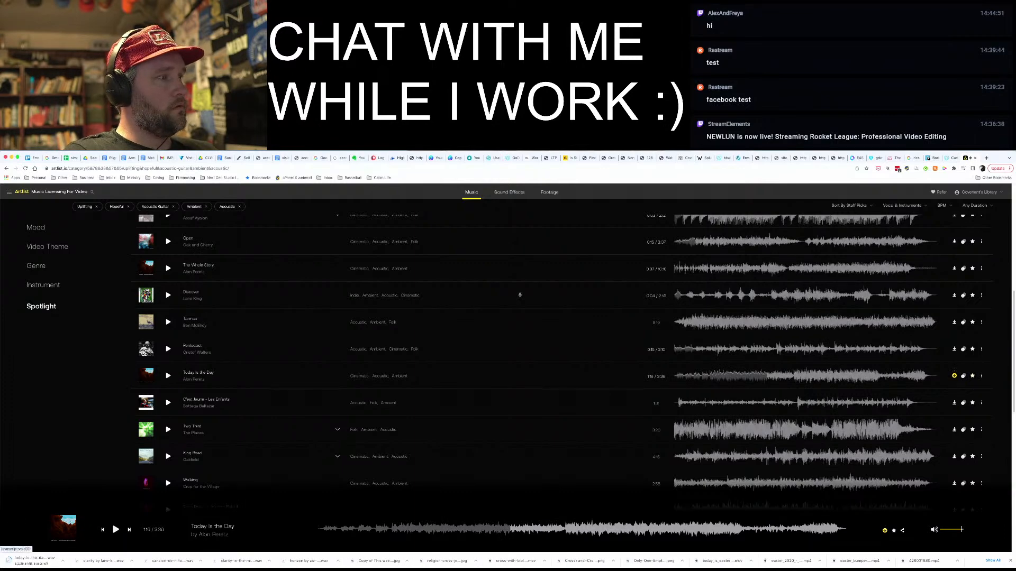
Switch to Finder and move the five downloaded Artlist WAV files from Downloads into the Video 4 folder
{"action": "left_click", "coordinate": [229, 557]}
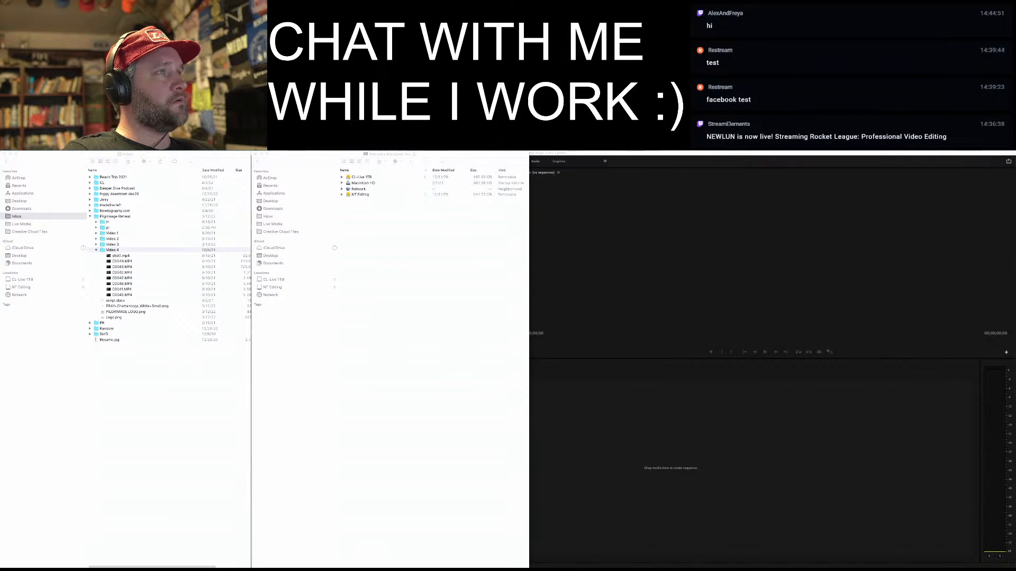
{"action": "left_click", "coordinate": [272, 209]}
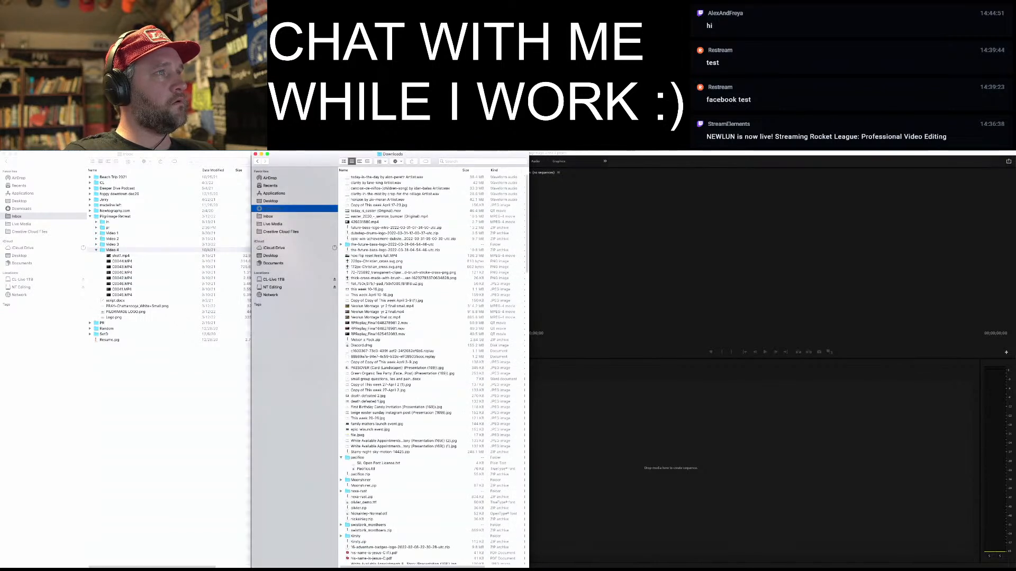
{"action": "left_click_drag", "start_coordinate": [455, 201], "coordinate": [454, 176]}
{"action": "left_click_drag", "start_coordinate": [370, 180], "coordinate": [117, 255]}
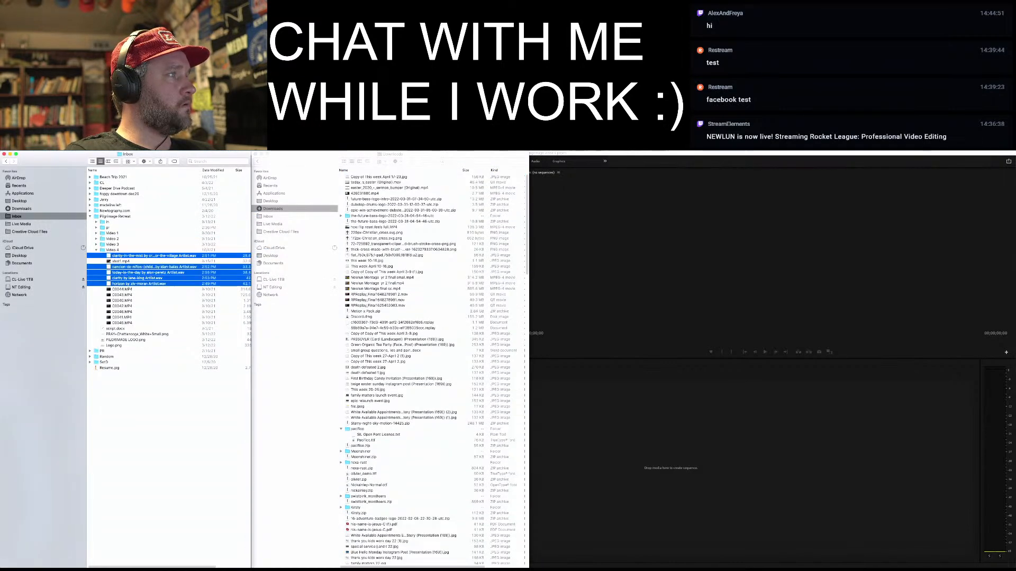
Expand the Video 3 folder and preview the finished Pilgrimage Video 3 MP4
{"action": "left_click", "coordinate": [96, 244]}
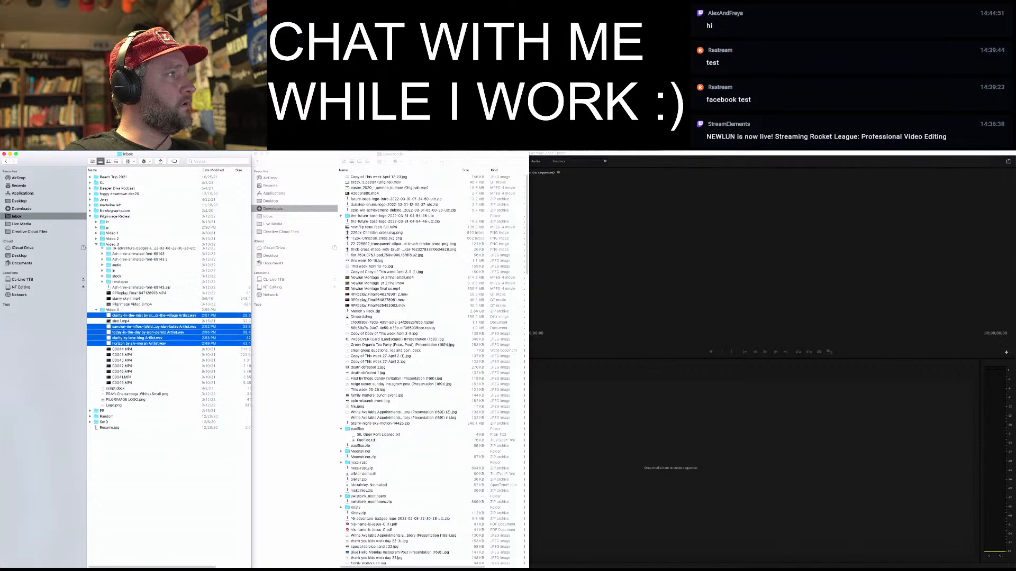
{"action": "left_click", "coordinate": [132, 306]}
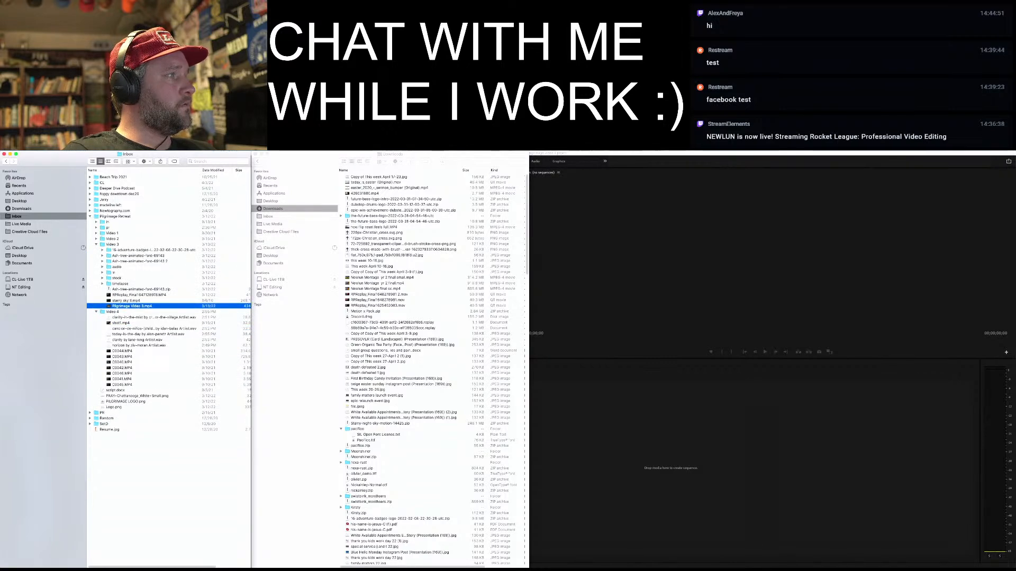
{"action": "key", "text": "space"}
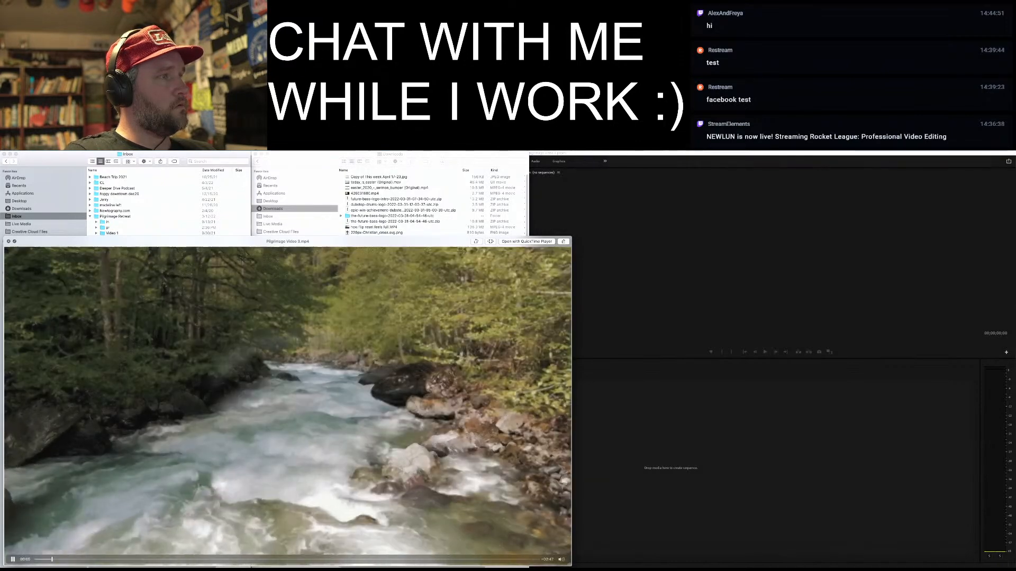
{"action": "key", "text": "space"}
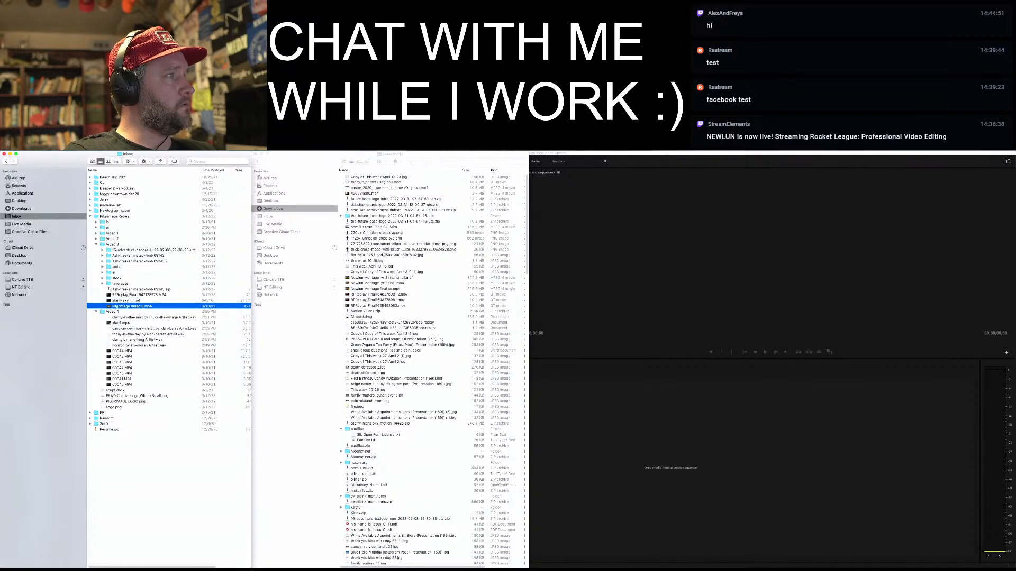
Expand Video 3's audio folder and preview the "Hazy Evenings" and "Flight of the Inner Bird" WAV files
{"action": "left_click", "coordinate": [102, 266]}
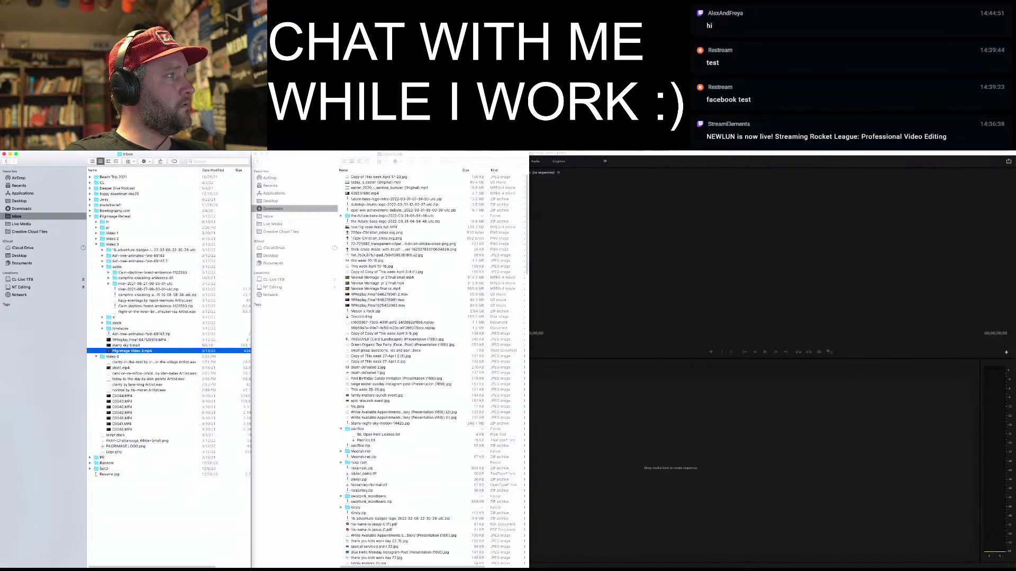
{"action": "left_click", "coordinate": [155, 300]}
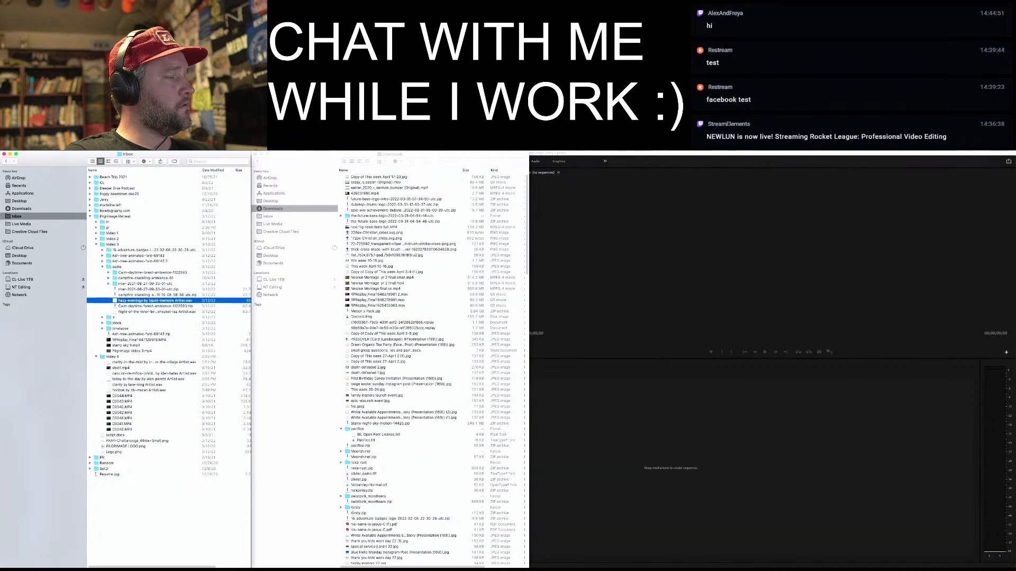
{"action": "key", "text": "space"}
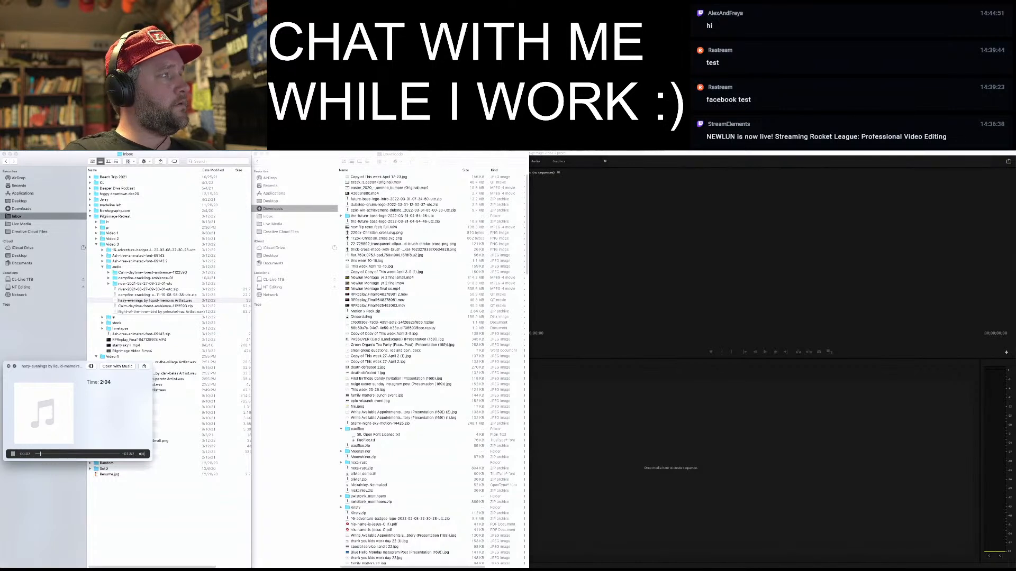
{"action": "left_click", "coordinate": [72, 454]}
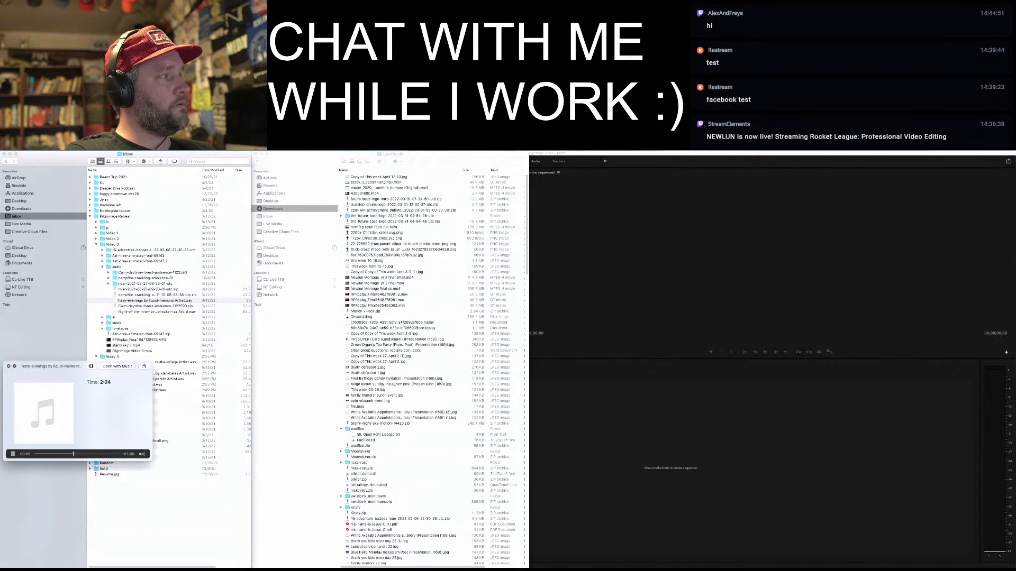
{"action": "key", "text": "space"}
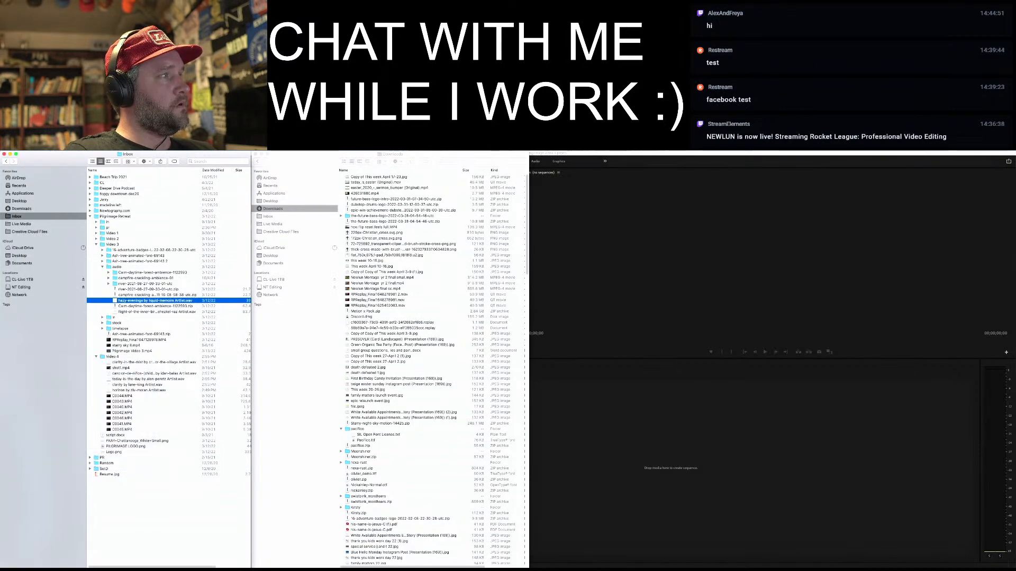
{"action": "key", "text": "Down"}
{"action": "key", "text": "Down"}
{"action": "key", "text": "space"}
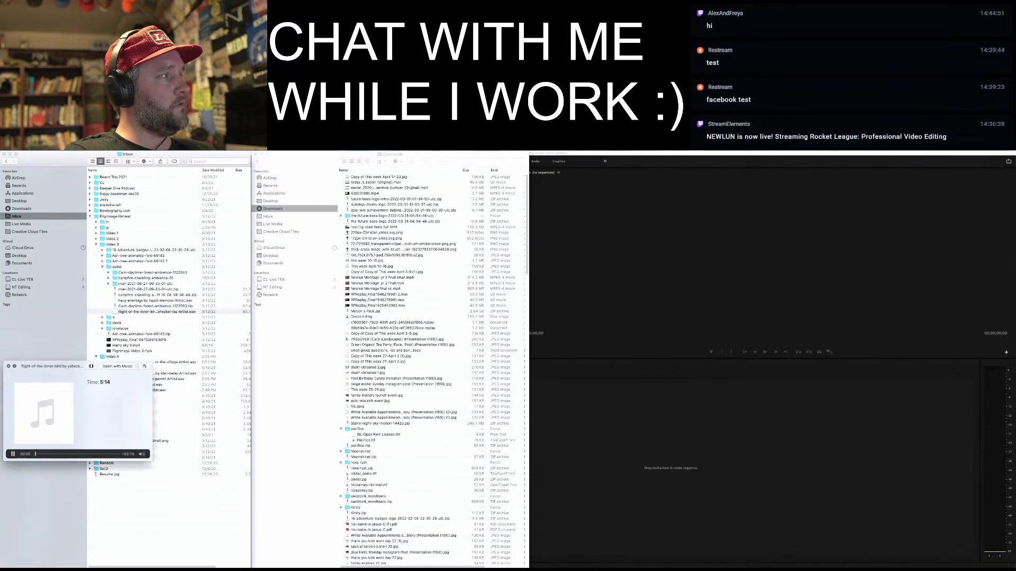
{"action": "key", "text": "space"}
Move the "Hazy Evenings" WAV file from Video 3's audio folder into the Video 4 folder
{"action": "key", "text": "Up"}
{"action": "key", "text": "Up"}
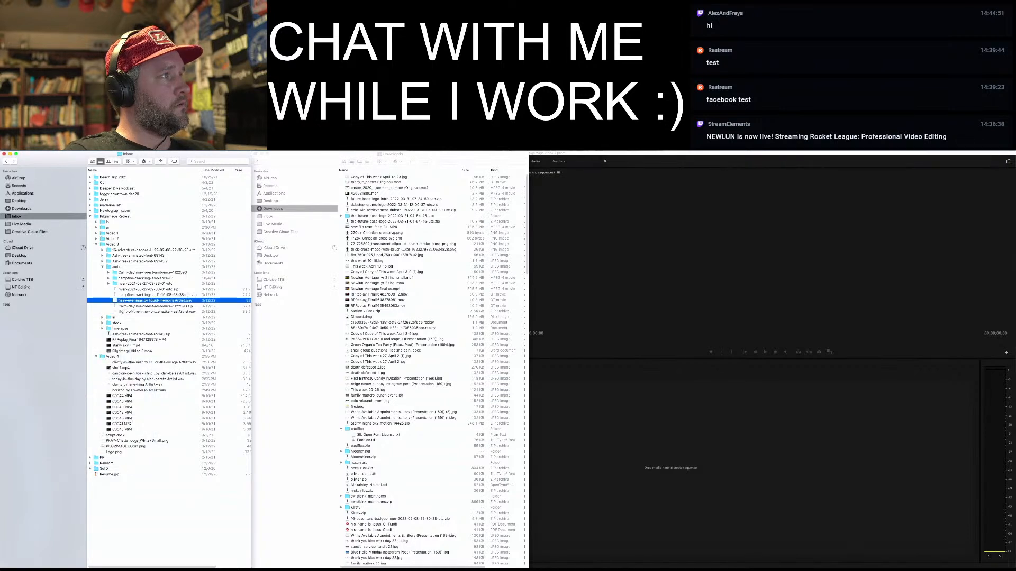
{"action": "left_click_drag", "start_coordinate": [153, 301], "coordinate": [112, 357]}
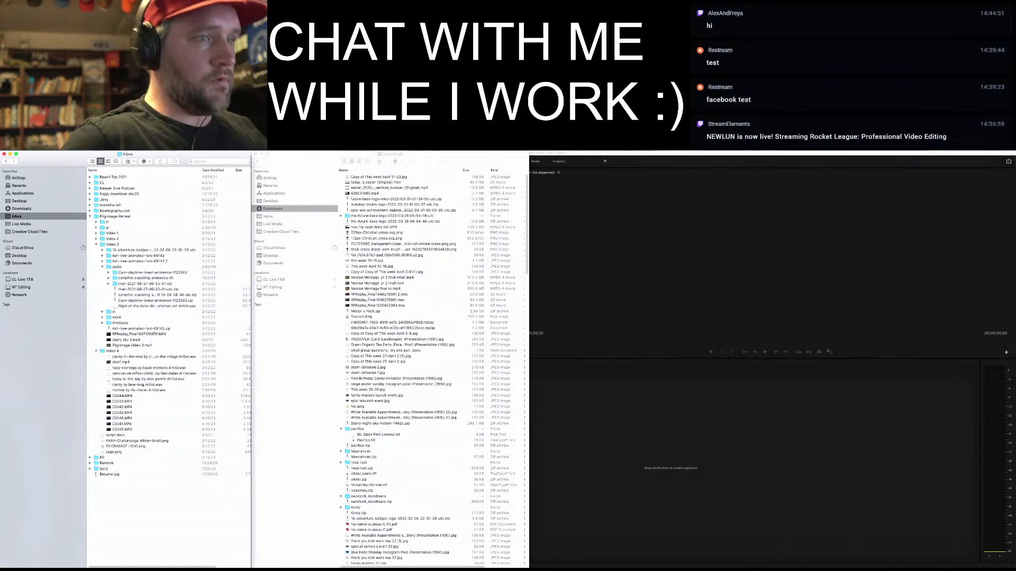
Switch to Premiere Pro, browse to the Pilgrimage Retreat Audio folder and load the voiceover WAV in the Source monitor
{"action": "key", "text": "super+Tab"}
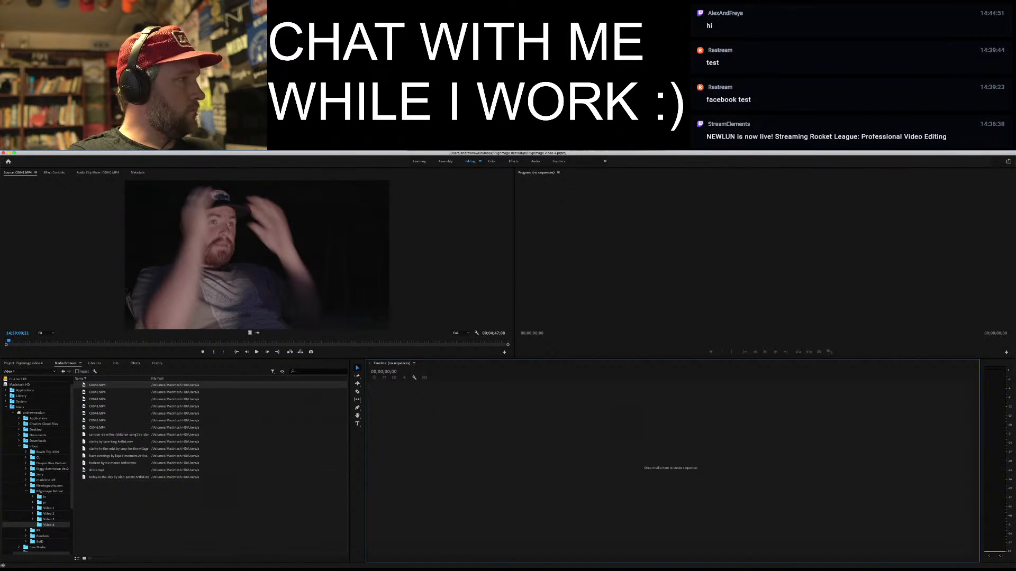
{"action": "left_click", "coordinate": [97, 427]}
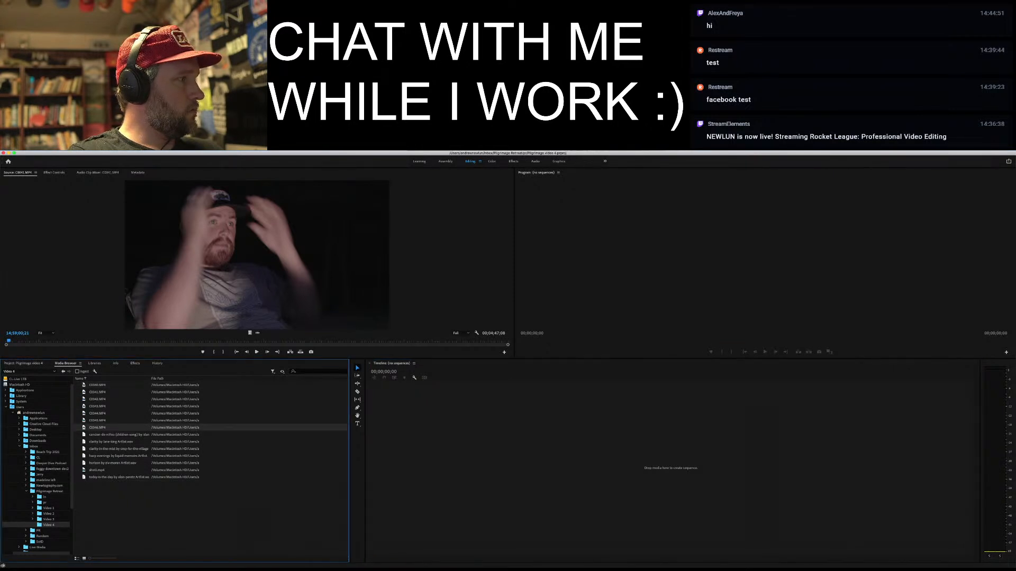
{"action": "left_click", "coordinate": [33, 497]}
{"action": "left_click", "coordinate": [54, 503]}
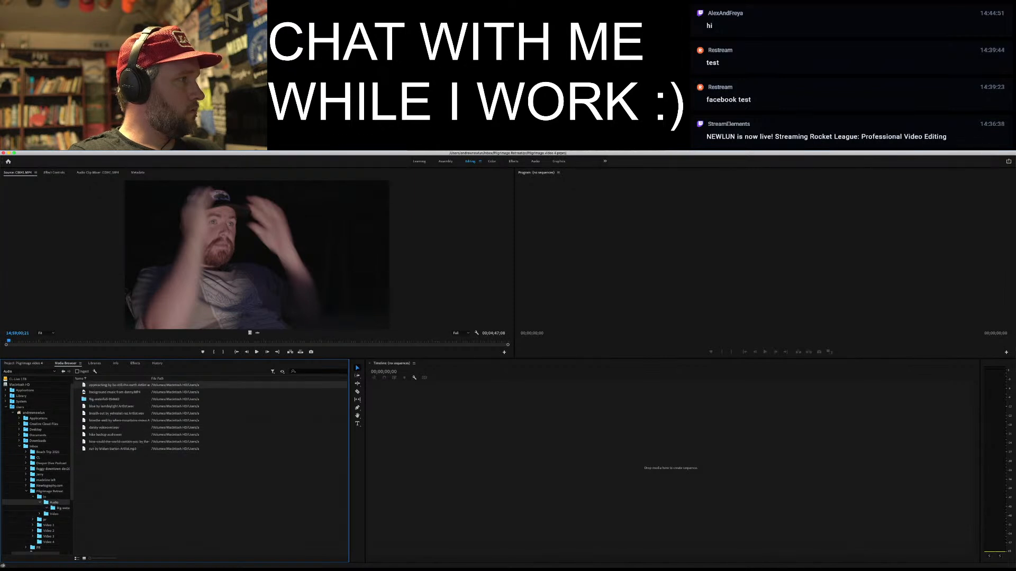
{"action": "left_click", "coordinate": [104, 427]}
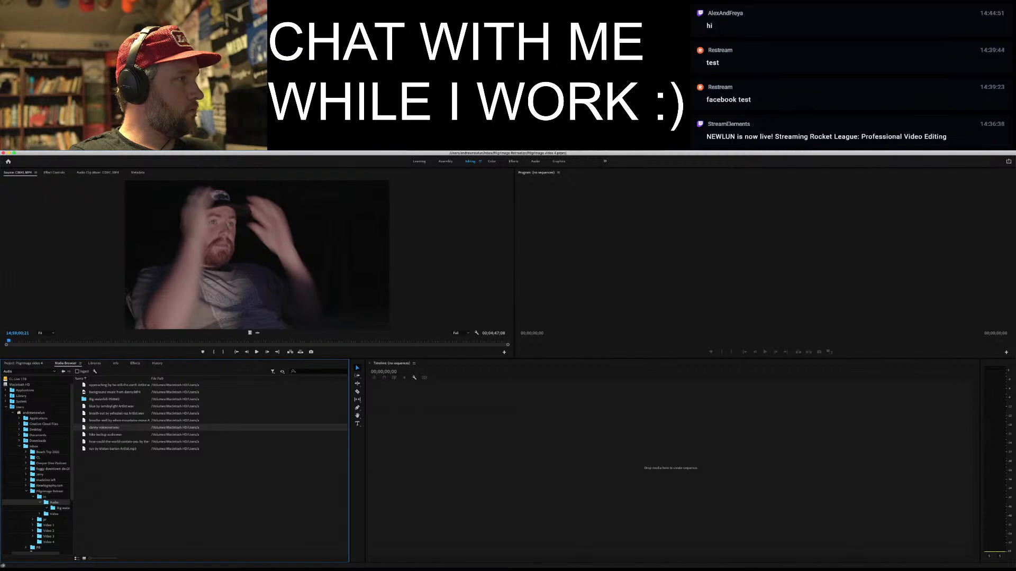
{"action": "double_click", "coordinate": [104, 428]}
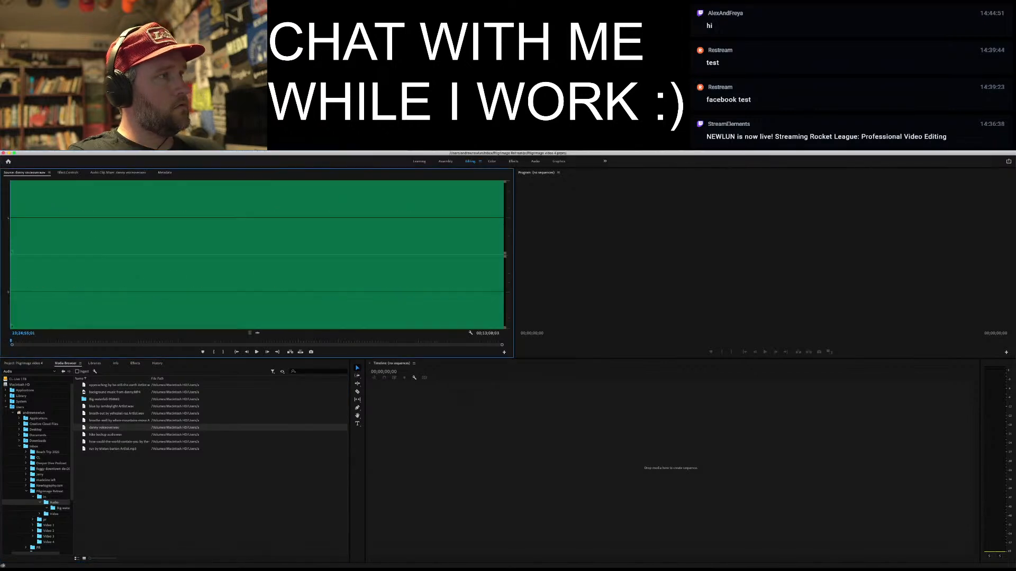
Return to the filtered Artlist song results in the browser
{"action": "key", "text": "super+Tab"}
{"action": "key", "text": "super+Tab"}
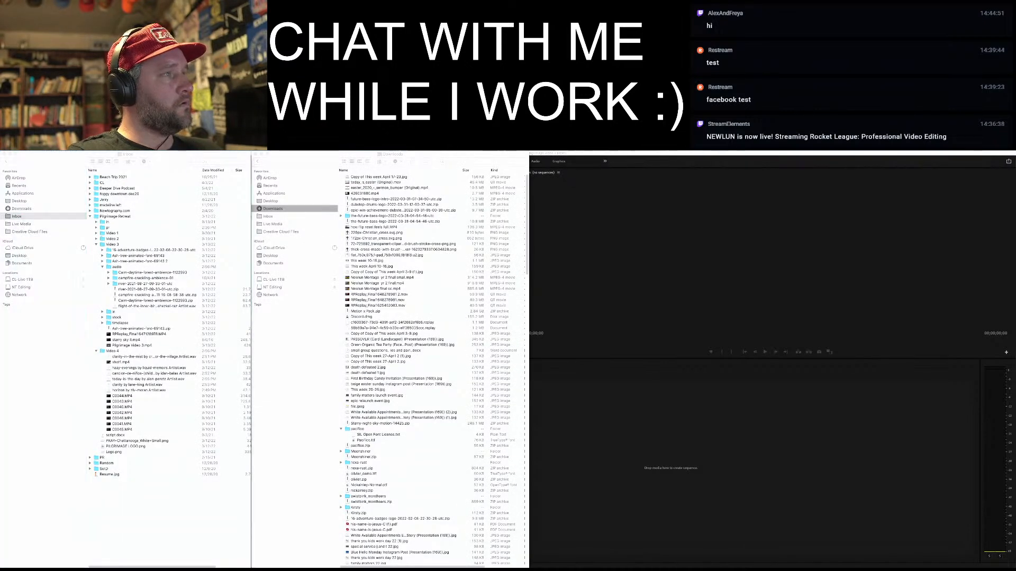
{"action": "key", "text": "super+Tab"}
{"action": "key", "text": "super+Tab"}
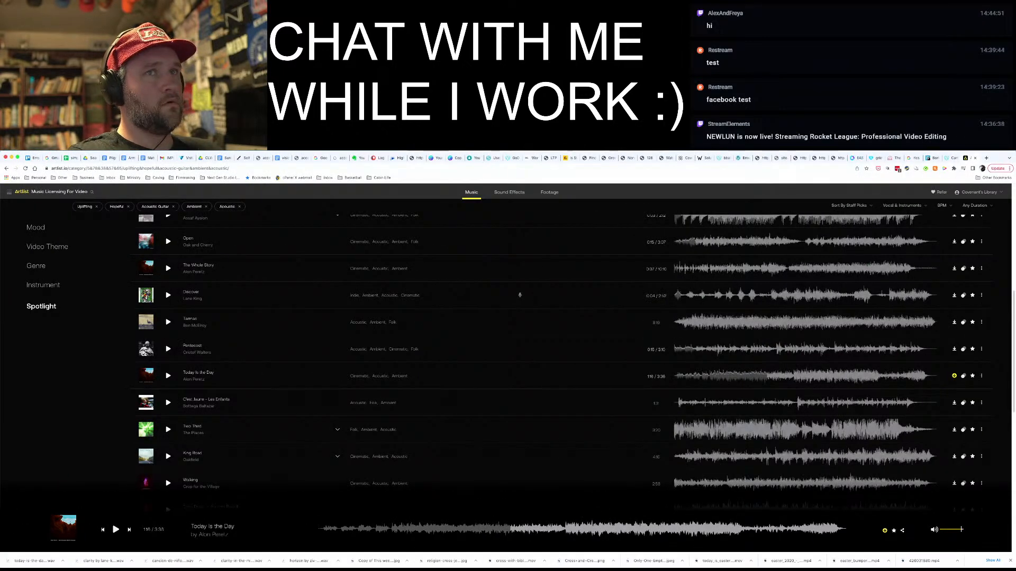
Open the Pilgrimage retreat video 4 script and sample the voiceover in Premiere Pro at several points to find the passage matching the script
{"action": "left_click", "coordinate": [974, 158]}
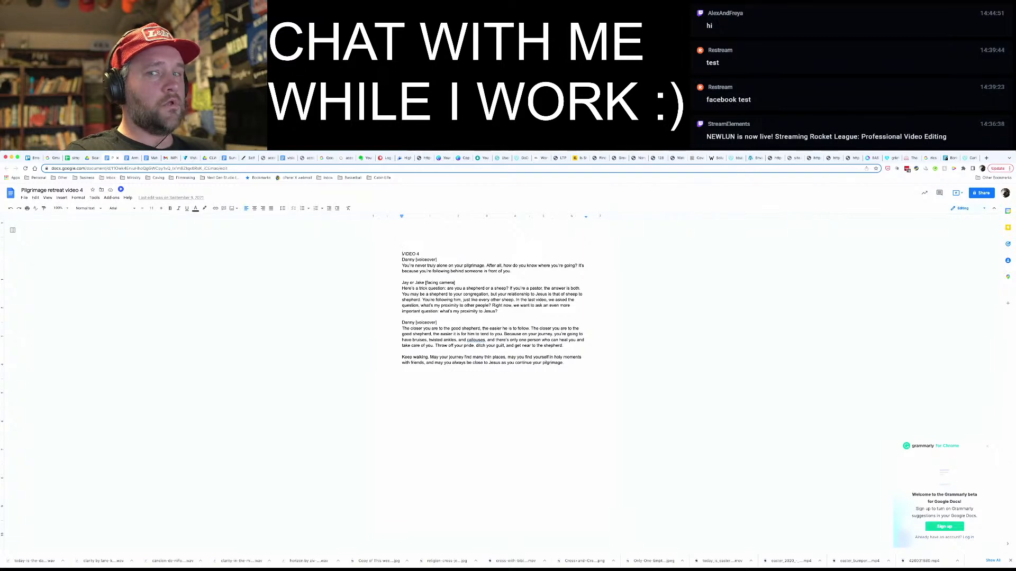
{"action": "key", "text": "ctrl+Right"}
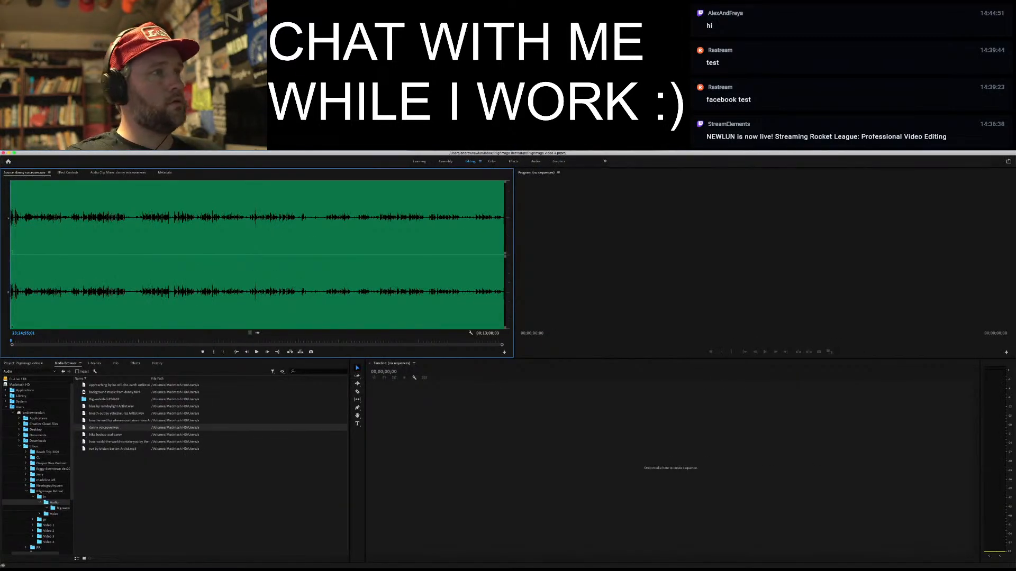
{"action": "key", "text": "space"}
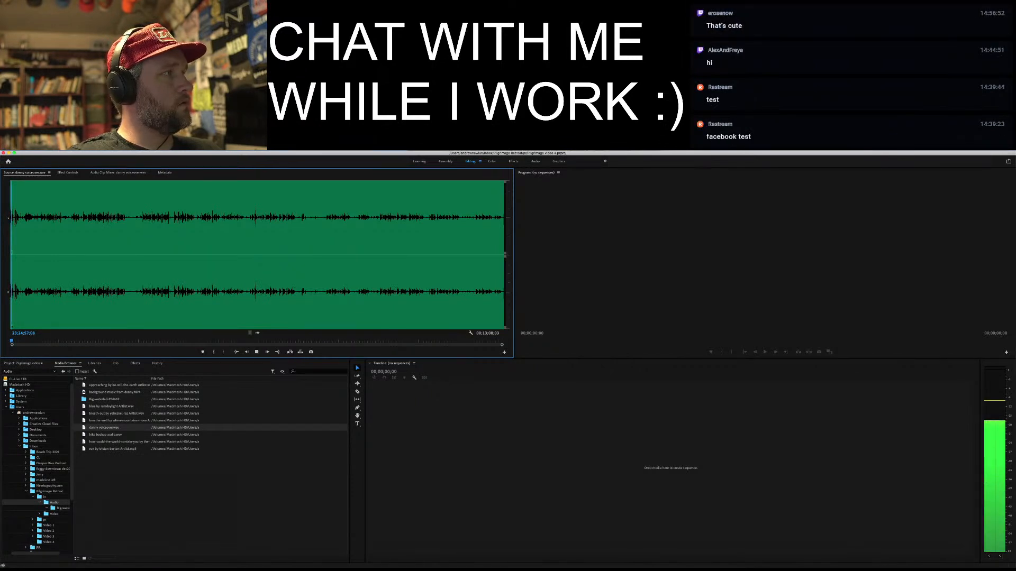
{"action": "left_click", "coordinate": [72, 341]}
{"action": "key", "text": "space"}
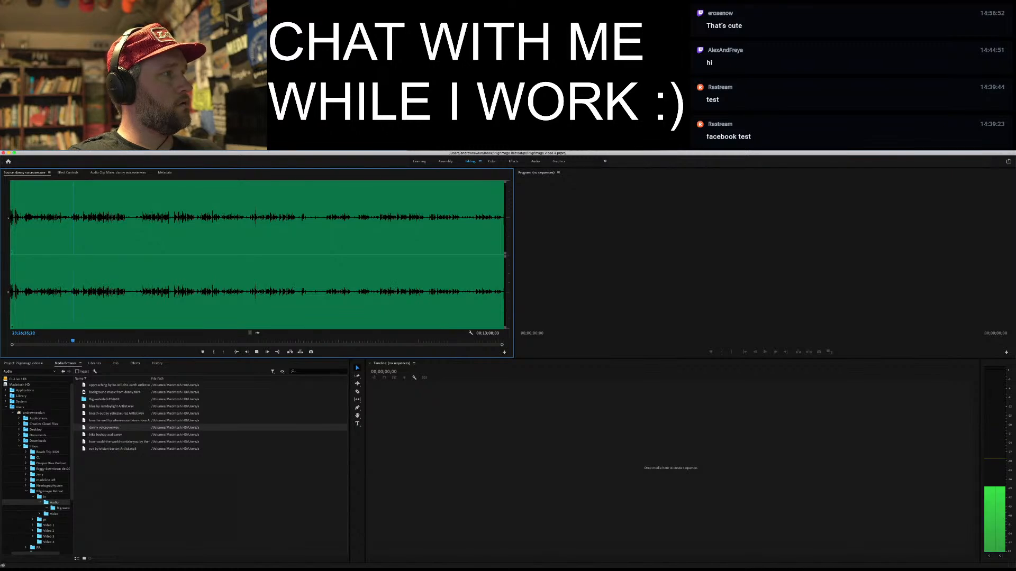
{"action": "key", "text": "ctrl+Left"}
{"action": "key", "text": "ctrl+Right"}
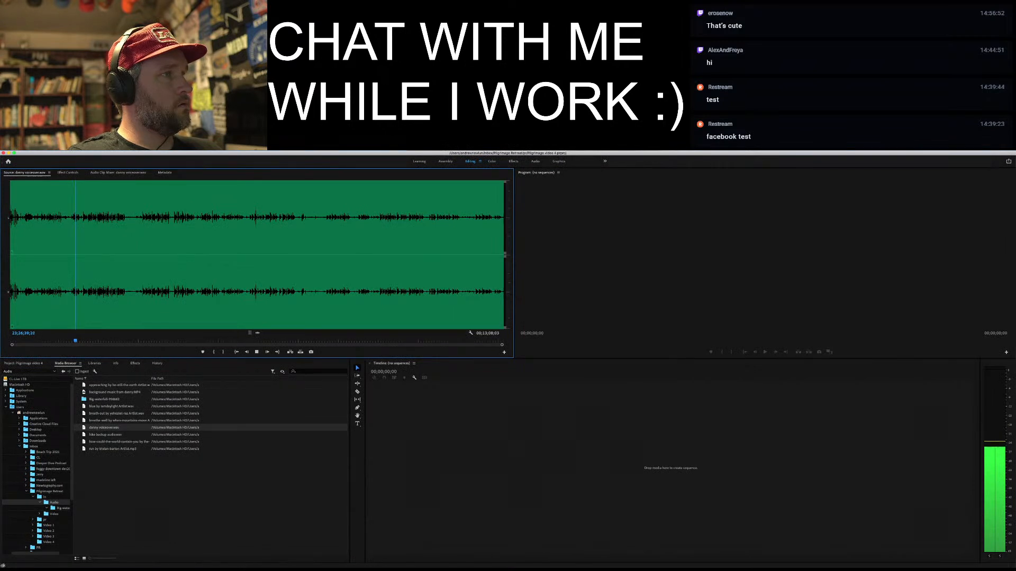
{"action": "left_click", "coordinate": [325, 340]}
{"action": "key", "text": "space"}
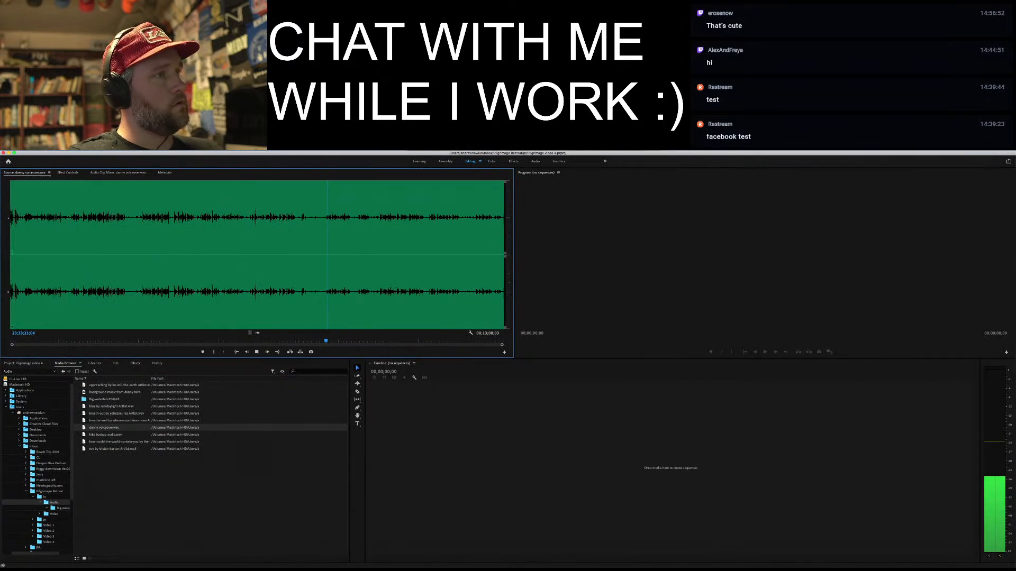
{"action": "left_click", "coordinate": [357, 341]}
{"action": "key", "text": "space"}
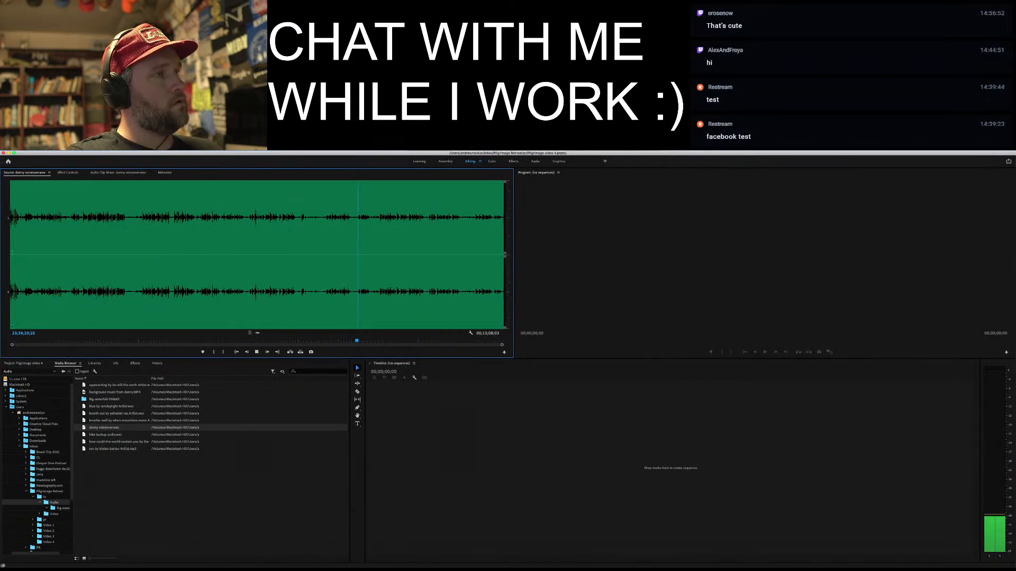
{"action": "key", "text": "ctrl+Left"}
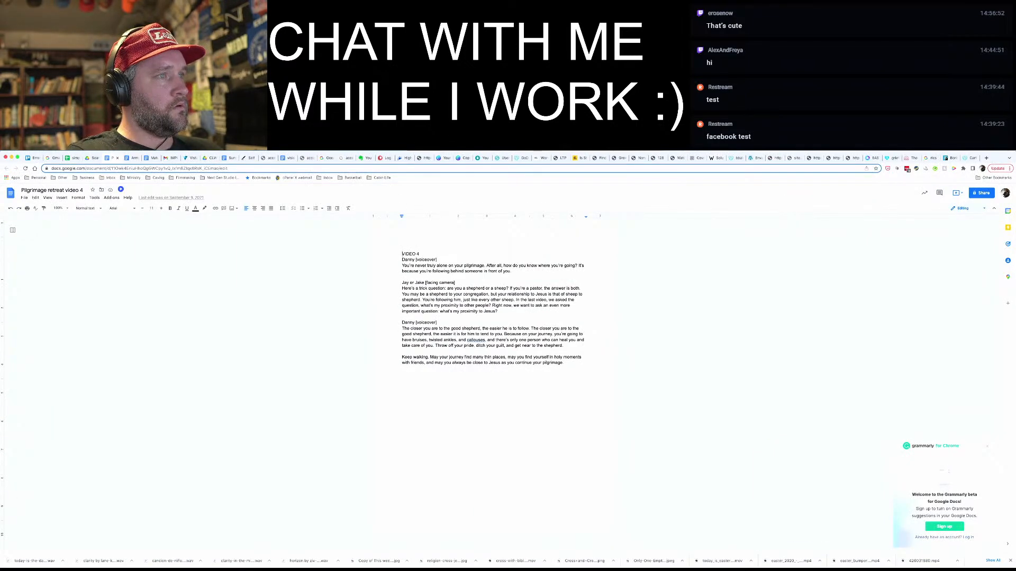
{"action": "key", "text": "ctrl+Right"}
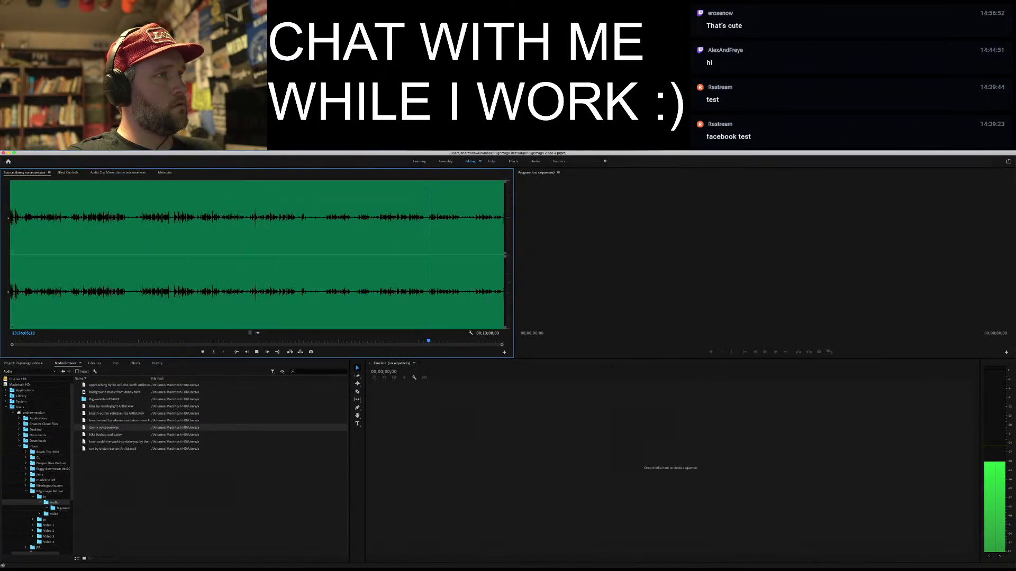
Zoom into the voiceover waveform and mark an In point at 23;36;04;02, just before the Video 4 reading starts
{"action": "key", "text": "space"}
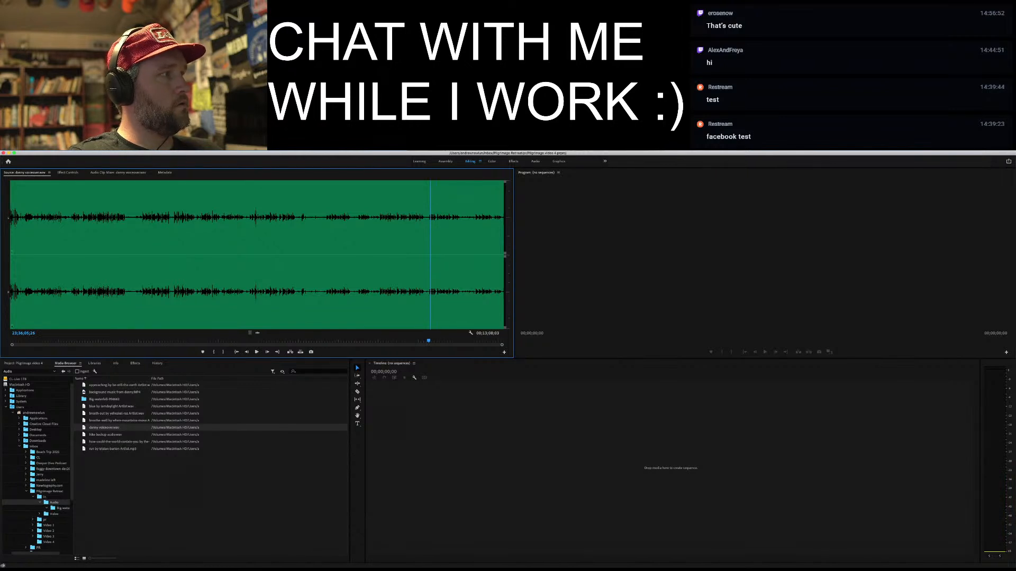
{"action": "key", "text": "equal"}
{"action": "key", "text": "equal"}
{"action": "key", "text": "equal"}
{"action": "key", "text": "equal"}
{"action": "key", "text": "equal"}
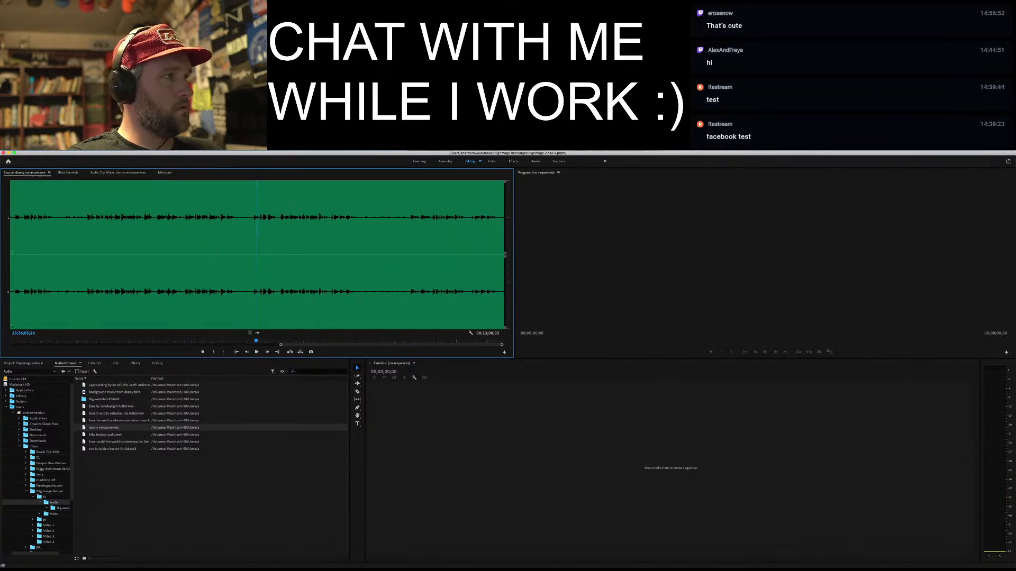
{"action": "key", "text": "shift+Left"}
{"action": "key", "text": "shift+Left"}
{"action": "key", "text": "shift+Left"}
{"action": "key", "text": "shift+Left"}
{"action": "key", "text": "shift+Left"}
{"action": "key", "text": "shift+Left"}
{"action": "key", "text": "shift+Left"}
{"action": "key", "text": "shift+Left"}
{"action": "key", "text": "shift+Left"}
{"action": "key", "text": "shift+Left"}
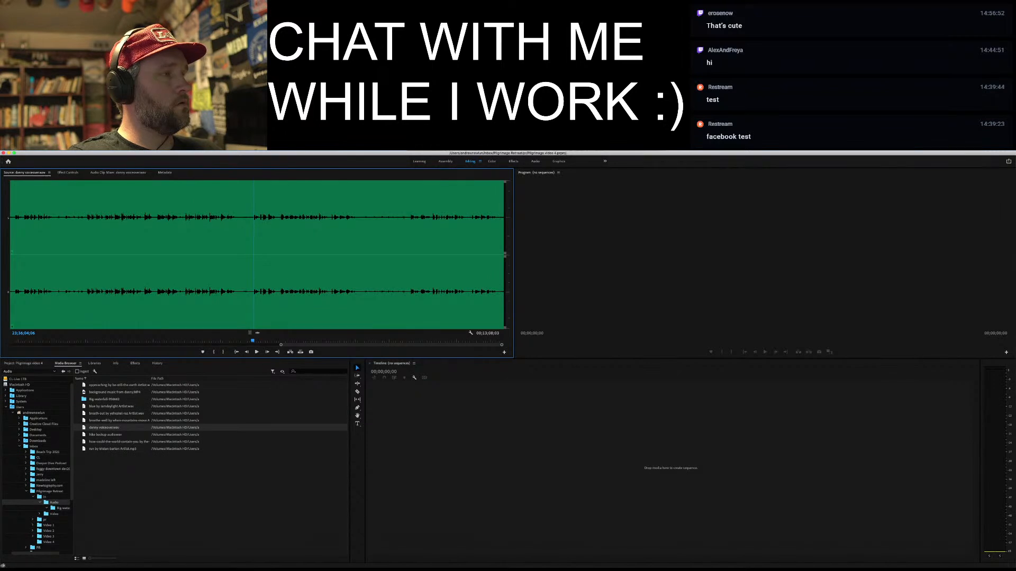
{"action": "key", "text": "space"}
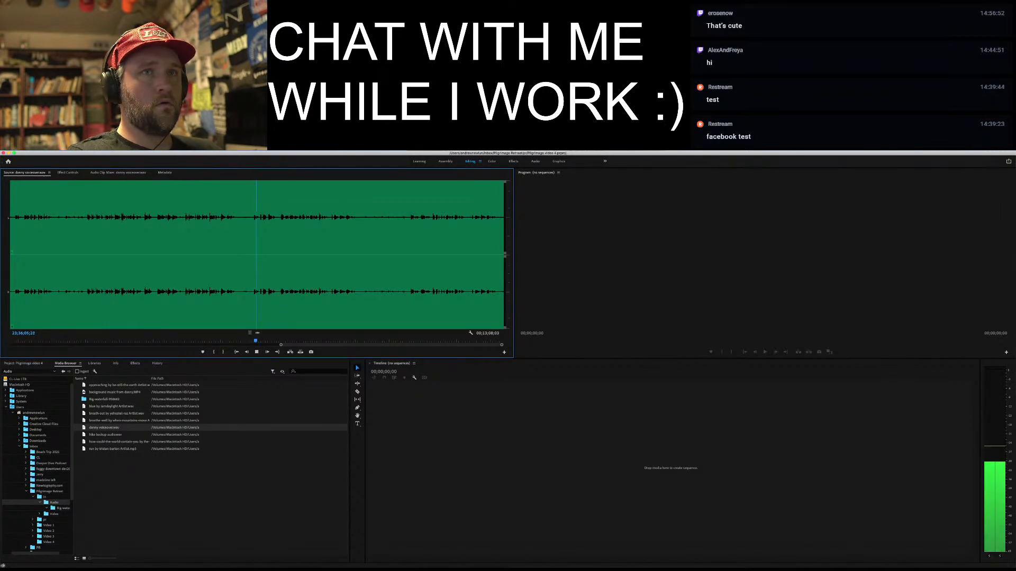
{"action": "key", "text": "Escape"}
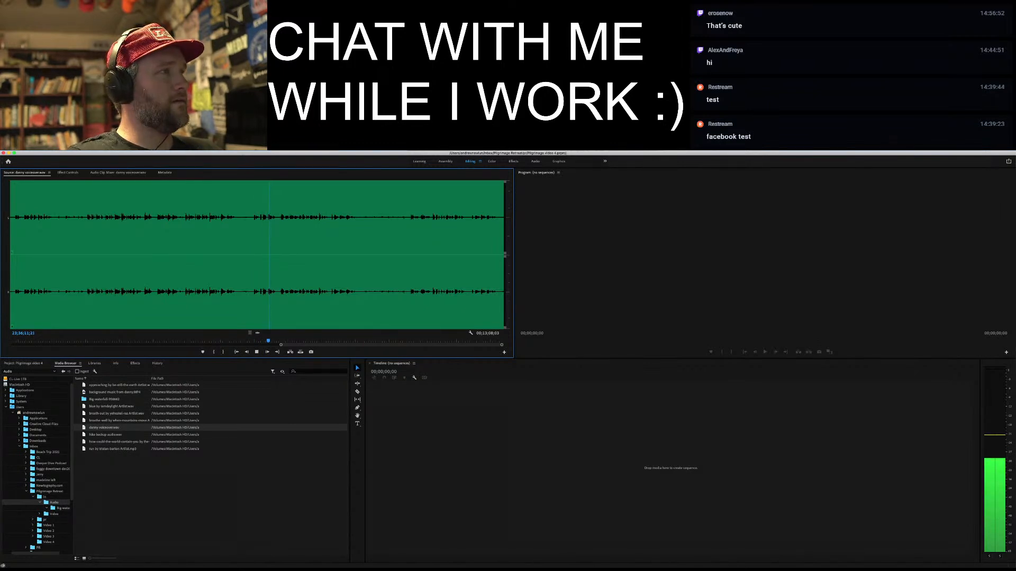
{"action": "key", "text": "space"}
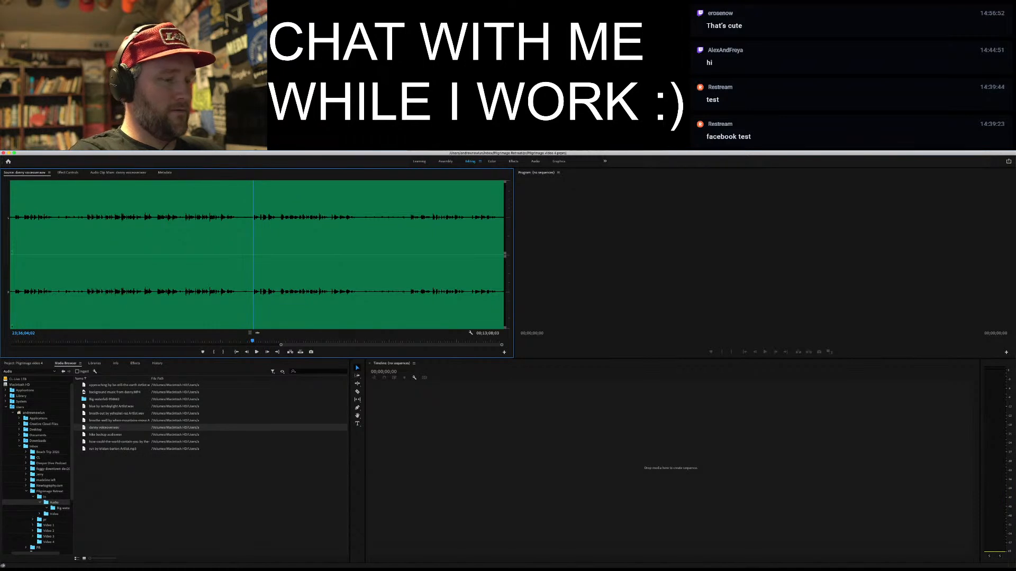
{"action": "key", "text": "i"}
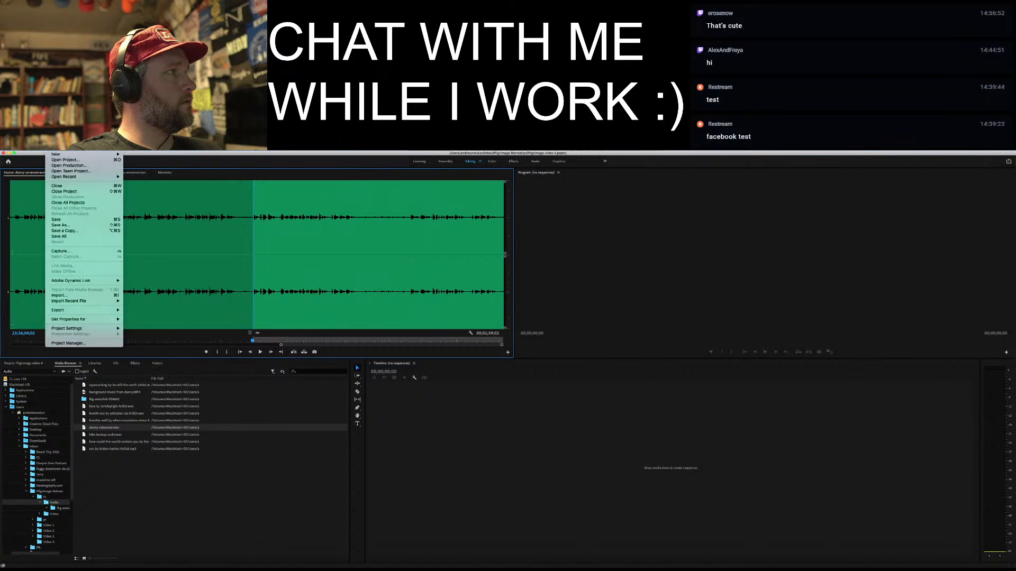
Create a 1080p sequence named "1080 24" and place the marked voiceover audio at the start of its first audio track
{"action": "mouse_move", "coordinate": [85, 154]}
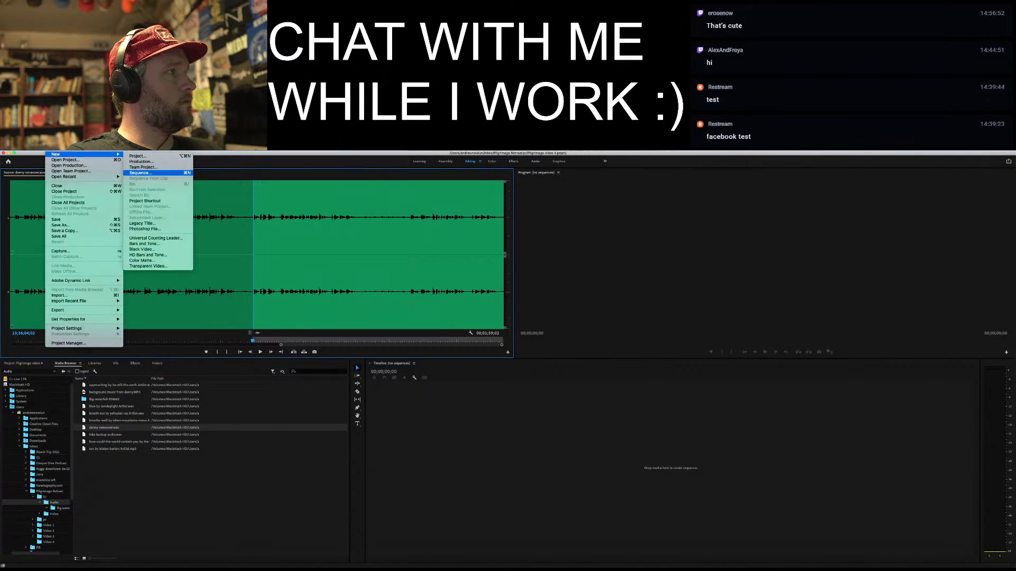
{"action": "left_click", "coordinate": [140, 173]}
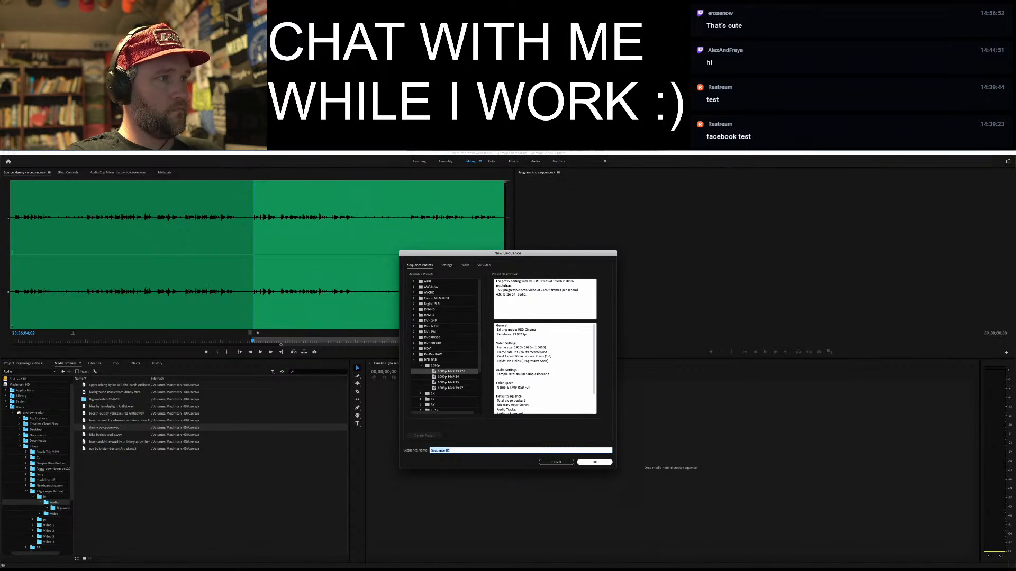
{"action": "left_click", "coordinate": [450, 450]}
{"action": "key", "text": "BackSpace"}
{"action": "key", "text": "BackSpace"}
{"action": "key", "text": "BackSpace"}
{"action": "key", "text": "BackSpace"}
{"action": "key", "text": "BackSpace"}
{"action": "key", "text": "BackSpace"}
{"action": "key", "text": "BackSpace"}
{"action": "key", "text": "BackSpace"}
{"action": "key", "text": "BackSpace"}
{"action": "type", "text": "1080 24"}
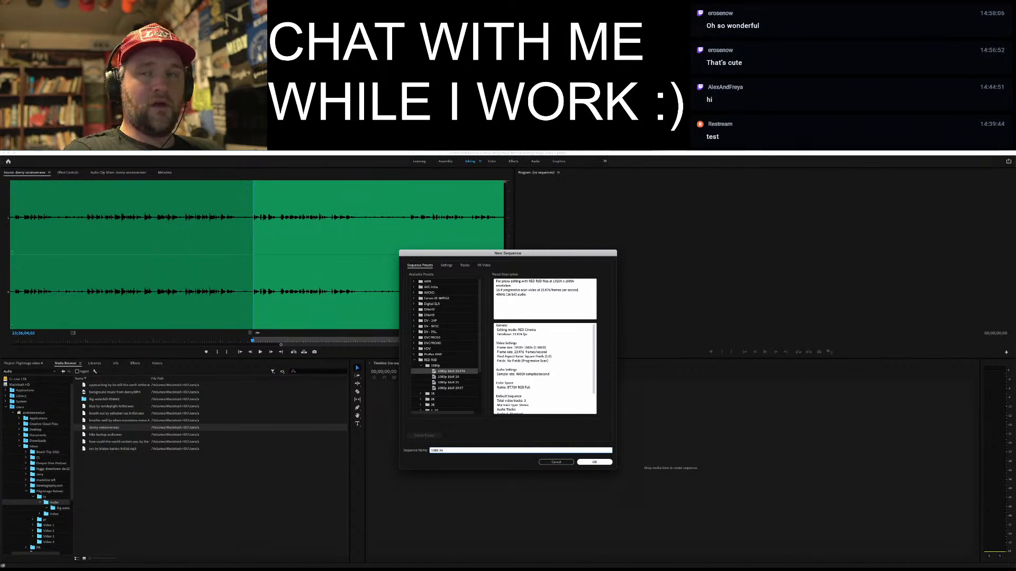
{"action": "key", "text": "Return"}
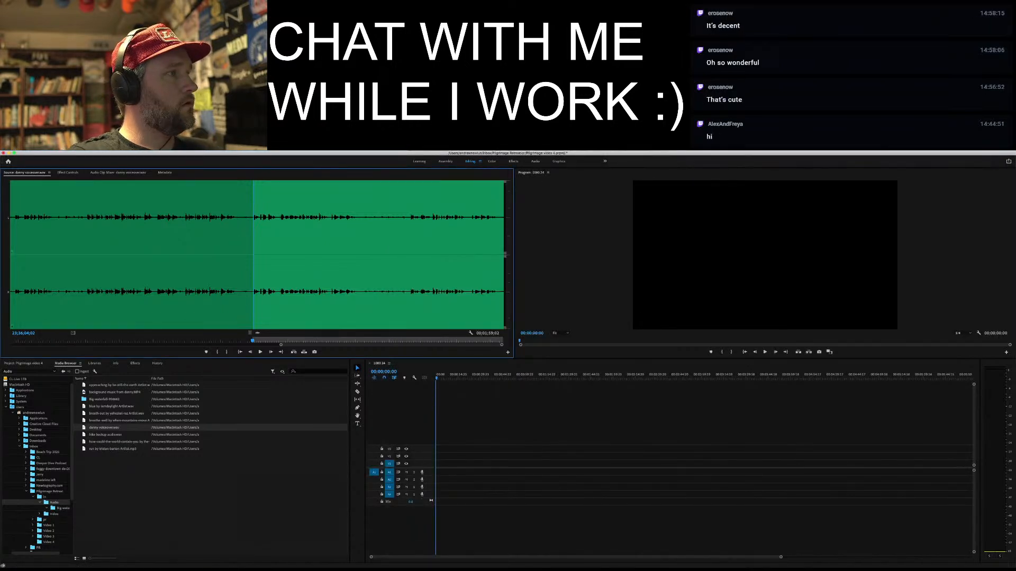
{"action": "left_click_drag", "start_coordinate": [258, 333], "coordinate": [440, 471]}
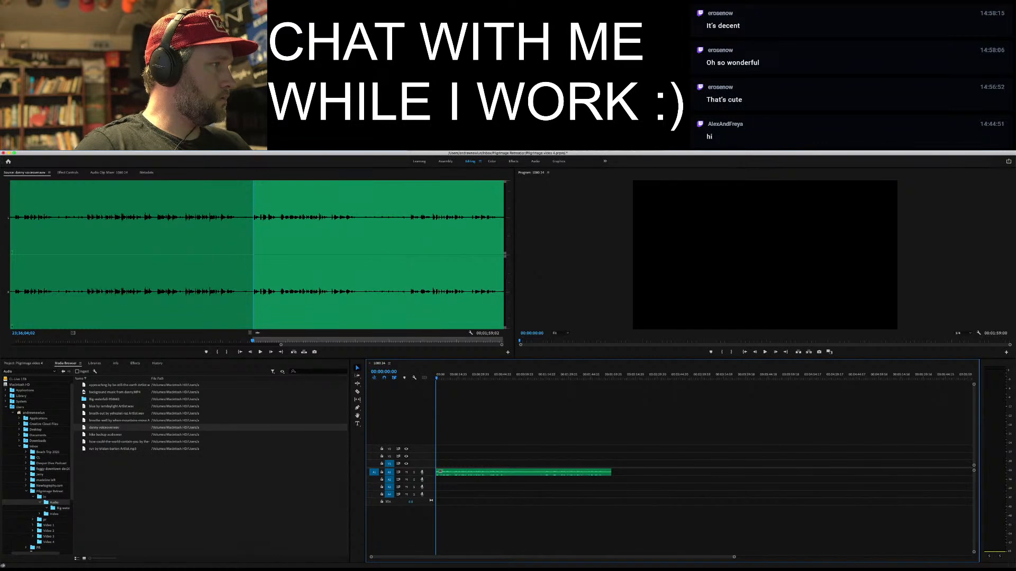
Preview the "breathe well" and "how could the world contain you" music files from the Audio folder in the Source monitor
{"action": "left_click", "coordinate": [119, 420]}
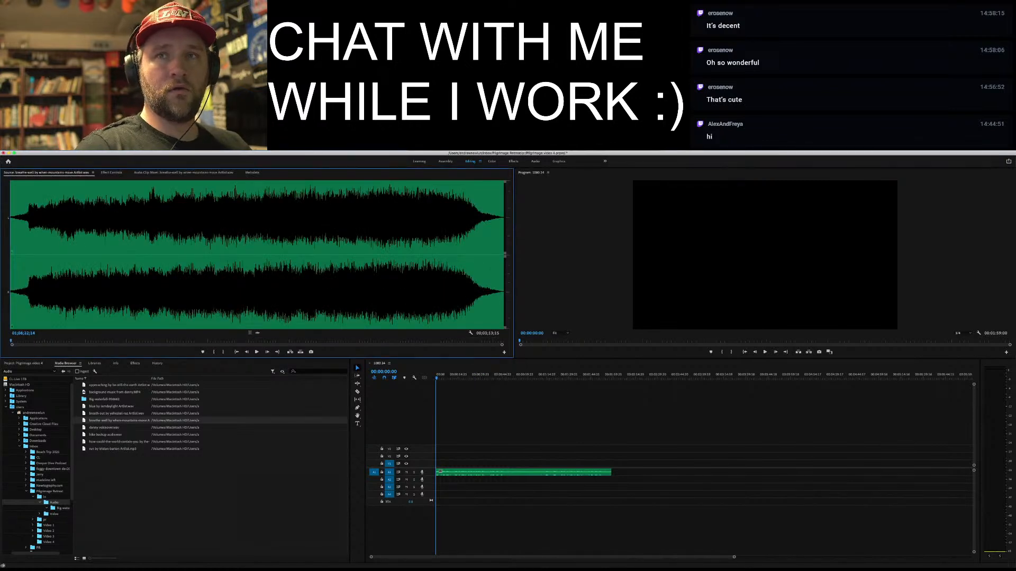
{"action": "key", "text": "space"}
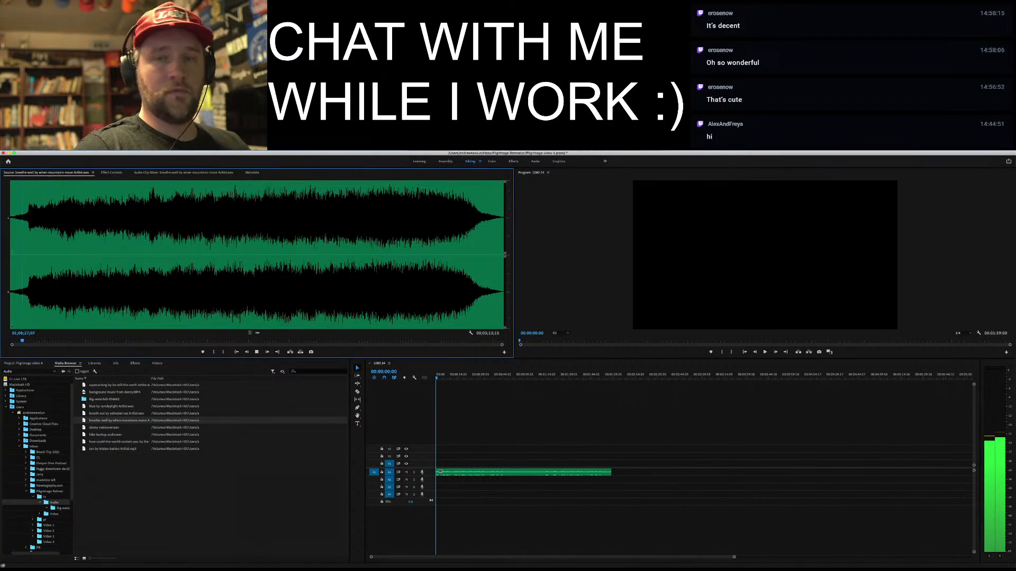
{"action": "double_click", "coordinate": [119, 441]}
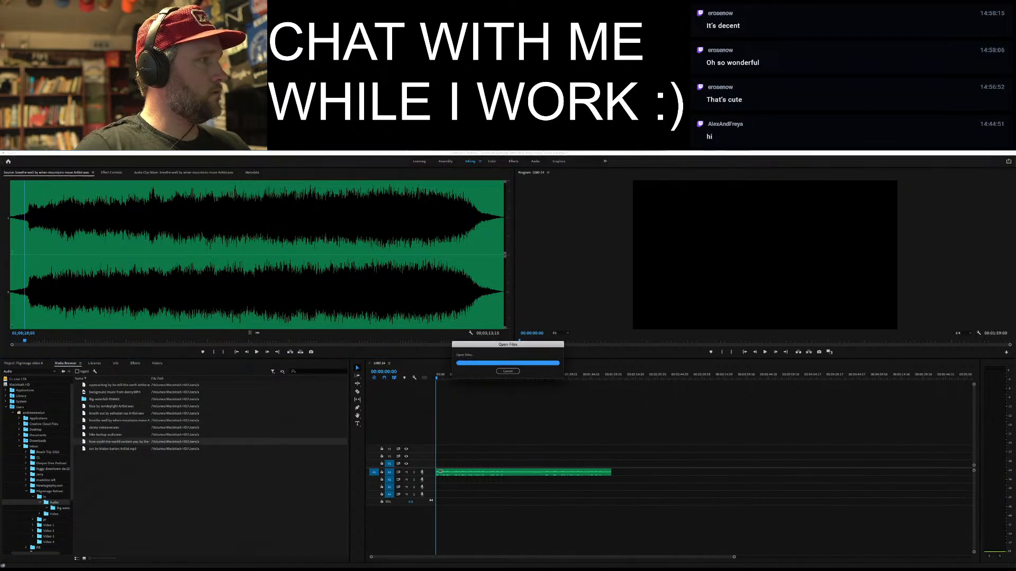
{"action": "key", "text": "space"}
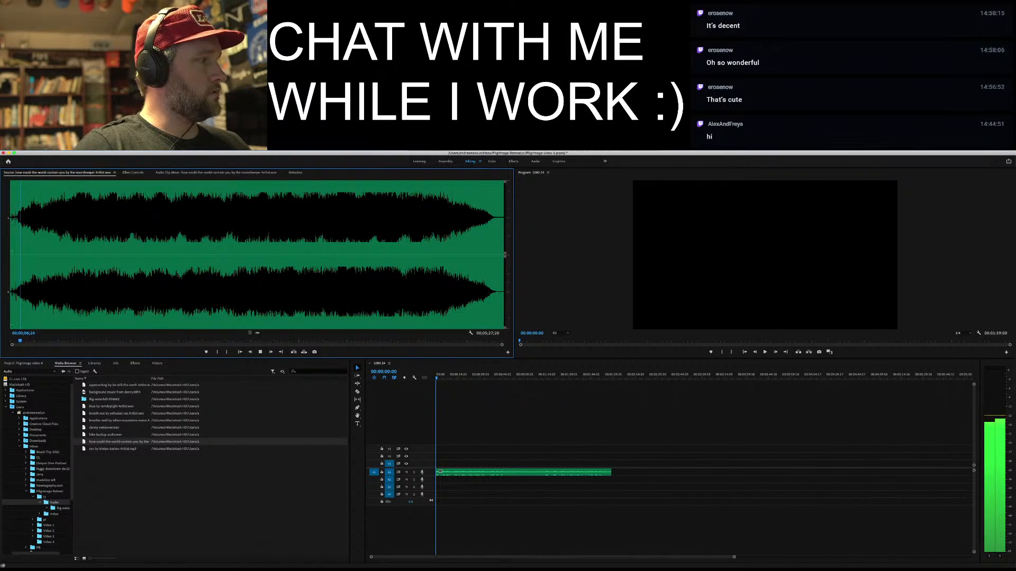
Load "Hazy Evenings" from the Video 4 folder in the Source monitor and listen to its start and middle
{"action": "left_click", "coordinate": [48, 542]}
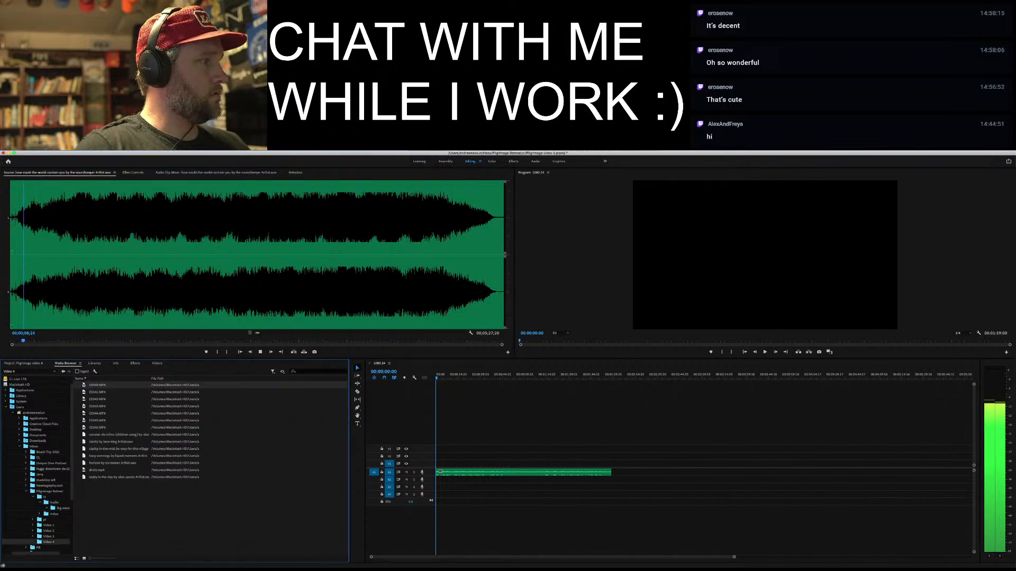
{"action": "double_click", "coordinate": [118, 456]}
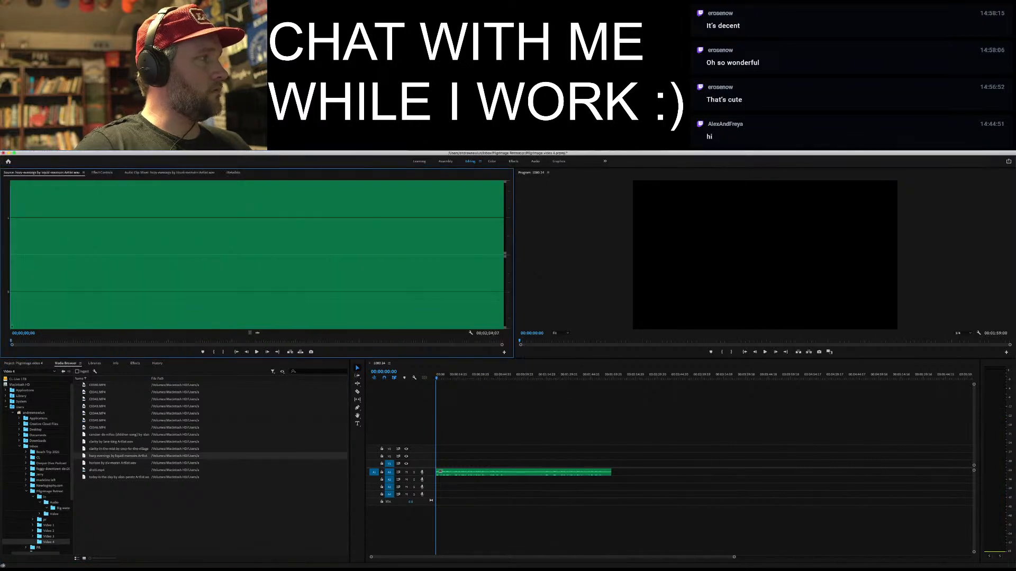
{"action": "key", "text": "space"}
{"action": "left_click", "coordinate": [224, 340]}
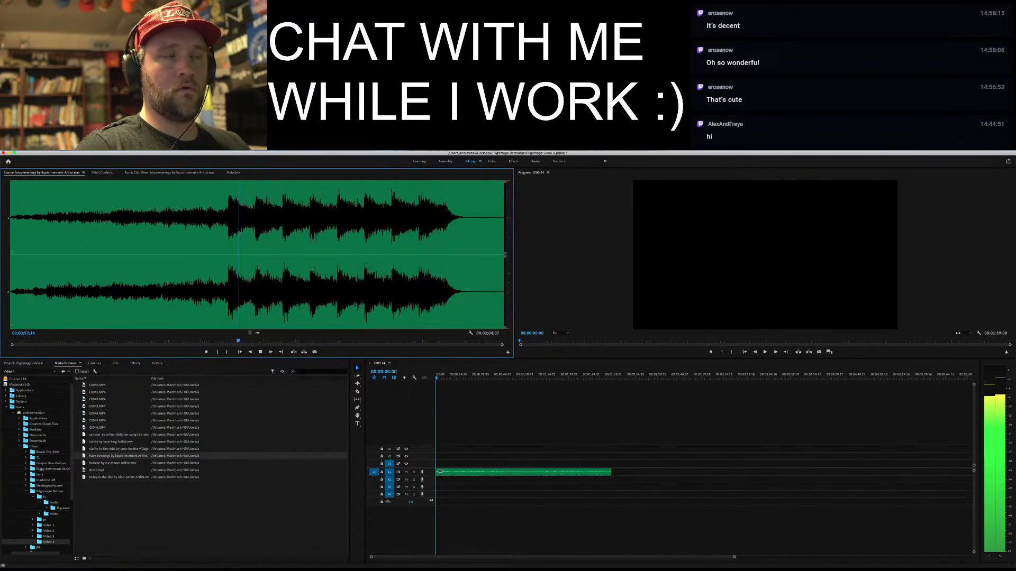
{"action": "key", "text": "space"}
Add "Hazy Evenings" to the sequence, placing it at the start of the first audio track with the voiceover moved further along the second track
{"action": "left_click_drag", "start_coordinate": [257, 333], "coordinate": [402, 503]}
{"action": "left_click_drag", "start_coordinate": [466, 475], "coordinate": [683, 491]}
{"action": "left_click_drag", "start_coordinate": [579, 494], "coordinate": [579, 475]}
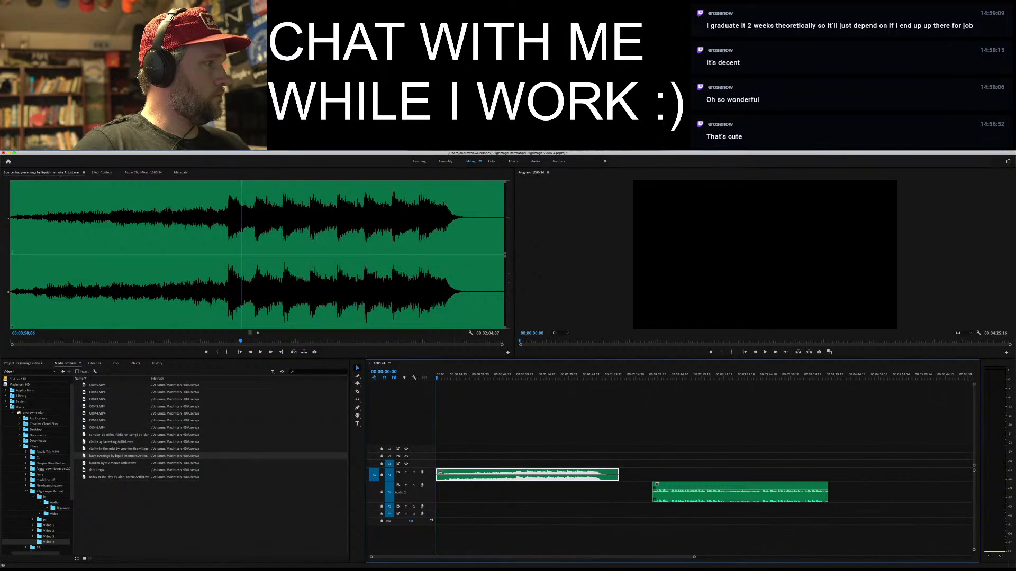
Reload the voiceover WAV from the Audio folder in the Source monitor and delete its clip from the sequence's second audio track
{"action": "left_click", "coordinate": [54, 502]}
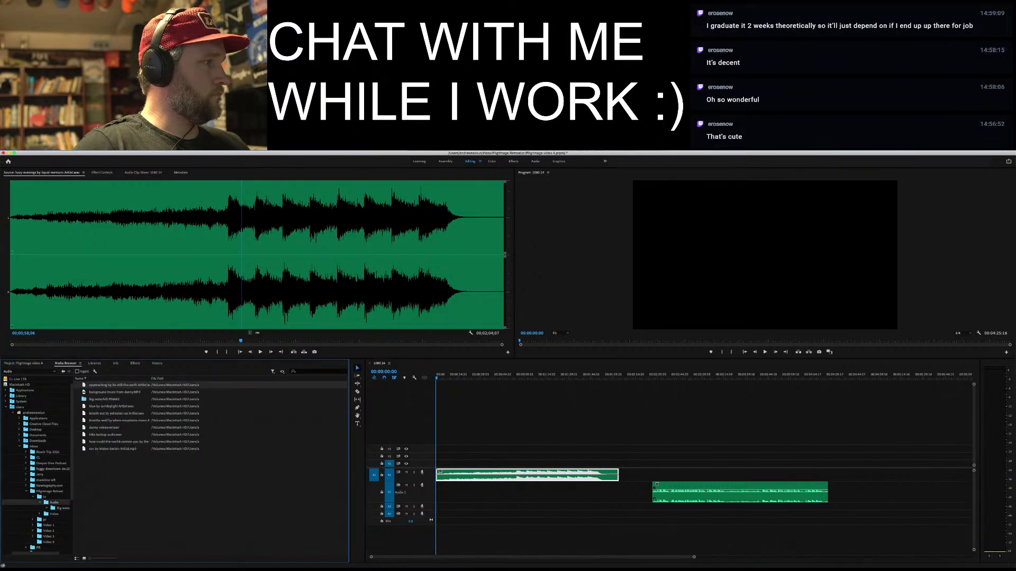
{"action": "double_click", "coordinate": [105, 428]}
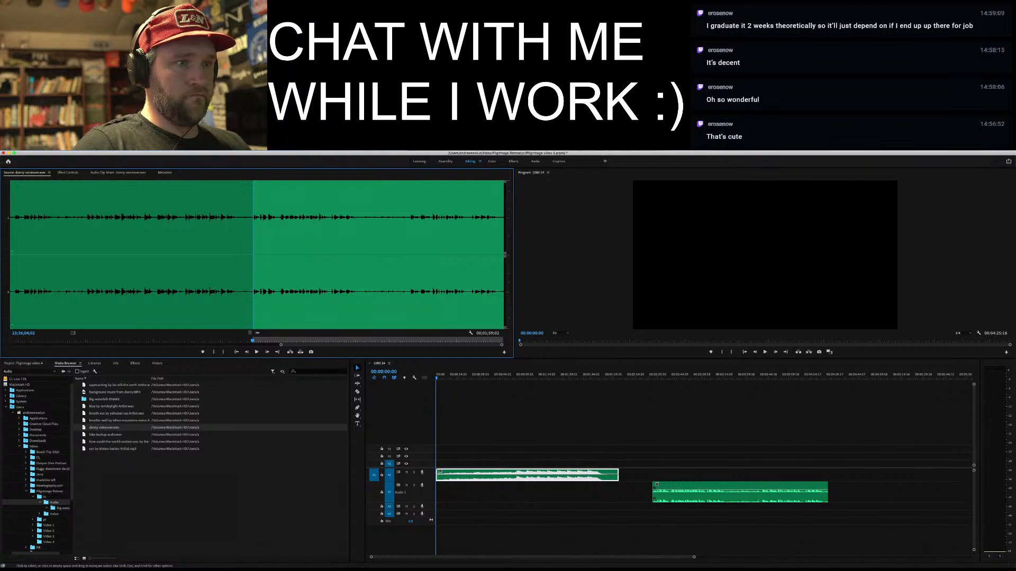
{"action": "left_click", "coordinate": [741, 491]}
{"action": "key", "text": "Delete"}
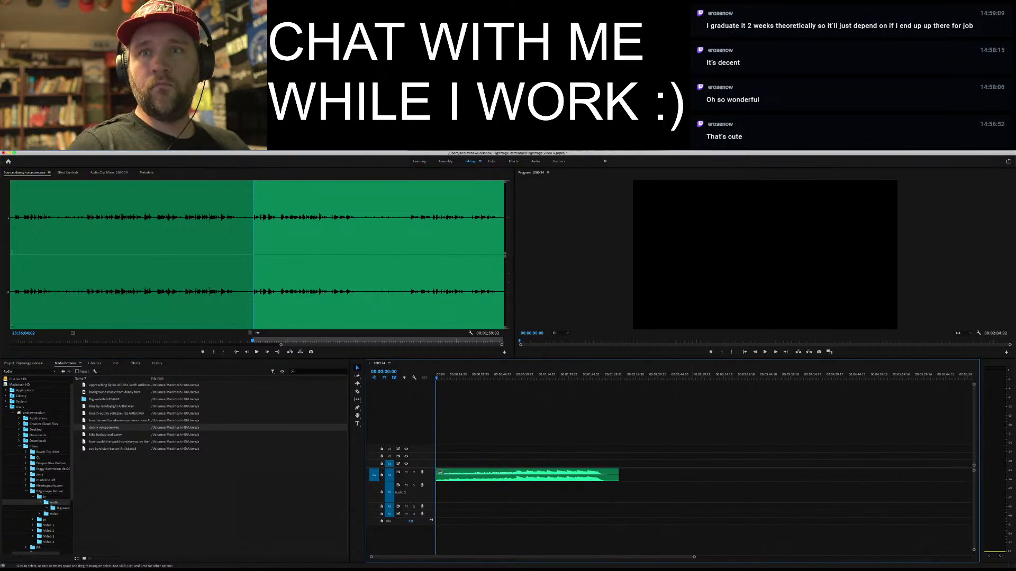
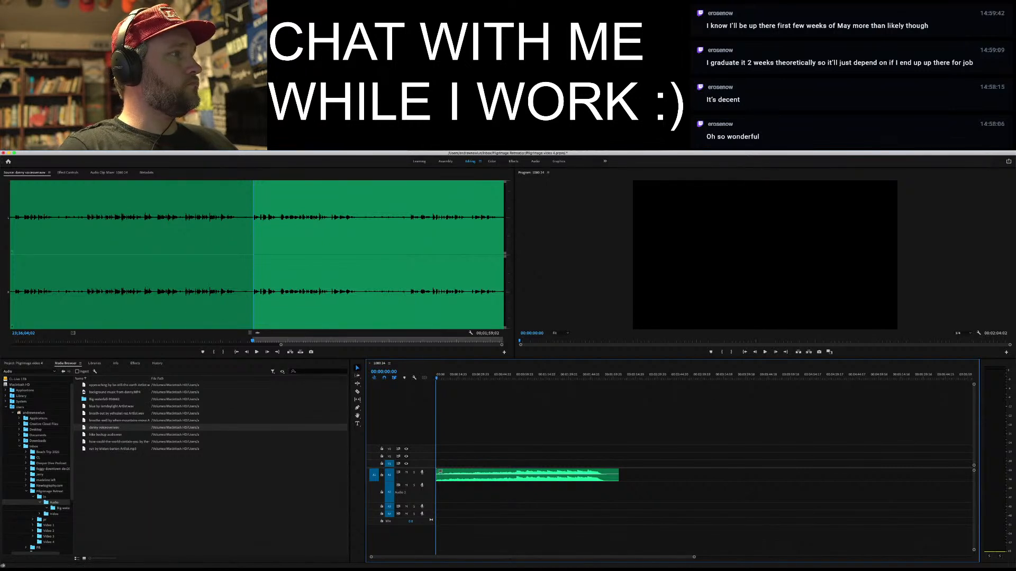
Play the opening of the music in the sequence, and listen to the voiceover from near its In point in the Source monitor
{"action": "key", "text": "space"}
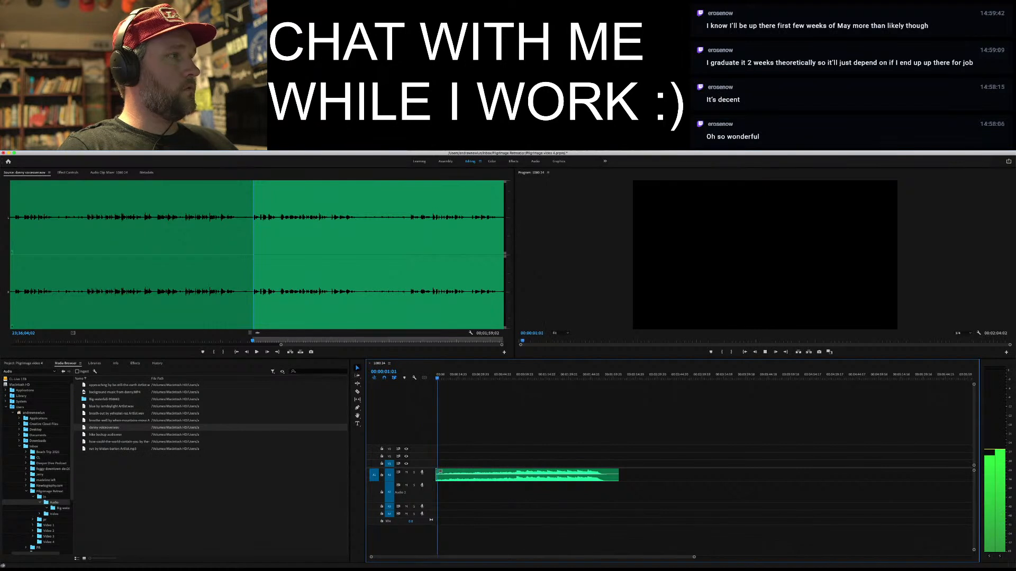
{"action": "left_click", "coordinate": [255, 340]}
{"action": "key", "text": "space"}
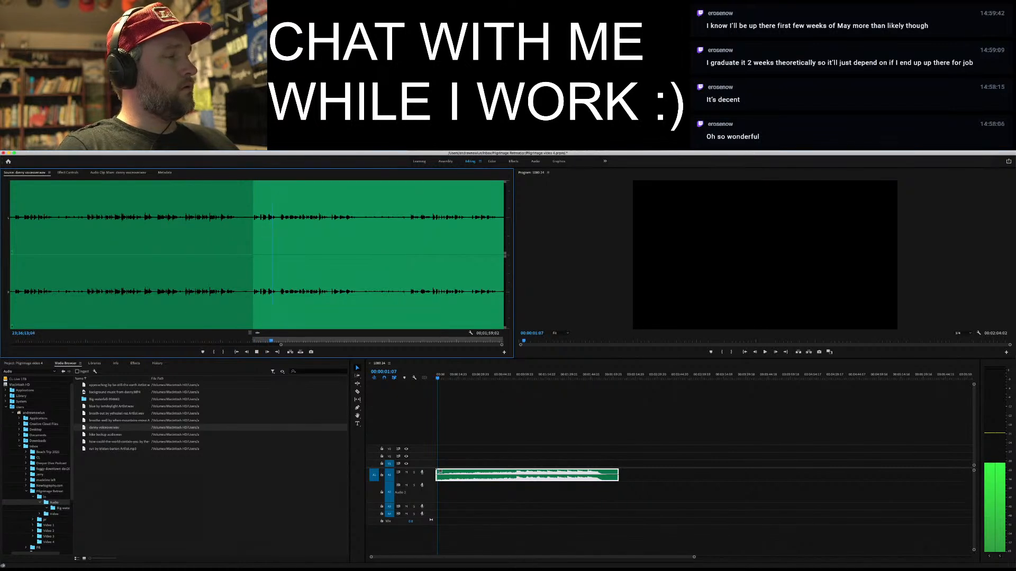
Mark an Out point after the voiceover's first line, check it against the script, and place the excerpt on the second audio track slightly after the music starts
{"action": "key", "text": "space"}
{"action": "key", "text": "o"}
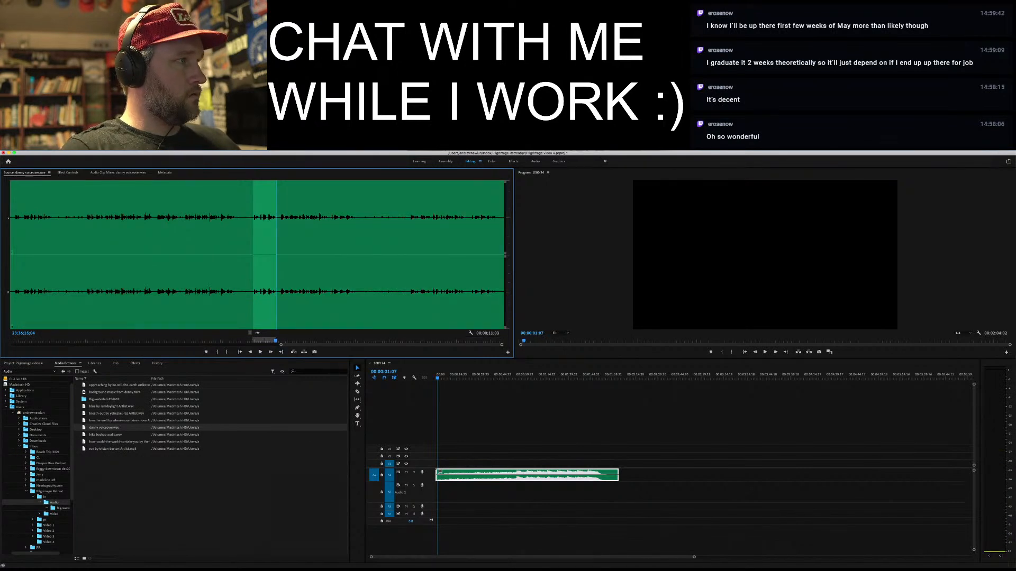
{"action": "left_click_drag", "start_coordinate": [257, 333], "coordinate": [455, 492]}
{"action": "left_click_drag", "start_coordinate": [440, 471], "coordinate": [442, 484]}
{"action": "key", "text": "ctrl+Left"}
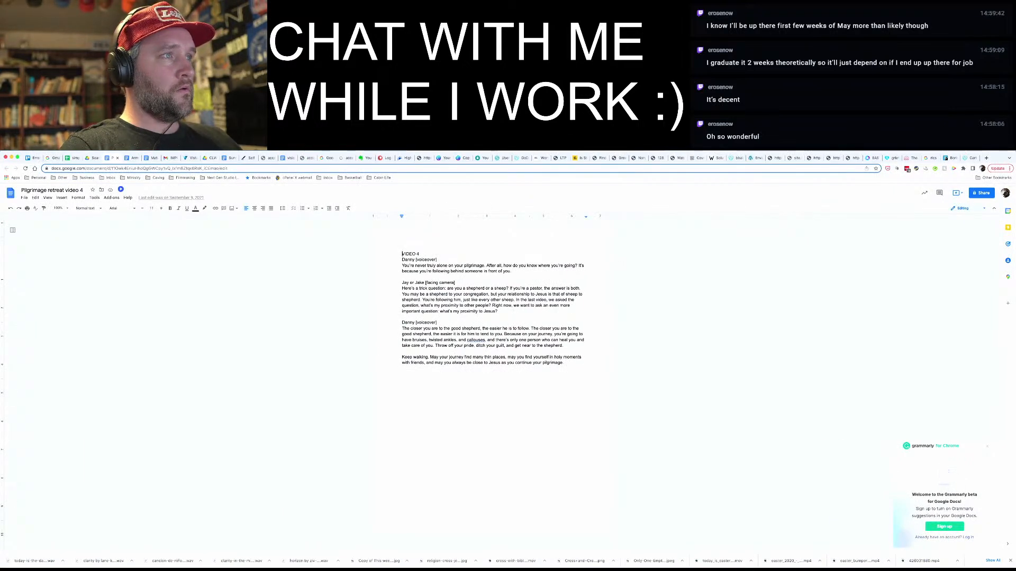
{"action": "key", "text": "ctrl+Right"}
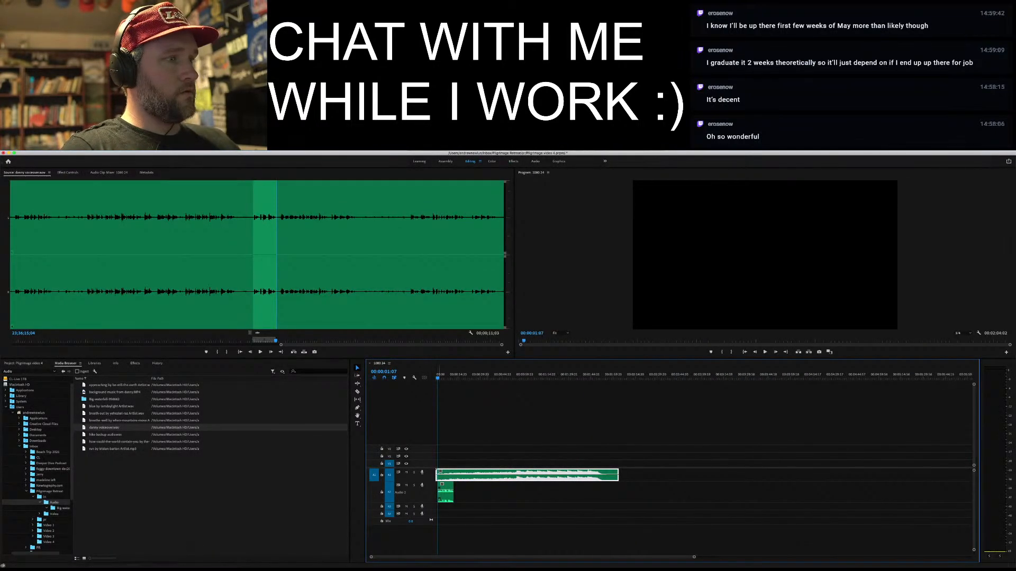
{"action": "left_click_drag", "start_coordinate": [445, 493], "coordinate": [457, 492]}
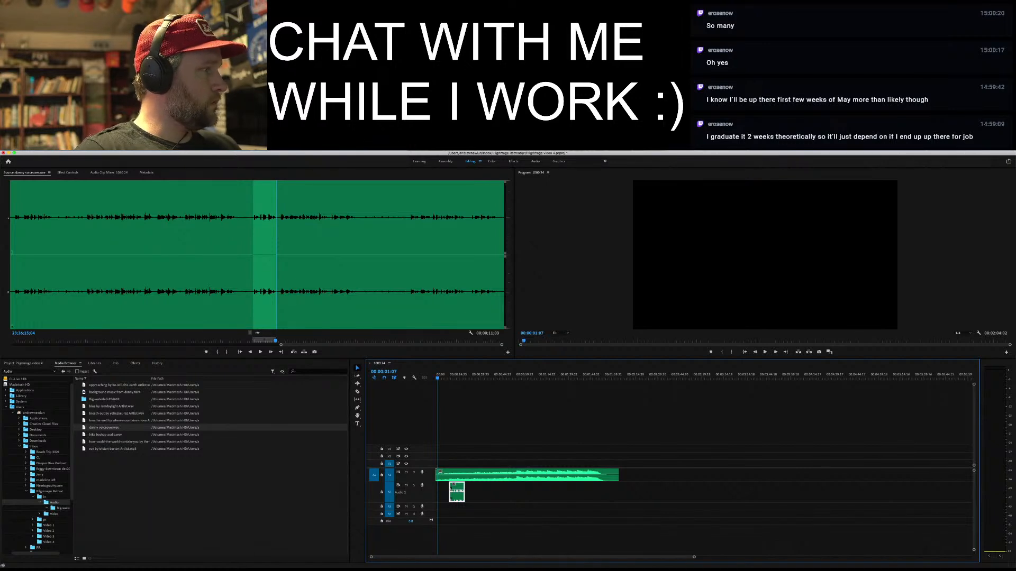
Open the Video 4 folder and skim its first three MP4 clips in the Source monitor
{"action": "left_click", "coordinate": [48, 541]}
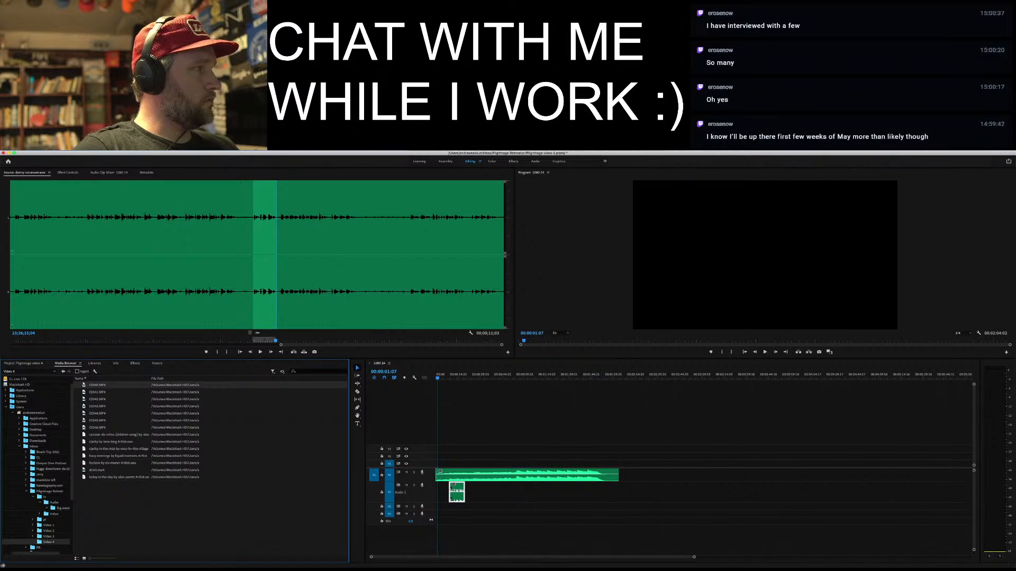
{"action": "double_click", "coordinate": [97, 385]}
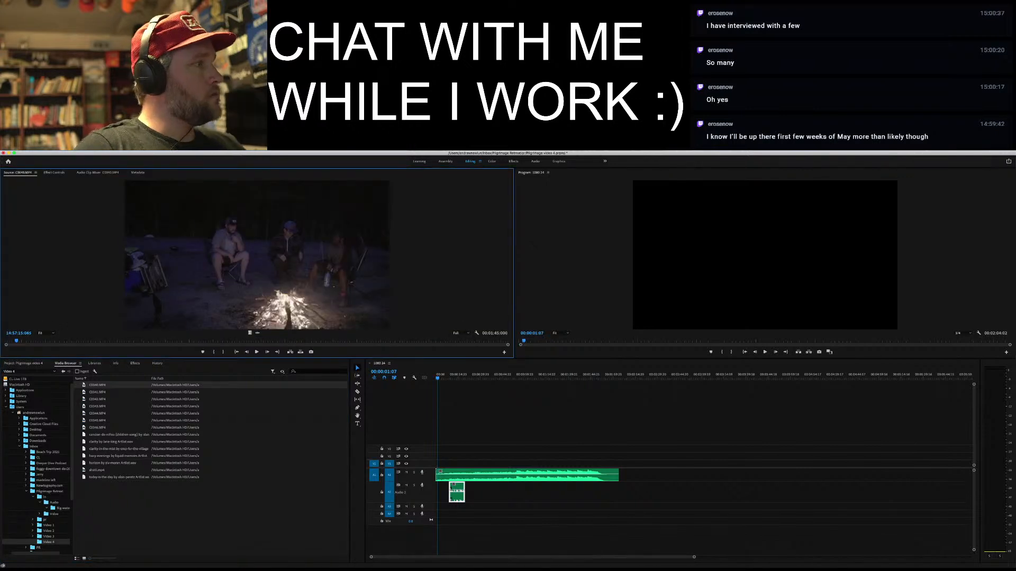
{"action": "mouse_move", "coordinate": [16, 340]}
{"action": "left_mouse_down"}
{"action": "mouse_move", "coordinate": [500, 341]}
{"action": "mouse_move", "coordinate": [9, 341]}
{"action": "mouse_move", "coordinate": [18, 341]}
{"action": "left_mouse_up"}
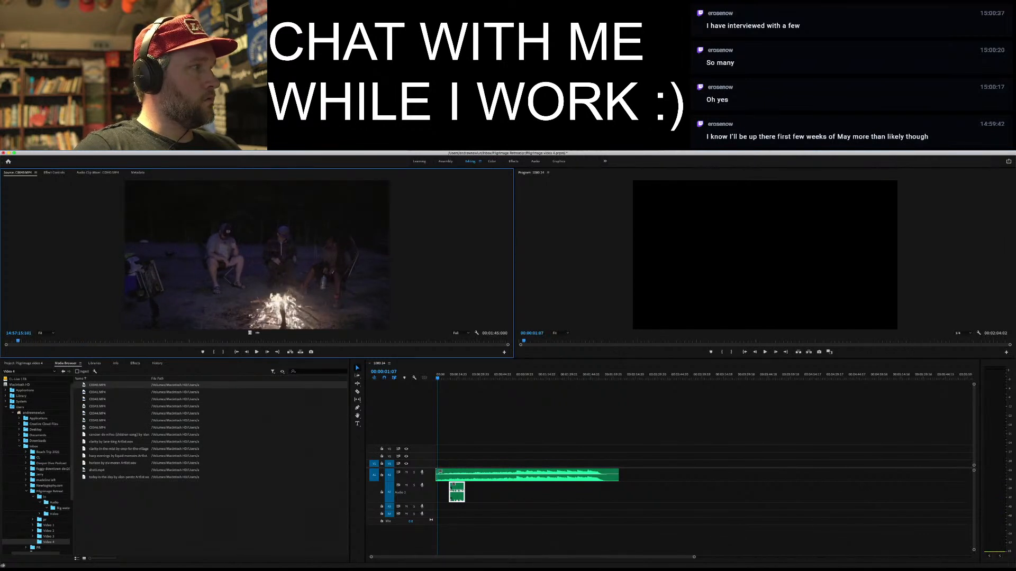
{"action": "double_click", "coordinate": [97, 392]}
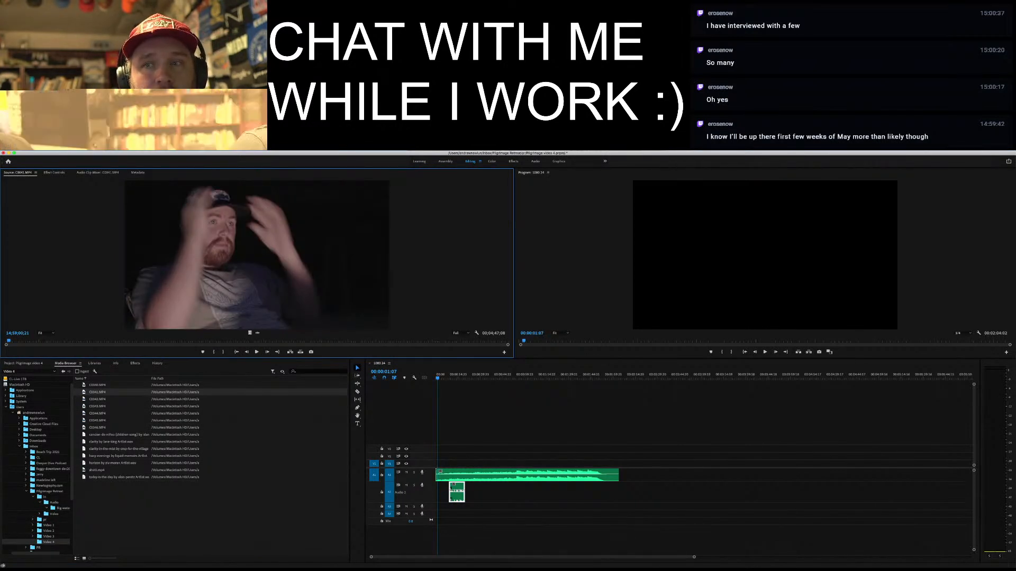
{"action": "left_click_drag", "start_coordinate": [9, 341], "coordinate": [347, 340]}
{"action": "double_click", "coordinate": [97, 399]}
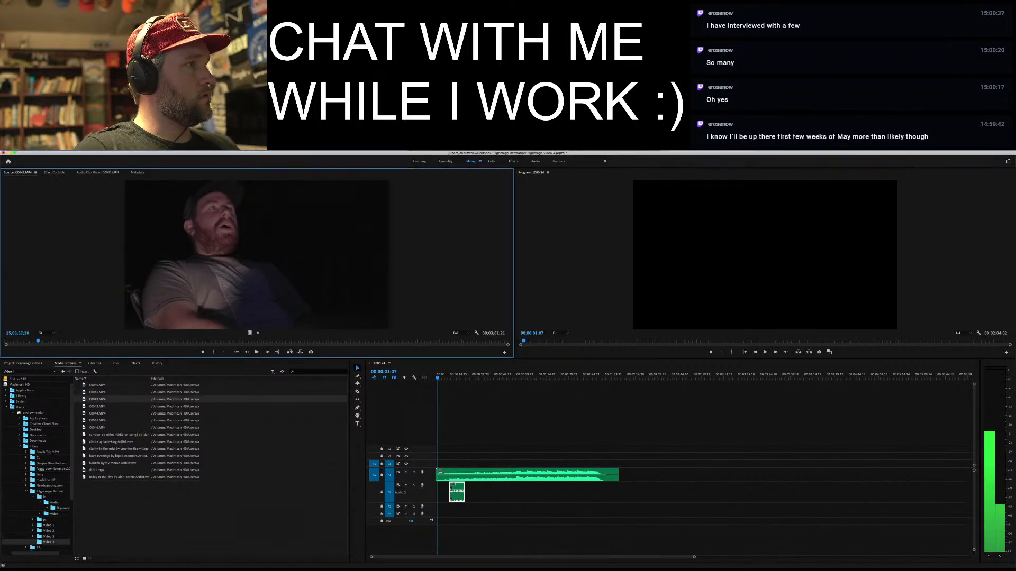
{"action": "left_click_drag", "start_coordinate": [43, 341], "coordinate": [460, 340]}
{"action": "key", "text": "shift+8"}
Play parts of the fourth MP4 clip, review the third one again, and compare the spoken lines with the script document
{"action": "double_click", "coordinate": [97, 407]}
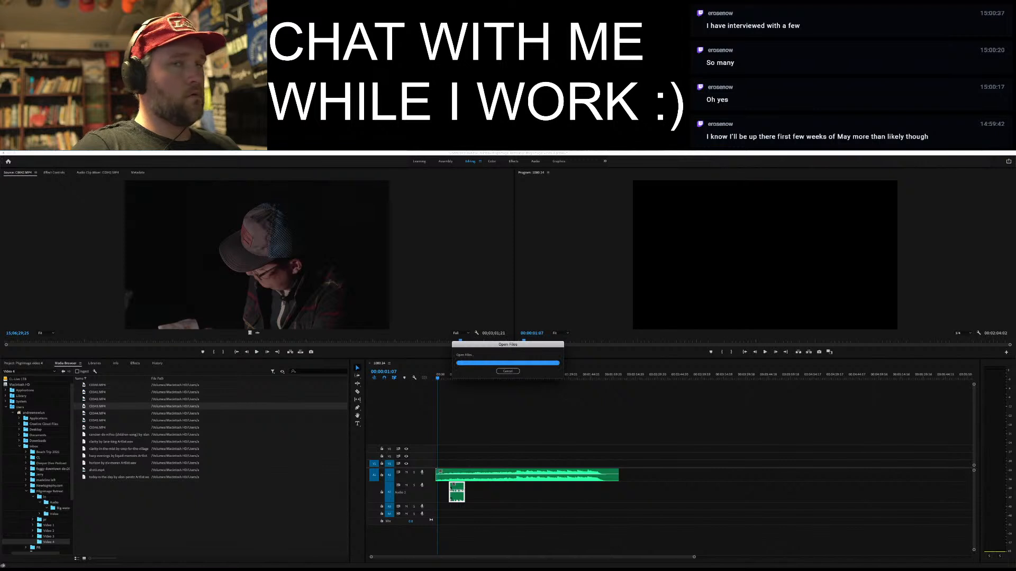
{"action": "mouse_move", "coordinate": [18, 341]}
{"action": "left_mouse_down"}
{"action": "mouse_move", "coordinate": [363, 341]}
{"action": "mouse_move", "coordinate": [6, 340]}
{"action": "left_mouse_up"}
{"action": "key", "text": "space"}
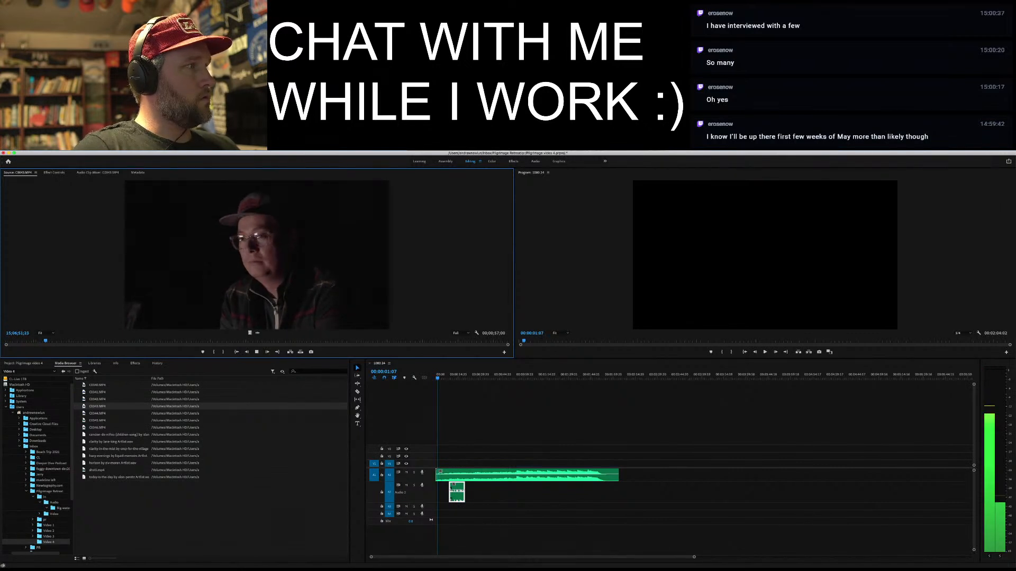
{"action": "left_click", "coordinate": [152, 341]}
{"action": "key", "text": "space"}
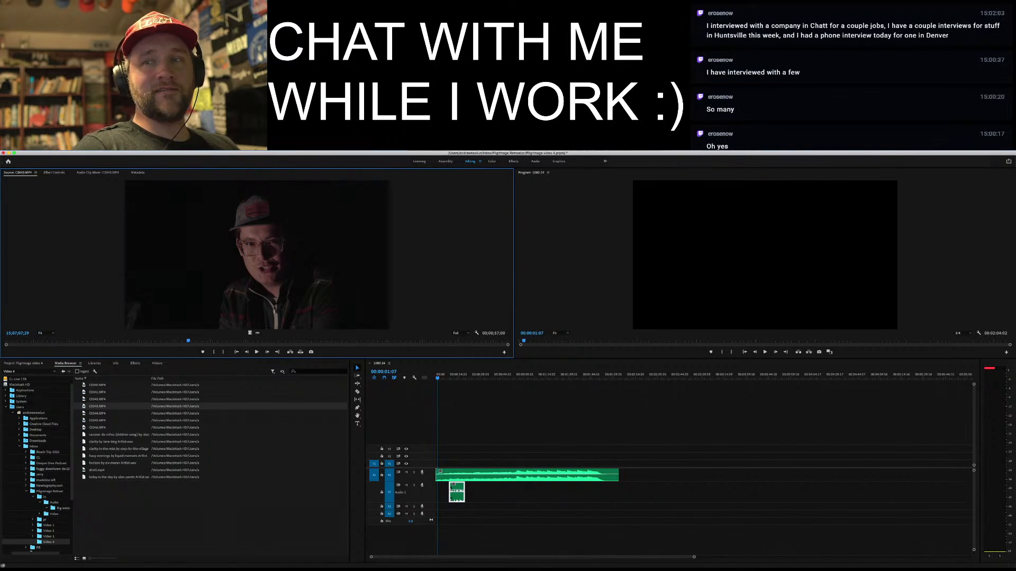
{"action": "double_click", "coordinate": [97, 399]}
{"action": "mouse_move", "coordinate": [42, 341]}
{"action": "left_mouse_down"}
{"action": "mouse_move", "coordinate": [16, 341]}
{"action": "mouse_move", "coordinate": [51, 341]}
{"action": "left_mouse_up"}
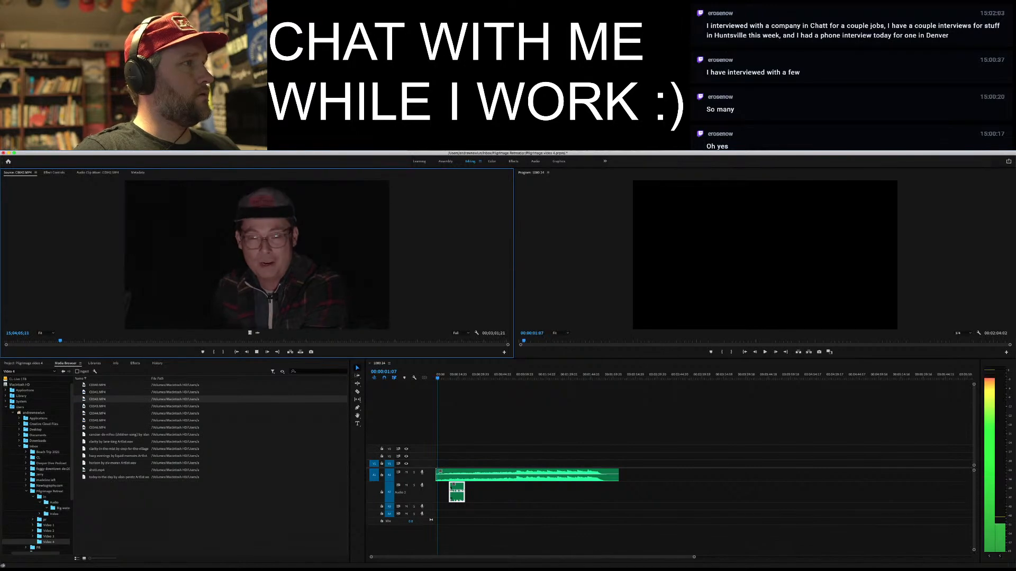
{"action": "key", "text": "space"}
{"action": "key", "text": "ctrl+Left"}
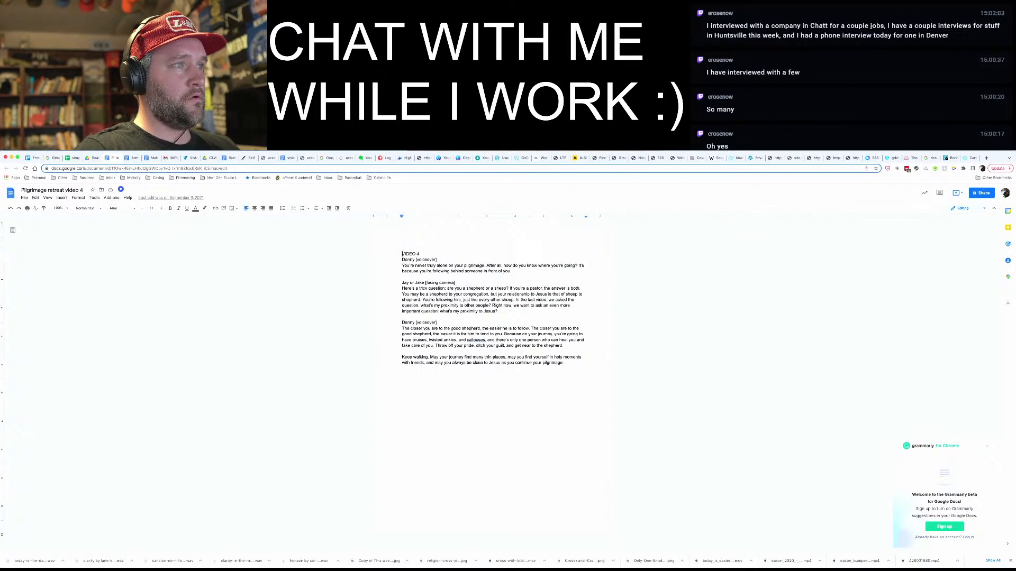
{"action": "key", "text": "ctrl+Right"}
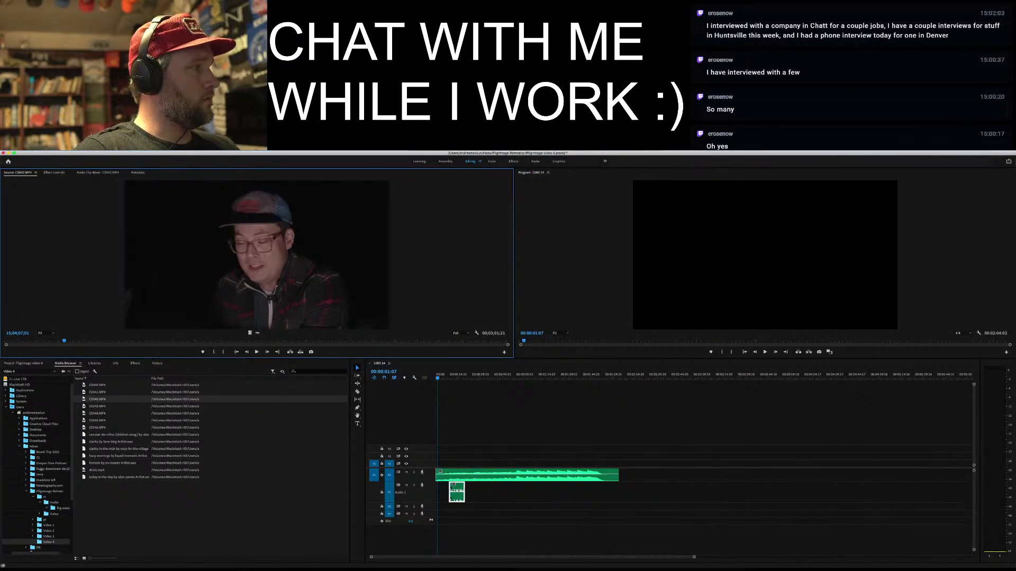
Skim the fifth, sixth and seventh MP4 clips of the Video 4 folder in the Source monitor
{"action": "double_click", "coordinate": [97, 413]}
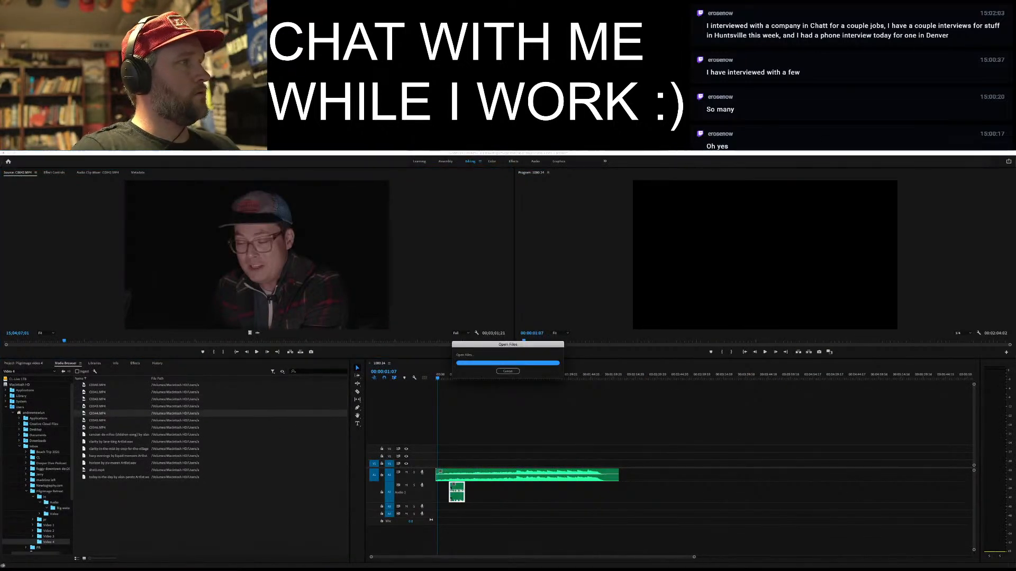
{"action": "left_click_drag", "start_coordinate": [134, 341], "coordinate": [69, 341]}
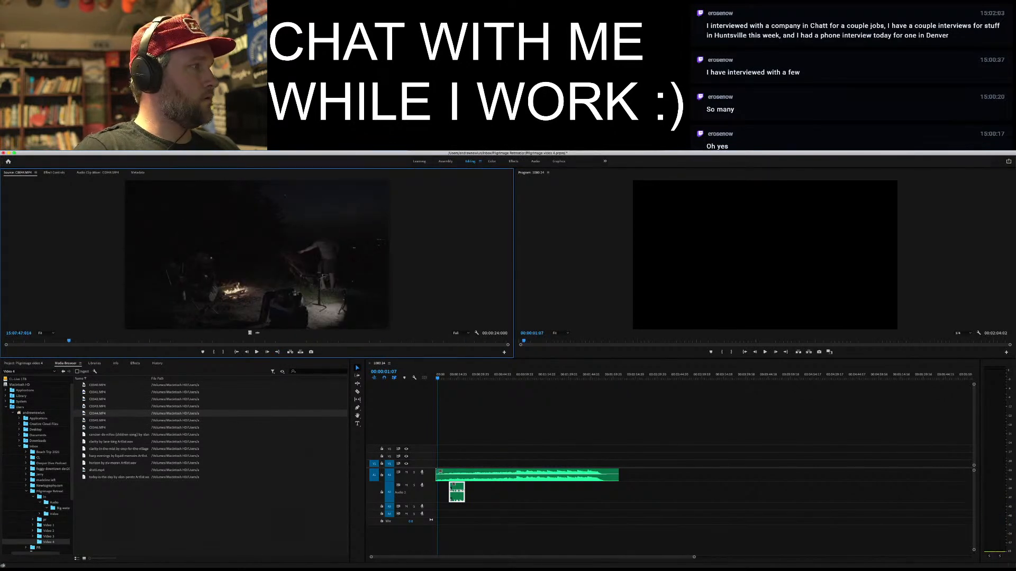
{"action": "double_click", "coordinate": [97, 420]}
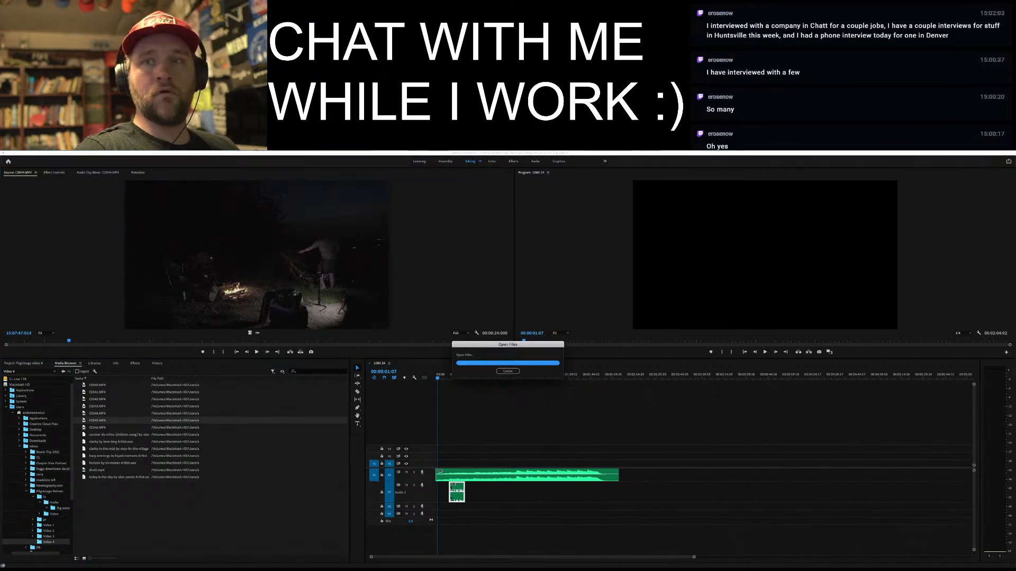
{"action": "left_click_drag", "start_coordinate": [40, 340], "coordinate": [251, 340]}
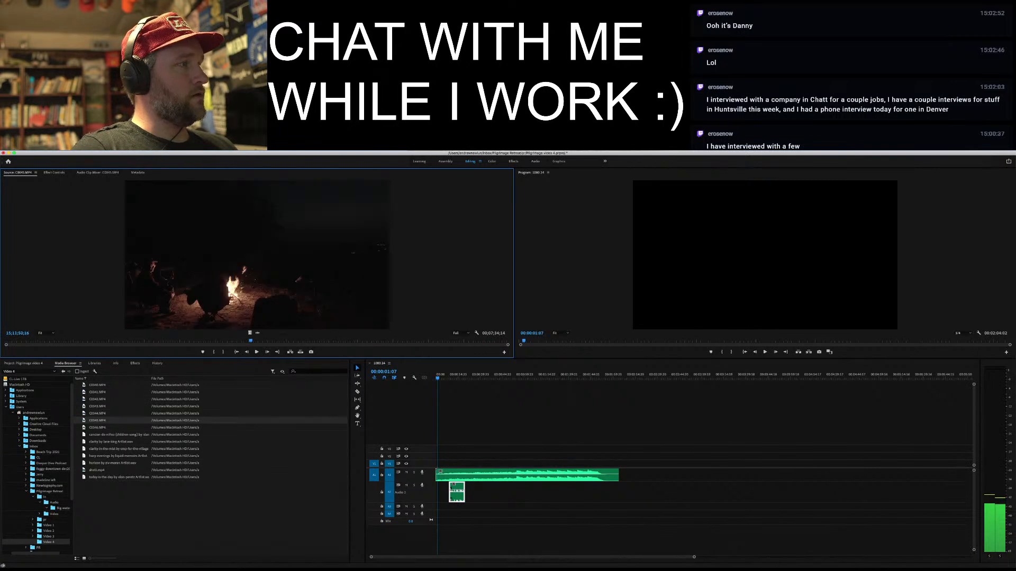
{"action": "double_click", "coordinate": [97, 427]}
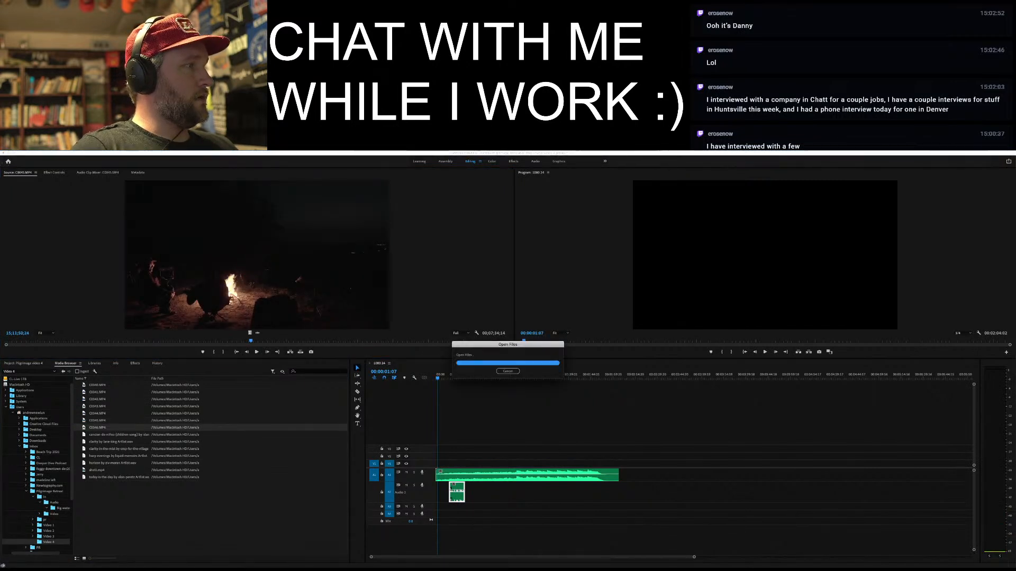
{"action": "left_click_drag", "start_coordinate": [5, 341], "coordinate": [147, 341]}
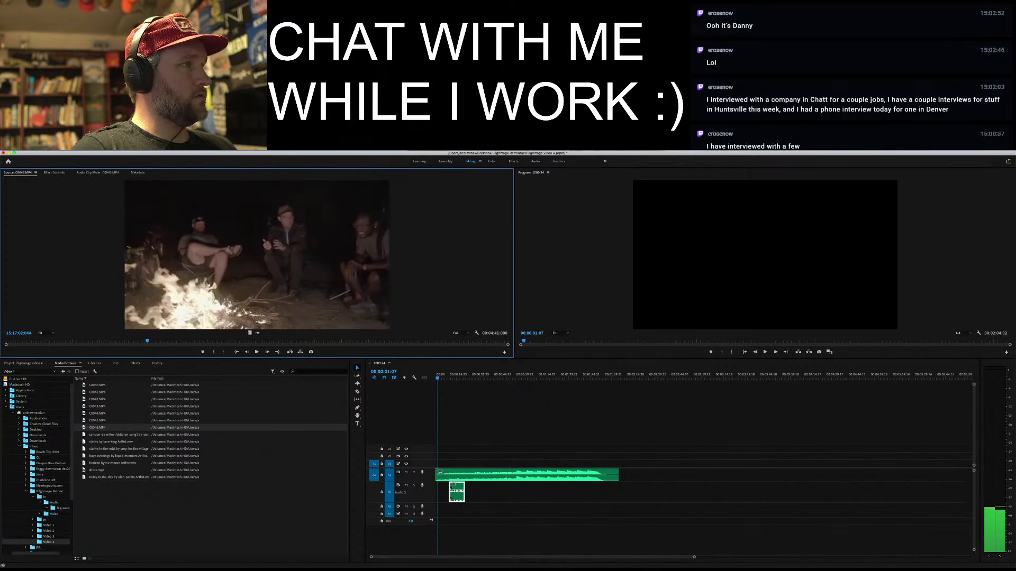
Play the last MP4 clip forward and backward around its middle to examine the campfire conversation shots
{"action": "key", "text": "space"}
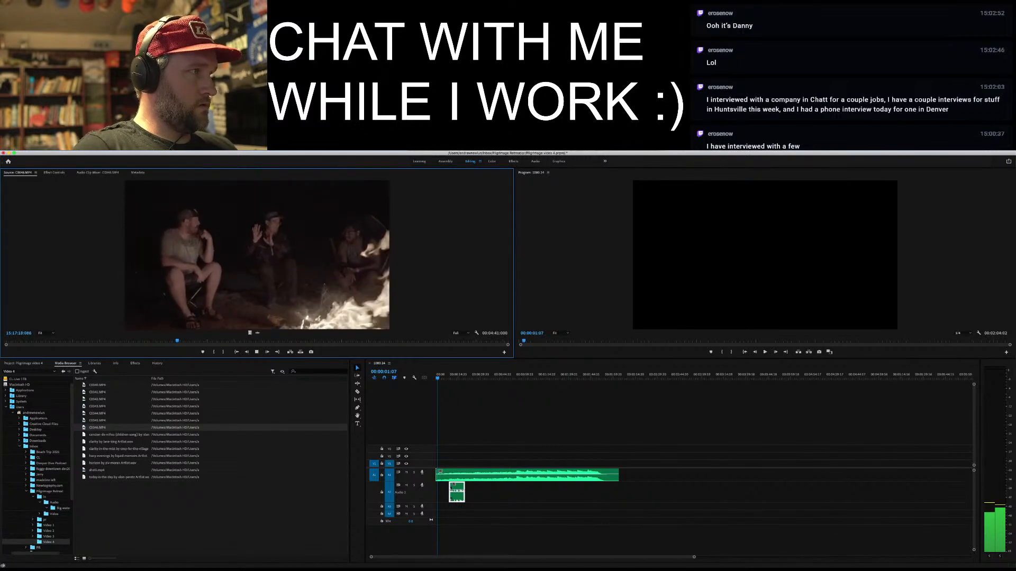
{"action": "key", "text": "l"}
{"action": "key", "text": "l"}
{"action": "key", "text": "l"}
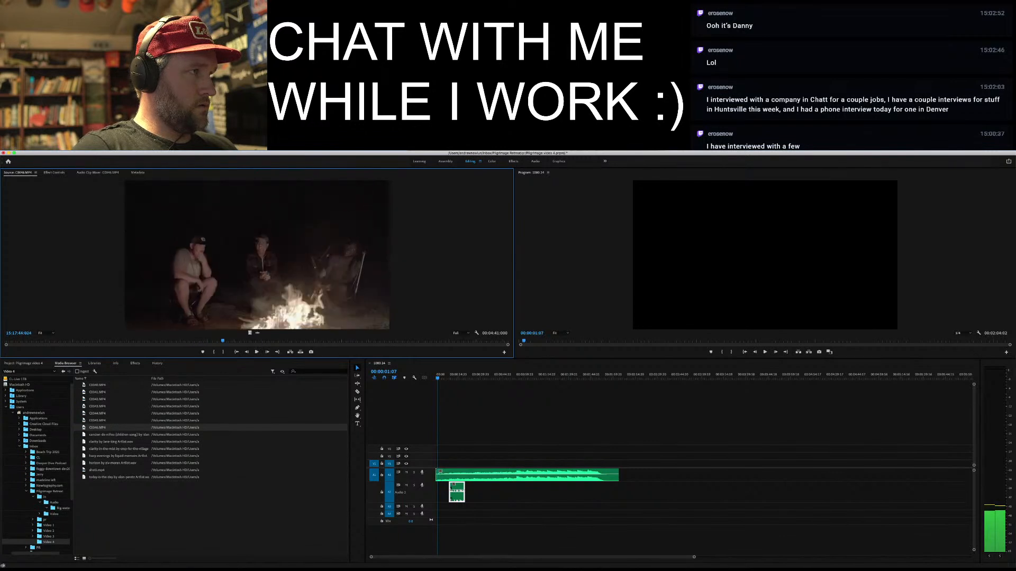
{"action": "key", "text": "k"}
{"action": "key", "text": "j"}
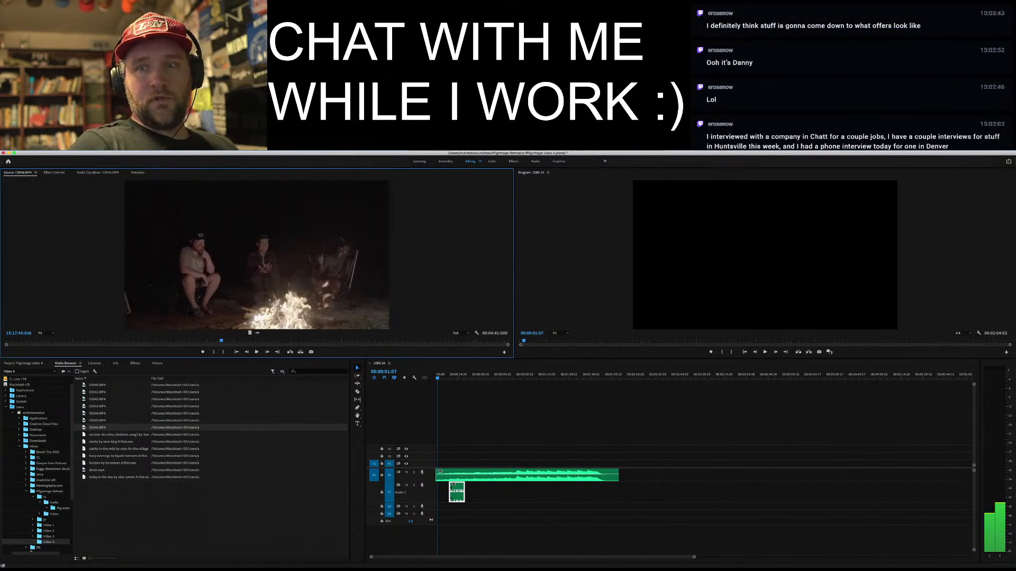
{"action": "key", "text": "j"}
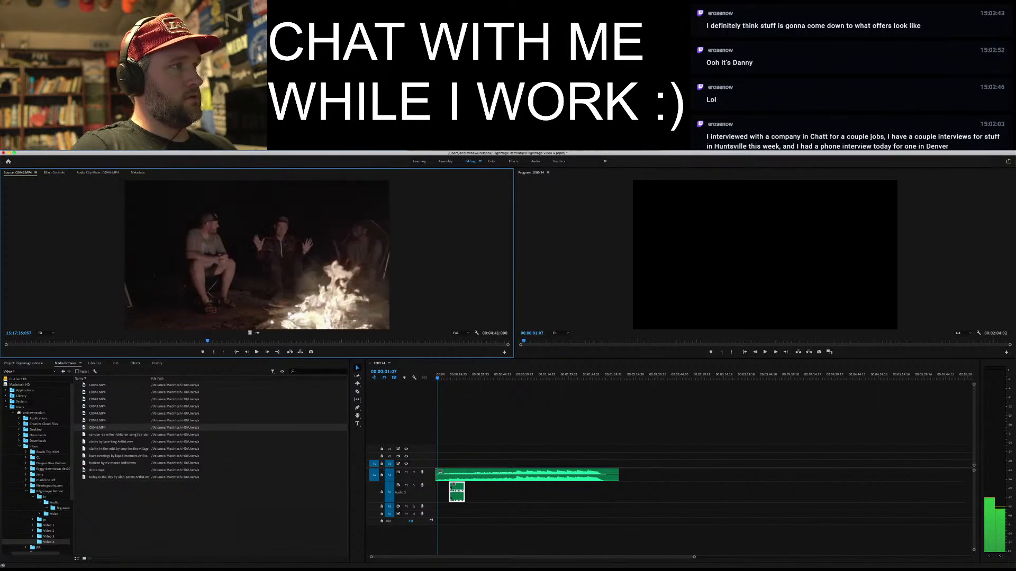
{"action": "key", "text": "l"}
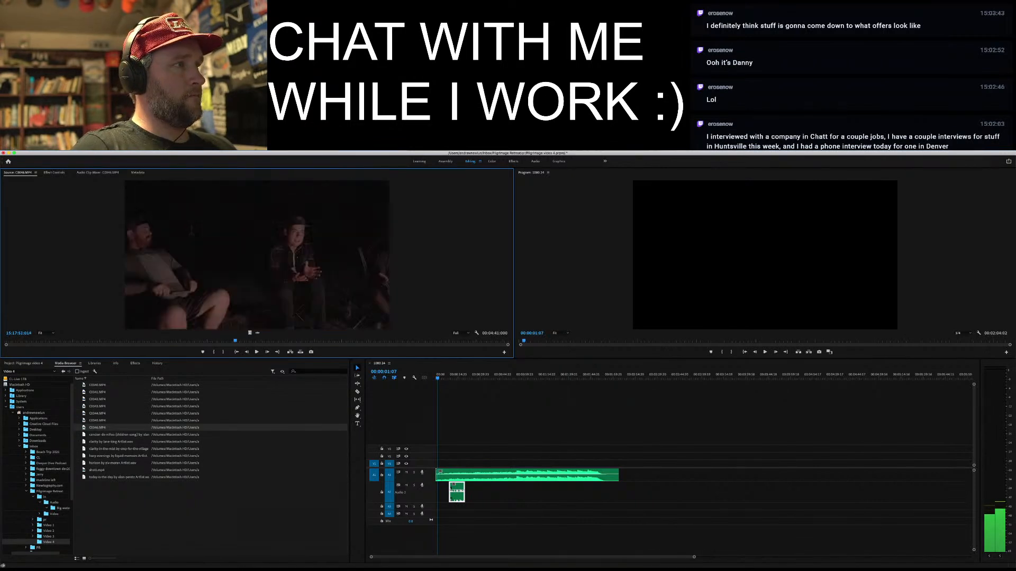
Mark an In point in the last MP4 clip at the wide shot of three men sitting by the fire
{"action": "left_click_drag", "start_coordinate": [234, 341], "coordinate": [212, 341]}
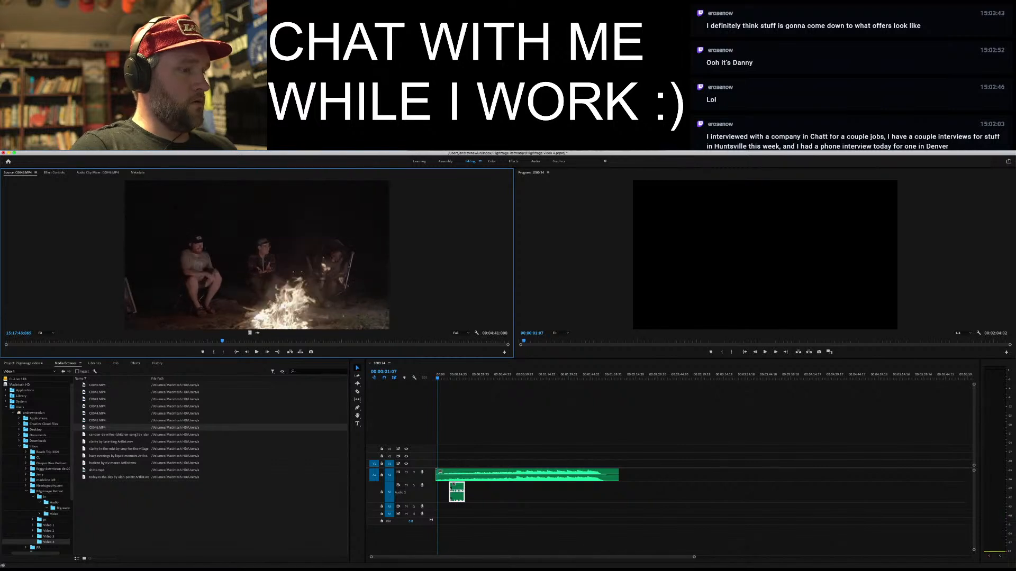
{"action": "key", "text": "space"}
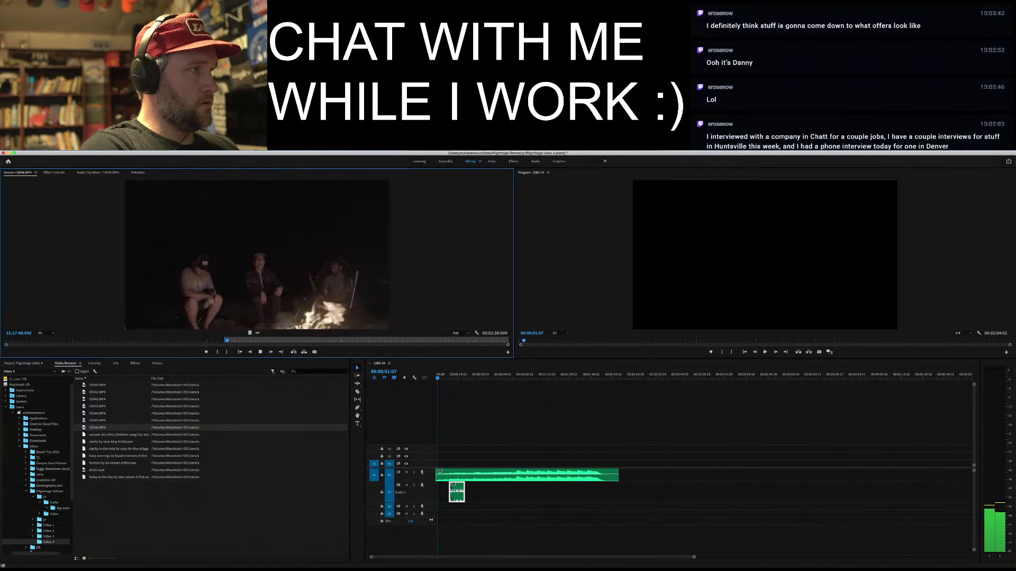
{"action": "key", "text": "j"}
{"action": "key", "text": "j"}
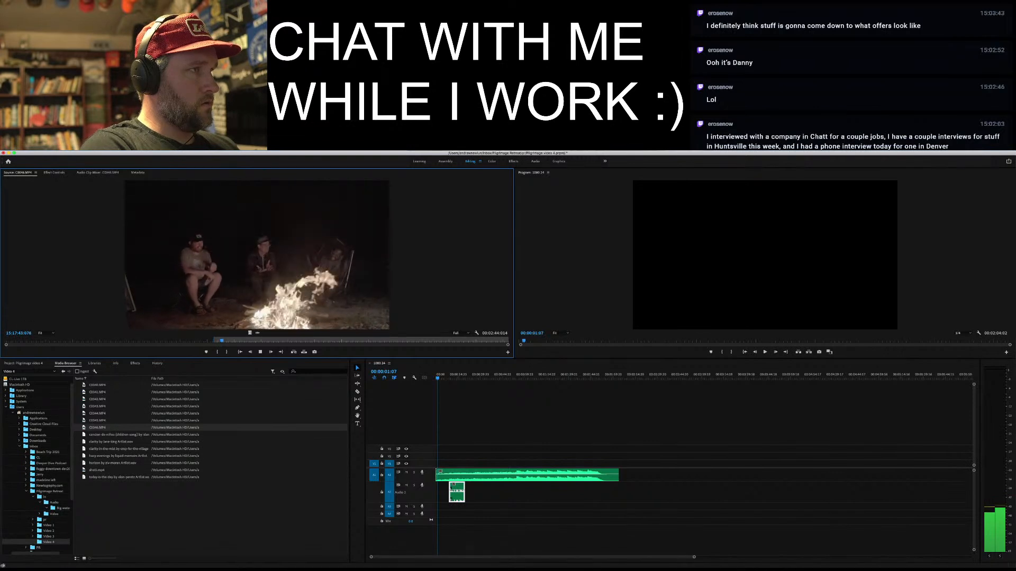
{"action": "key", "text": "space"}
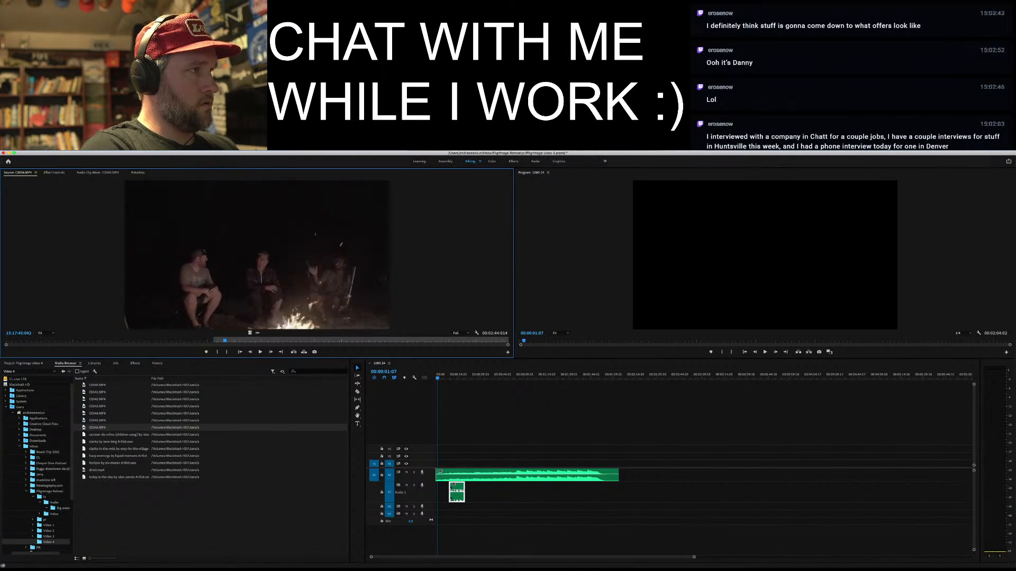
Skim backward through the last MP4 clip past the close-up of two men, examining the campfire shots before it
{"action": "key", "text": "j"}
{"action": "key", "text": "j"}
{"action": "key", "text": "j"}
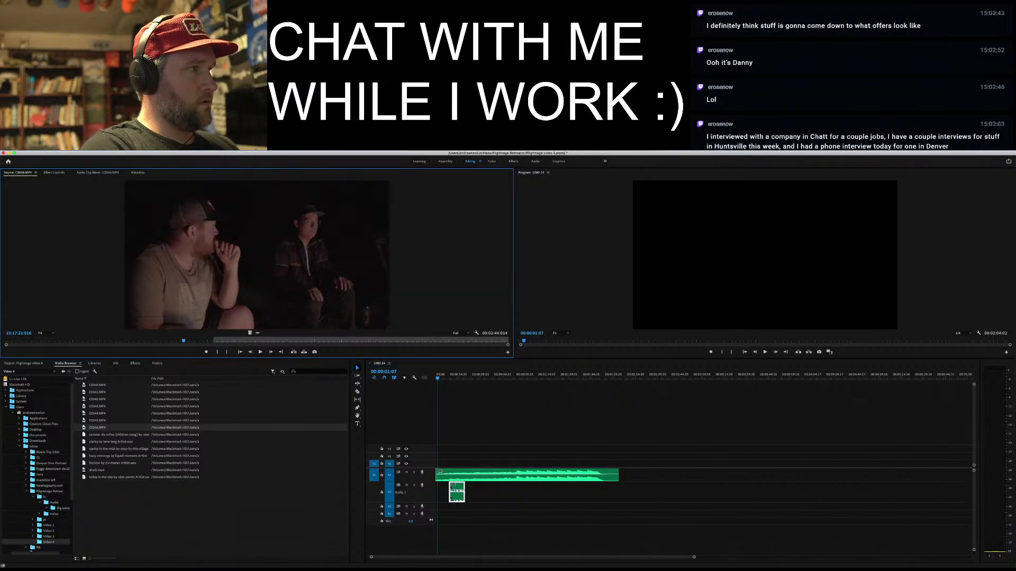
{"action": "key", "text": "l"}
{"action": "key", "text": "space"}
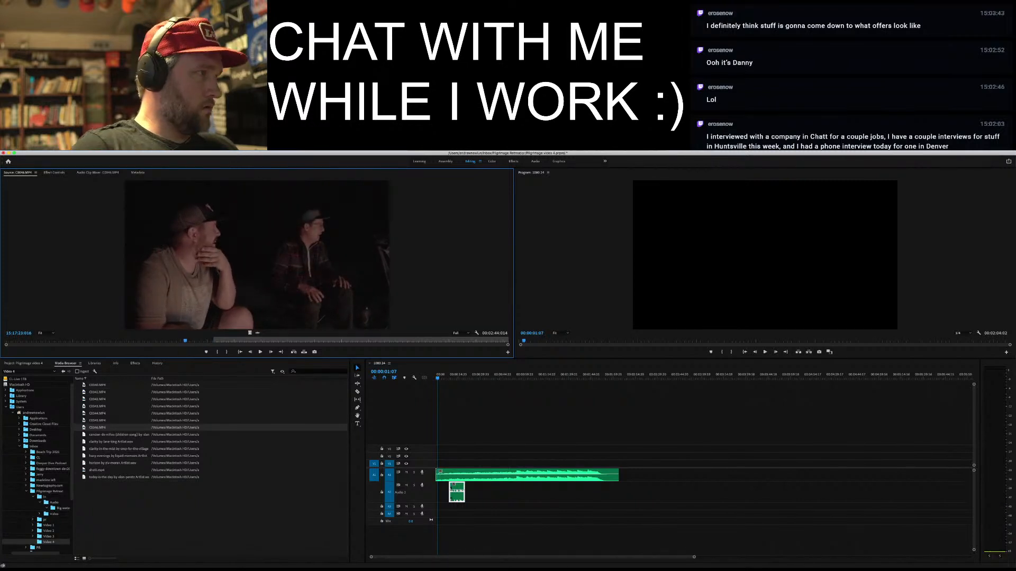
{"action": "key", "text": "j"}
{"action": "key", "text": "j"}
{"action": "key", "text": "j"}
{"action": "key", "text": "j"}
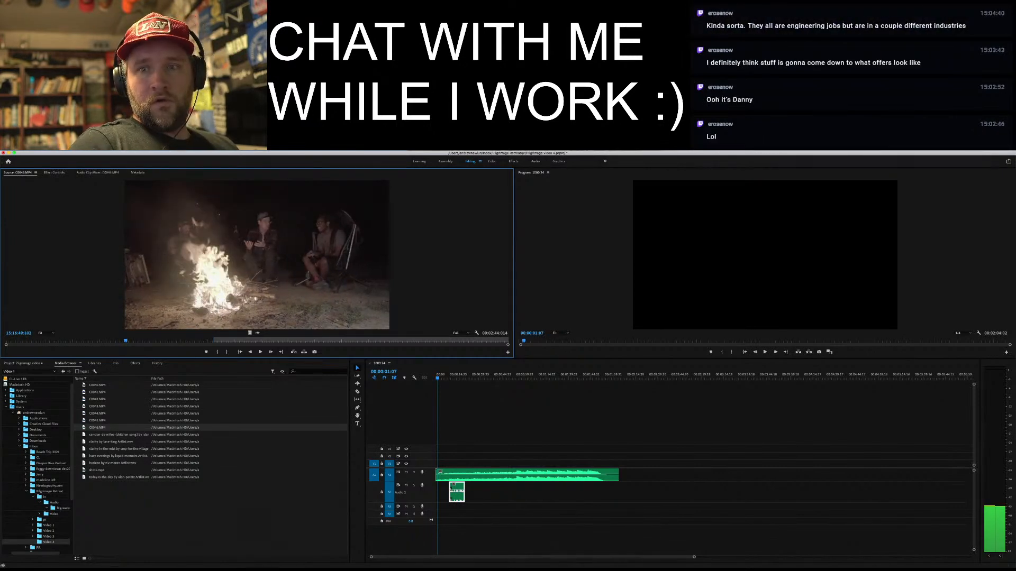
{"action": "key", "text": "space"}
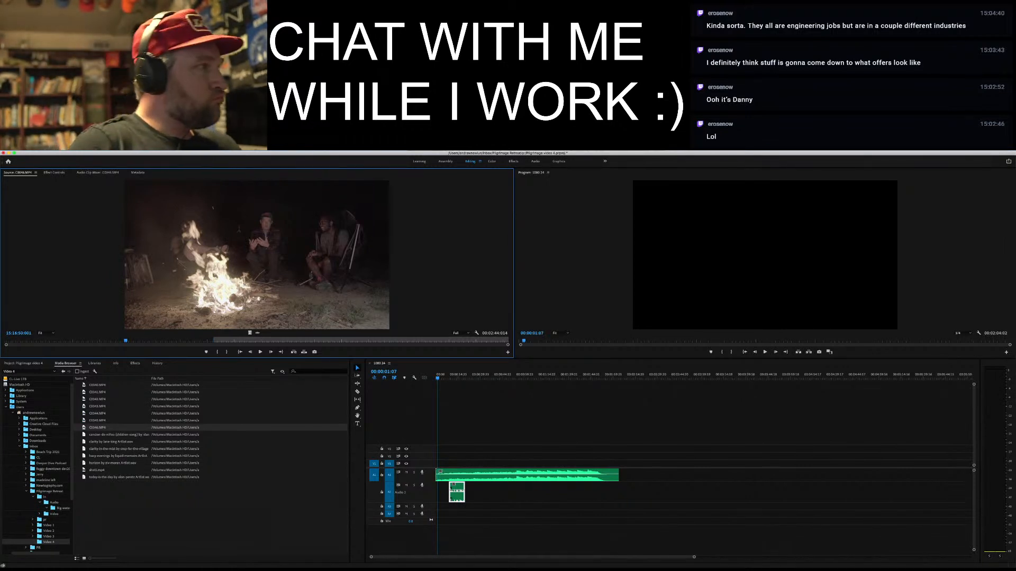
Review the earlier part of the last MP4 clip in both directions to find where the pan across the campfire begins
{"action": "key", "text": "j"}
{"action": "key", "text": "j"}
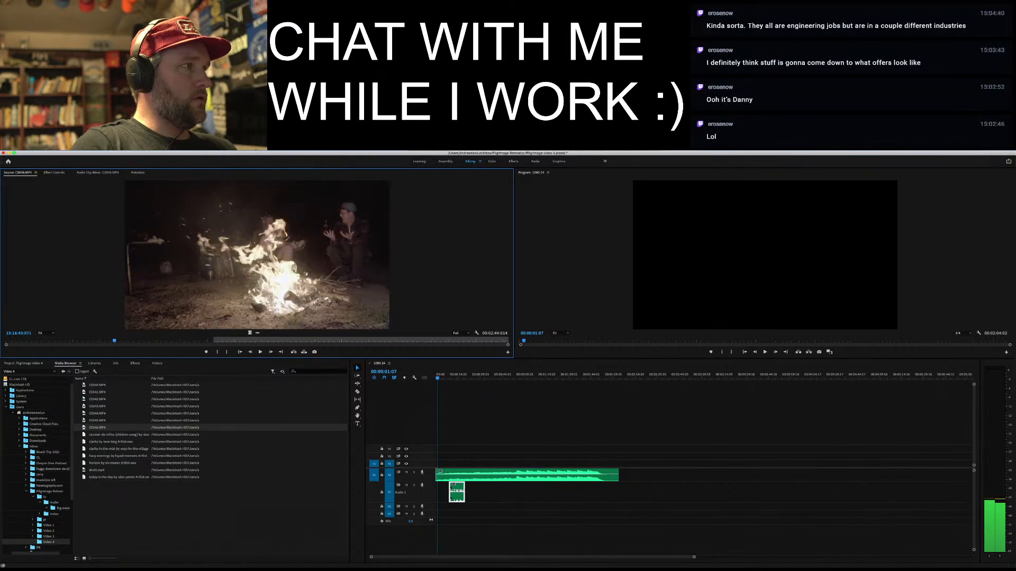
{"action": "key", "text": "l"}
{"action": "key", "text": "l"}
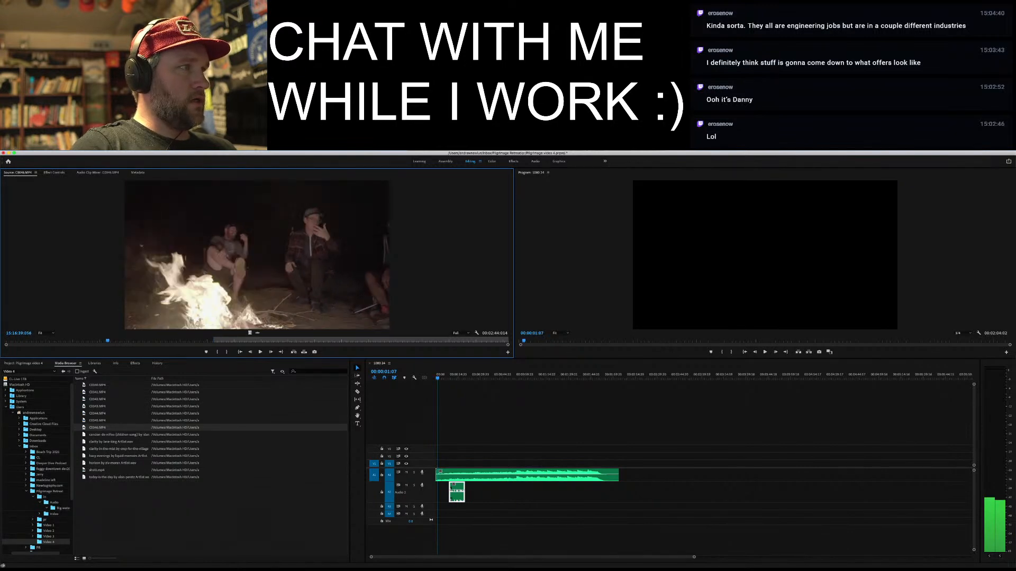
{"action": "key", "text": "j"}
{"action": "key", "text": "j"}
{"action": "key", "text": "j"}
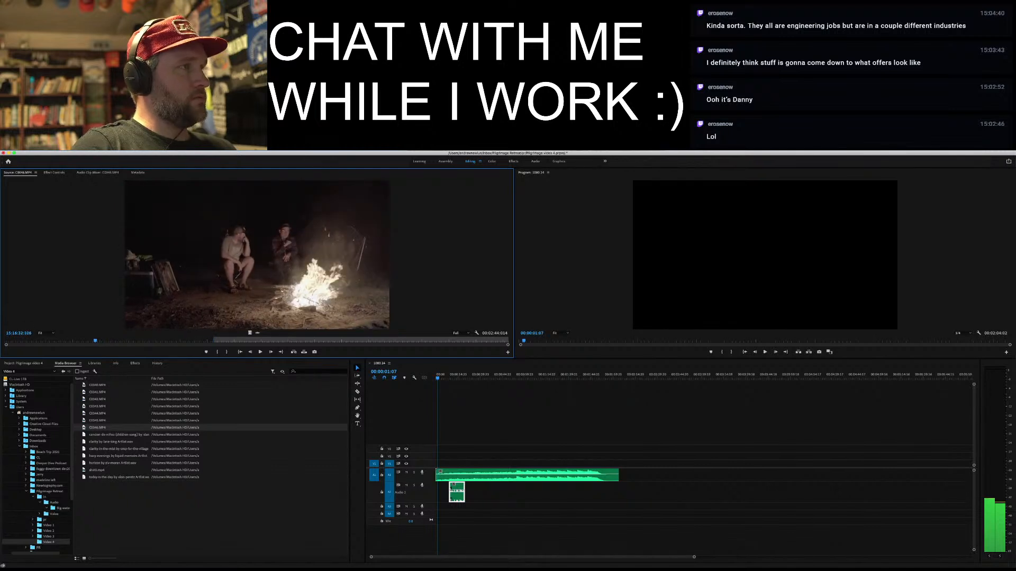
{"action": "key", "text": "j"}
{"action": "key", "text": "k"}
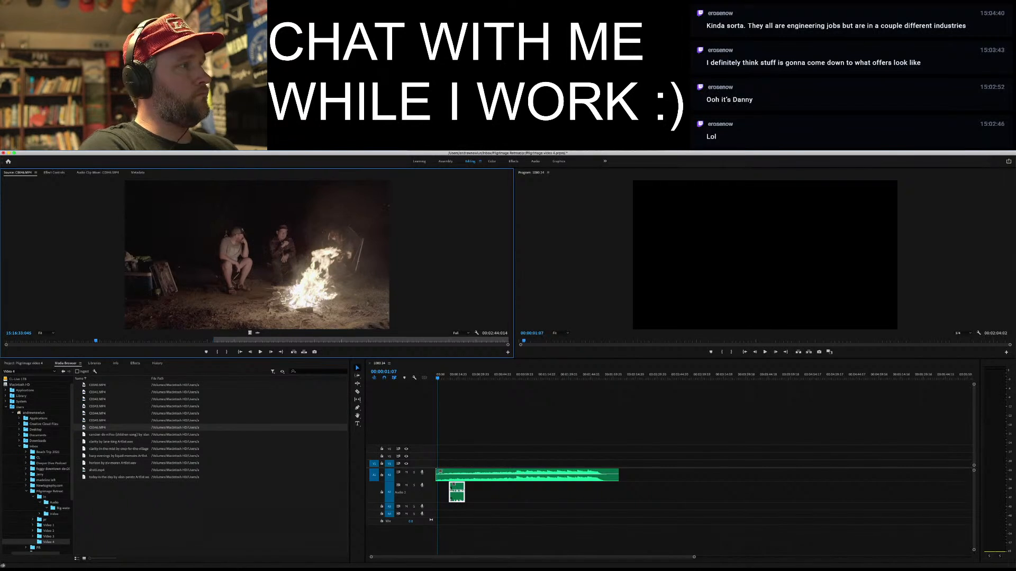
Mark Out and In points around the roughly 4-second pan from the two seated men across the campfire
{"action": "key", "text": "l"}
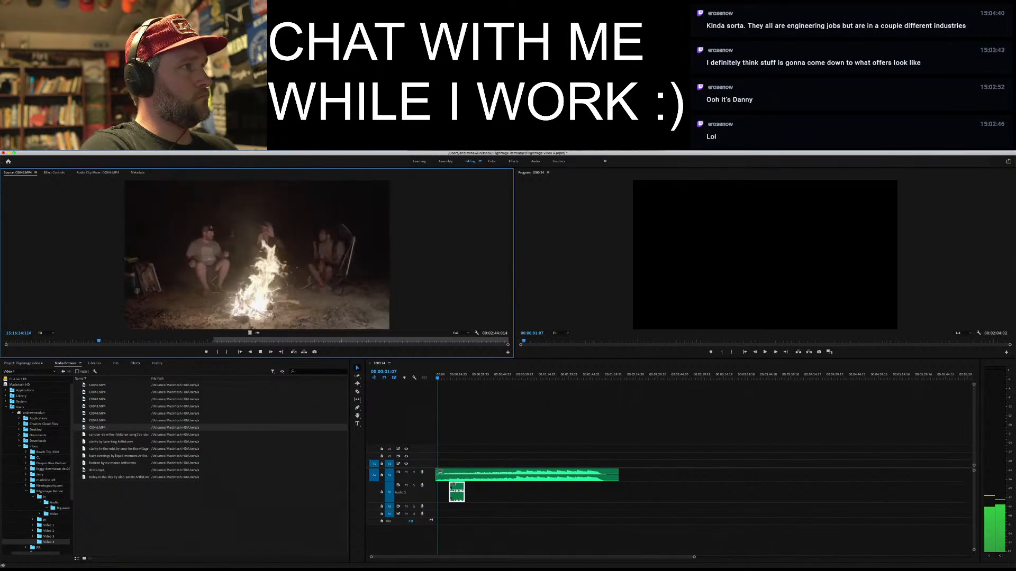
{"action": "key", "text": "k"}
{"action": "key", "text": "o"}
{"action": "key", "text": "j"}
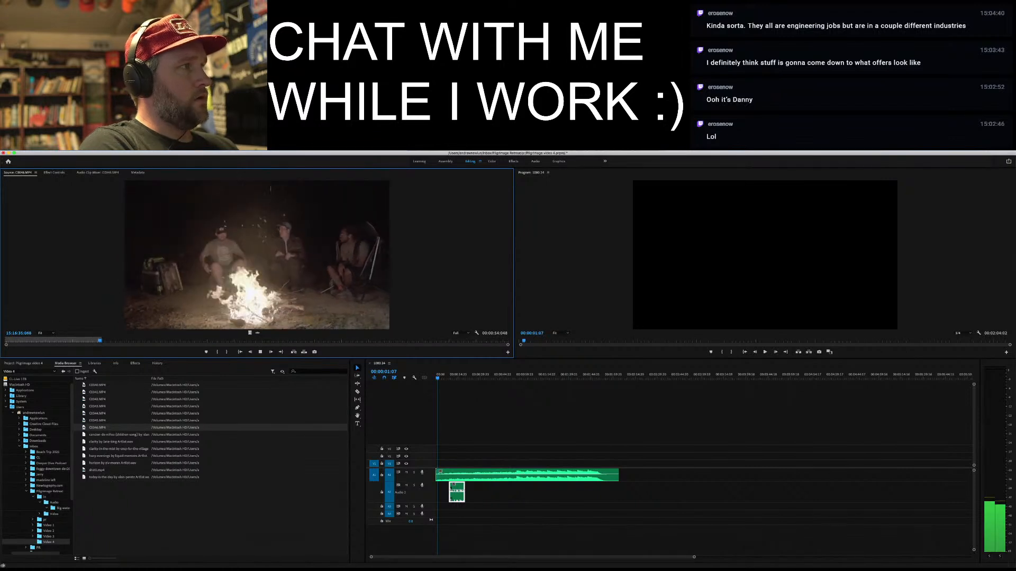
{"action": "key", "text": "k"}
{"action": "key", "text": "j"}
{"action": "key", "text": "k"}
{"action": "key", "text": "i"}
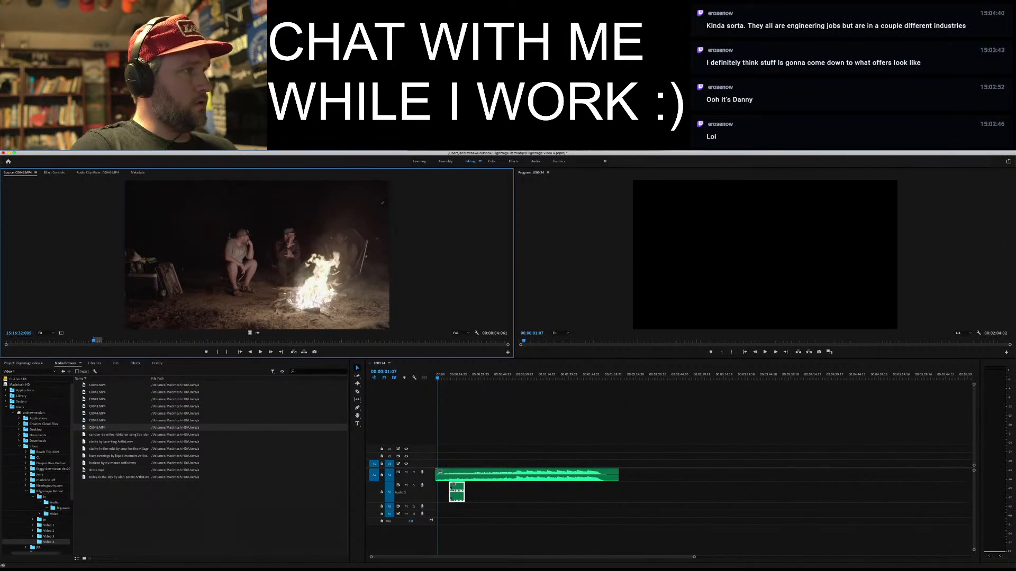
Place only the video of the marked campfire shot at the start of V1 and rate-stretch it to about 17 seconds
{"action": "left_click_drag", "start_coordinate": [249, 333], "coordinate": [438, 463]}
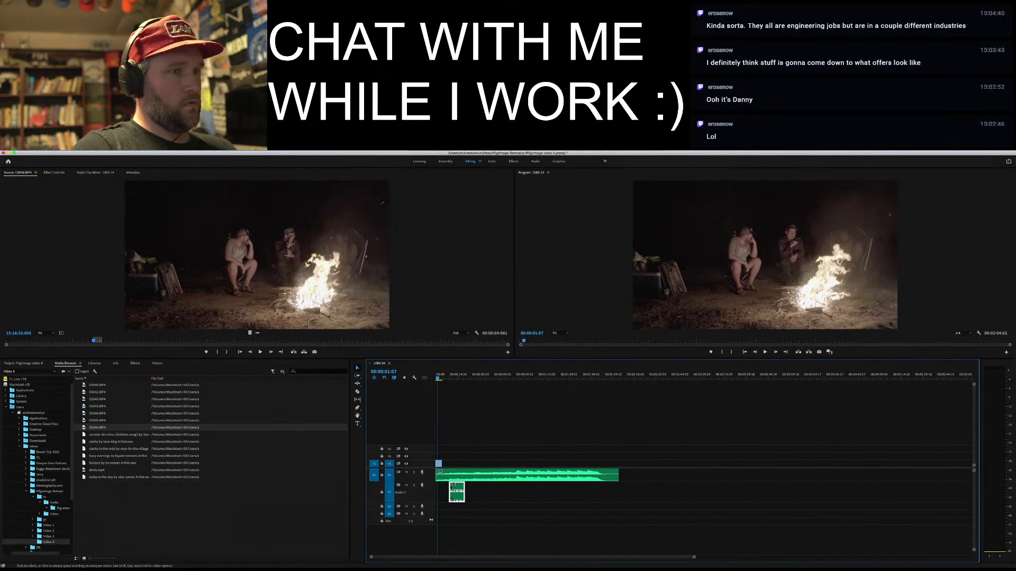
{"action": "left_click_drag", "start_coordinate": [694, 557], "coordinate": [413, 557]}
{"action": "key", "text": "r"}
{"action": "left_click_drag", "start_coordinate": [541, 464], "coordinate": [831, 464]}
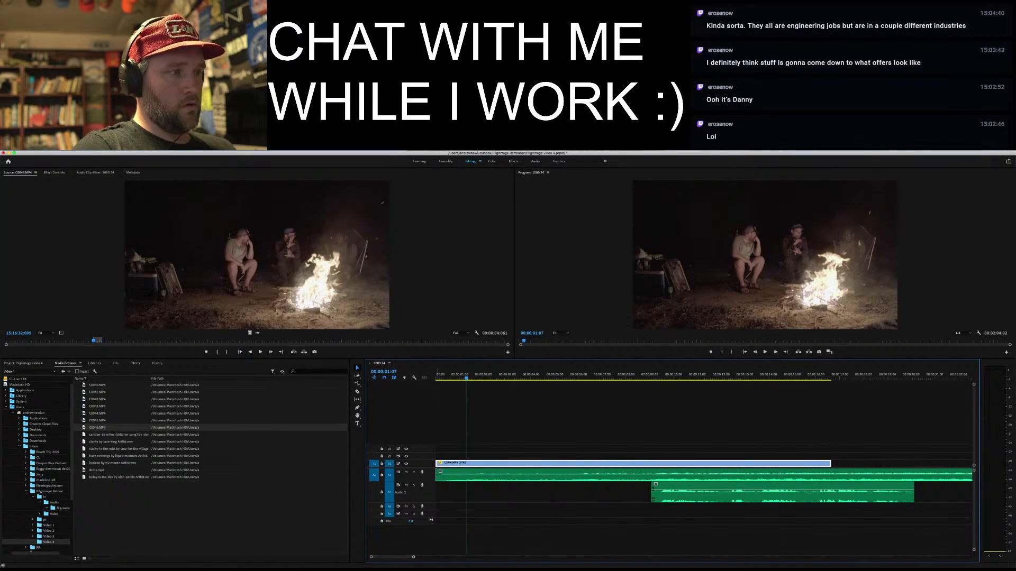
Play the slowed campfire clip, trim off about its first 5 seconds, and move the remainder to the sequence start
{"action": "key", "text": "minus"}
{"action": "key", "text": "space"}
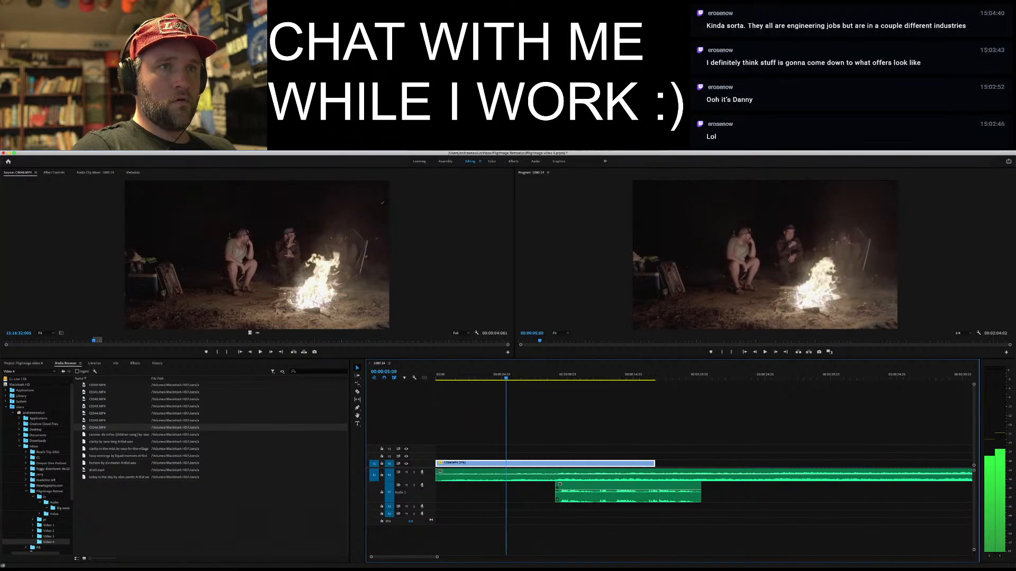
{"action": "key", "text": "space"}
{"action": "left_click_drag", "start_coordinate": [437, 463], "coordinate": [505, 463]}
{"action": "left_click_drag", "start_coordinate": [590, 464], "coordinate": [521, 465]}
Apply the default transition to the beginning of the campfire clip on V1
{"action": "right_click", "coordinate": [437, 464]}
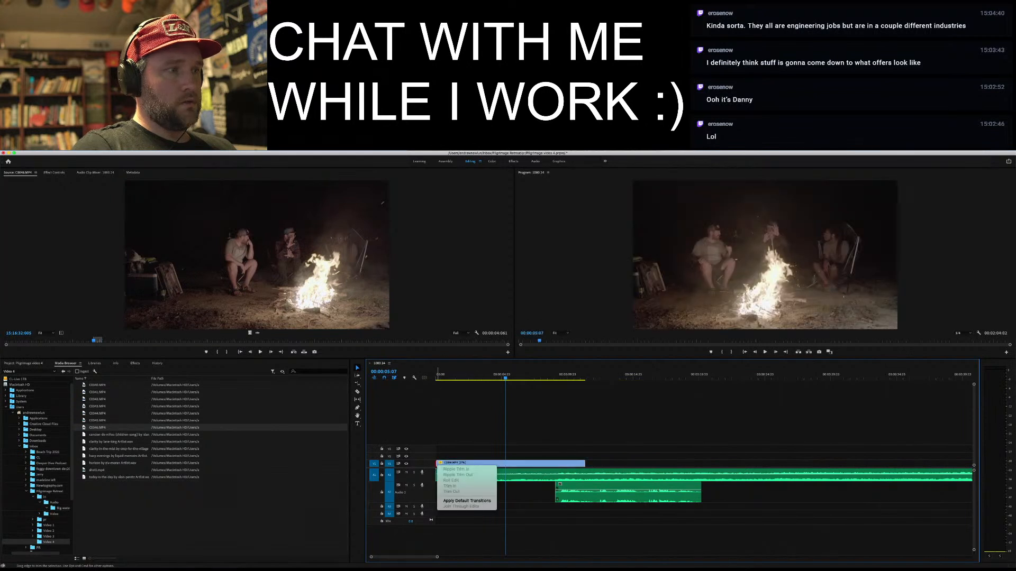
Apply the default transition to the start of the campfire clip and play back the opening of the sequence
{"action": "left_click", "coordinate": [454, 501]}
{"action": "key", "text": "Home"}
{"action": "key", "text": "space"}
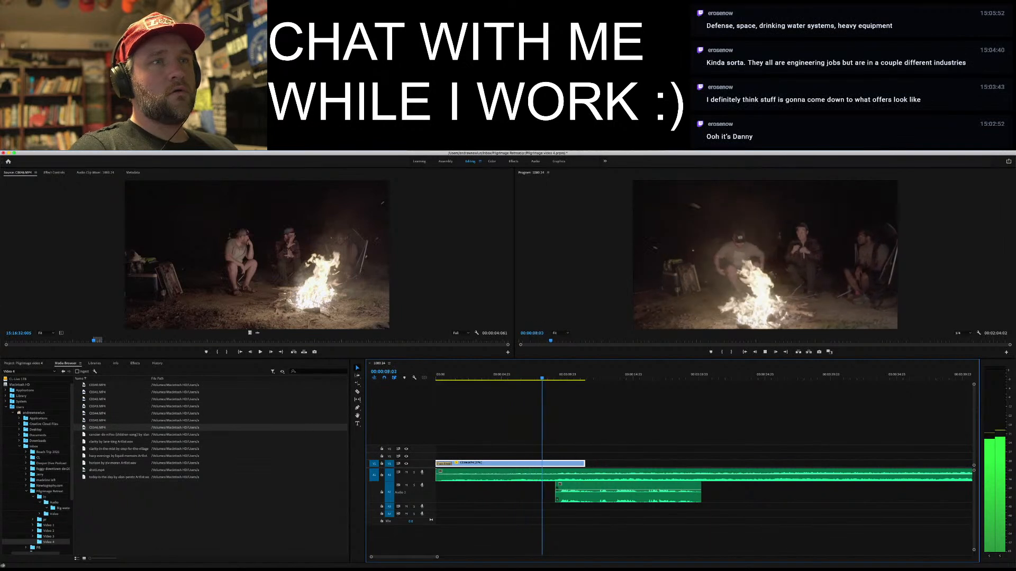
{"action": "key", "text": "space"}
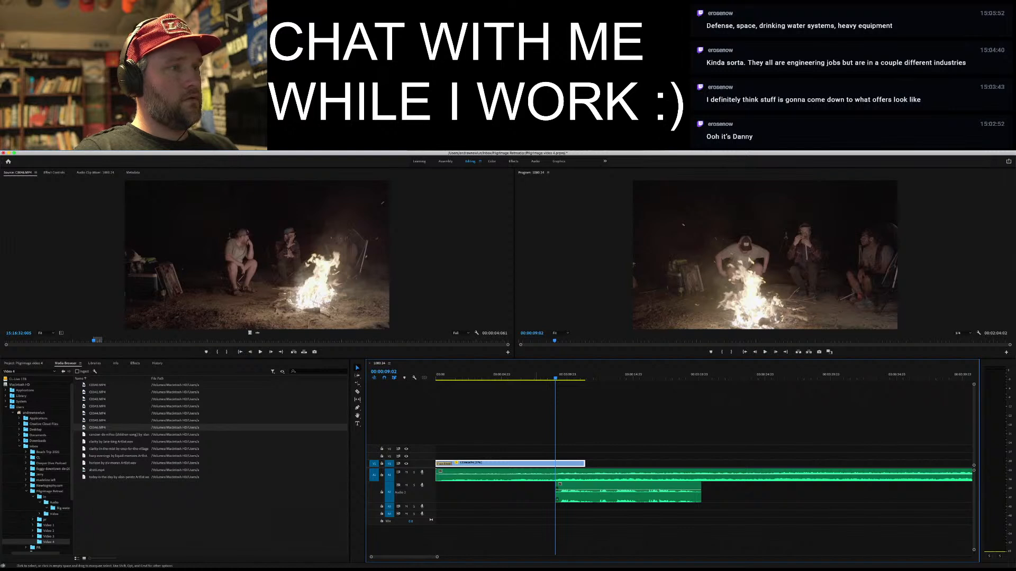
Play back the campfire source footage and mark a new In point at about 15:16:29
{"action": "left_click_drag", "start_coordinate": [93, 341], "coordinate": [85, 341]}
{"action": "key", "text": "space"}
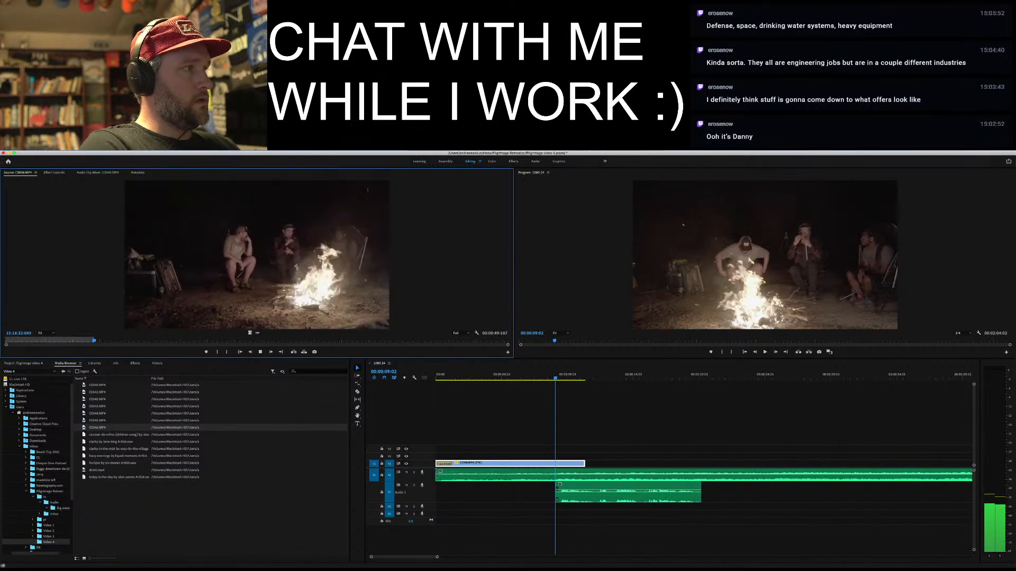
{"action": "key", "text": "space"}
{"action": "left_click", "coordinate": [89, 341]}
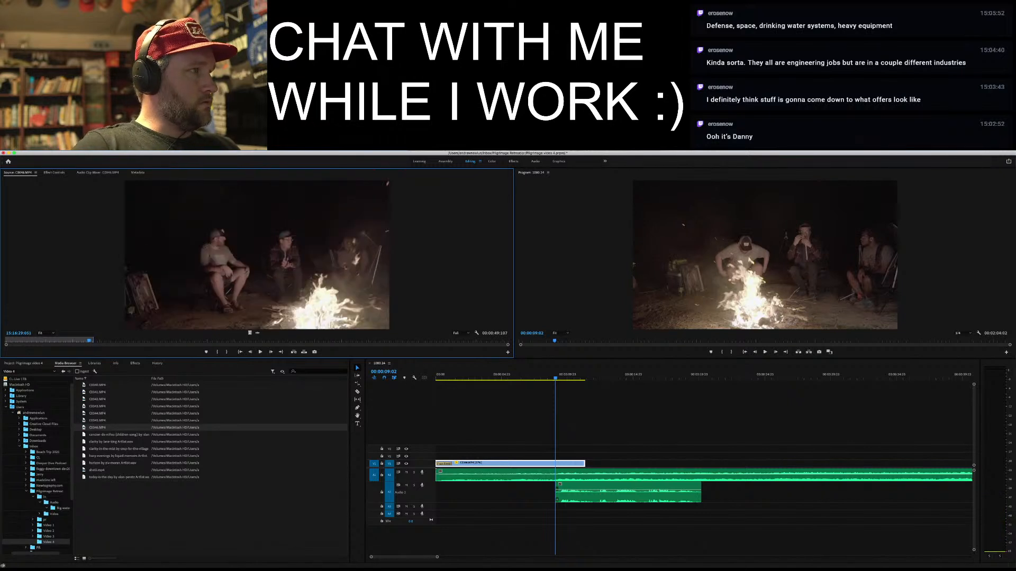
{"action": "key", "text": "space"}
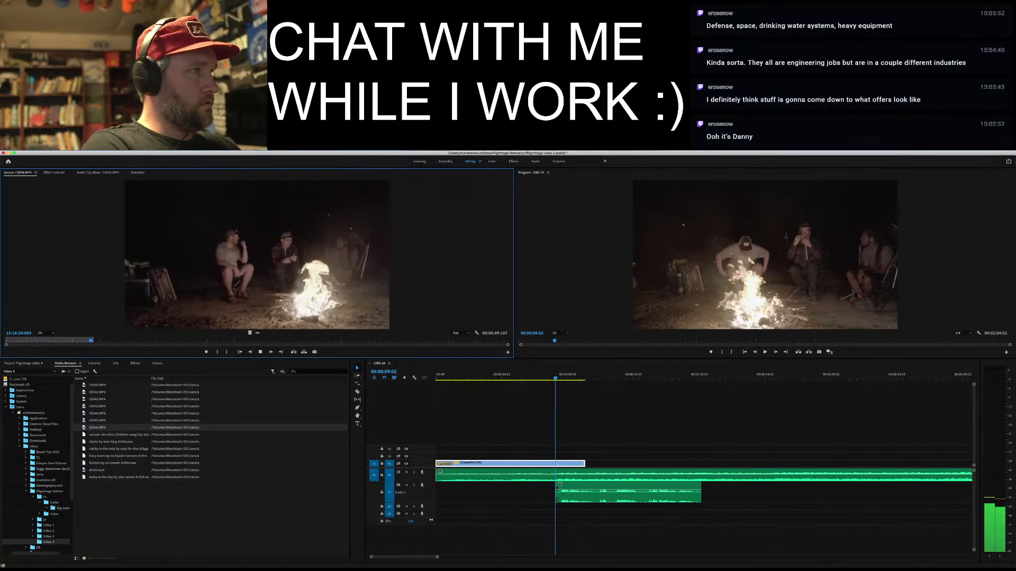
{"action": "key", "text": "space"}
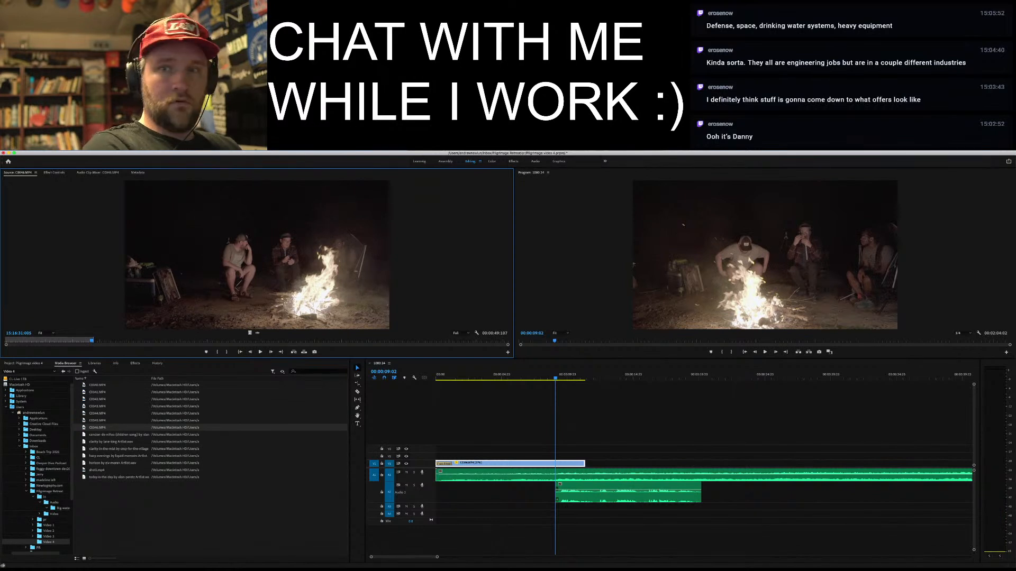
{"action": "key", "text": "j"}
{"action": "key", "text": "k"}
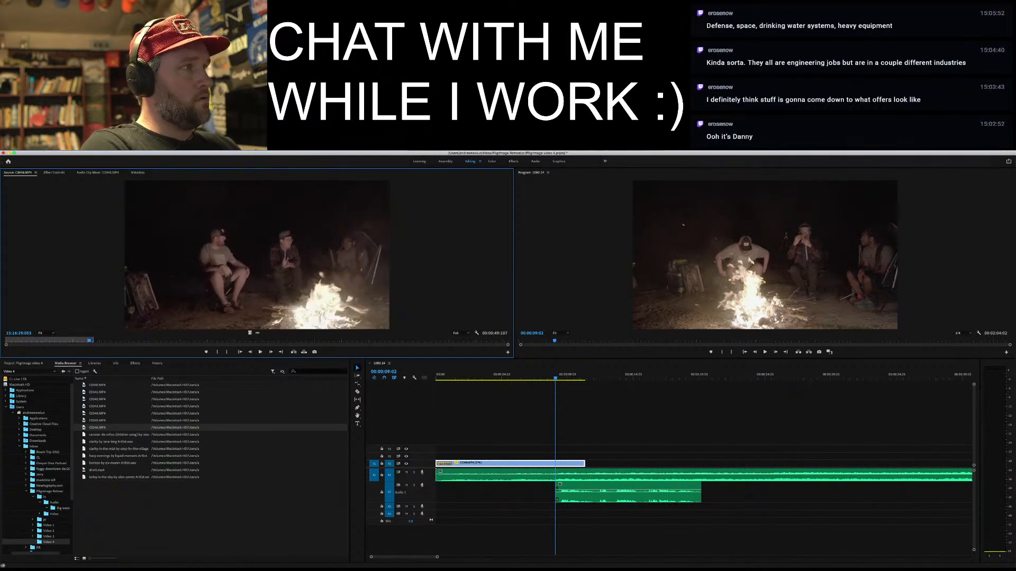
{"action": "key", "text": "k"}
{"action": "key", "text": "i"}
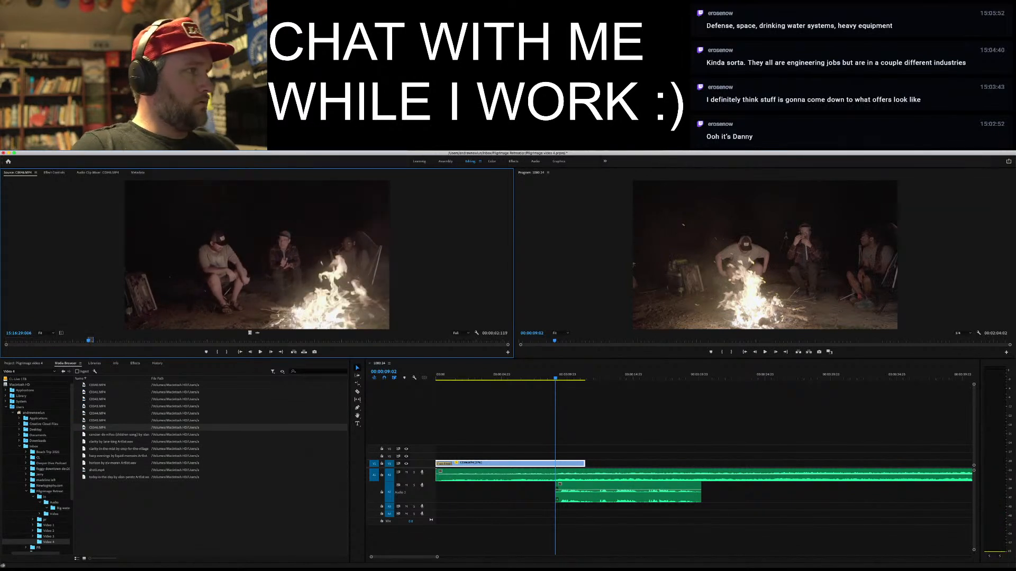
Place the marked segment as video only on V1, with the earlier clip moved up to V3, and turn off V3's output
{"action": "left_click_drag", "start_coordinate": [250, 333], "coordinate": [573, 449]}
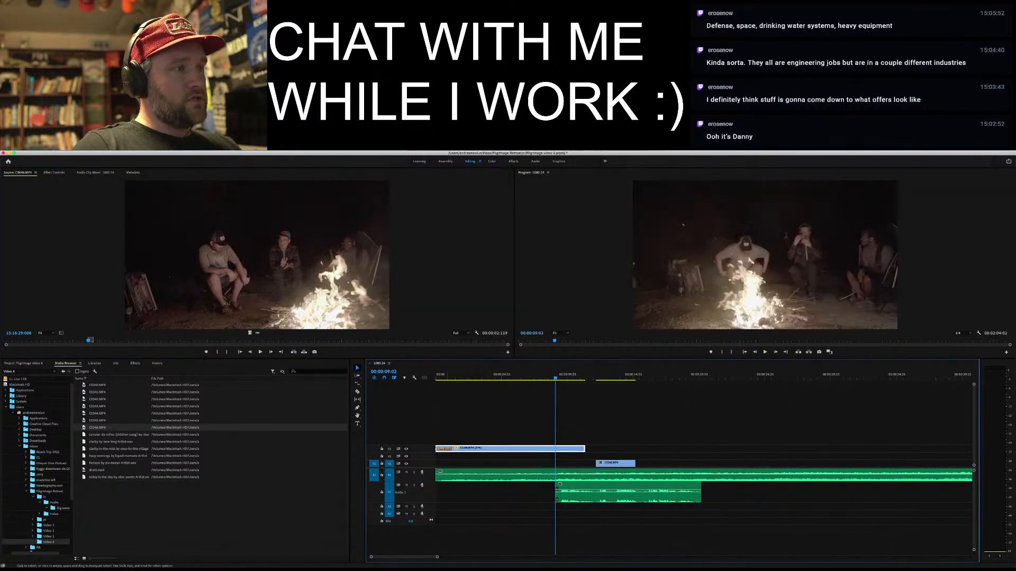
{"action": "left_click", "coordinate": [406, 449]}
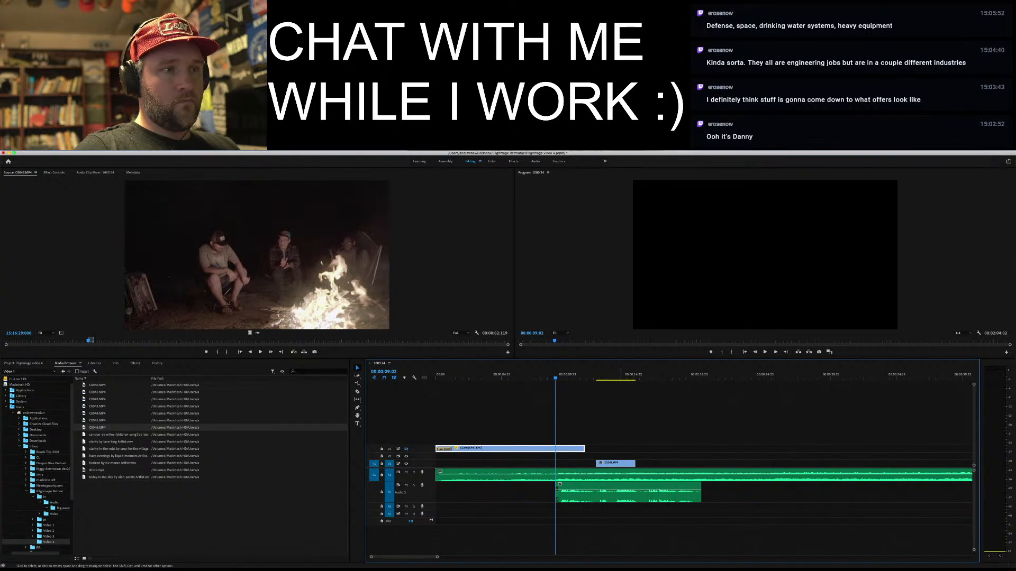
Reverse the speed of the short V1 clip and rate-stretch it to cover the opening from the sequence start
{"action": "right_click", "coordinate": [620, 463]}
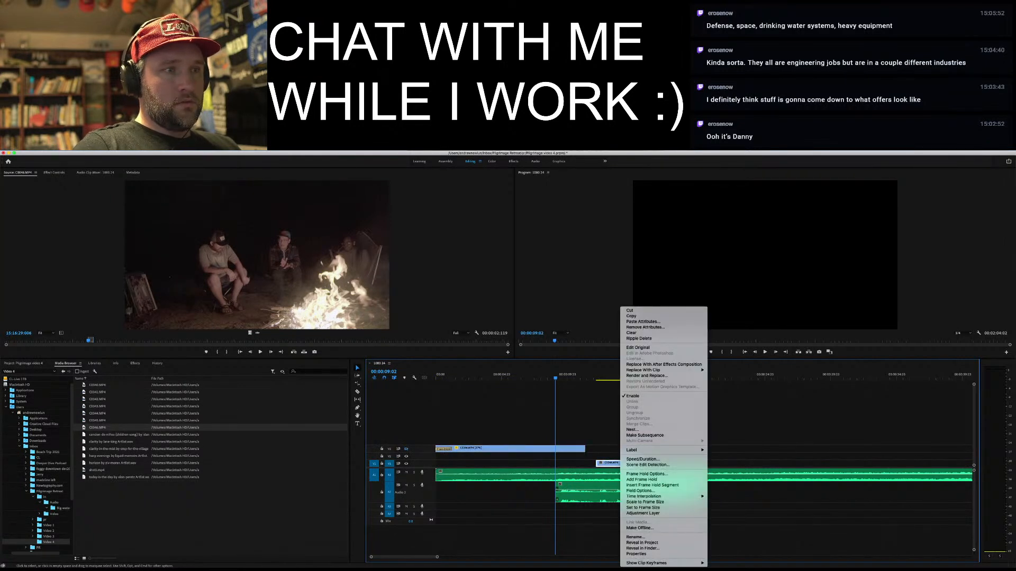
{"action": "left_click", "coordinate": [643, 459]}
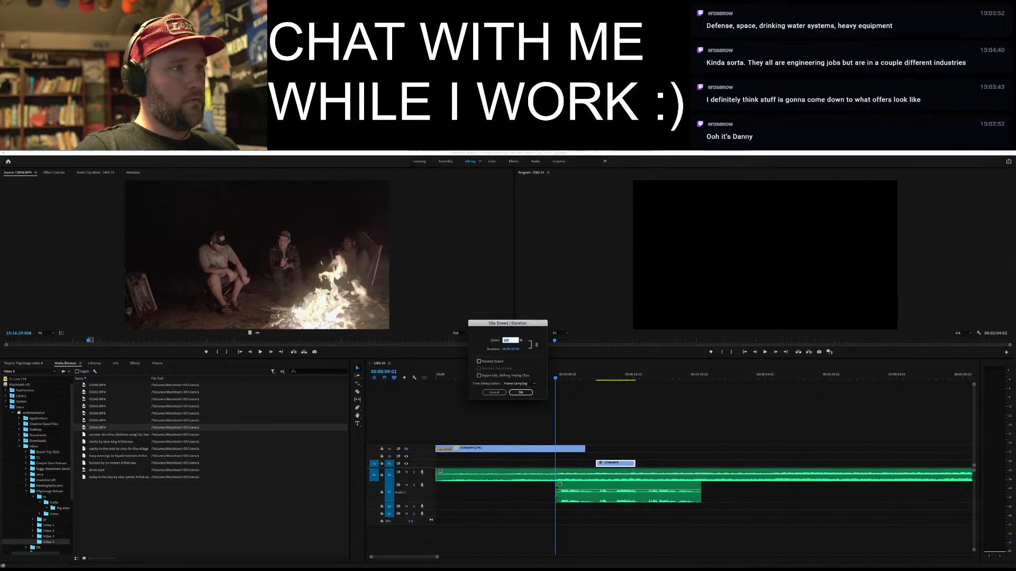
{"action": "left_click", "coordinate": [479, 361]}
{"action": "left_click", "coordinate": [520, 392]}
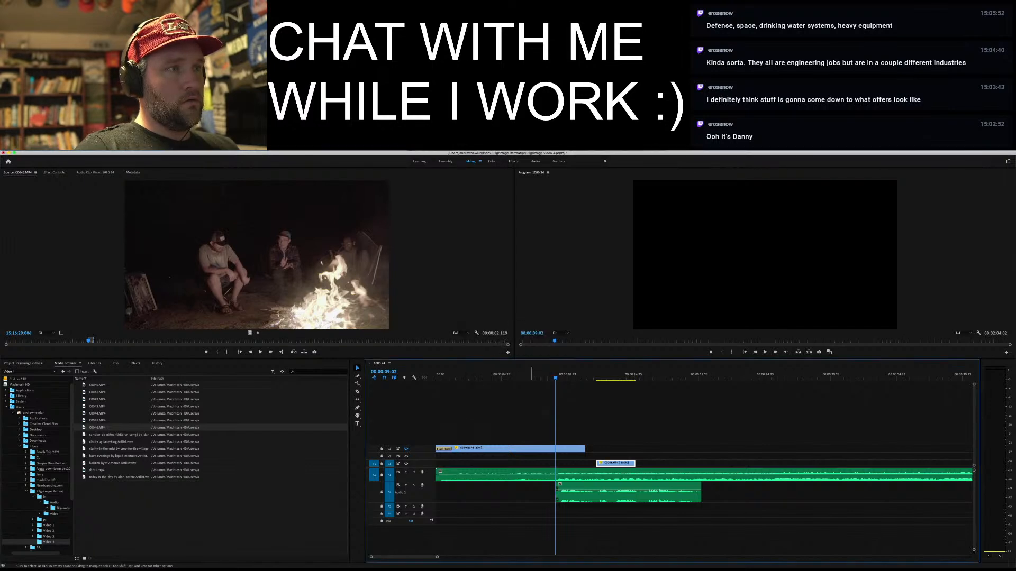
{"action": "key", "text": "r"}
{"action": "left_click_drag", "start_coordinate": [635, 463], "coordinate": [555, 464]}
{"action": "key", "text": "v"}
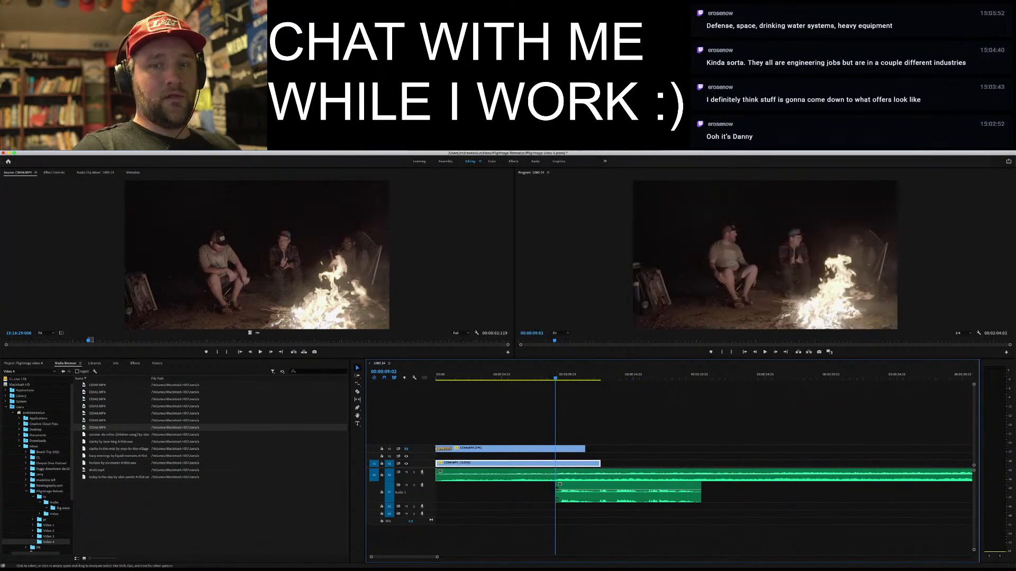
Play back the opening from the sequence start and delete the stretched clip from V1
{"action": "key", "text": "Home"}
{"action": "key", "text": "space"}
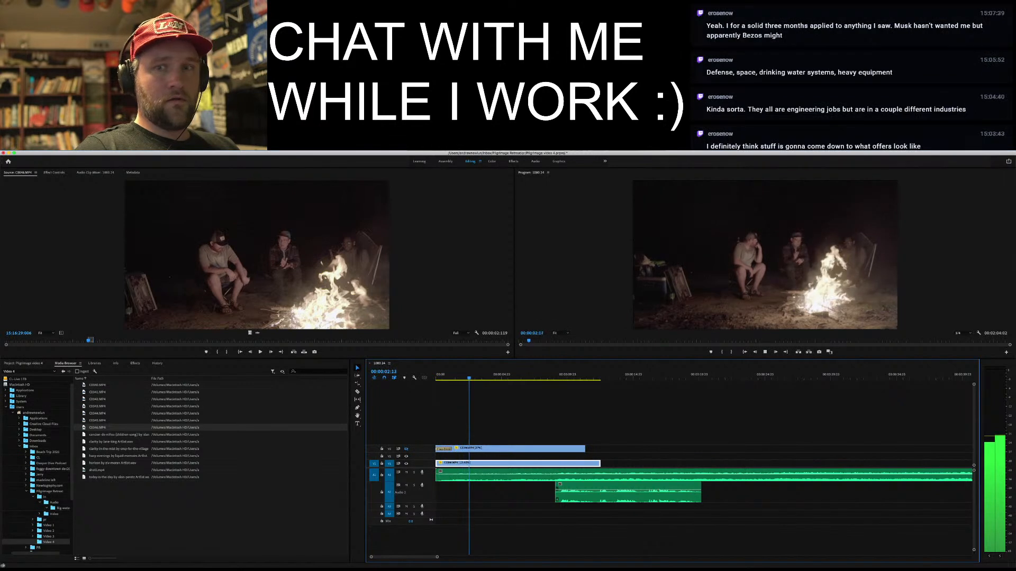
{"action": "key", "text": "space"}
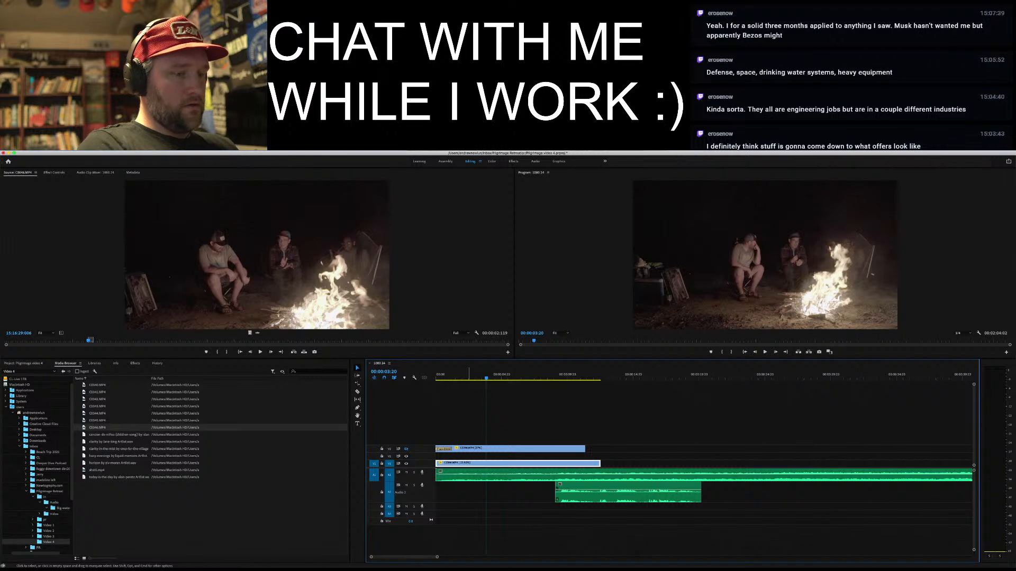
{"action": "key", "text": "Delete"}
Search earlier parts of the campfire source footage for another usable moment, marking trial In points
{"action": "left_click_drag", "start_coordinate": [89, 340], "coordinate": [75, 340]}
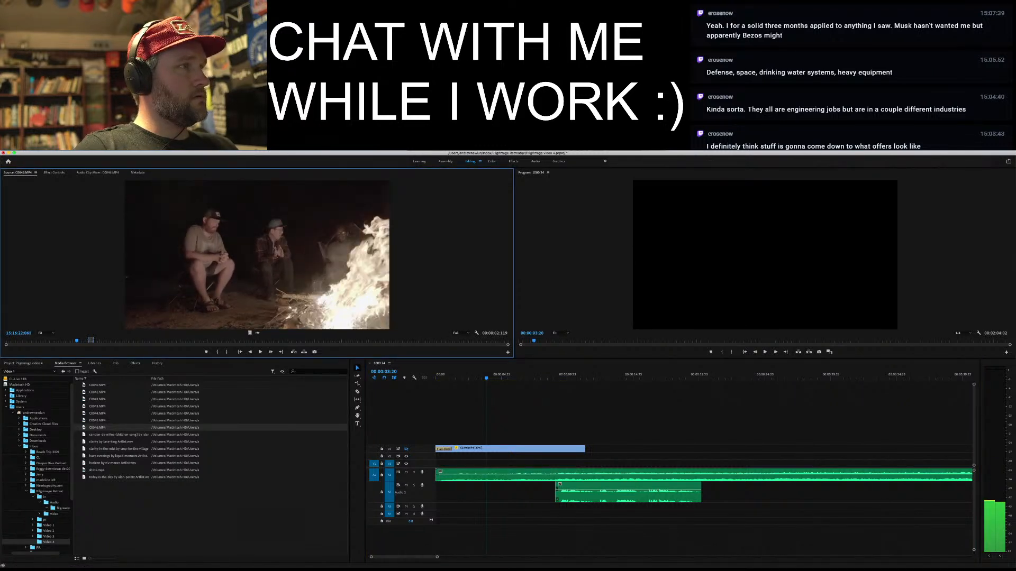
{"action": "key", "text": "space"}
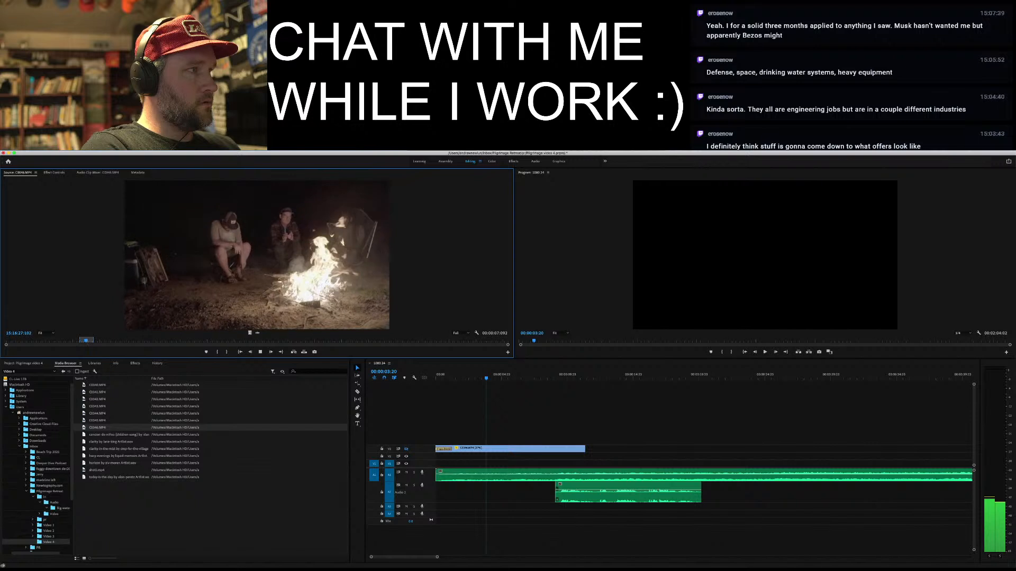
{"action": "key", "text": "space"}
{"action": "left_click", "coordinate": [38, 340]}
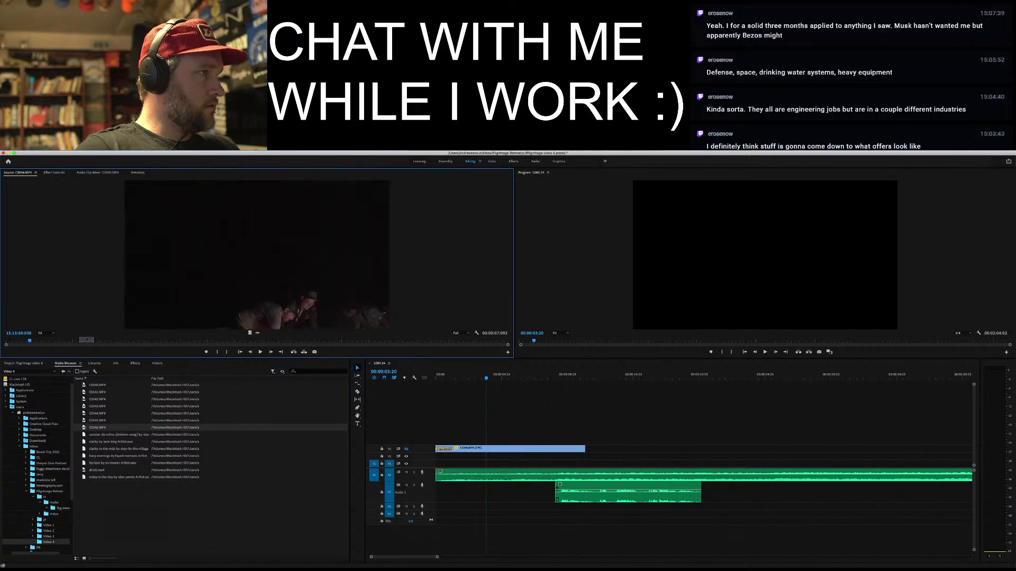
{"action": "key", "text": "space"}
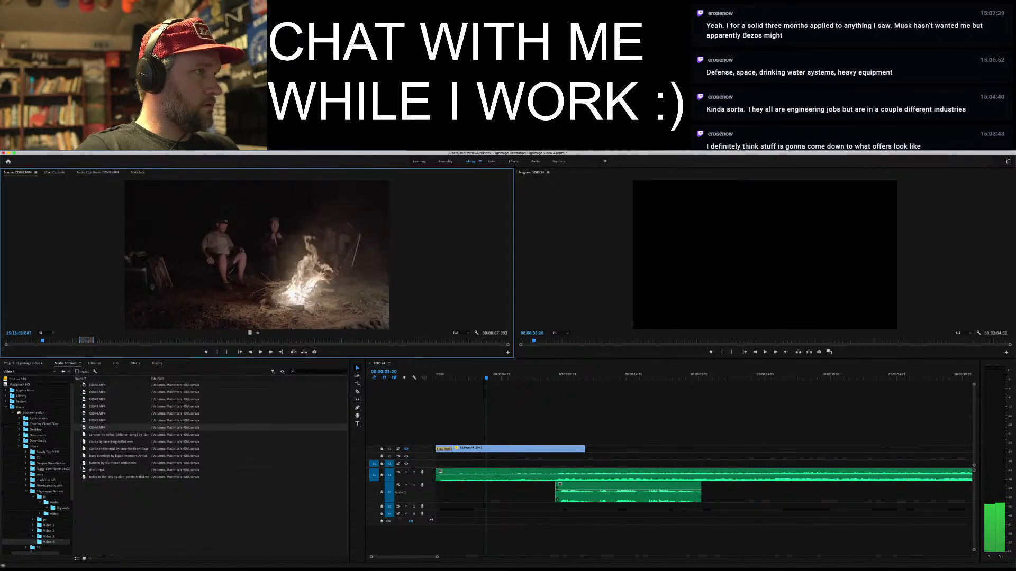
{"action": "key", "text": "space"}
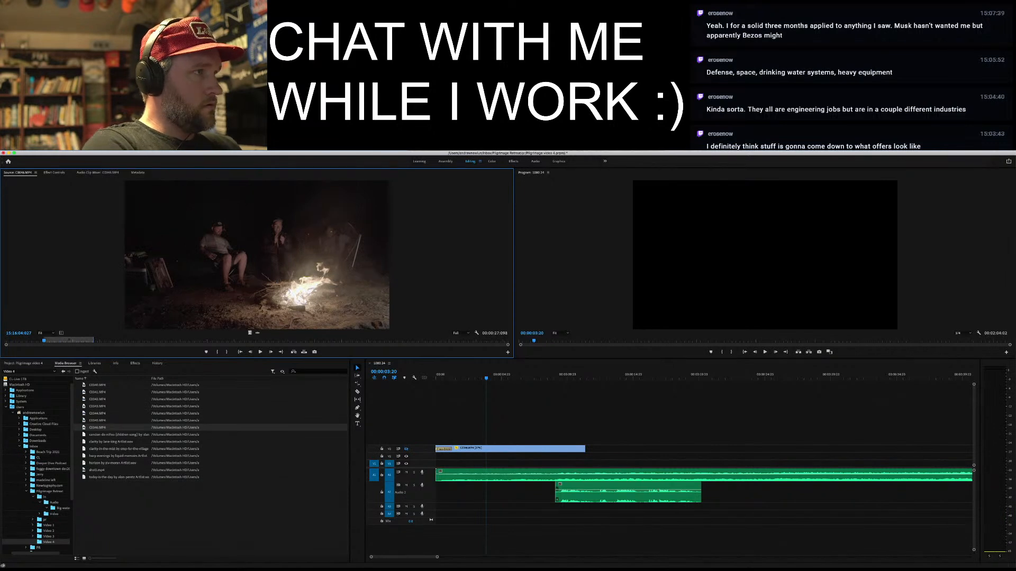
{"action": "key", "text": "space"}
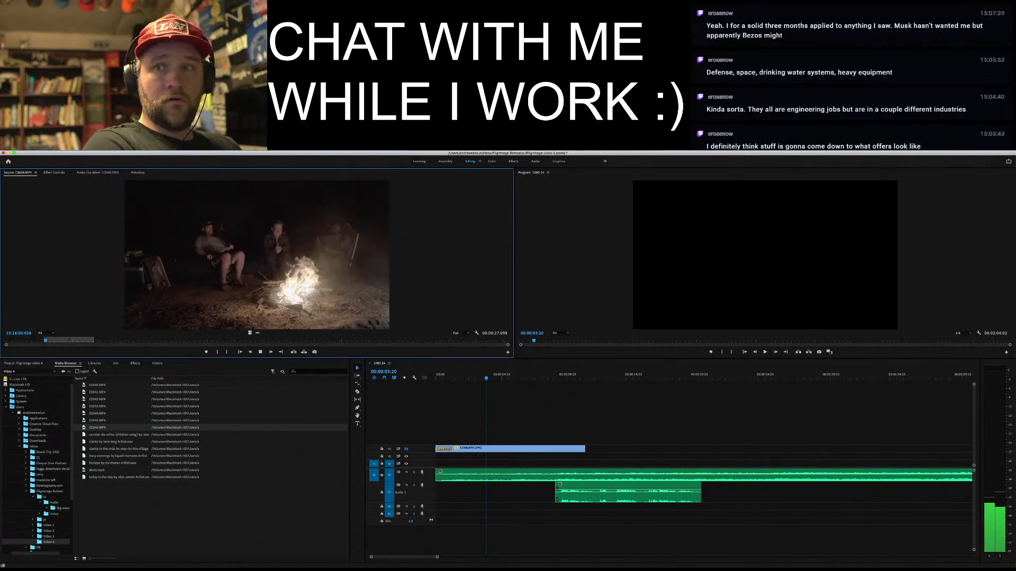
{"action": "key", "text": "space"}
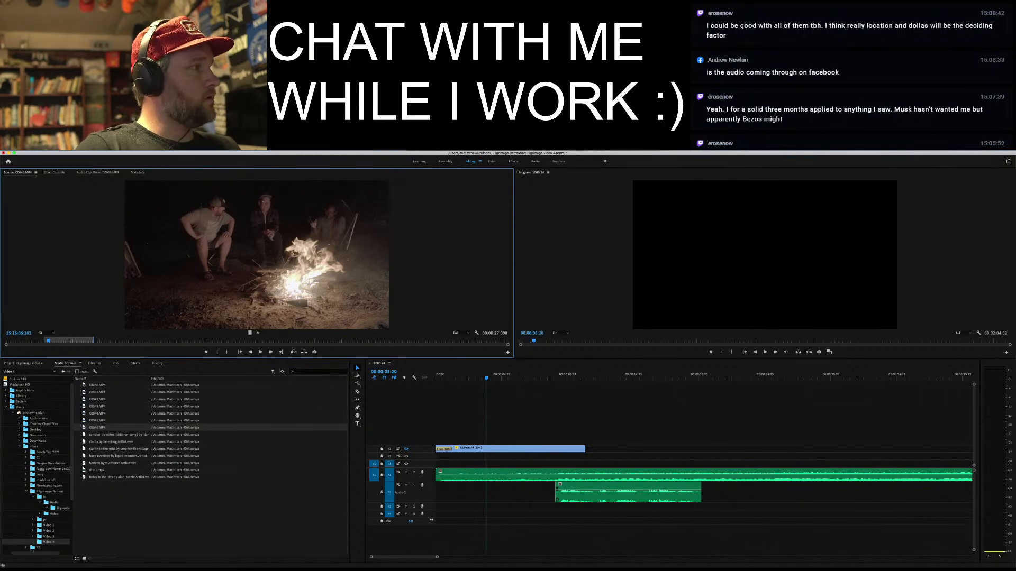
Mark the campfire source segment with an In point at about 15:16:20 and an Out point at about 15:16:23
{"action": "key", "text": "space"}
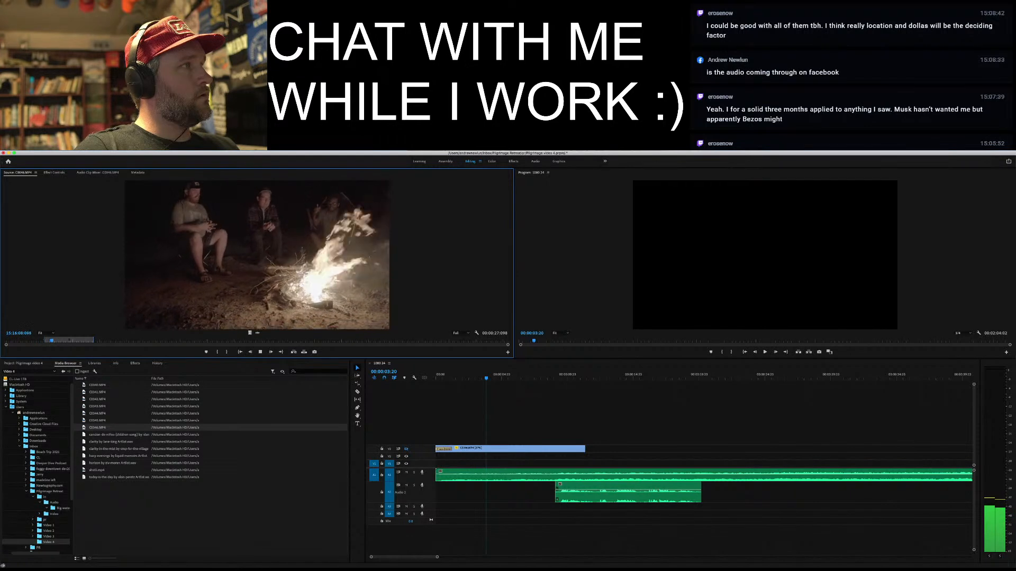
{"action": "key", "text": "space"}
{"action": "key", "text": "space"}
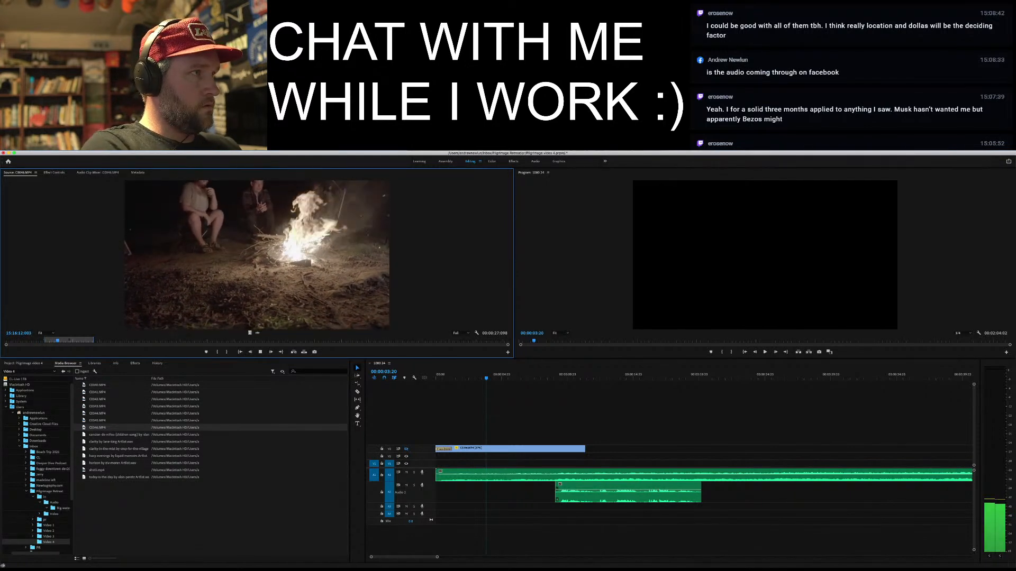
{"action": "key", "text": "i"}
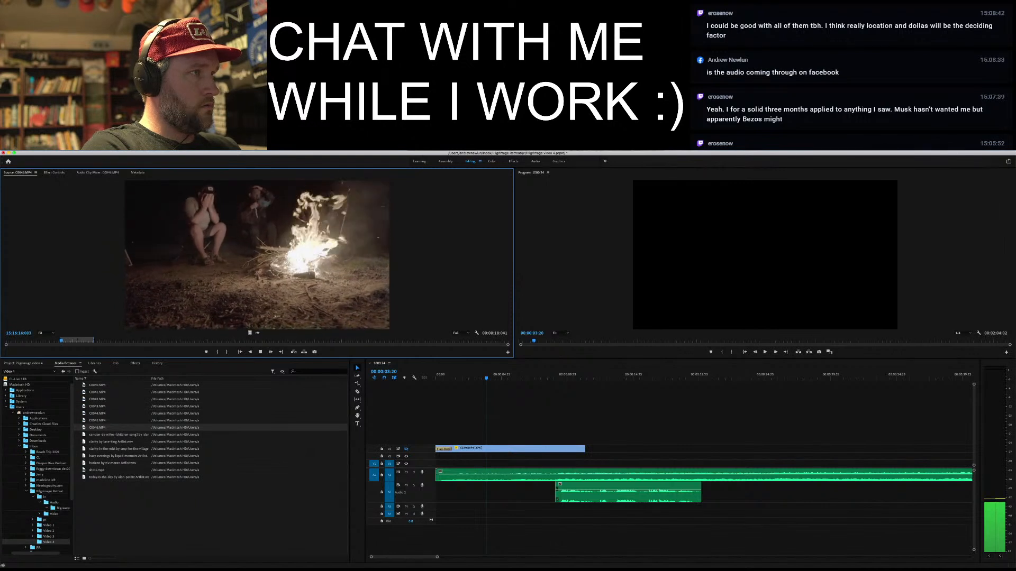
{"action": "key", "text": "i"}
{"action": "key", "text": "i"}
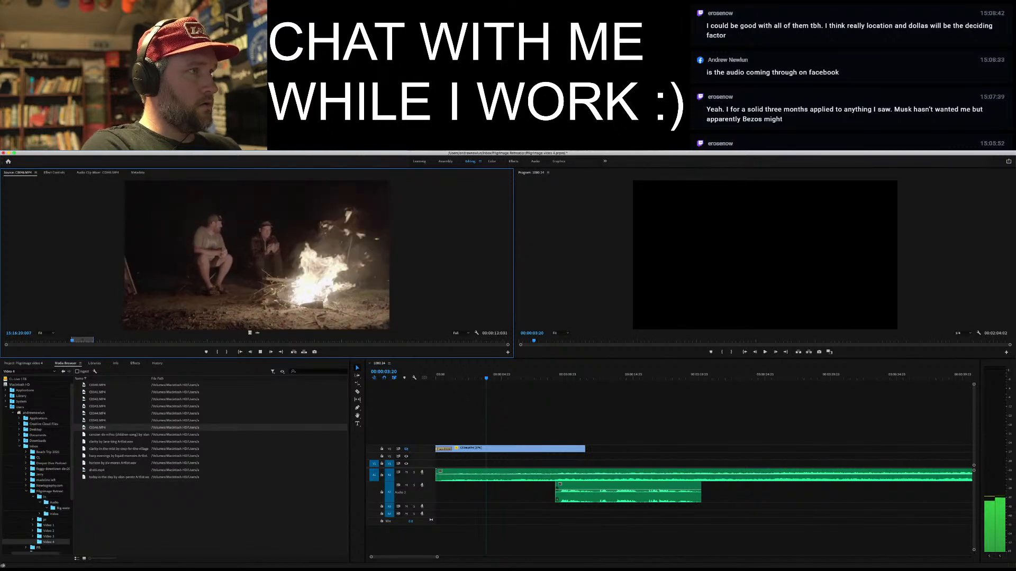
{"action": "key", "text": "i"}
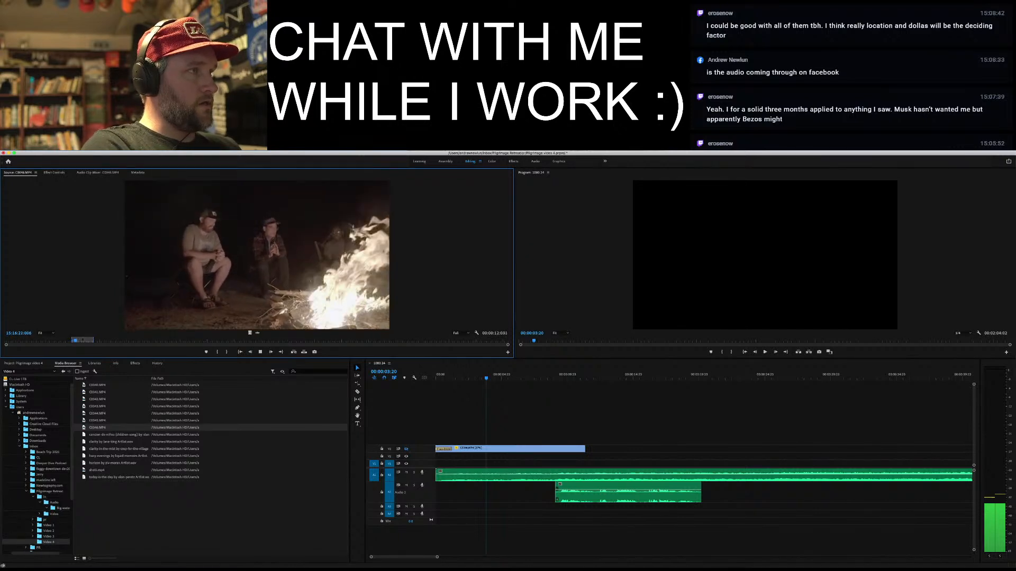
{"action": "key", "text": "o"}
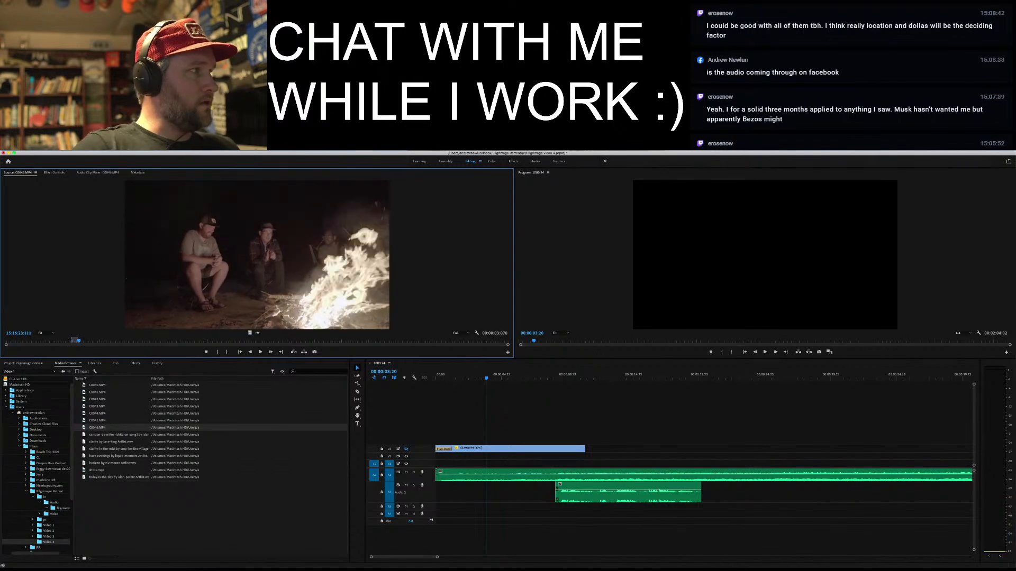
Place the marked segment as video only on V1 and rate-stretch it from the sequence start to the end of the V3 clip
{"action": "left_click_drag", "start_coordinate": [250, 333], "coordinate": [584, 464]}
{"action": "key", "text": "r"}
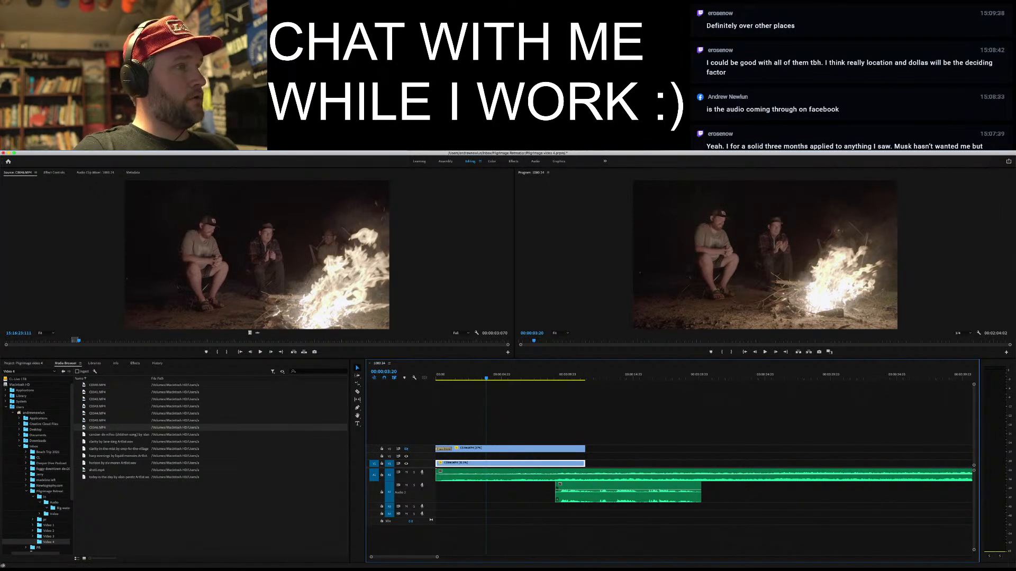
Apply the default transition to the start of the new campfire clip on V1
{"action": "left_click_drag", "start_coordinate": [486, 377], "coordinate": [436, 376]}
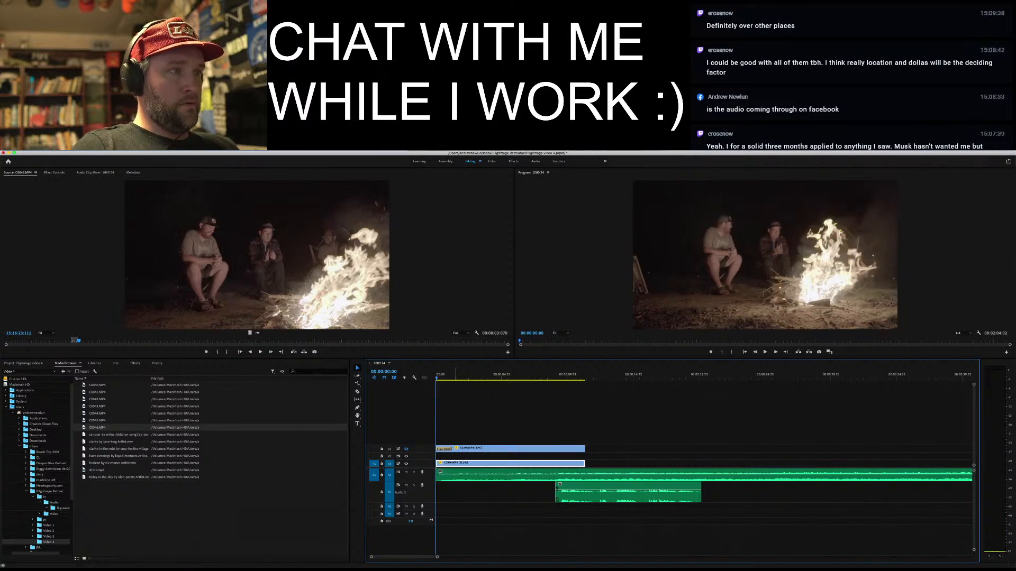
{"action": "right_click", "coordinate": [437, 466]}
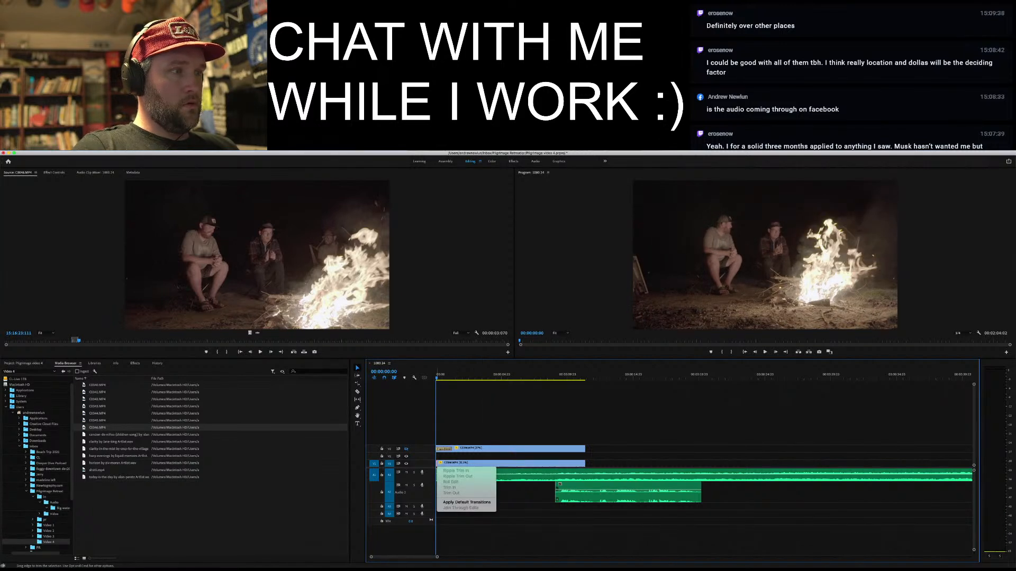
{"action": "left_click", "coordinate": [466, 502]}
Delete the superseded campfire clip from V3 and play back the opening from the sequence start
{"action": "left_click", "coordinate": [490, 449]}
{"action": "key", "text": "Delete"}
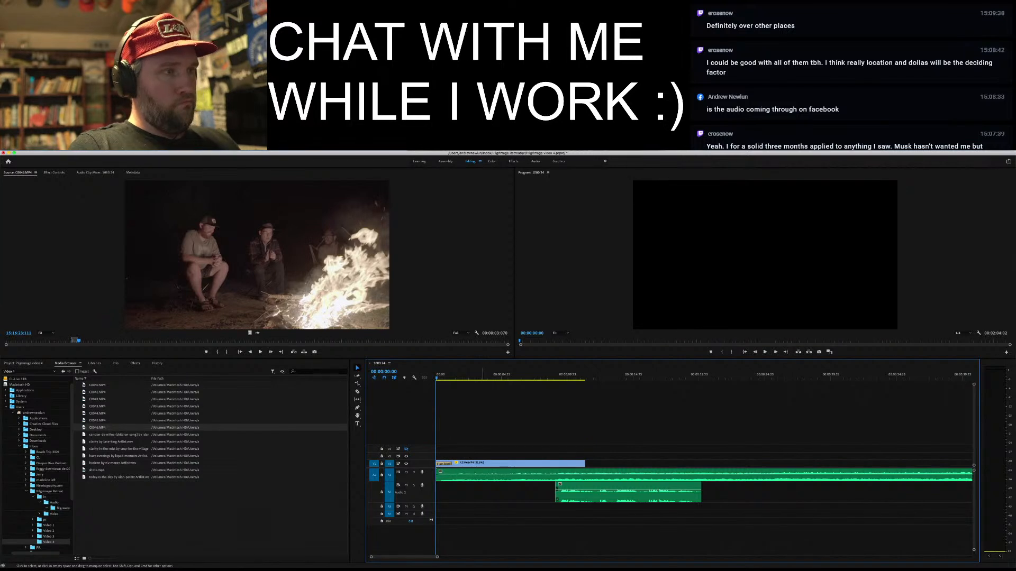
{"action": "key", "text": "space"}
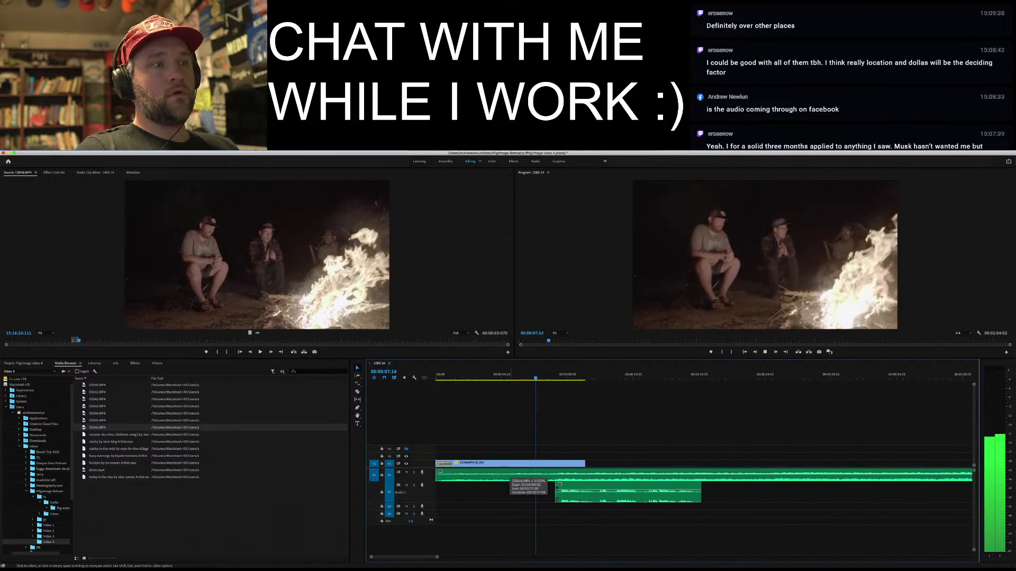
{"action": "key", "text": "space"}
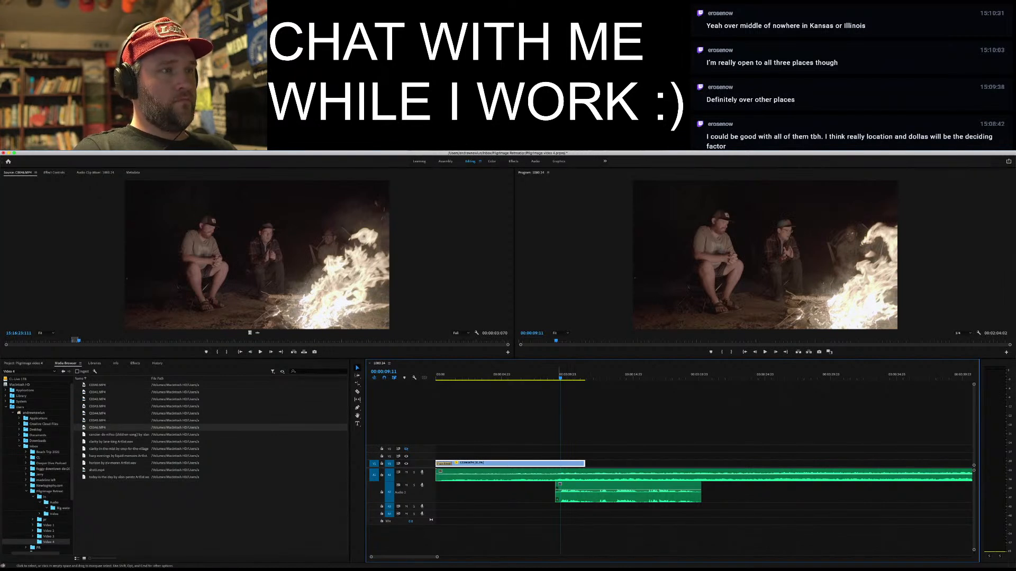
Shift the voice clip slightly earlier on its audio track and play back the opening
{"action": "left_click_drag", "start_coordinate": [592, 495], "coordinate": [583, 495]}
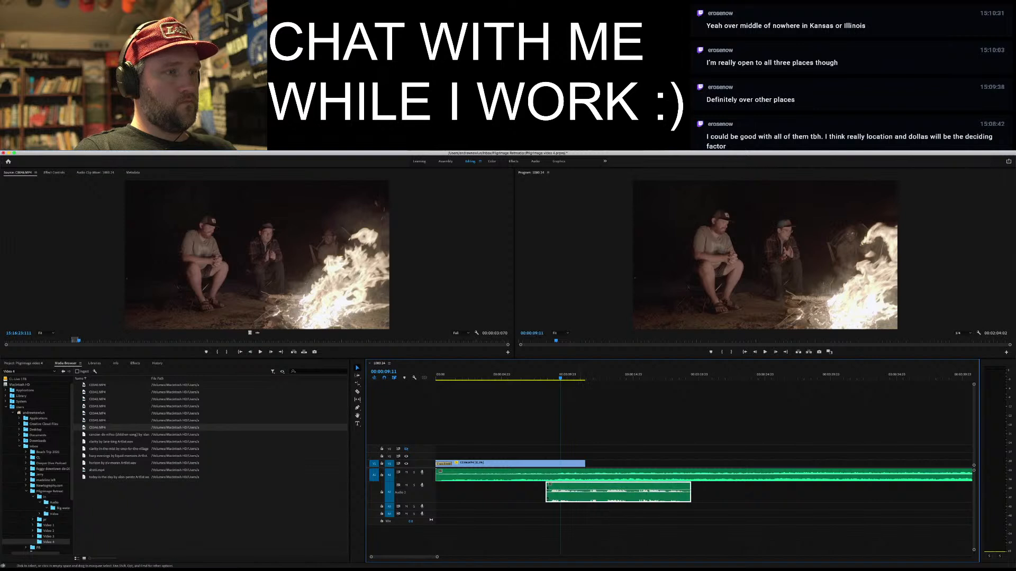
{"action": "key", "text": "space"}
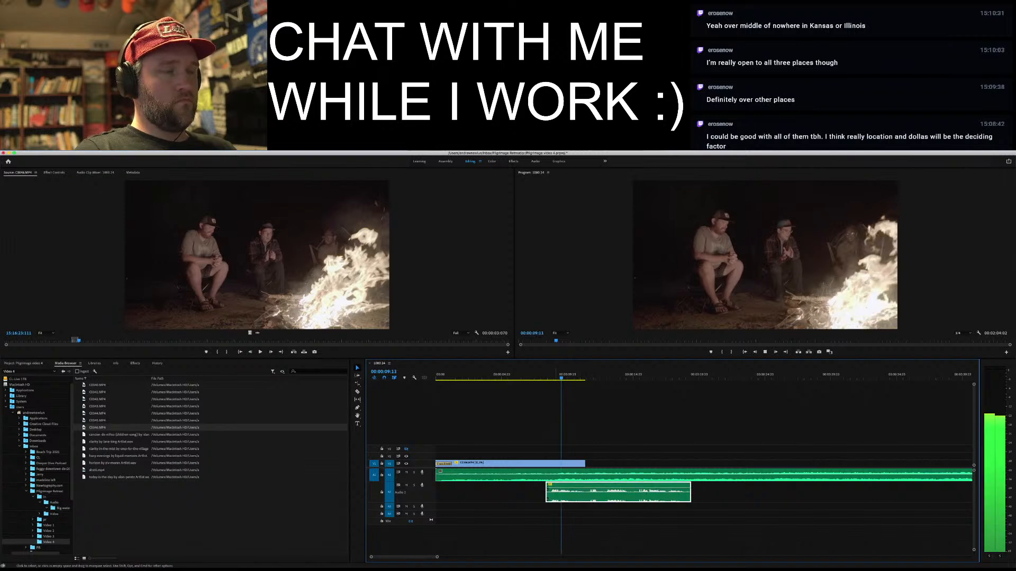
{"action": "key", "text": "space"}
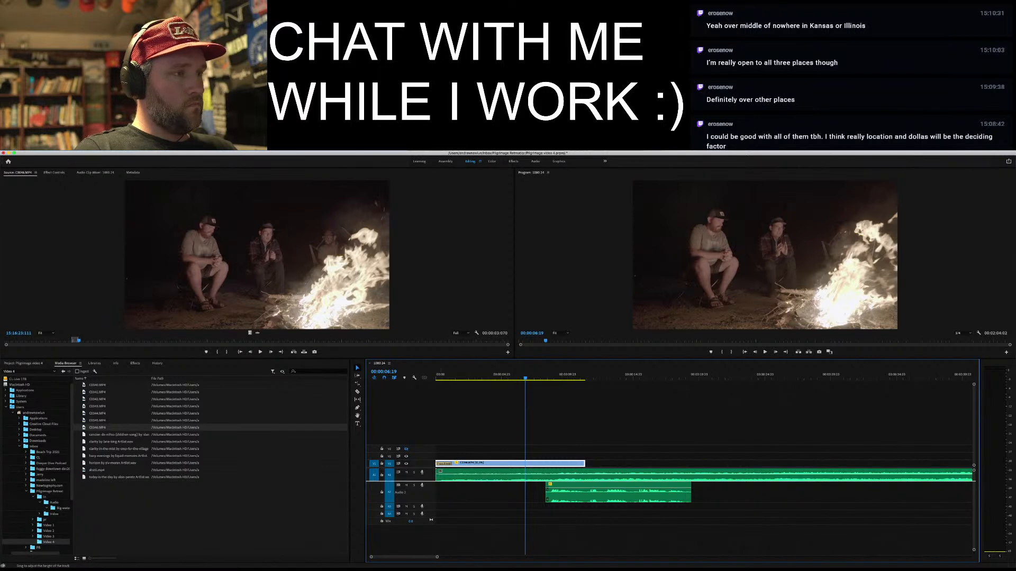
Increase the music track's height, then lengthen the fade-in transition on the V1 campfire clip and play back the opening
{"action": "left_click_drag", "start_coordinate": [400, 482], "coordinate": [400, 486]}
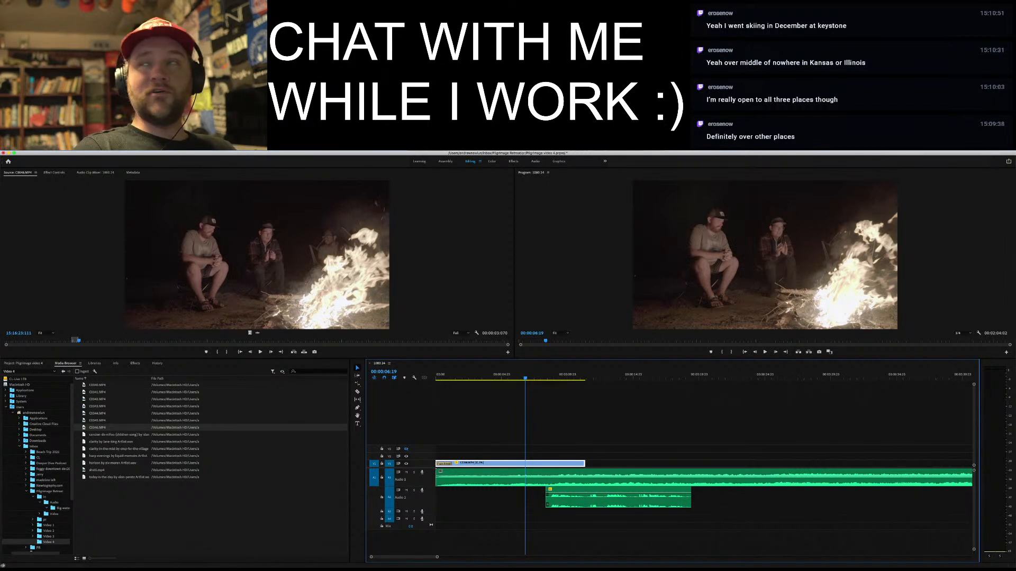
{"action": "key", "text": "Home"}
{"action": "left_click_drag", "start_coordinate": [452, 463], "coordinate": [456, 464]}
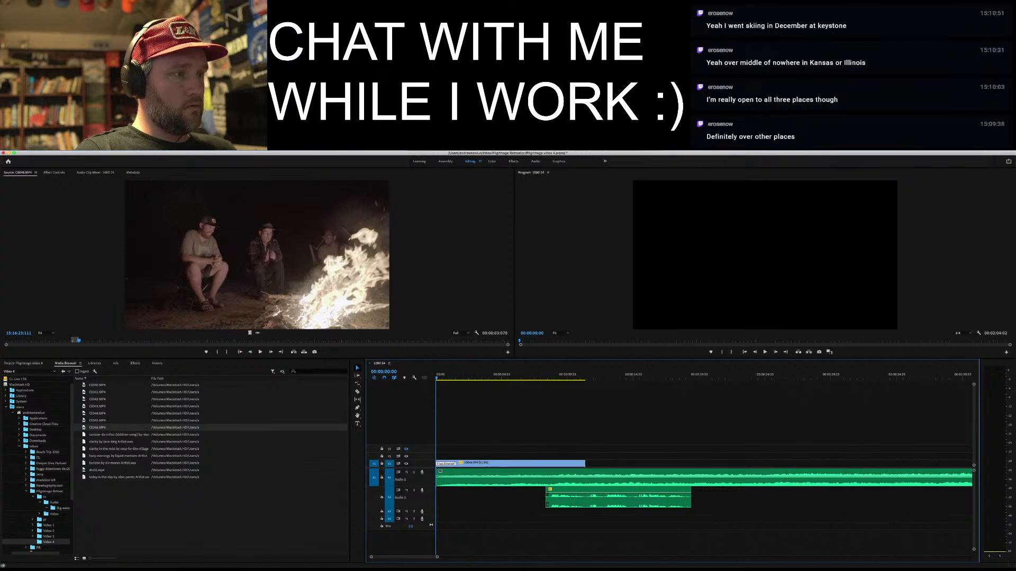
{"action": "key", "text": "="}
{"action": "key", "text": "="}
{"action": "key", "text": "space"}
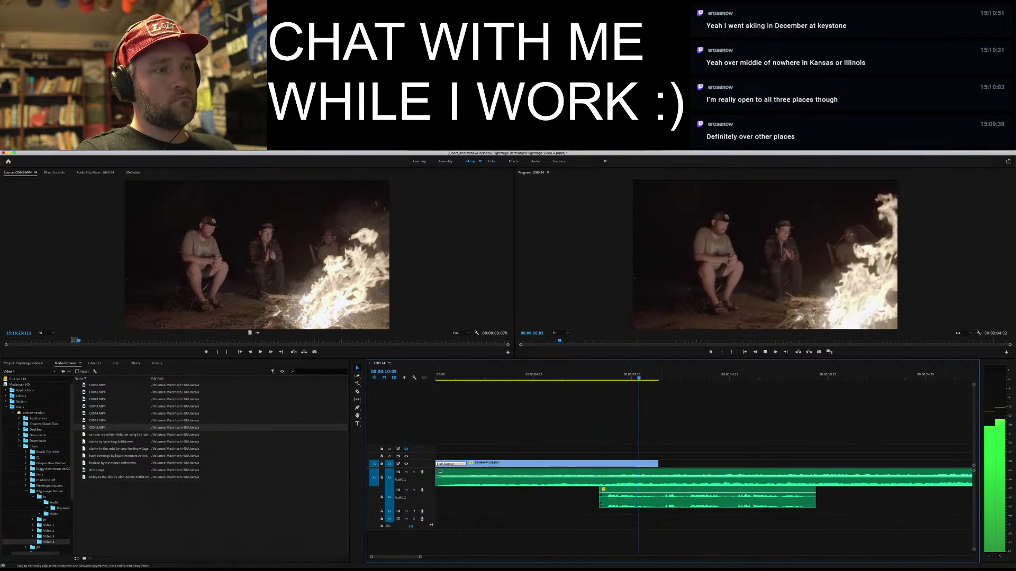
{"action": "key", "text": "space"}
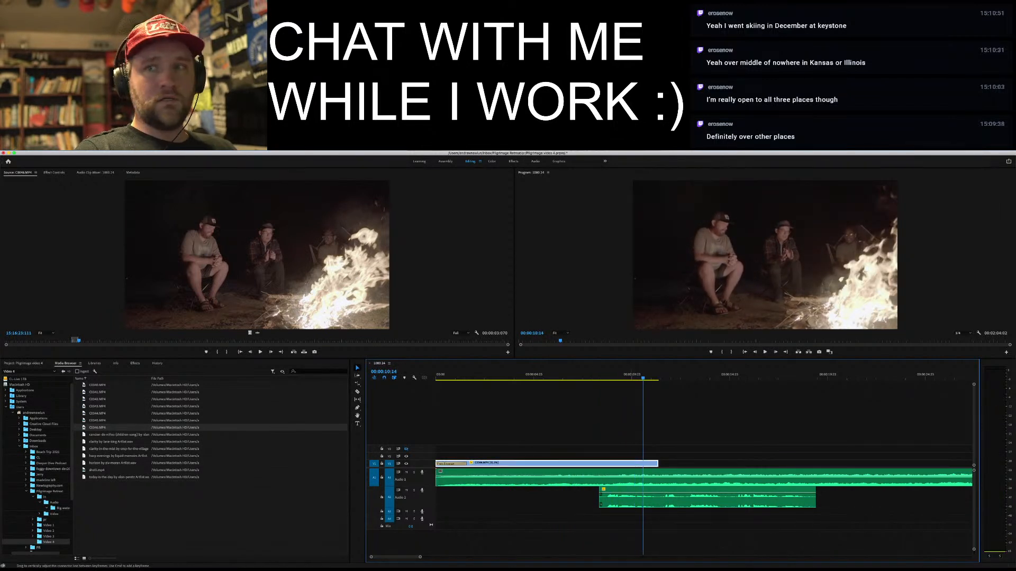
Raise the voice clip's volume level, audition it, and move the clip later so it starts at about 00:00:10
{"action": "left_click_drag", "start_coordinate": [629, 494], "coordinate": [629, 489]}
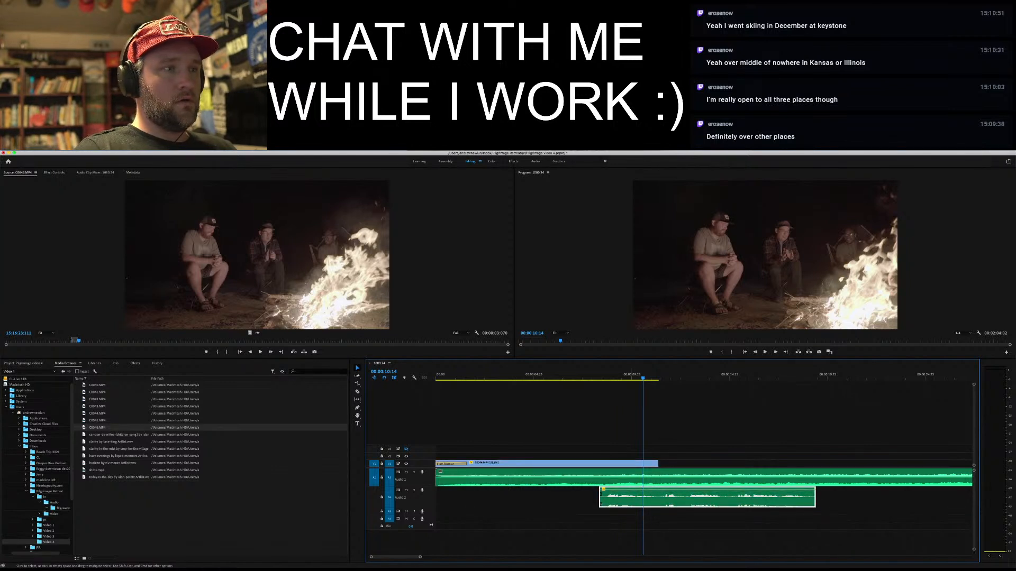
{"action": "left_click", "coordinate": [565, 374]}
{"action": "key", "text": "space"}
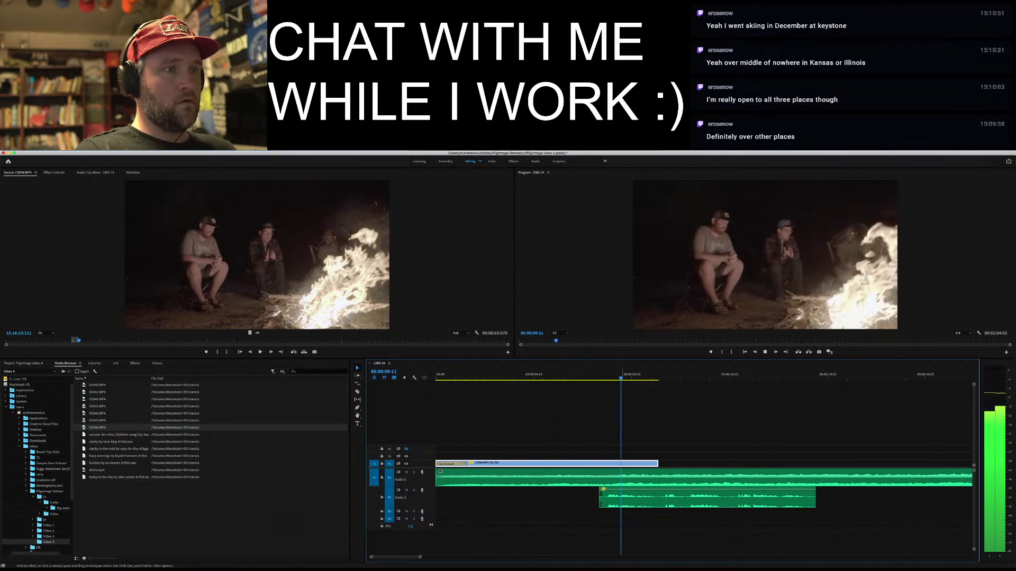
{"action": "key", "text": "space"}
{"action": "left_click_drag", "start_coordinate": [629, 497], "coordinate": [664, 497]}
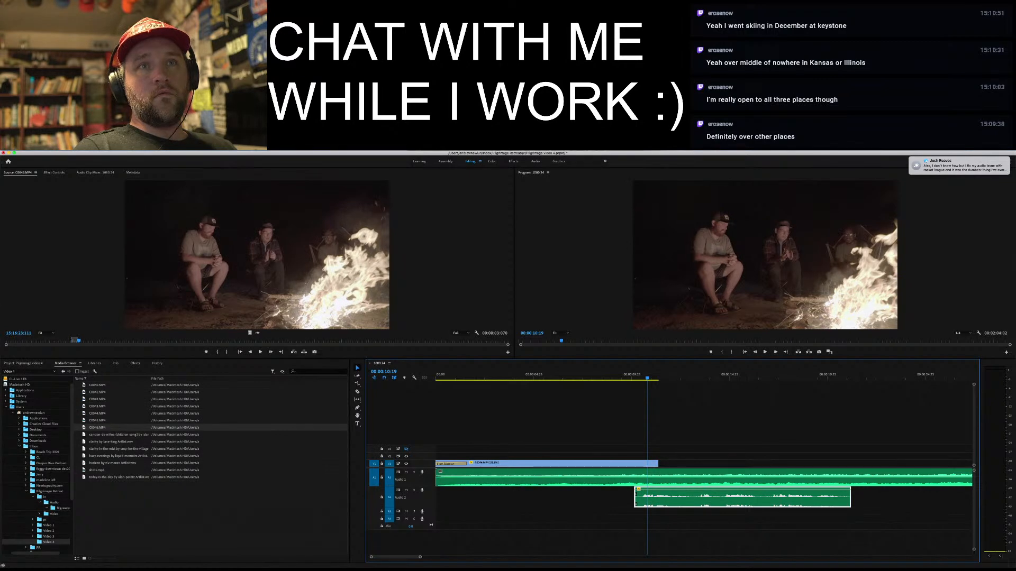
Switch to Messages and reply "Yeah that's super odd. That's why I hate using digital audio mixers. Too many things get lost in the ether"
{"action": "key", "text": "ctrl+Left"}
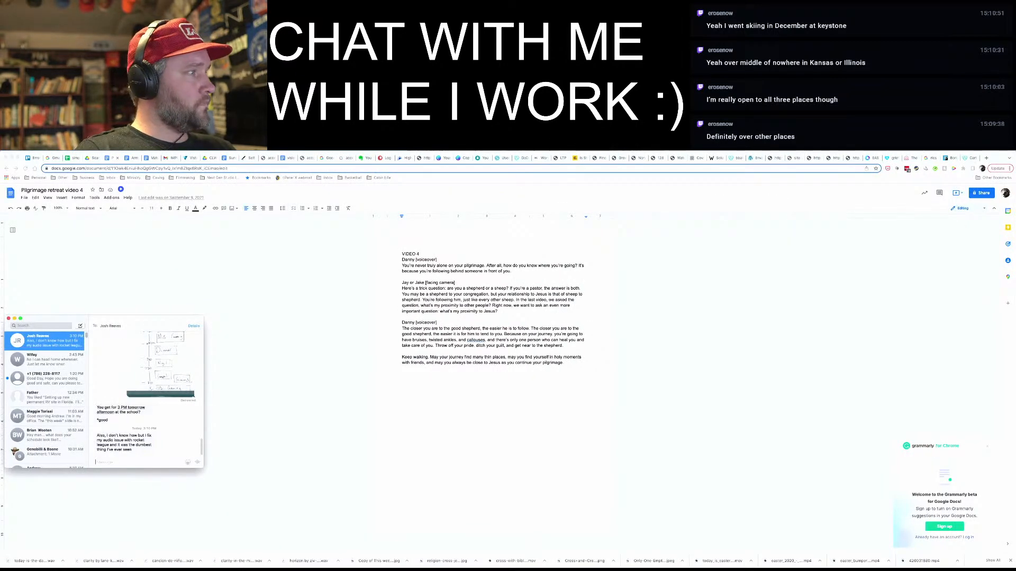
{"action": "type", "text": "Yeah that's s"}
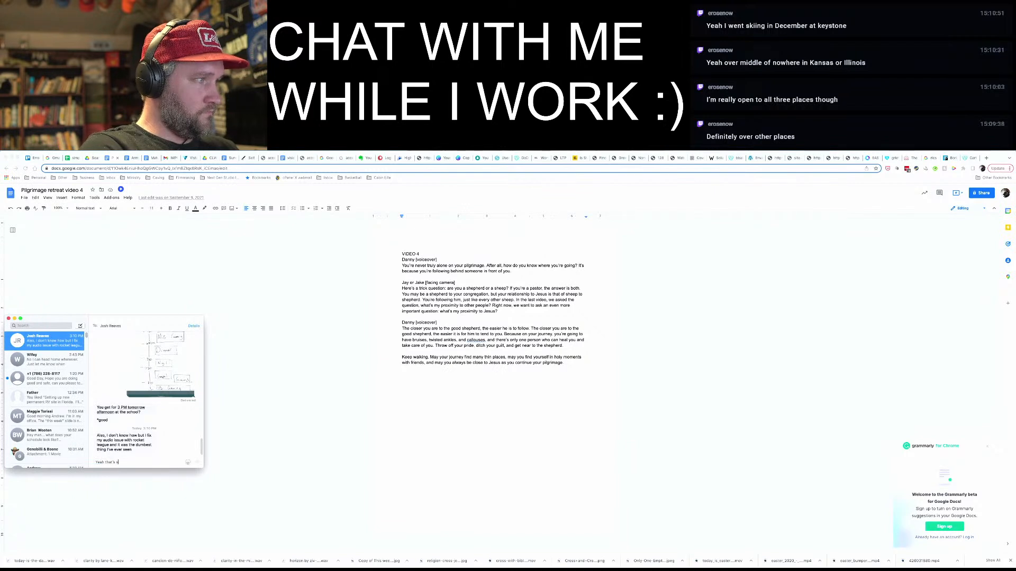
{"action": "type", "text": "uper odd. That's why I hate using"}
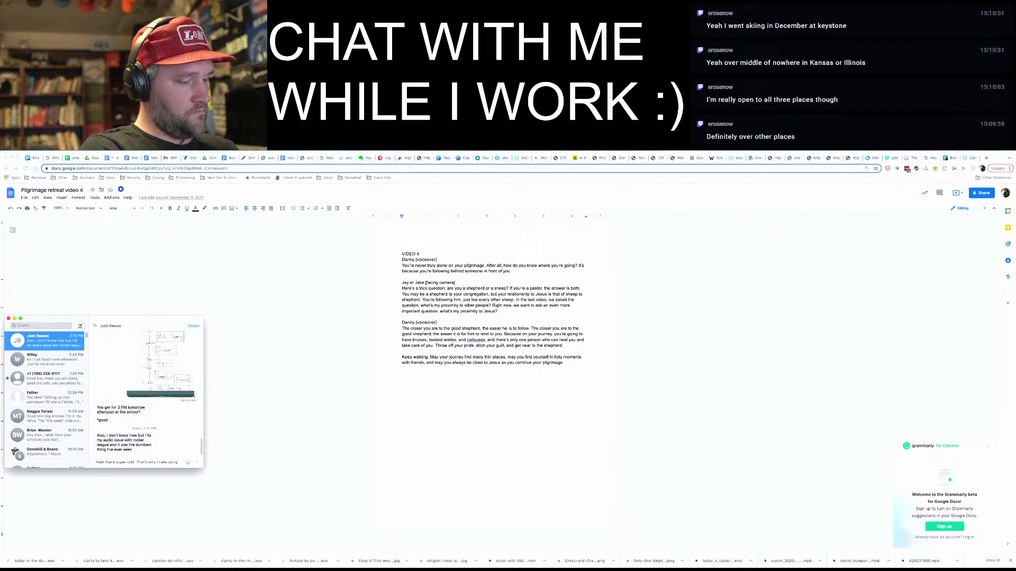
{"action": "type", "text": " aud"}
{"action": "type", "text": "io"}
{"action": "key", "text": "BackSpace"}
{"action": "key", "text": "BackSpace"}
{"action": "key", "text": "BackSpace"}
{"action": "key", "text": "BackSpace"}
{"action": "key", "text": "BackSpace"}
{"action": "type", "text": "digital audio mix"}
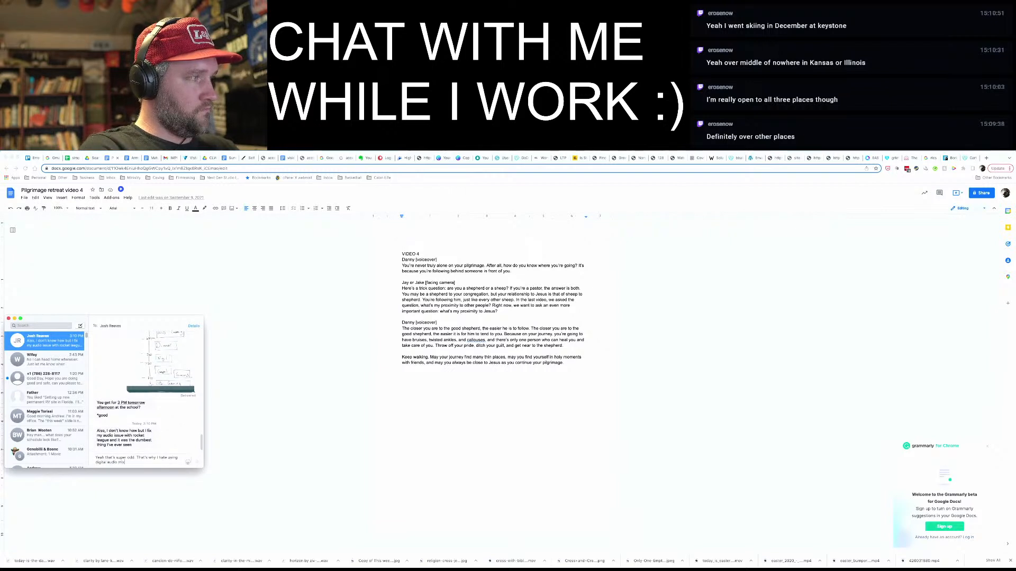
{"action": "type", "text": "ers. Too man"}
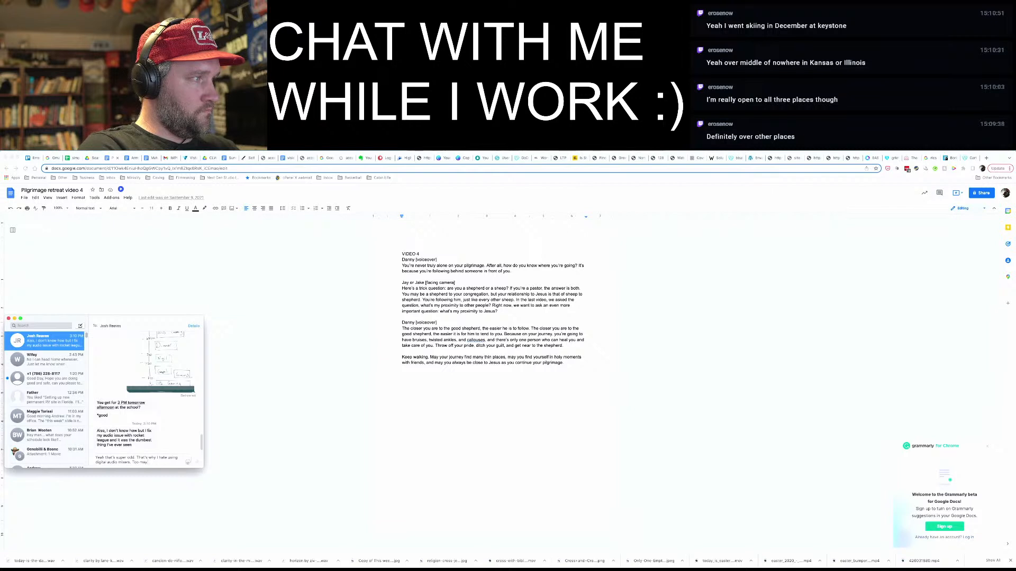
{"action": "type", "text": "y things g"}
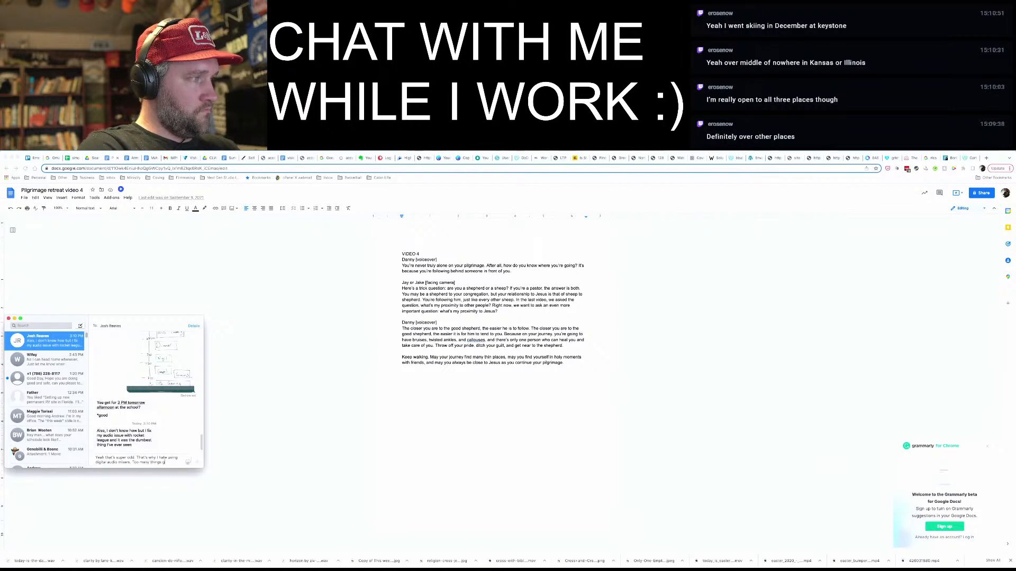
{"action": "type", "text": "et lost in the ethe"}
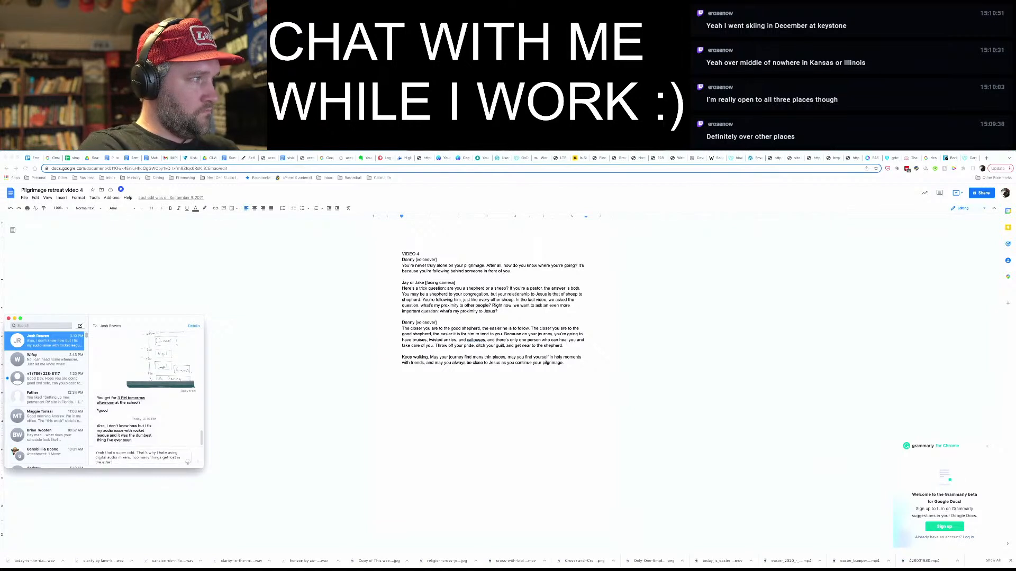
{"action": "type", "text": "r"}
{"action": "key", "text": "Return"}
Return to Premiere Pro and mark the source shot of the man in glasses from about 15:17:54 to 15:17:59
{"action": "key", "text": "ctrl+Right"}
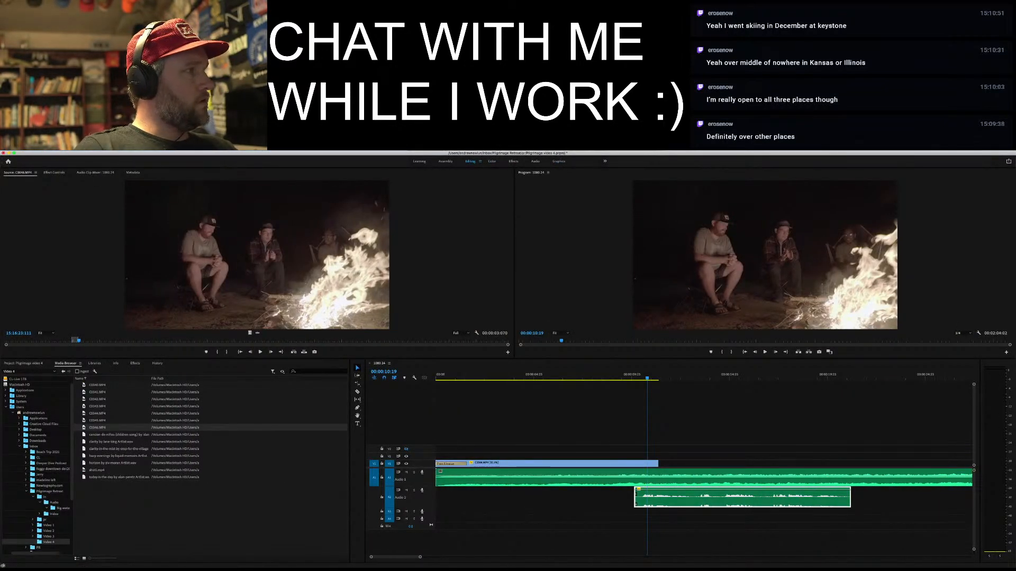
{"action": "left_click", "coordinate": [261, 340]}
{"action": "key", "text": "space"}
{"action": "key", "text": "j"}
{"action": "key", "text": "j"}
{"action": "key", "text": "j"}
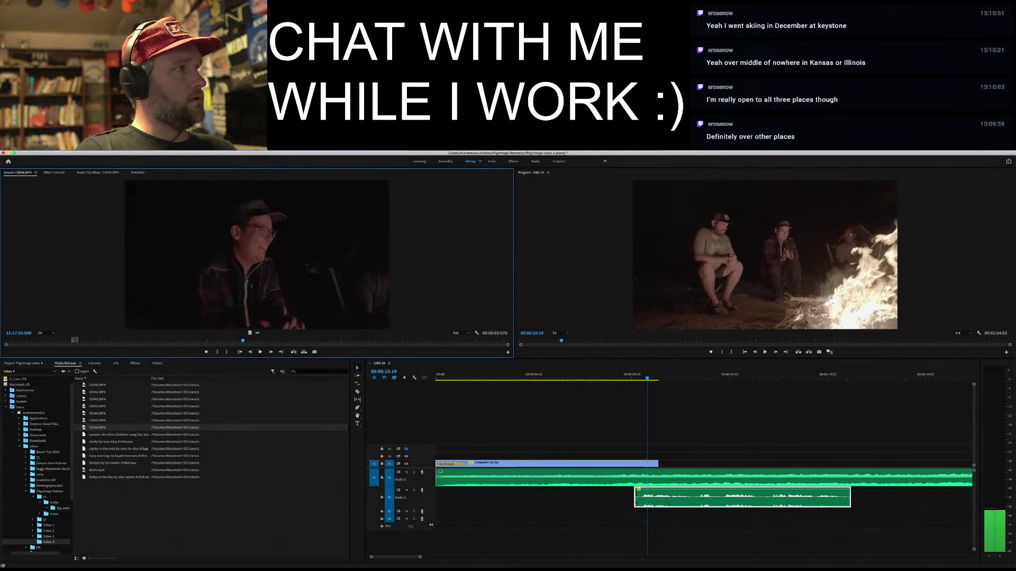
{"action": "key", "text": "i"}
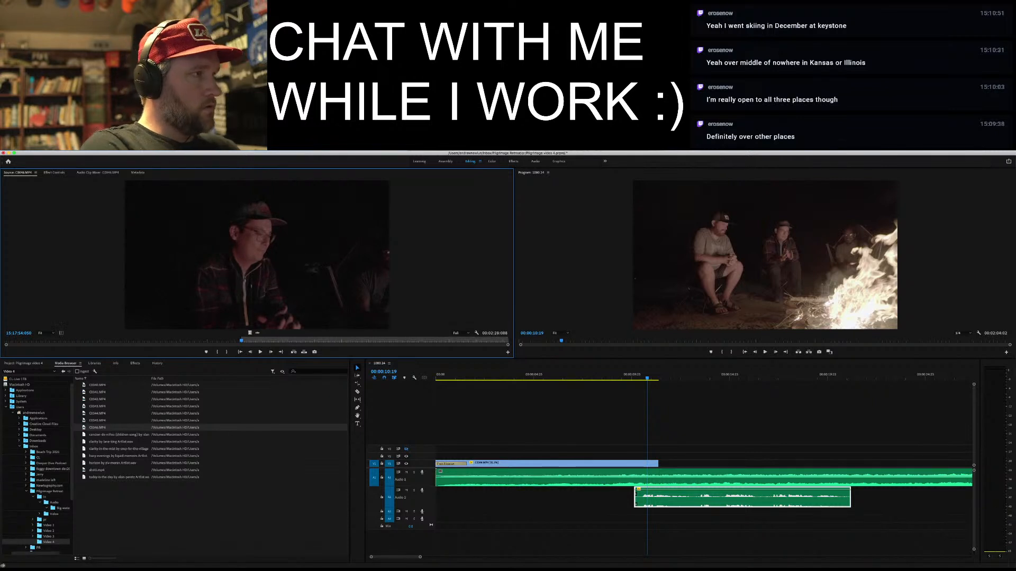
{"action": "key", "text": "l"}
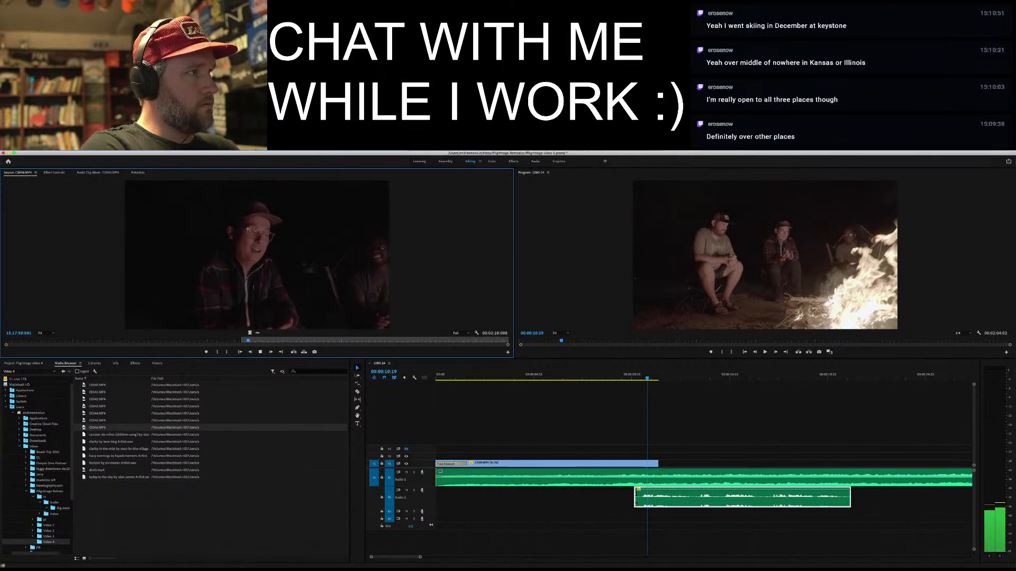
{"action": "key", "text": "o"}
{"action": "key", "text": "k"}
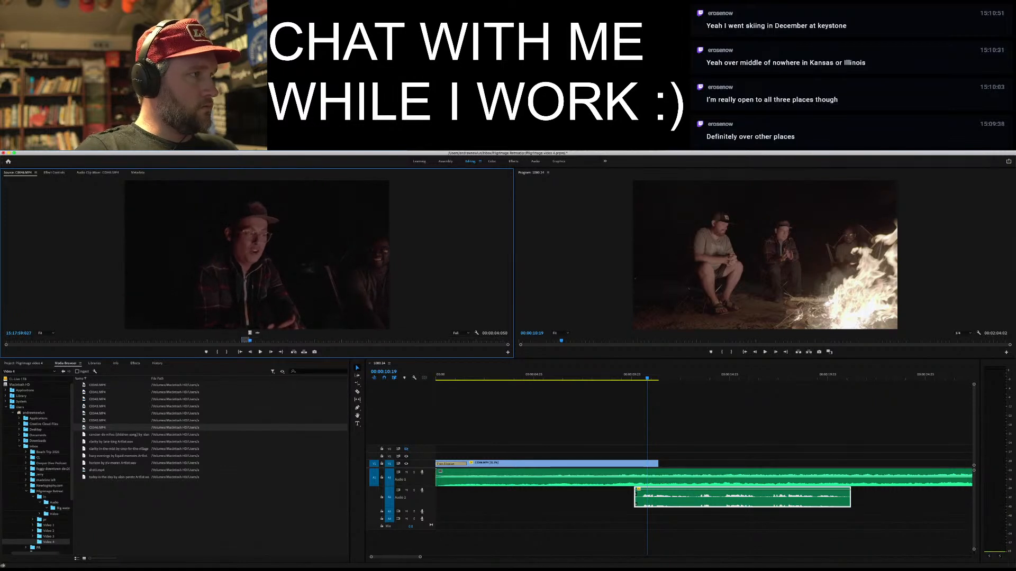
Place the marked segment as video only on V1, rate-stretch it to the voice clip's end and butt it against the campfire clip
{"action": "left_click_drag", "start_coordinate": [256, 254], "coordinate": [665, 464]}
{"action": "key", "text": "r"}
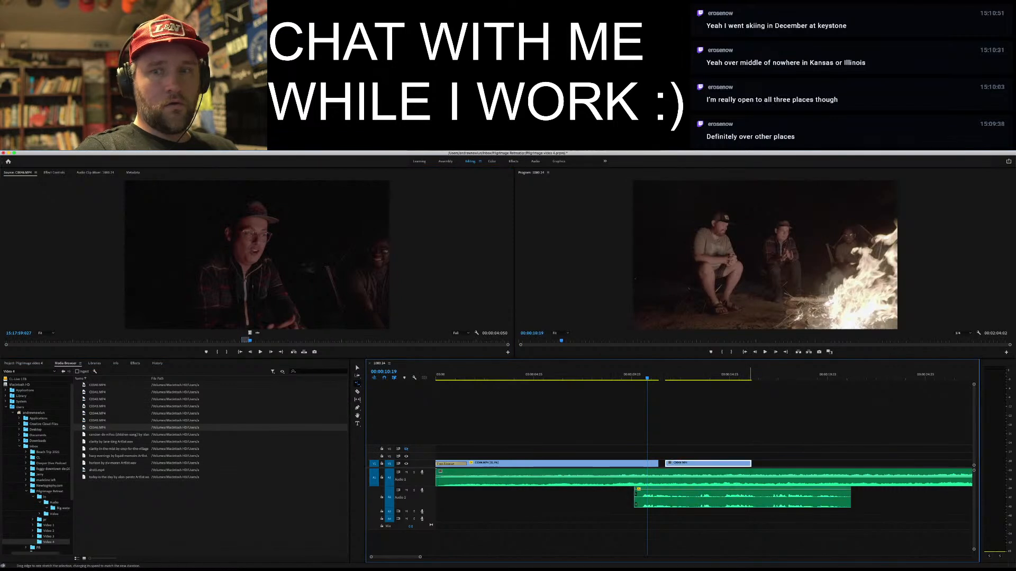
{"action": "left_click_drag", "start_coordinate": [751, 464], "coordinate": [840, 463]}
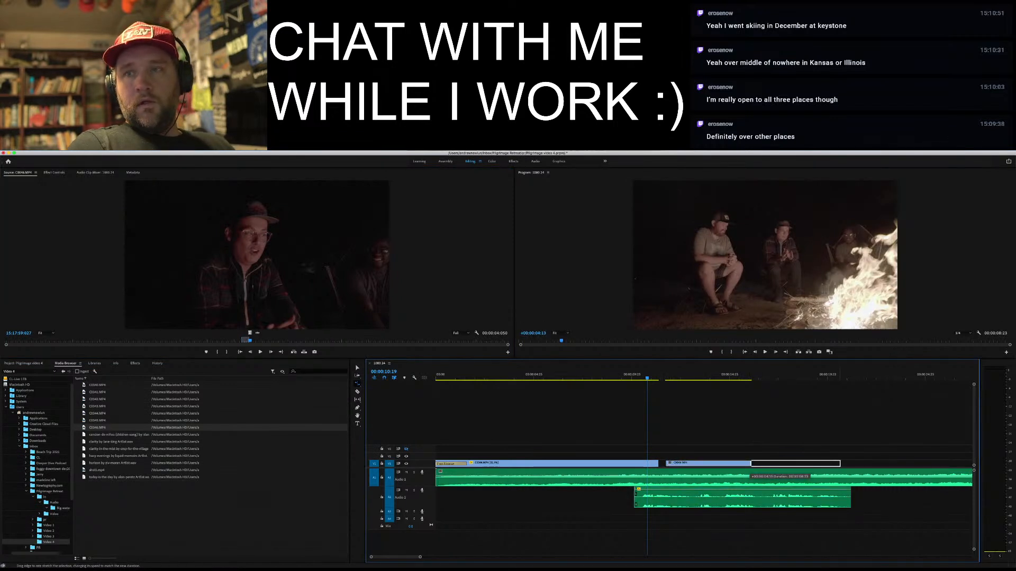
{"action": "left_click_drag", "start_coordinate": [840, 464], "coordinate": [850, 463]}
{"action": "left_click_drag", "start_coordinate": [706, 463], "coordinate": [700, 463]}
Apply the default transition at the cut between the two V1 clips, lengthen it and play back the dissolve
{"action": "right_click", "coordinate": [659, 466]}
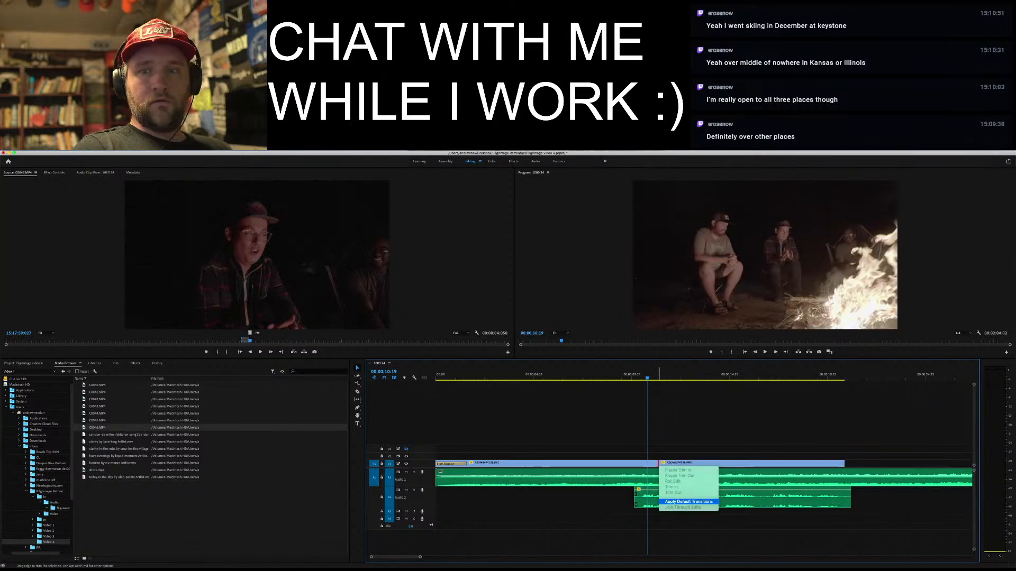
{"action": "left_click", "coordinate": [688, 502]}
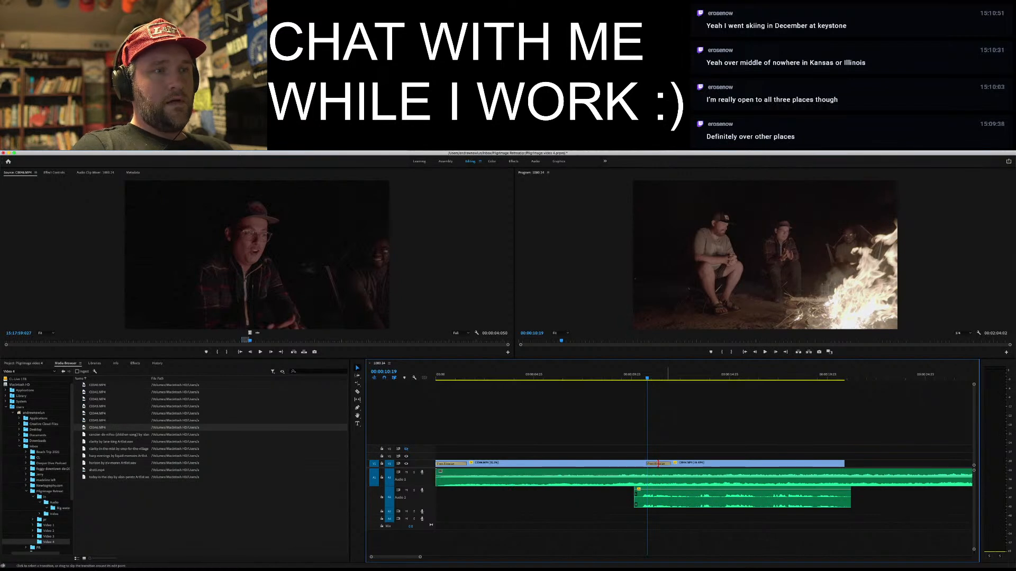
{"action": "left_click_drag", "start_coordinate": [670, 463], "coordinate": [698, 463]}
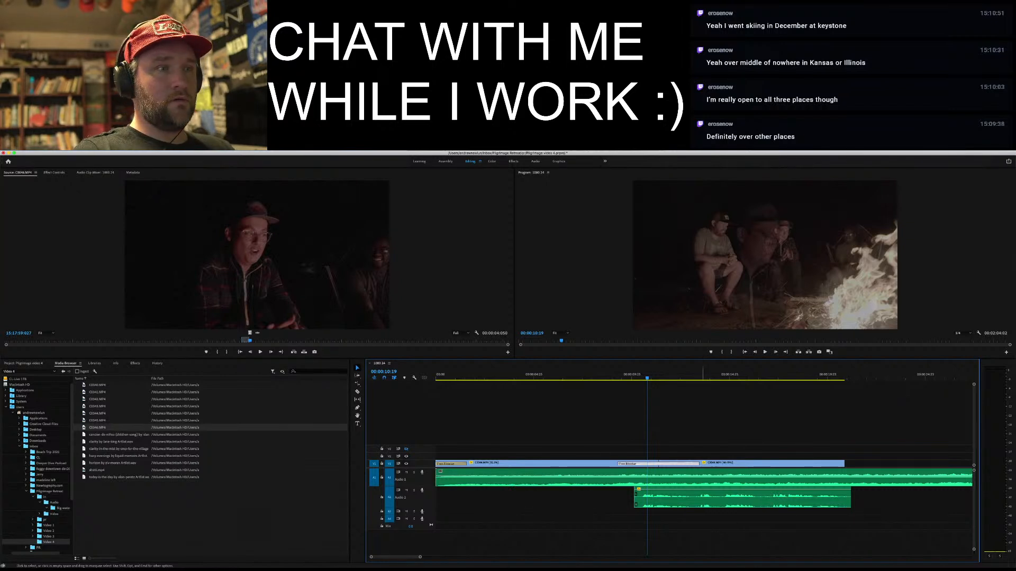
{"action": "key", "text": "space"}
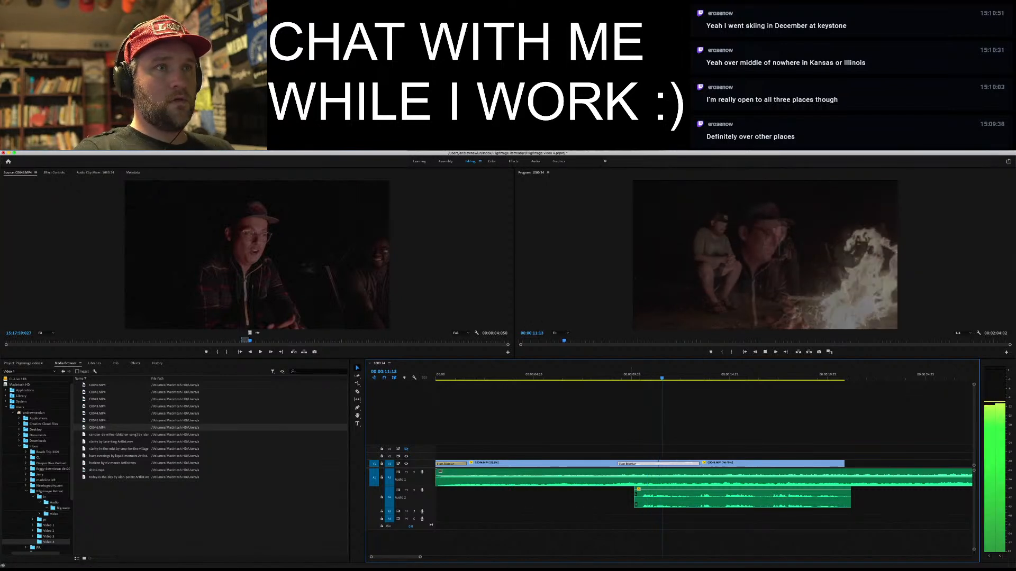
{"action": "key", "text": "space"}
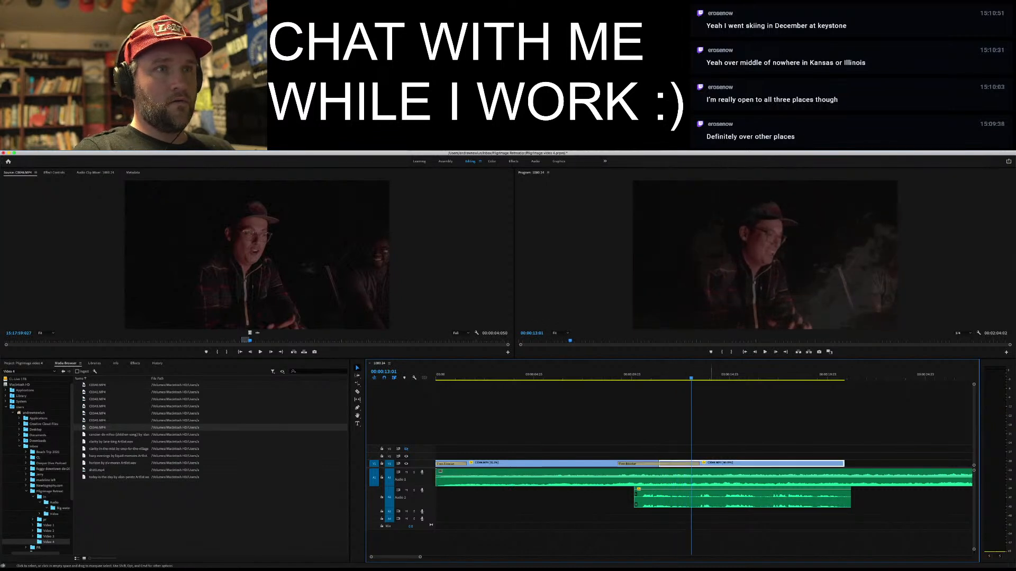
Trim the start of the second V1 clip, close the gap, and reapply the default transition at the cut with a longer duration
{"action": "left_click_drag", "start_coordinate": [660, 464], "coordinate": [627, 464]}
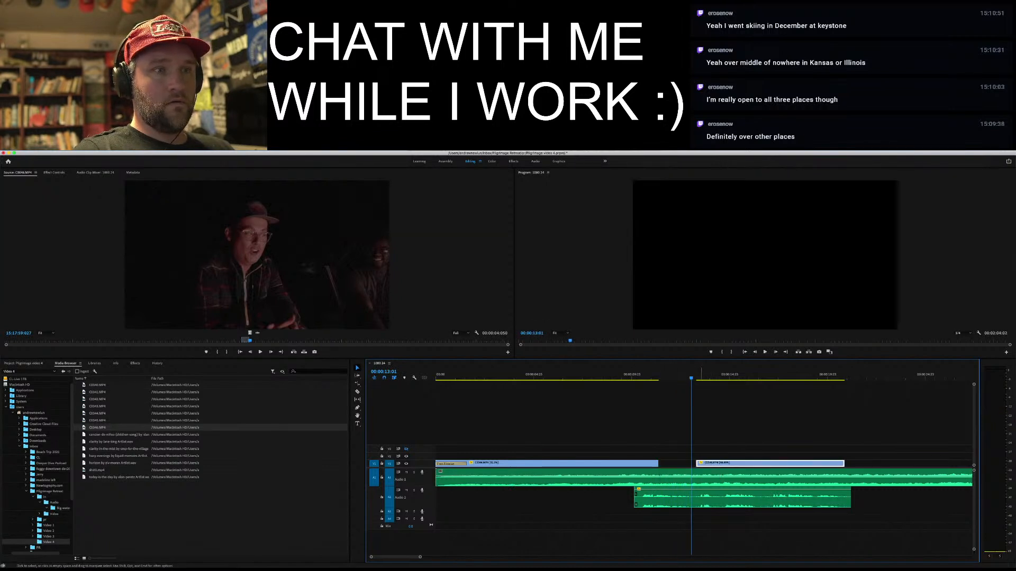
{"action": "right_click", "coordinate": [660, 463]}
{"action": "left_click", "coordinate": [683, 501]}
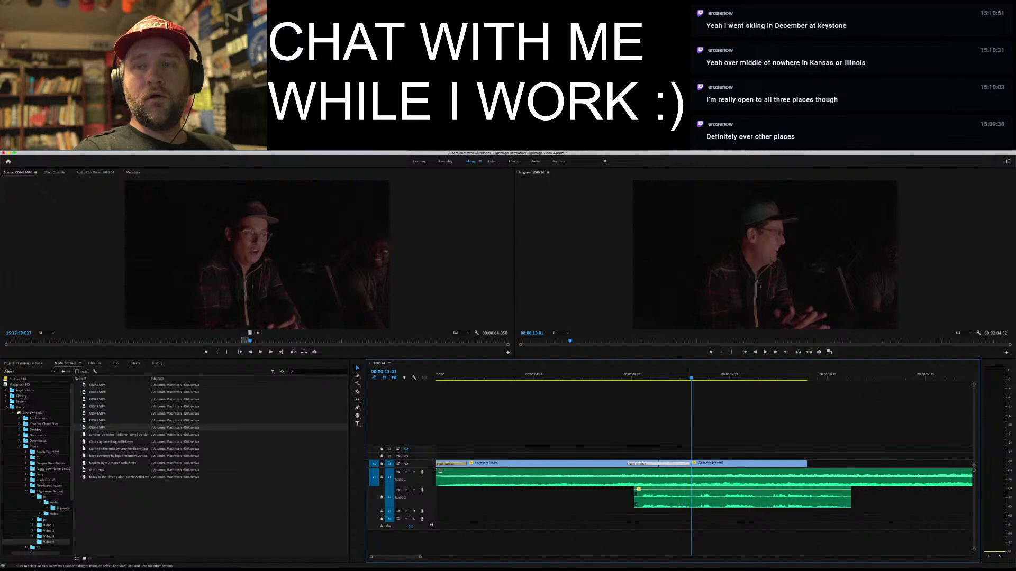
Play back the new dissolve, move the voice clip later to start at about 00:00:10:19, and audition the timing again
{"action": "left_click", "coordinate": [615, 376]}
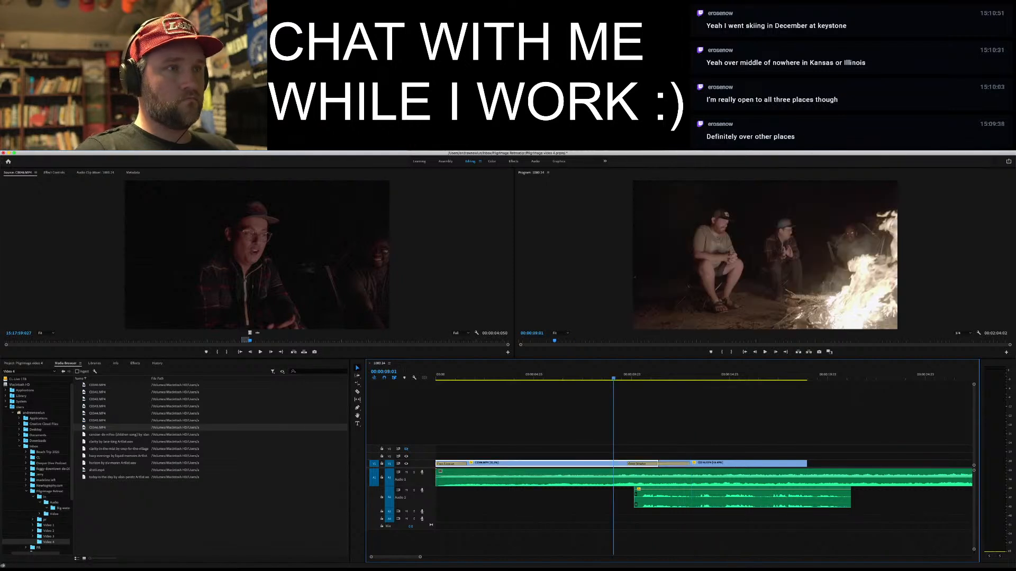
{"action": "key", "text": "space"}
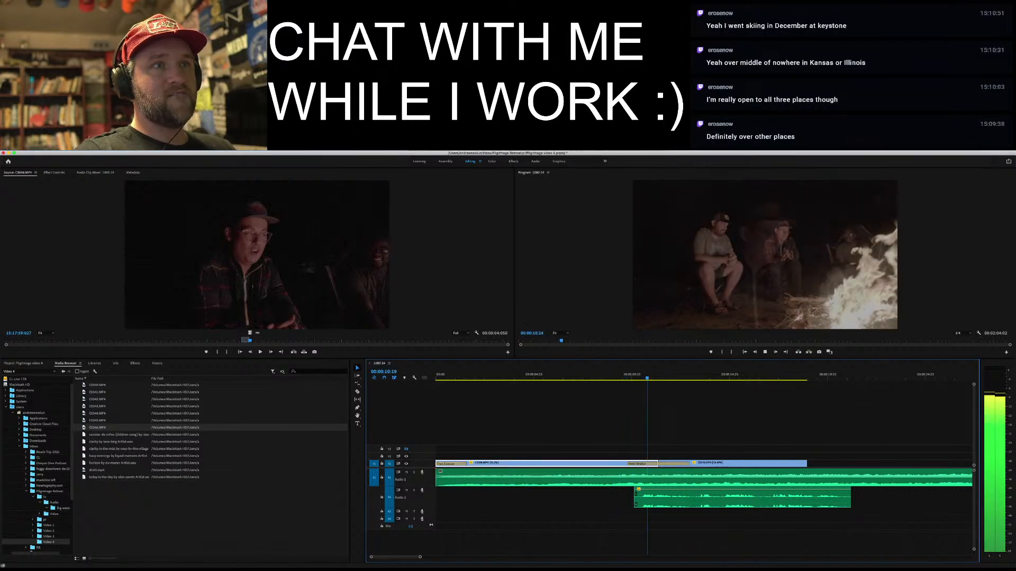
{"action": "key", "text": "space"}
{"action": "left_click_drag", "start_coordinate": [646, 498], "coordinate": [658, 497]}
{"action": "left_click", "coordinate": [588, 376]}
{"action": "key", "text": "space"}
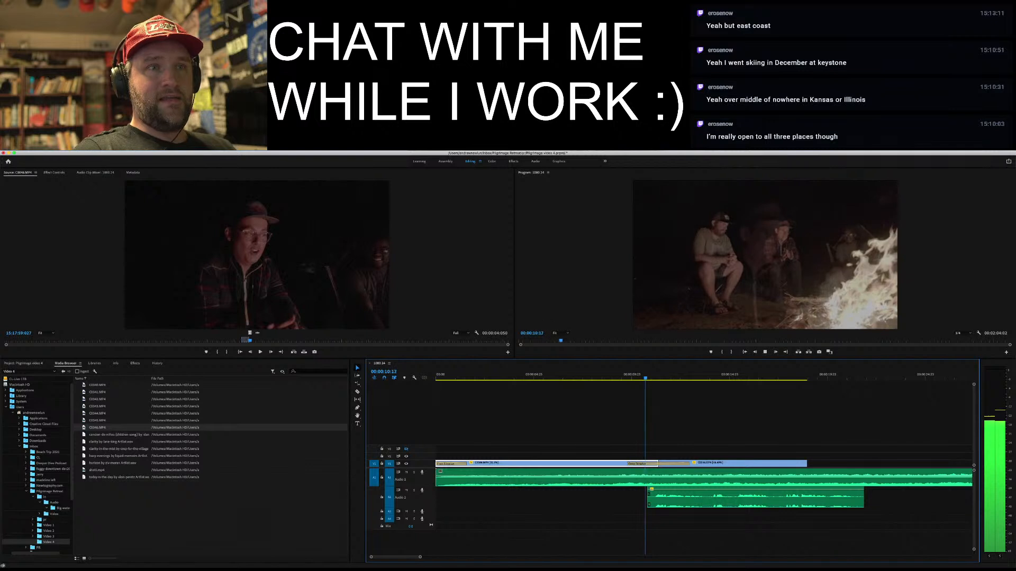
{"action": "key", "text": "space"}
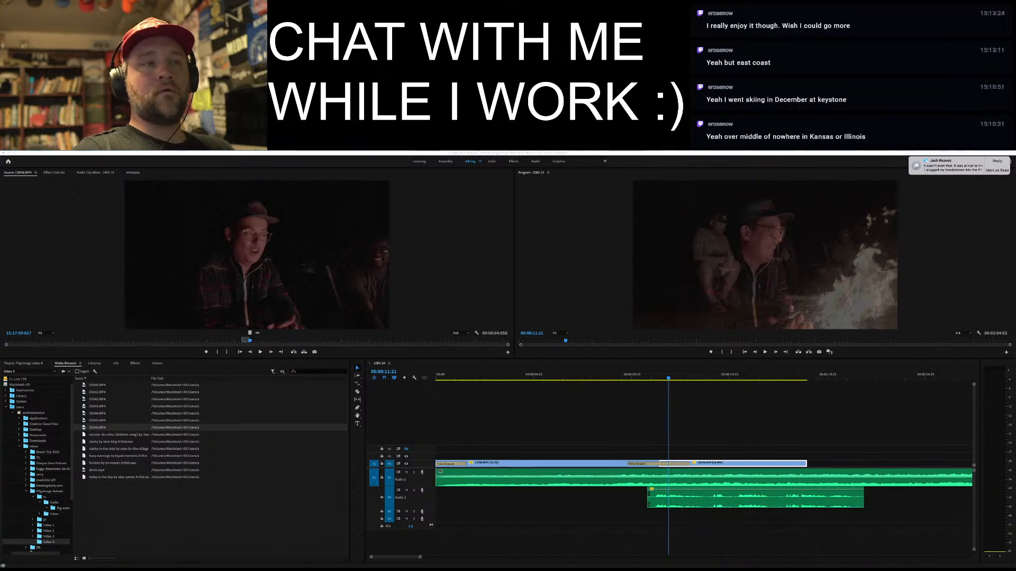
Read the incoming message, switch back to Premiere Pro and play back the opening campfire shot
{"action": "left_click", "coordinate": [946, 166]}
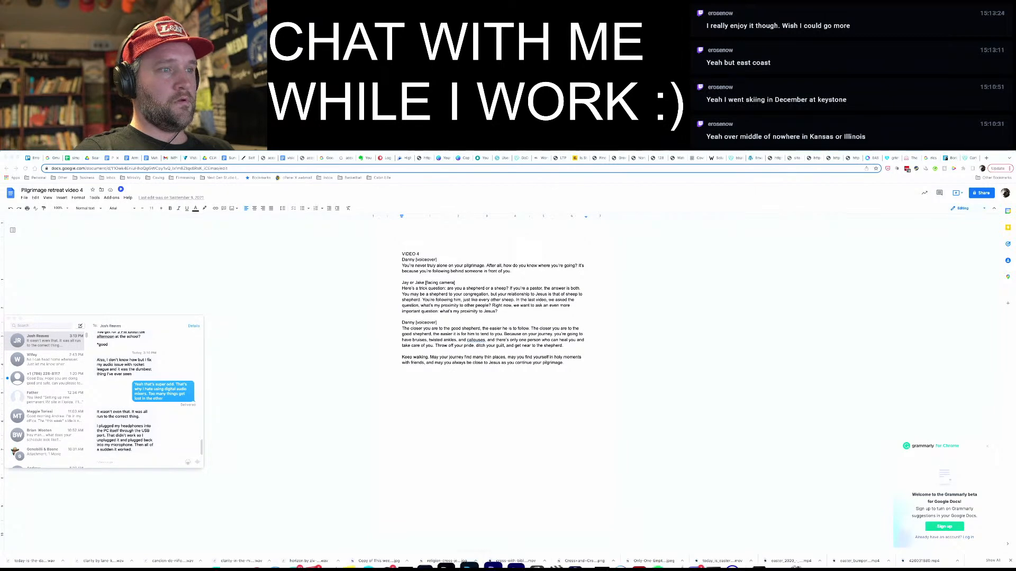
{"action": "left_click", "coordinate": [490, 555]}
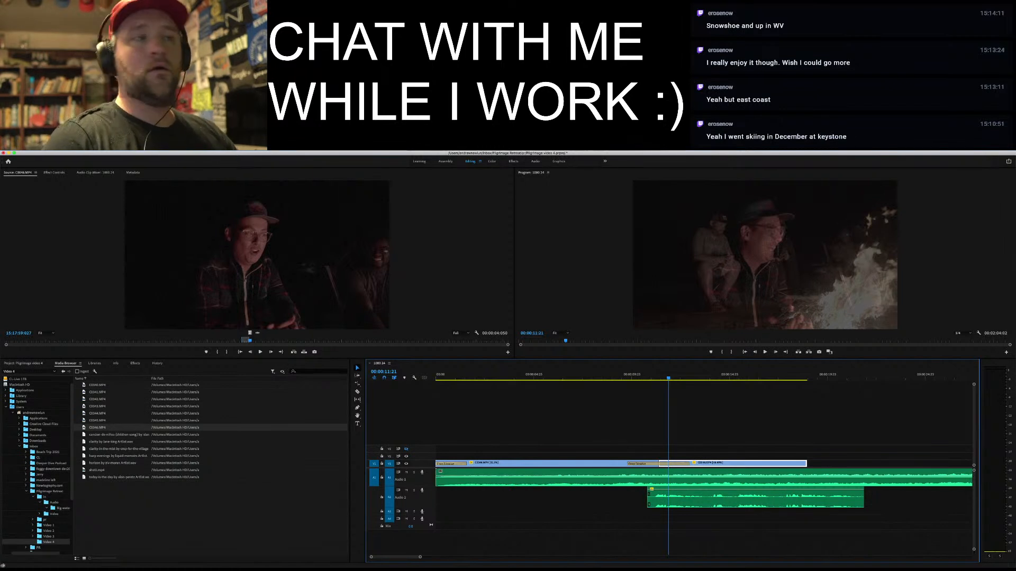
{"action": "left_click", "coordinate": [554, 376]}
{"action": "key", "text": "space"}
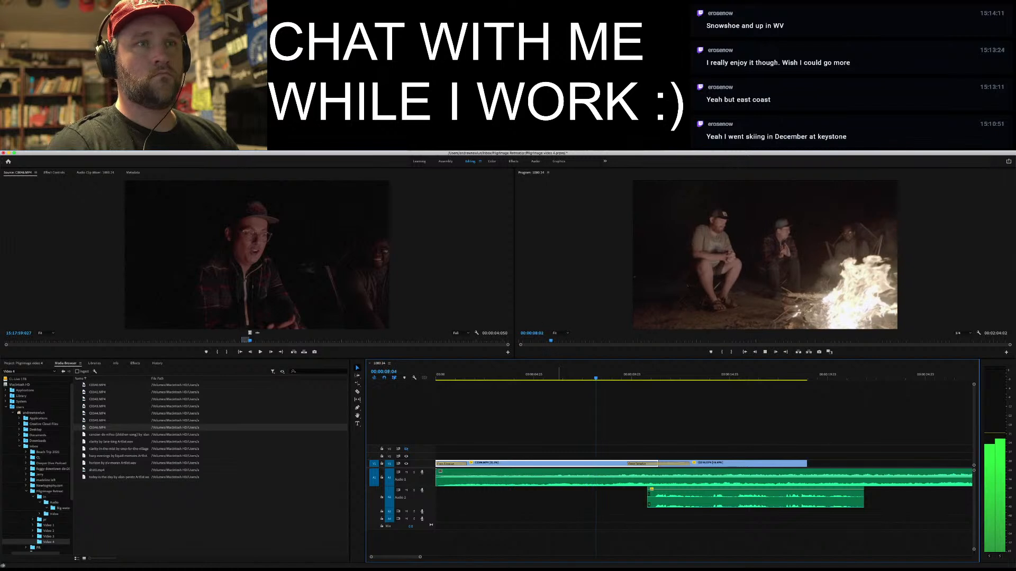
{"action": "key", "text": "space"}
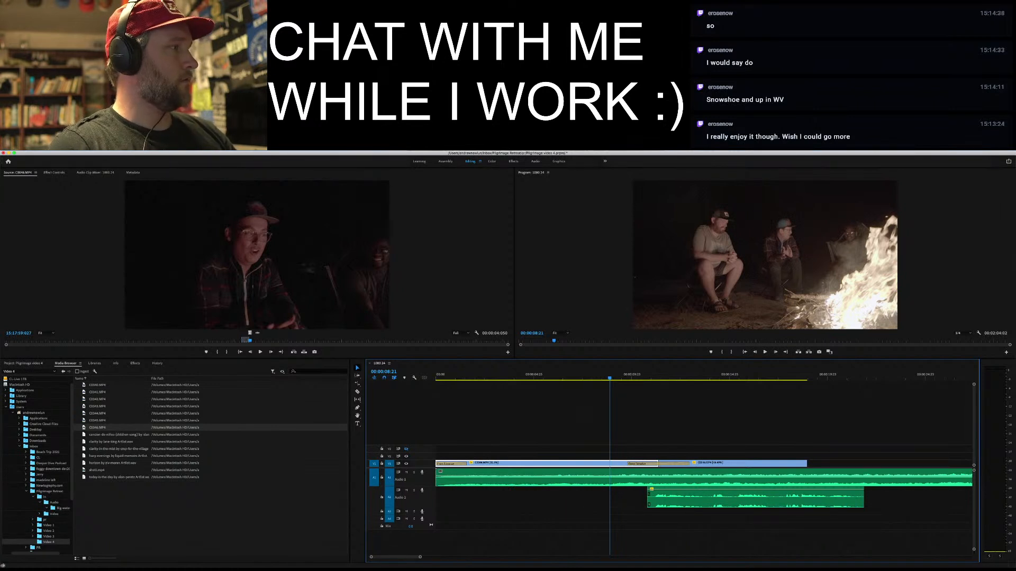
Create an adjustment layer with the default video settings and place it on V2 at the start of the sequence
{"action": "left_click", "coordinate": [23, 363]}
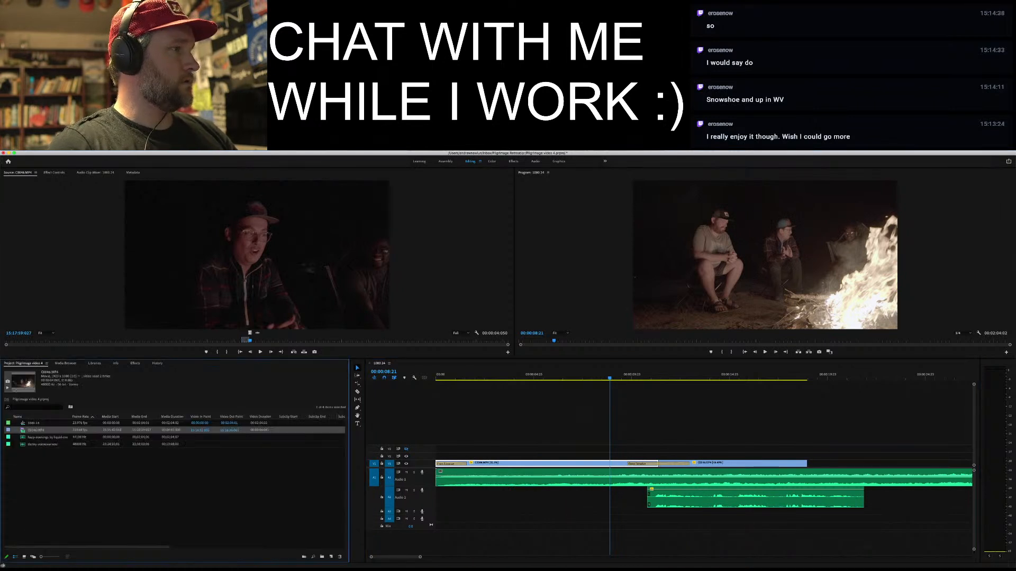
{"action": "left_click", "coordinate": [332, 556]}
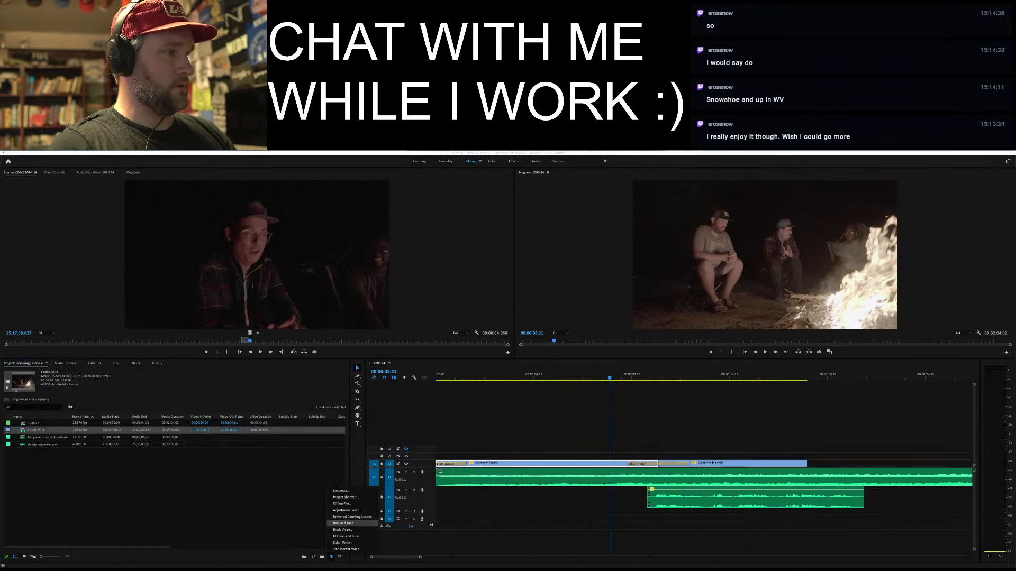
{"action": "left_click", "coordinate": [346, 510]}
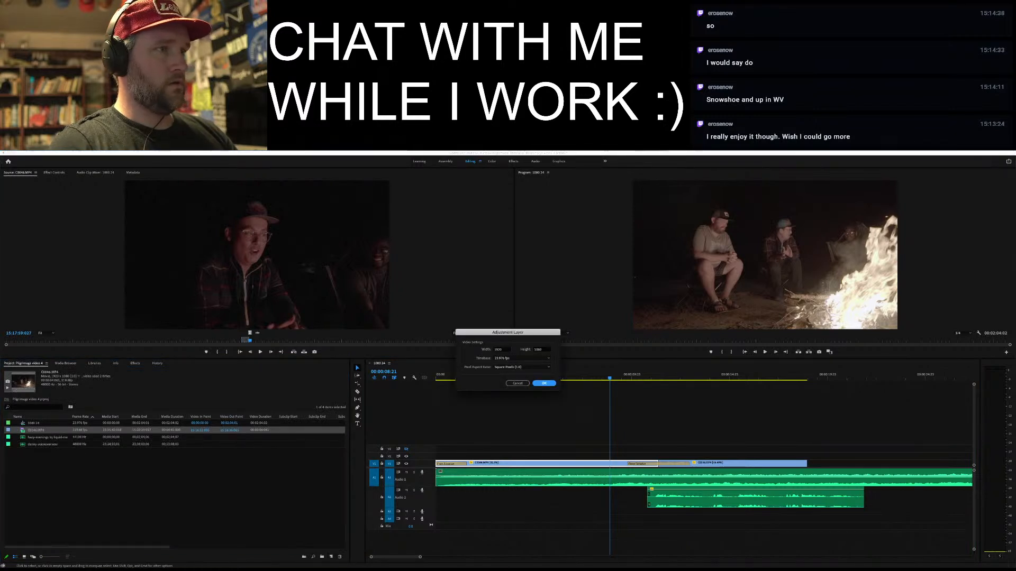
{"action": "left_click", "coordinate": [544, 383]}
{"action": "left_click_drag", "start_coordinate": [40, 422], "coordinate": [439, 456]}
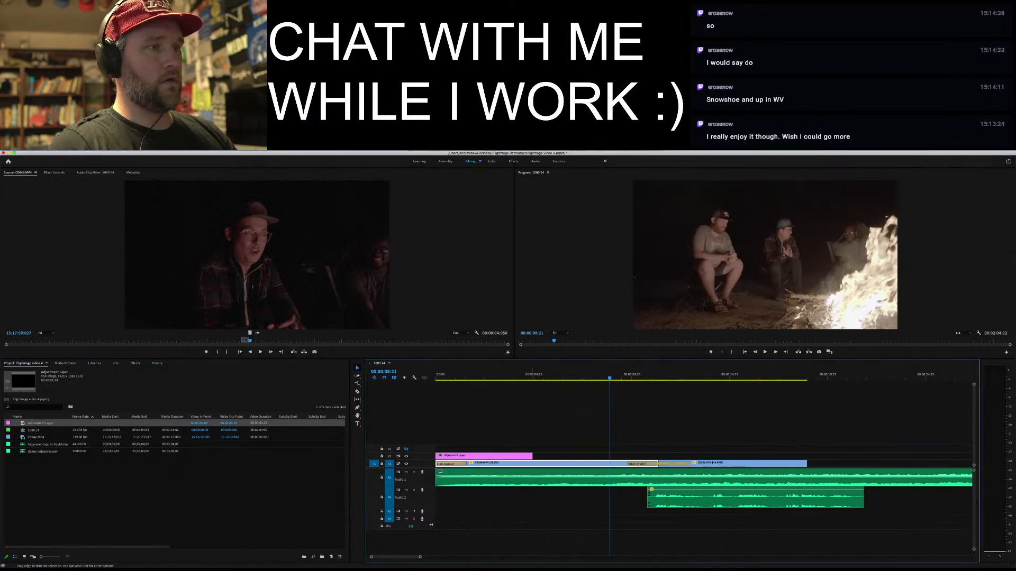
Extend the adjustment layer on V2 past the end of the music, to about 00:02:31:02
{"action": "key", "text": "minus"}
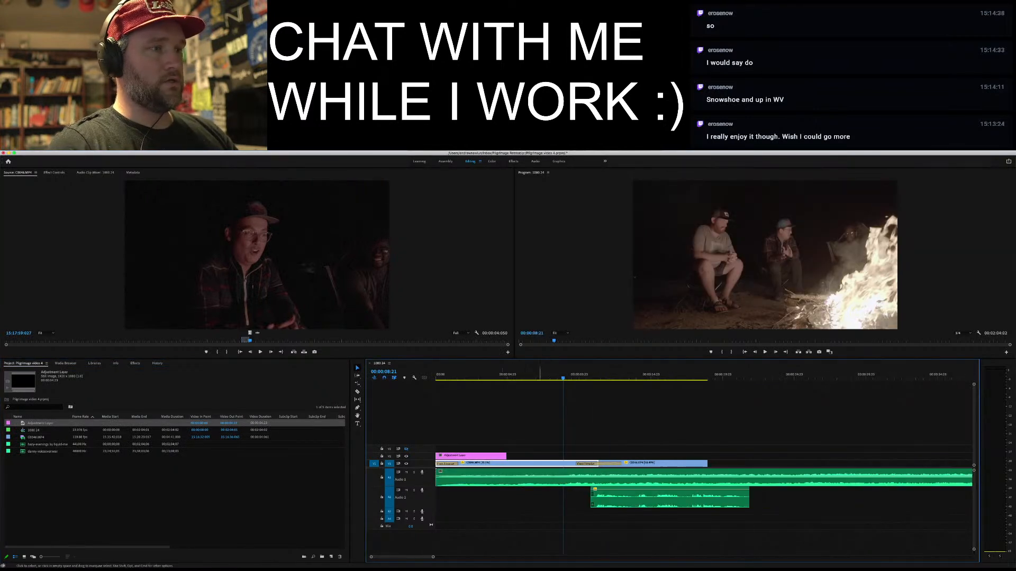
{"action": "left_click_drag", "start_coordinate": [505, 456], "coordinate": [837, 455]}
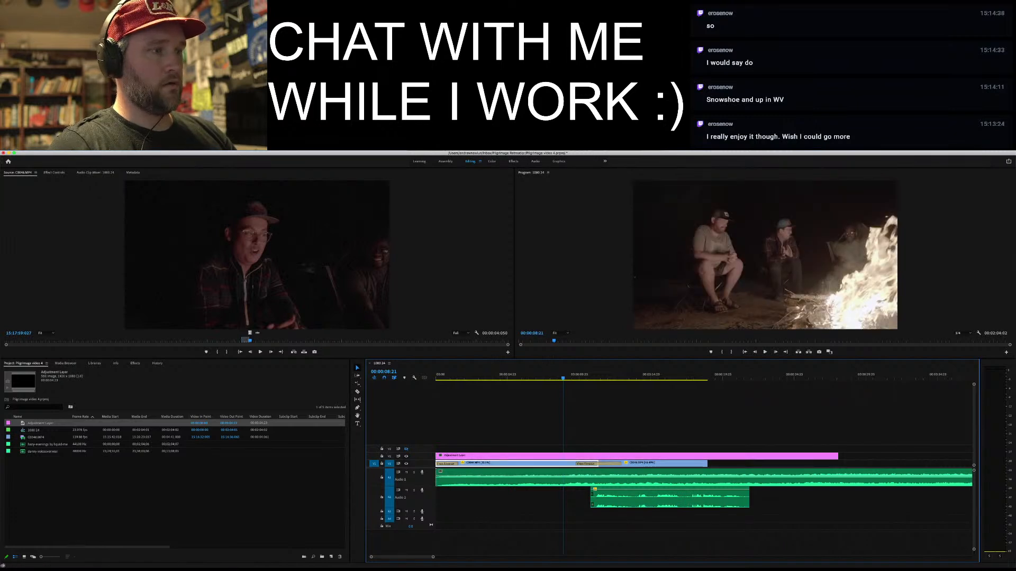
{"action": "key", "text": "minus"}
{"action": "key", "text": "minus"}
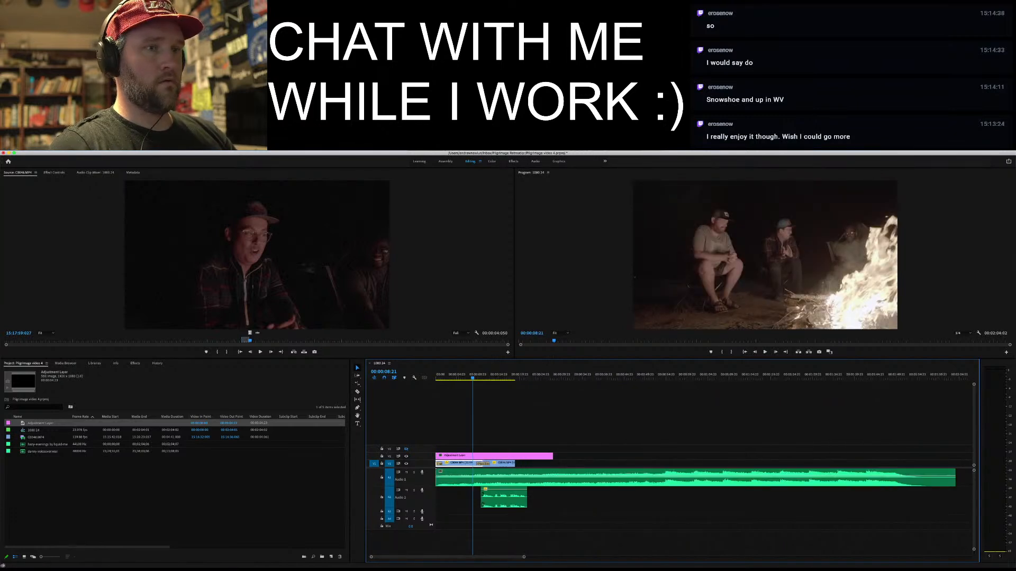
{"action": "left_click_drag", "start_coordinate": [517, 455], "coordinate": [875, 455]}
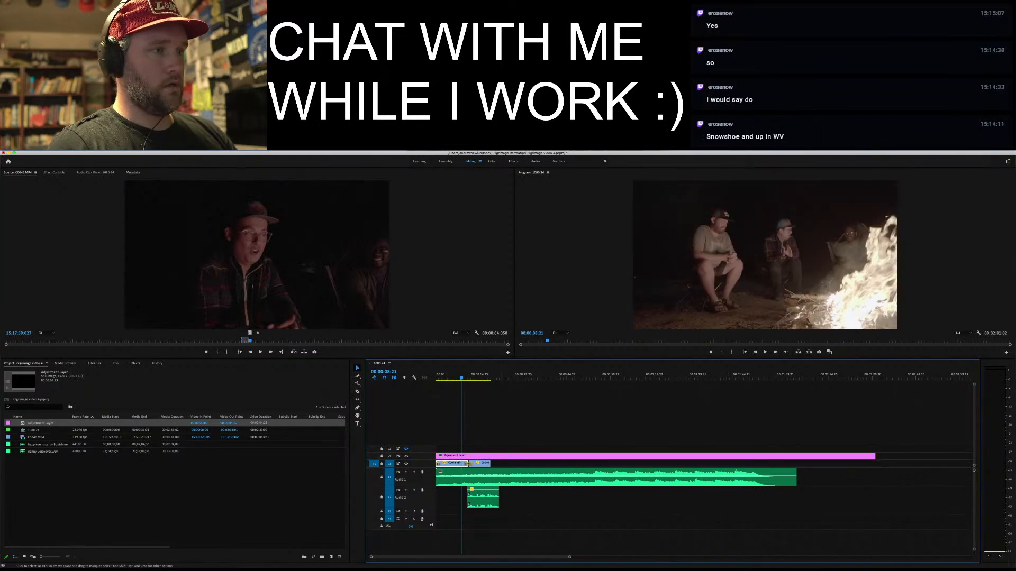
Duplicate the adjustment layer and place the copy on V3 directly above the original, starting at the sequence start
{"action": "left_click", "coordinate": [655, 455]}
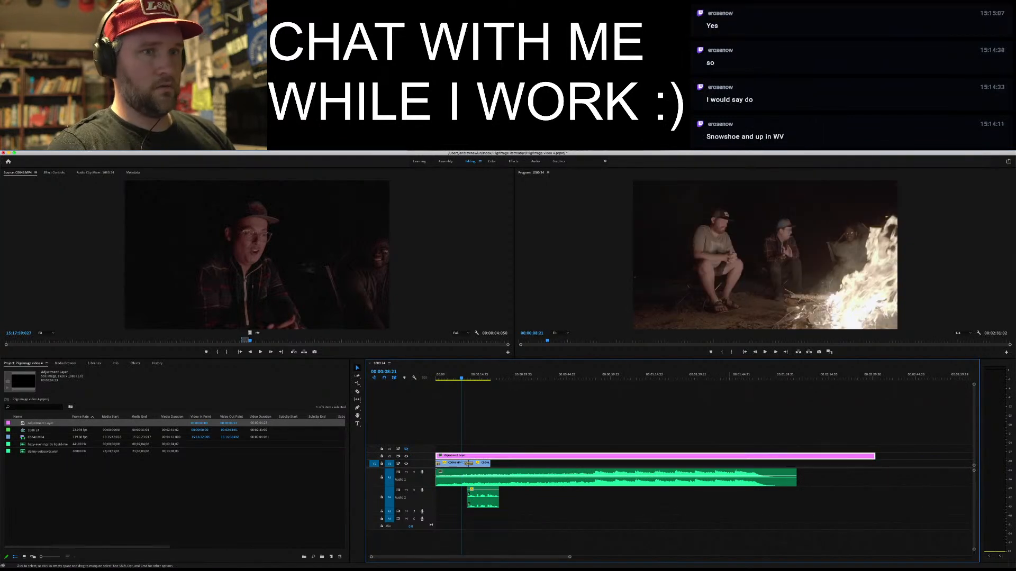
{"action": "left_click", "coordinate": [849, 375]}
{"action": "key", "text": "super+v"}
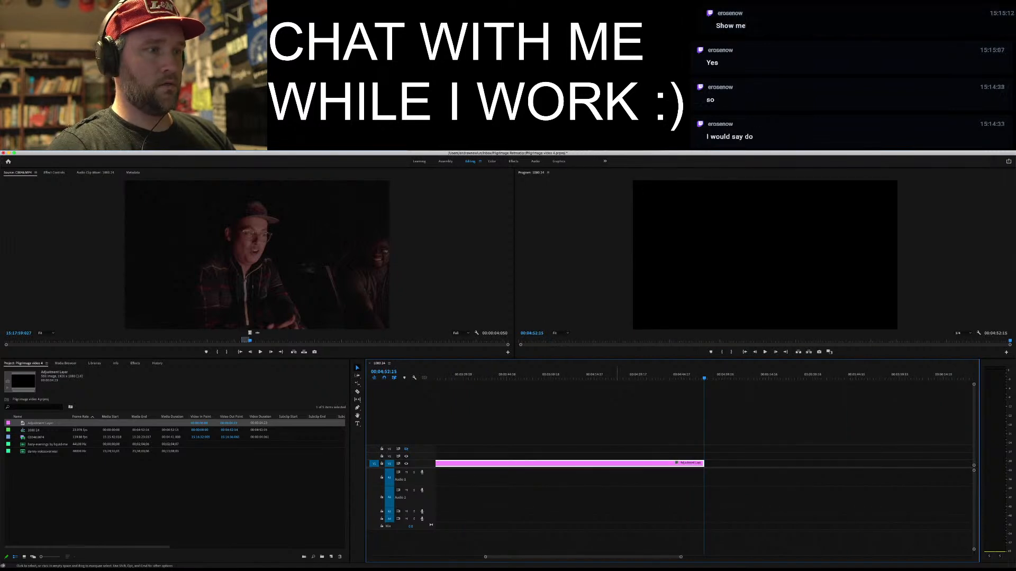
{"action": "scroll", "coordinate": [468, 464], "scroll_direction": "left", "scroll_amount": 10}
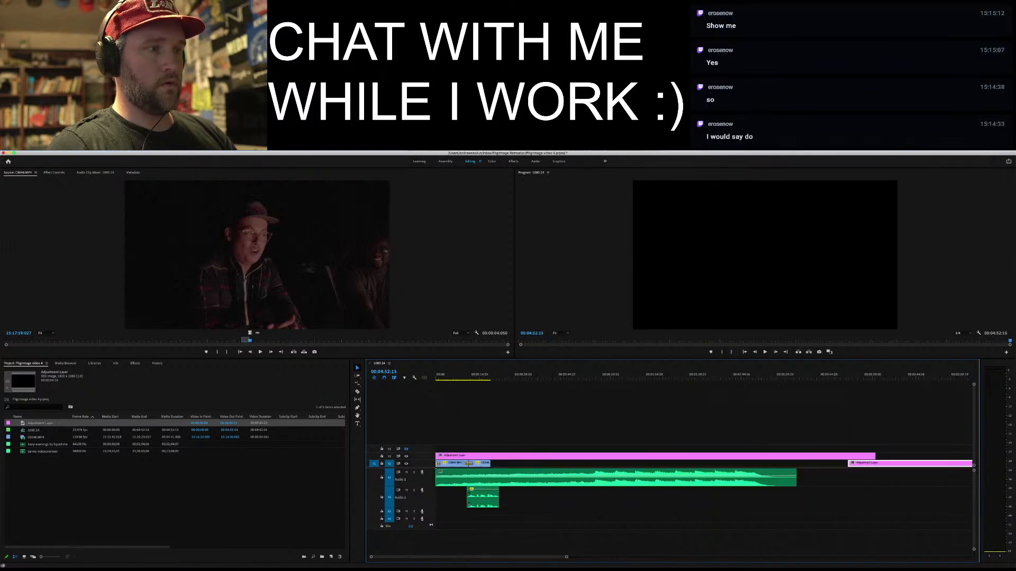
{"action": "left_click_drag", "start_coordinate": [880, 463], "coordinate": [461, 449]}
Park the playhead at 00:00:03:23, select the V2 adjustment layer and open Lumetri's Creative settings in the Color workspace
{"action": "left_click", "coordinate": [447, 377]}
{"action": "left_click", "coordinate": [461, 455]}
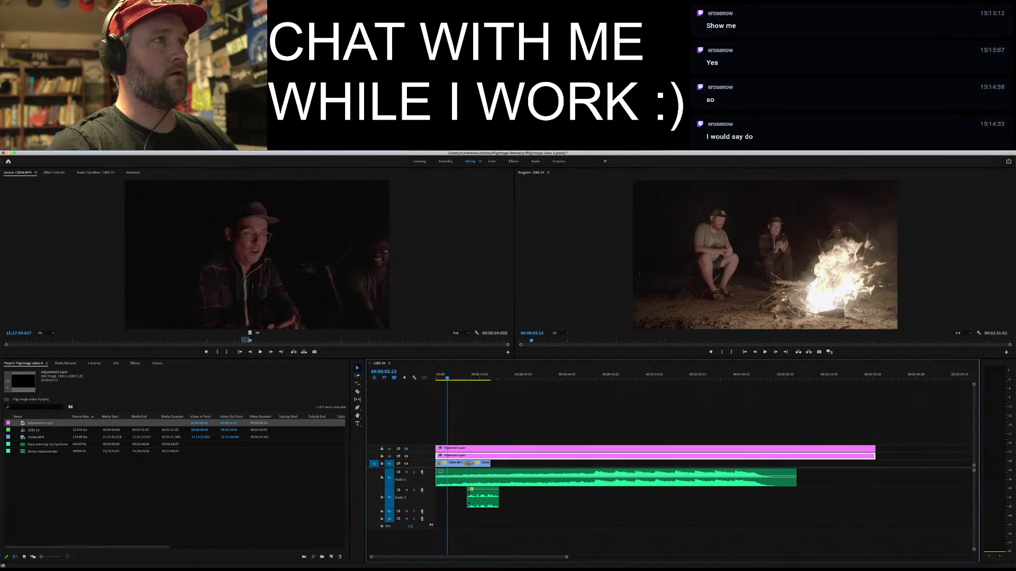
{"action": "left_click", "coordinate": [492, 160]}
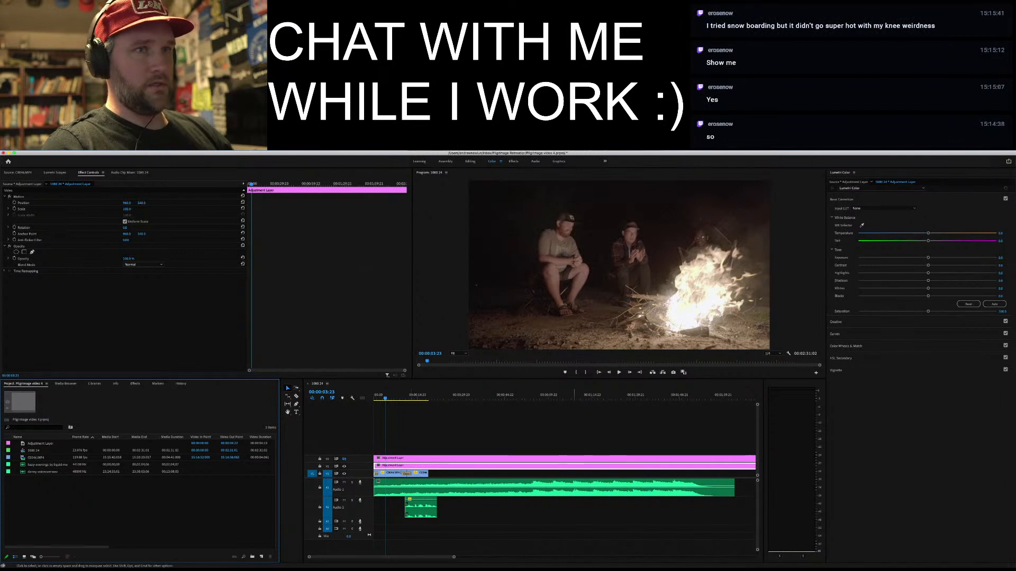
{"action": "left_click", "coordinate": [836, 322]}
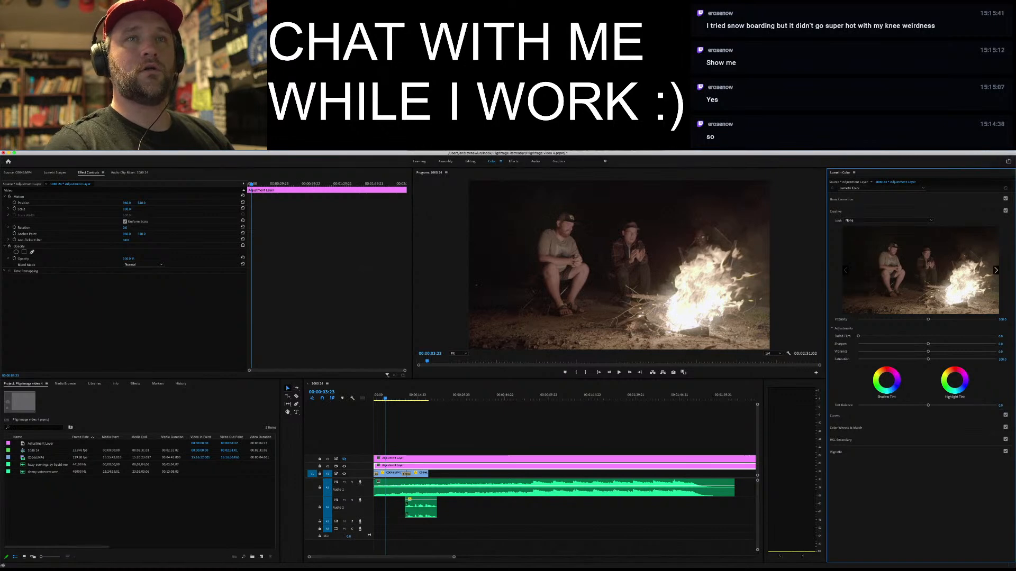
Check the conversation in Messages and return to Premiere Pro
{"action": "mouse_move", "coordinate": [371, 561]}
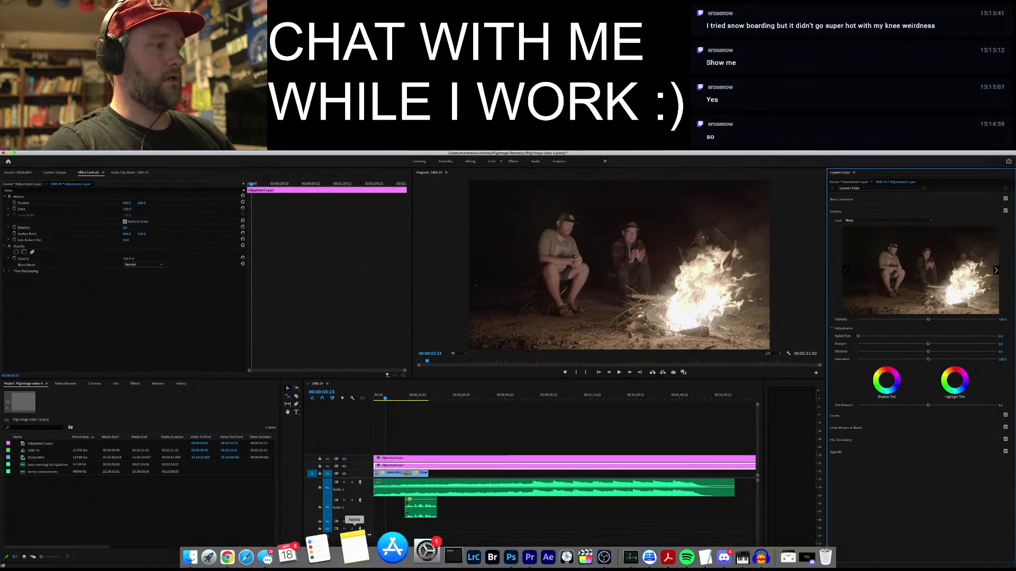
{"action": "left_click", "coordinate": [302, 553]}
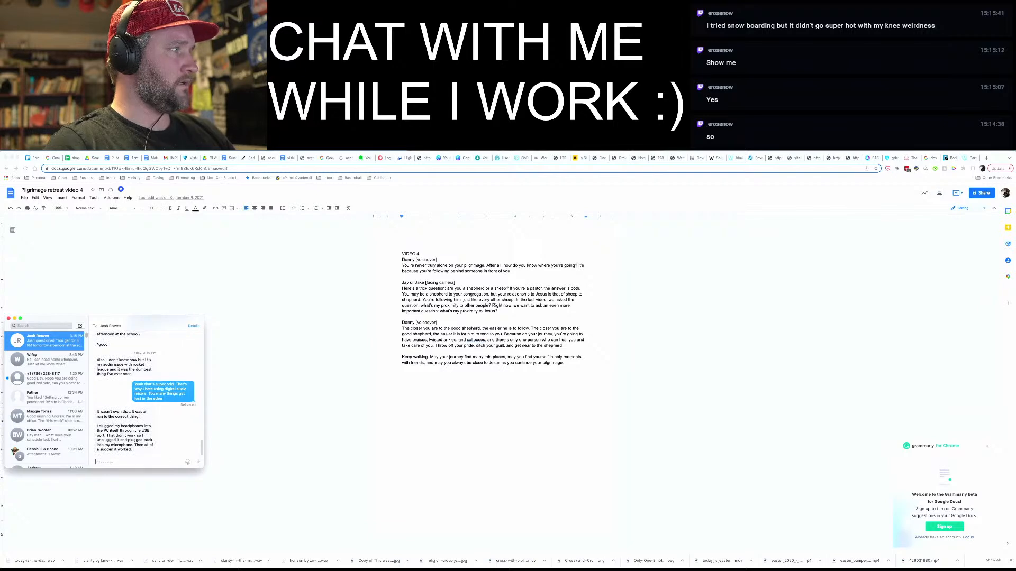
{"action": "key", "text": "ctrl+Right"}
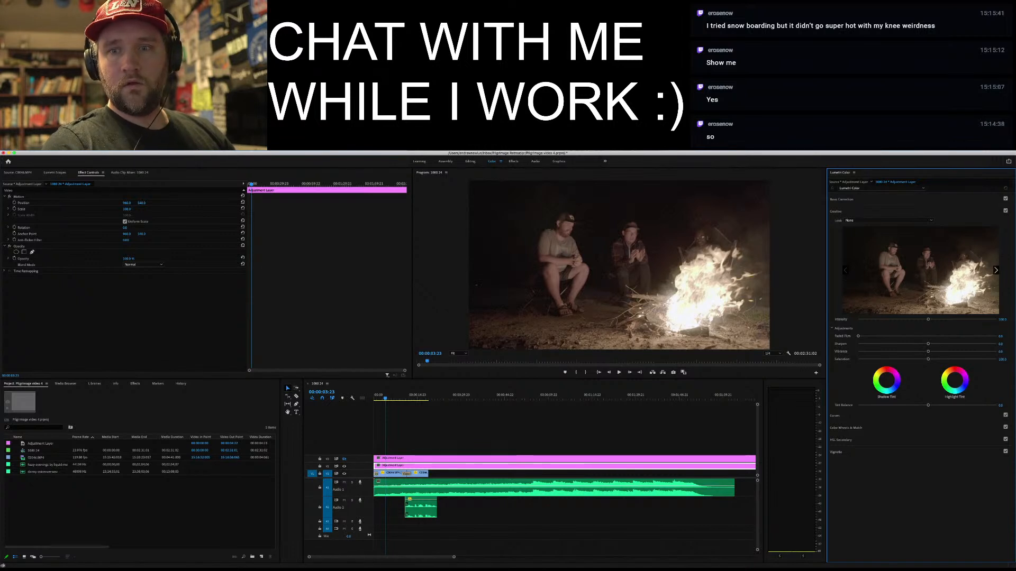
Browse for a custom Look file and go to the LUTs folder inside Digital Media Assets > Video on the NT Editing drive
{"action": "left_click", "coordinate": [888, 220]}
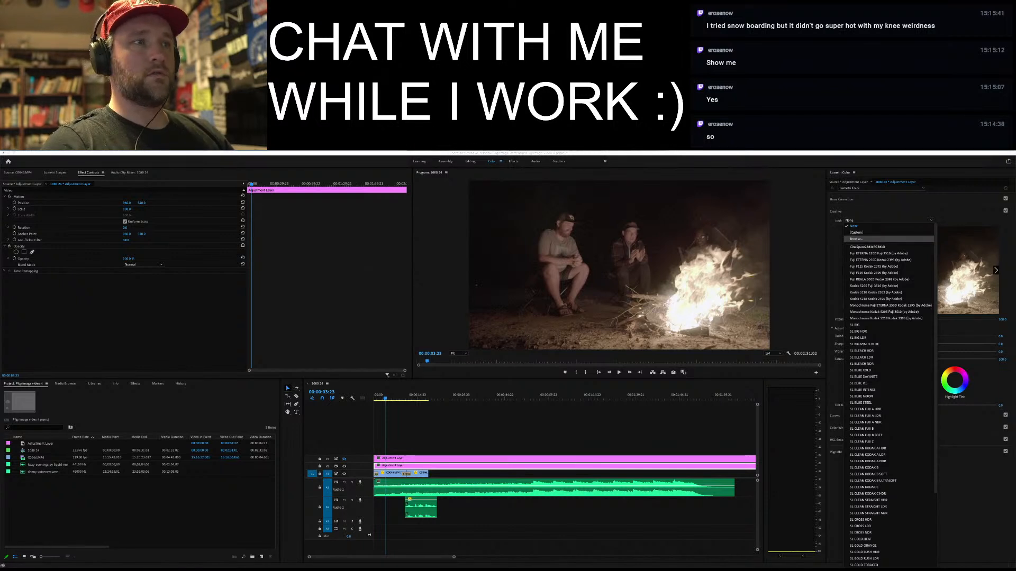
{"action": "left_click", "coordinate": [857, 239]}
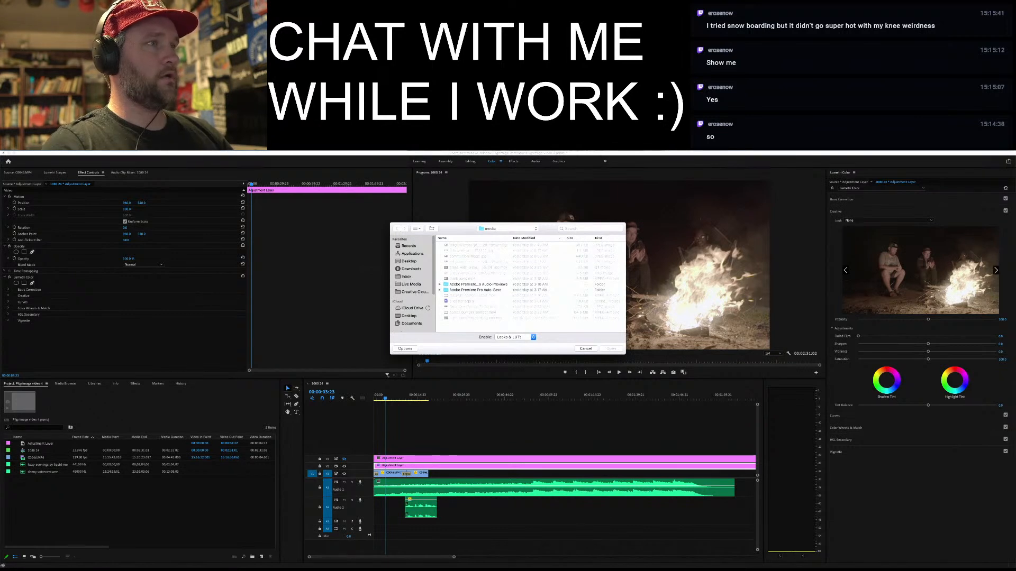
{"action": "scroll", "coordinate": [413, 283], "scroll_direction": "down", "scroll_amount": 3}
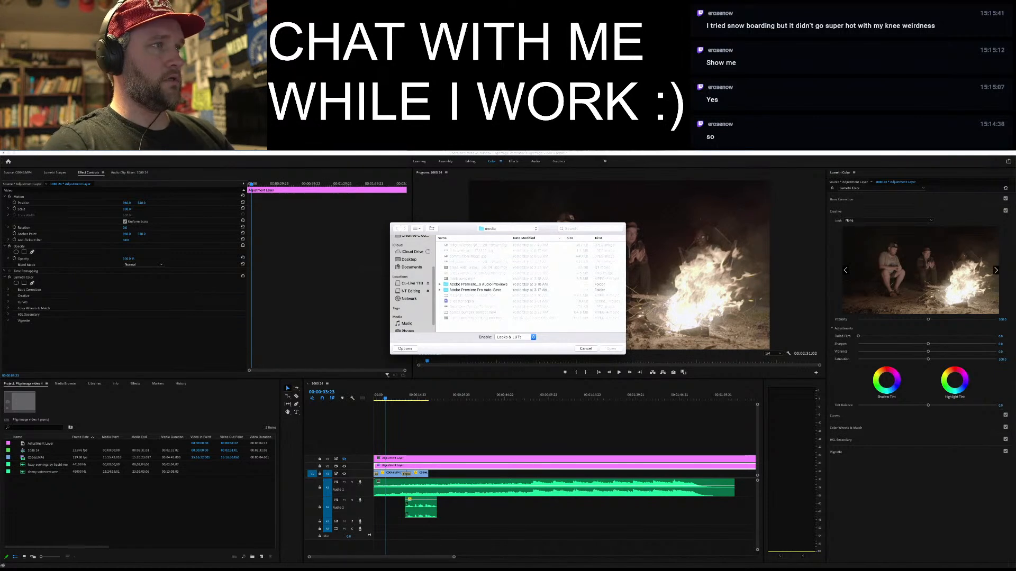
{"action": "left_click", "coordinate": [412, 283]}
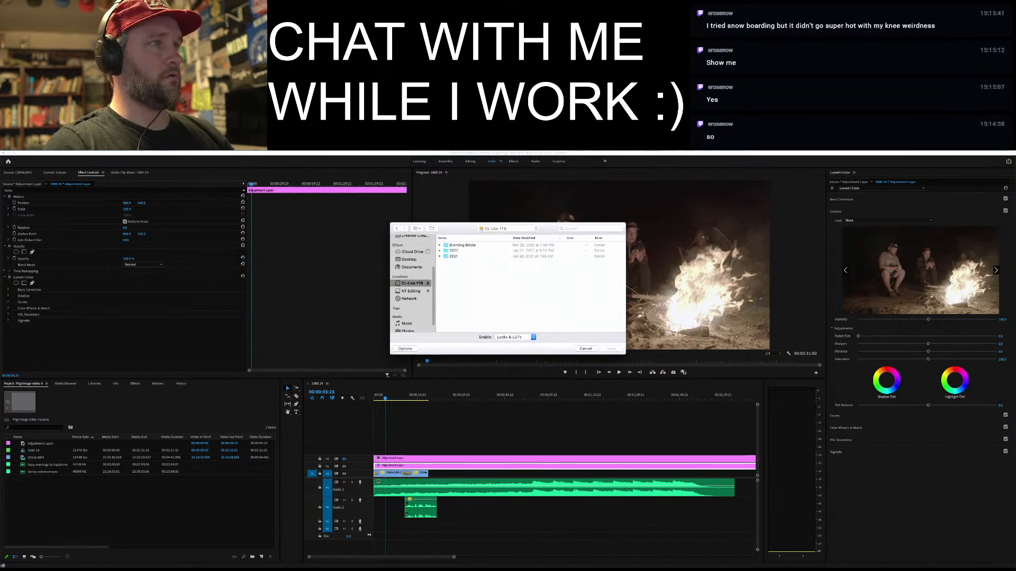
{"action": "left_click", "coordinate": [411, 291]}
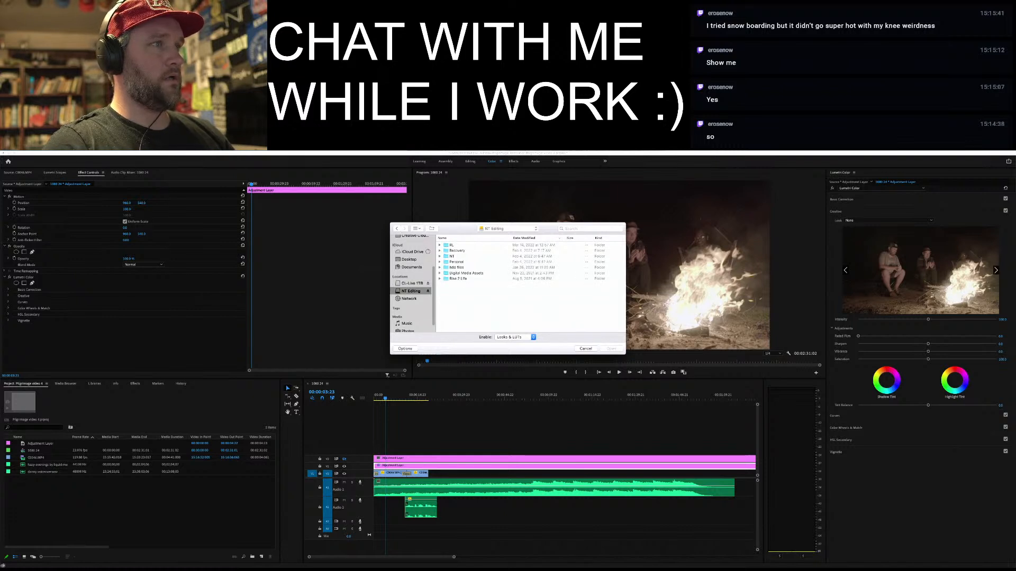
{"action": "left_click", "coordinate": [440, 273]}
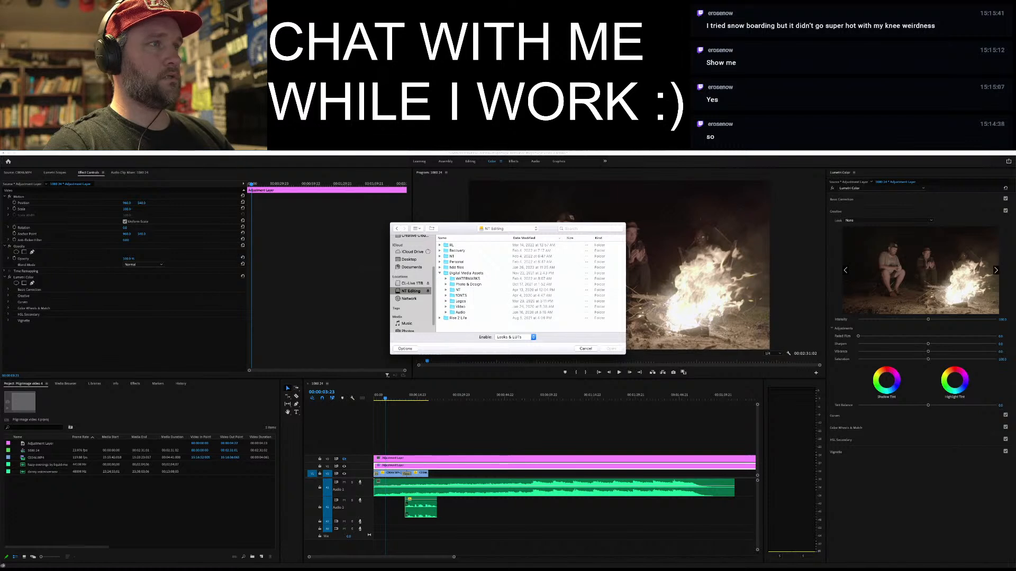
{"action": "scroll", "coordinate": [524, 286], "scroll_direction": "down", "scroll_amount": 3}
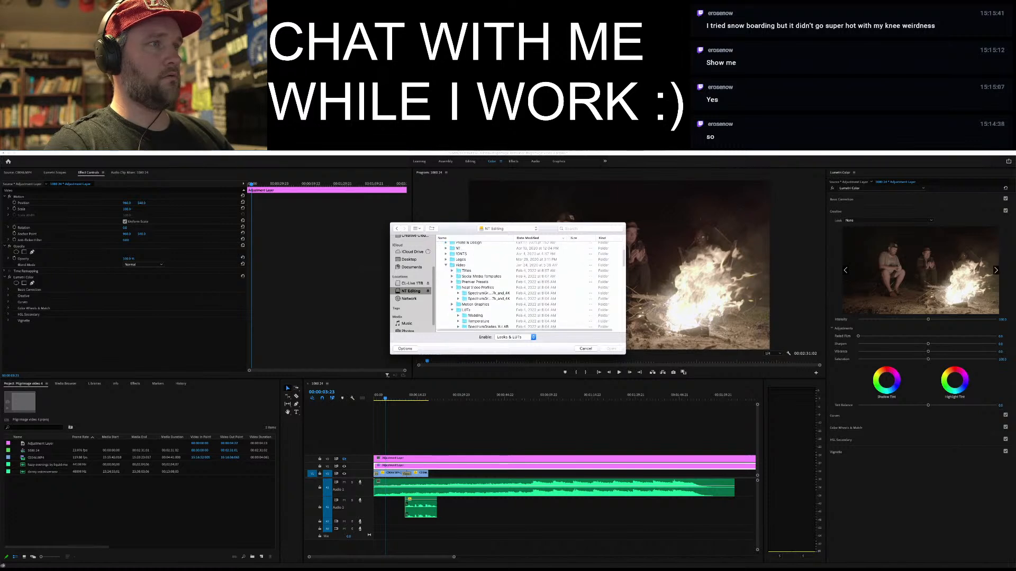
{"action": "scroll", "coordinate": [524, 286], "scroll_direction": "down", "scroll_amount": 2}
{"action": "scroll", "coordinate": [523, 285], "scroll_direction": "down", "scroll_amount": 2}
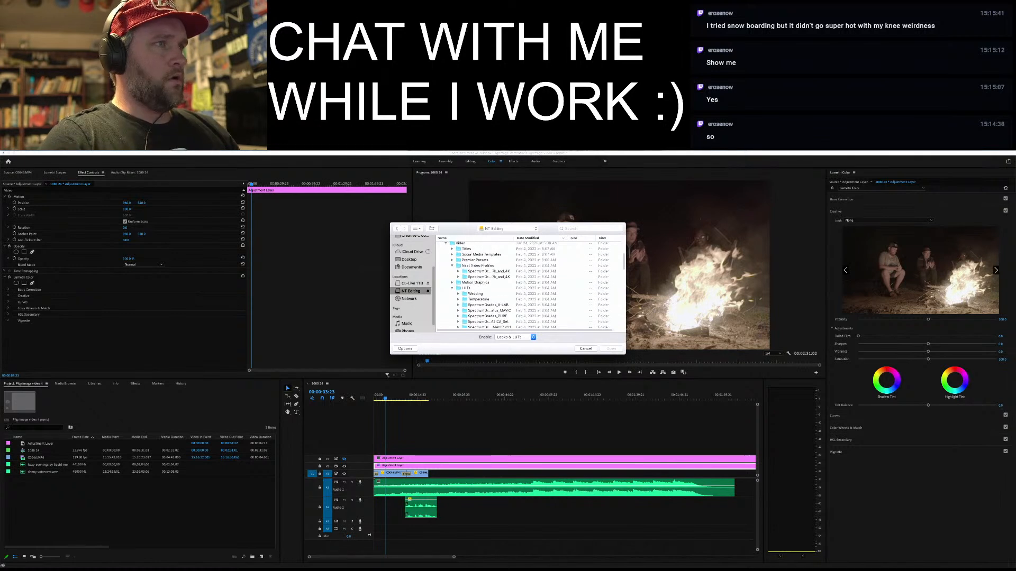
{"action": "scroll", "coordinate": [508, 286], "scroll_direction": "down", "scroll_amount": 3}
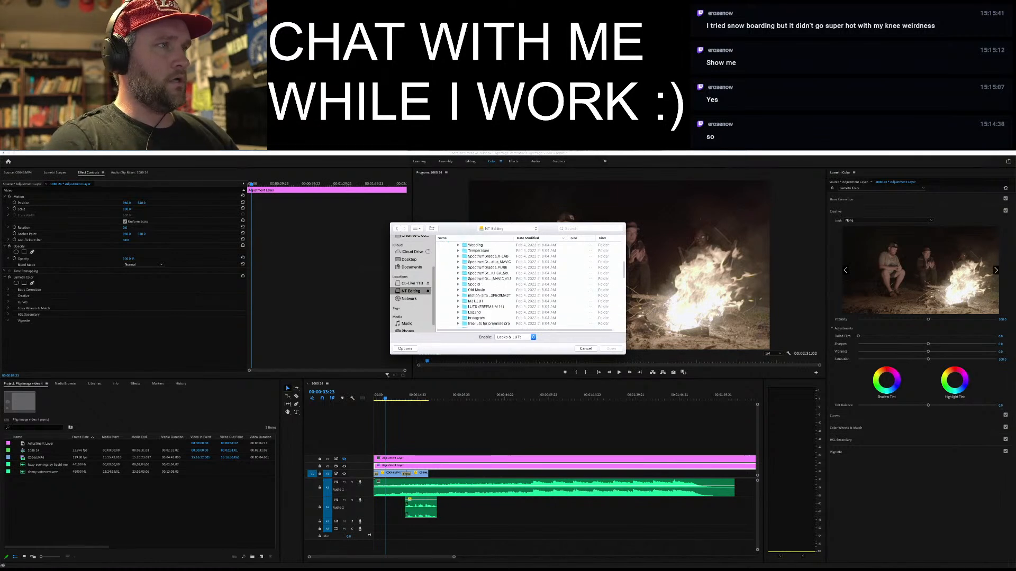
{"action": "scroll", "coordinate": [508, 286], "scroll_direction": "down", "scroll_amount": 3}
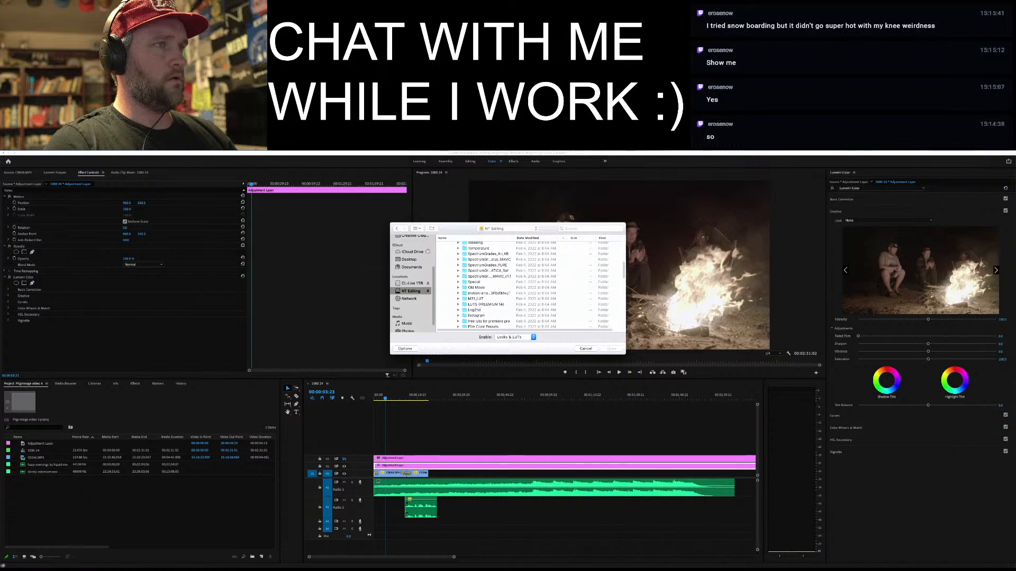
Apply S-LOG.cube from the CineColor_LUTS_Pack_1 folder as the Look on the V2 adjustment layer
{"action": "left_click", "coordinate": [458, 310]}
{"action": "scroll", "coordinate": [508, 286], "scroll_direction": "down", "scroll_amount": 2}
{"action": "left_click", "coordinate": [458, 292]}
{"action": "scroll", "coordinate": [527, 286], "scroll_direction": "down", "scroll_amount": 2}
{"action": "scroll", "coordinate": [507, 286], "scroll_direction": "down", "scroll_amount": 2}
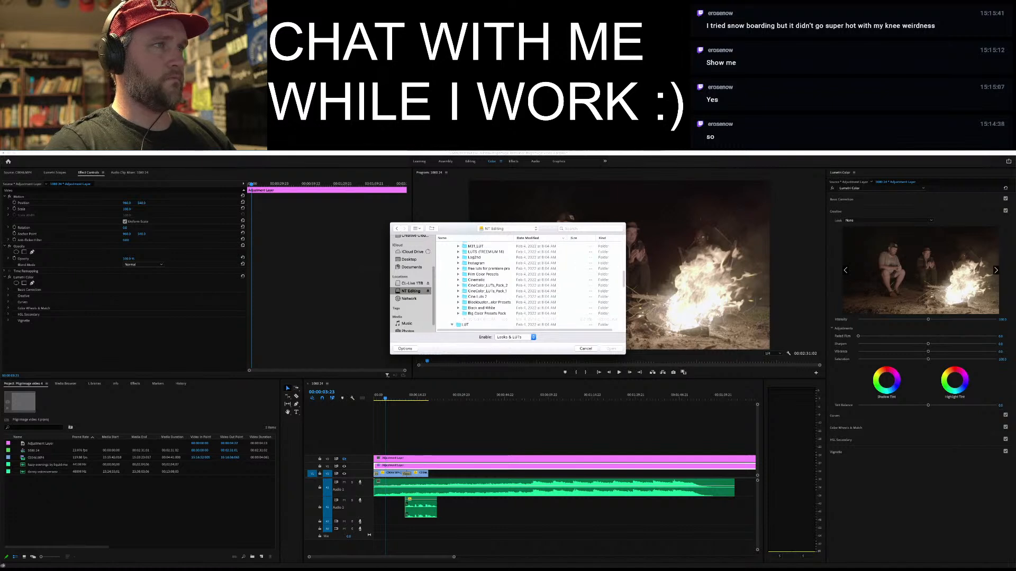
{"action": "left_click", "coordinate": [458, 291]}
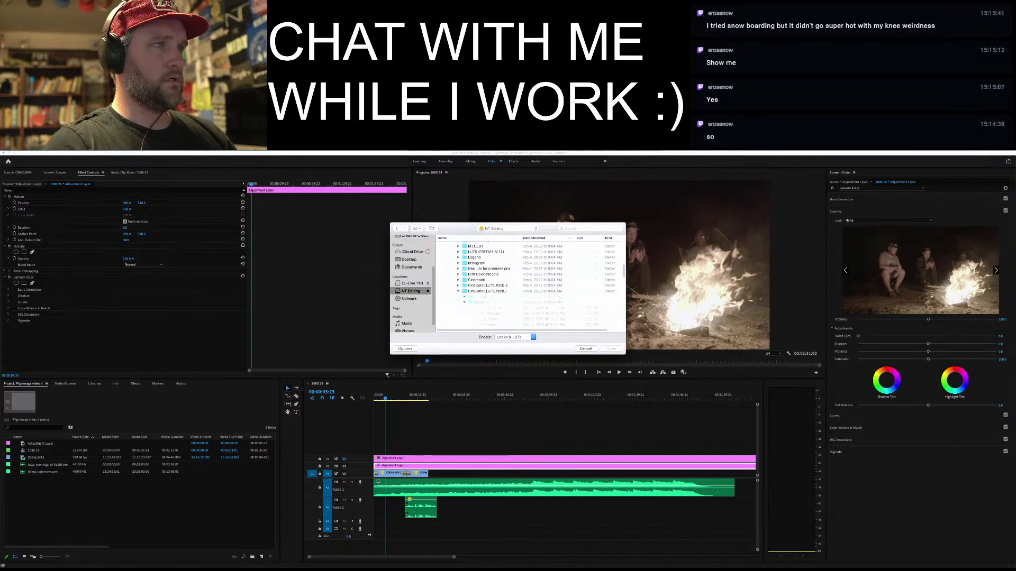
{"action": "left_click", "coordinate": [491, 308]}
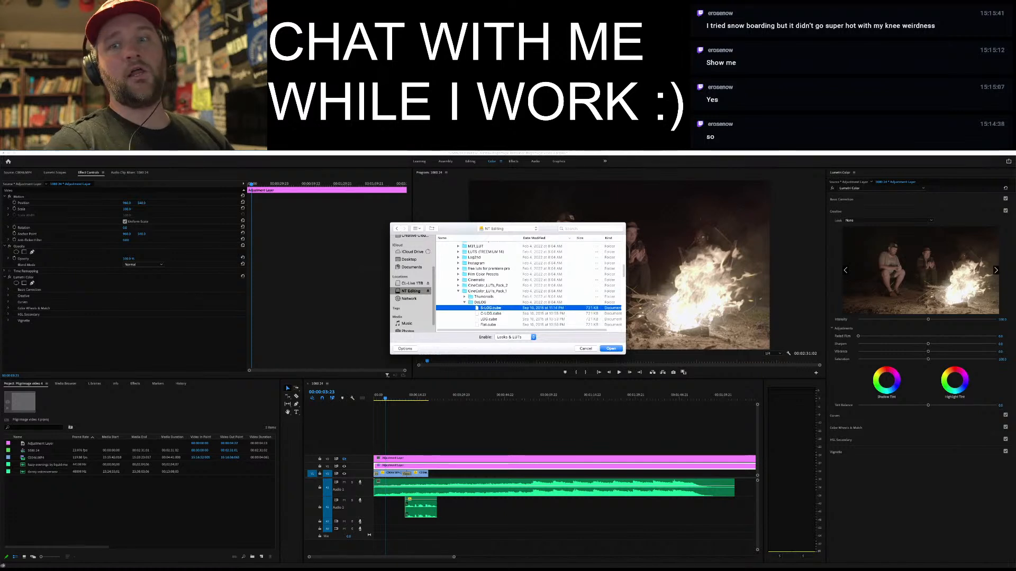
{"action": "key", "text": "Return"}
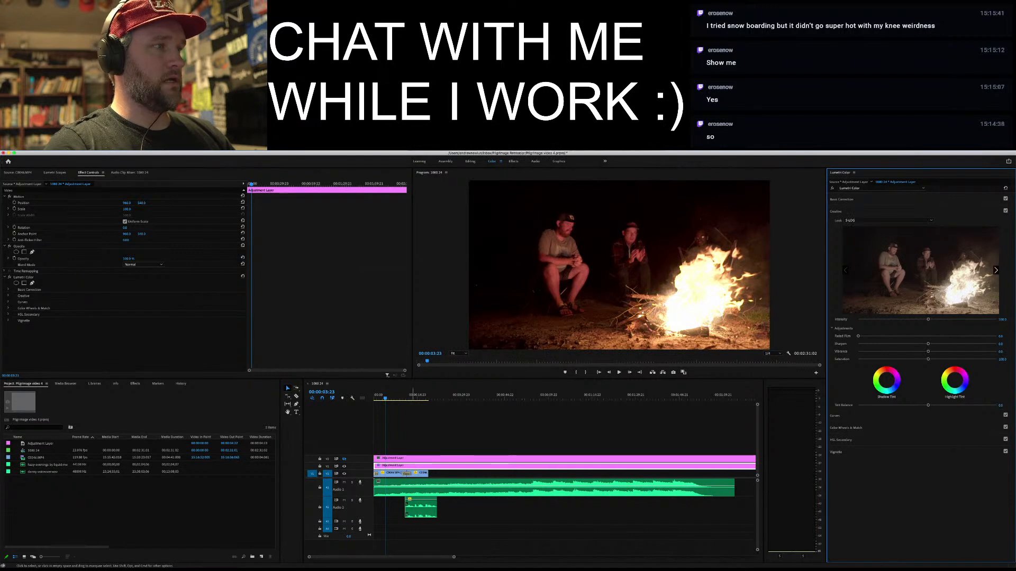
Apply the OSIRIS_M31 - Rec.709 cube from the LUTs folder's M31_LUT subfolder as the Look on the V3 adjustment layer
{"action": "left_click", "coordinate": [413, 458]}
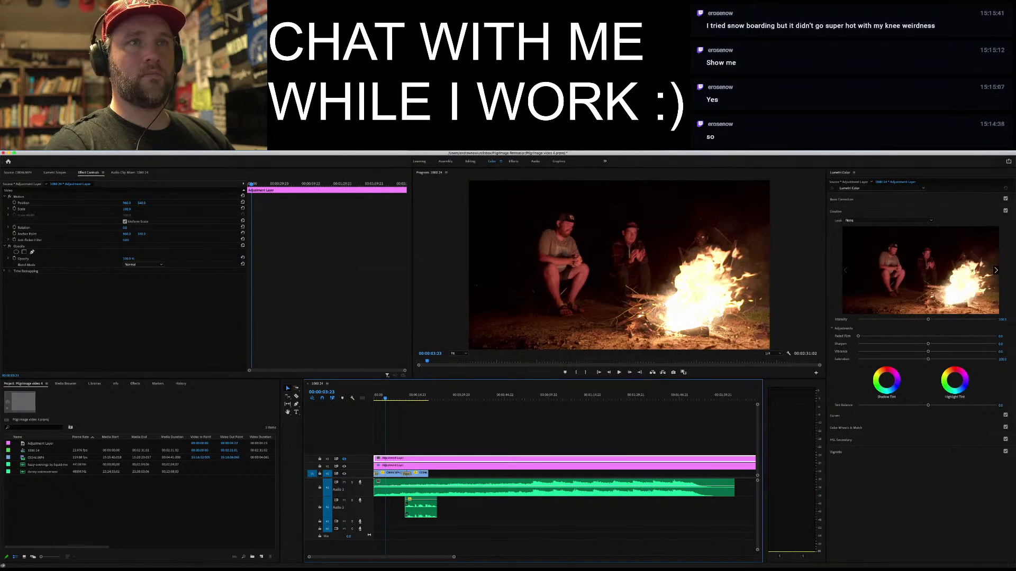
{"action": "left_click", "coordinate": [889, 220]}
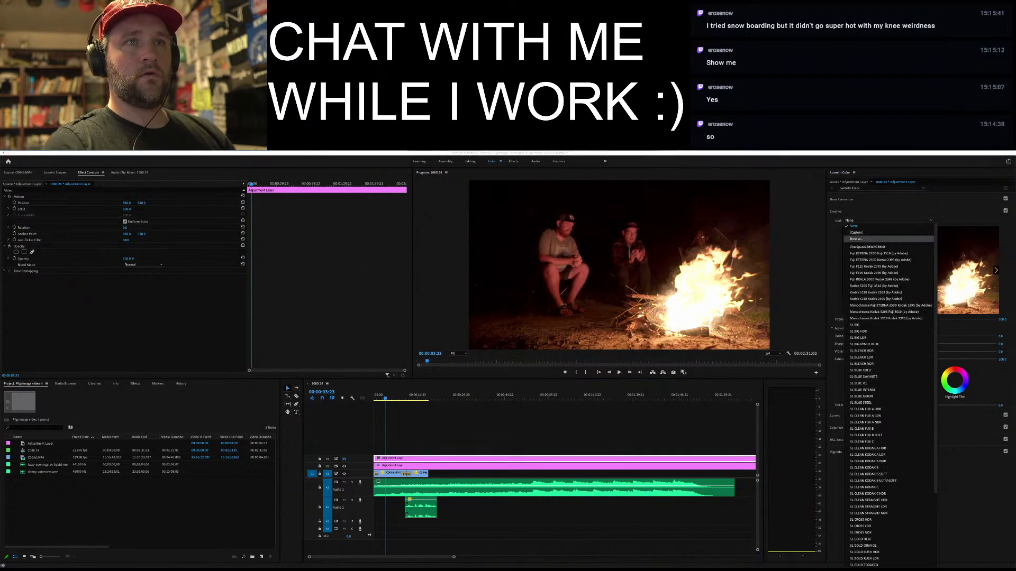
{"action": "left_click", "coordinate": [863, 233]}
{"action": "left_click", "coordinate": [508, 229]}
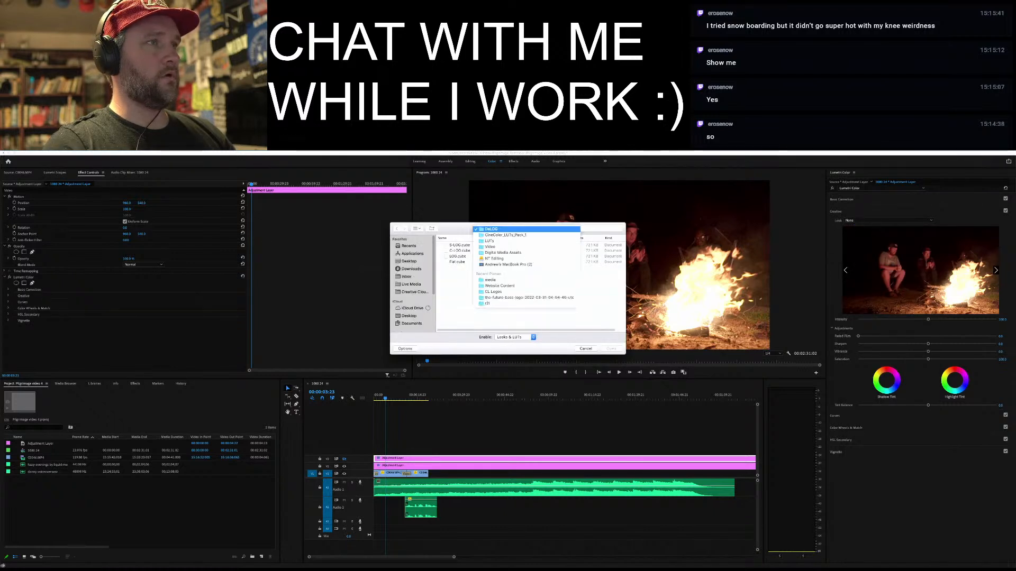
{"action": "left_click", "coordinate": [491, 240]}
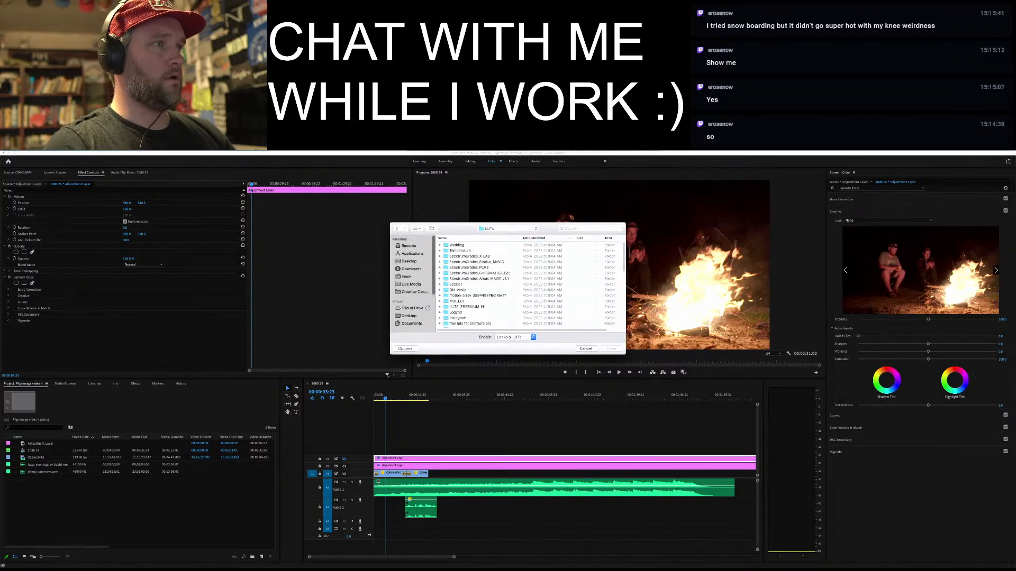
{"action": "left_click", "coordinate": [439, 301]}
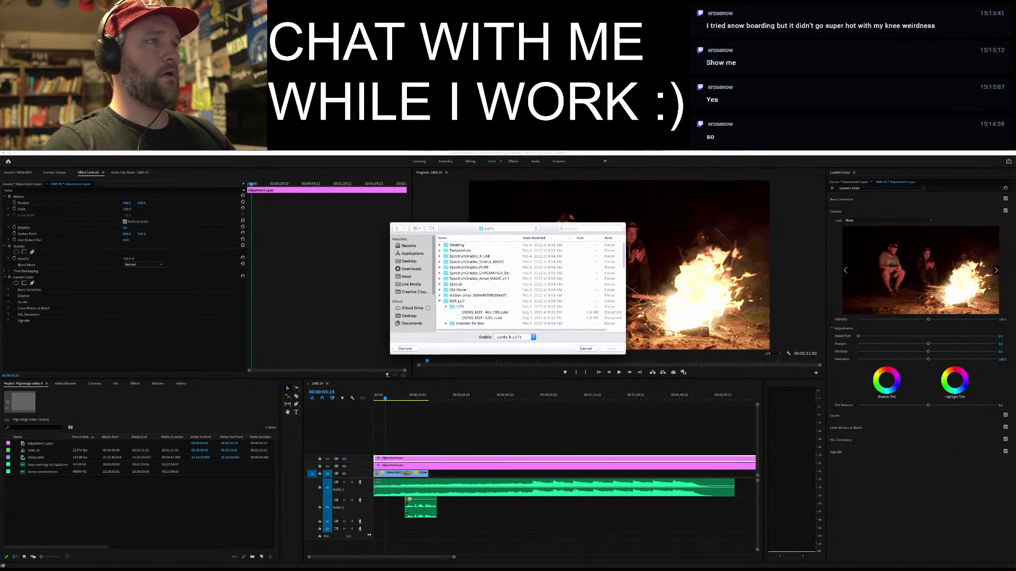
{"action": "left_click", "coordinate": [485, 312]}
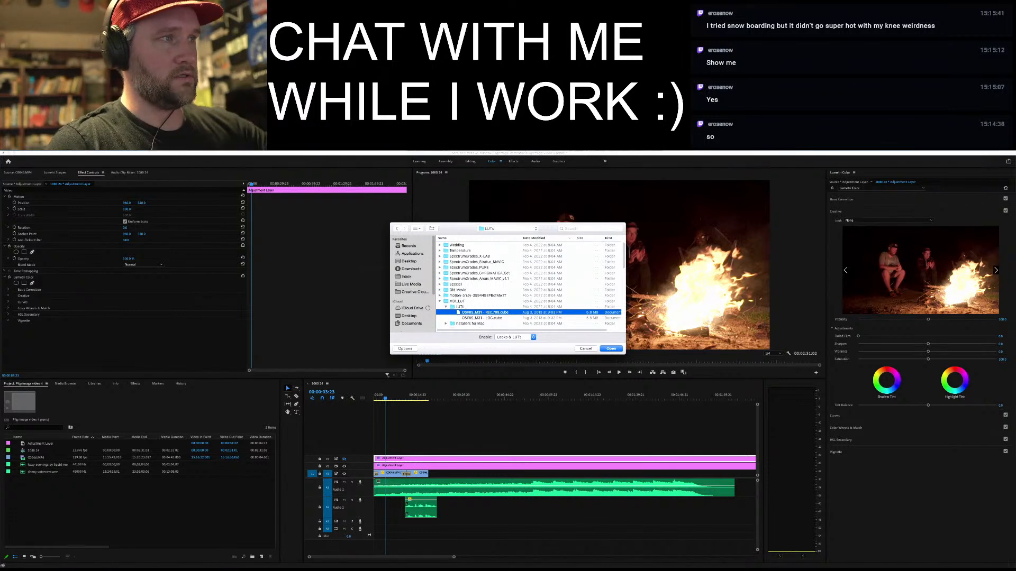
{"action": "key", "text": "Return"}
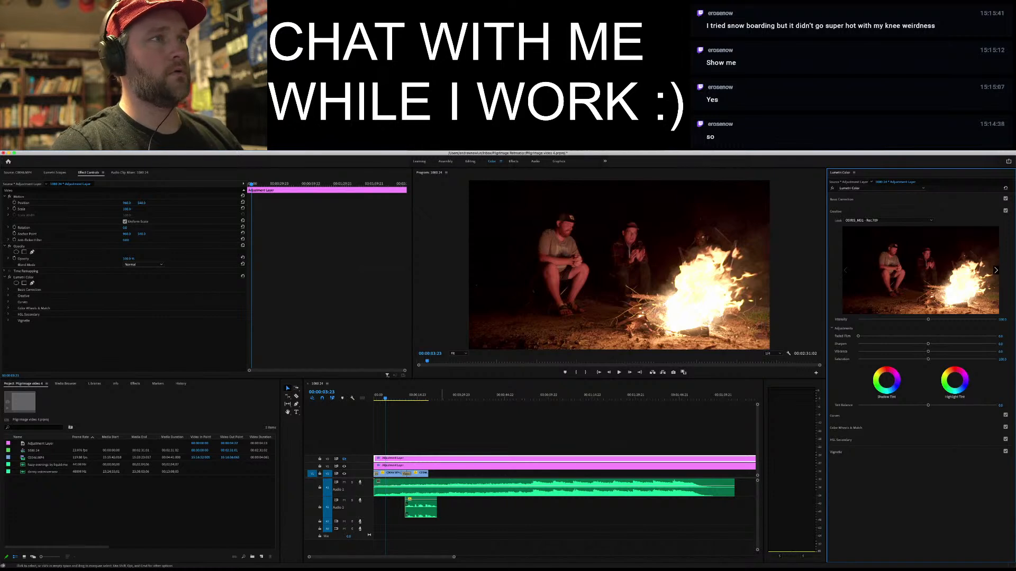
Preview the graded campfire shot and toggle the visibility of V3 and V2 to compare the two adjustment layers' effect
{"action": "key", "text": "space"}
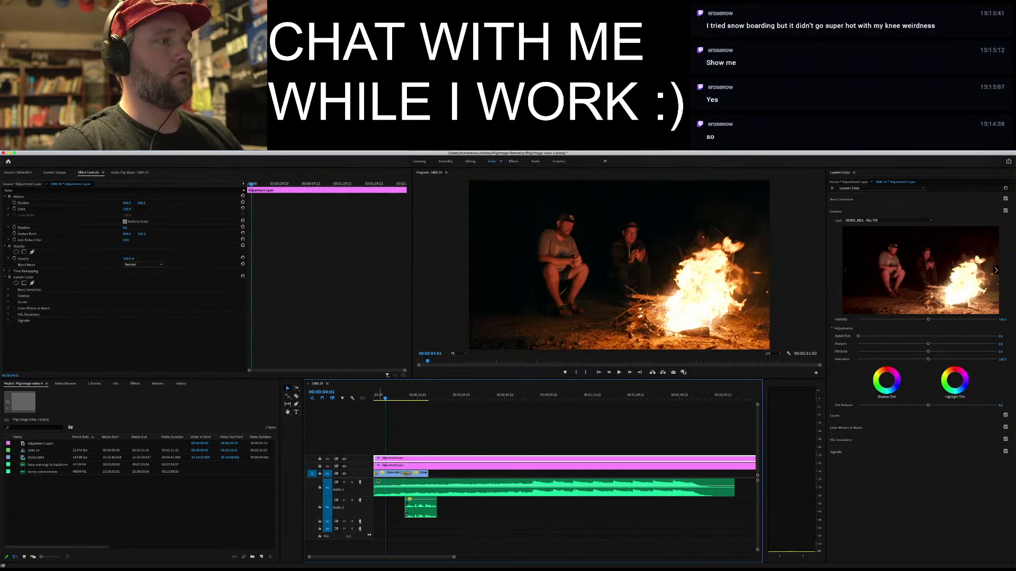
{"action": "left_click", "coordinate": [344, 459]}
{"action": "left_click", "coordinate": [343, 466]}
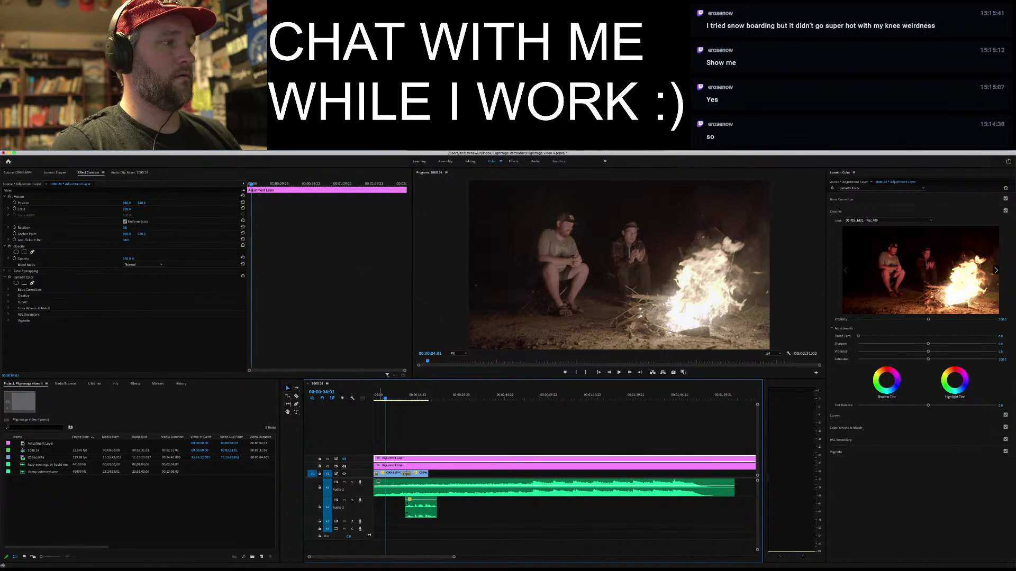
{"action": "left_click", "coordinate": [344, 466]}
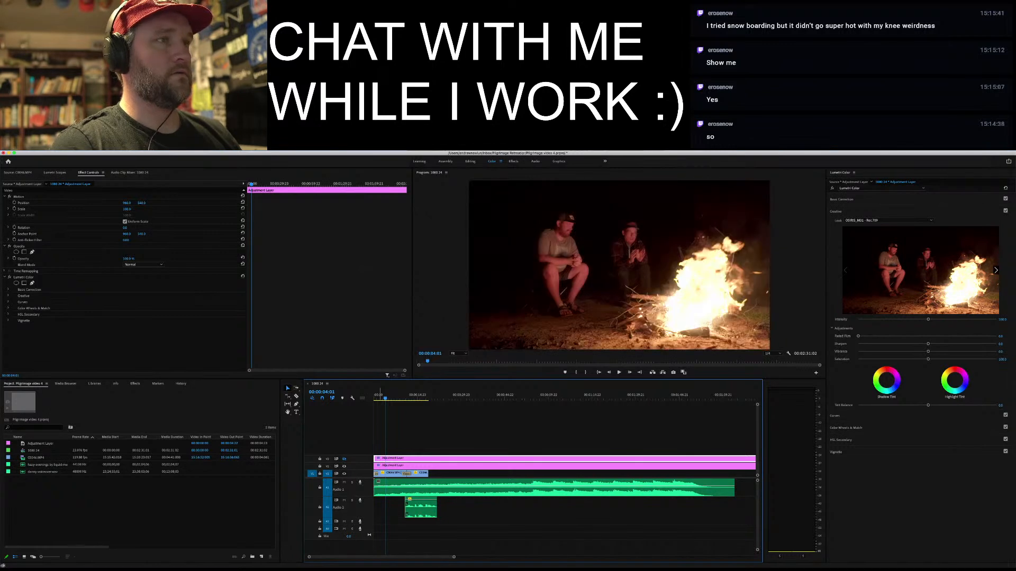
{"action": "left_click", "coordinate": [344, 466]}
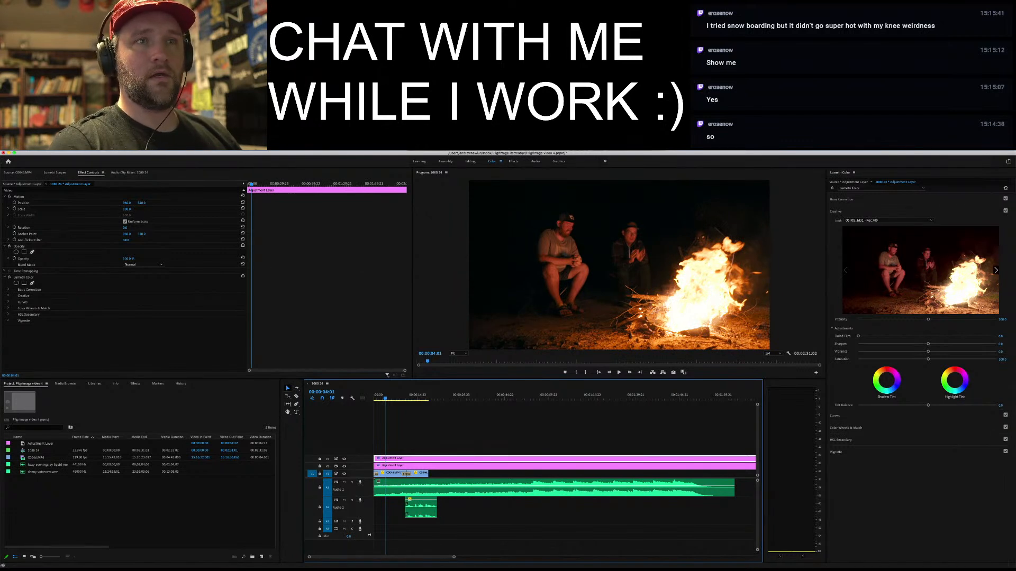
Lower the Look intensity to about 61 on the V2 adjustment layer and about 93 on the V3 adjustment layer
{"action": "left_click", "coordinate": [705, 465]}
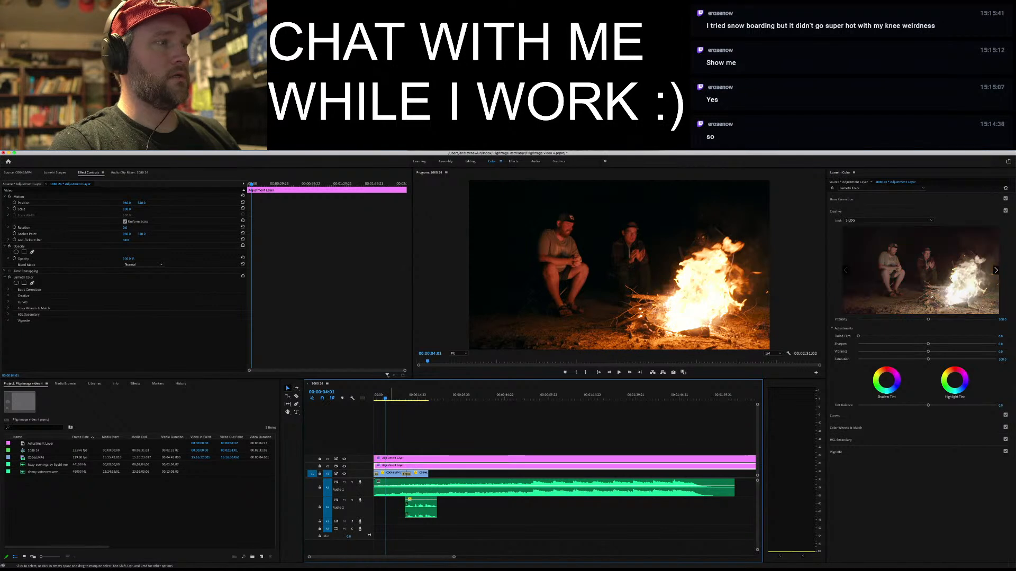
{"action": "left_click_drag", "start_coordinate": [927, 319], "coordinate": [895, 319]}
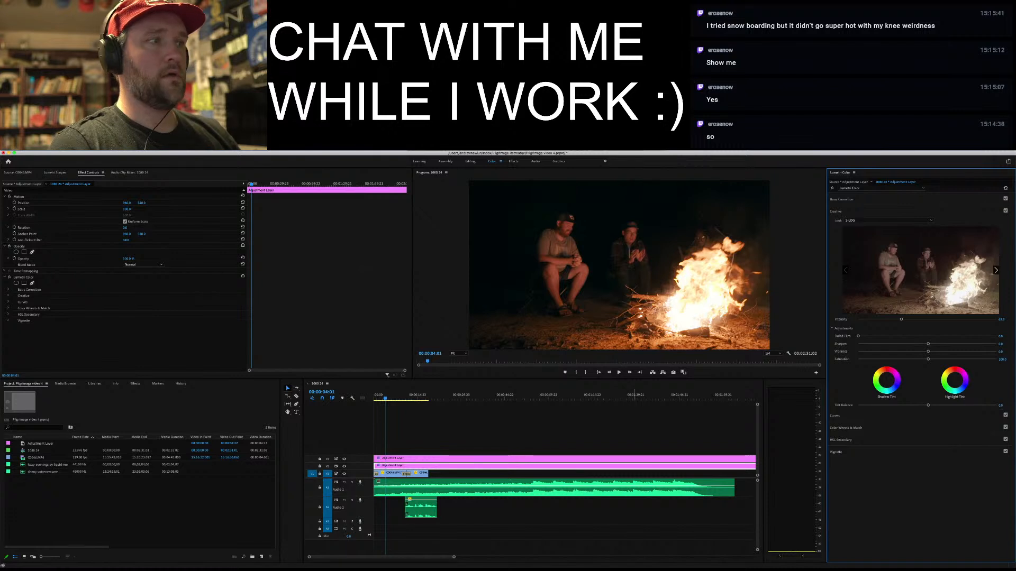
{"action": "left_click", "coordinate": [996, 270]}
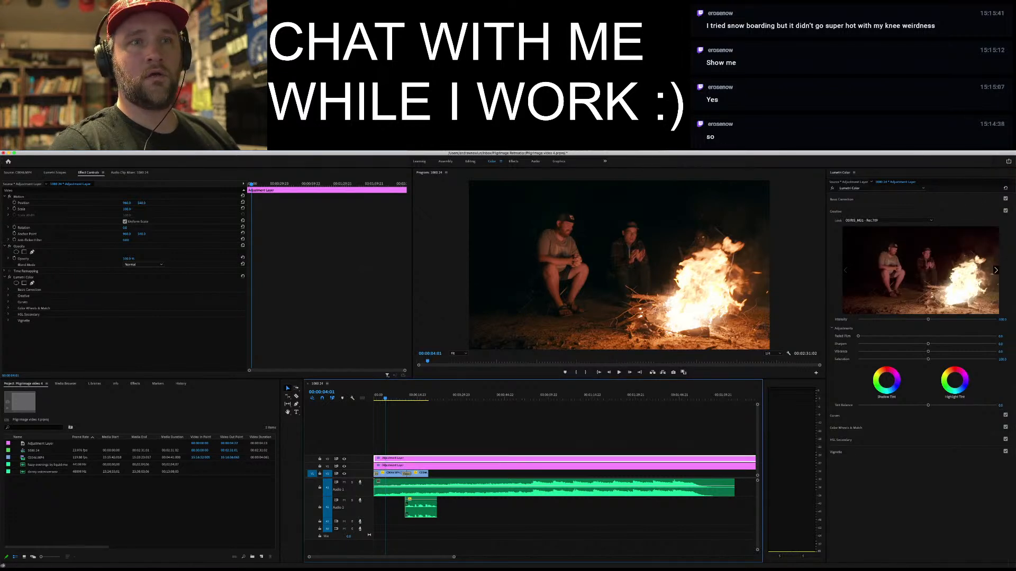
{"action": "mouse_move", "coordinate": [928, 319]}
{"action": "left_mouse_down"}
{"action": "mouse_move", "coordinate": [858, 320]}
{"action": "mouse_move", "coordinate": [957, 320]}
{"action": "mouse_move", "coordinate": [889, 320]}
{"action": "mouse_move", "coordinate": [928, 320]}
{"action": "mouse_move", "coordinate": [917, 320]}
{"action": "left_mouse_up"}
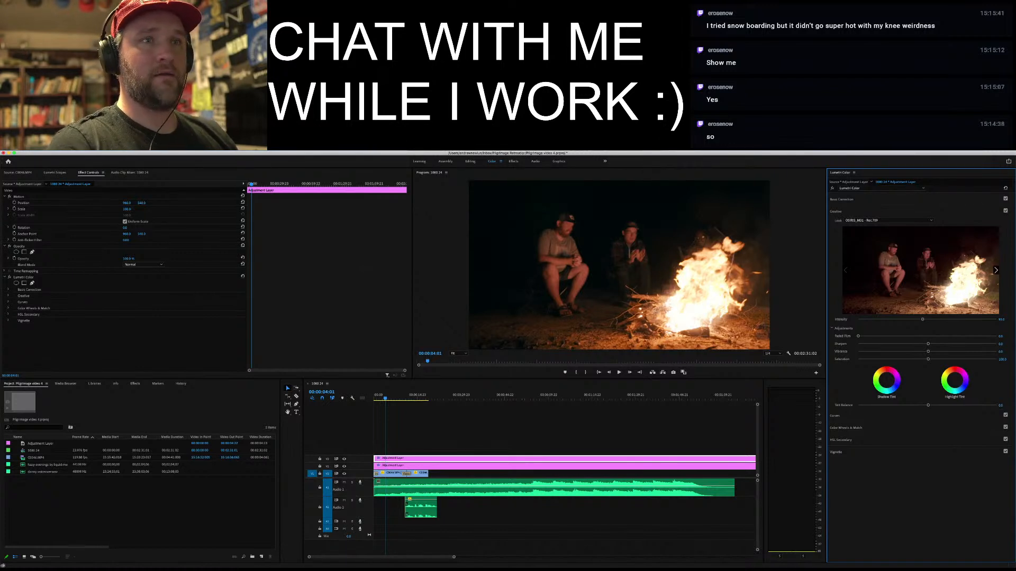
Keep Faded Film at 0 on the V3 adjustment layer and raise it to about 17 on the V2 adjustment layer
{"action": "mouse_move", "coordinate": [865, 336]}
{"action": "left_mouse_down"}
{"action": "mouse_move", "coordinate": [902, 336]}
{"action": "mouse_move", "coordinate": [858, 336]}
{"action": "left_mouse_up"}
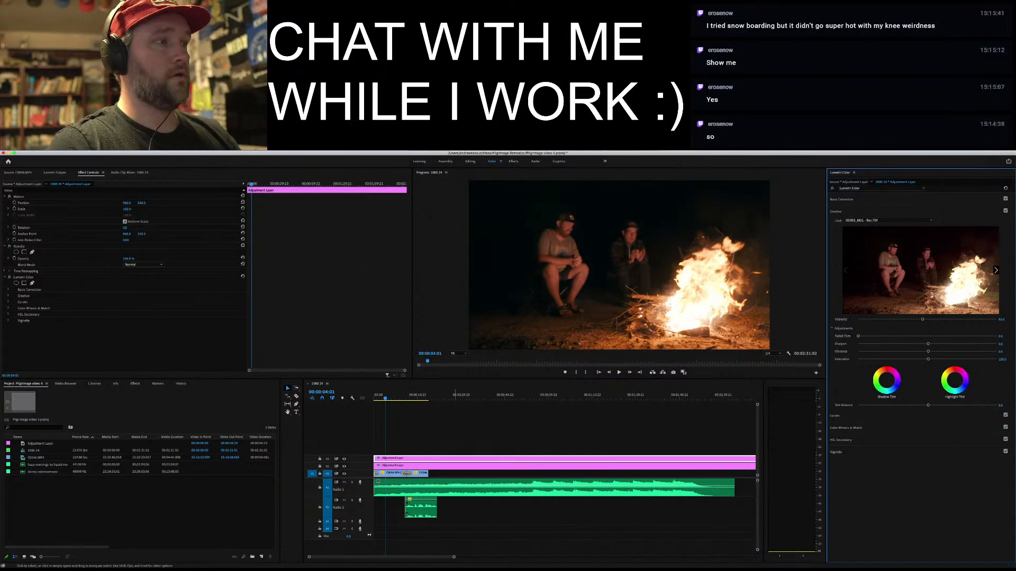
{"action": "left_click", "coordinate": [455, 465]}
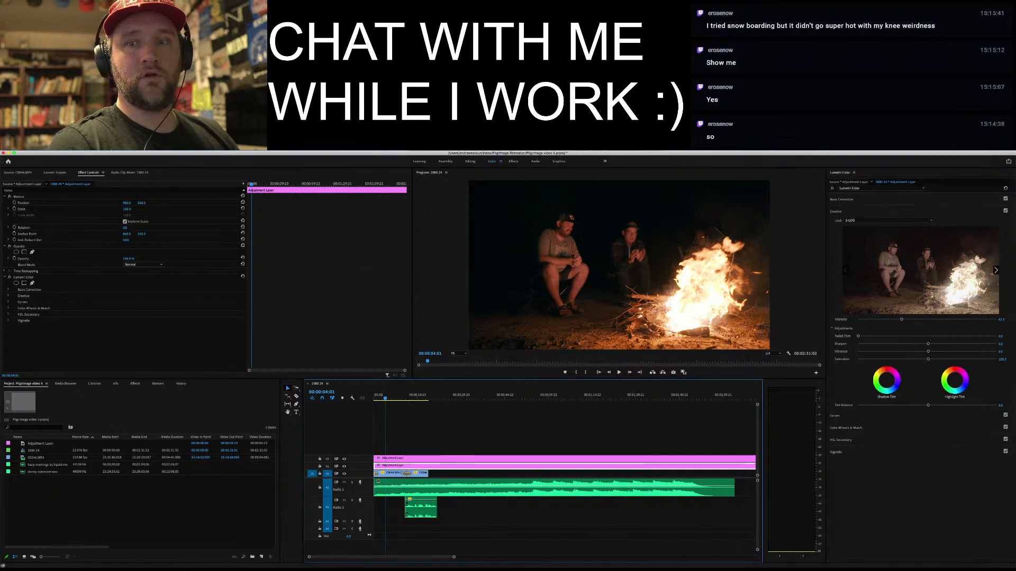
{"action": "left_click_drag", "start_coordinate": [858, 336], "coordinate": [882, 336]}
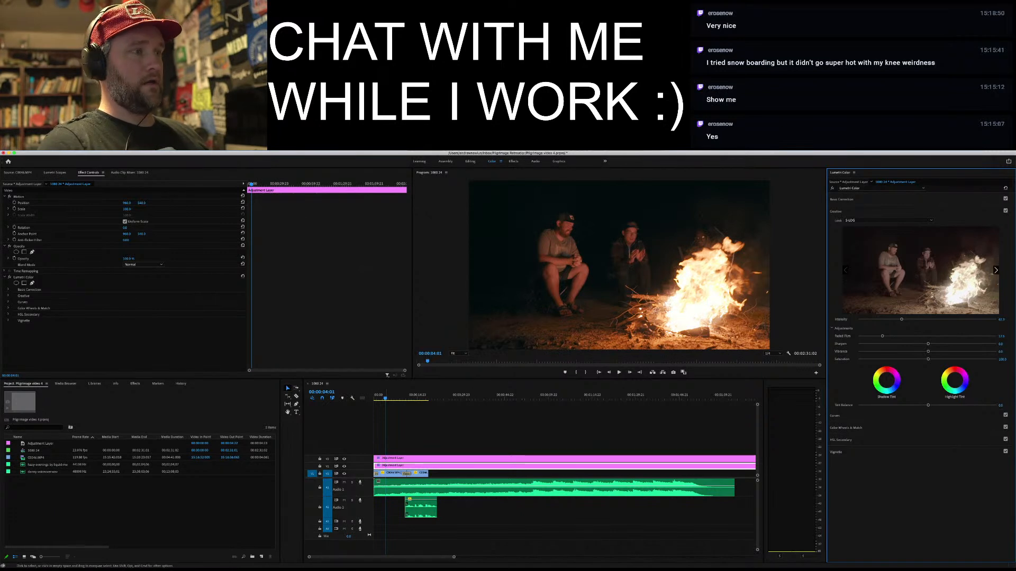
Select the first campfire clip on V1, make its track taller and open Lumetri's Basic Correction settings
{"action": "left_click", "coordinate": [392, 473]}
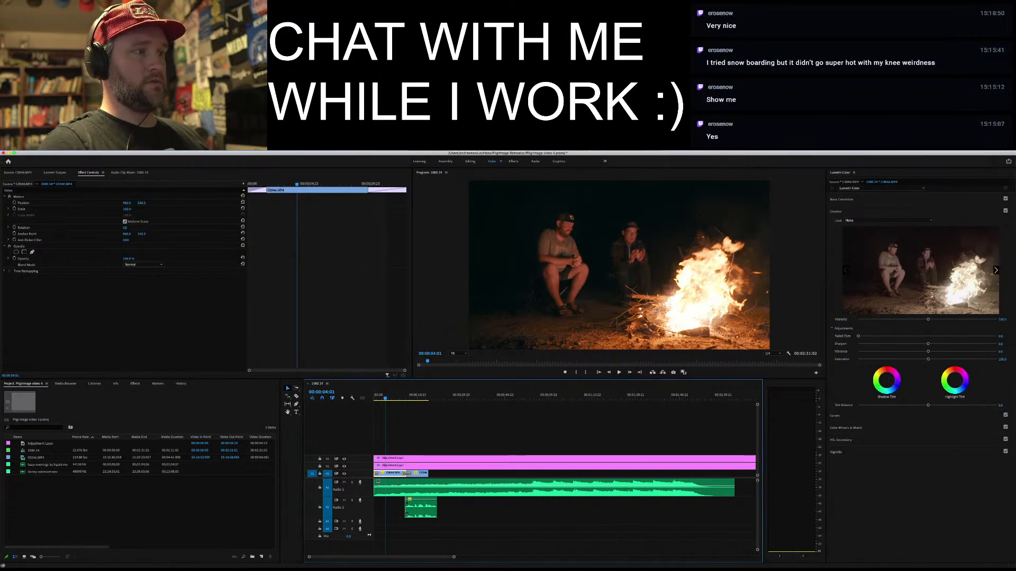
{"action": "left_click_drag", "start_coordinate": [338, 469], "coordinate": [338, 454]}
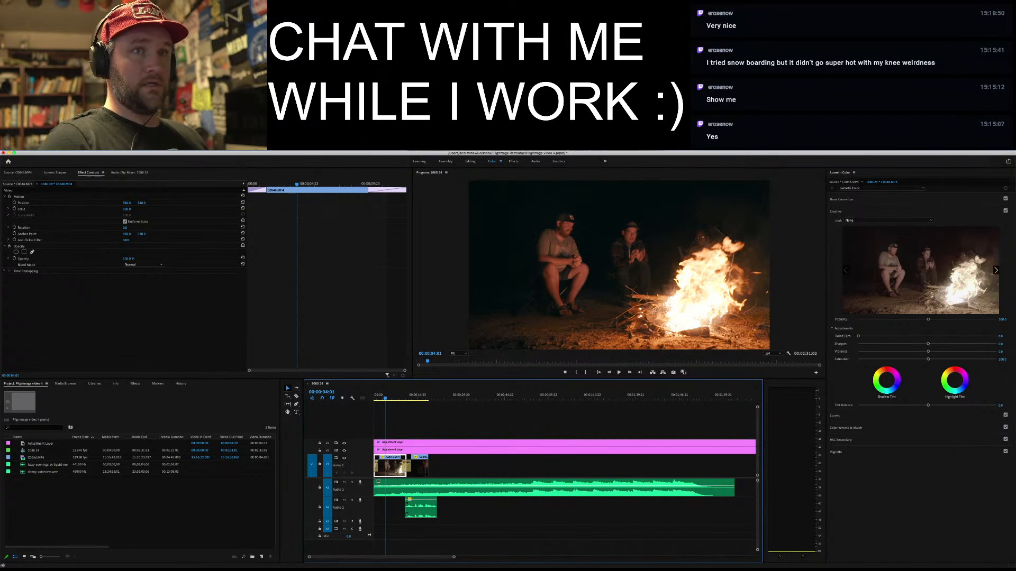
{"action": "left_click", "coordinate": [841, 199]}
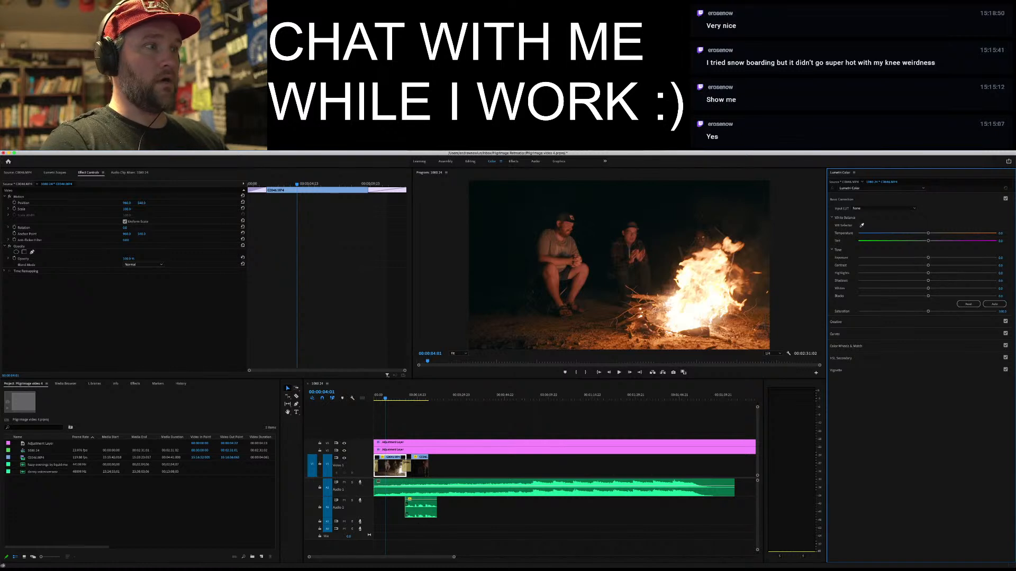
Hide both adjustment layers, try sampling a white balance on the first campfire clip, and show the layers again
{"action": "left_click", "coordinate": [343, 443]}
{"action": "left_click", "coordinate": [343, 450]}
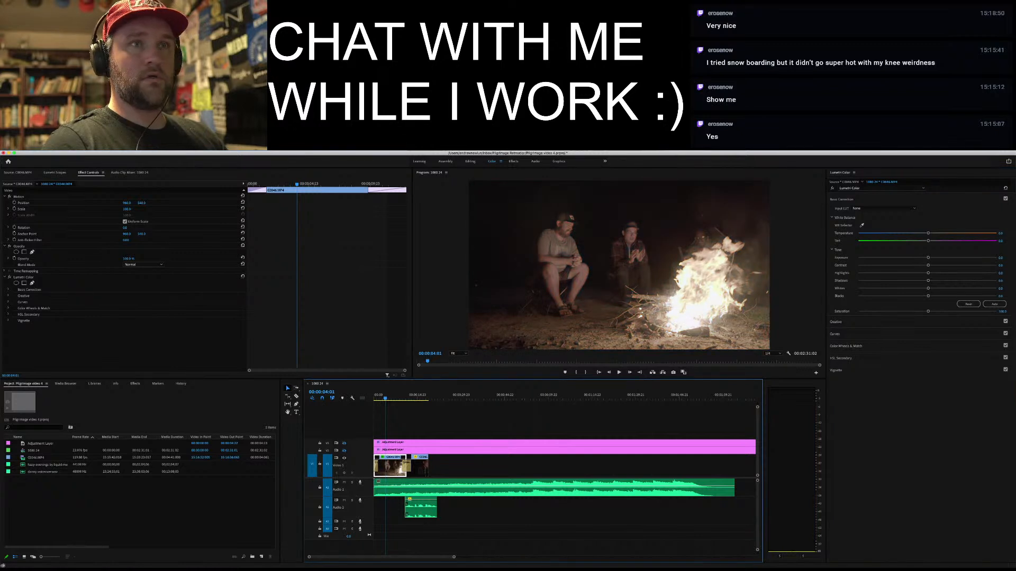
{"action": "left_click", "coordinate": [861, 225]}
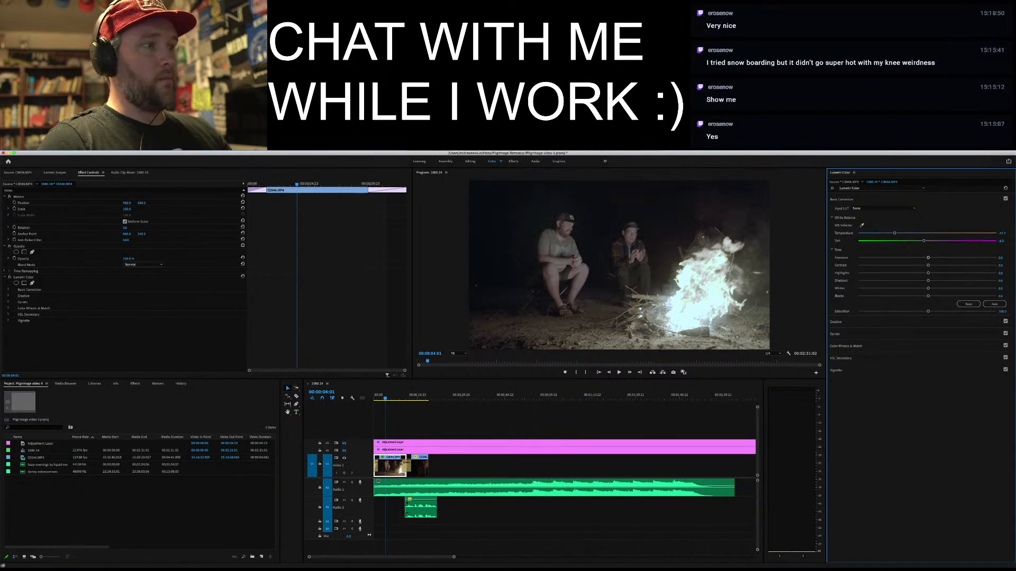
{"action": "left_click", "coordinate": [344, 450]}
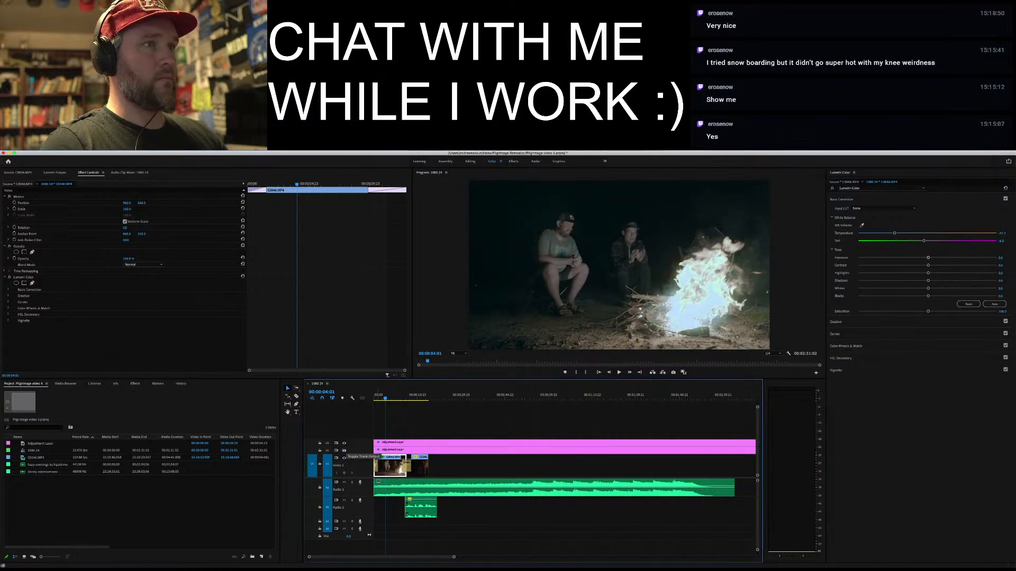
{"action": "left_click", "coordinate": [344, 450]}
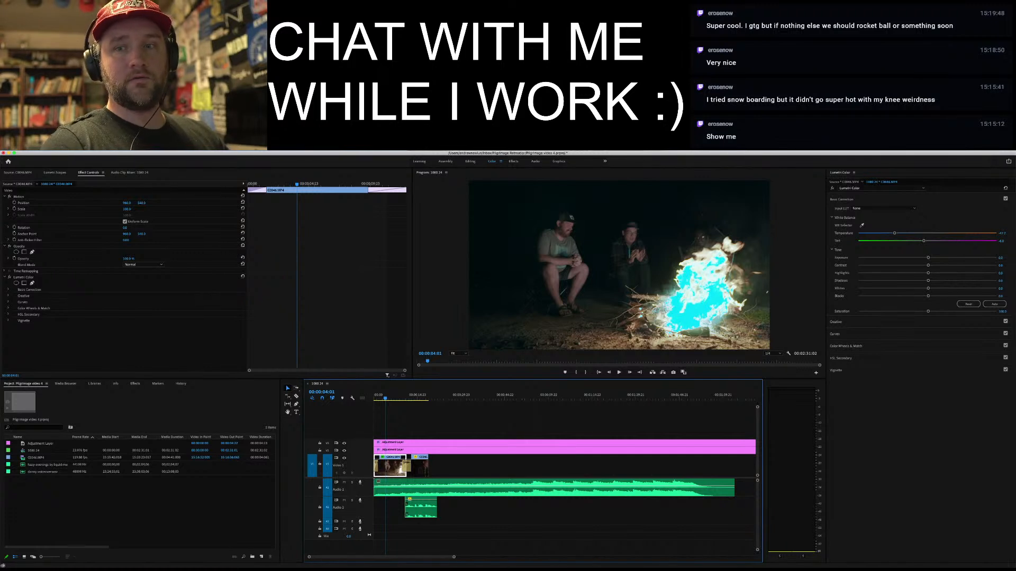
Try reducing the Look intensity to 0 on the V3 adjustment layer, and undo the intensity and white balance changes
{"action": "left_click", "coordinate": [836, 322]}
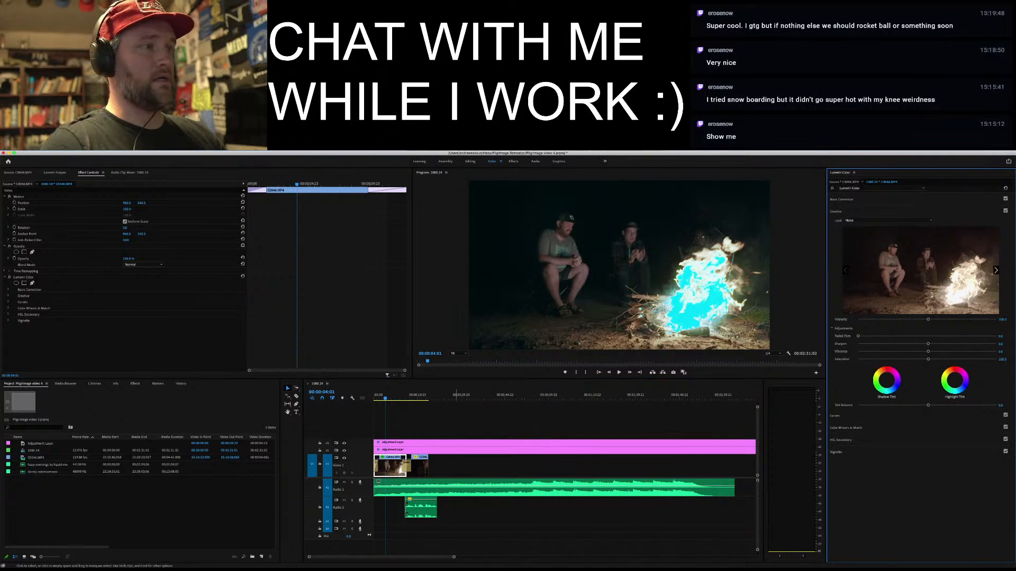
{"action": "left_click", "coordinate": [408, 444]}
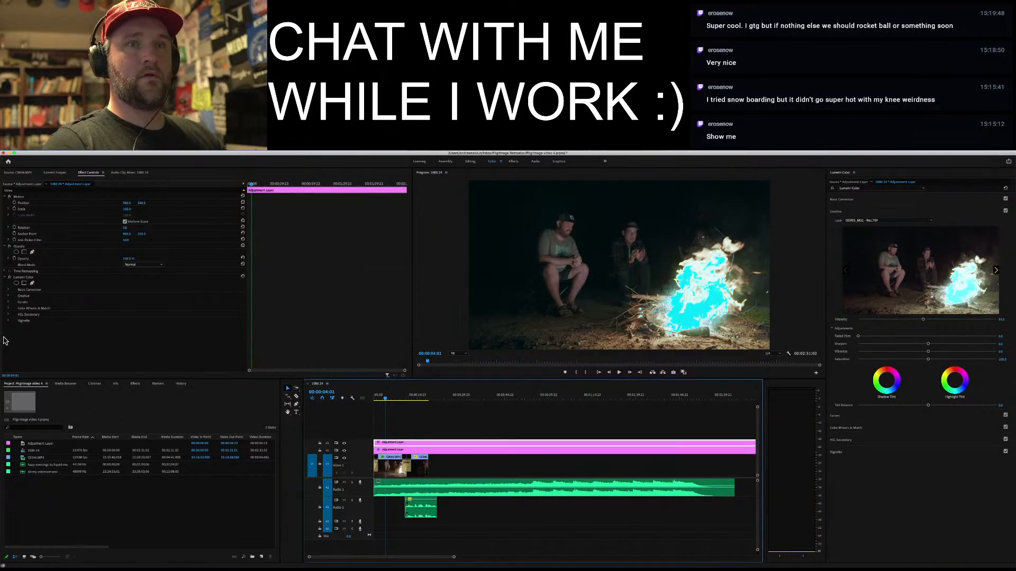
{"action": "left_click_drag", "start_coordinate": [923, 319], "coordinate": [863, 319]}
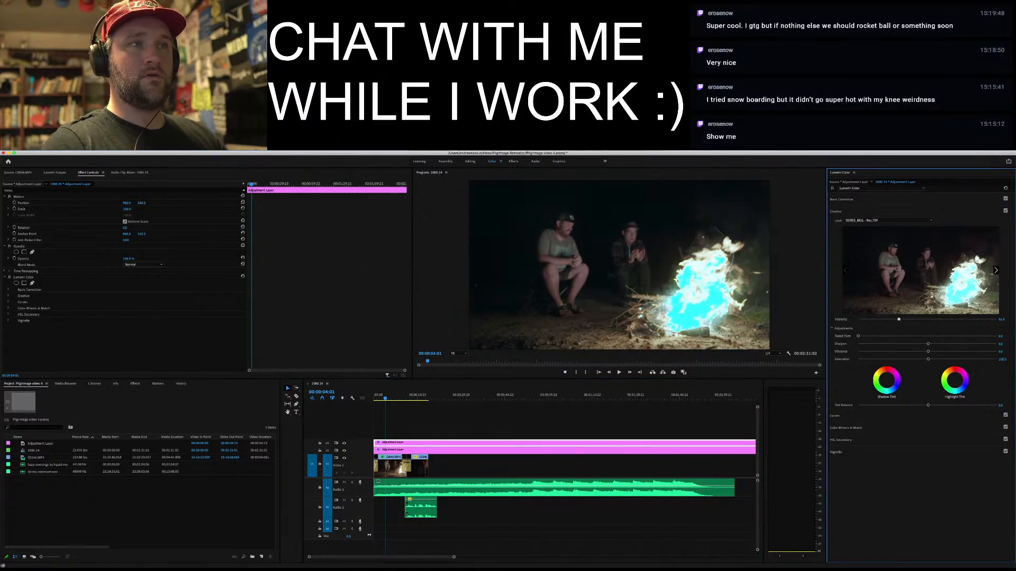
{"action": "left_click_drag", "start_coordinate": [898, 319], "coordinate": [858, 319]}
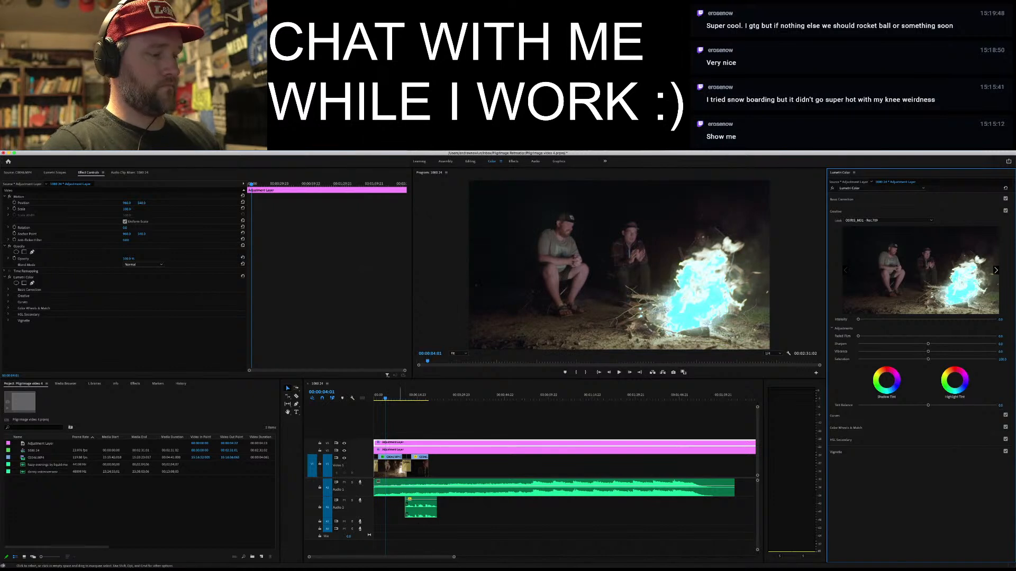
{"action": "key", "text": "super+z"}
{"action": "key", "text": "super+z"}
Compare the shot with the adjustment layers hidden and shown, and play the graded opening from the sequence start
{"action": "left_click", "coordinate": [344, 443]}
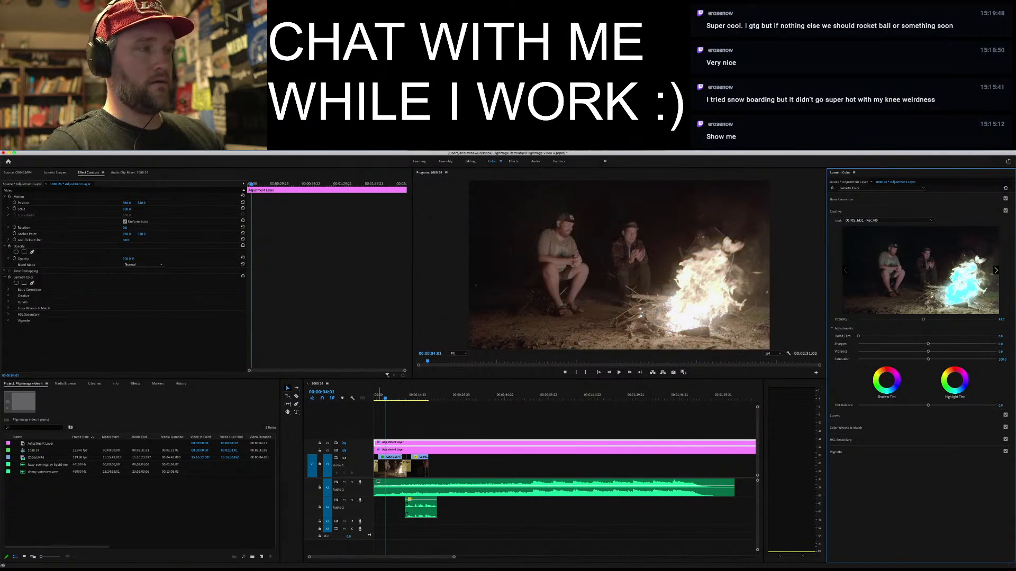
{"action": "left_click", "coordinate": [344, 450]}
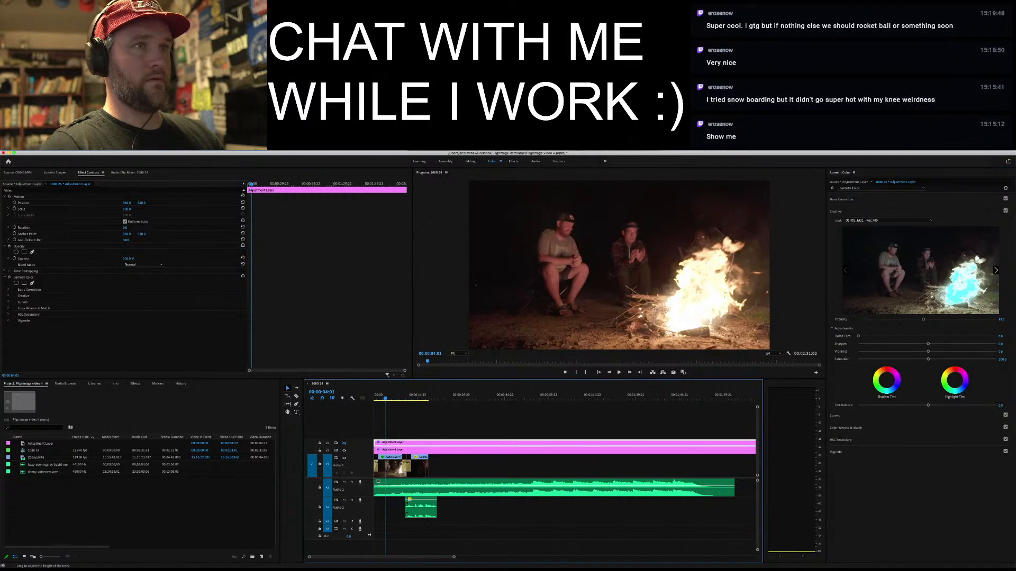
{"action": "left_click", "coordinate": [344, 443]}
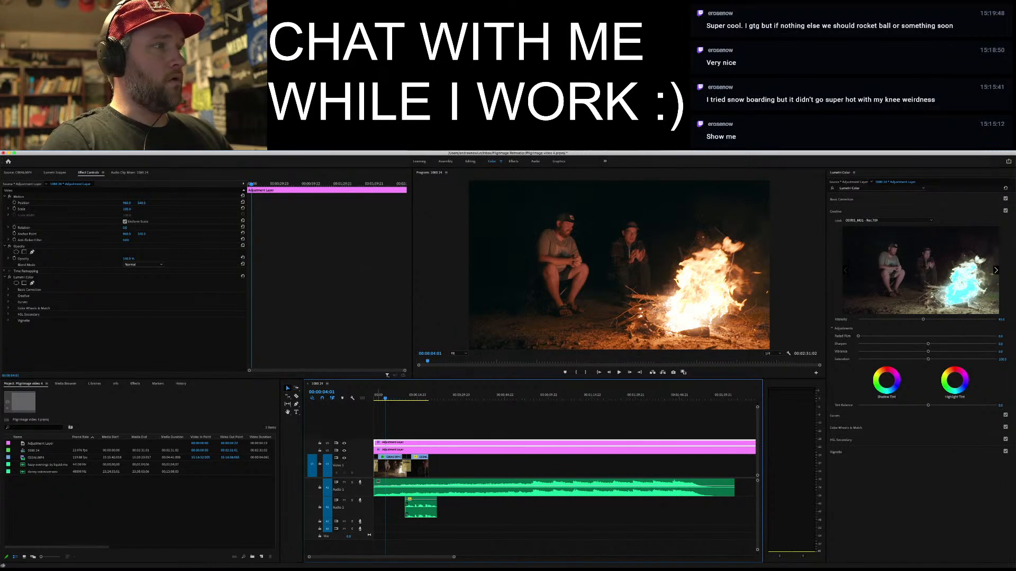
{"action": "key", "text": "space"}
{"action": "key", "text": "Home"}
{"action": "key", "text": "space"}
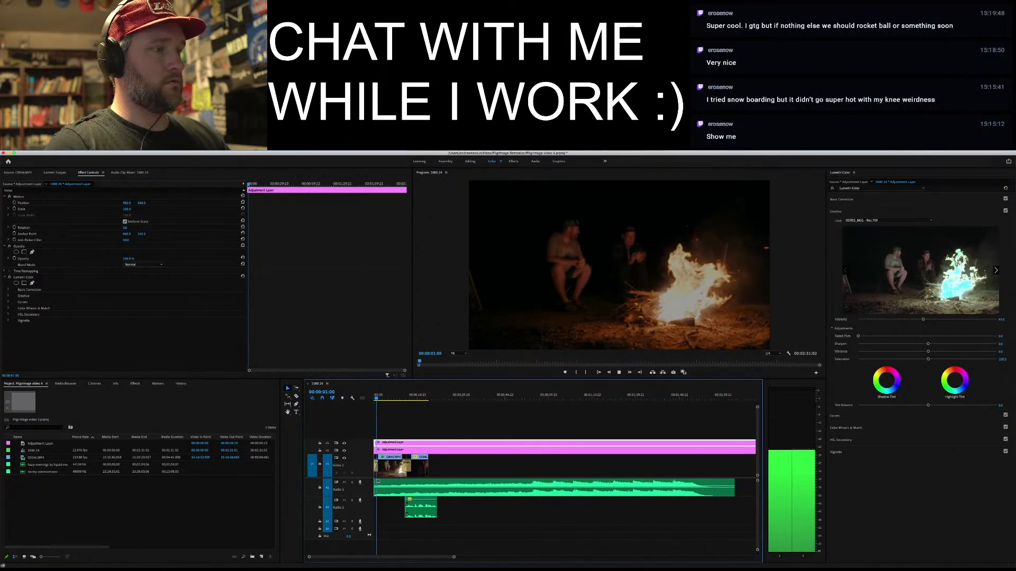
{"action": "key", "text": "space"}
Extend the Cross Dissolve at the start of the first campfire clip to about 4 seconds
{"action": "left_click_drag", "start_coordinate": [454, 556], "coordinate": [340, 557]}
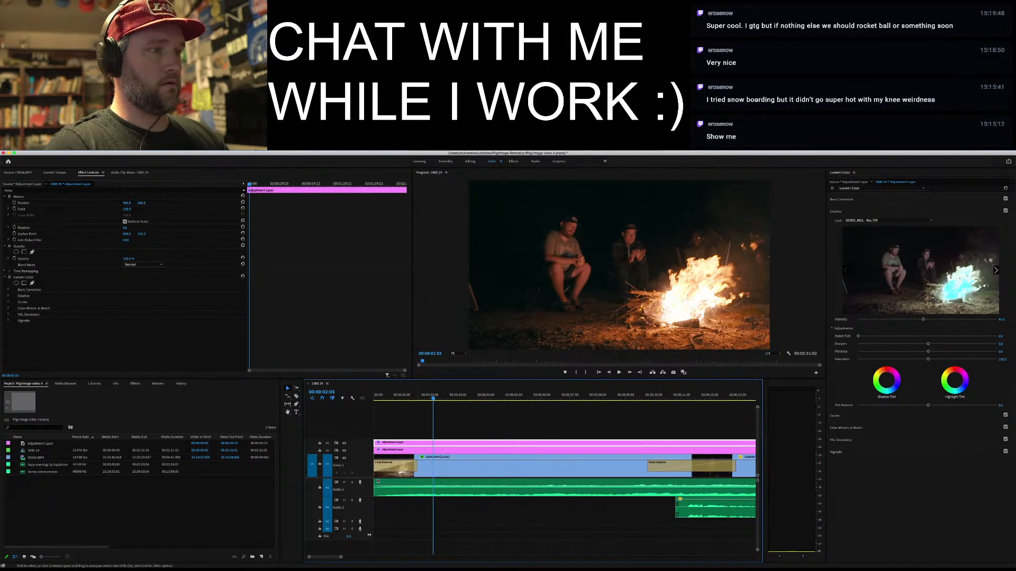
{"action": "left_click", "coordinate": [409, 459]}
{"action": "left_click", "coordinate": [411, 464]}
{"action": "left_click_drag", "start_coordinate": [417, 463], "coordinate": [483, 464]}
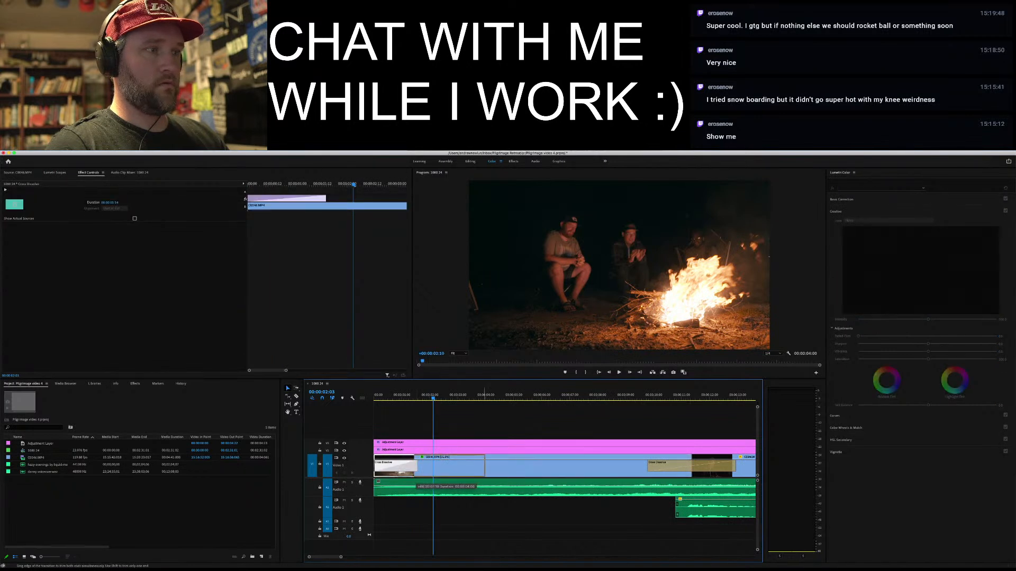
Ripple-trim the first campfire clip's end about 1.5 seconds earlier and extend the second clip's end by about 2 seconds
{"action": "key", "text": "Home"}
{"action": "key", "text": "space"}
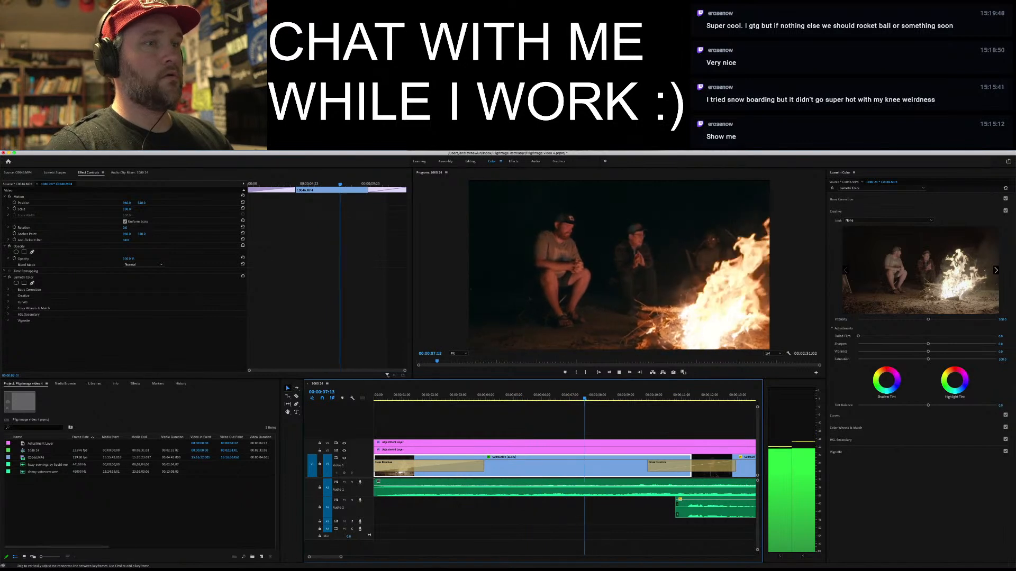
{"action": "key", "text": "space"}
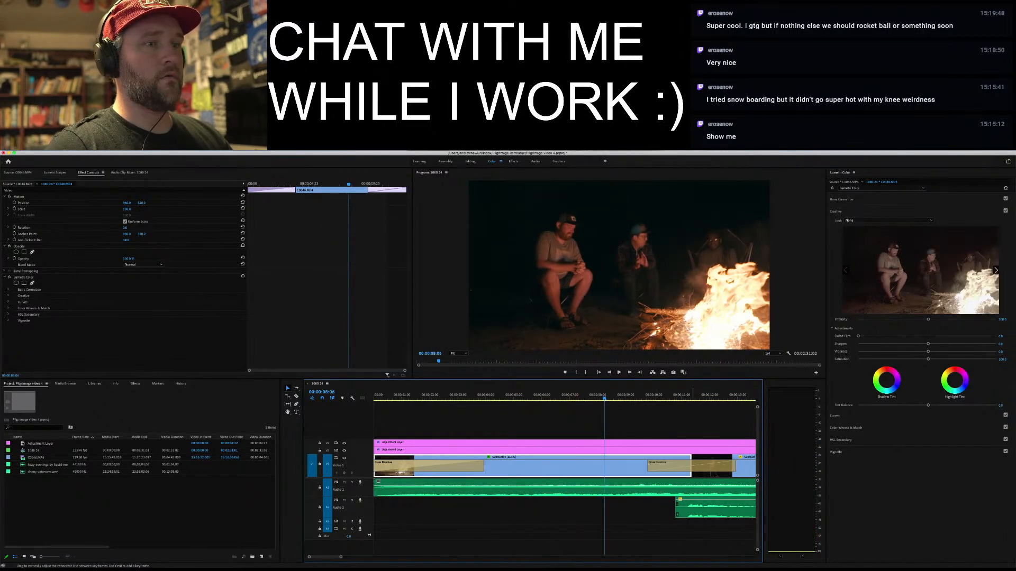
{"action": "left_click_drag", "start_coordinate": [690, 468], "coordinate": [663, 468]}
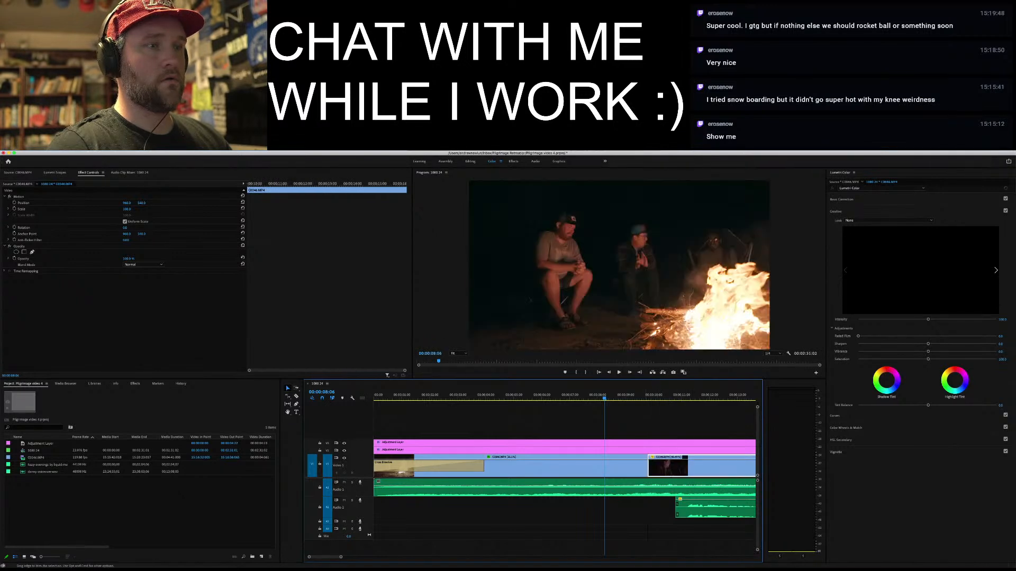
{"action": "key", "text": "minus"}
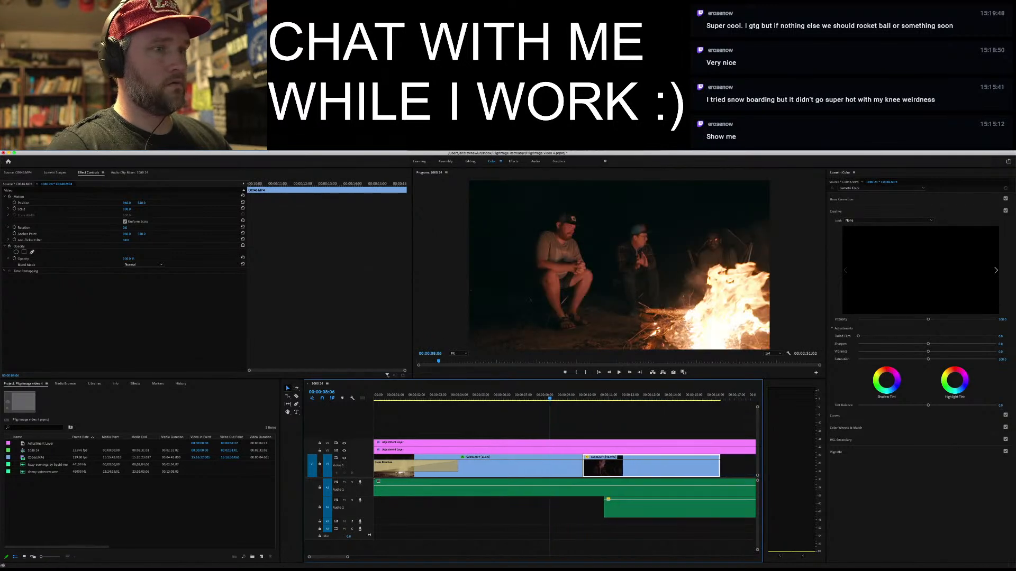
{"action": "left_click_drag", "start_coordinate": [691, 467], "coordinate": [736, 467]}
{"action": "key", "text": "v"}
Apply the default transition at the cut between the first two clips and lengthen it to about 4 seconds
{"action": "right_click", "coordinate": [566, 466]}
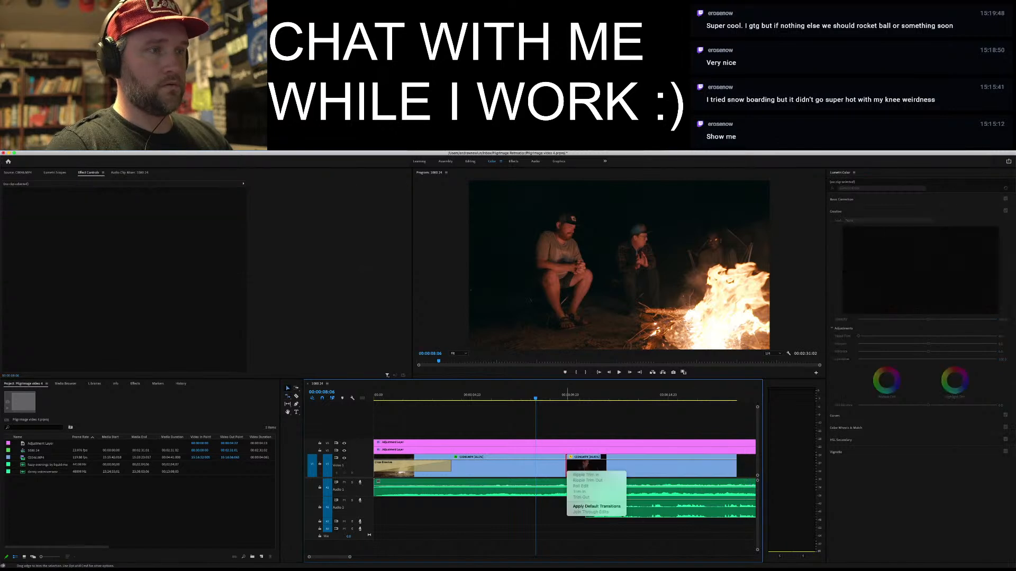
{"action": "left_click", "coordinate": [587, 475]}
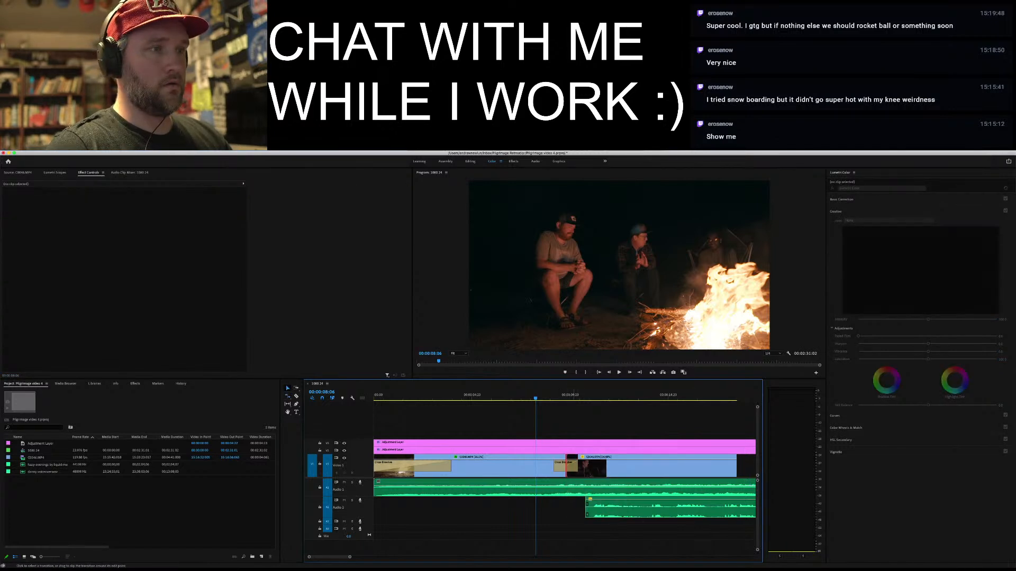
{"action": "left_click_drag", "start_coordinate": [578, 465], "coordinate": [605, 466]}
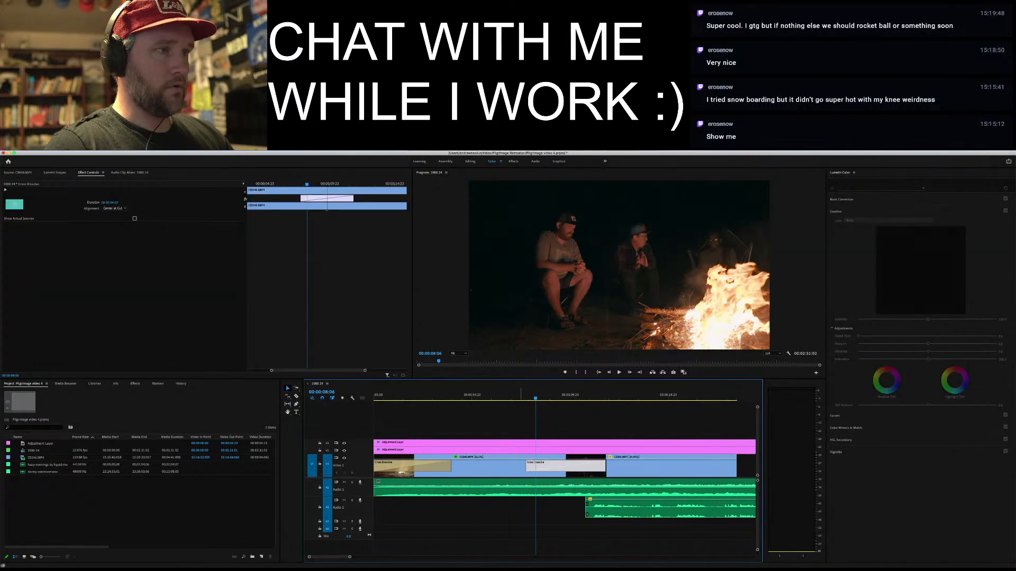
Play from before the new dissolve through most of the second clip to check the transition and voice timing
{"action": "left_click_drag", "start_coordinate": [520, 394], "coordinate": [499, 393]}
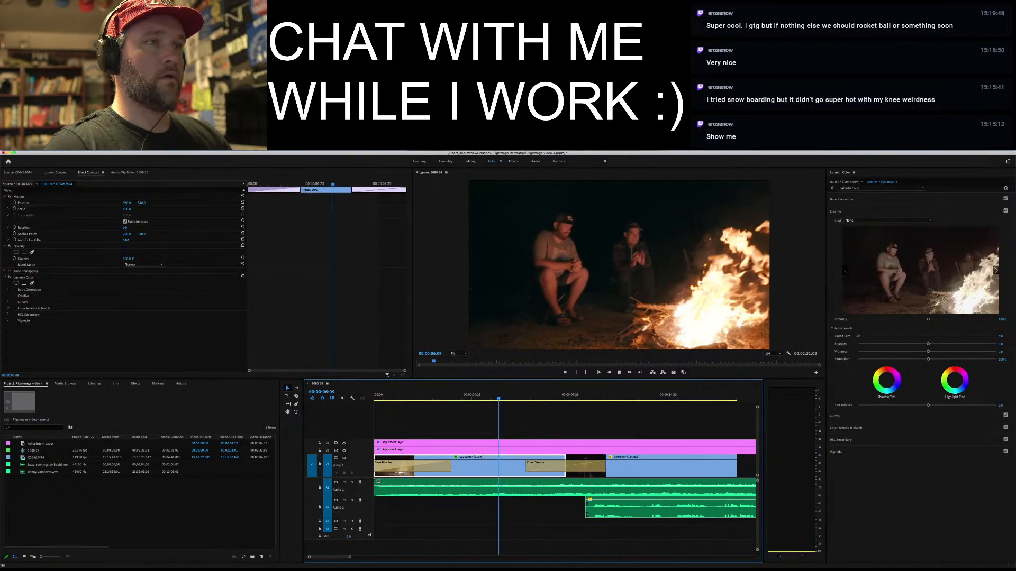
{"action": "key", "text": "space"}
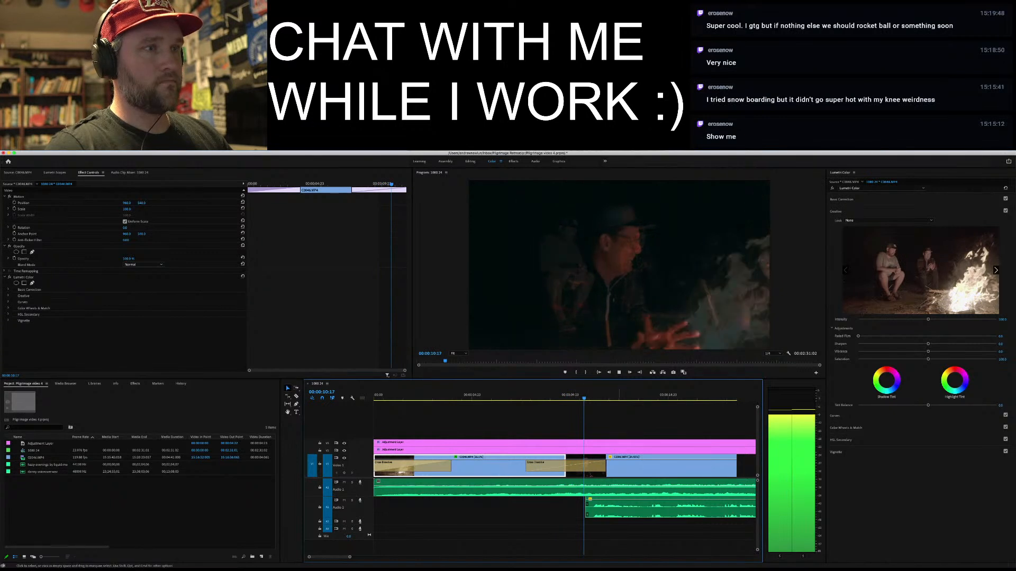
{"action": "key", "text": "space"}
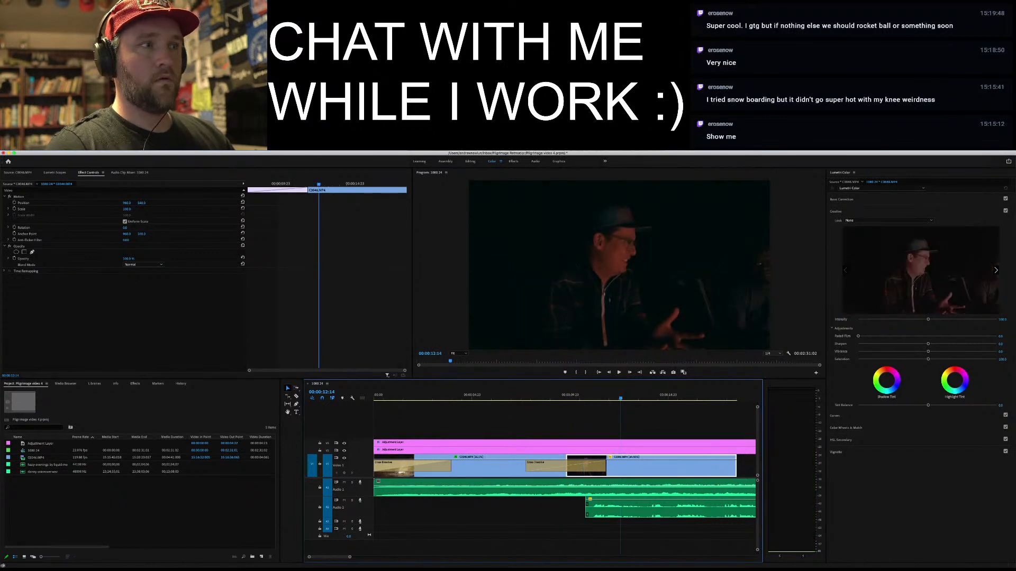
{"action": "left_click", "coordinate": [772, 354]}
{"action": "left_click", "coordinate": [772, 375]}
{"action": "key", "text": "space"}
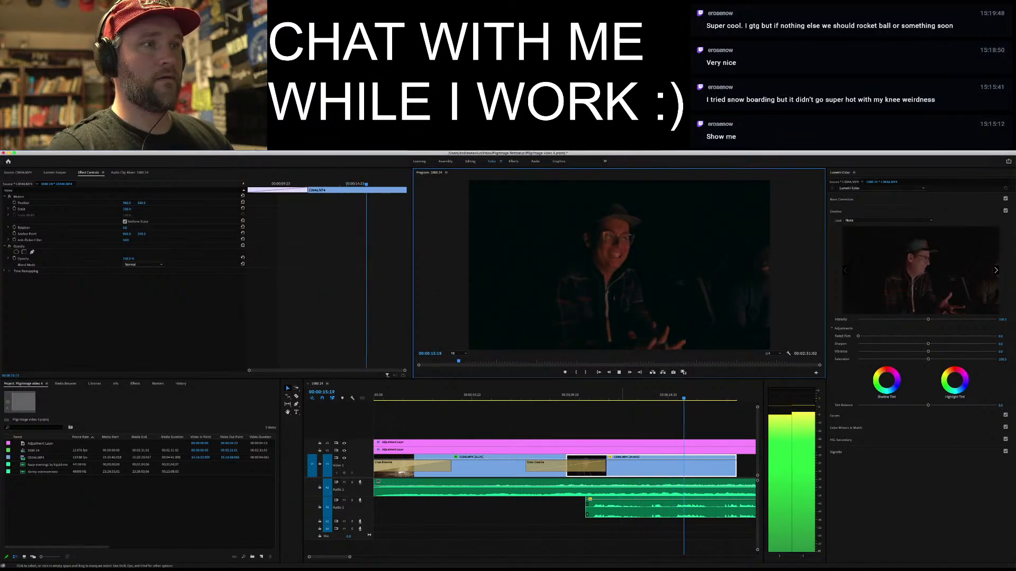
{"action": "key", "text": "space"}
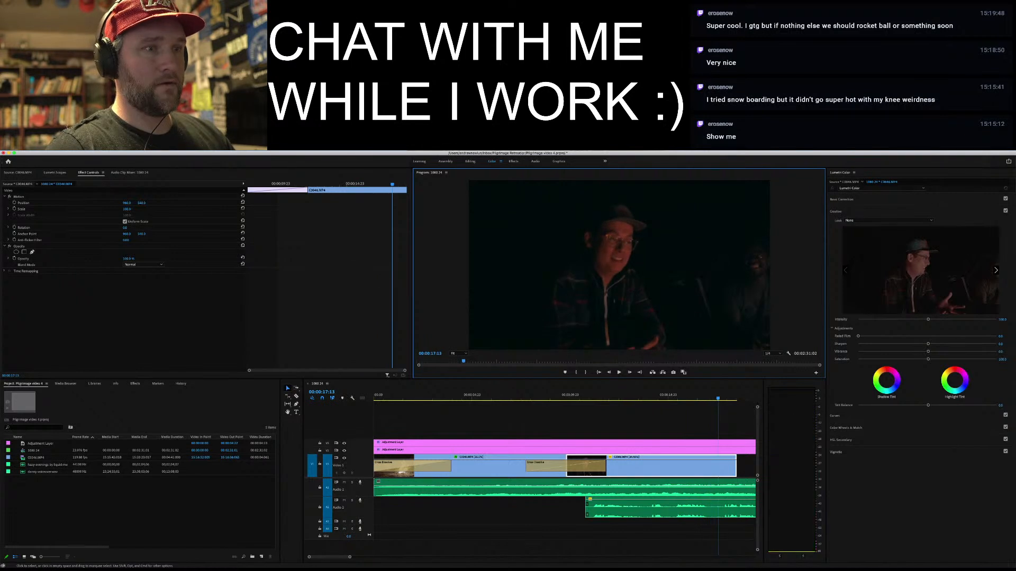
Open the second clip's source at the matching frame and scrub through its earlier footage
{"action": "key", "text": "minus"}
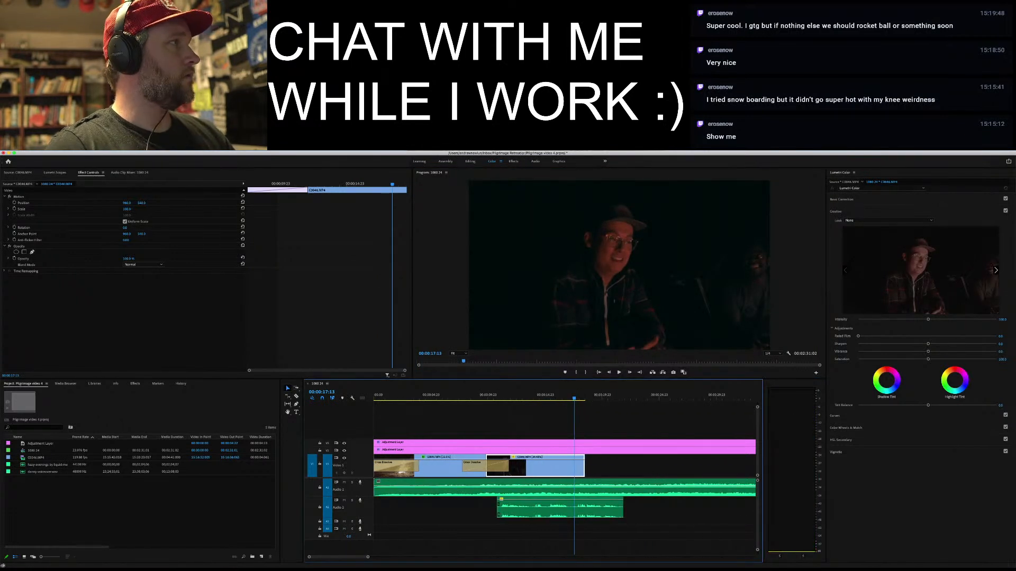
{"action": "key", "text": "f"}
{"action": "left_click_drag", "start_coordinate": [200, 361], "coordinate": [99, 361]}
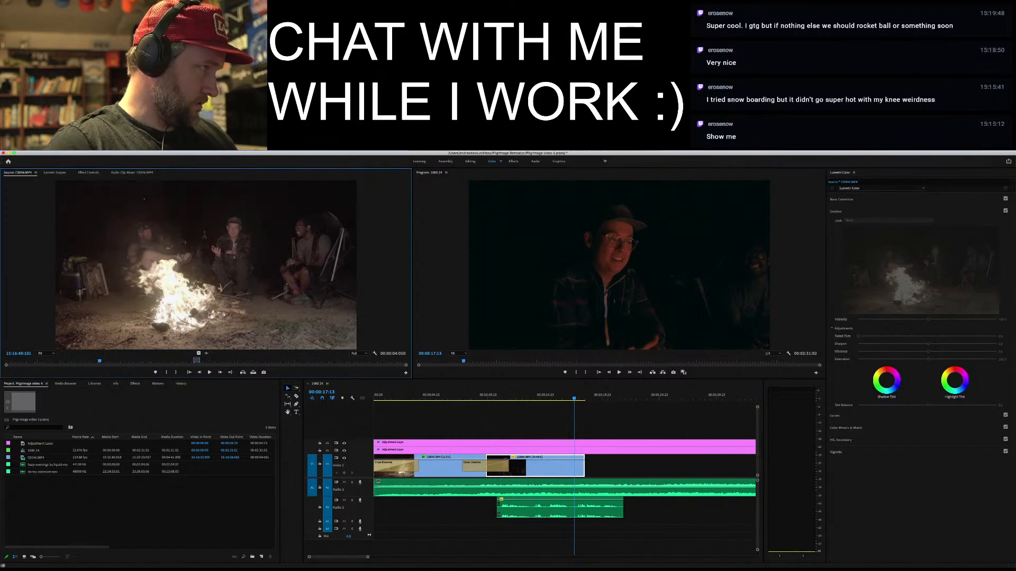
Switch to the Editing workspace and load the clip listed just before the highlighted one in the media files into the Source Monitor
{"action": "key", "text": "shift+8"}
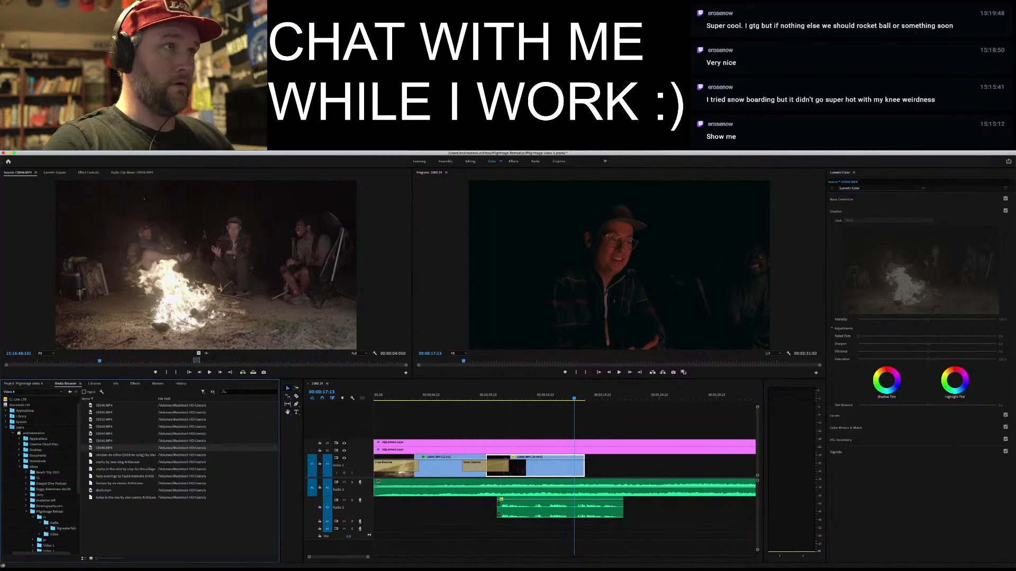
{"action": "key", "text": "alt+shift+3"}
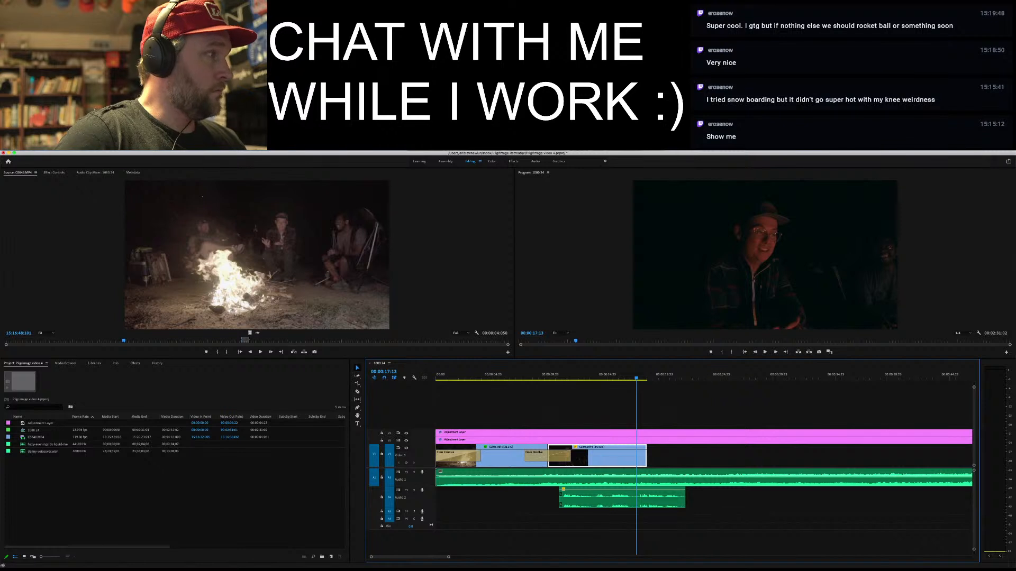
{"action": "key", "text": "shift+8"}
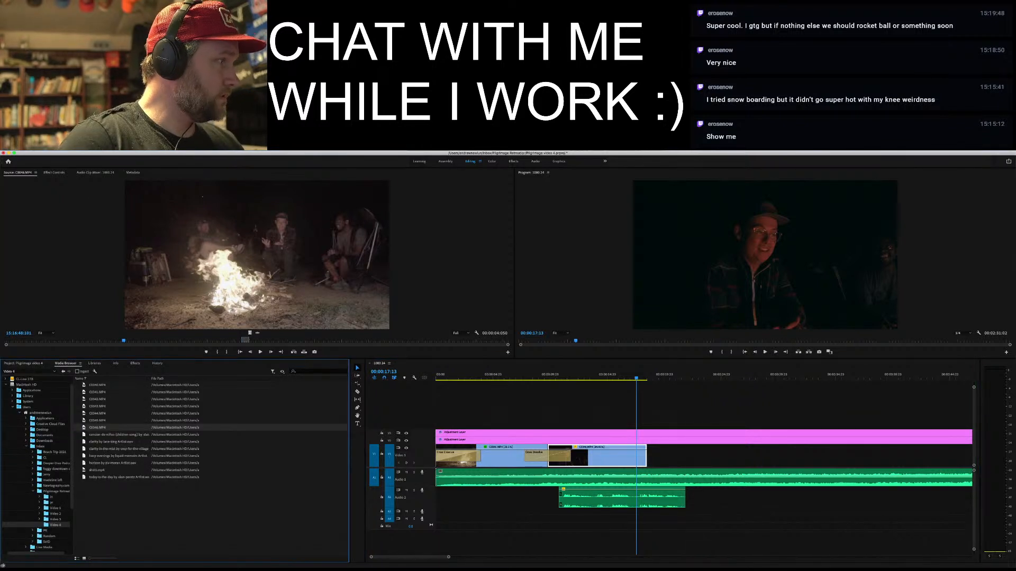
{"action": "double_click", "coordinate": [97, 420]}
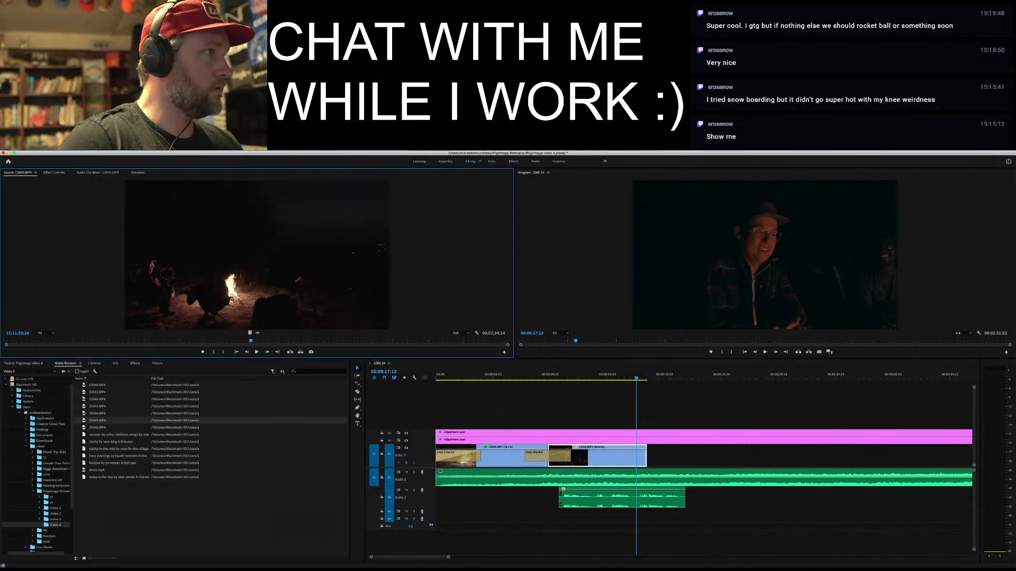
Mark a range of about 9 seconds in the dark campfire source and place its video directly after the second clip
{"action": "left_click_drag", "start_coordinate": [118, 340], "coordinate": [317, 341]}
{"action": "key", "text": "i"}
{"action": "key", "text": "space"}
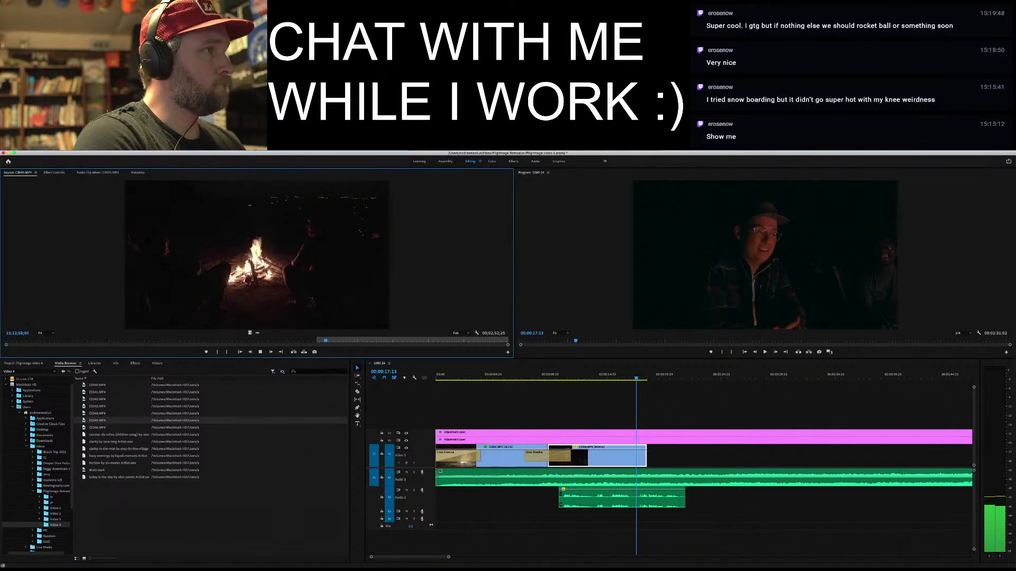
{"action": "key", "text": "o"}
{"action": "key", "text": "space"}
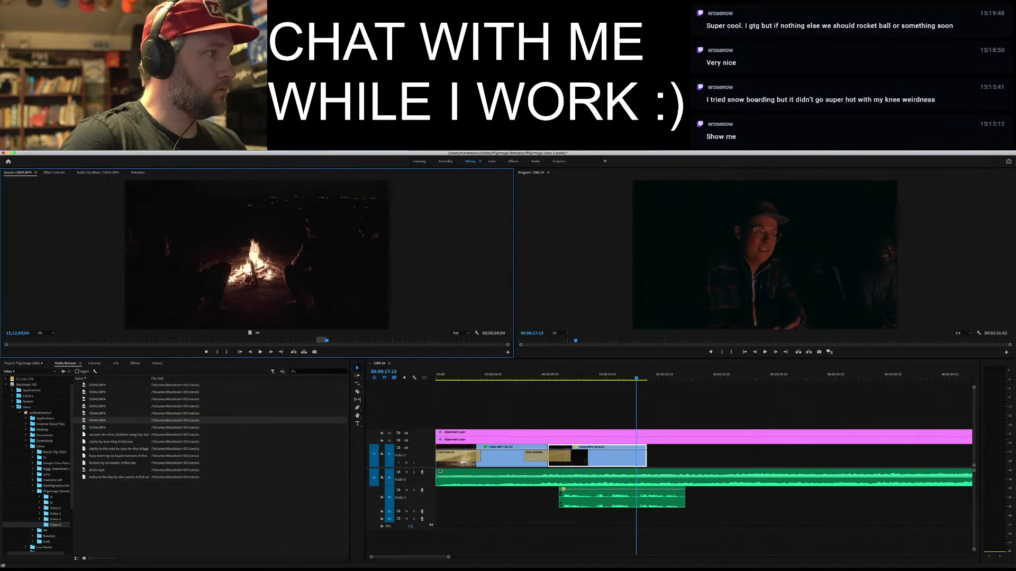
{"action": "left_click_drag", "start_coordinate": [250, 332], "coordinate": [647, 455]}
Inspect the file properties of the newly placed campfire clip
{"action": "right_click", "coordinate": [681, 455]}
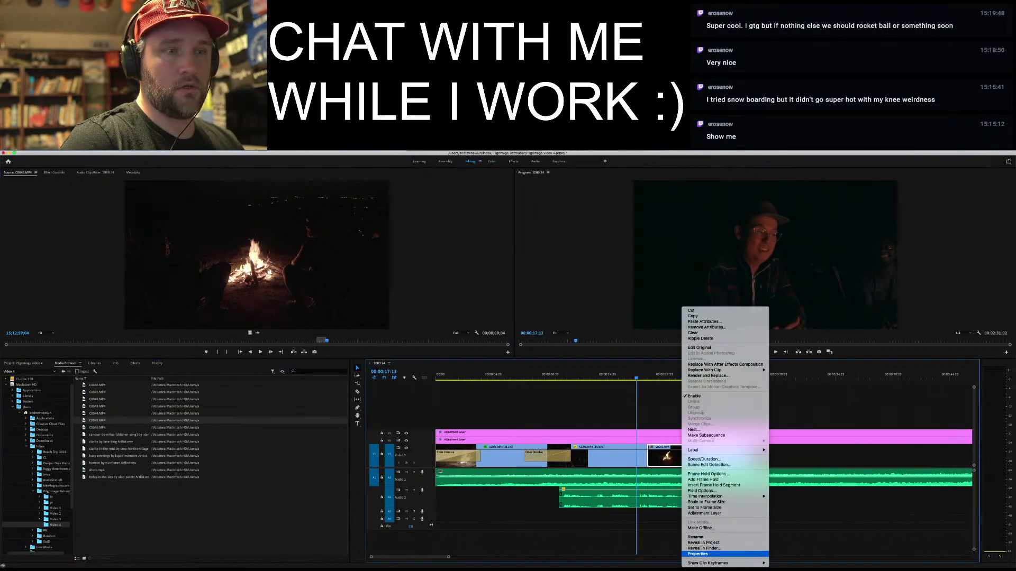
{"action": "left_click", "coordinate": [699, 553]}
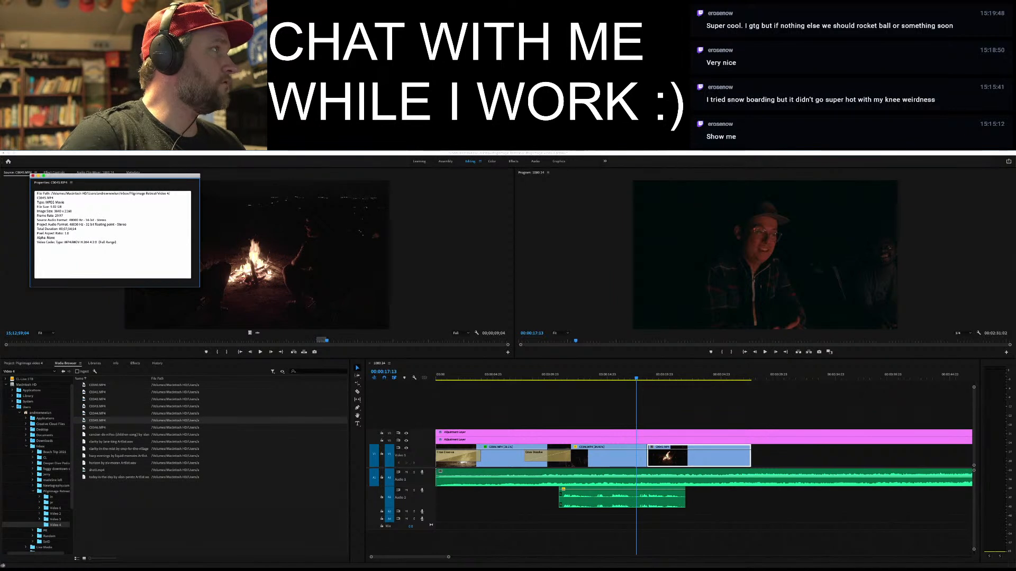
{"action": "left_click", "coordinate": [33, 176]}
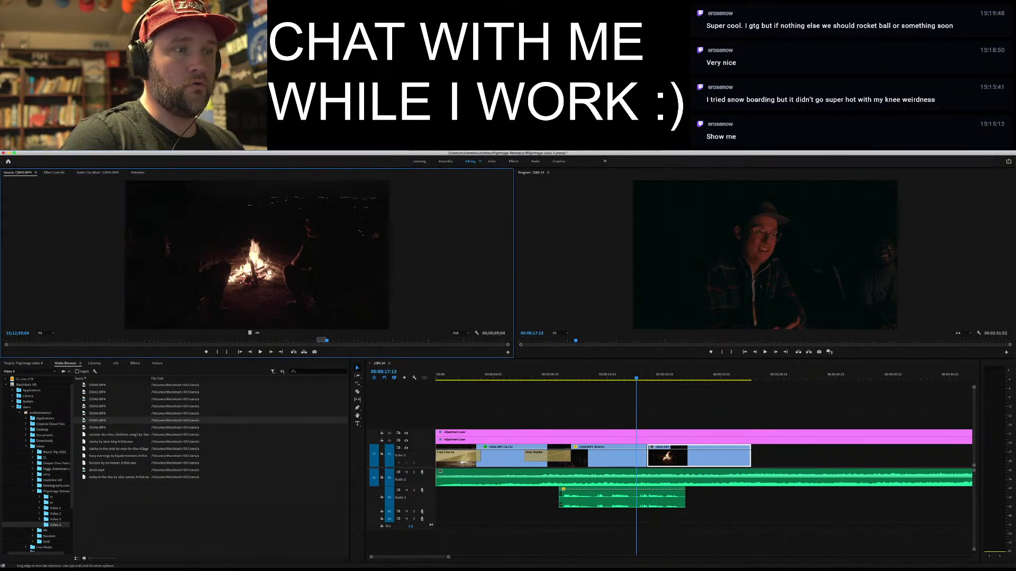
Apply the default transition at the cut between the second clip and the new campfire clip
{"action": "right_click", "coordinate": [648, 459]}
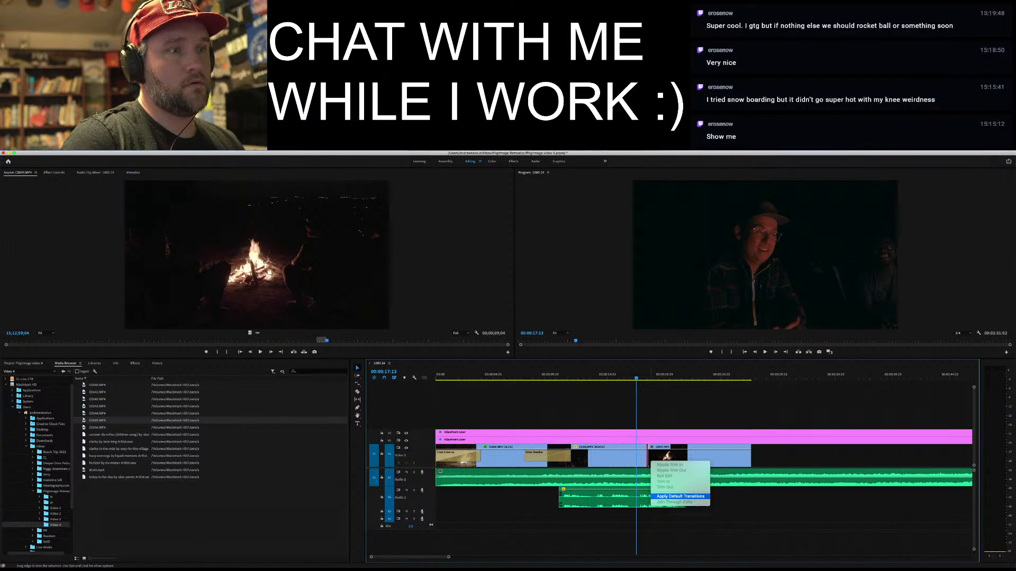
{"action": "left_click", "coordinate": [682, 496]}
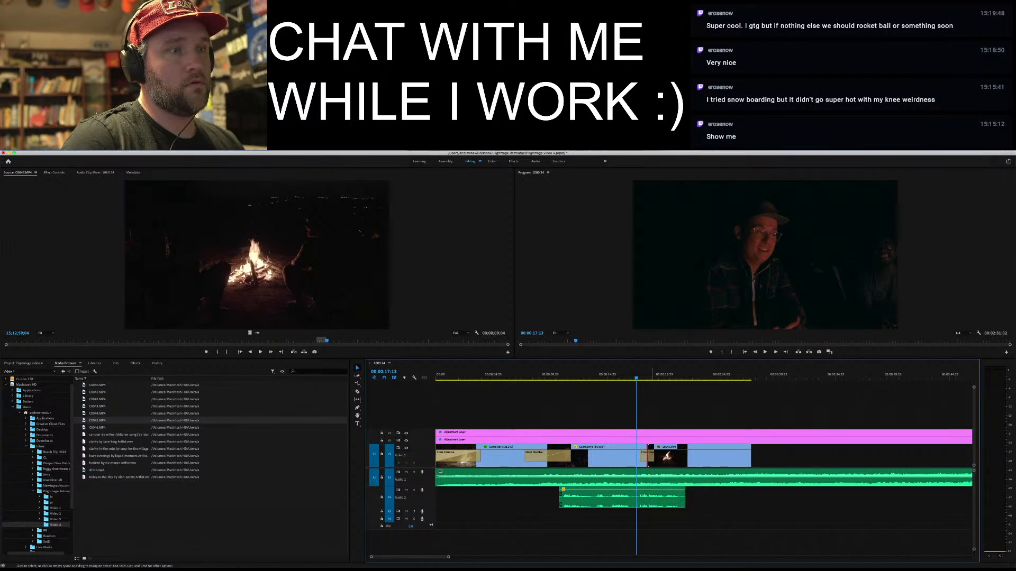
{"action": "key", "text": "c"}
{"action": "key", "text": "v"}
{"action": "key", "text": "c"}
{"action": "key", "text": "v"}
Delete the lower adjustment layer from the timeline
{"action": "left_click", "coordinate": [633, 440]}
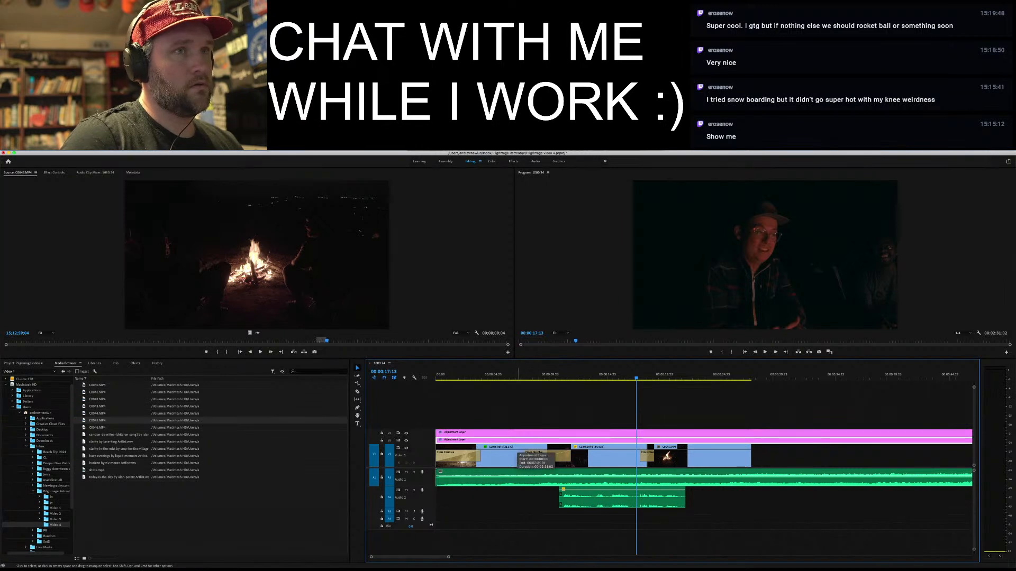
{"action": "key", "text": "Delete"}
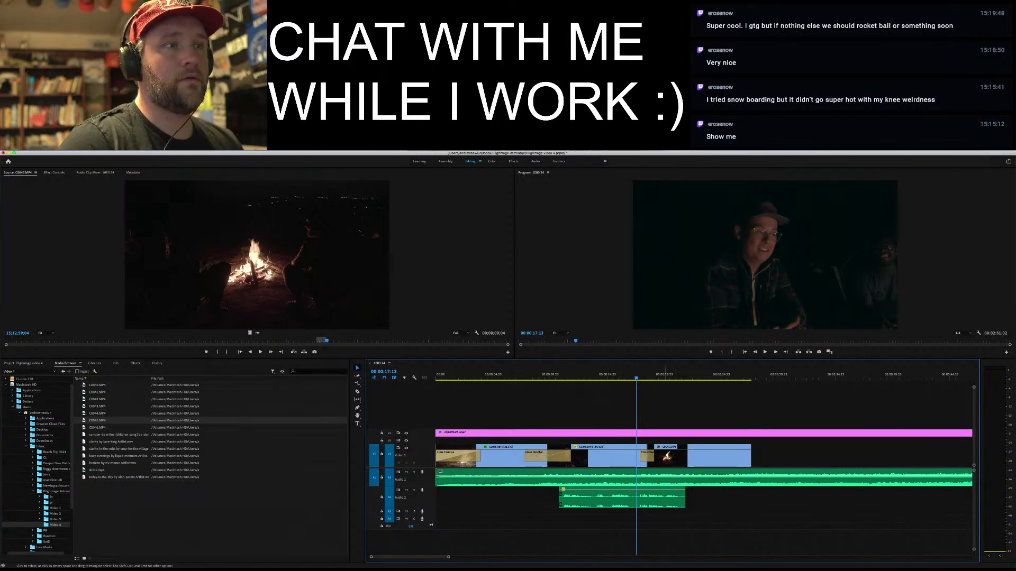
Play across the cut into the new campfire clip and apply Set to Frame Size to that clip
{"action": "key", "text": "space"}
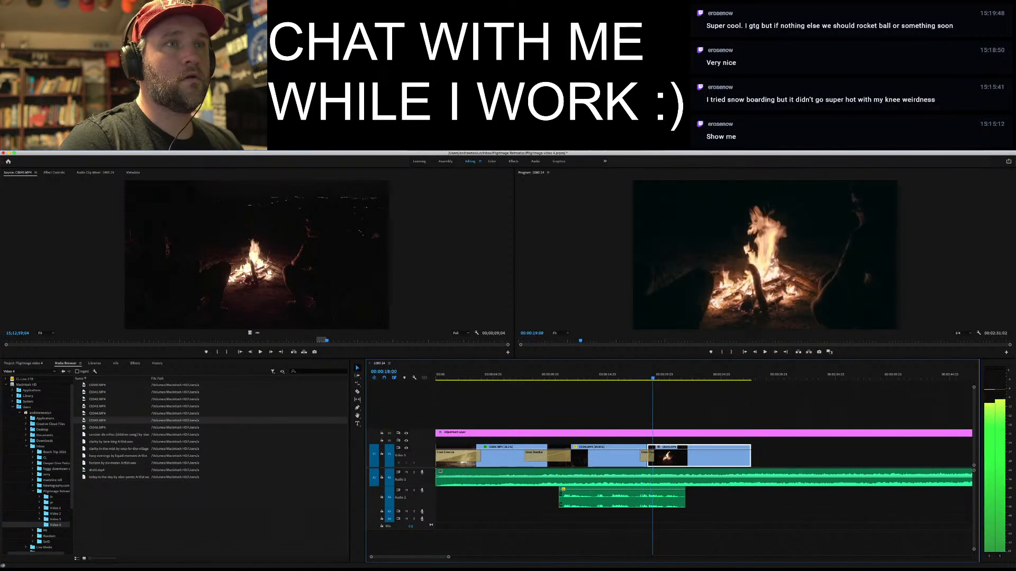
{"action": "key", "text": "space"}
{"action": "key", "text": "space"}
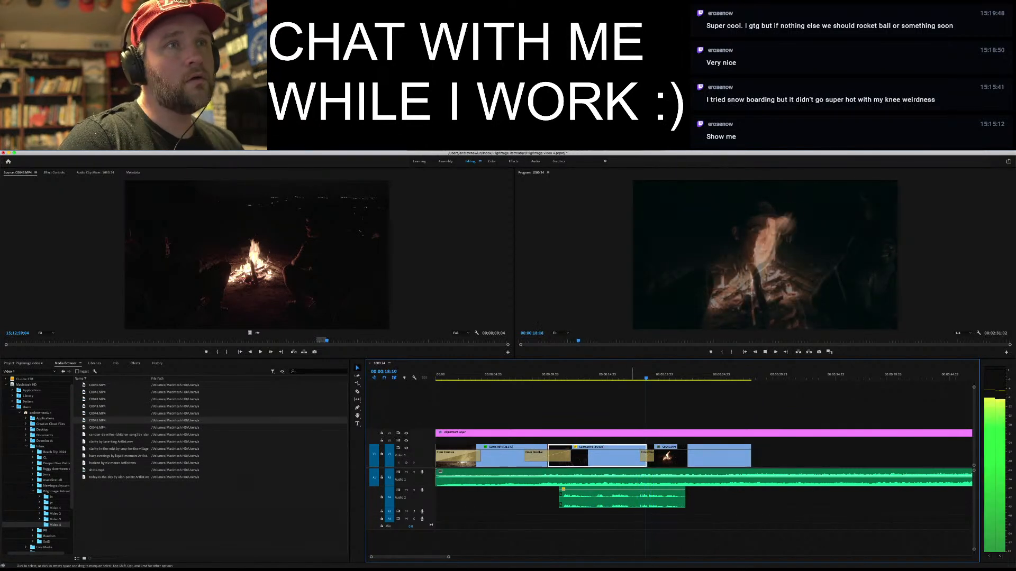
{"action": "right_click", "coordinate": [677, 456]}
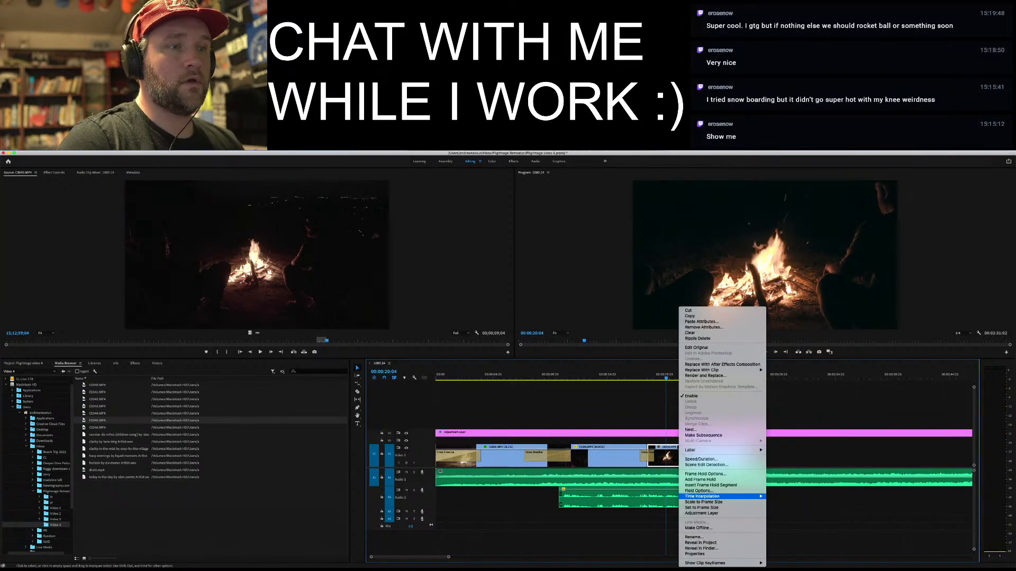
{"action": "left_click", "coordinate": [702, 508]}
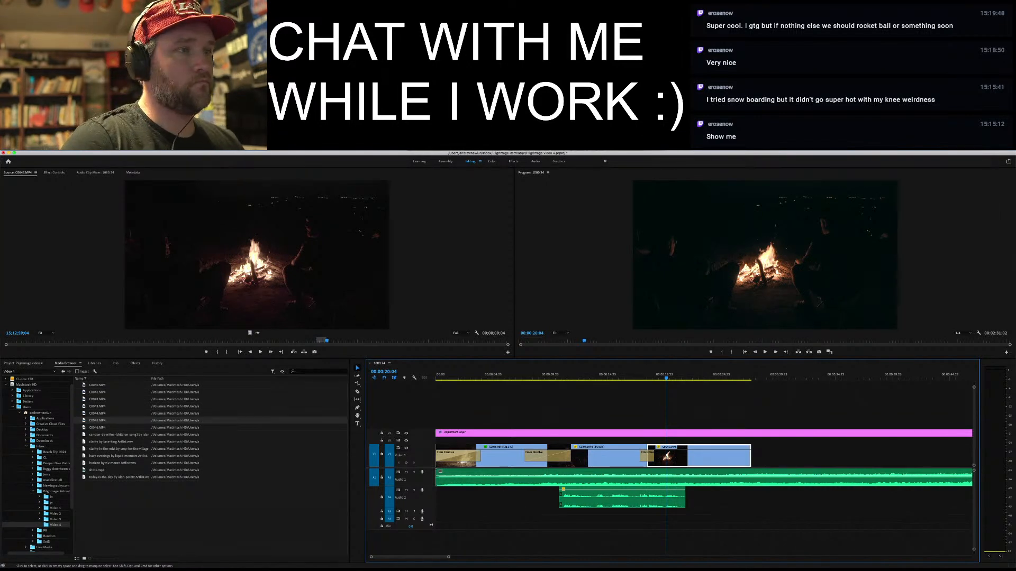
Lengthen the dissolve into the new campfire clip to about 3 seconds and play from before the second clip
{"action": "left_click", "coordinate": [645, 455]}
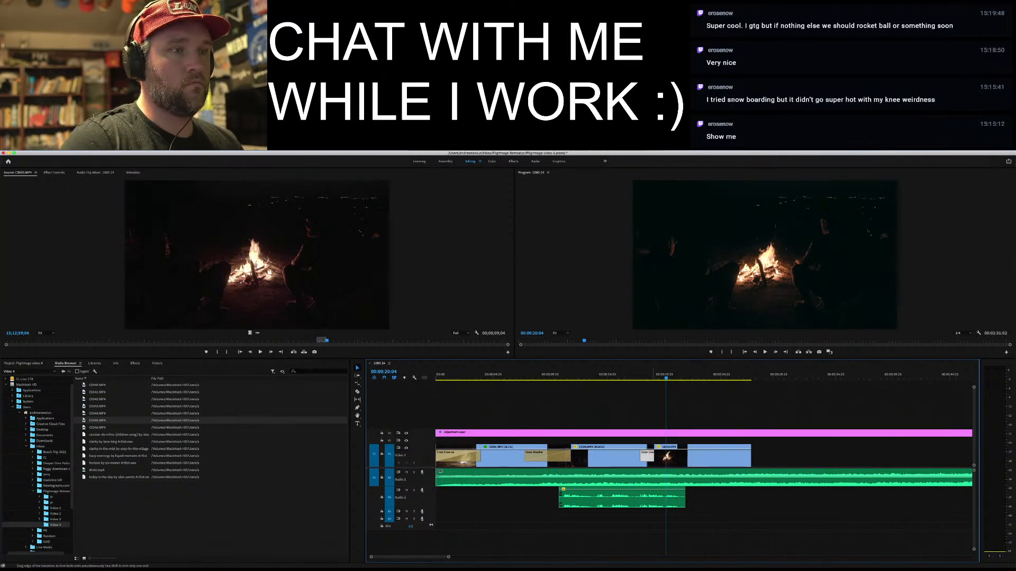
{"action": "left_click_drag", "start_coordinate": [653, 455], "coordinate": [666, 455]}
{"action": "left_click", "coordinate": [543, 375]}
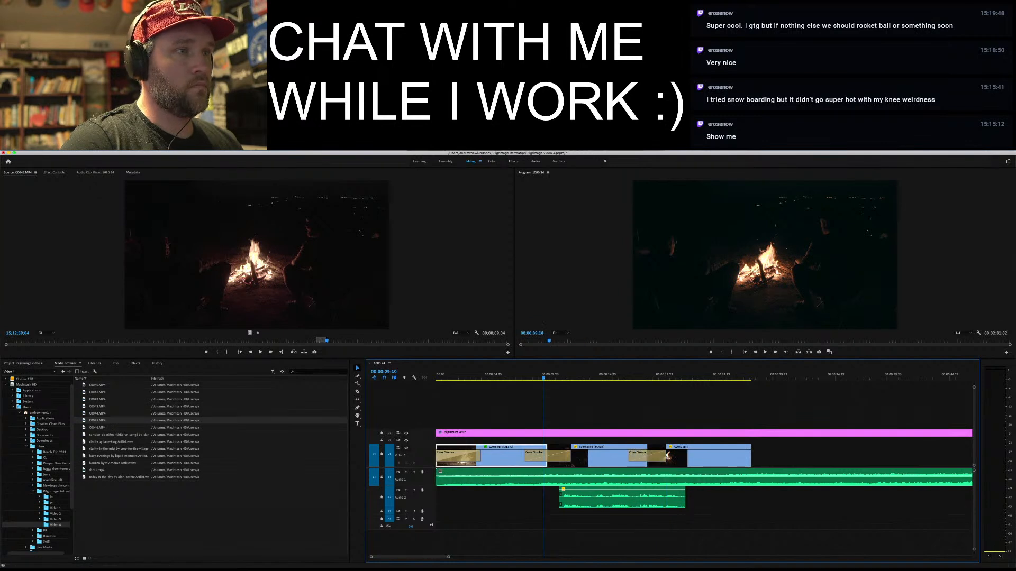
{"action": "key", "text": "space"}
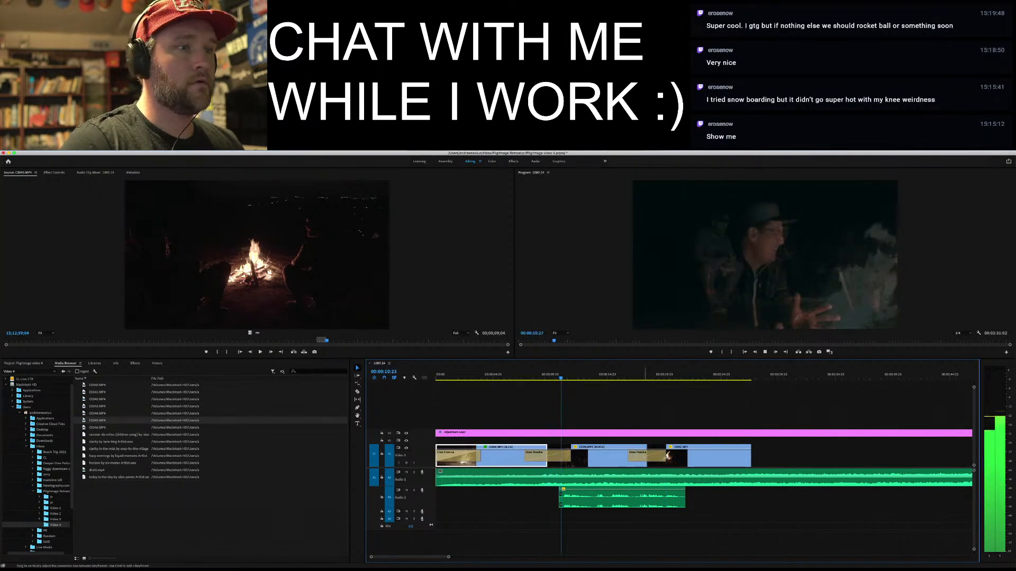
Shorten the second clip, apply the default transition at its cut into the campfire clip, and lengthen that dissolve
{"action": "mouse_move", "coordinate": [646, 452]}
{"action": "left_mouse_down"}
{"action": "mouse_move", "coordinate": [634, 453]}
{"action": "mouse_move", "coordinate": [663, 456]}
{"action": "left_mouse_up"}
{"action": "right_click", "coordinate": [633, 458]}
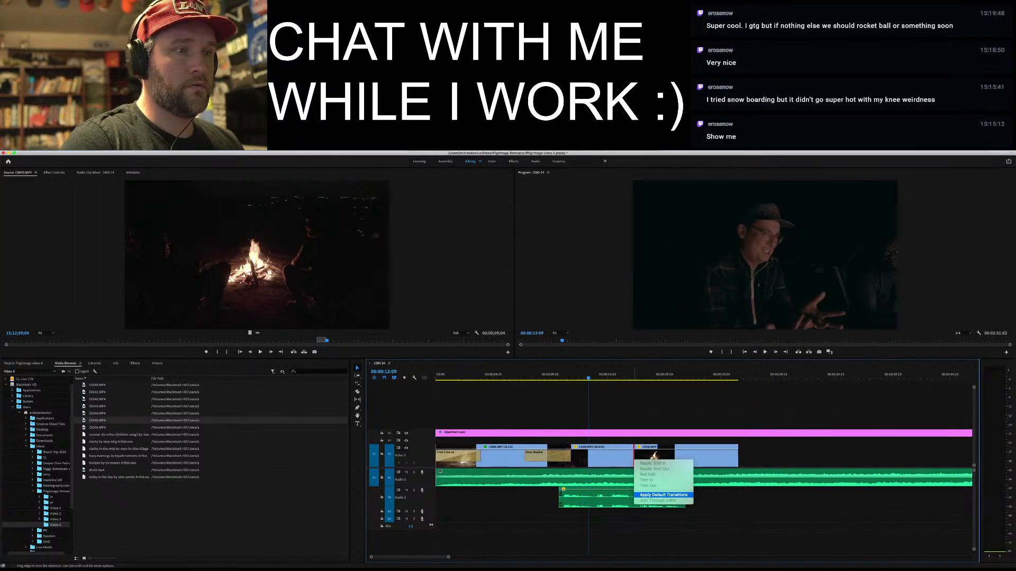
{"action": "left_click", "coordinate": [660, 496]}
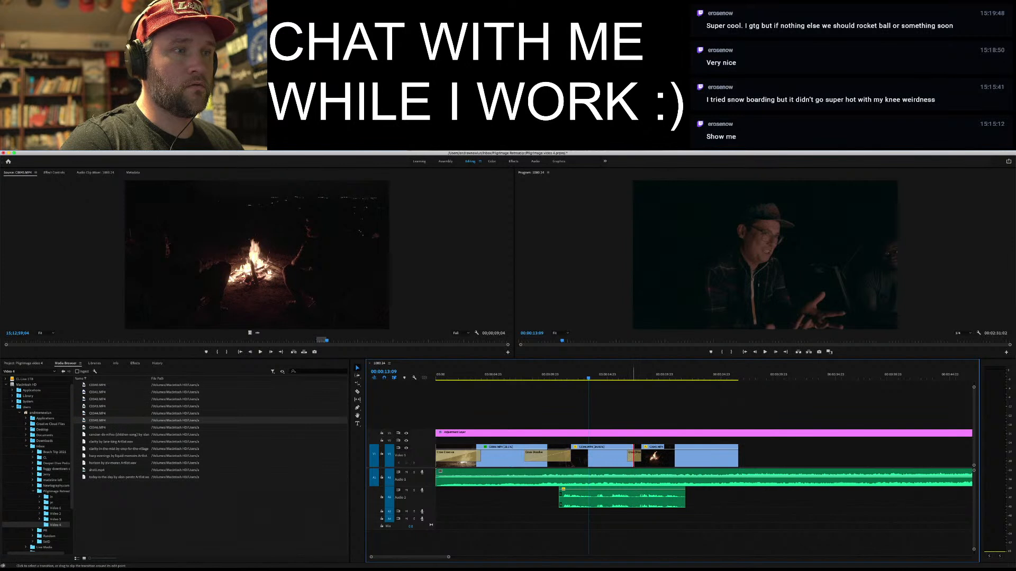
{"action": "left_click", "coordinate": [632, 456]}
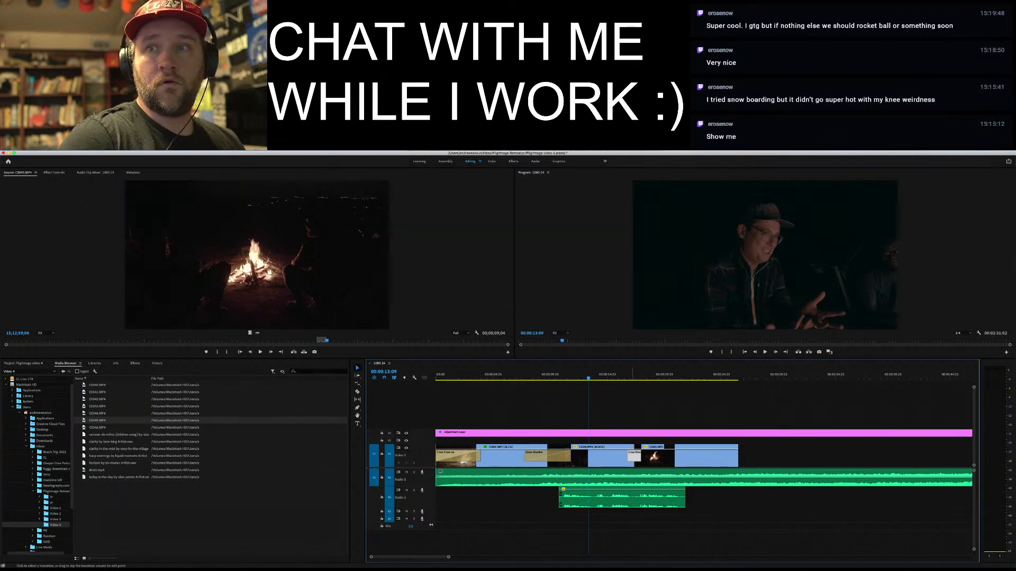
{"action": "left_click_drag", "start_coordinate": [640, 456], "coordinate": [651, 456]}
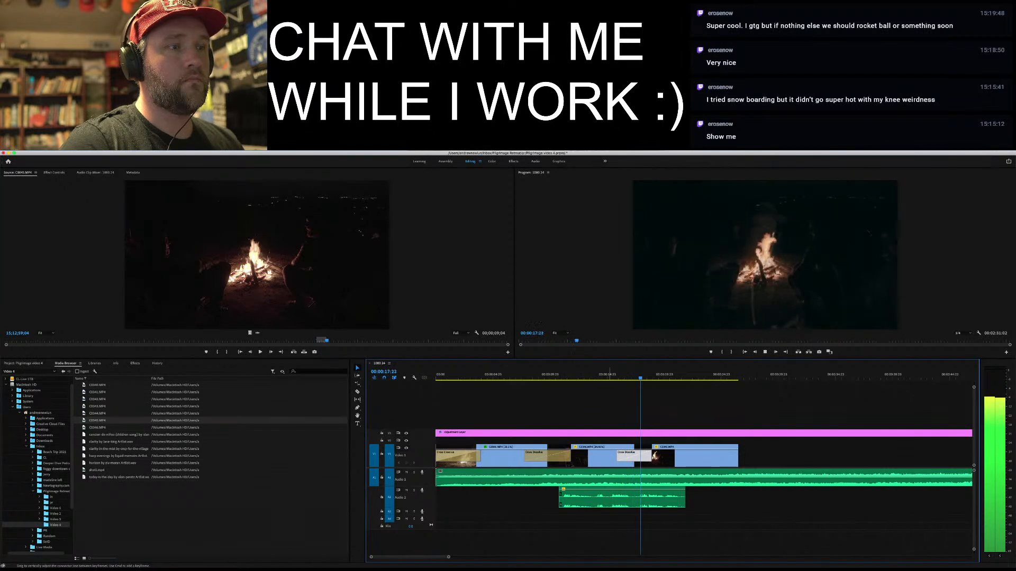
Raise the voice clip's volume slightly and add volume keyframes that lower the music where the voice comes in
{"action": "left_click_drag", "start_coordinate": [608, 493], "coordinate": [609, 489]}
{"action": "key", "text": "space"}
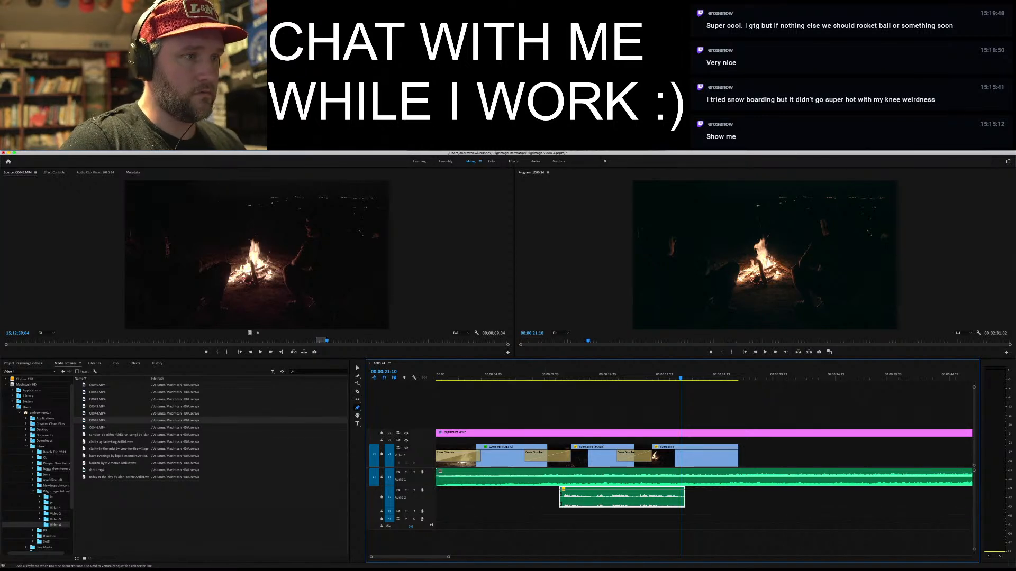
{"action": "left_click", "coordinate": [543, 476]}
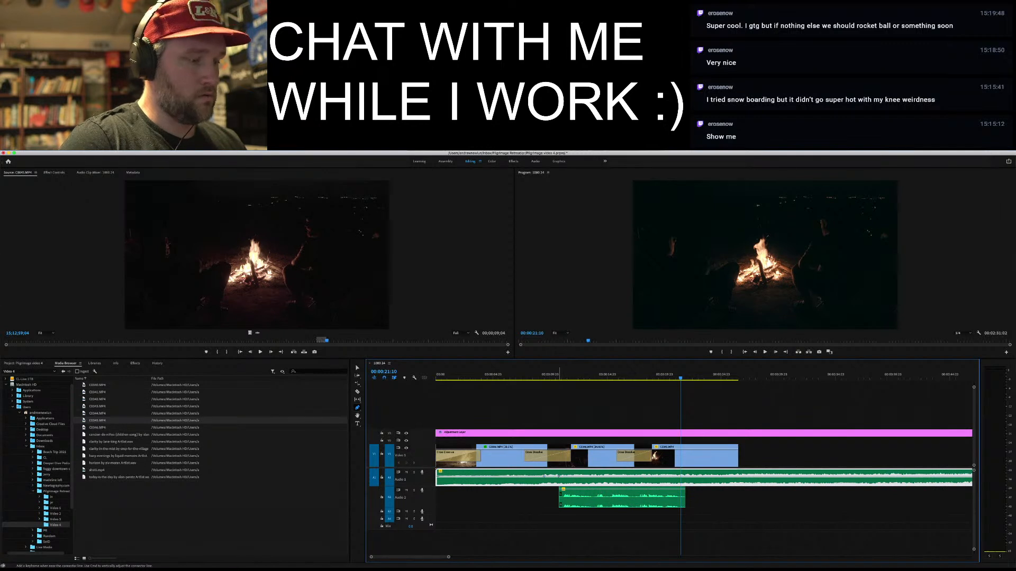
{"action": "left_click_drag", "start_coordinate": [558, 476], "coordinate": [559, 479]}
Play the voice's entrance over the music and fine-tune the music's volume keyframe just after it
{"action": "left_click", "coordinate": [519, 376]}
{"action": "key", "text": "space"}
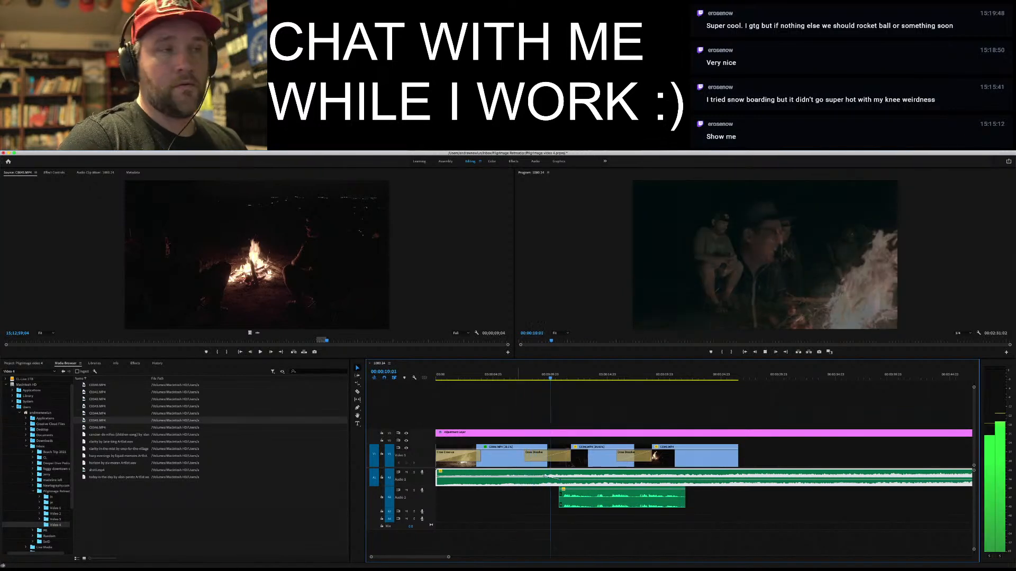
{"action": "key", "text": "space"}
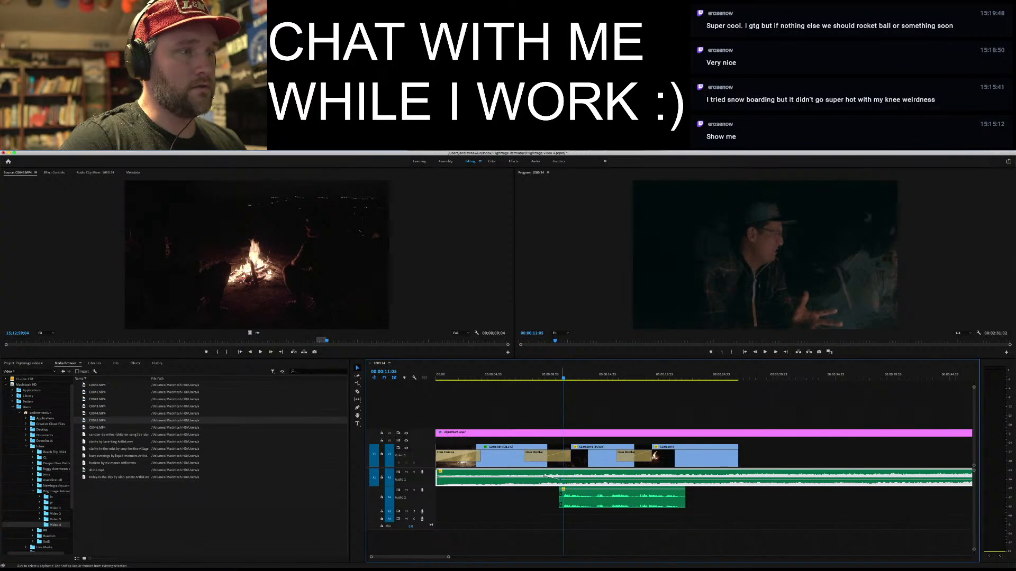
{"action": "left_click_drag", "start_coordinate": [575, 480], "coordinate": [577, 478]}
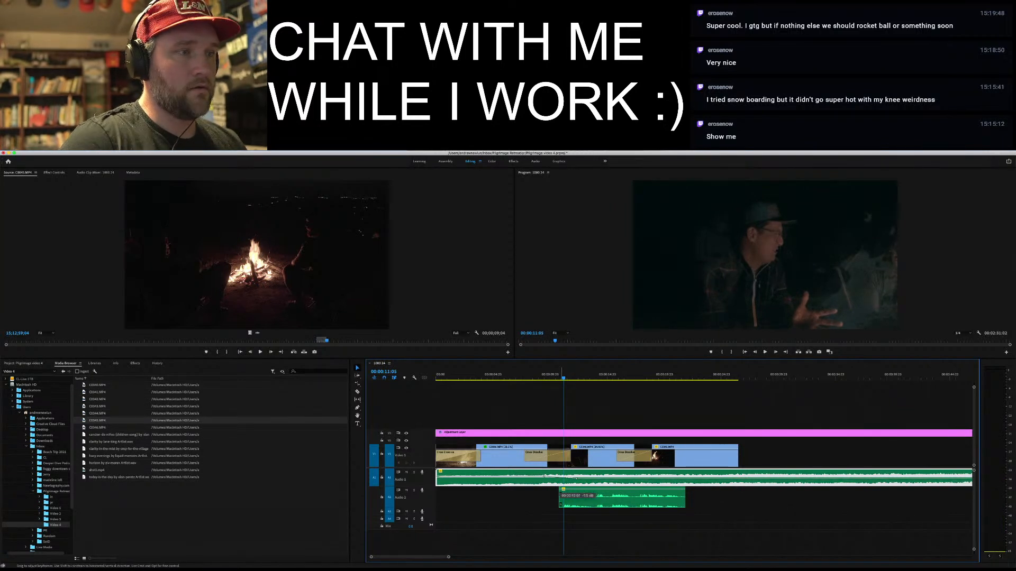
{"action": "key", "text": "space"}
{"action": "left_click", "coordinate": [535, 377]}
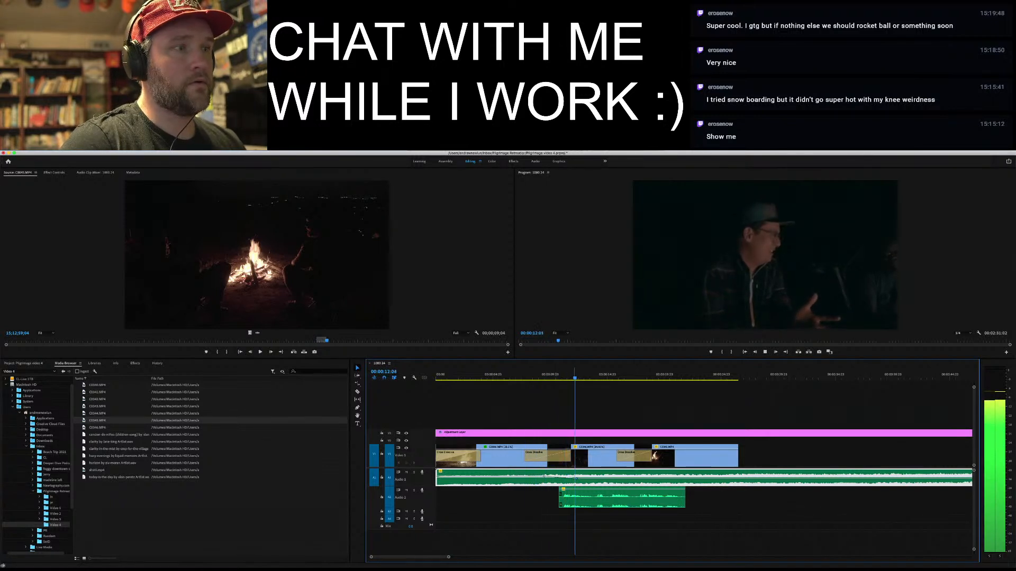
Move the campfire clip later on the timeline and reposition the second clip directly against the end of the first
{"action": "key", "text": "space"}
{"action": "left_click_drag", "start_coordinate": [668, 455], "coordinate": [740, 455]}
{"action": "mouse_move", "coordinate": [595, 456]}
{"action": "left_mouse_down"}
{"action": "mouse_move", "coordinate": [624, 456]}
{"action": "mouse_move", "coordinate": [554, 456]}
{"action": "mouse_move", "coordinate": [599, 456]}
{"action": "left_mouse_up"}
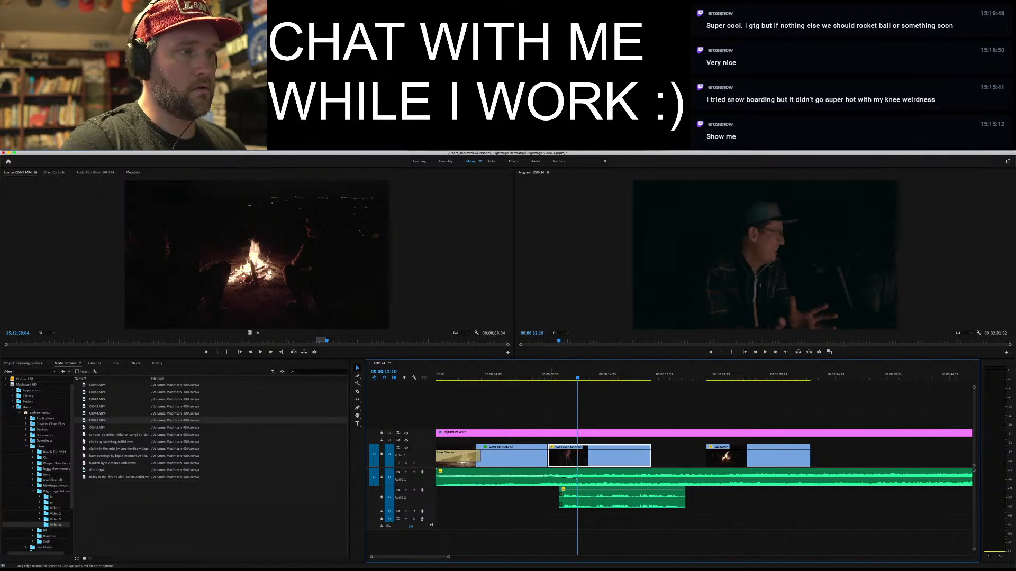
Apply the default transition at the cut between the first and second clips and lengthen the dissolve
{"action": "right_click", "coordinate": [549, 457]}
{"action": "left_click", "coordinate": [578, 496]}
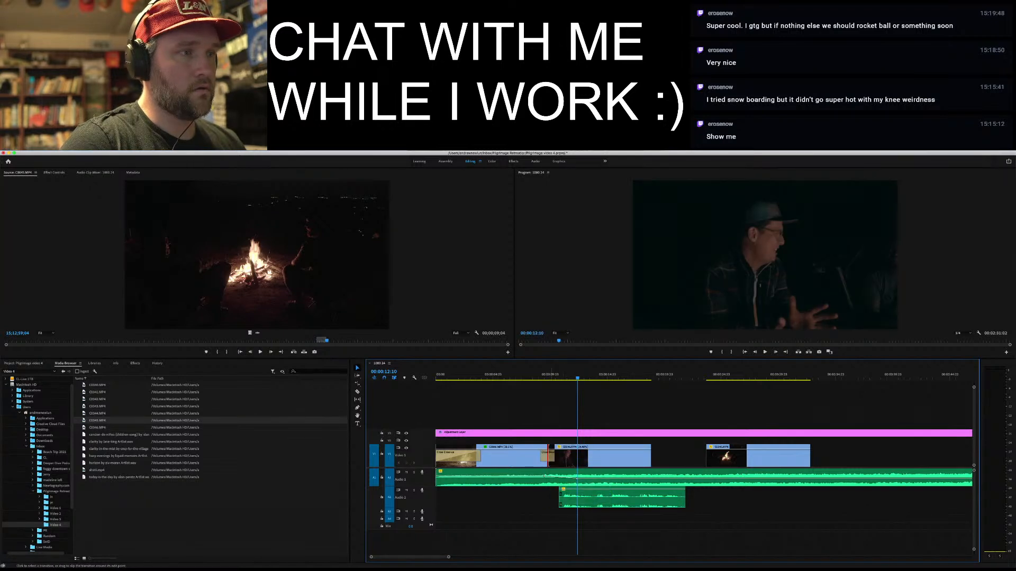
{"action": "left_click_drag", "start_coordinate": [553, 456], "coordinate": [565, 456]}
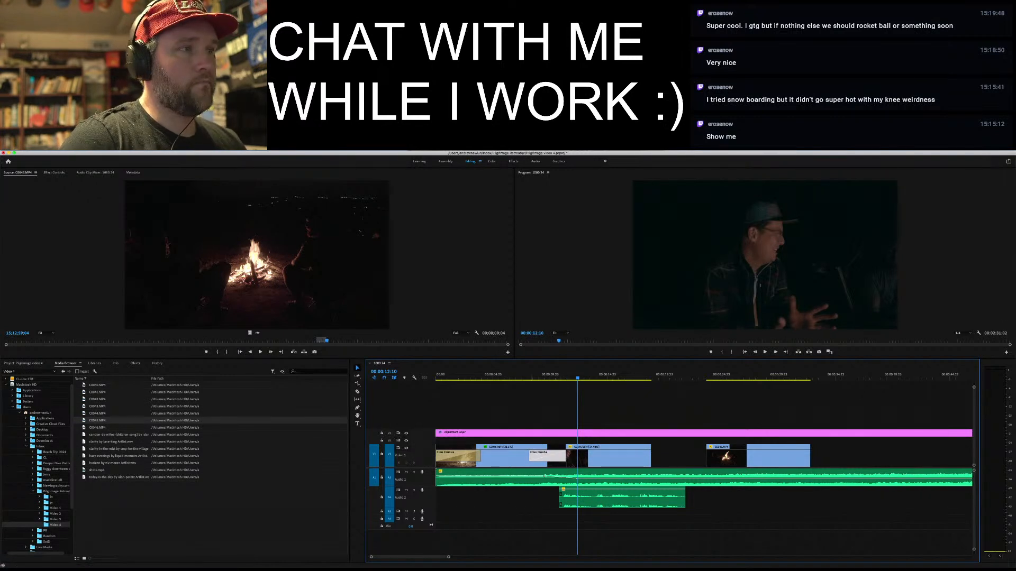
Play the dissolve into the second clip and step back through frames before it to check the timing against the music
{"action": "left_click", "coordinate": [528, 373]}
{"action": "key", "text": "space"}
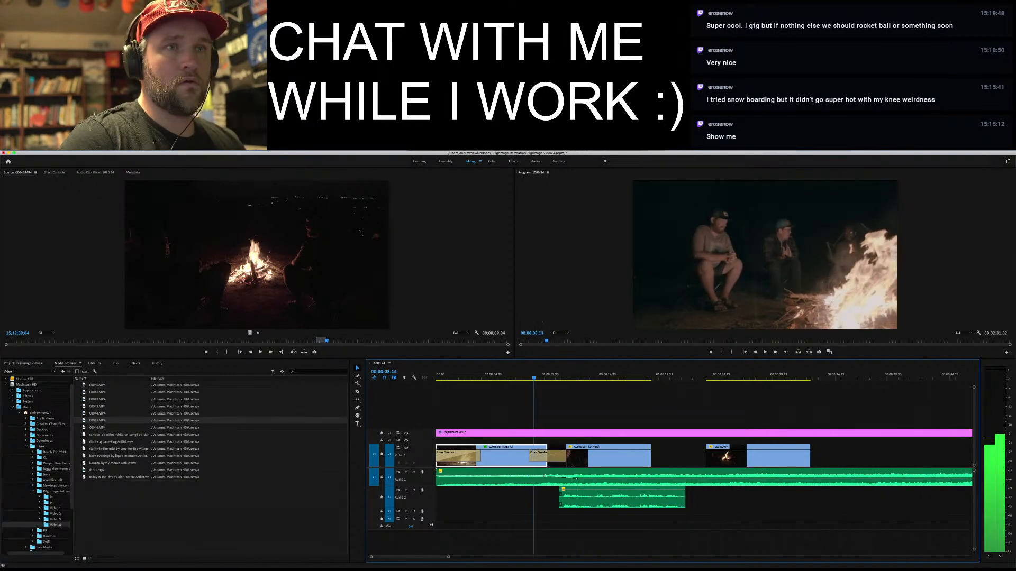
{"action": "key", "text": "shift+Left"}
{"action": "key", "text": "shift+Left"}
{"action": "key", "text": "shift+Left"}
{"action": "key", "text": "Left"}
{"action": "key", "text": "Left"}
{"action": "key", "text": "Left"}
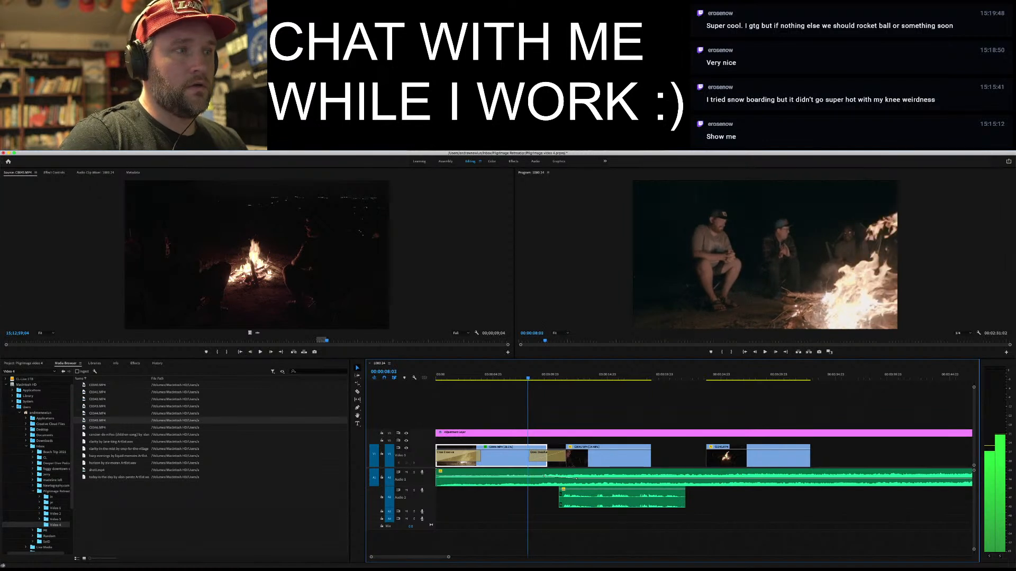
{"action": "key", "text": "Left"}
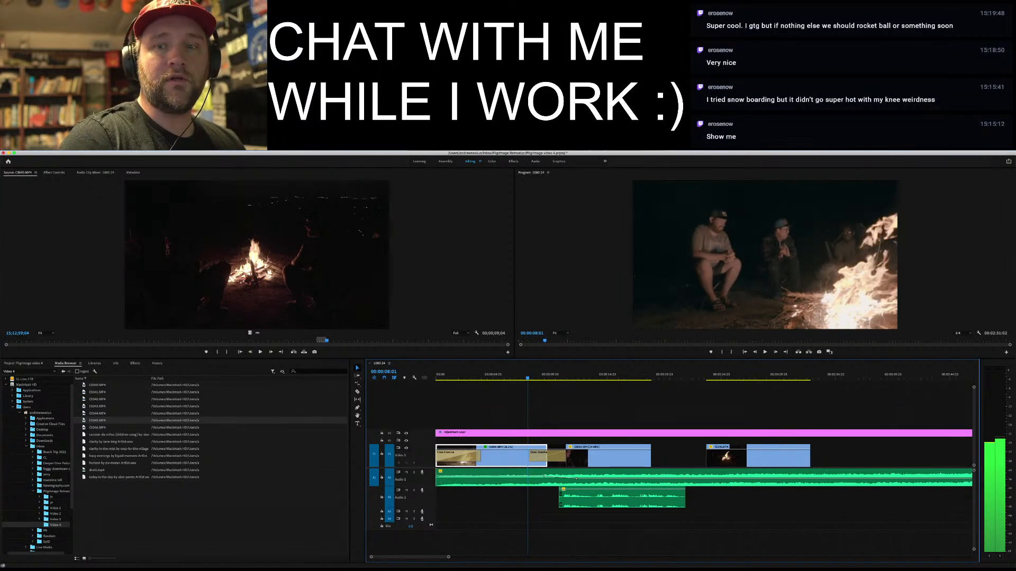
{"action": "key", "text": "space"}
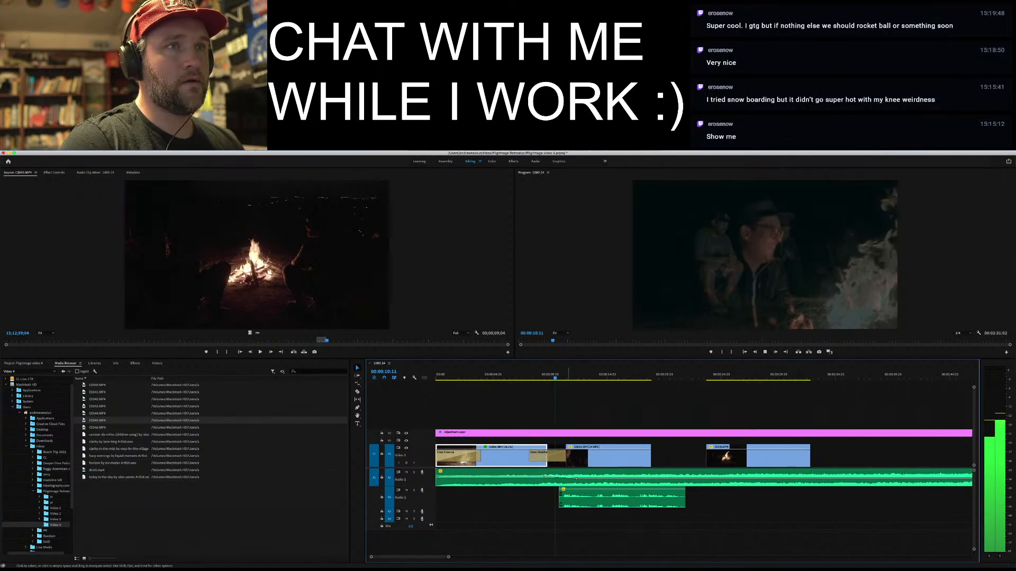
{"action": "key", "text": "space"}
Move the voice clip earlier to start at the cut into the second clip and apply the default transition at its start
{"action": "left_click", "coordinate": [589, 456]}
{"action": "left_click_drag", "start_coordinate": [598, 497], "coordinate": [586, 497]}
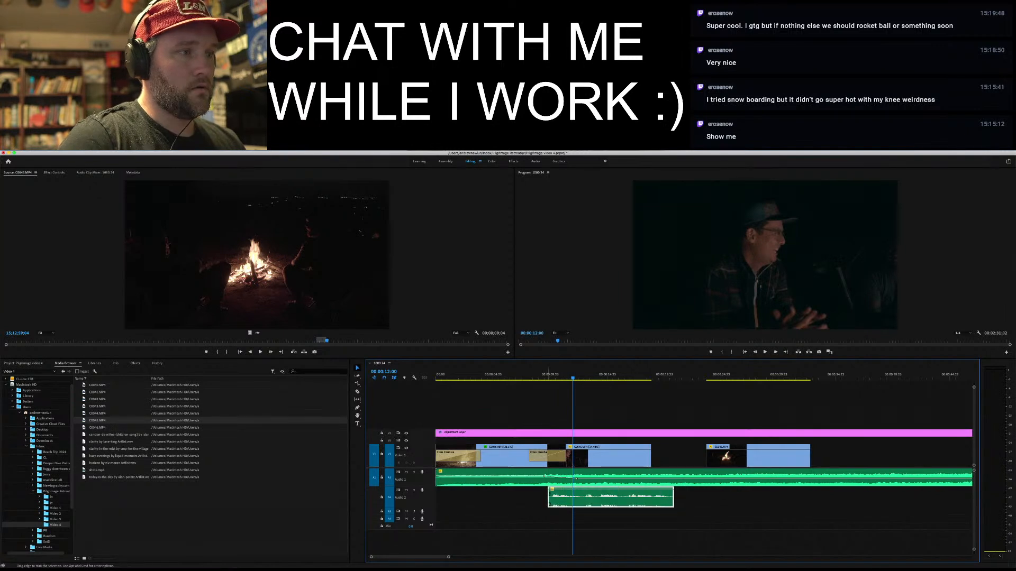
{"action": "right_click", "coordinate": [548, 497]}
{"action": "left_click", "coordinate": [577, 538]}
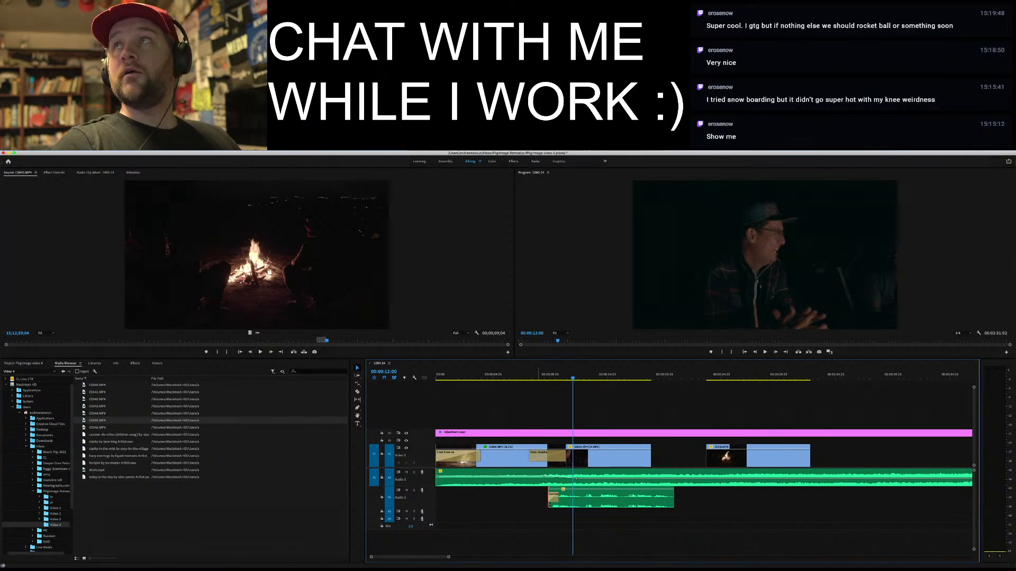
Review the dissolve into the second clip together with the voice clip's fade-in over the music
{"action": "left_click", "coordinate": [538, 374]}
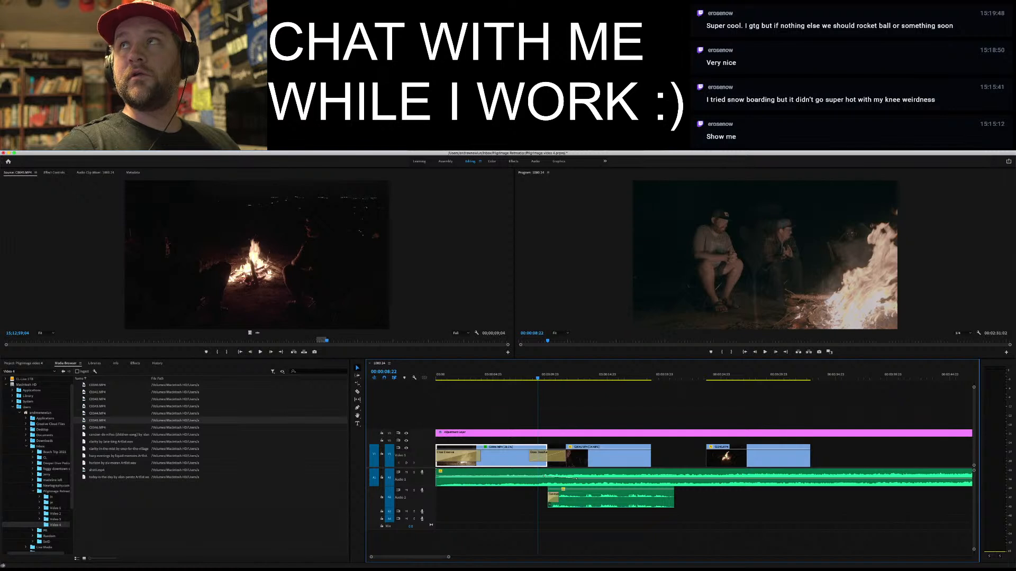
{"action": "key", "text": "j"}
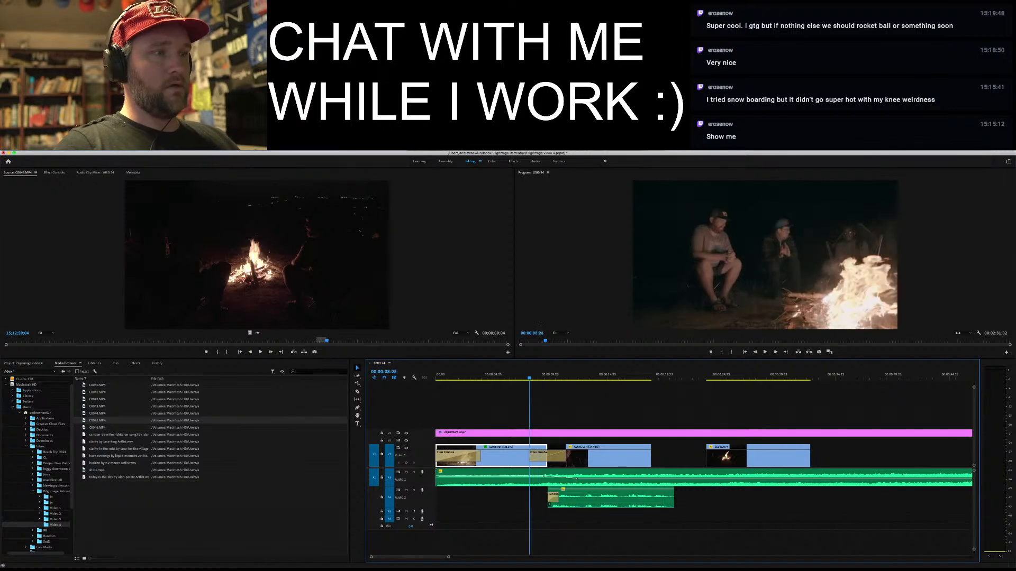
{"action": "key", "text": "k"}
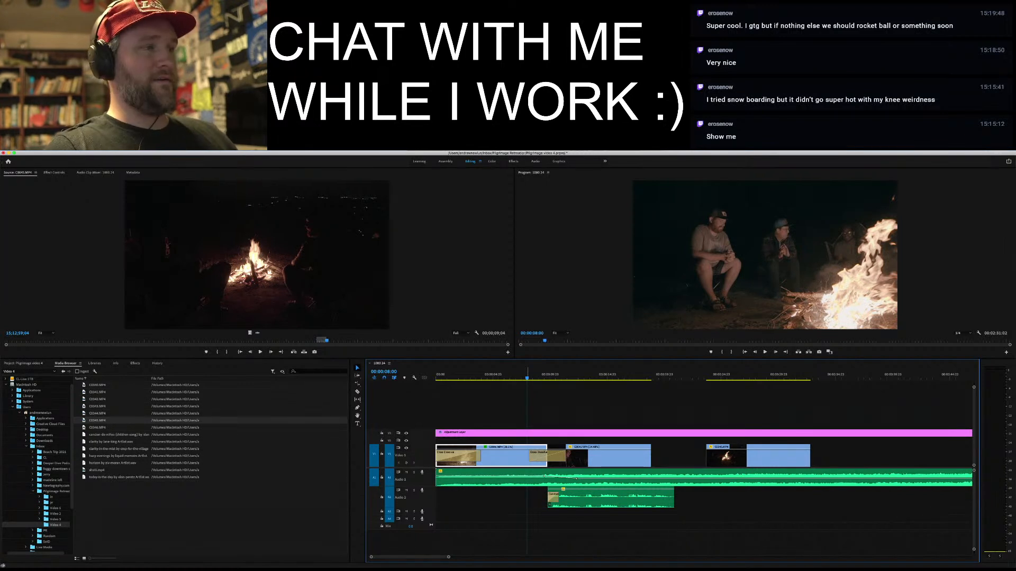
{"action": "key", "text": "l"}
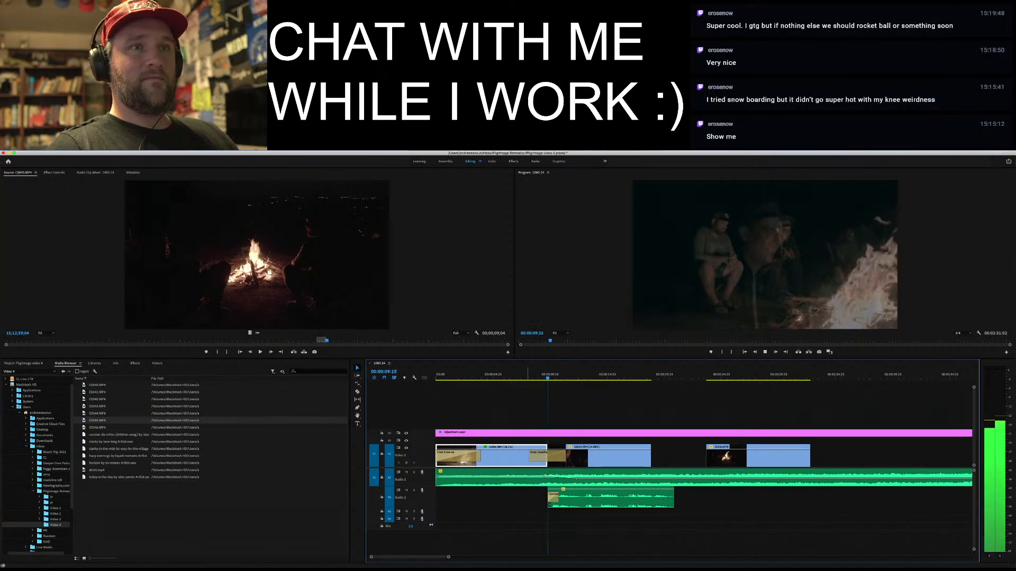
{"action": "key", "text": "k"}
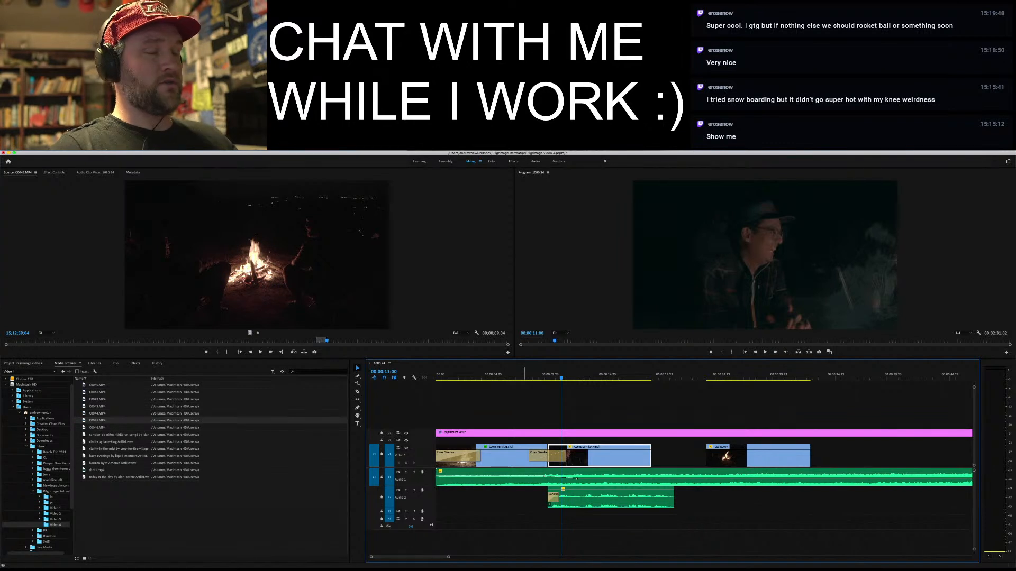
{"action": "left_click", "coordinate": [524, 374]}
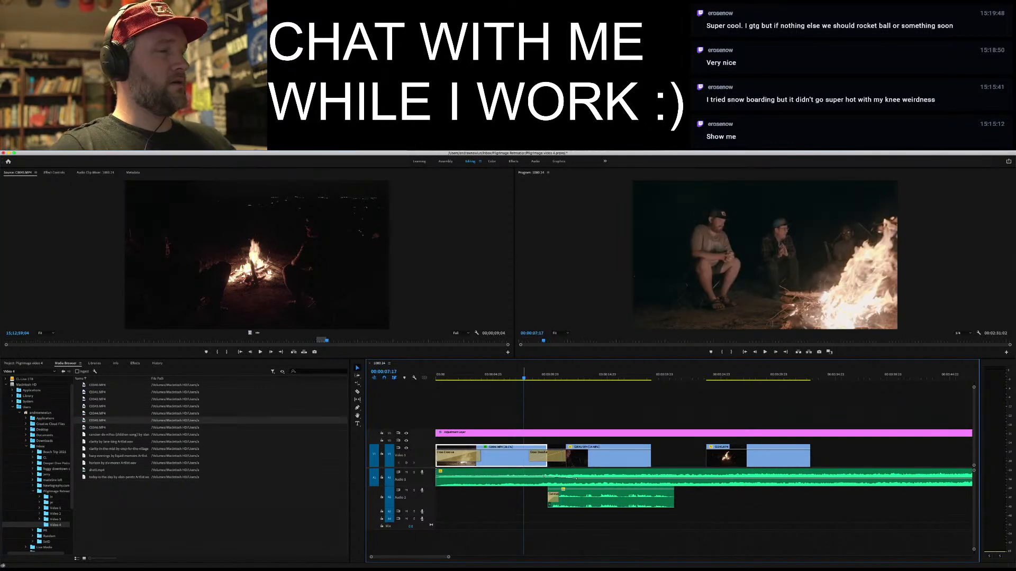
{"action": "key", "text": "space"}
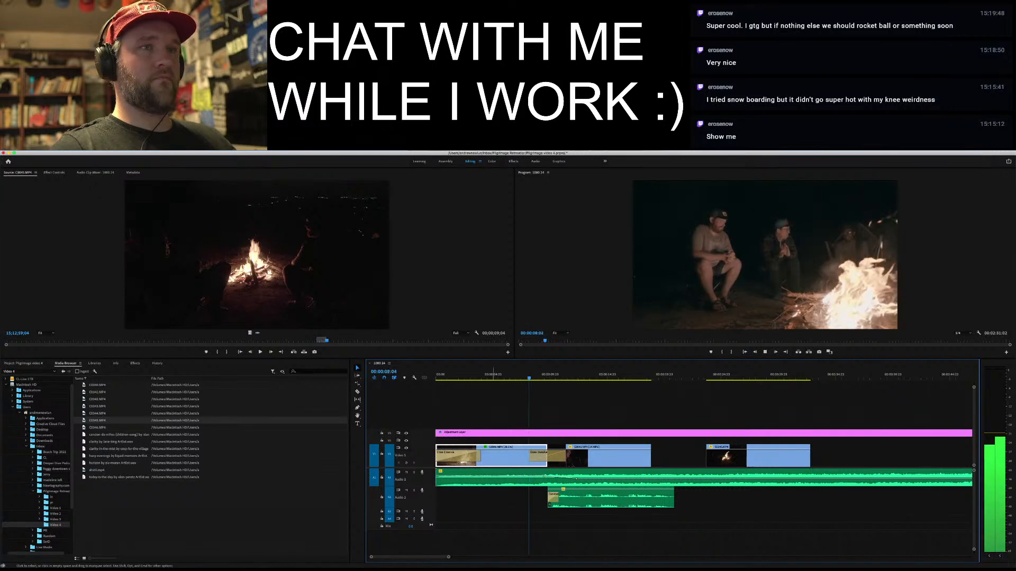
{"action": "key", "text": "space"}
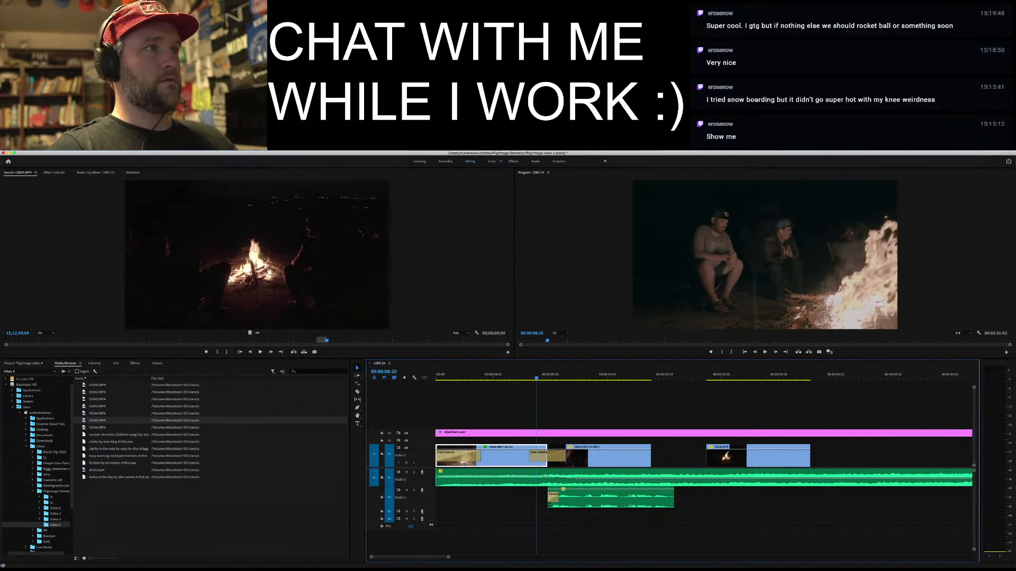
Load the S-LOG.cube LUT from the LUTs folder as the Creative look on the first clip
{"action": "left_click", "coordinate": [491, 161]}
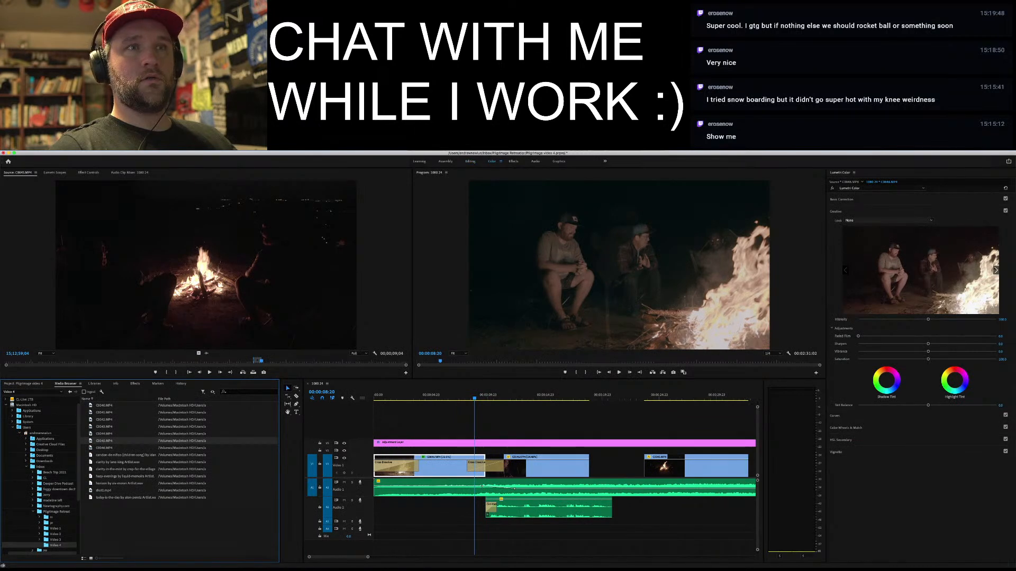
{"action": "left_click", "coordinate": [889, 221]}
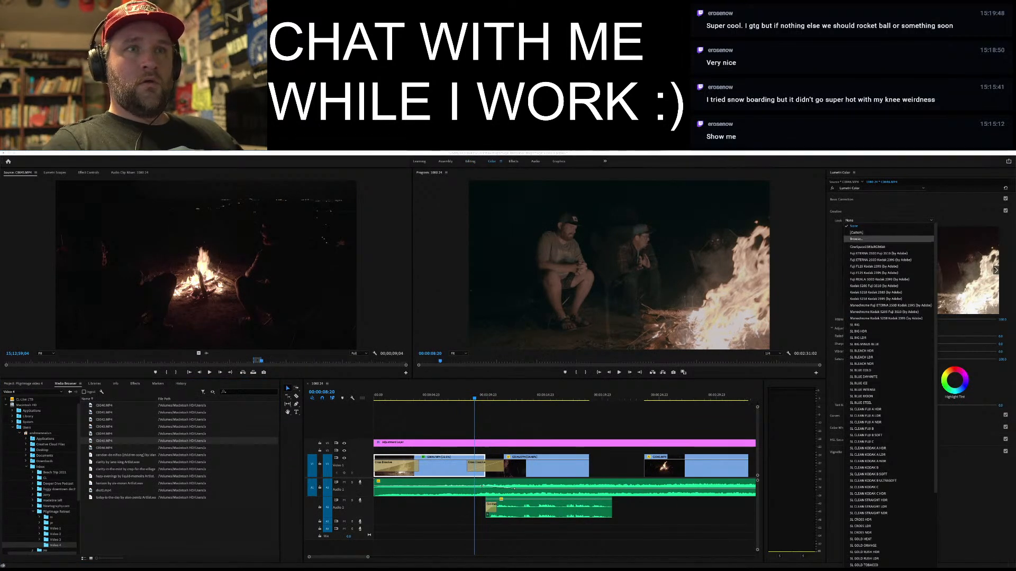
{"action": "left_click", "coordinate": [856, 239]}
{"action": "left_click", "coordinate": [506, 228]}
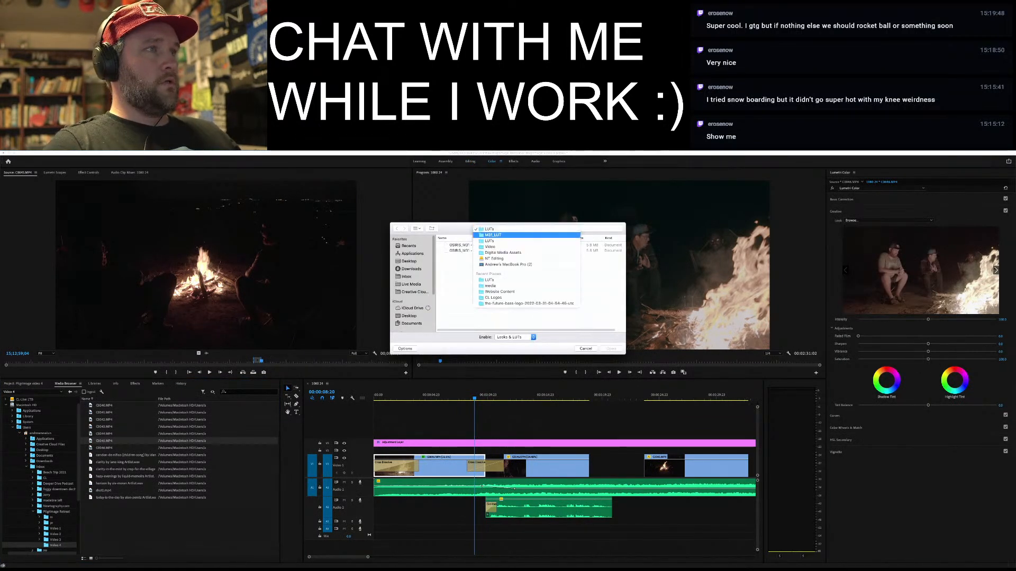
{"action": "left_click", "coordinate": [506, 246]}
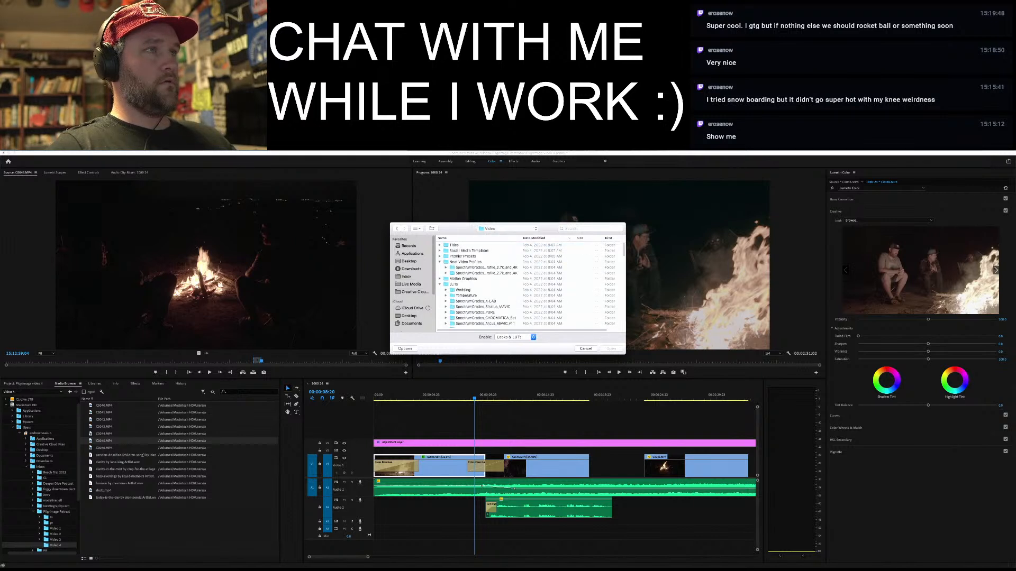
{"action": "double_click", "coordinate": [454, 284]}
{"action": "scroll", "coordinate": [507, 284], "scroll_direction": "down", "scroll_amount": 5}
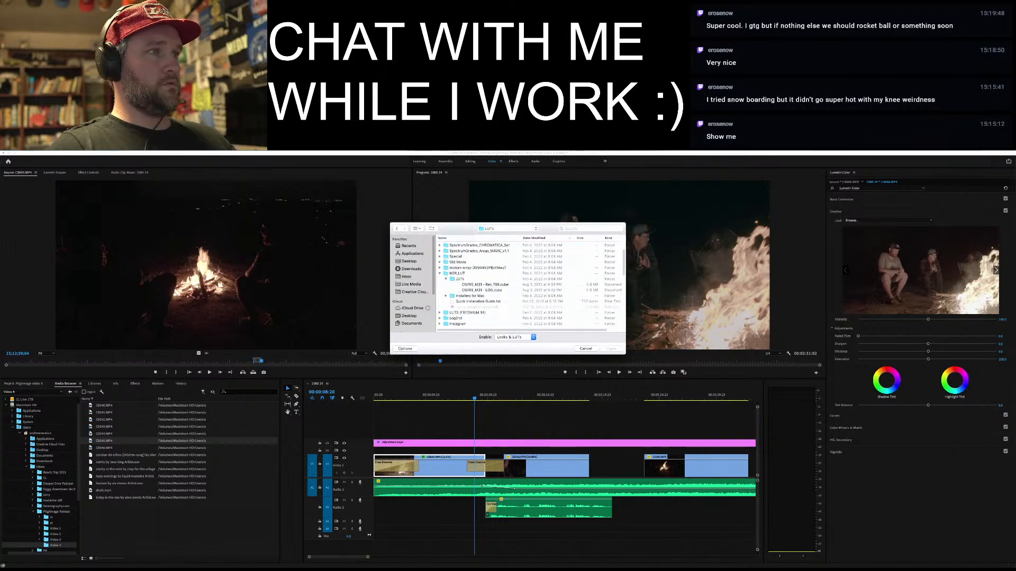
{"action": "left_click", "coordinate": [551, 303]}
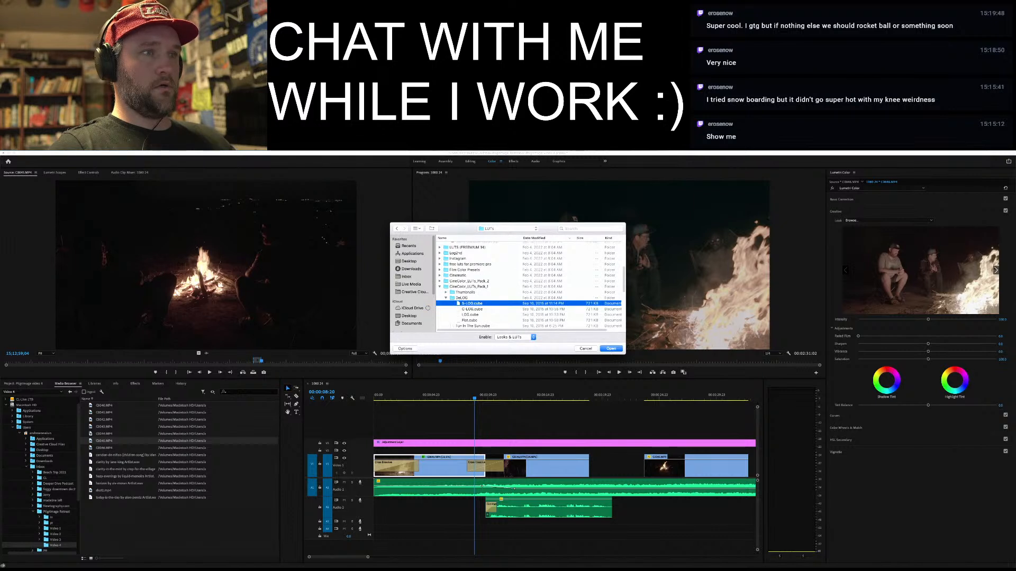
{"action": "key", "text": "Return"}
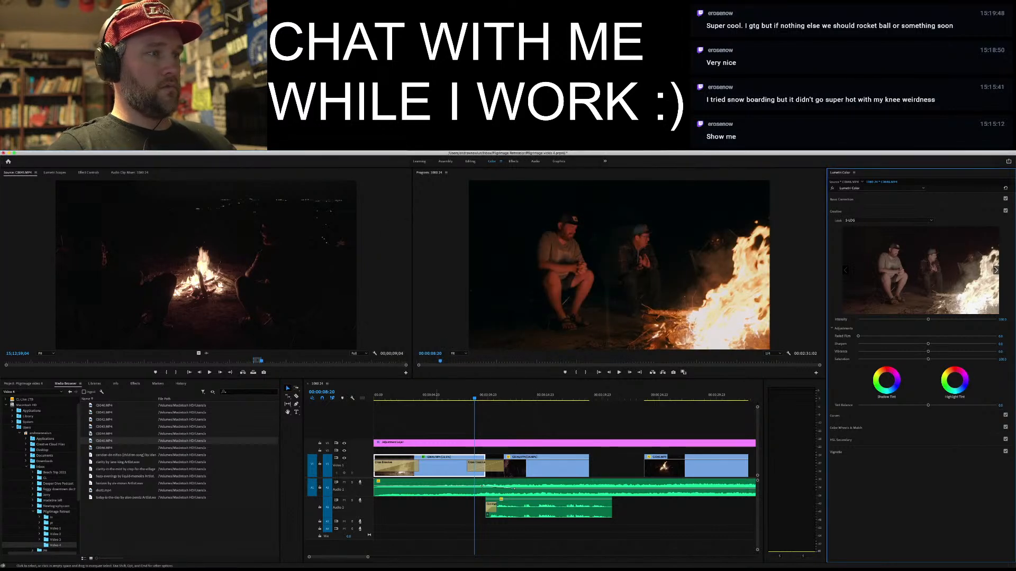
Load the S-LOG.cube LUT as the Creative look on the second clip and play across the dissolve to check the grade
{"action": "left_click", "coordinate": [550, 466]}
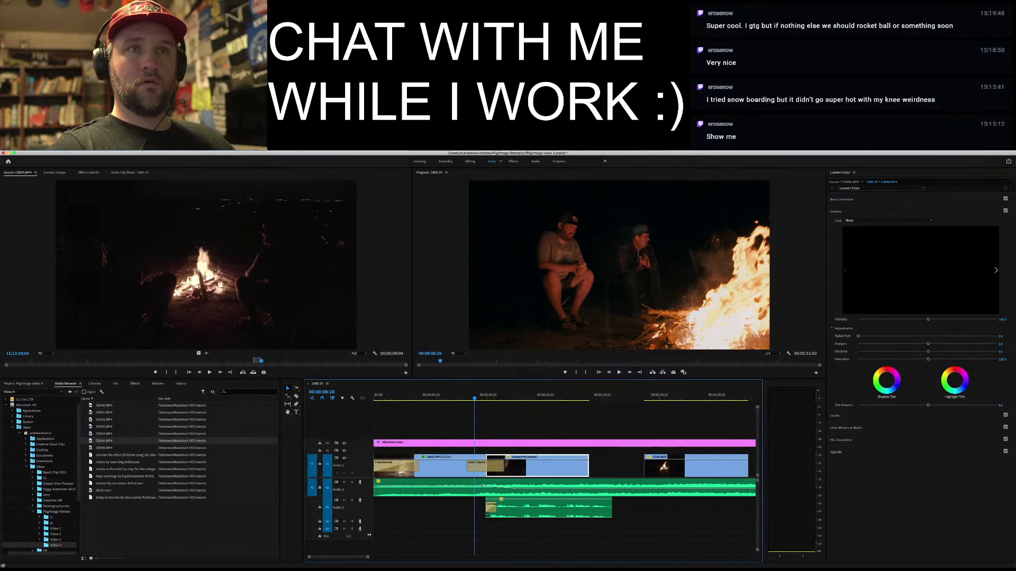
{"action": "left_click", "coordinate": [888, 220]}
{"action": "left_click", "coordinate": [857, 238]}
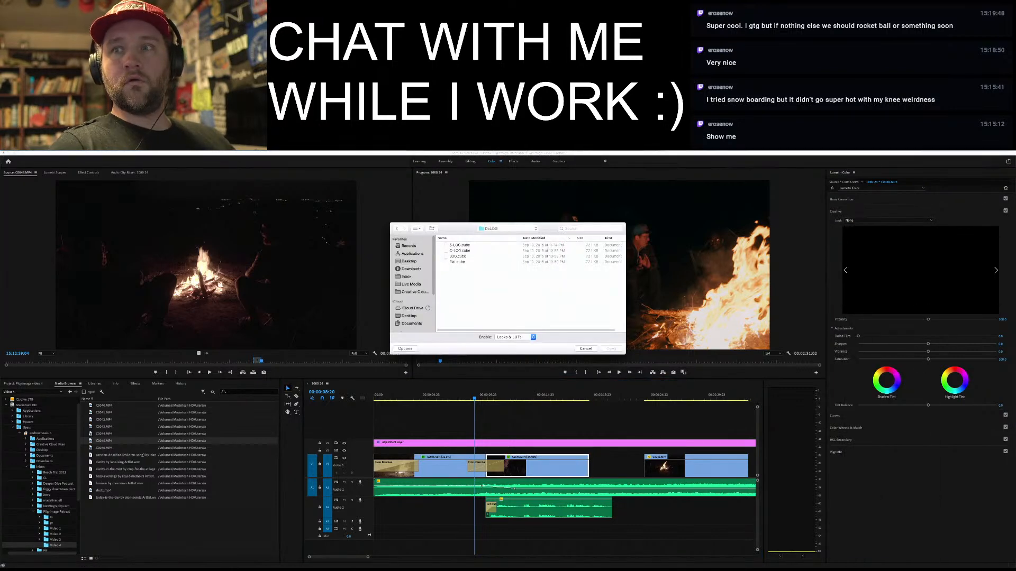
{"action": "left_click", "coordinate": [459, 245]}
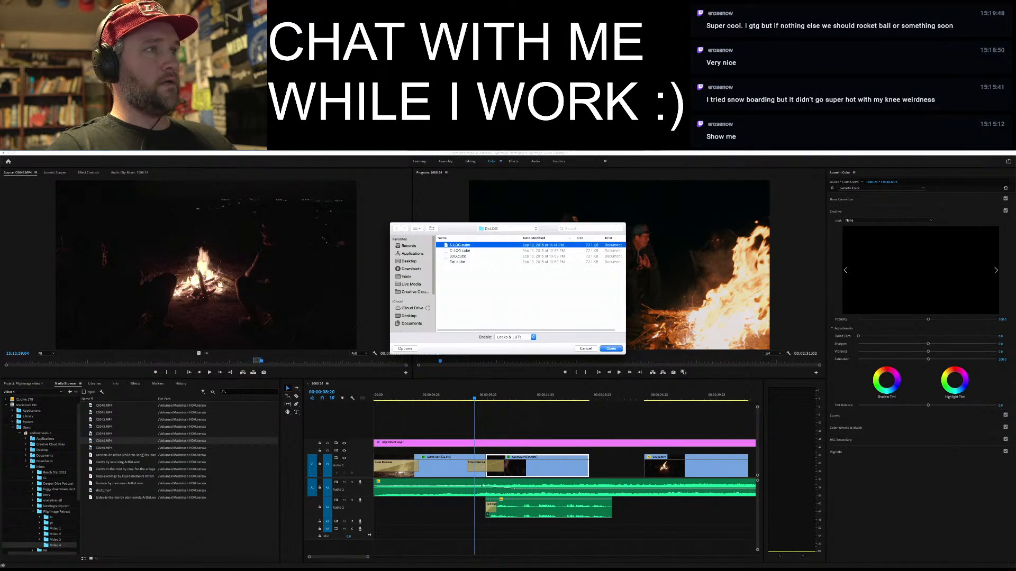
{"action": "key", "text": "Return"}
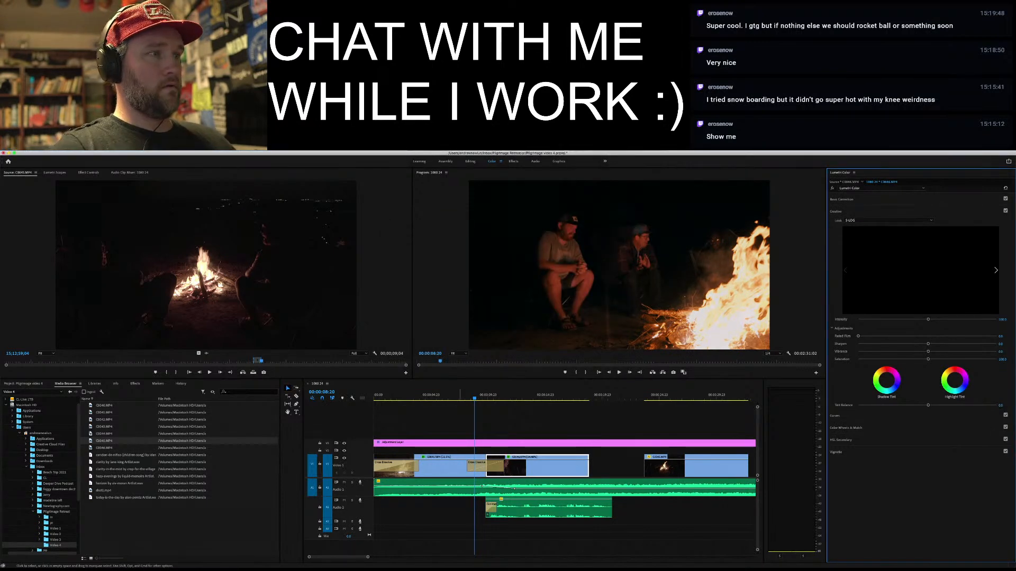
{"action": "left_click", "coordinate": [457, 396]}
{"action": "key", "text": "space"}
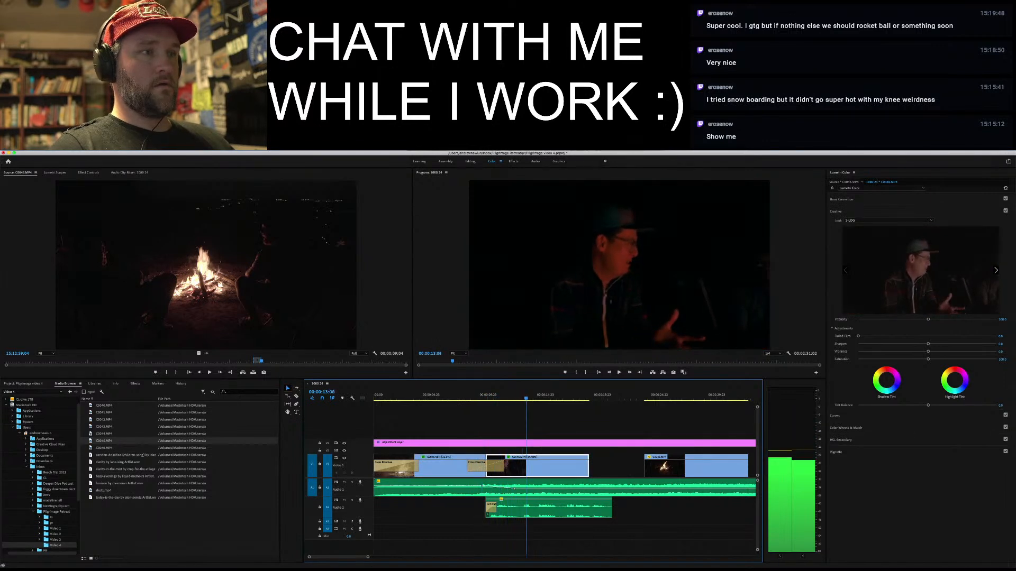
Move the third clip against the end of the second and add a default transition at their cut, extended to a longer dissolve
{"action": "left_click", "coordinate": [430, 396]}
{"action": "left_click_drag", "start_coordinate": [670, 466], "coordinate": [616, 466]}
{"action": "right_click", "coordinate": [589, 466]}
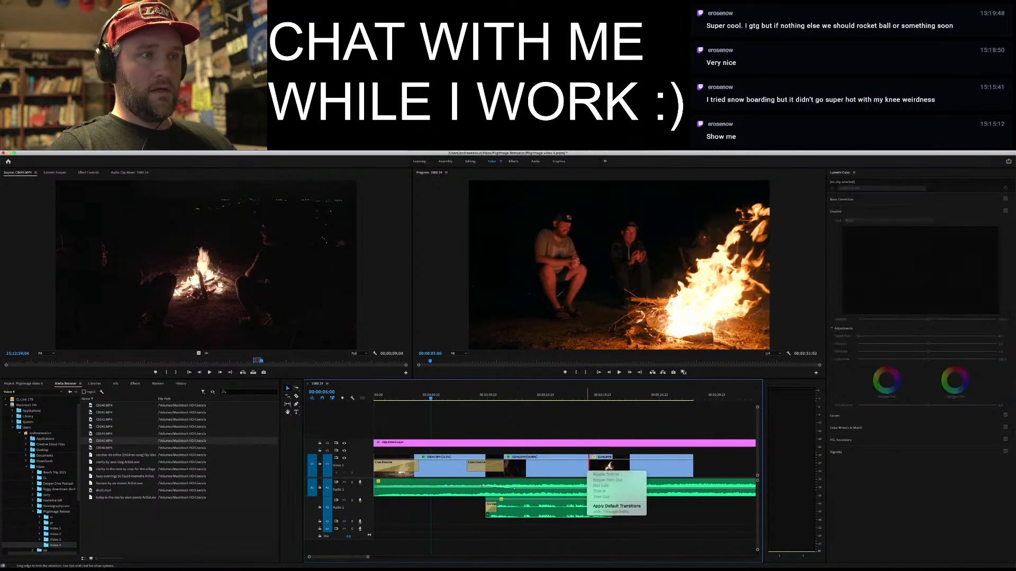
{"action": "left_click", "coordinate": [616, 506]}
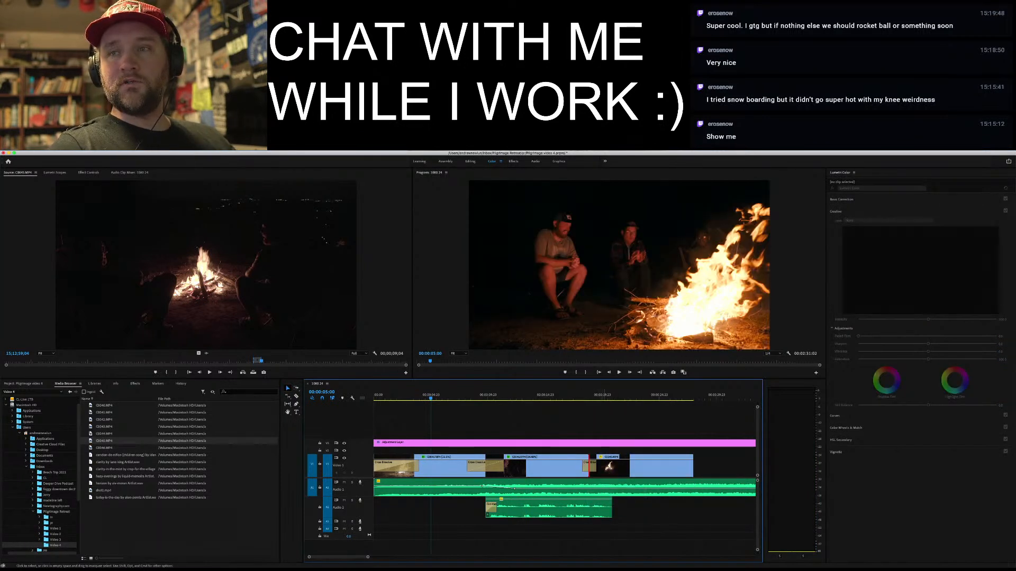
{"action": "left_click", "coordinate": [588, 465]}
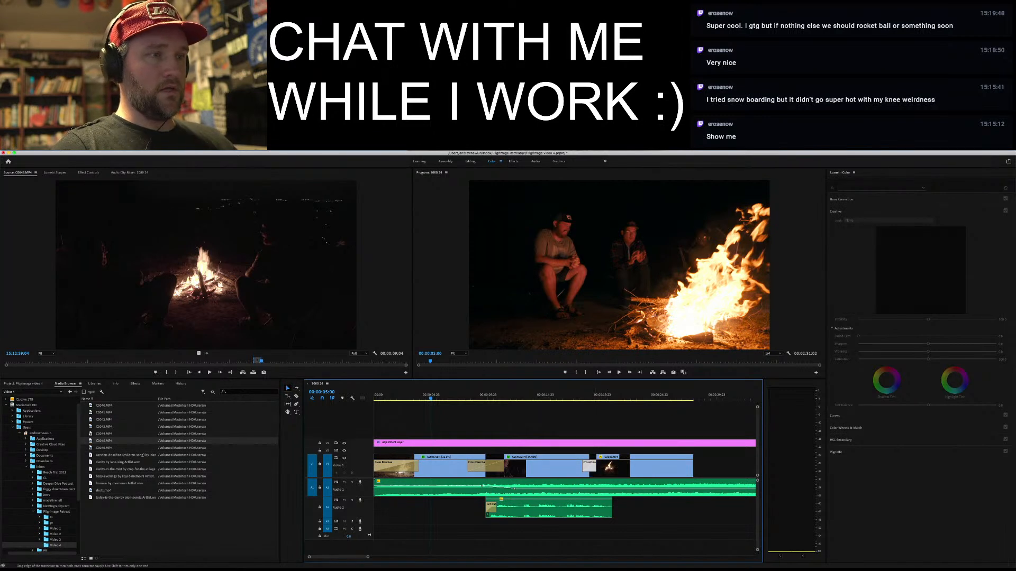
{"action": "left_click_drag", "start_coordinate": [583, 465], "coordinate": [572, 465]}
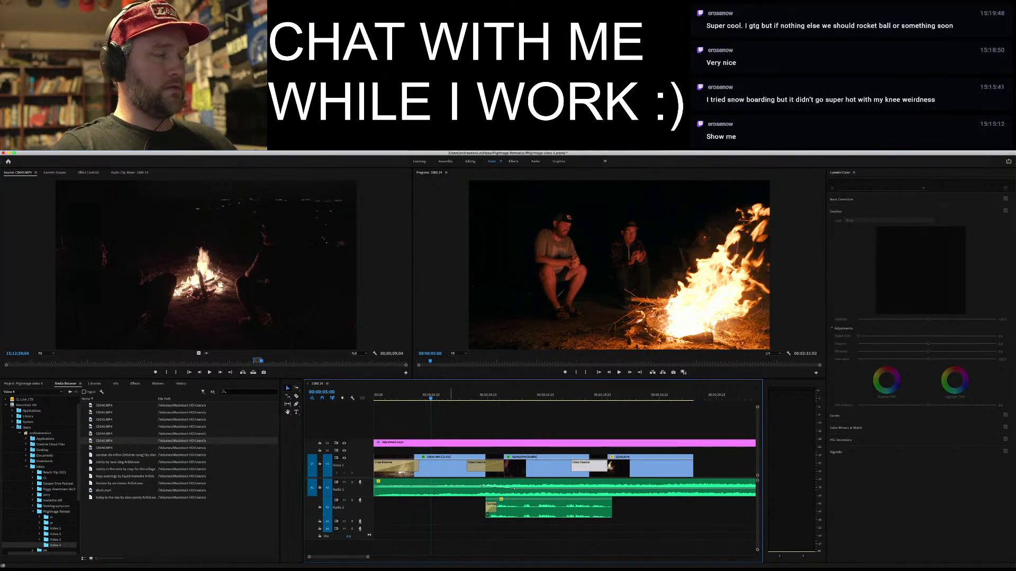
Play into the second clip and lower the LUT intensity to about 40 on the first clip and just over 50 on the second
{"action": "key", "text": "space"}
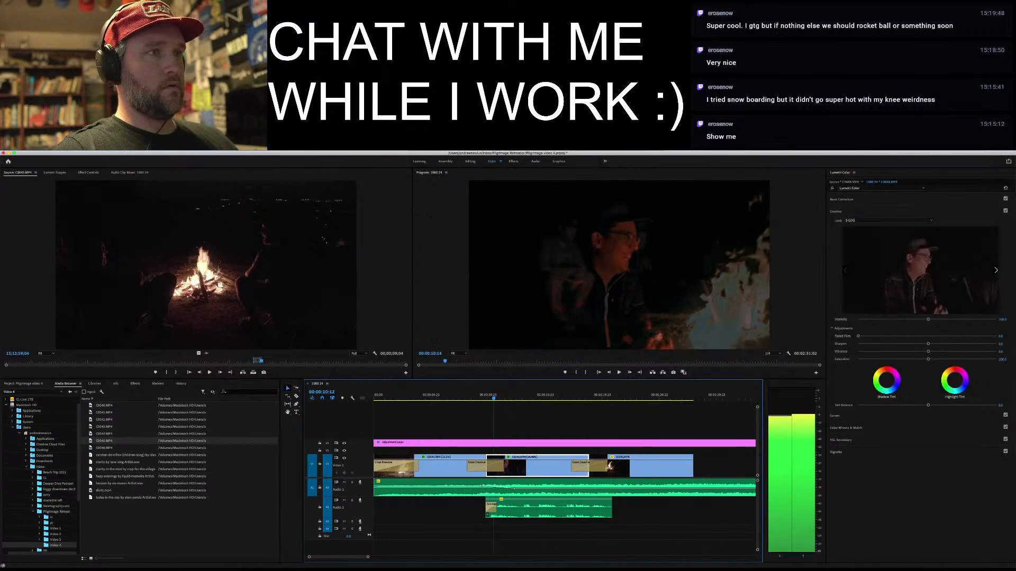
{"action": "key", "text": "space"}
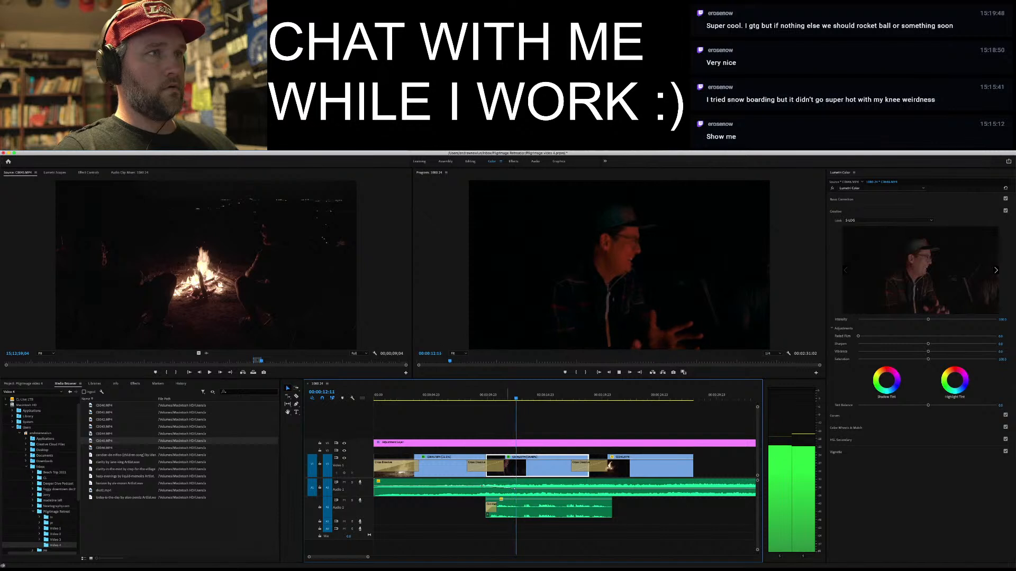
{"action": "key", "text": "space"}
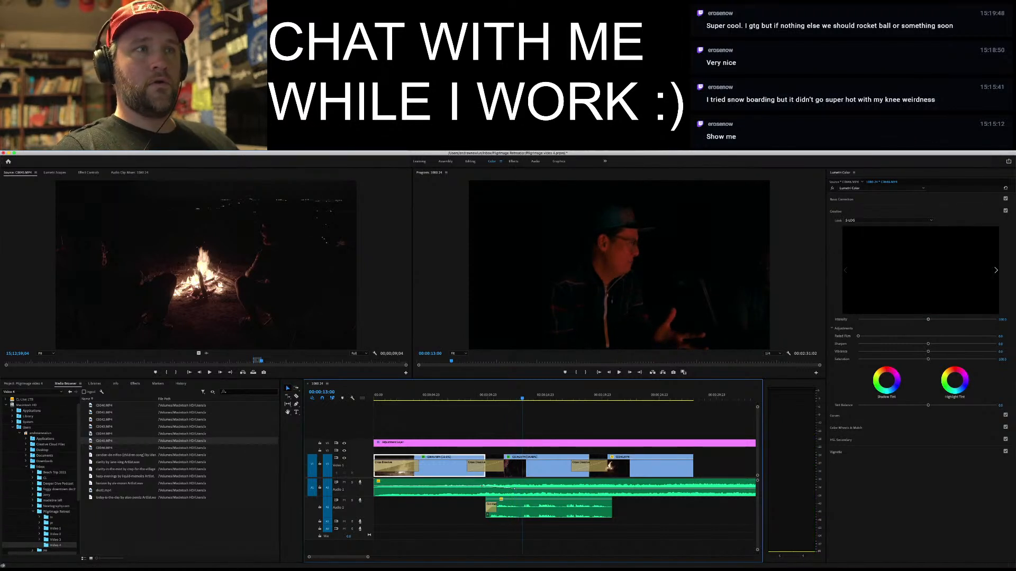
{"action": "left_click_drag", "start_coordinate": [928, 319], "coordinate": [914, 319]}
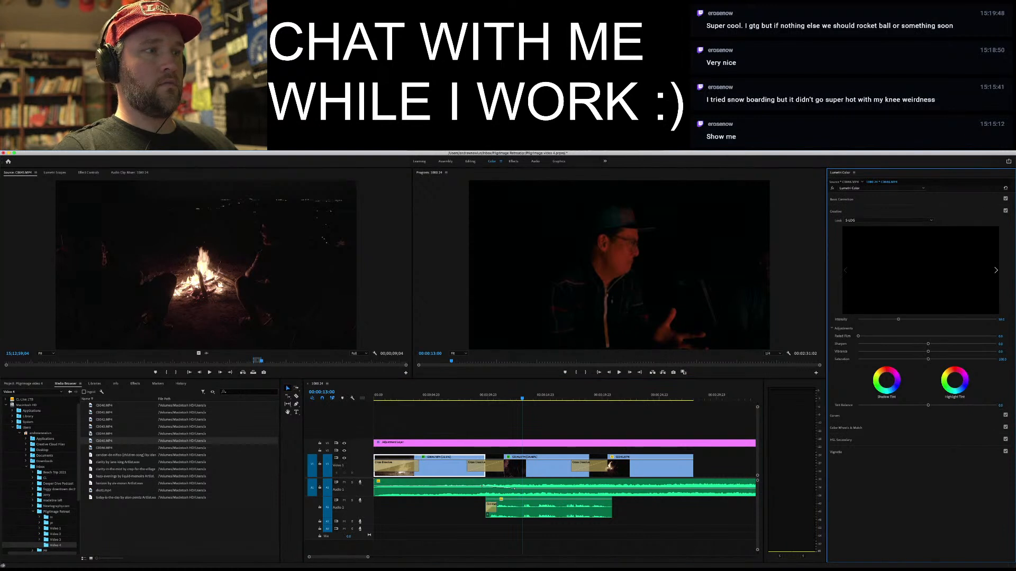
{"action": "left_click", "coordinate": [446, 394]}
{"action": "left_click_drag", "start_coordinate": [898, 319], "coordinate": [869, 319]}
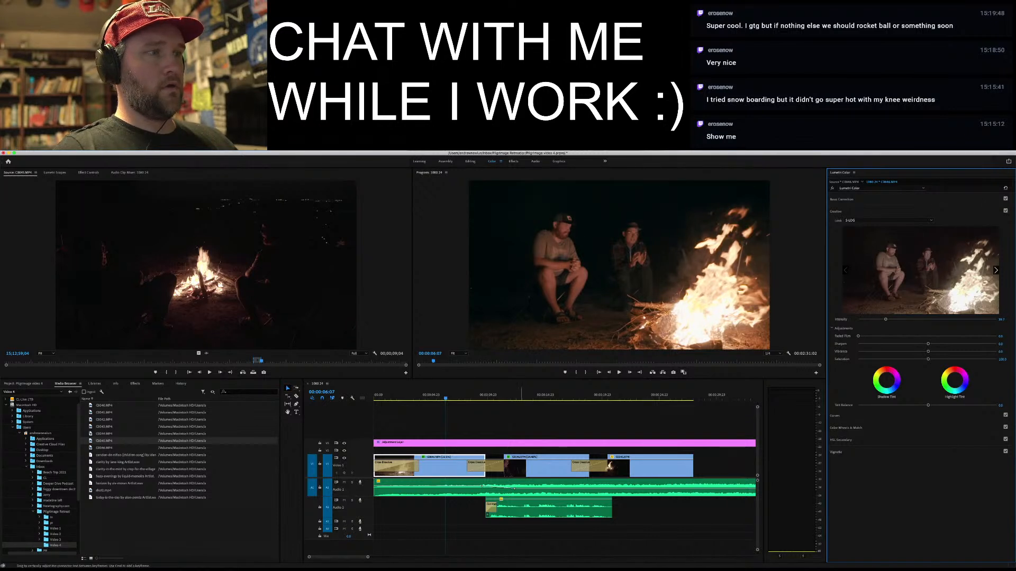
{"action": "left_click", "coordinate": [523, 395]}
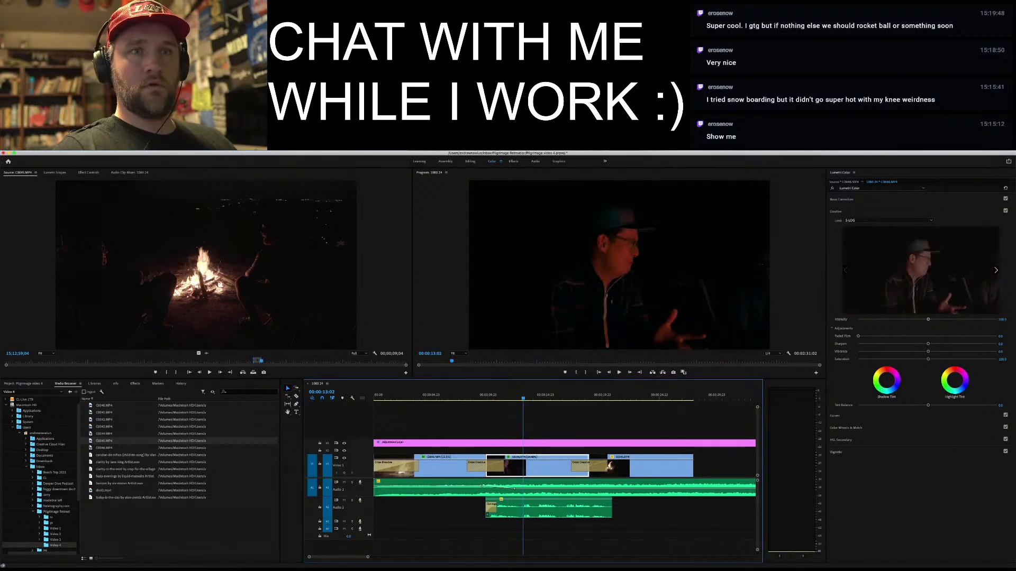
{"action": "left_click_drag", "start_coordinate": [928, 319], "coordinate": [928, 319]}
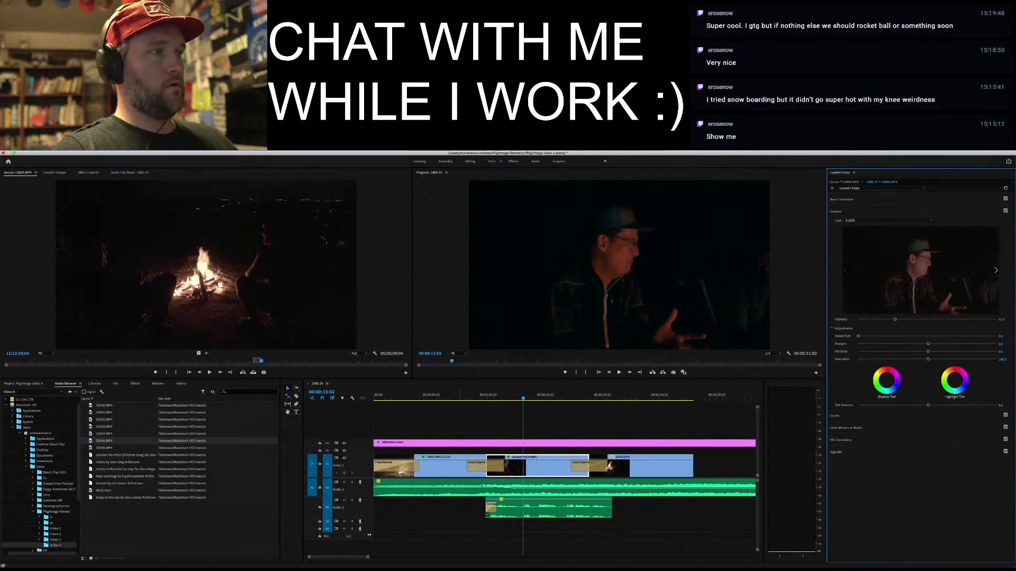
Play the sequence from the beginning into the third clip to review the dissolves and the reduced LUT intensity
{"action": "left_click", "coordinate": [375, 394]}
{"action": "key", "text": "space"}
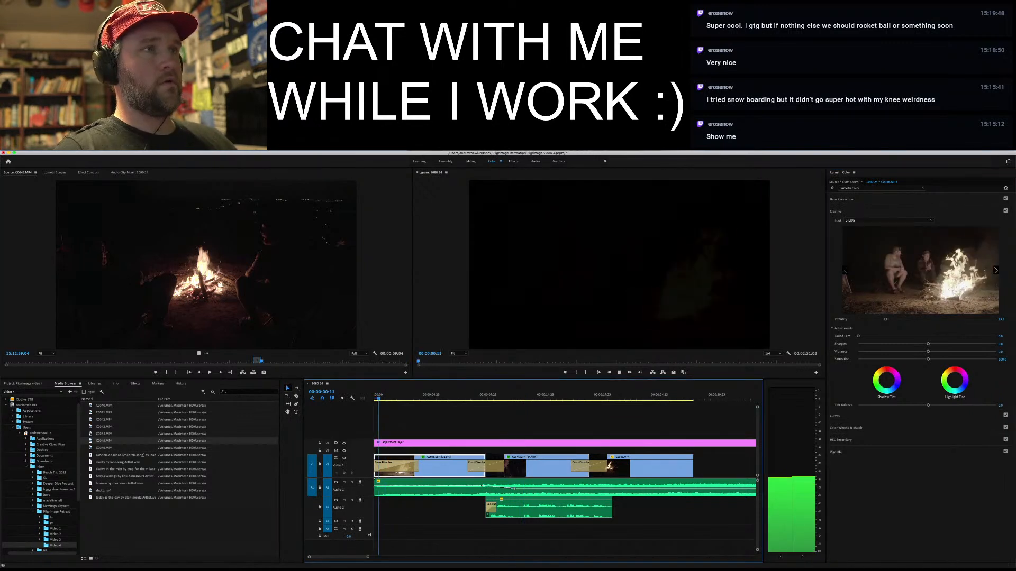
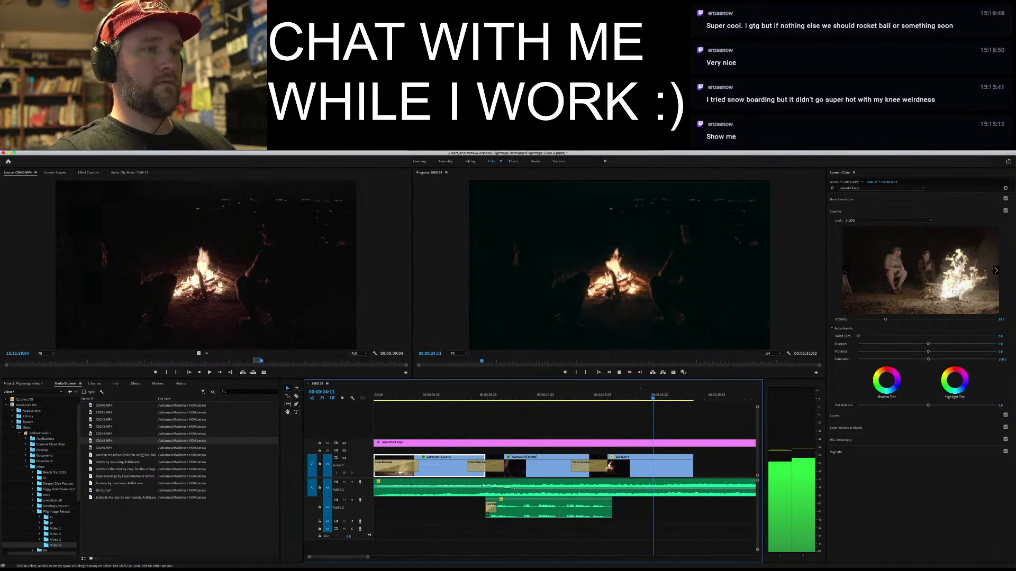
{"action": "key", "text": "space"}
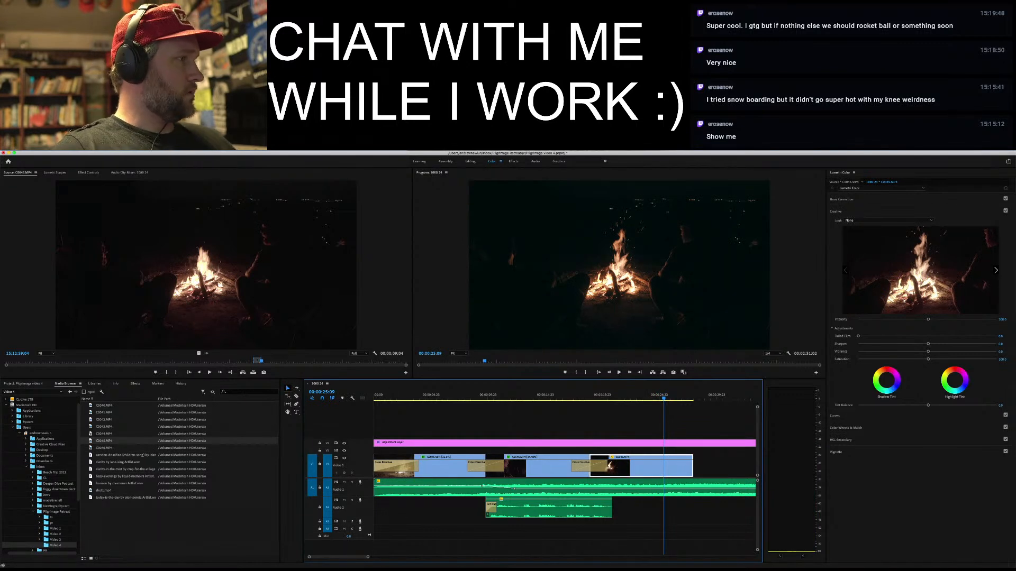
Check the video 4 script in Google Docs and preview the Video 4 source clips in Premiere Pro for the facing-camera speech
{"action": "key", "text": "ctrl+Left"}
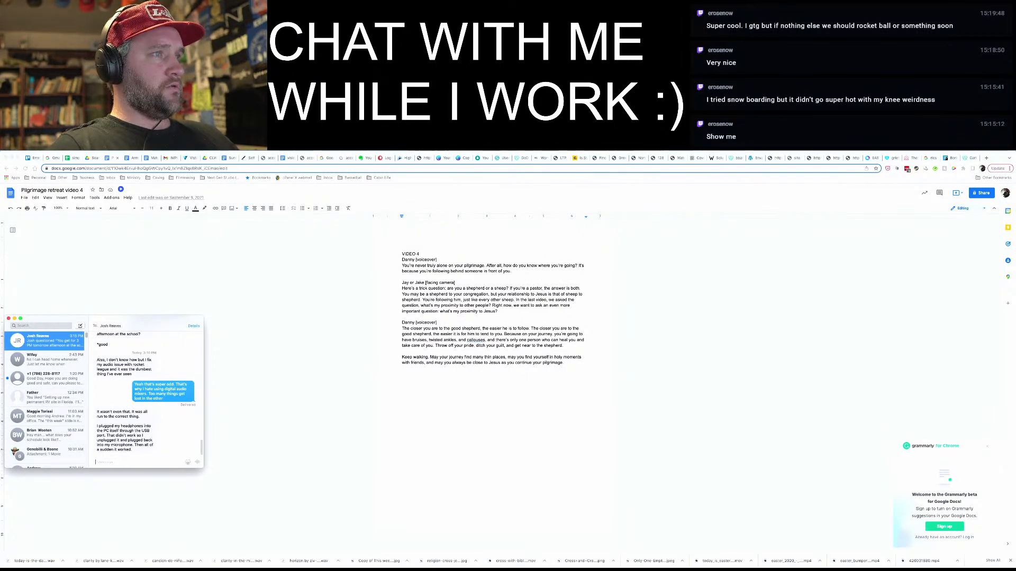
{"action": "key", "text": "ctrl+Right"}
{"action": "double_click", "coordinate": [104, 419]}
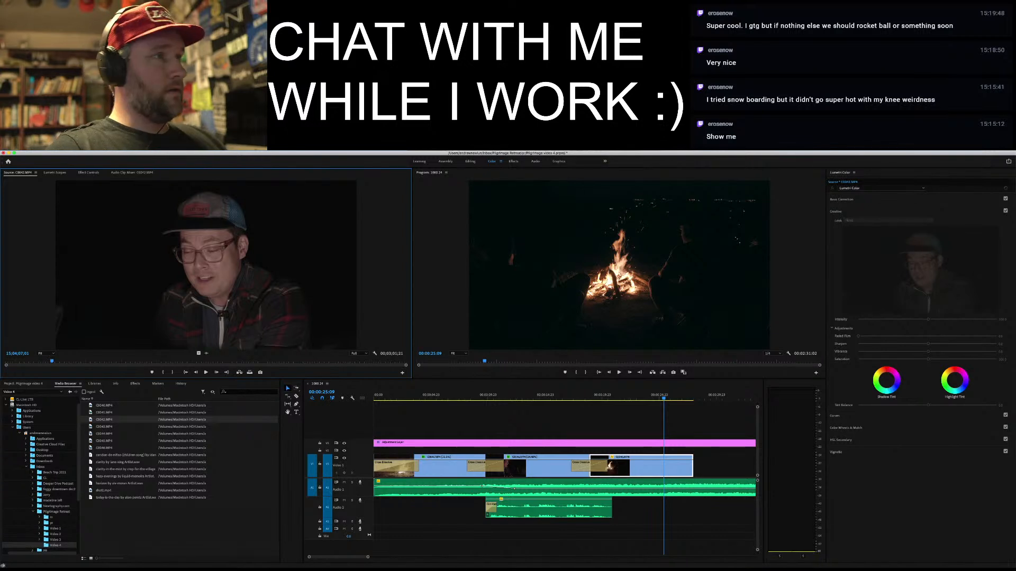
{"action": "double_click", "coordinate": [104, 427]}
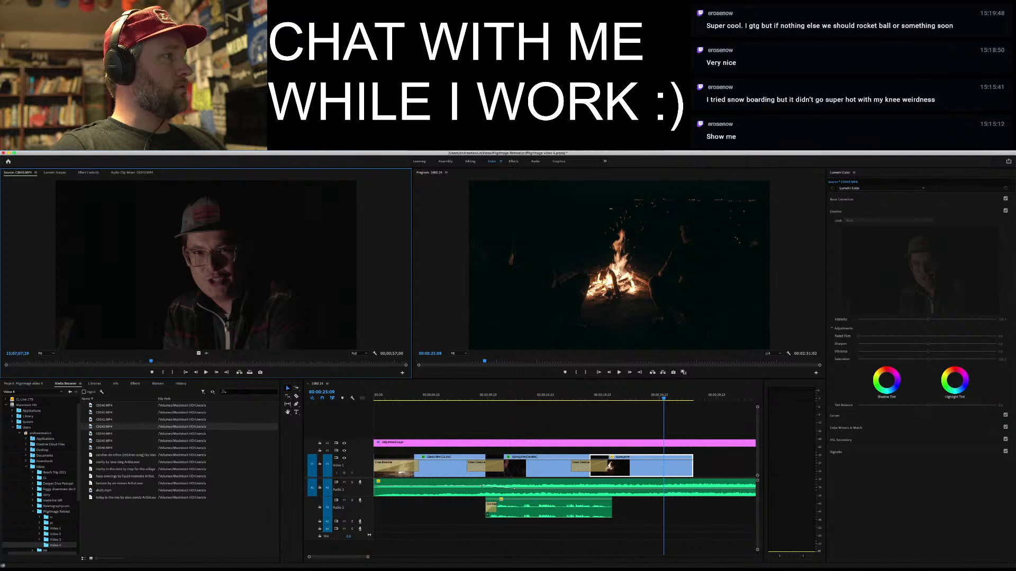
{"action": "left_click", "coordinate": [179, 527]}
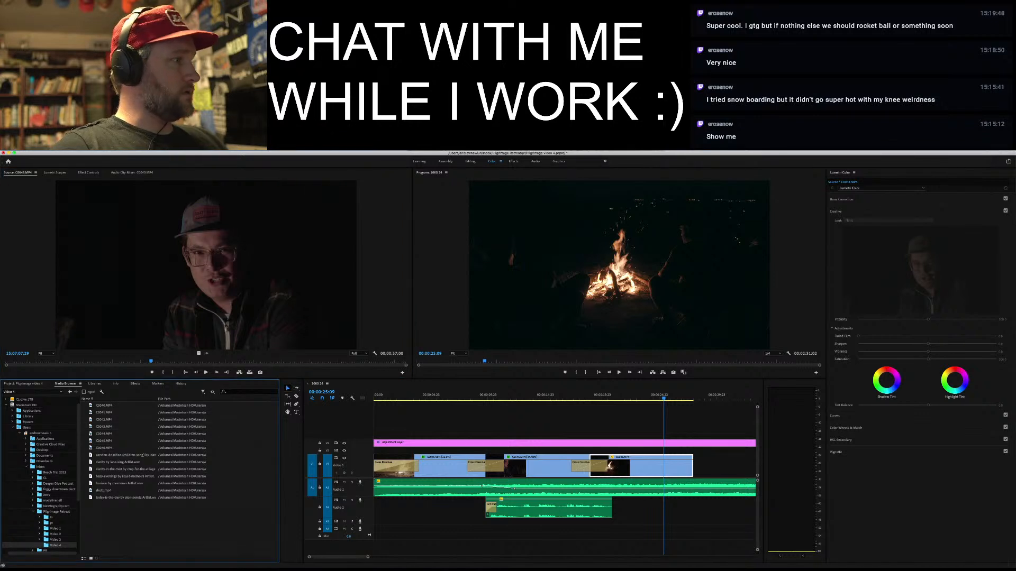
{"action": "double_click", "coordinate": [104, 434]}
{"action": "key", "text": "space"}
{"action": "left_click_drag", "start_coordinate": [145, 361], "coordinate": [322, 361]}
{"action": "double_click", "coordinate": [104, 426]}
{"action": "left_click_drag", "start_coordinate": [151, 361], "coordinate": [342, 360]}
{"action": "double_click", "coordinate": [103, 419]}
{"action": "left_click_drag", "start_coordinate": [52, 360], "coordinate": [236, 360]}
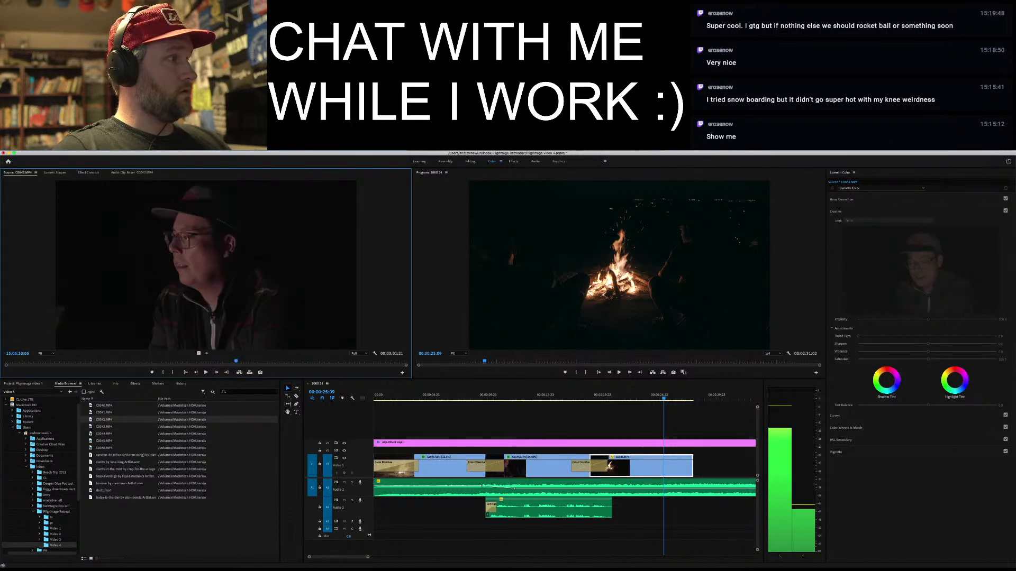
{"action": "double_click", "coordinate": [104, 406]}
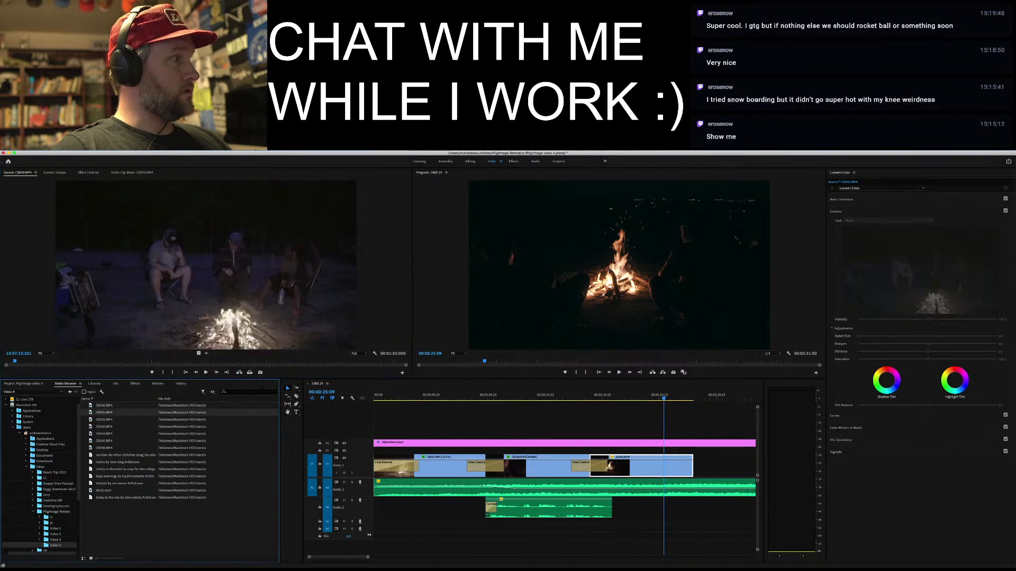
{"action": "double_click", "coordinate": [104, 412]}
{"action": "left_click_drag", "start_coordinate": [47, 360], "coordinate": [27, 361]}
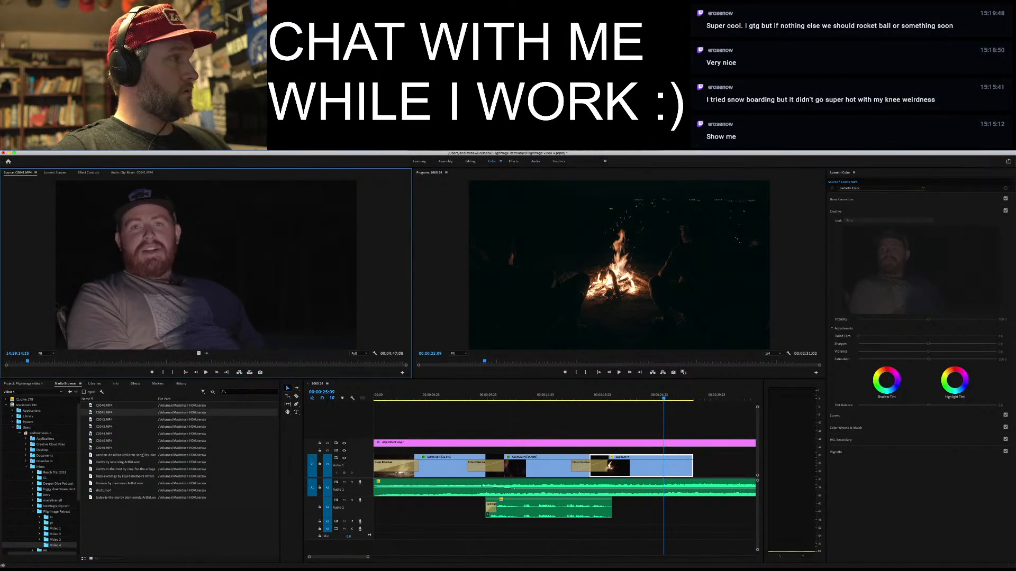
Play the bearded speaker's source clip from its start and compare the speech with the facing-camera section of the script
{"action": "key", "text": "ctrl+Left"}
{"action": "key", "text": "ctrl+Right"}
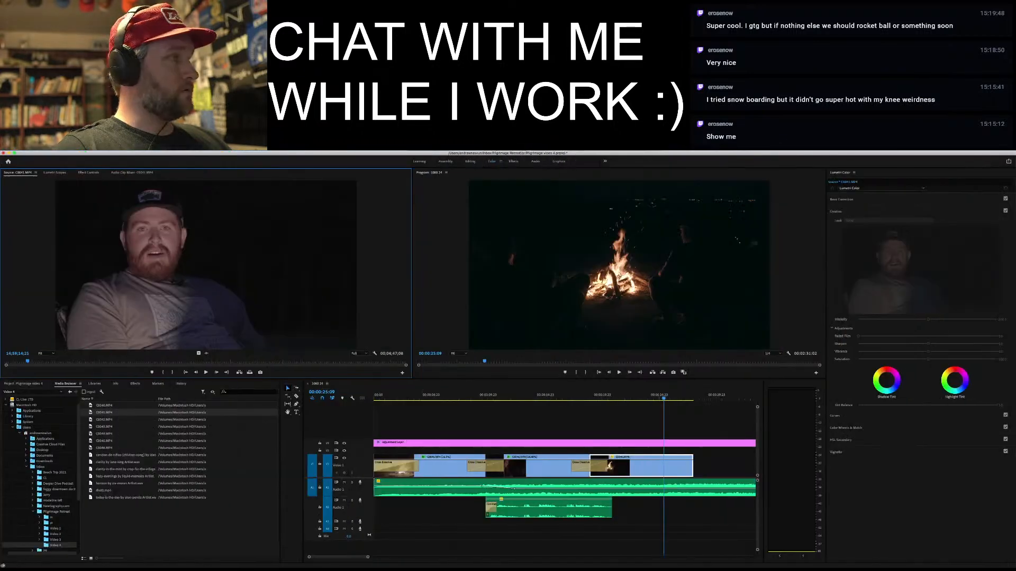
{"action": "key", "text": "Home"}
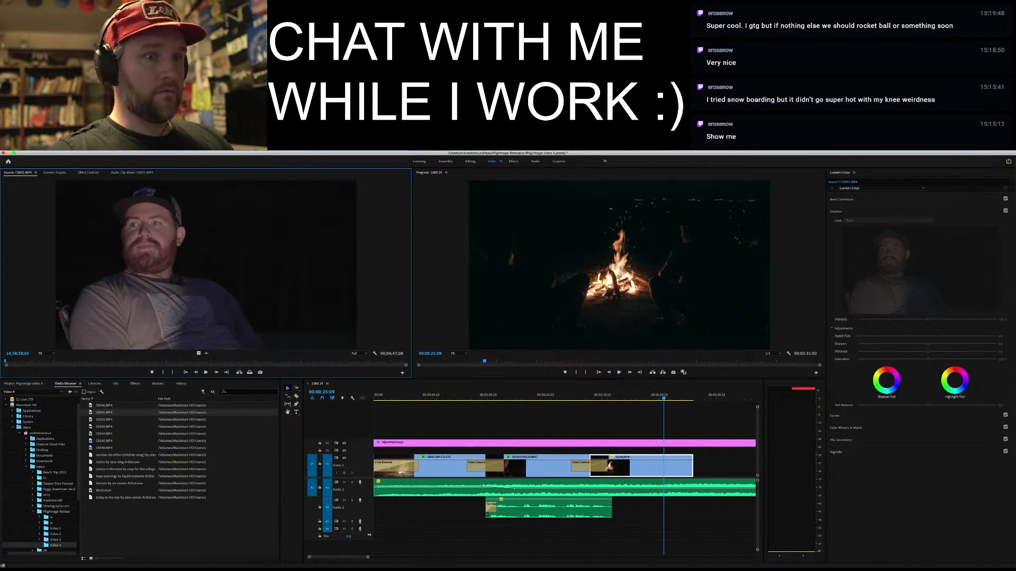
{"action": "key", "text": "space"}
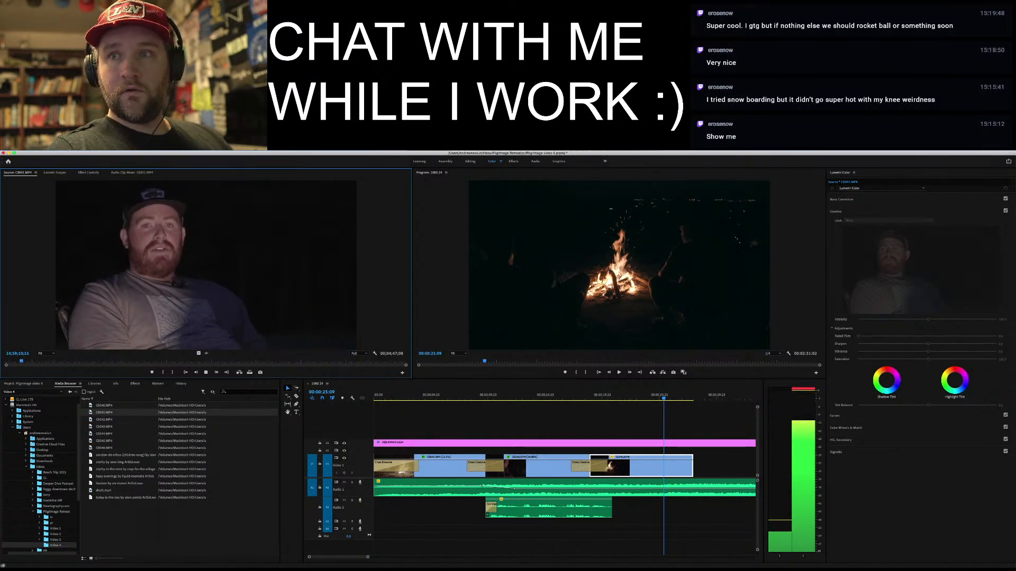
{"action": "key", "text": "space"}
{"action": "key", "text": "super+Tab"}
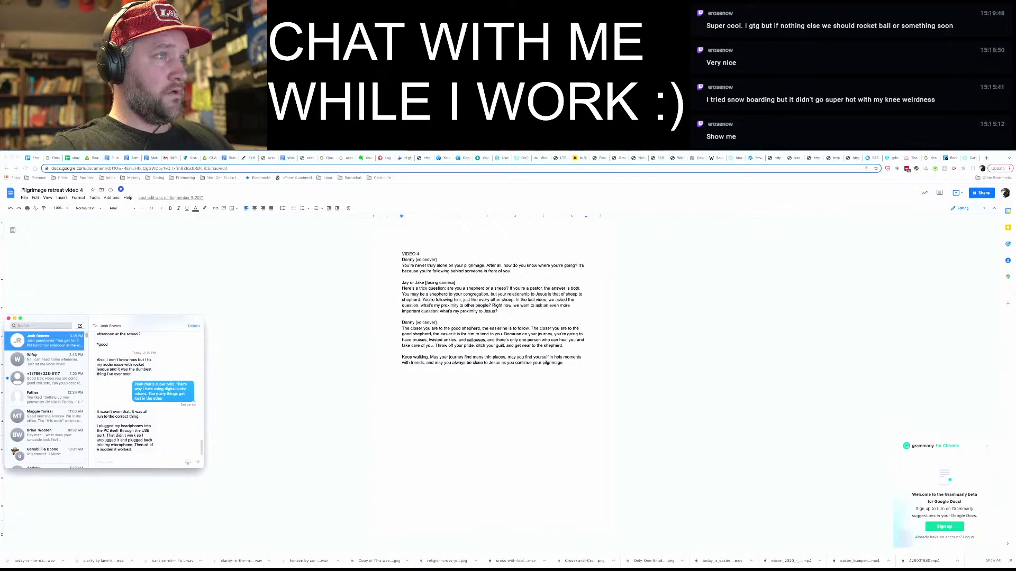
{"action": "key", "text": "super+Tab"}
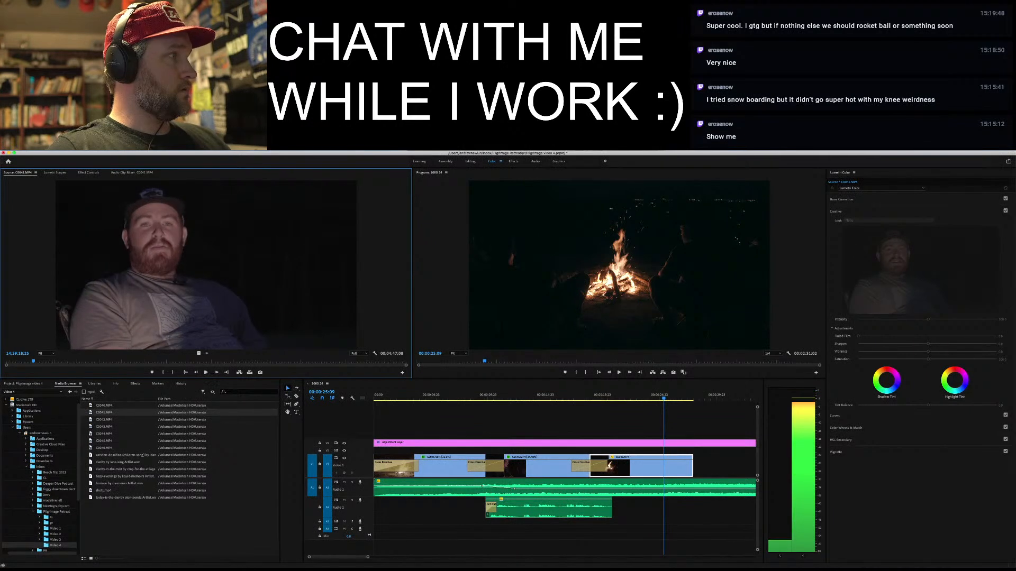
Play the speaker's clip to the end of the take, mark the out point and place only its video after the third clip
{"action": "key", "text": "space"}
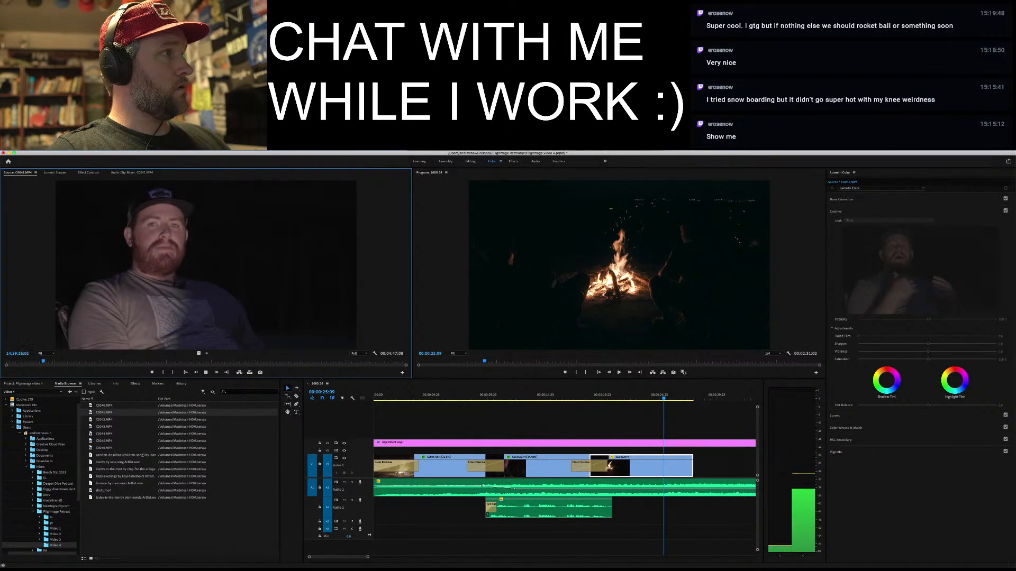
{"action": "key", "text": "l"}
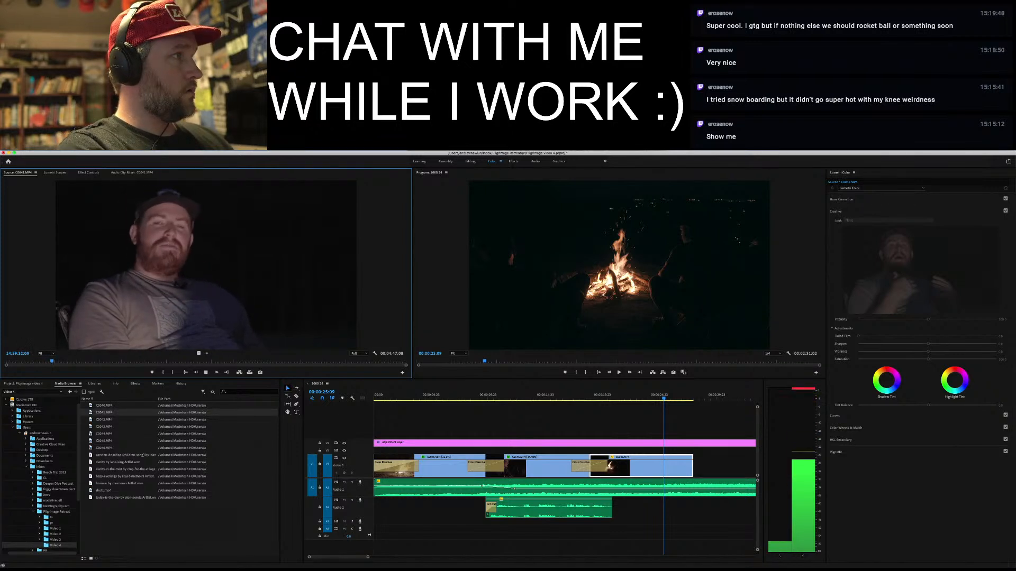
{"action": "key", "text": "k"}
{"action": "key", "text": "o"}
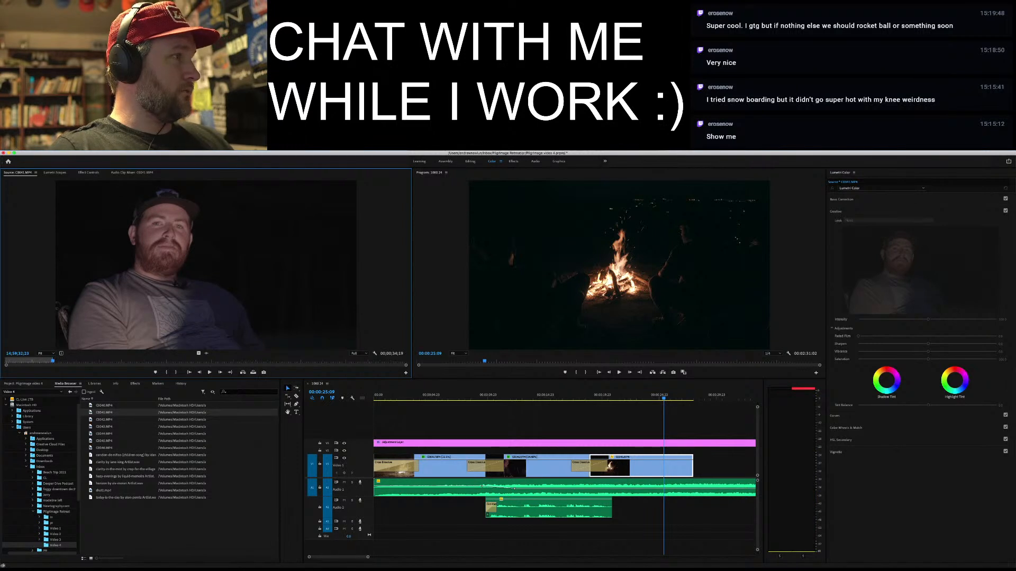
{"action": "left_click_drag", "start_coordinate": [198, 354], "coordinate": [721, 465]}
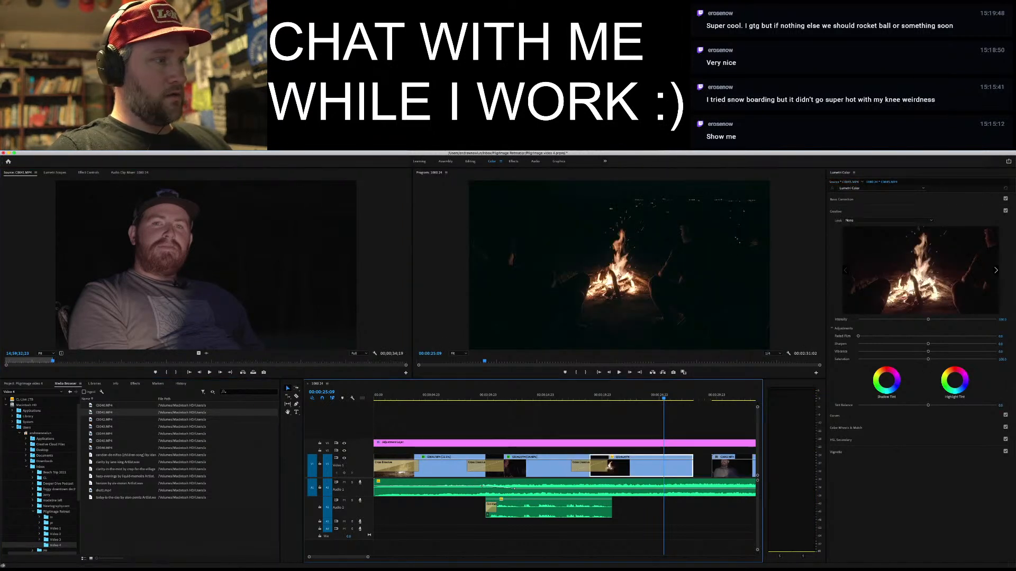
Try moving the campfire clip to a higher track, filling its place with the video-only speaker clip and setting that clip to frame size
{"action": "left_click_drag", "start_coordinate": [368, 557], "coordinate": [381, 556]}
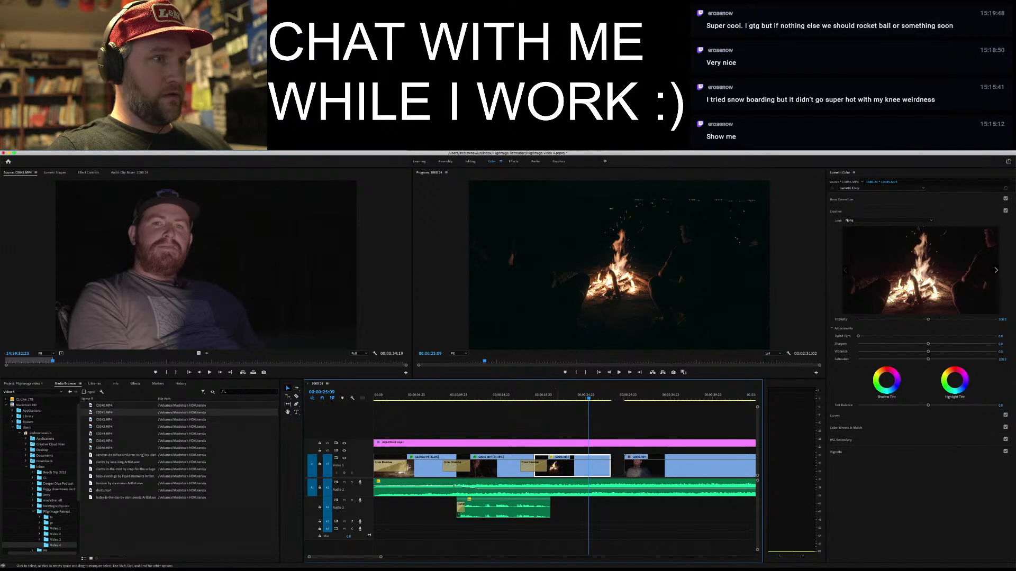
{"action": "left_click_drag", "start_coordinate": [523, 508], "coordinate": [520, 509]}
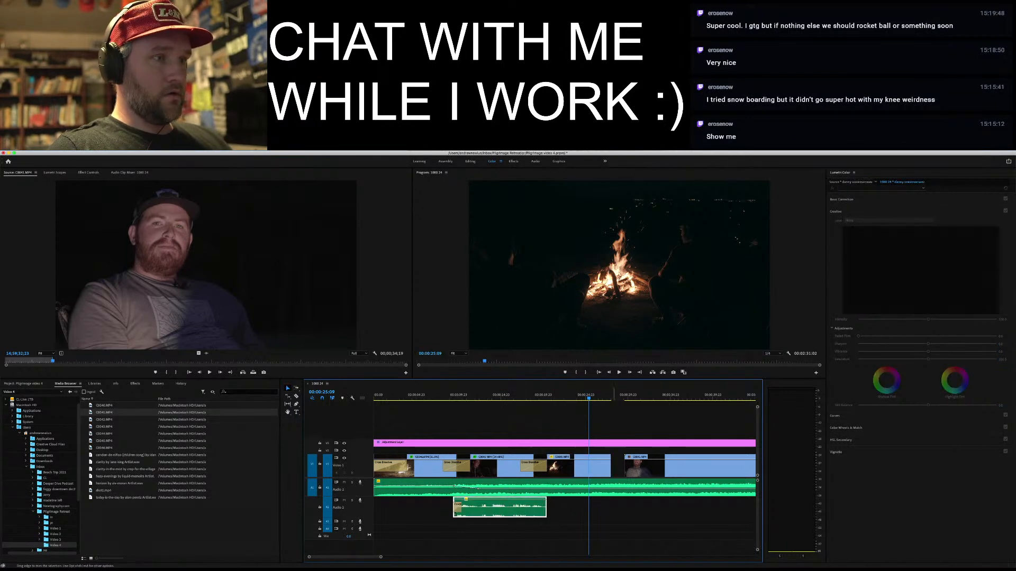
{"action": "left_click", "coordinate": [566, 469]}
{"action": "left_click_drag", "start_coordinate": [566, 468], "coordinate": [666, 436]}
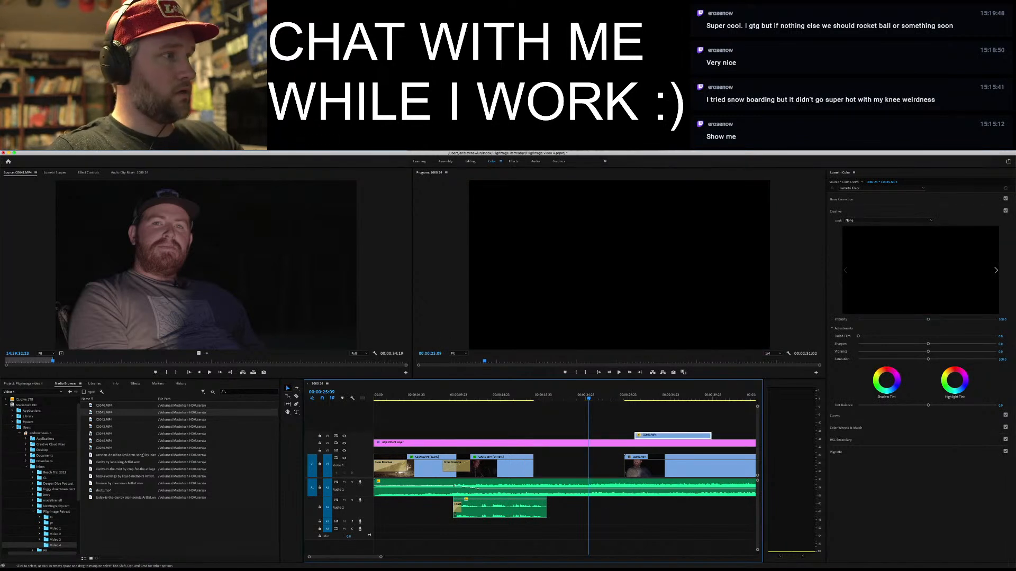
{"action": "left_click_drag", "start_coordinate": [751, 468], "coordinate": [660, 469]}
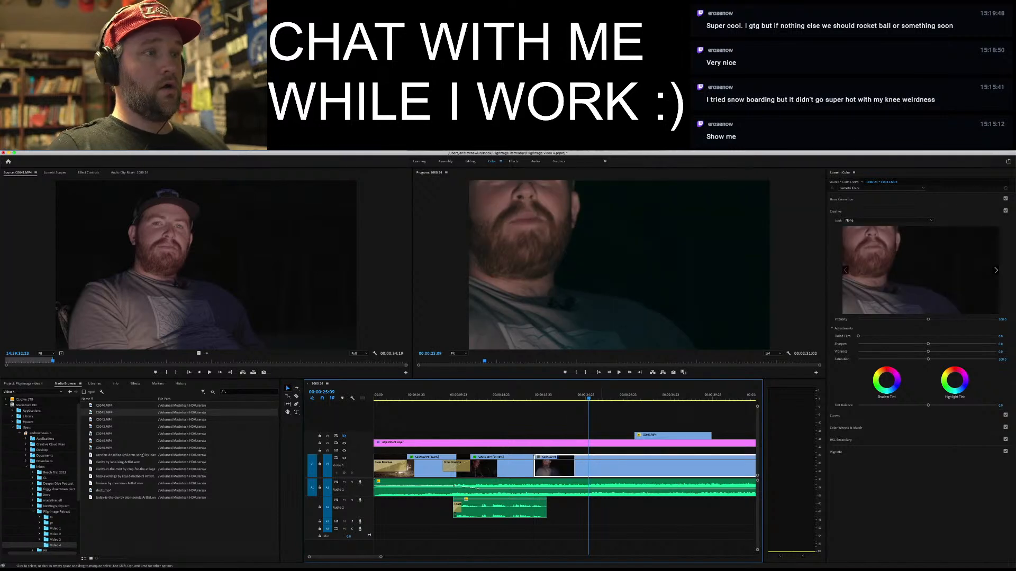
{"action": "right_click", "coordinate": [600, 468]}
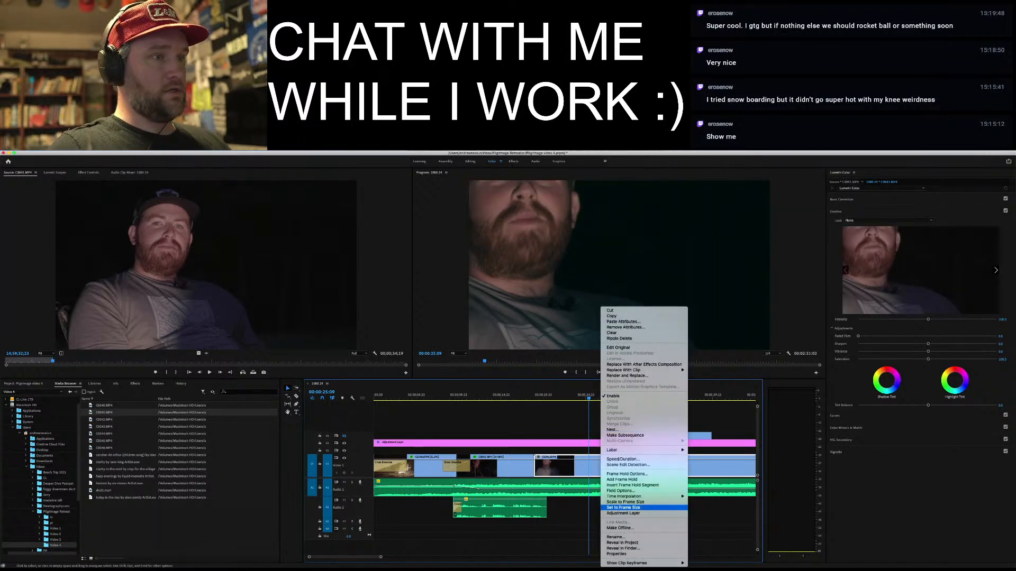
{"action": "left_click", "coordinate": [624, 507]}
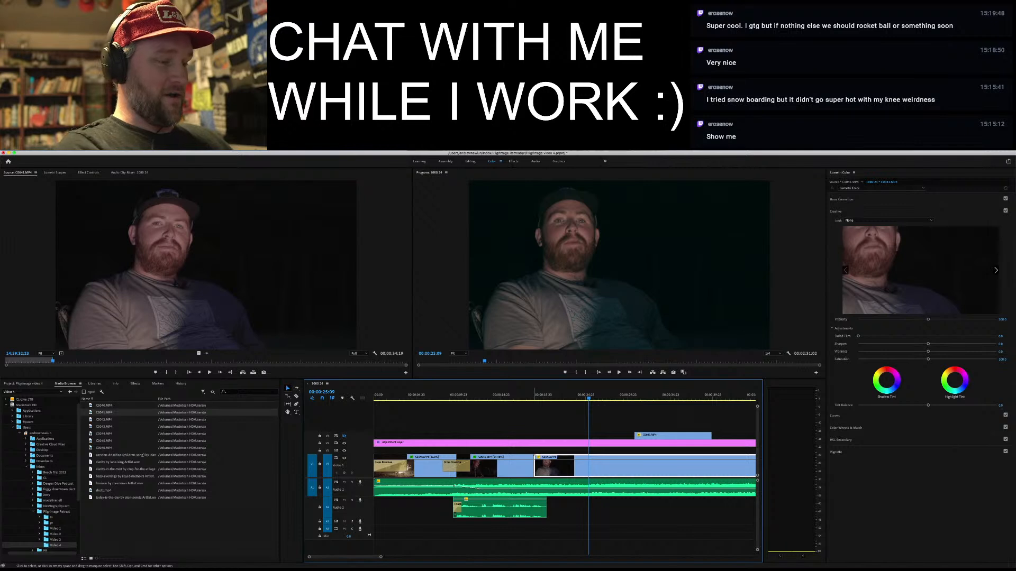
{"action": "key", "text": "space"}
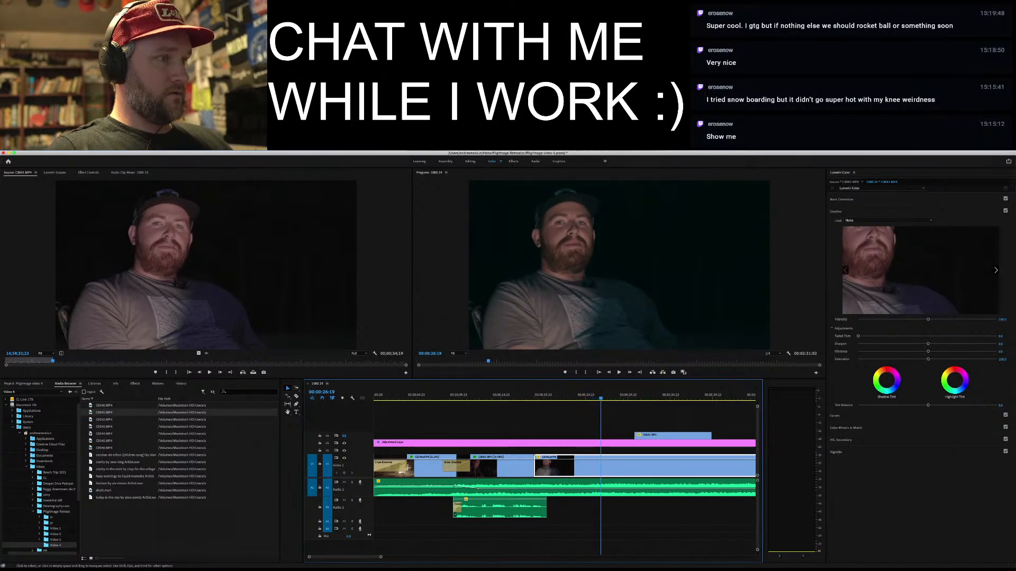
Undo the frame-size change and the recent moves of the speaker, campfire and voice clips
{"action": "key", "text": "super+z"}
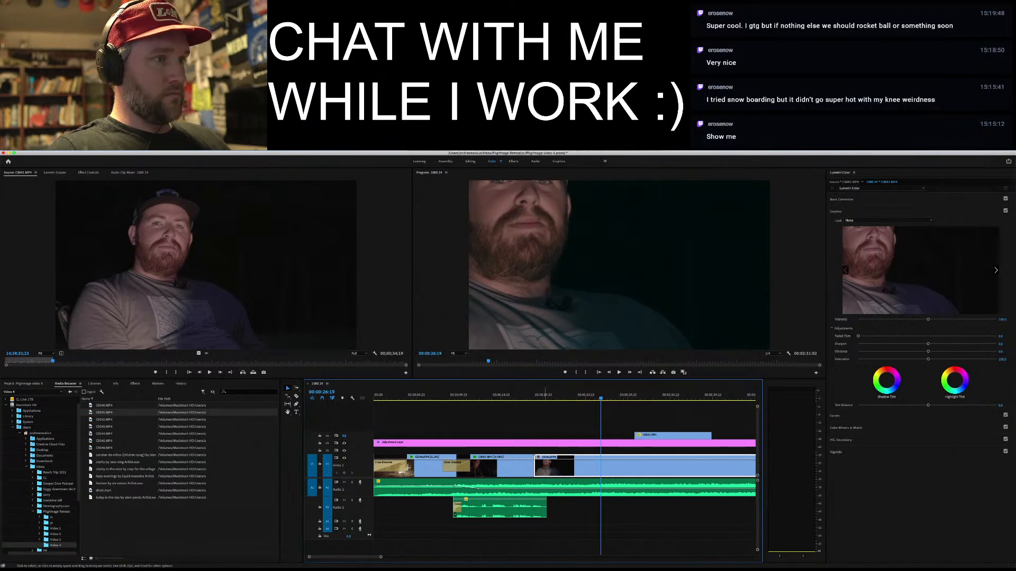
{"action": "key", "text": "super+z"}
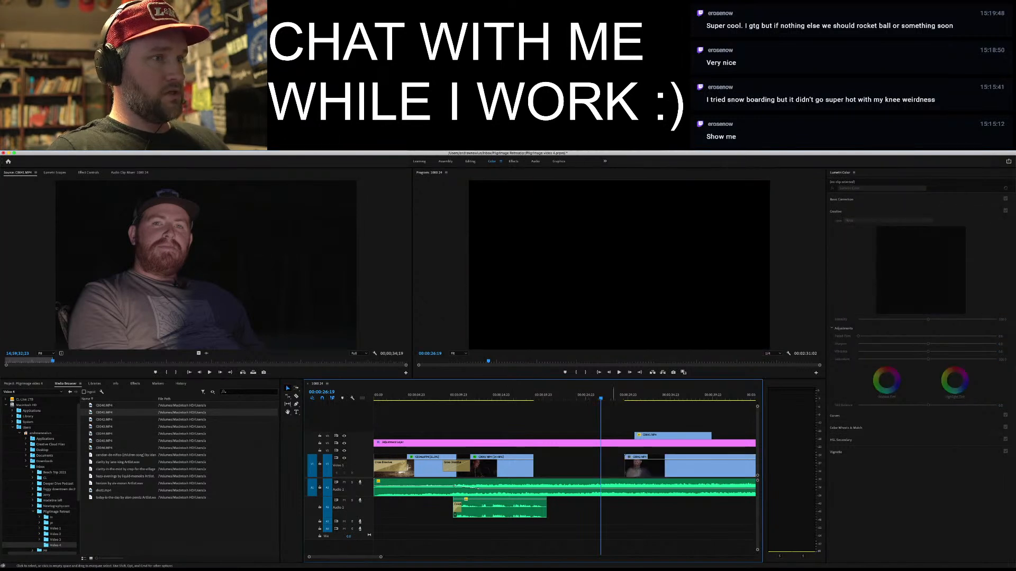
{"action": "key", "text": "super+z"}
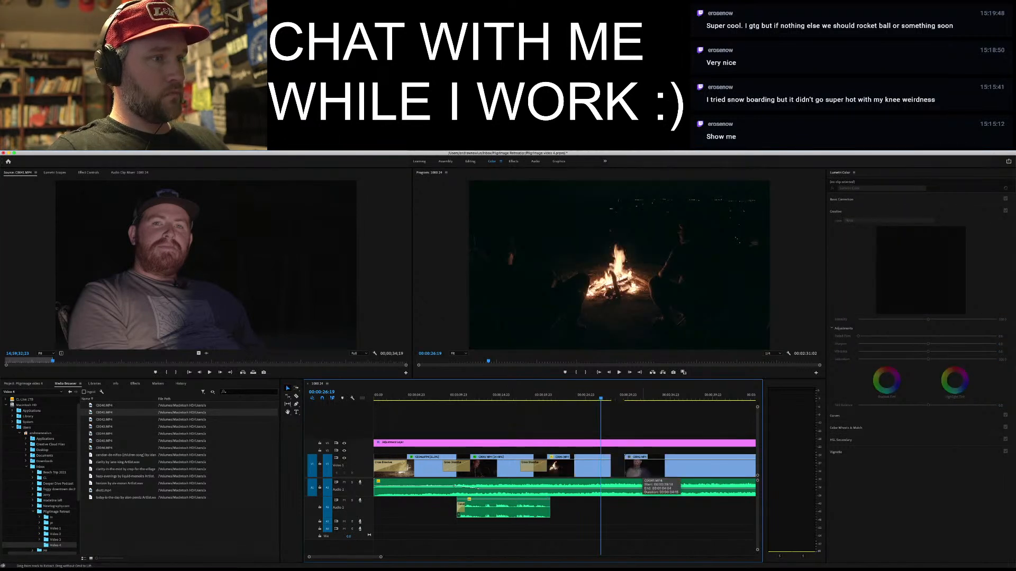
{"action": "key", "text": "super+z"}
Move the campfire clip to an upper track and place the speaker's clip with its audio on Audio 3, directly after the third clip
{"action": "left_click_drag", "start_coordinate": [206, 264], "coordinate": [710, 435]}
{"action": "left_click_drag", "start_coordinate": [635, 450], "coordinate": [584, 466]}
{"action": "left_click_drag", "start_coordinate": [582, 507], "coordinate": [580, 521]}
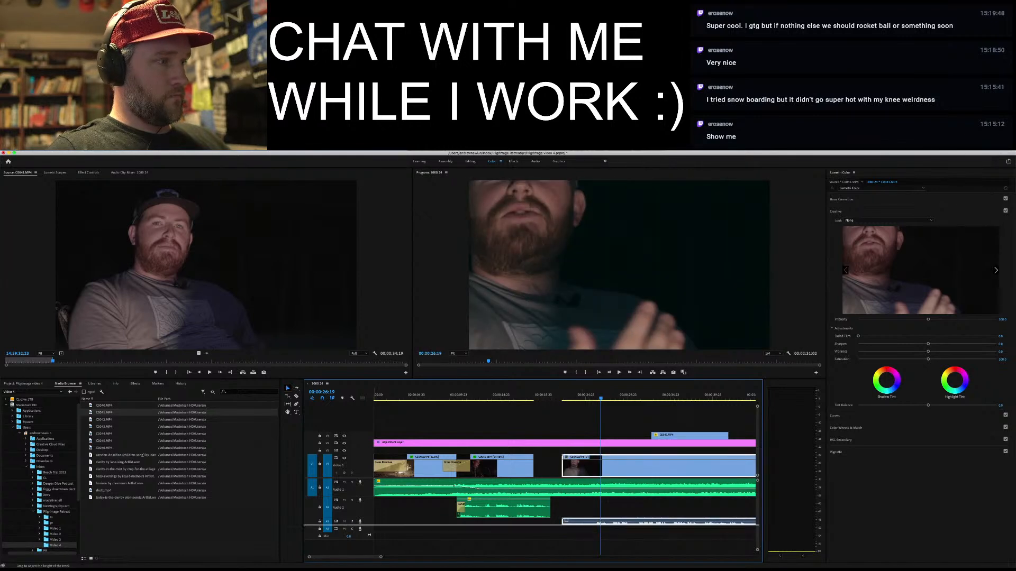
{"action": "left_click_drag", "start_coordinate": [338, 525], "coordinate": [339, 540]}
{"action": "left_click_drag", "start_coordinate": [565, 521], "coordinate": [538, 521]}
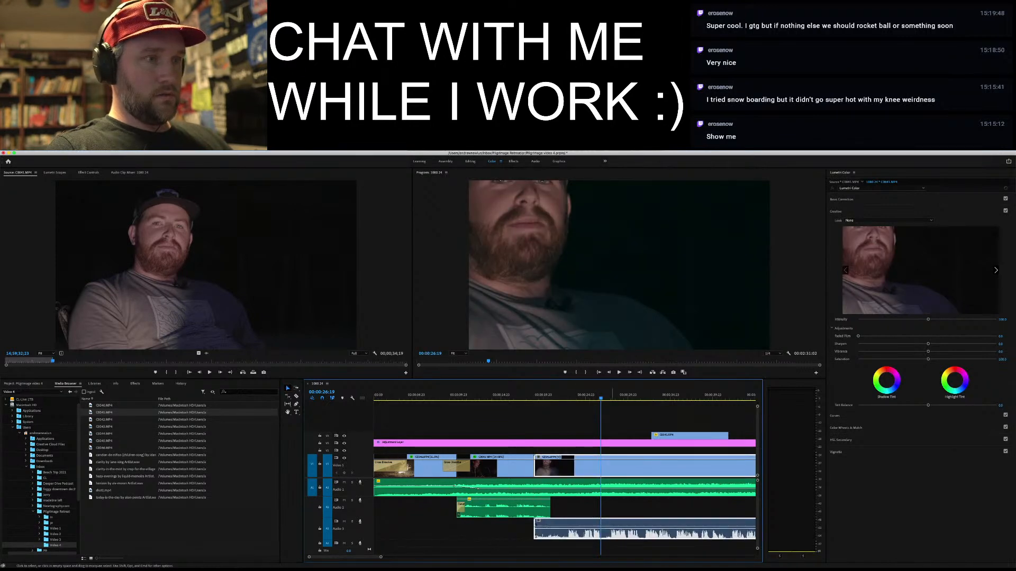
Fit the speaker's newly placed clip to the sequence with Set to Frame Size
{"action": "right_click", "coordinate": [610, 467]}
{"action": "left_click", "coordinate": [630, 469]}
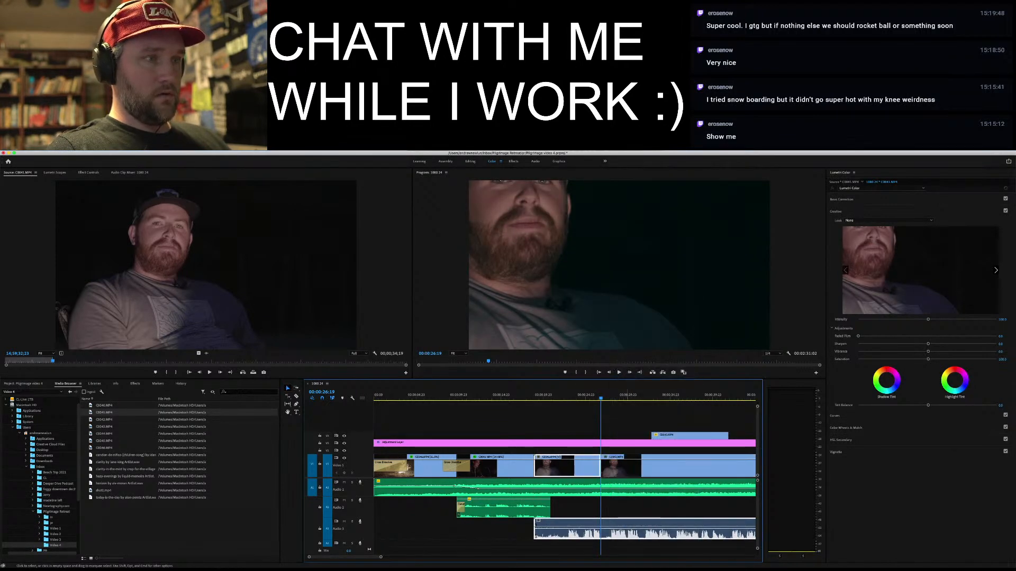
{"action": "left_click", "coordinate": [627, 466]}
{"action": "right_click", "coordinate": [626, 466]}
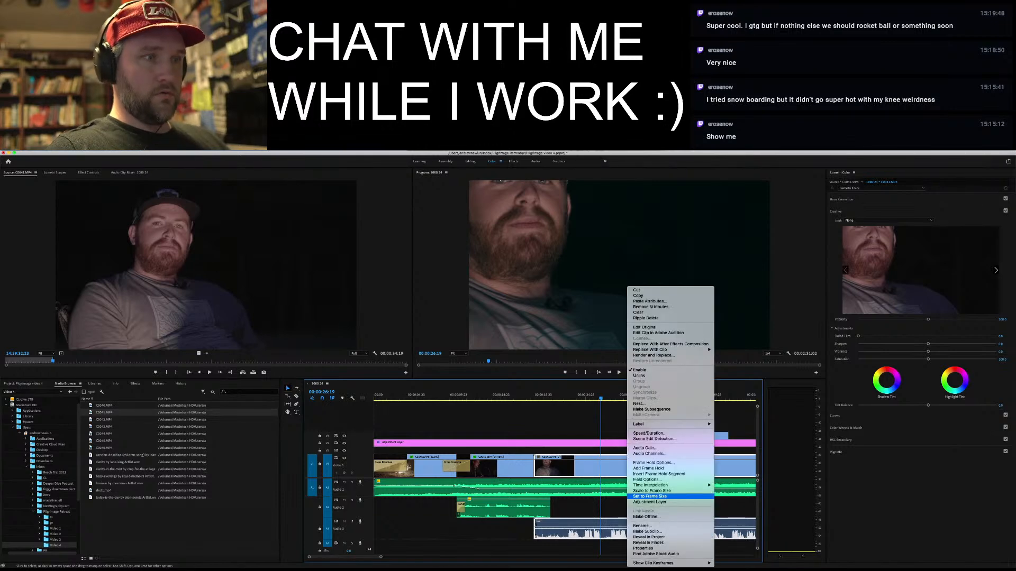
{"action": "left_click", "coordinate": [649, 496]}
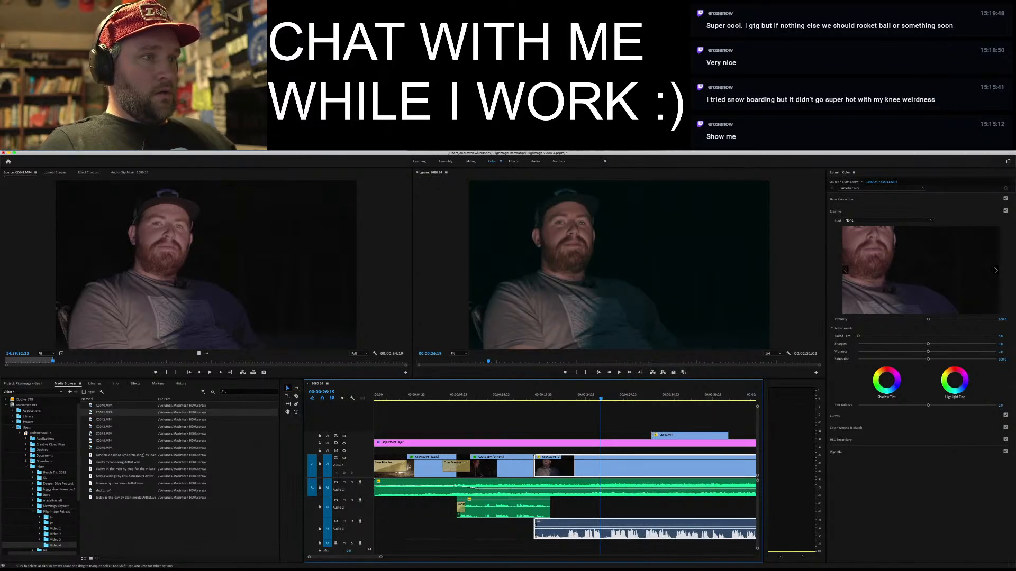
Trim the hat-adjusting opening off the speaker's clip and shift the preceding voice clip slightly earlier
{"action": "key", "text": "Up"}
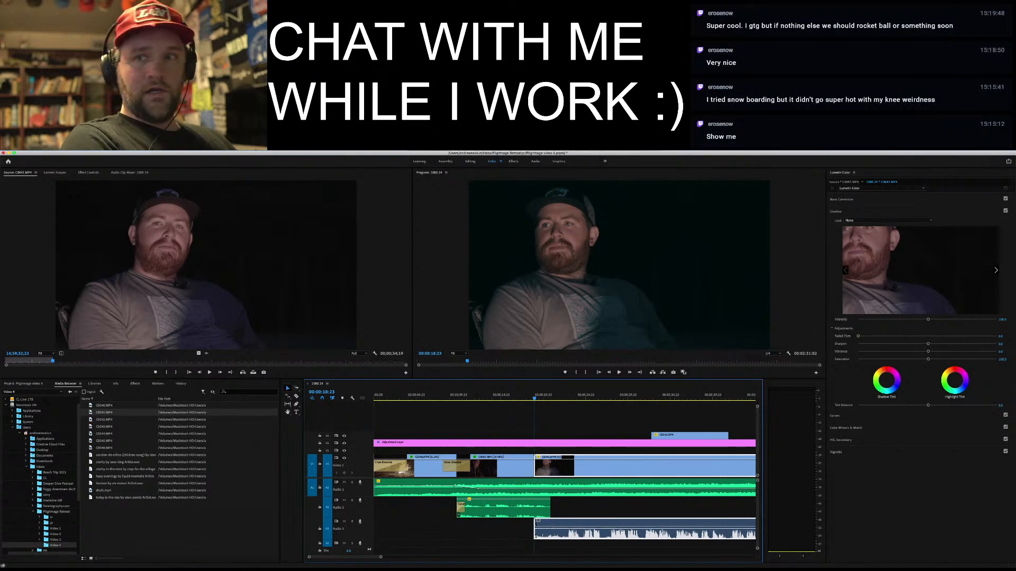
{"action": "key", "text": "space"}
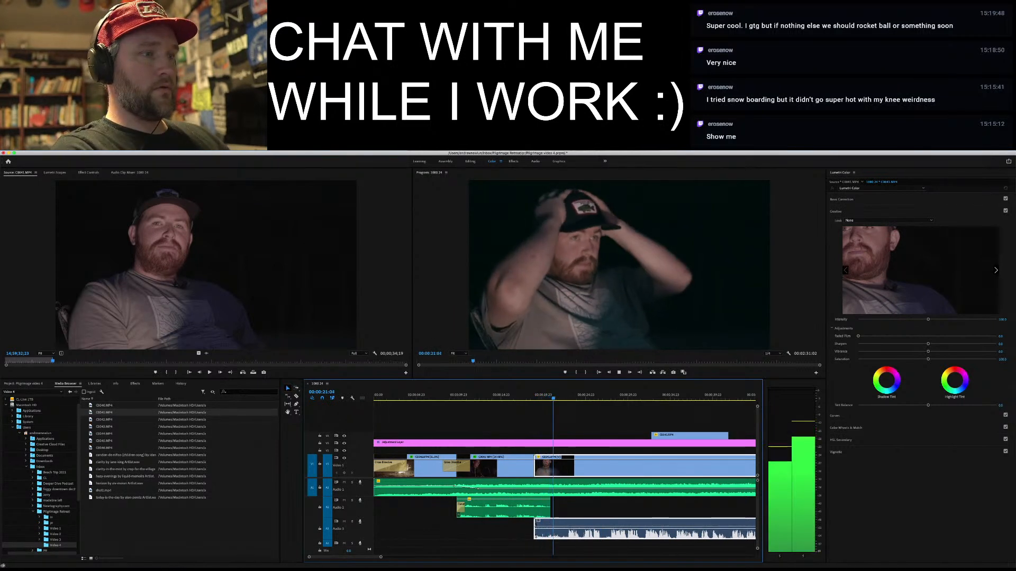
{"action": "key", "text": "space"}
{"action": "mouse_move", "coordinate": [535, 475]}
{"action": "left_mouse_down"}
{"action": "mouse_move", "coordinate": [560, 475]}
{"action": "mouse_move", "coordinate": [548, 472]}
{"action": "left_mouse_up"}
{"action": "left_click_drag", "start_coordinate": [548, 516], "coordinate": [516, 515]}
{"action": "left_click_drag", "start_coordinate": [565, 468], "coordinate": [554, 468]}
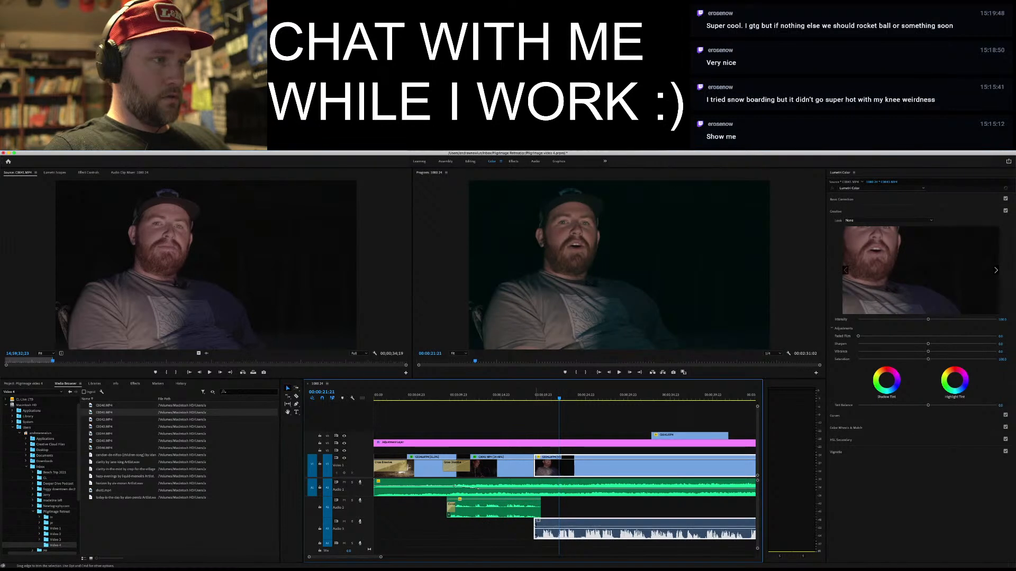
Apply the default transitions at the start of the speaker's clip, then unlink its audio and trim the audio's start slightly later
{"action": "right_click", "coordinate": [535, 470]}
{"action": "left_click", "coordinate": [566, 506]}
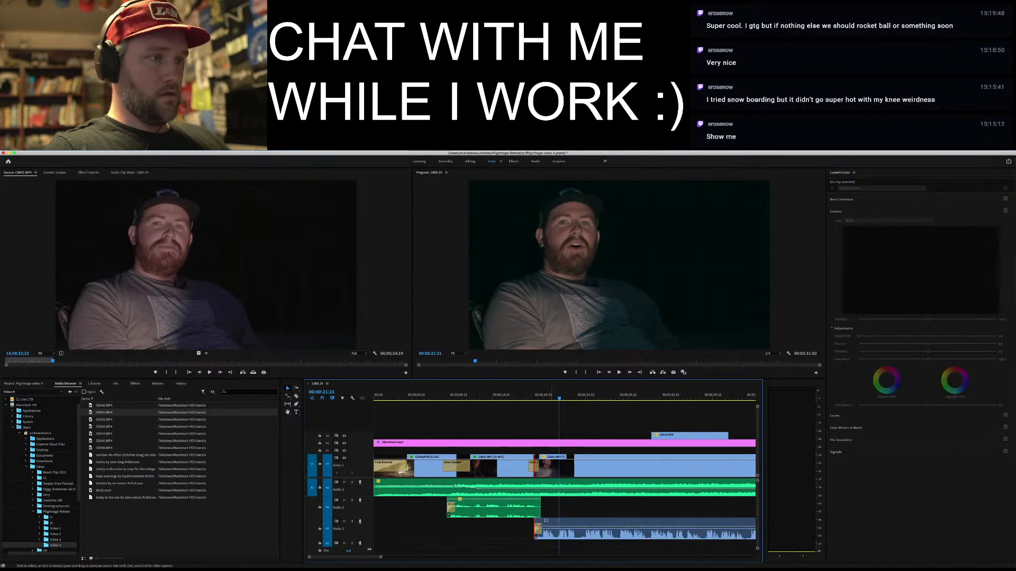
{"action": "right_click", "coordinate": [547, 521]}
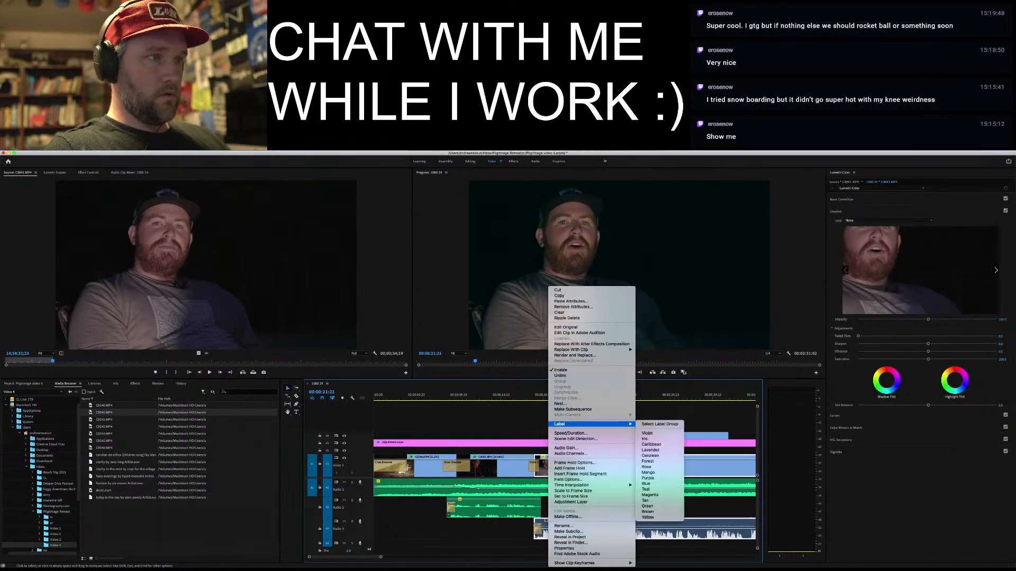
{"action": "left_click", "coordinate": [561, 375]}
{"action": "left_click", "coordinate": [544, 528]}
{"action": "left_click_drag", "start_coordinate": [546, 520], "coordinate": [551, 520]}
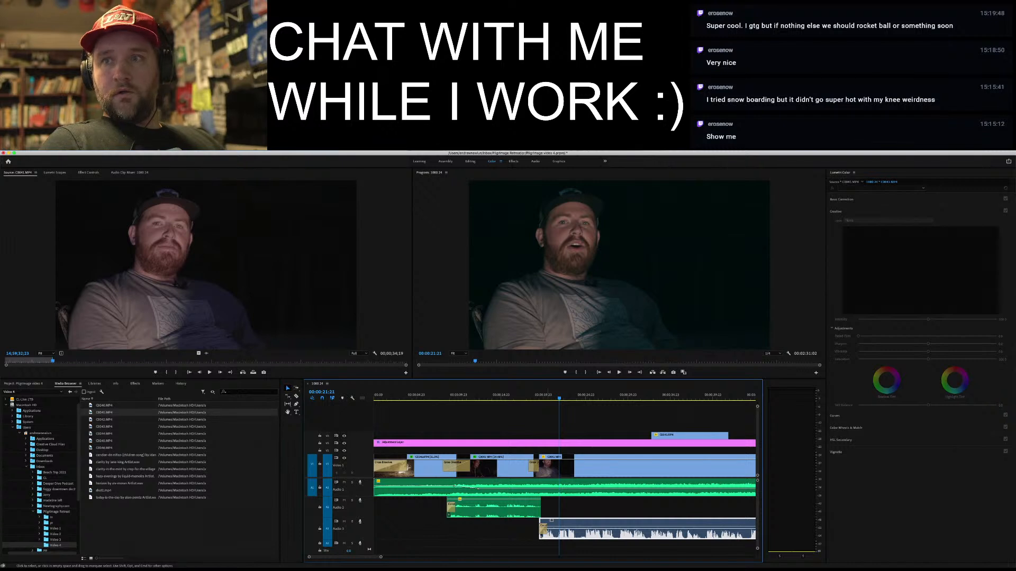
Play the speaker's section and hide the upper video track holding the campfire clip
{"action": "key", "text": "space"}
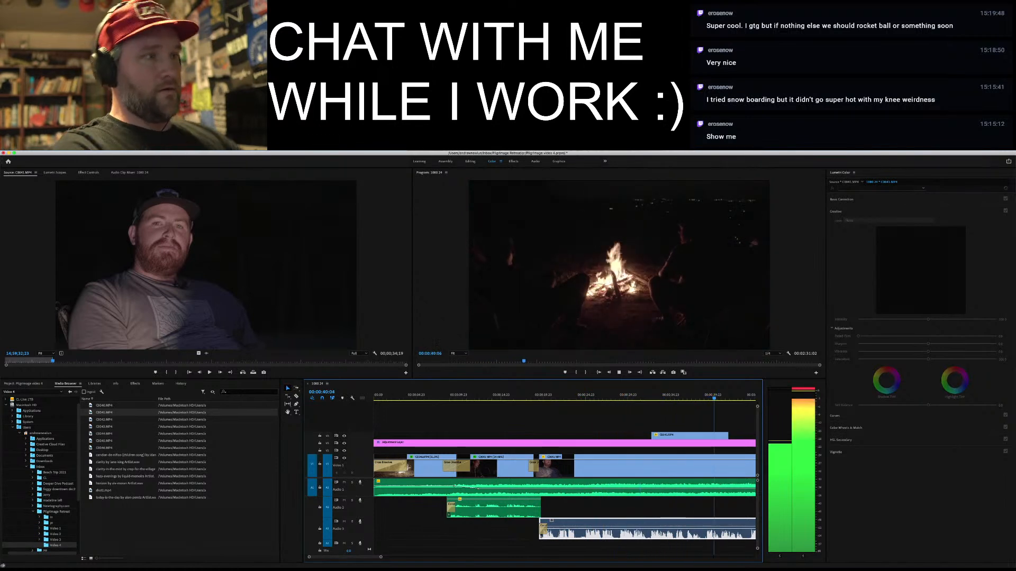
{"action": "key", "text": "space"}
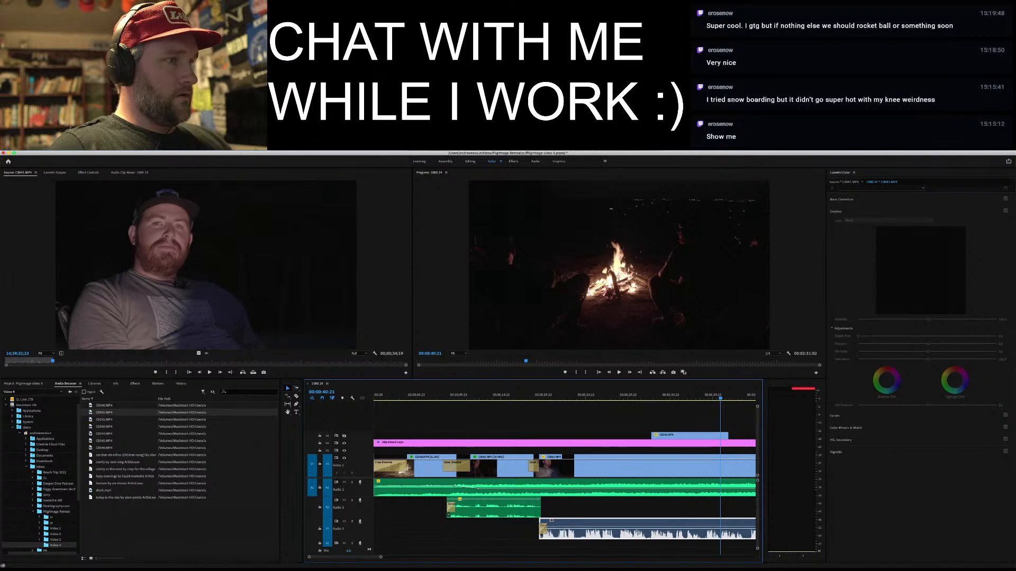
{"action": "left_click", "coordinate": [344, 436]}
Try routing the left source channel to the speech audio's right output and listen to the result
{"action": "right_click", "coordinate": [575, 529]}
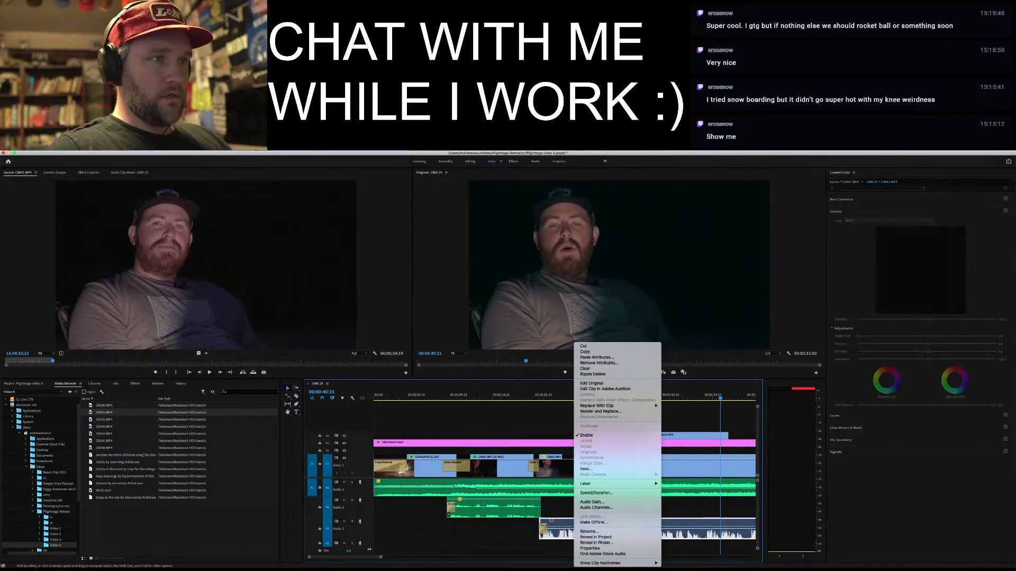
{"action": "left_click", "coordinate": [596, 507]}
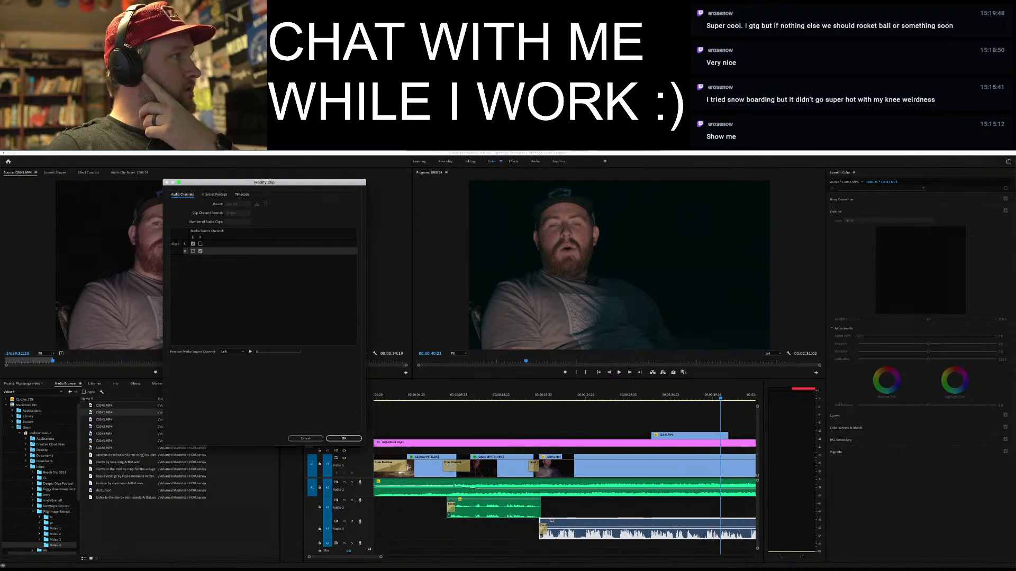
{"action": "left_click", "coordinate": [193, 251]}
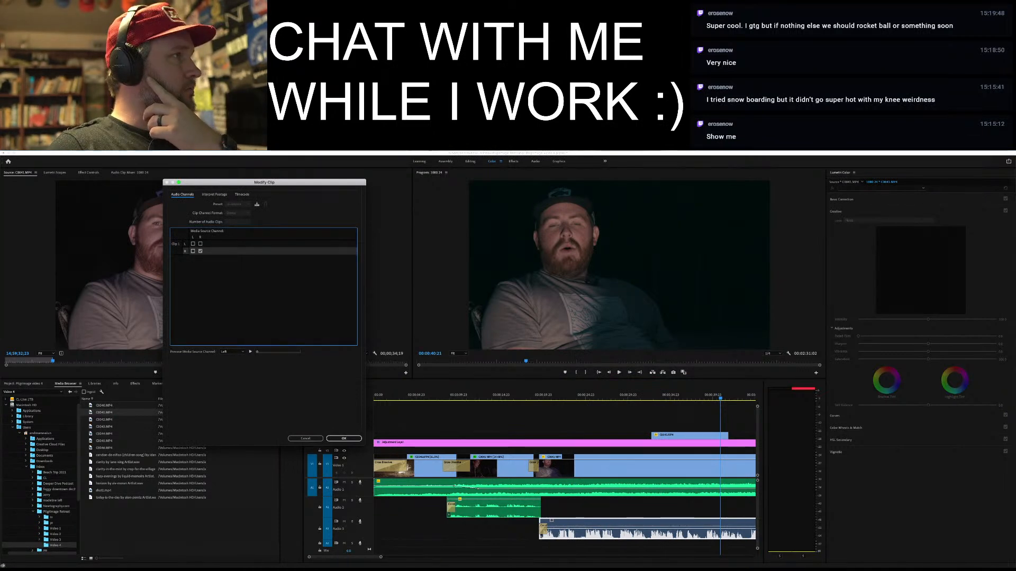
{"action": "key", "text": "Return"}
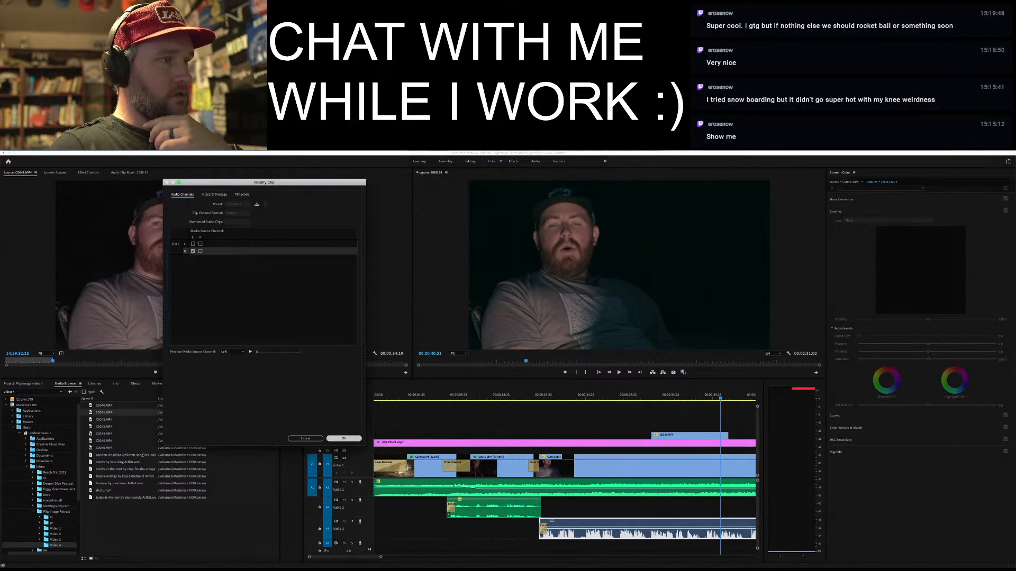
{"action": "left_click", "coordinate": [543, 394]}
{"action": "key", "text": "space"}
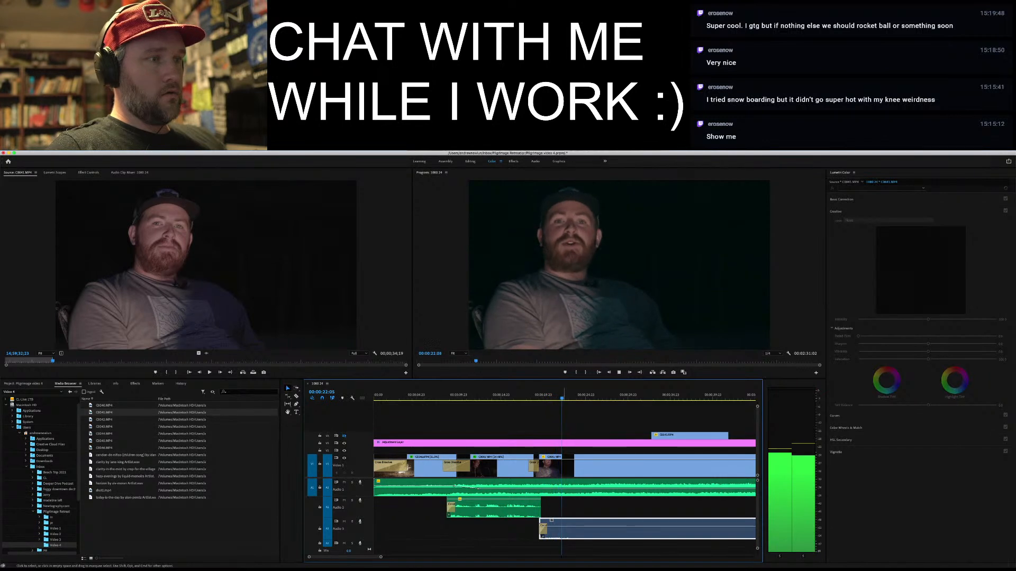
{"action": "key", "text": "space"}
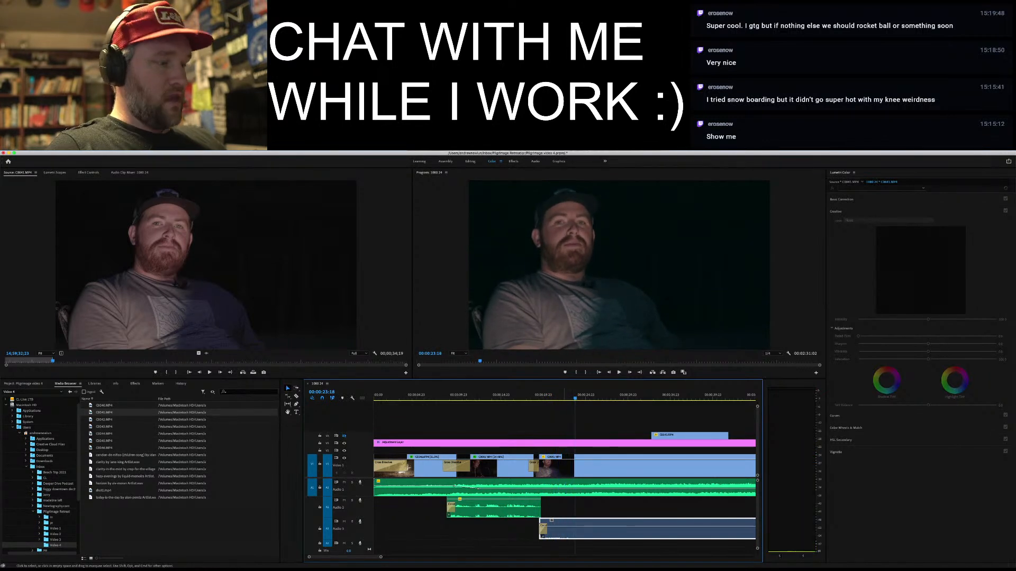
Set the speech audio's channels so that both the left and right outputs use the right source channel
{"action": "right_click", "coordinate": [596, 529]}
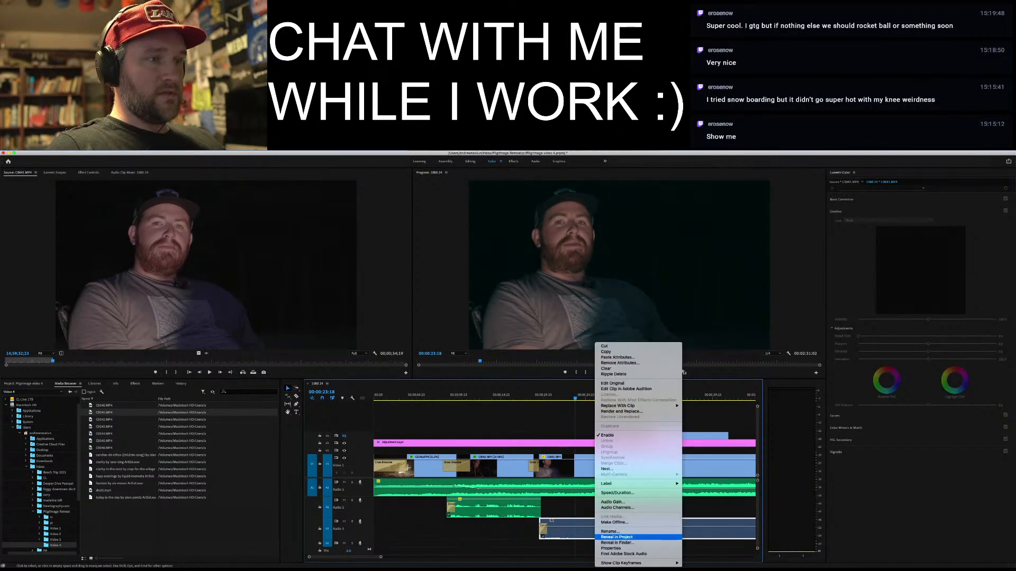
{"action": "left_click", "coordinate": [617, 507]}
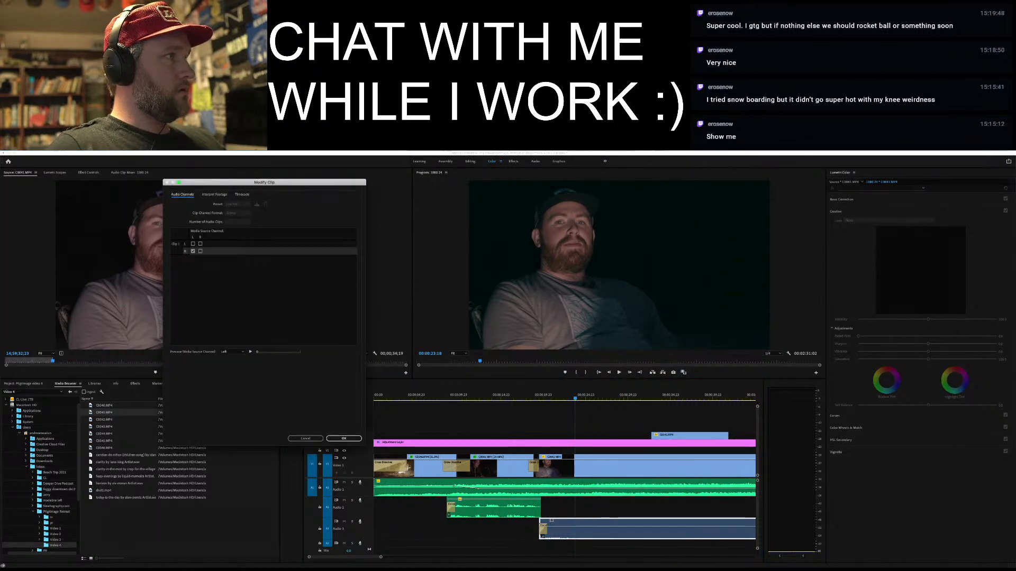
{"action": "left_click", "coordinate": [200, 251]}
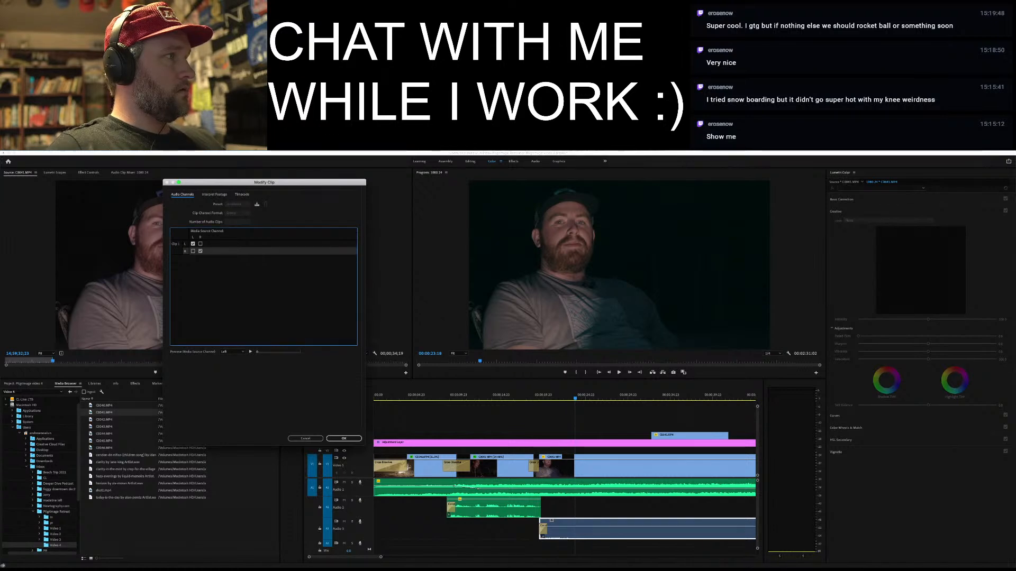
{"action": "left_click", "coordinate": [200, 244]}
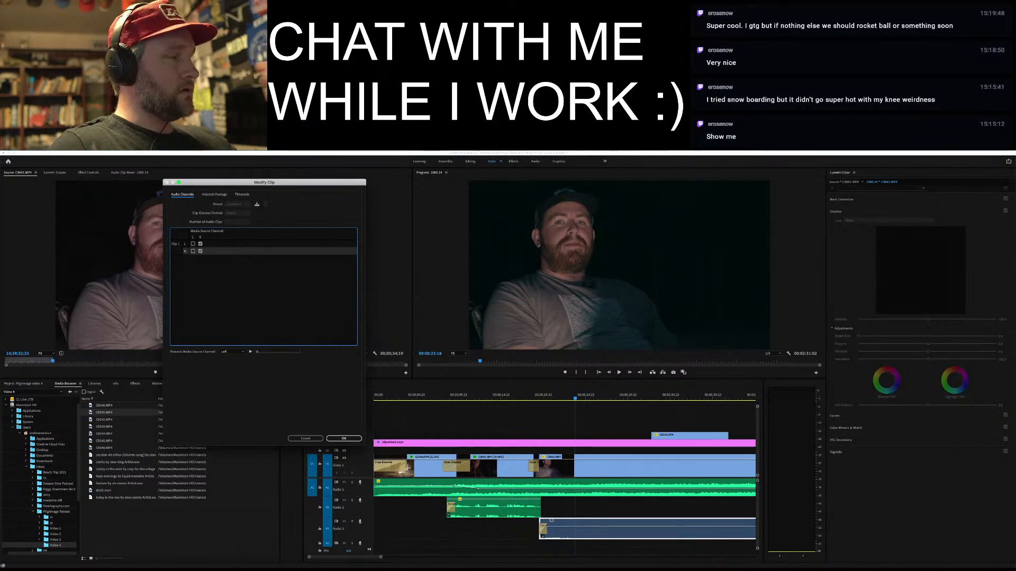
{"action": "left_click", "coordinate": [344, 439]}
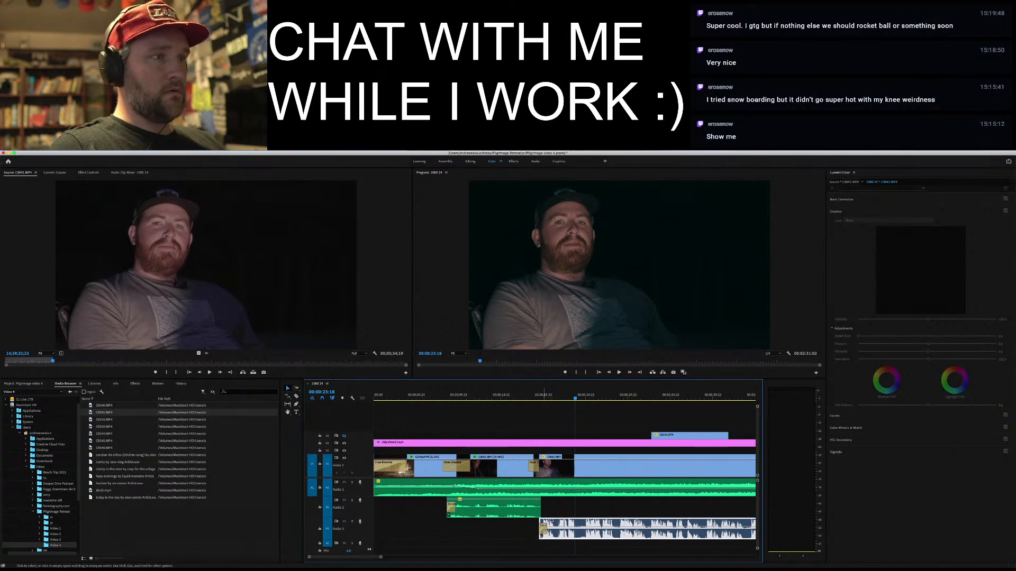
Play the start of the speech, adjust its audio level and replay the transition from the third clip
{"action": "left_click", "coordinate": [540, 395]}
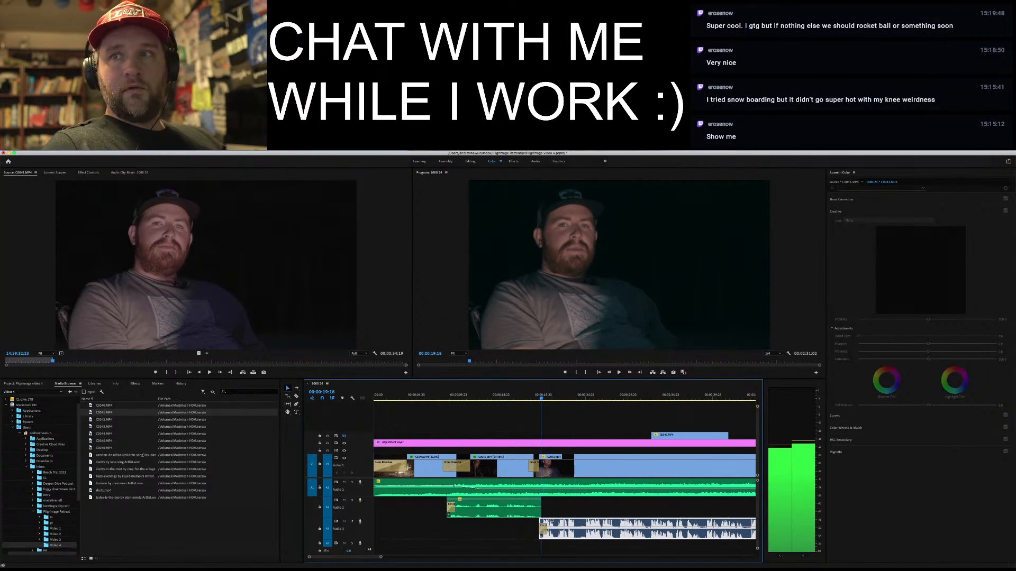
{"action": "key", "text": "space"}
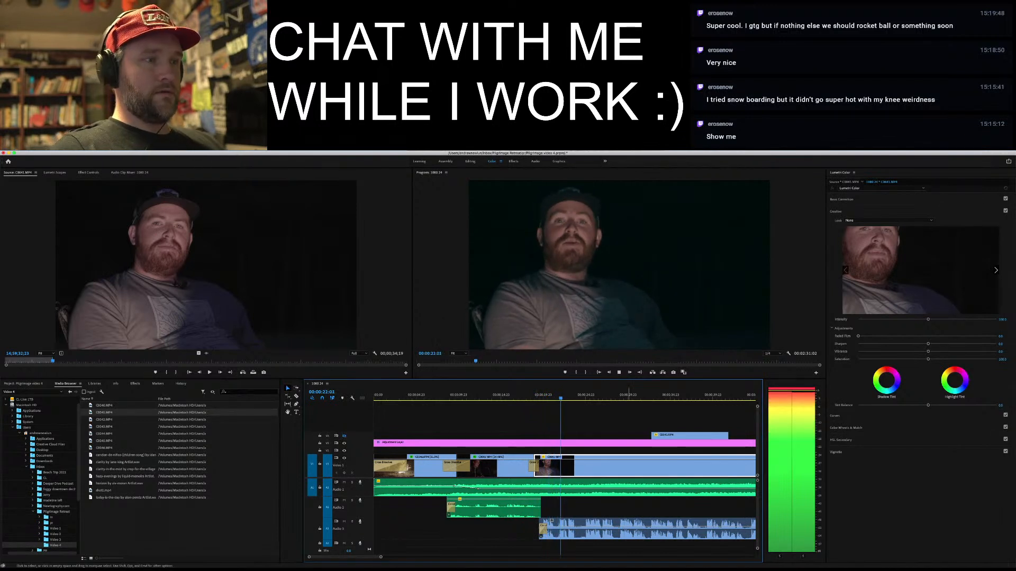
{"action": "left_click", "coordinate": [580, 535]}
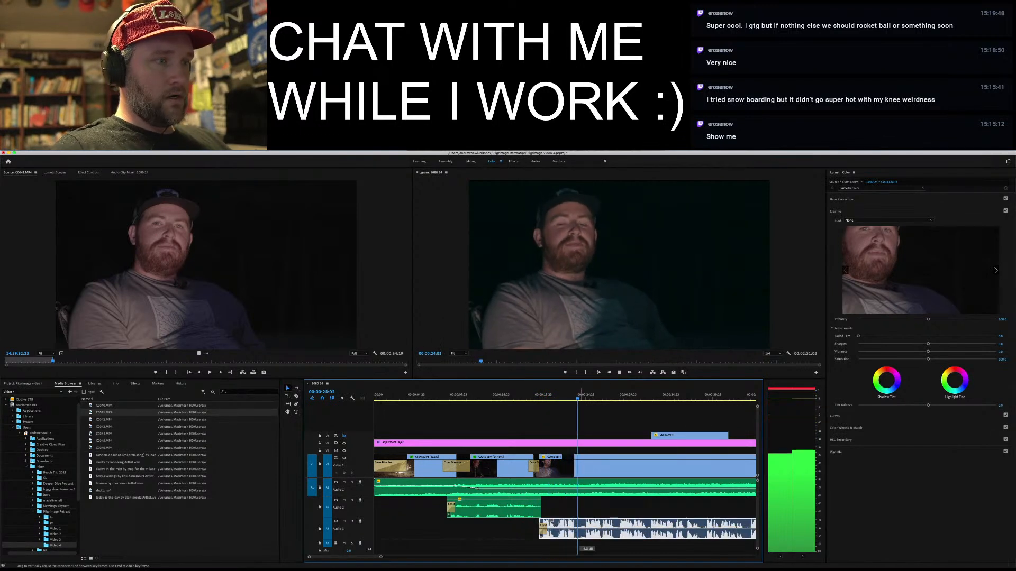
{"action": "left_click", "coordinate": [522, 395]}
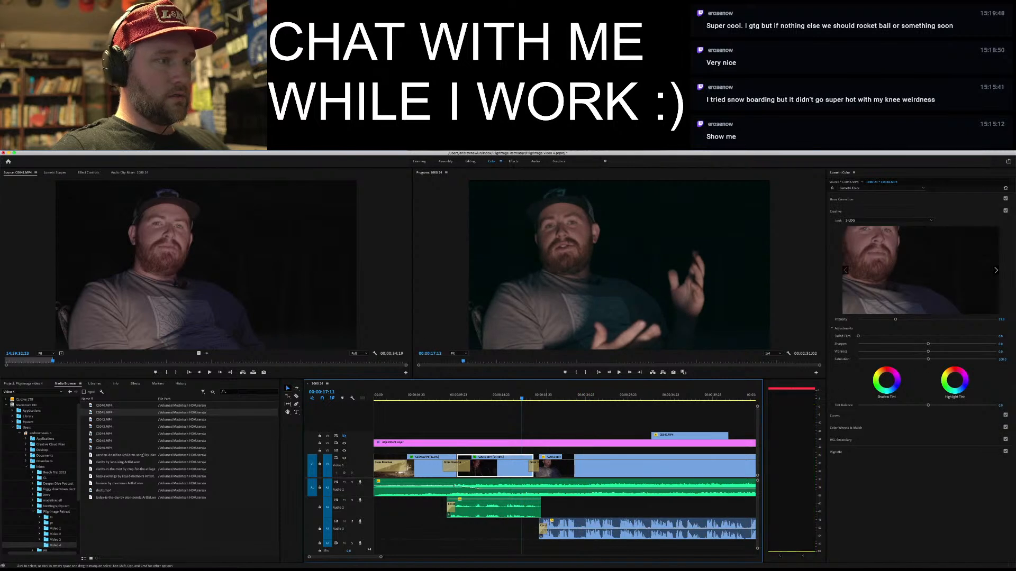
{"action": "key", "text": "space"}
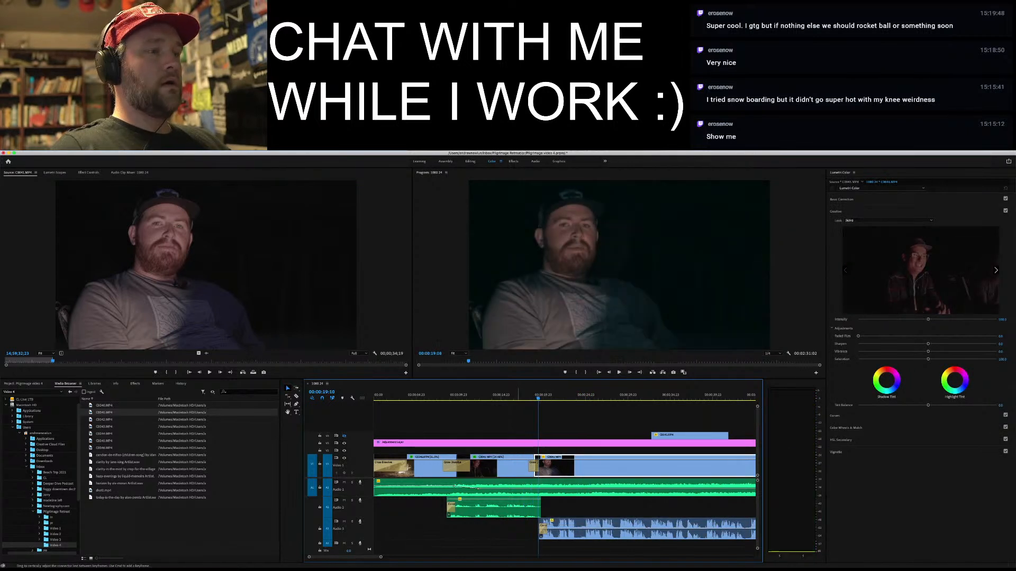
Open the audio channel settings of the voice clip preceding the speech
{"action": "right_click", "coordinate": [517, 507]}
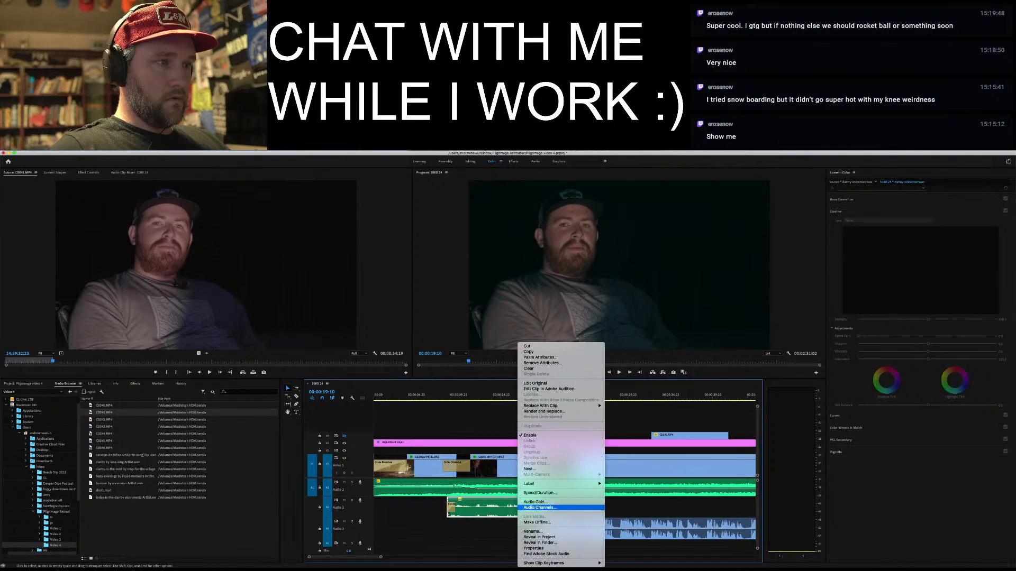
Raise the audio gain of the selected voice clip on Audio 2 and play back its last part to check the level
{"action": "left_click", "coordinate": [535, 502]}
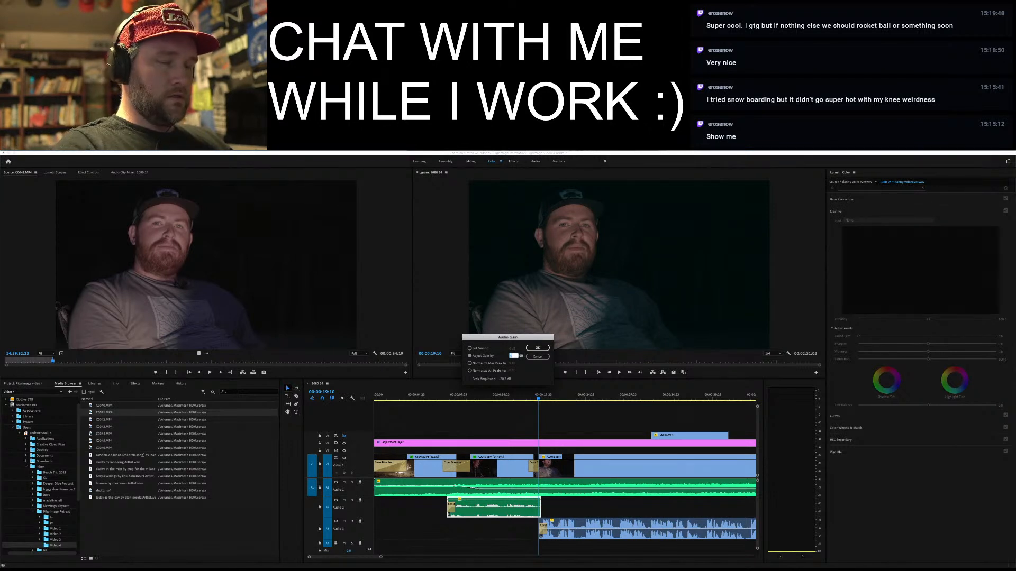
{"action": "key", "text": "Return"}
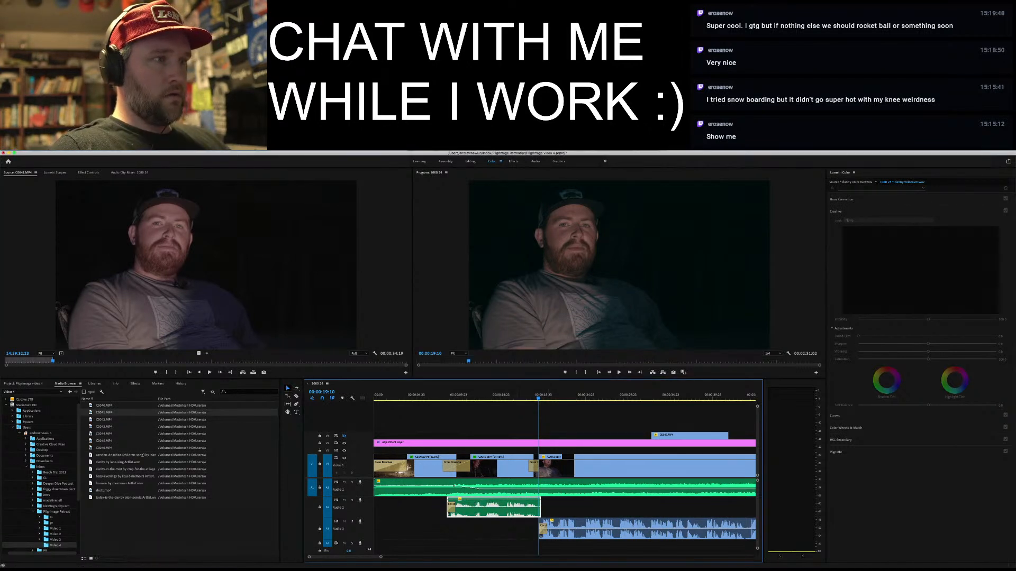
{"action": "left_click", "coordinate": [507, 395]}
{"action": "key", "text": "space"}
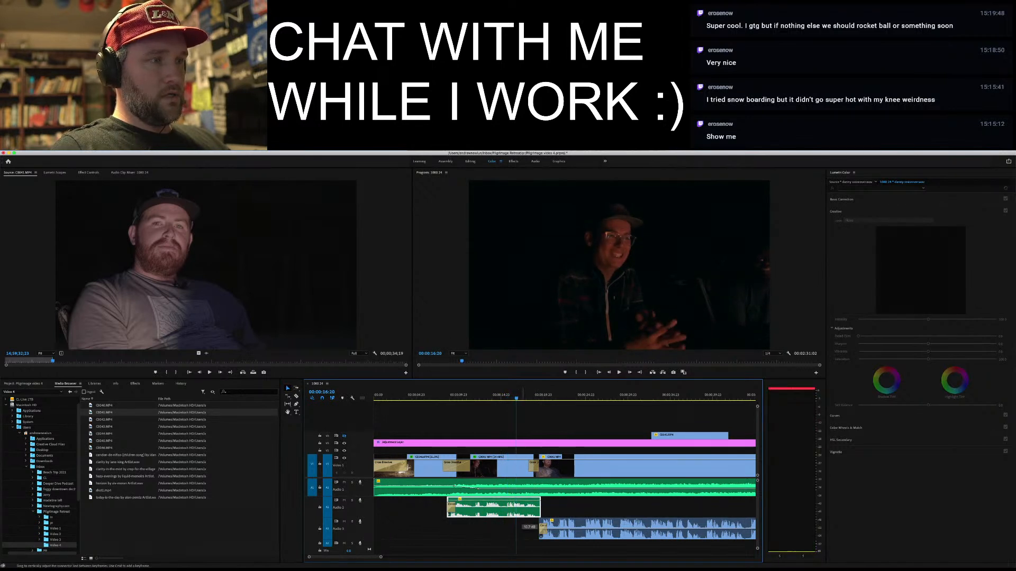
{"action": "key", "text": "space"}
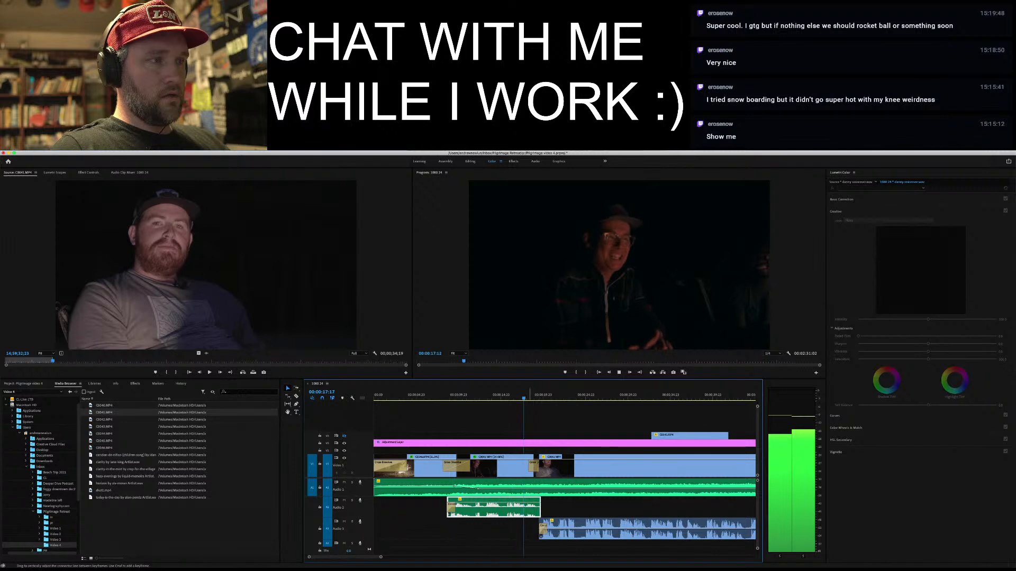
{"action": "key", "text": "space"}
{"action": "left_click", "coordinate": [493, 394]}
{"action": "key", "text": "space"}
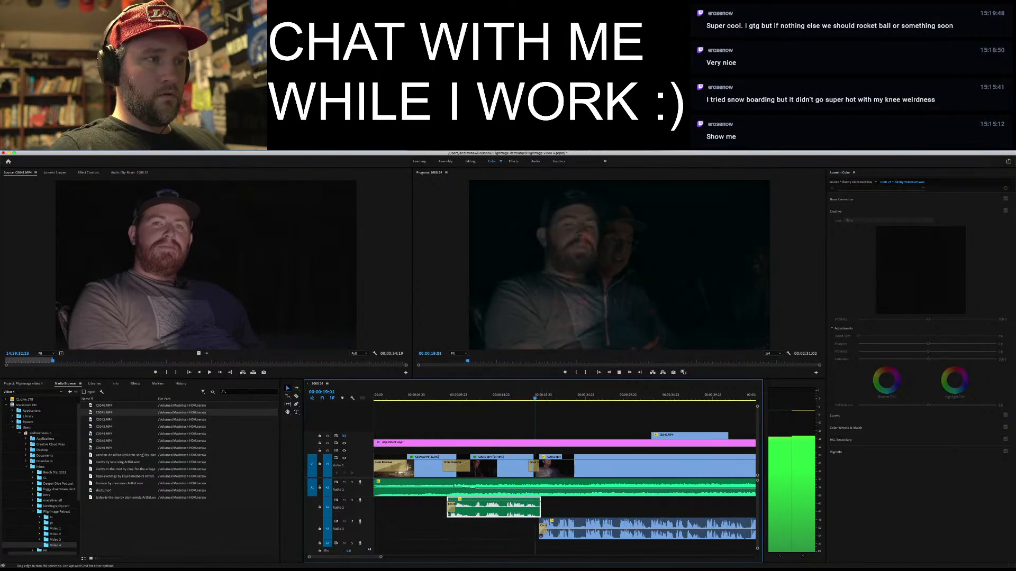
{"action": "key", "text": "space"}
Apply the default transition at the end of the Audio 2 clip and play back the cut into the facing-camera shot
{"action": "right_click", "coordinate": [541, 513]}
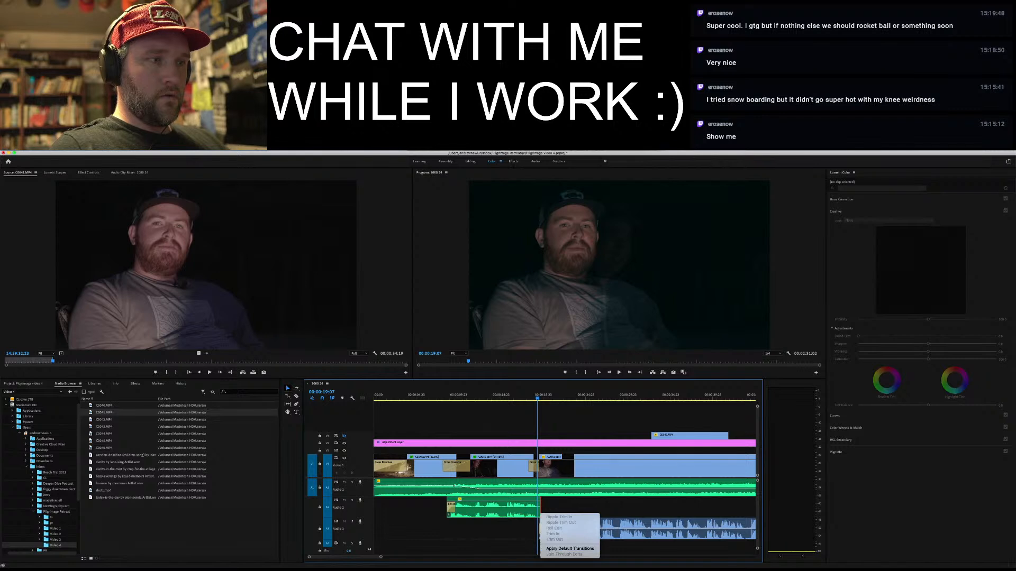
{"action": "left_click", "coordinate": [569, 549]}
{"action": "left_click", "coordinate": [530, 398]}
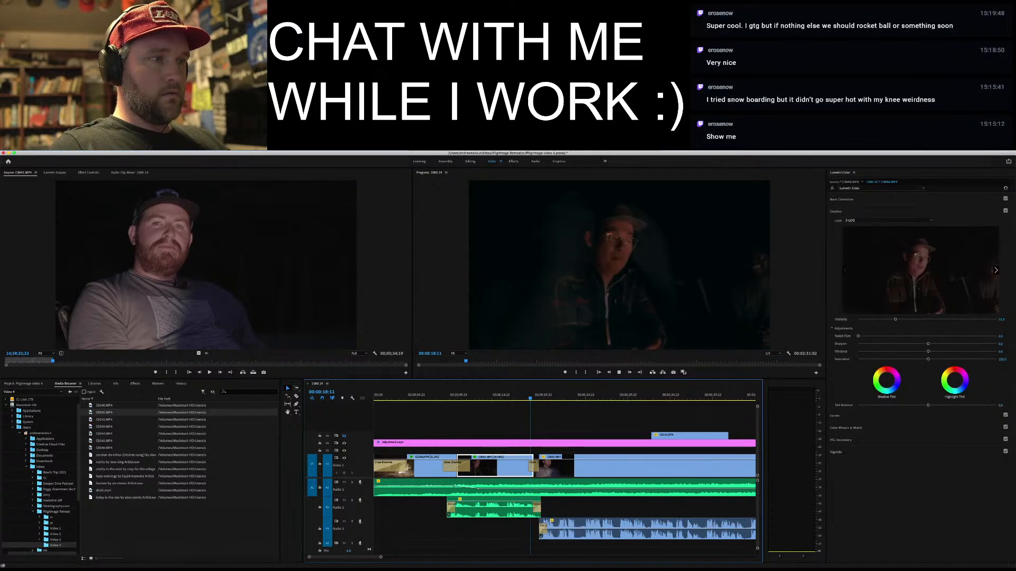
{"action": "key", "text": "space"}
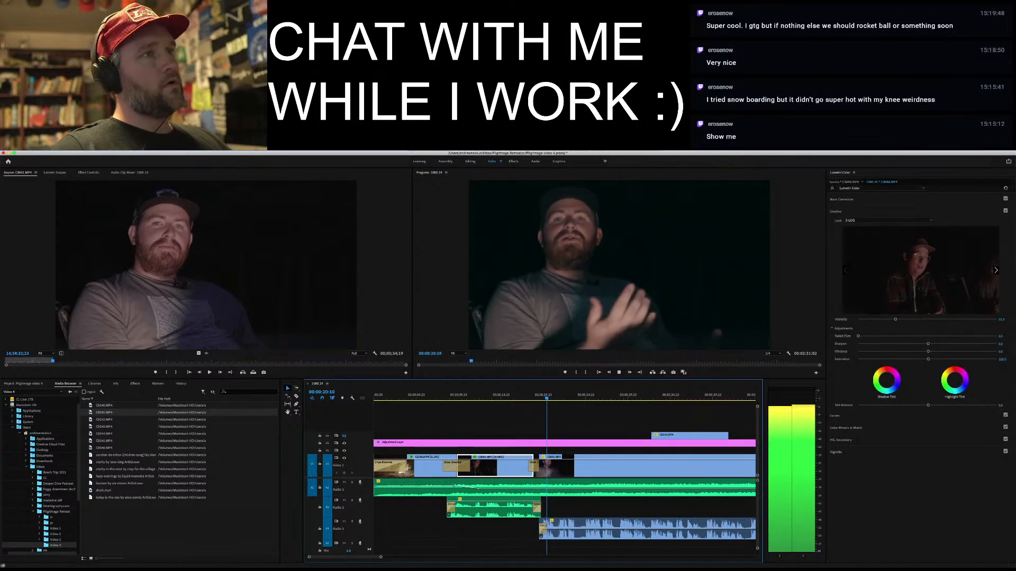
{"action": "key", "text": "space"}
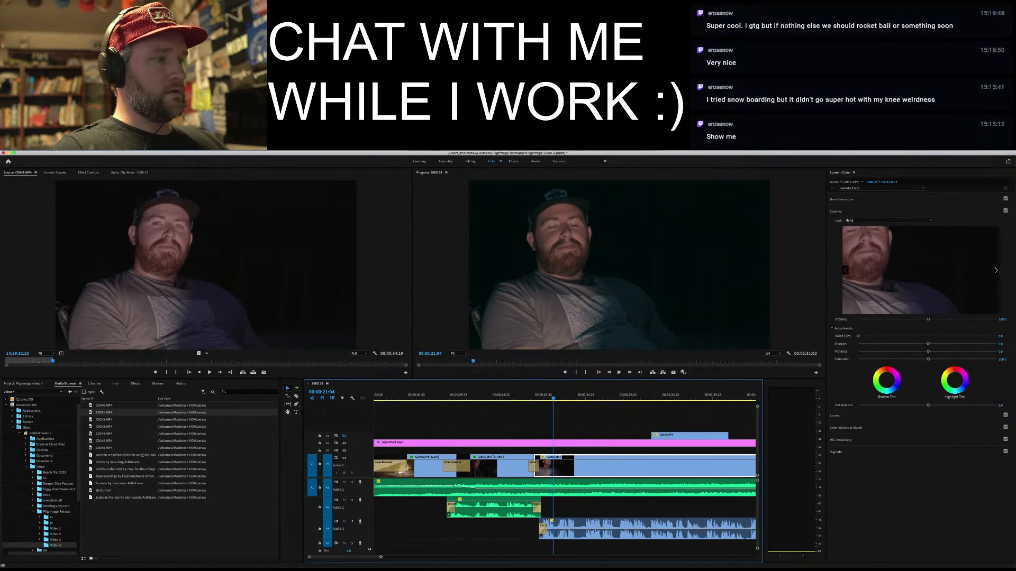
{"action": "key", "text": "minus"}
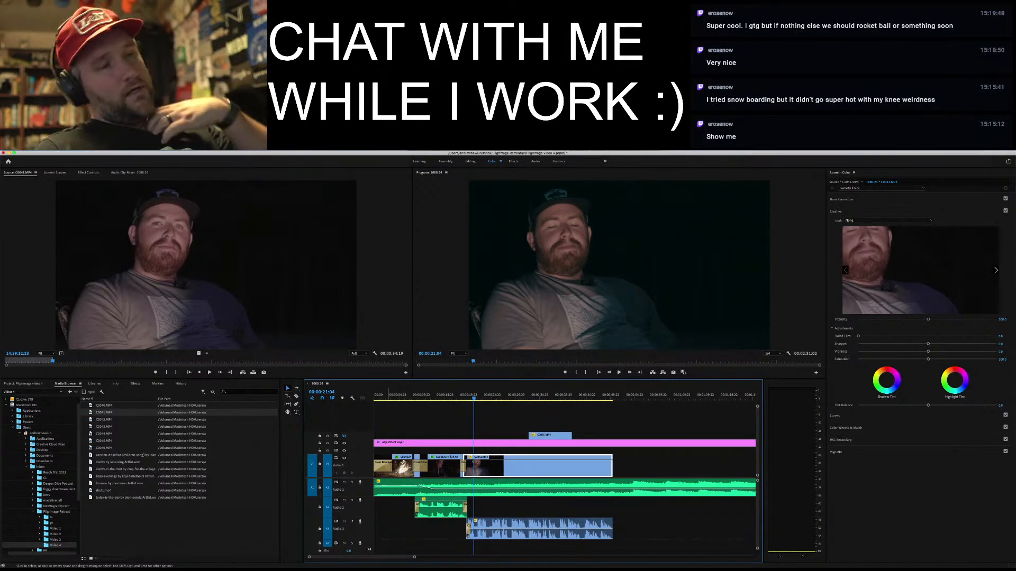
{"action": "mouse_move", "coordinate": [334, 550]}
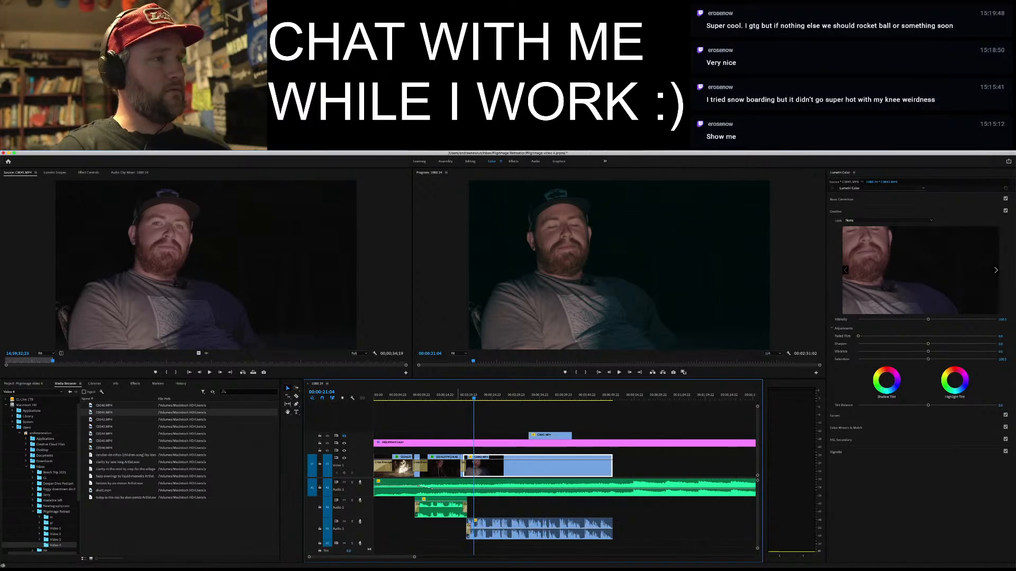
{"action": "left_click", "coordinate": [461, 393]}
{"action": "key", "text": "space"}
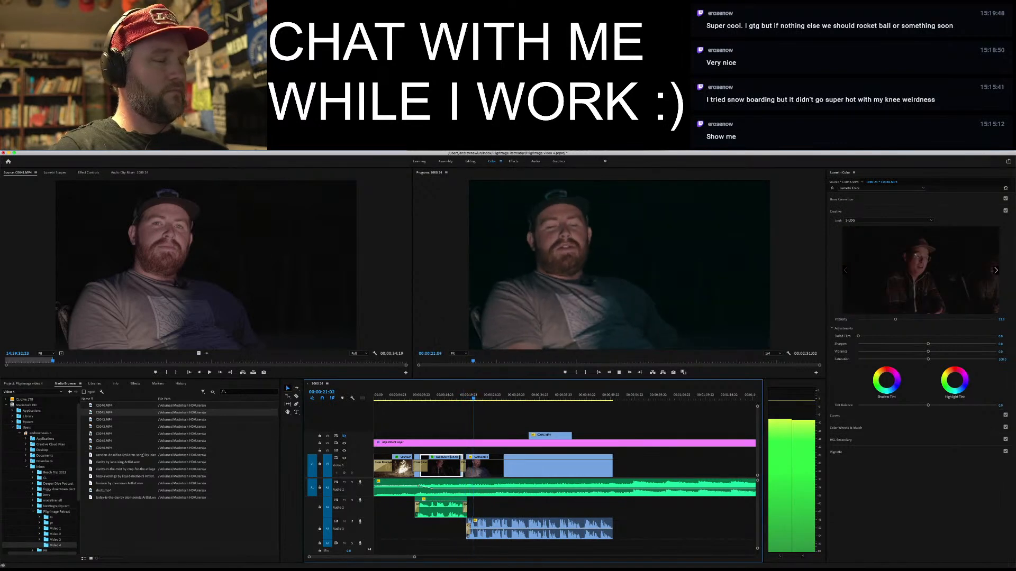
{"action": "key", "text": "space"}
Switch to Google Chrome, open motionarray.com in a new tab and sign in with the saved account details
{"action": "mouse_move", "coordinate": [451, 570]}
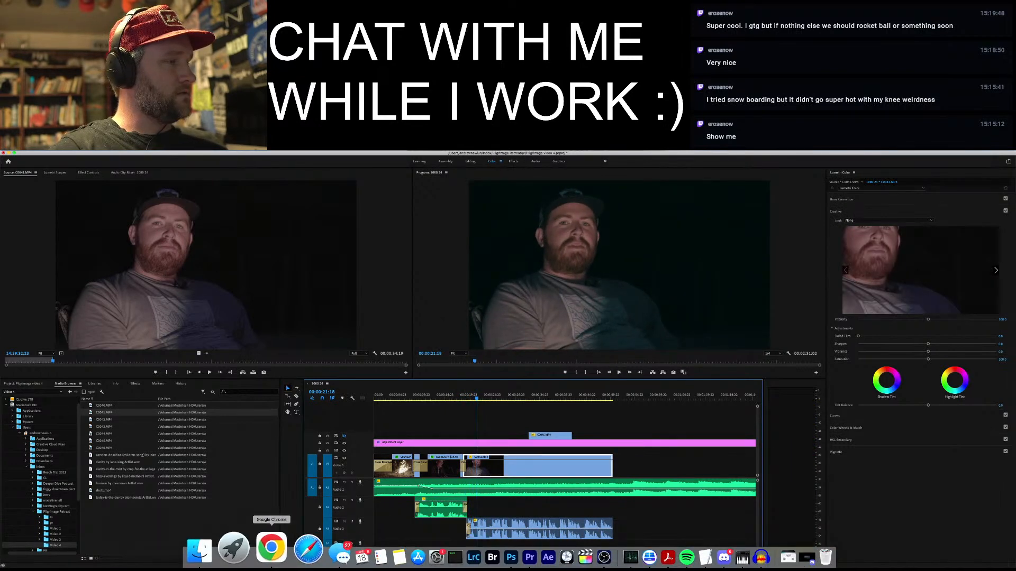
{"action": "left_click", "coordinate": [265, 550]}
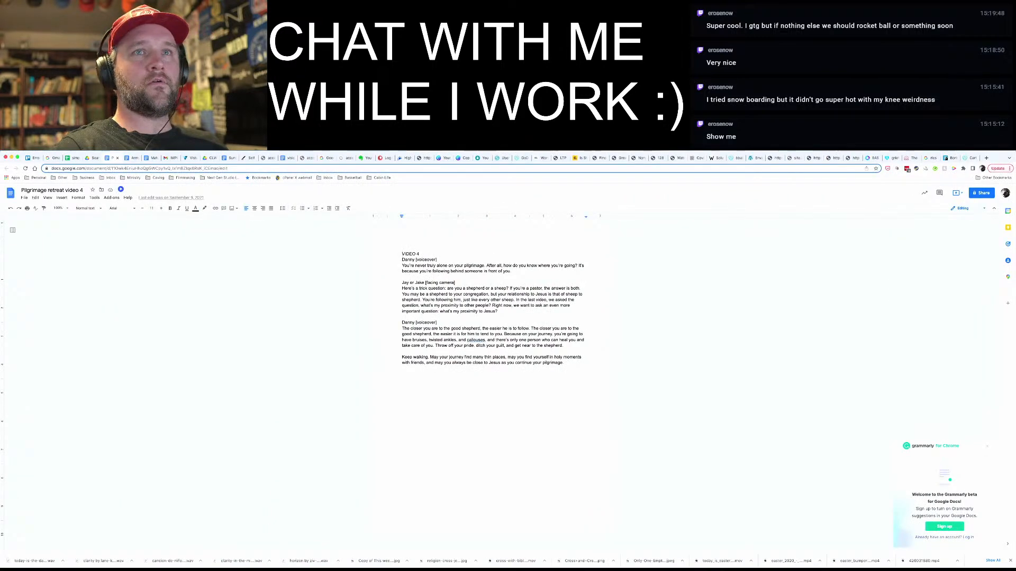
{"action": "key", "text": "super+t"}
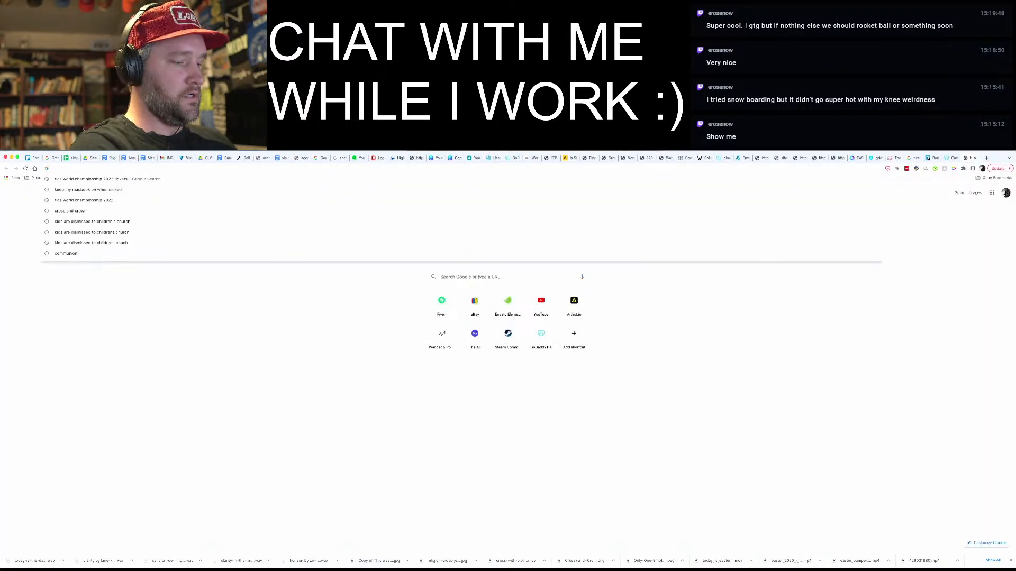
{"action": "type", "text": "motionarray.com"}
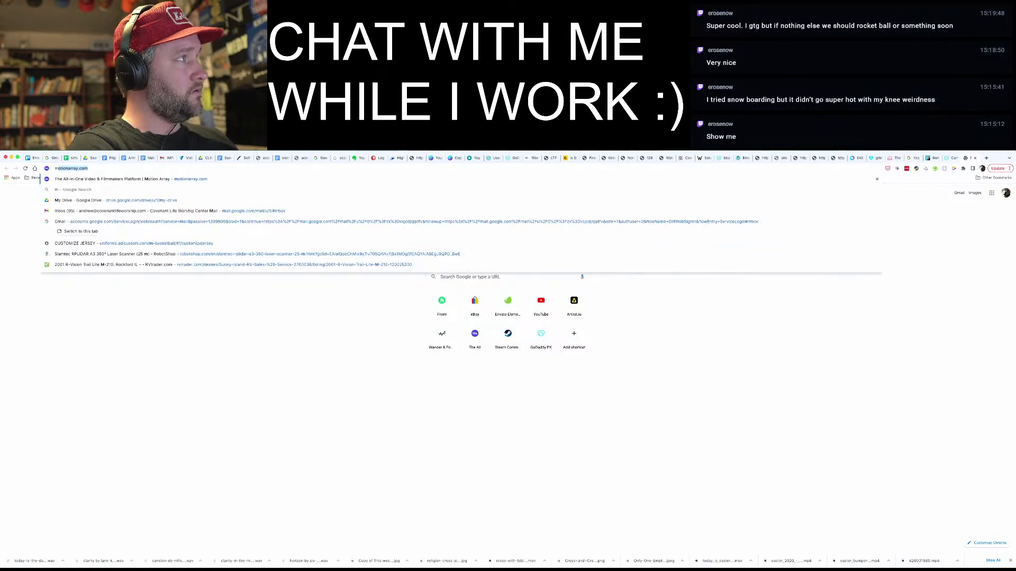
{"action": "key", "text": "Return"}
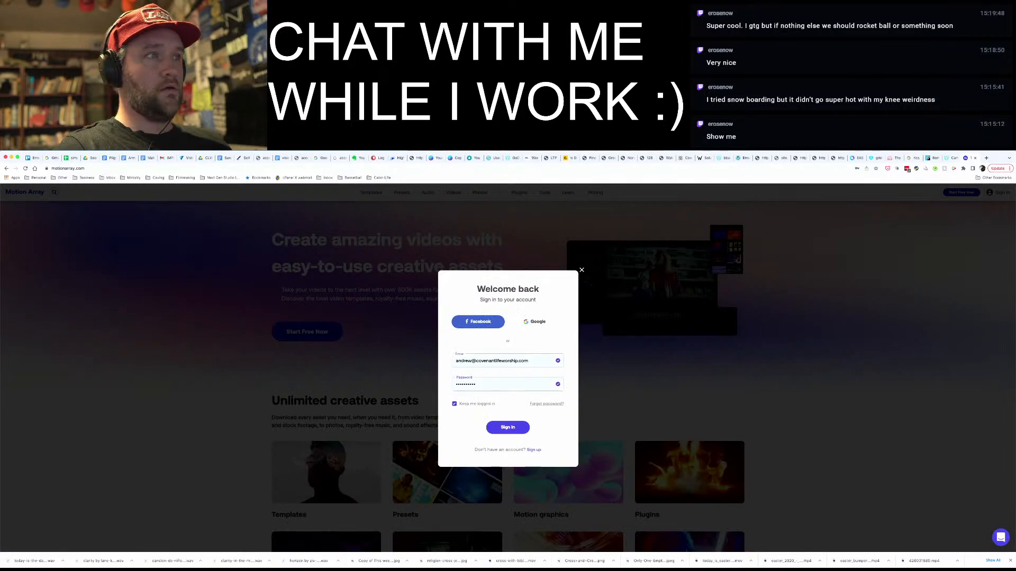
{"action": "left_click", "coordinate": [507, 427]}
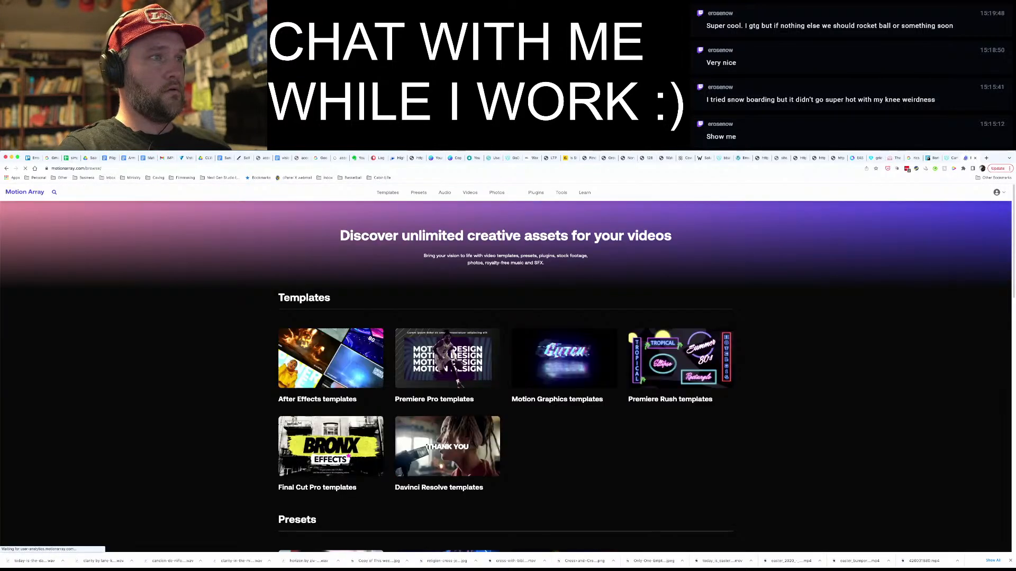
Search the royalty-free music for "night woods" and preview the two Night In The Woods tracks
{"action": "left_click", "coordinate": [480, 208]}
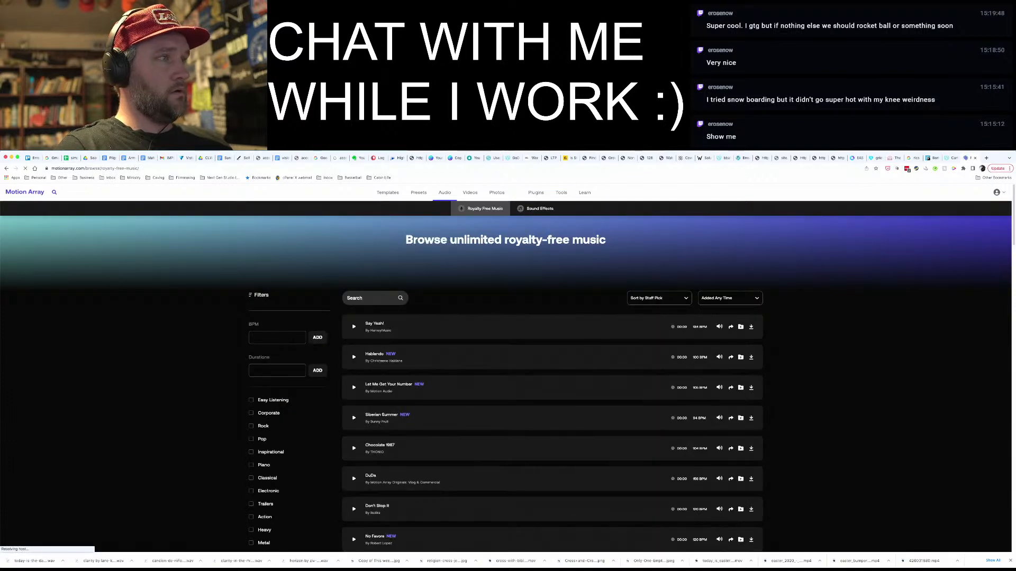
{"action": "type", "text": "night"}
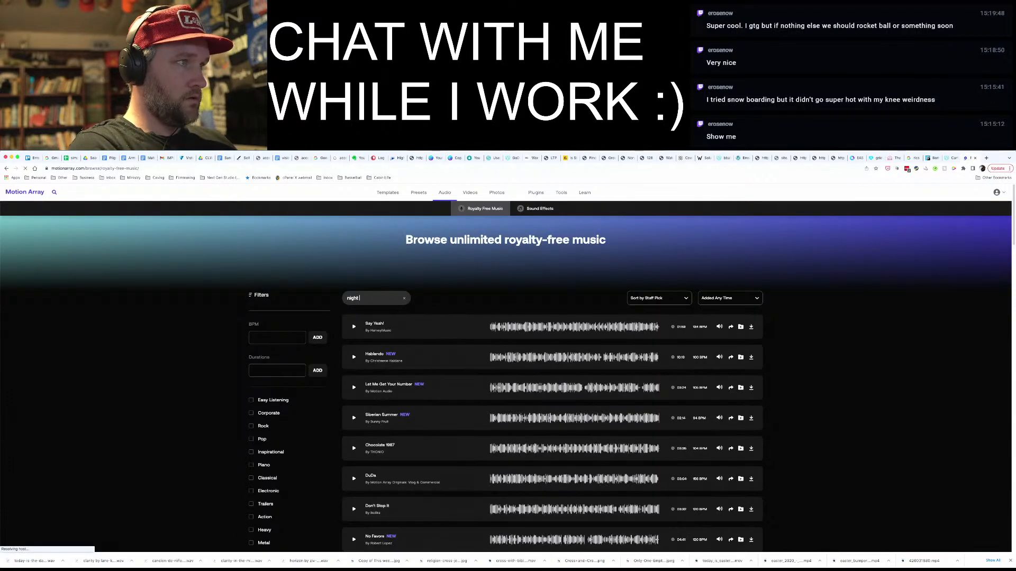
{"action": "type", "text": " woods"}
{"action": "key", "text": "Return"}
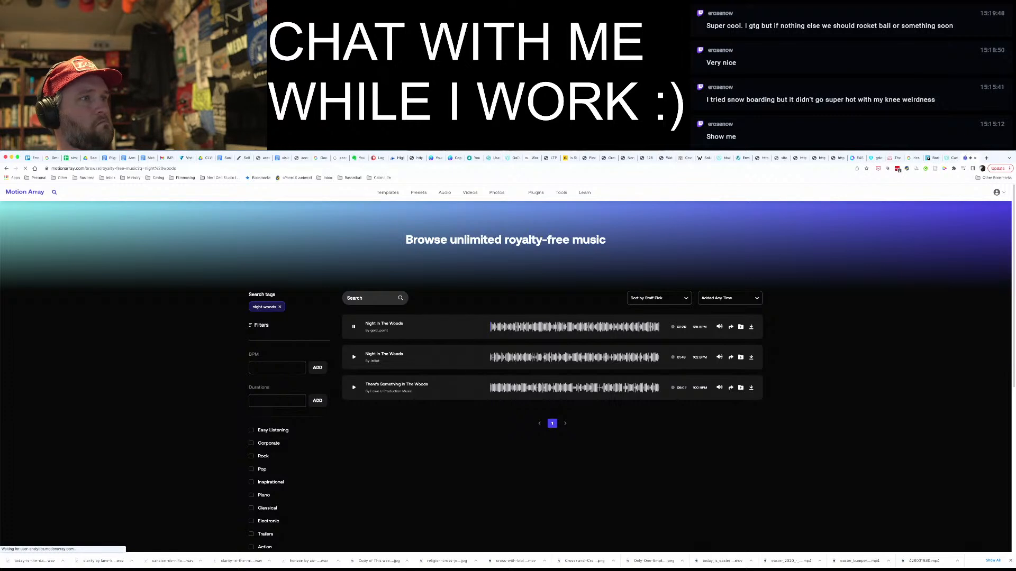
{"action": "key", "text": "space"}
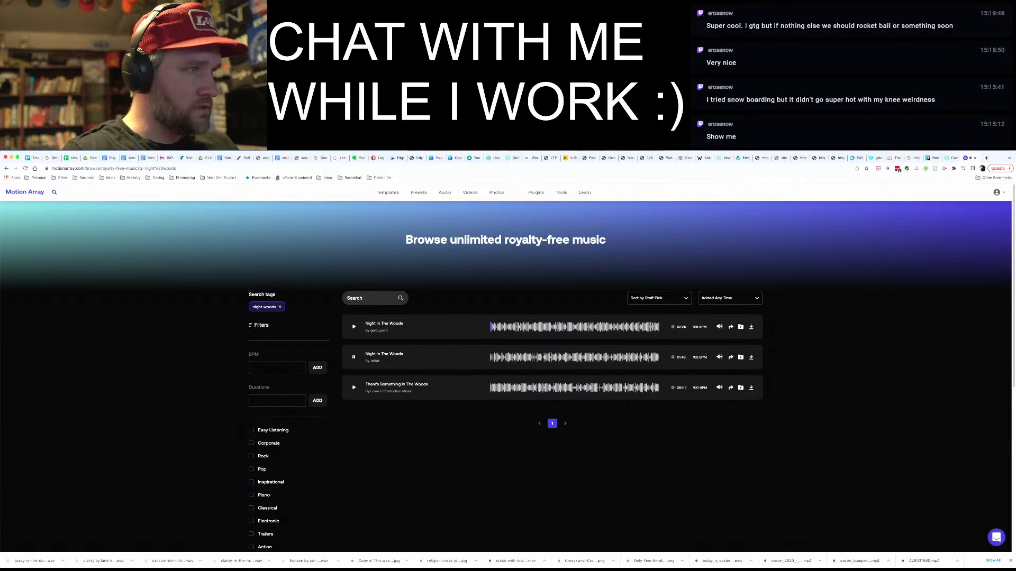
{"action": "key", "text": "space"}
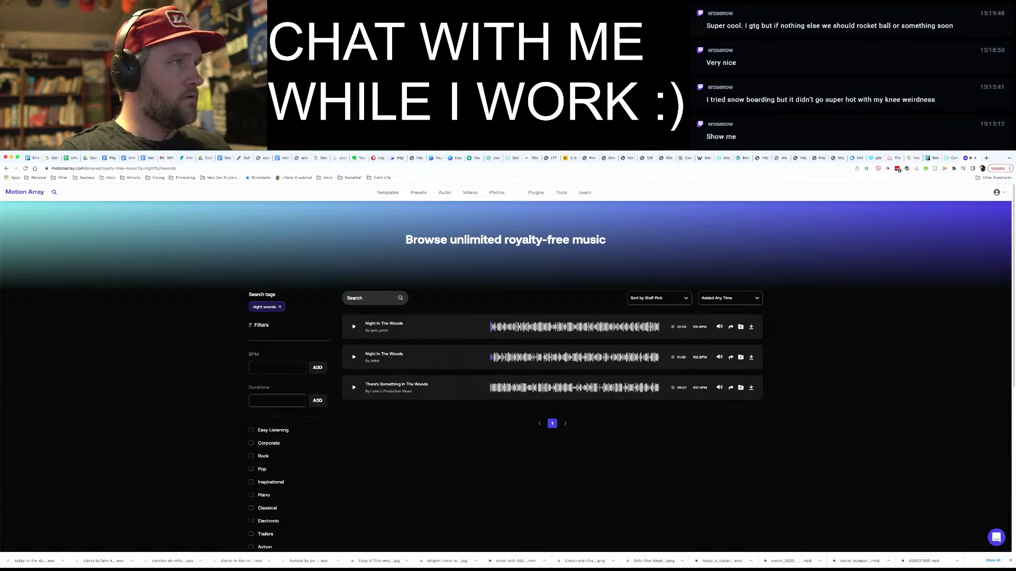
Search the sound effects for "night woods" and download the Calm Fire effect
{"action": "mouse_move", "coordinate": [470, 193]}
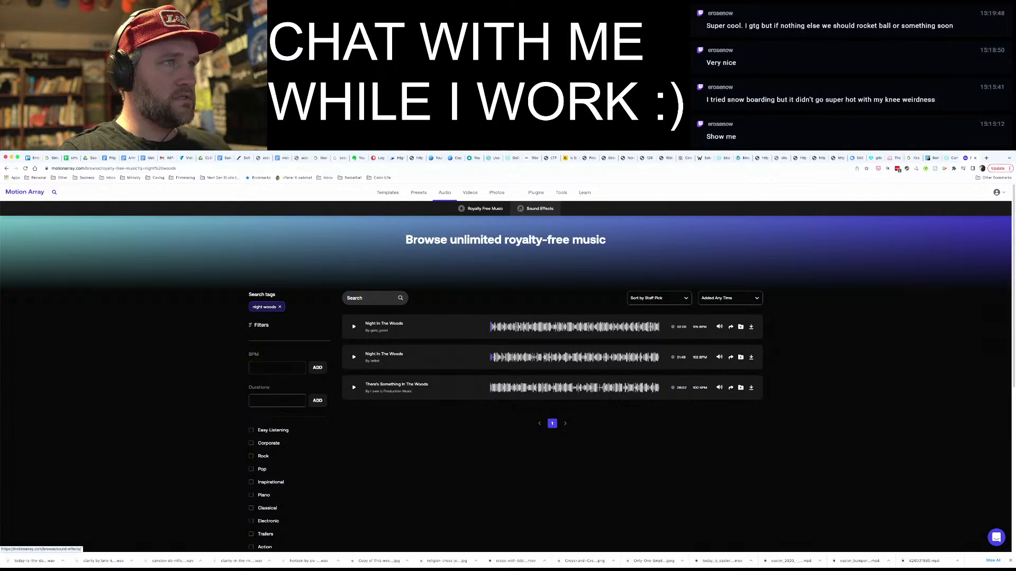
{"action": "left_click", "coordinate": [535, 208]}
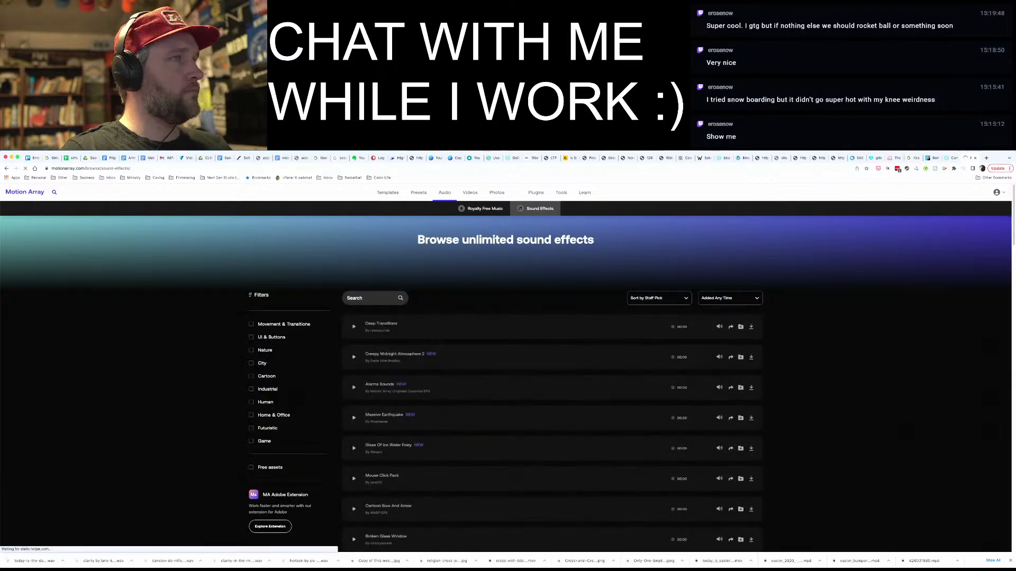
{"action": "type", "text": "nigh"}
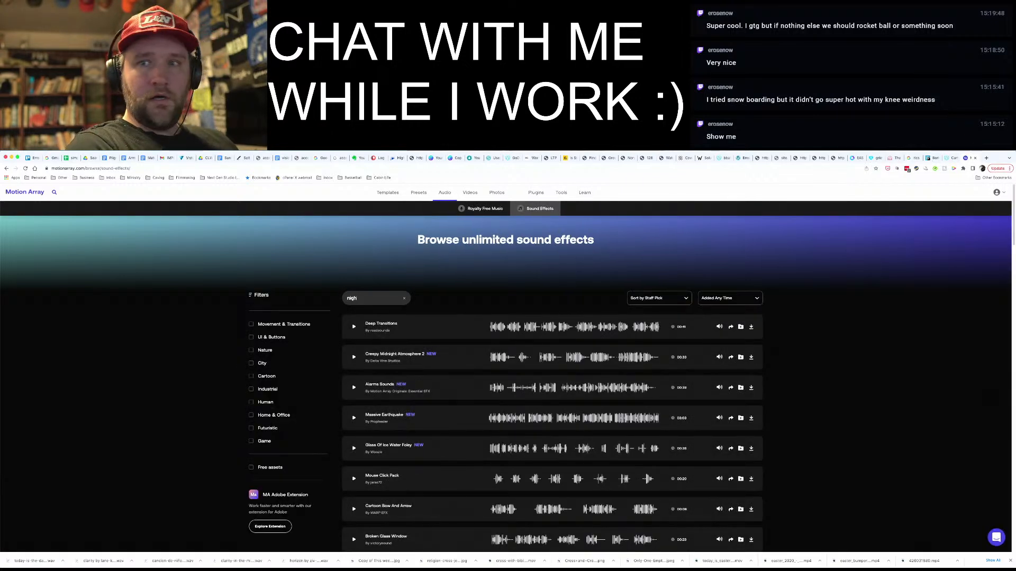
{"action": "type", "text": "t woods"}
{"action": "key", "text": "Return"}
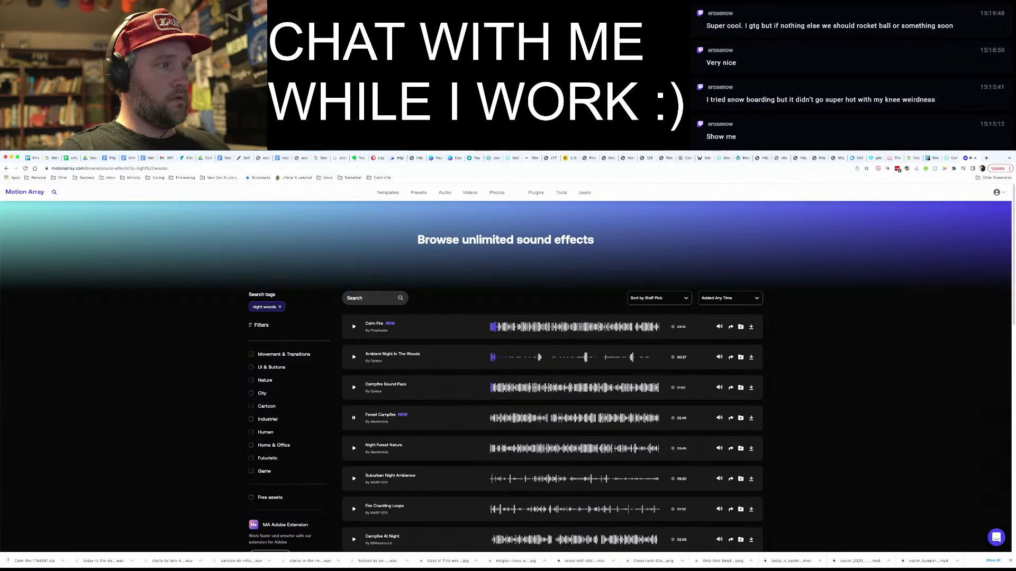
Preview more night sound effects, including Crickets And Cicadas, and download Insects Night Forest and Forest Insects
{"action": "scroll", "coordinate": [505, 375], "scroll_direction": "down", "scroll_amount": 3}
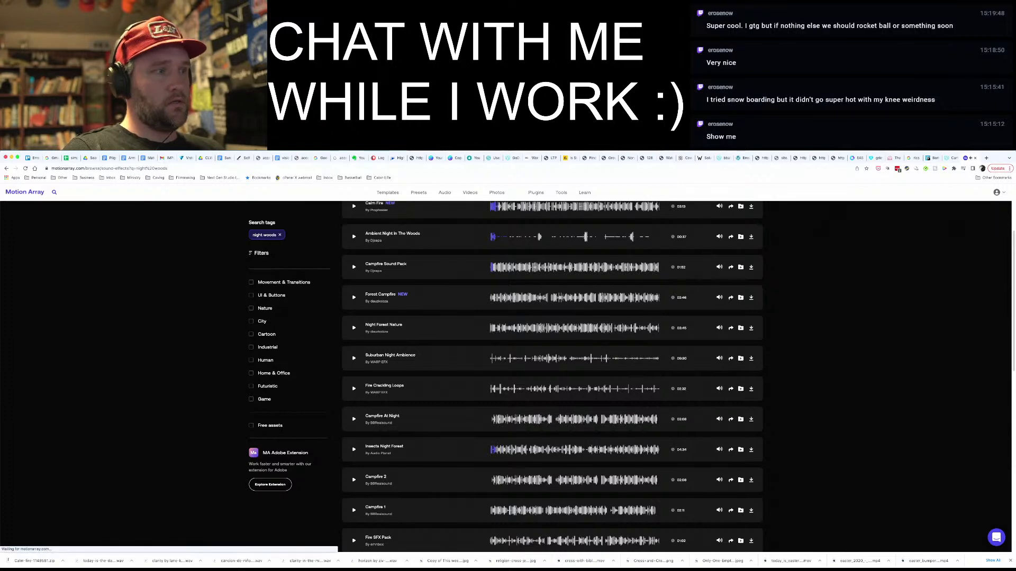
{"action": "scroll", "coordinate": [551, 376], "scroll_direction": "down", "scroll_amount": 2}
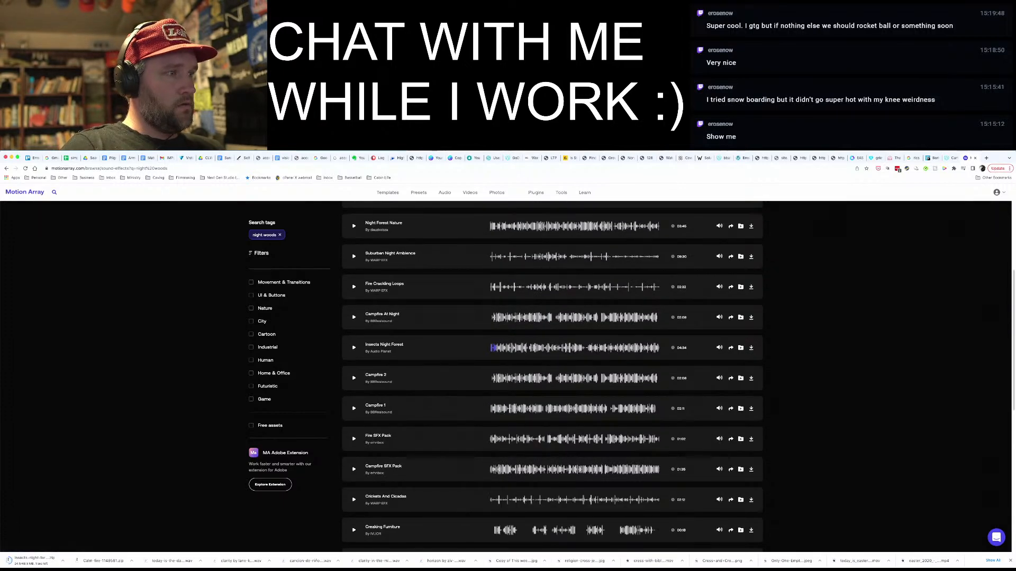
{"action": "left_click", "coordinate": [353, 500]}
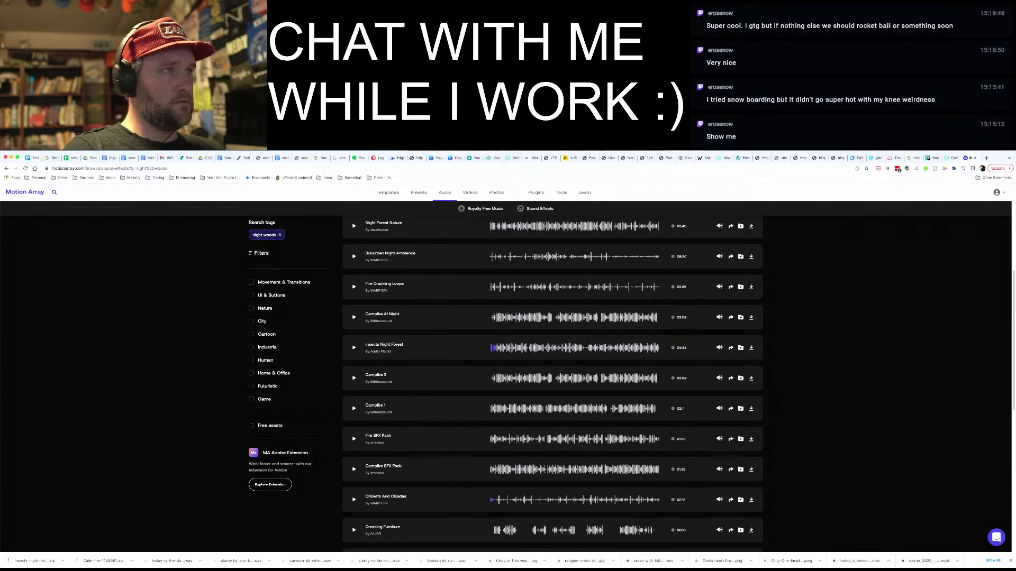
{"action": "scroll", "coordinate": [552, 376], "scroll_direction": "down", "scroll_amount": 4}
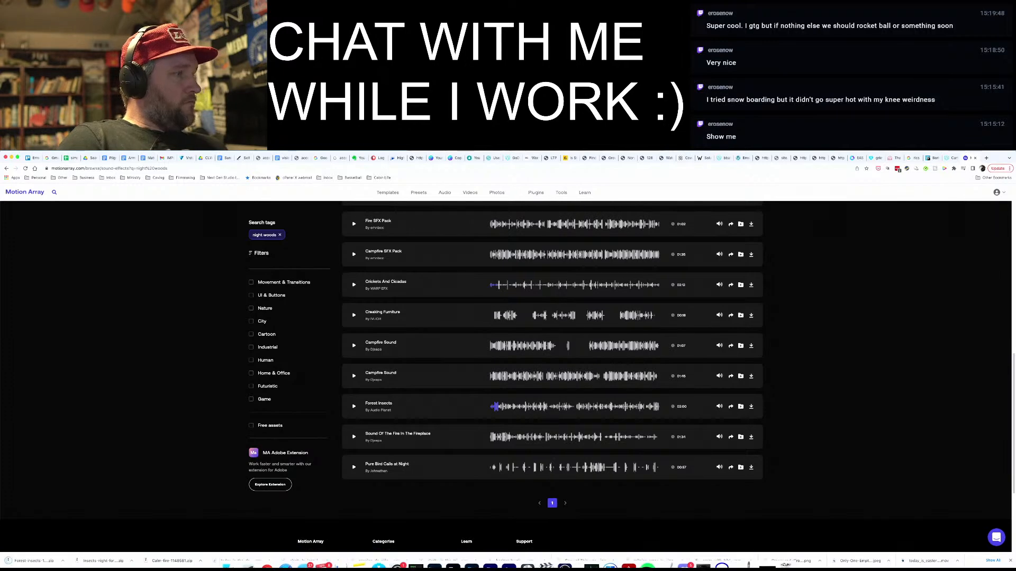
Switch to Finder, extract the downloaded forest-insects archive and move the extracted folder into the Video 4 project folder
{"action": "left_click", "coordinate": [220, 555]}
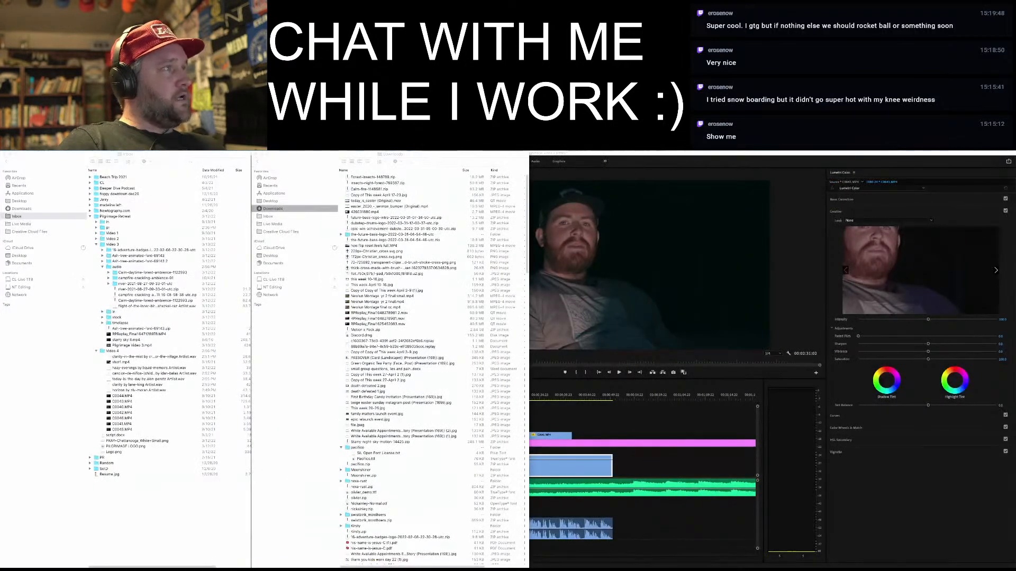
{"action": "double_click", "coordinate": [372, 176]}
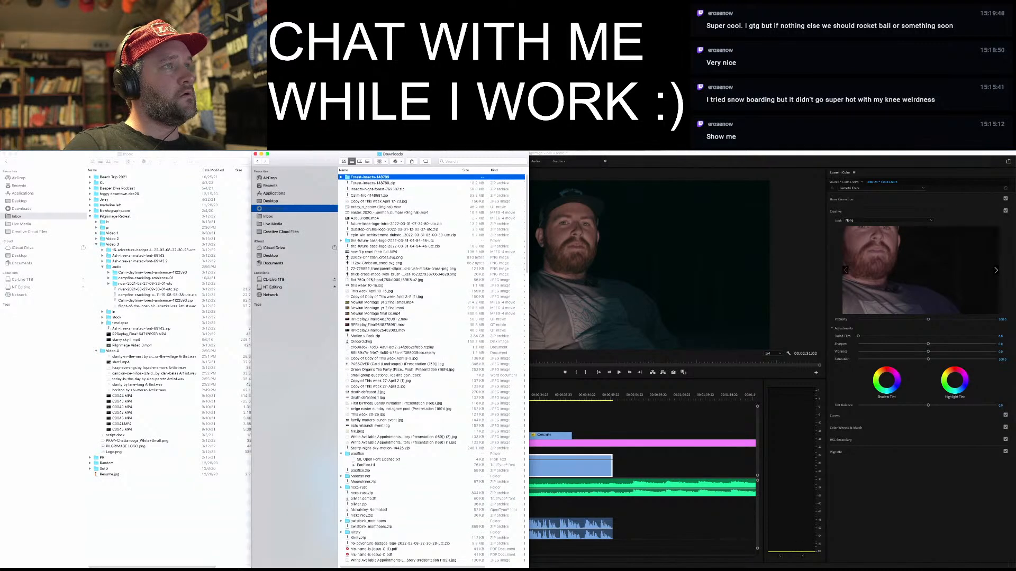
{"action": "left_click_drag", "start_coordinate": [204, 270], "coordinate": [126, 351]}
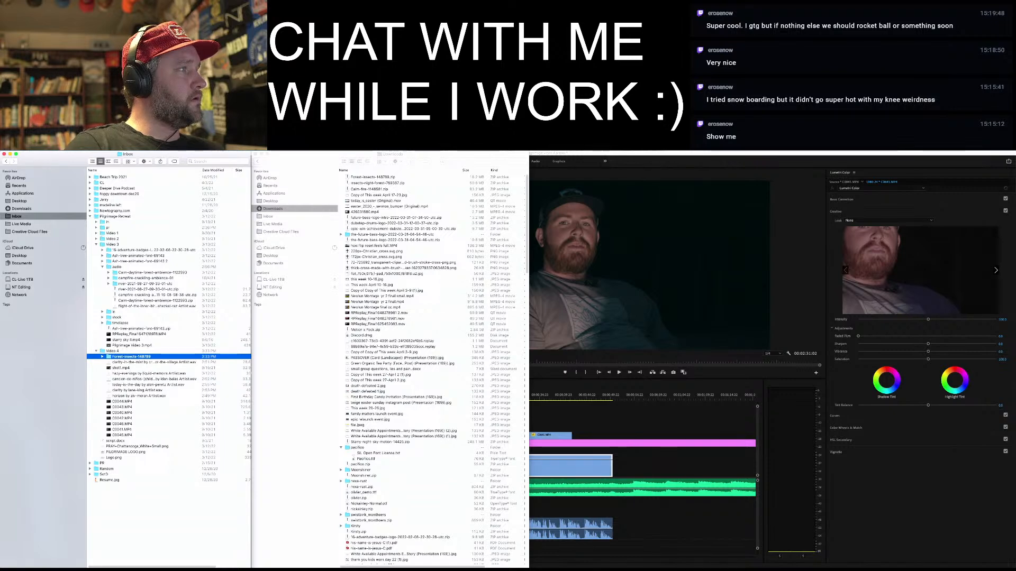
Switch to Premiere Pro and open the campfire-crackling-ambience-01 WAV from the Video 3 audio folder as the source clip
{"action": "left_click", "coordinate": [146, 278]}
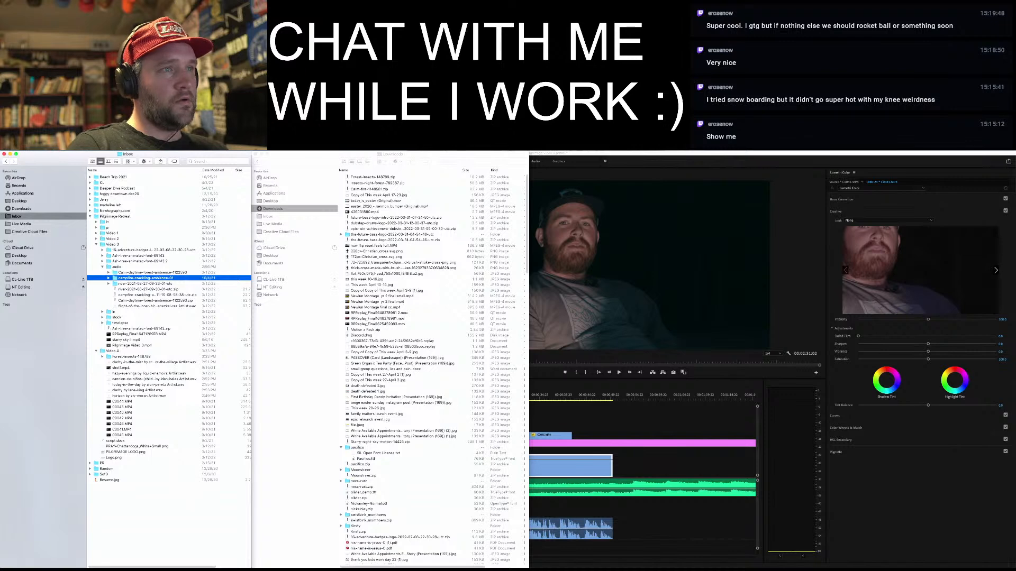
{"action": "key", "text": "super+Tab"}
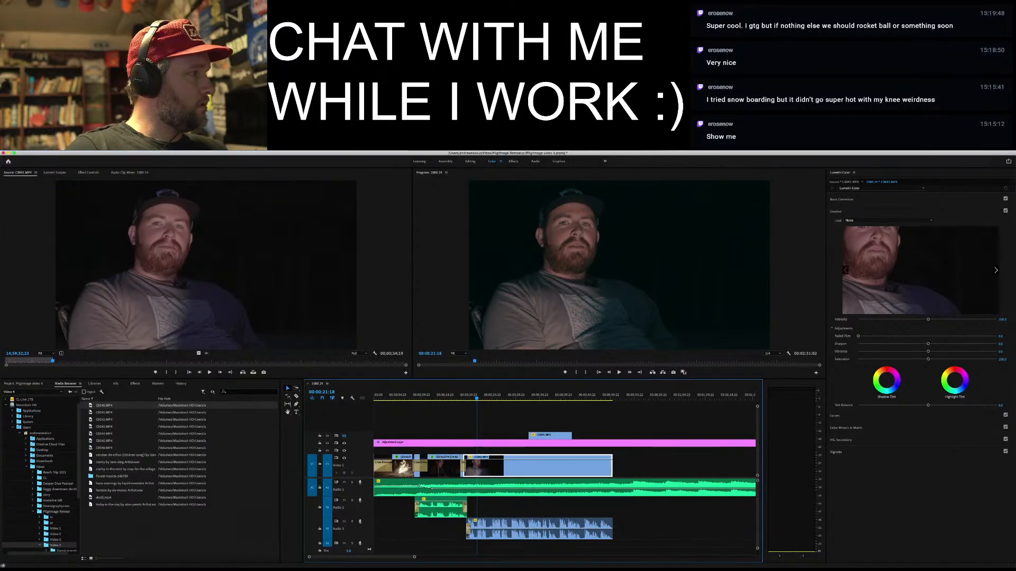
{"action": "left_click", "coordinate": [39, 540]}
{"action": "scroll", "coordinate": [39, 476], "scroll_direction": "down", "scroll_amount": 3}
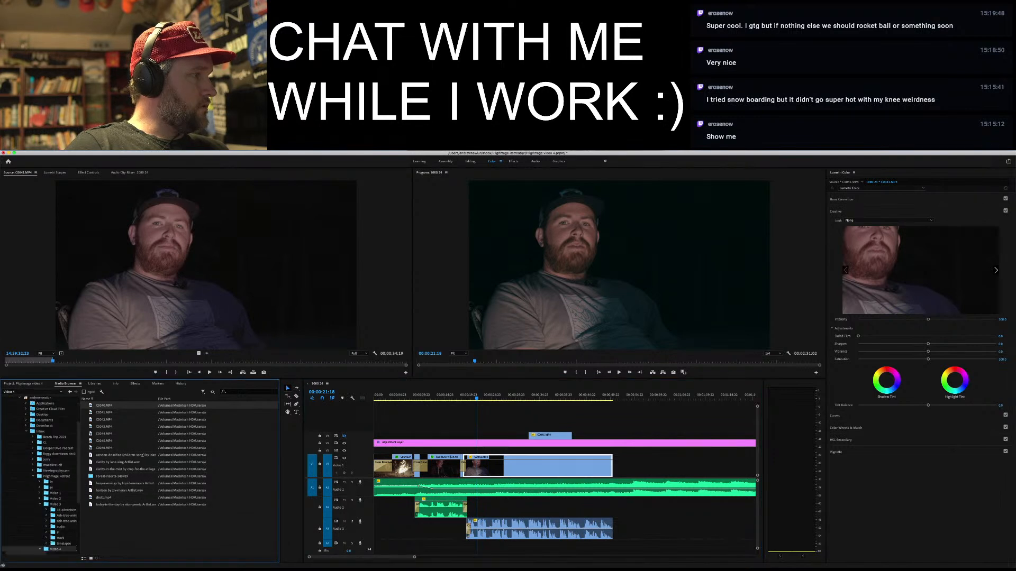
{"action": "left_click", "coordinate": [60, 515]}
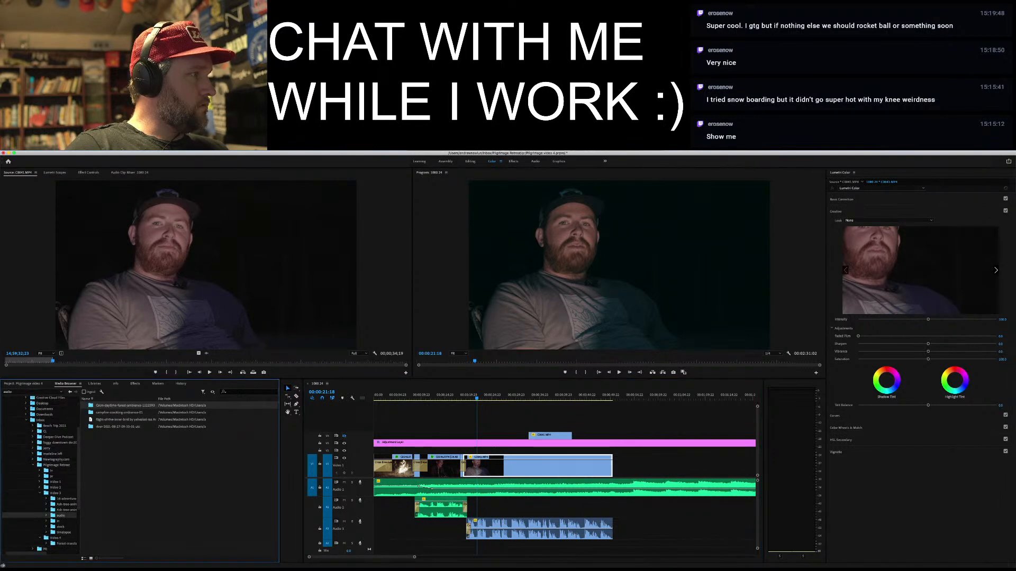
{"action": "double_click", "coordinate": [119, 412]}
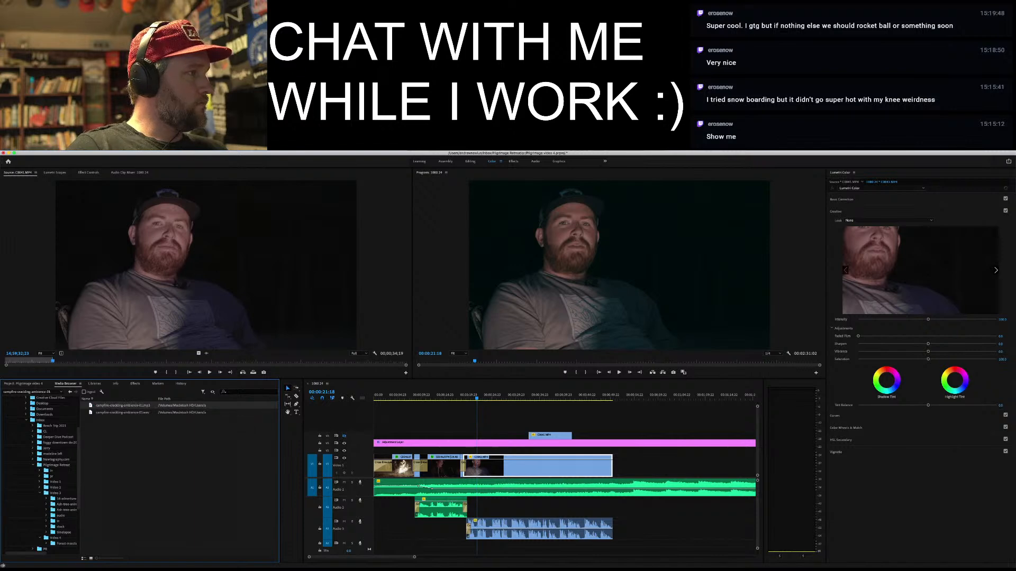
{"action": "double_click", "coordinate": [119, 412]}
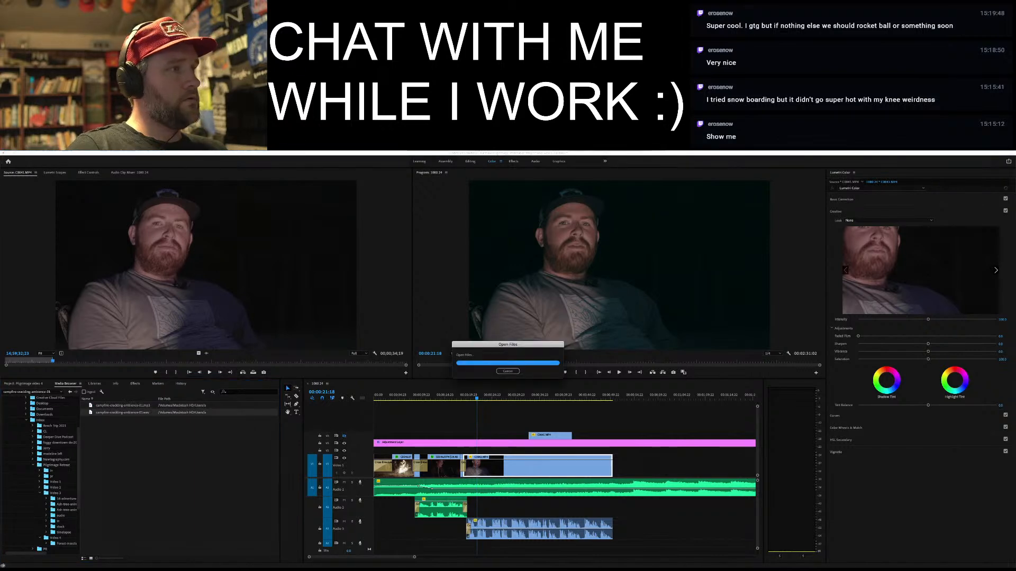
Add the campfire-crackling-ambience-01 audio at the start of the sequence on a new audio track below the interview voice
{"action": "key", "text": "space"}
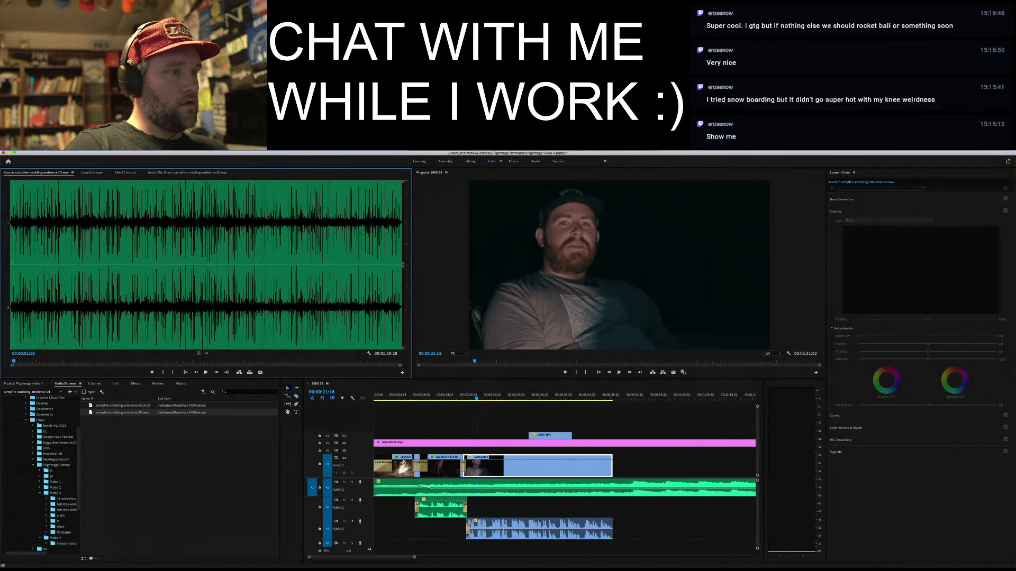
{"action": "scroll", "coordinate": [564, 509], "scroll_direction": "down", "scroll_amount": 1}
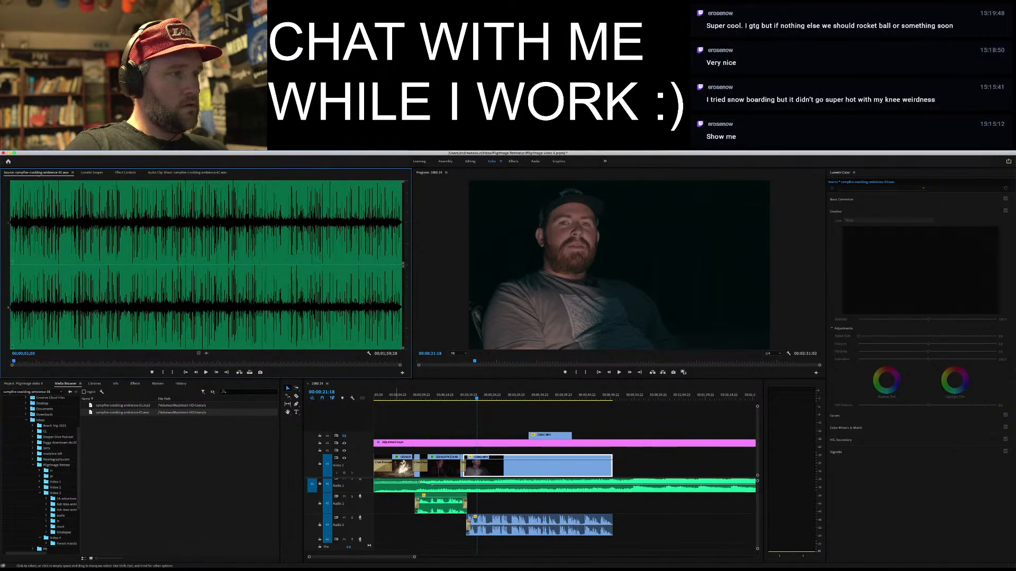
{"action": "mouse_move", "coordinate": [206, 353]}
{"action": "left_mouse_down"}
{"action": "mouse_move", "coordinate": [406, 540]}
{"action": "mouse_move", "coordinate": [375, 539]}
{"action": "left_mouse_up"}
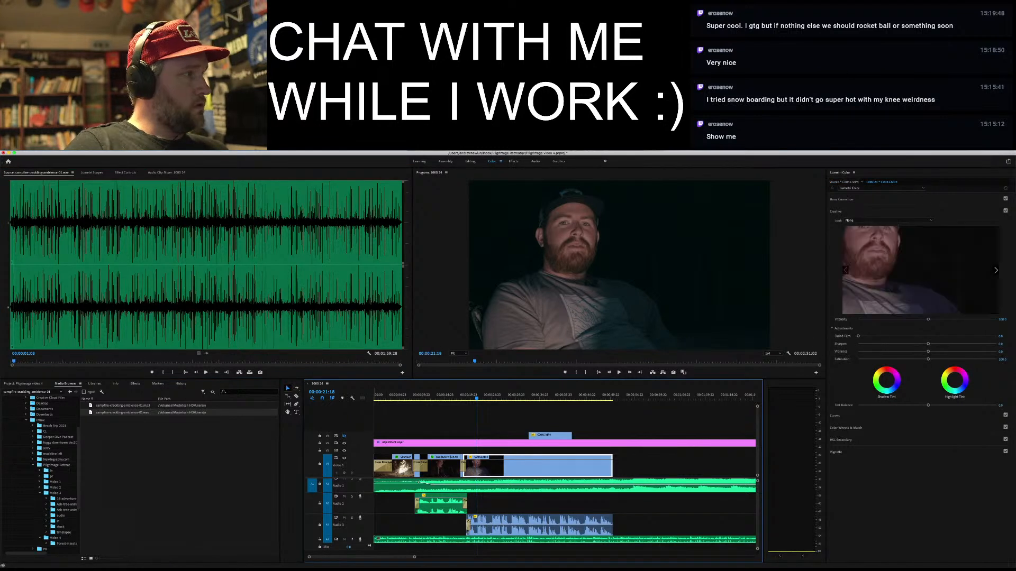
Browse to the forest-insects folder inside Video 4 and preview its two Forest_Insects_Loop files
{"action": "left_click", "coordinate": [55, 537]}
{"action": "left_click", "coordinate": [66, 543]}
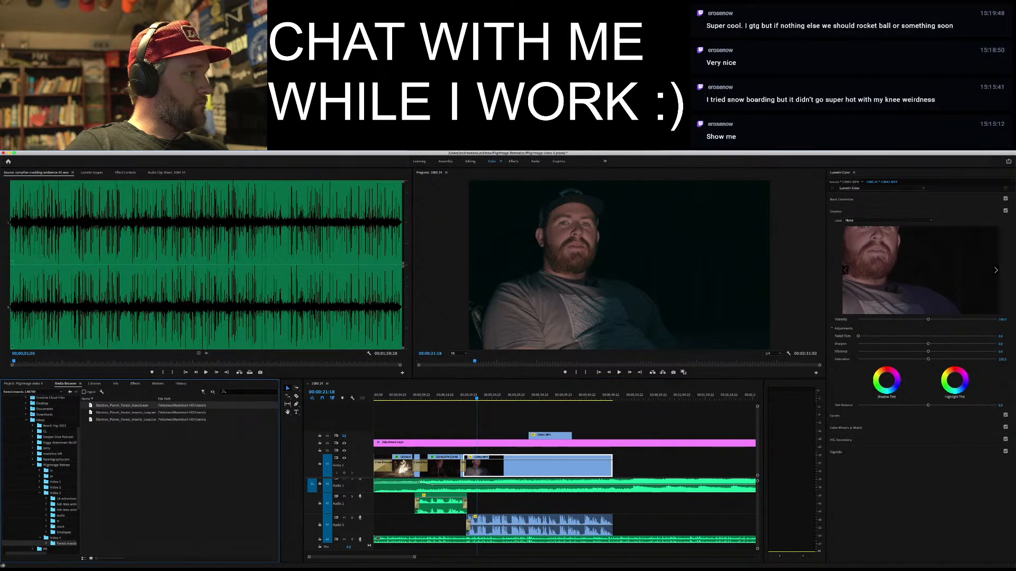
{"action": "left_click", "coordinate": [122, 413]}
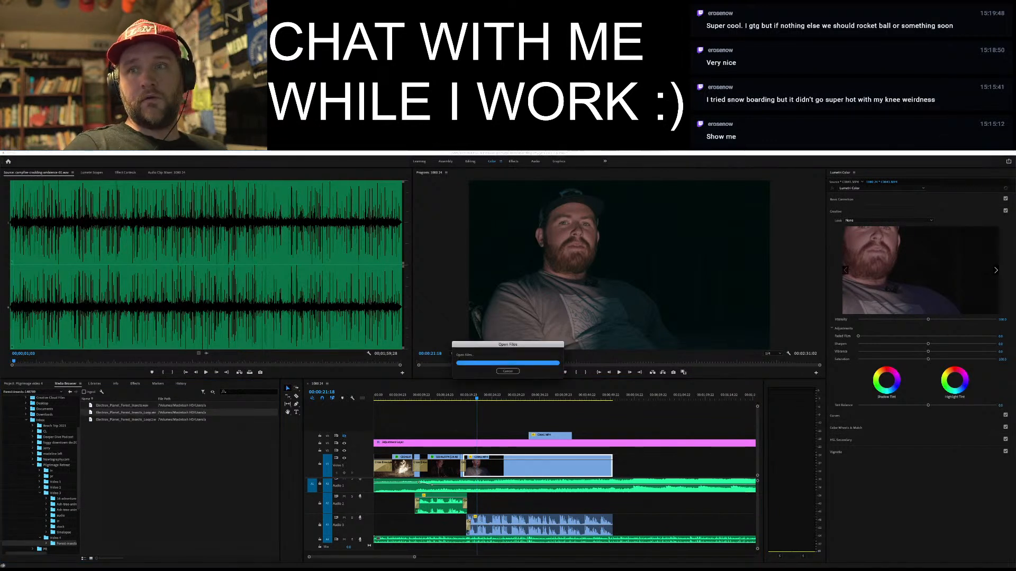
{"action": "key", "text": "space"}
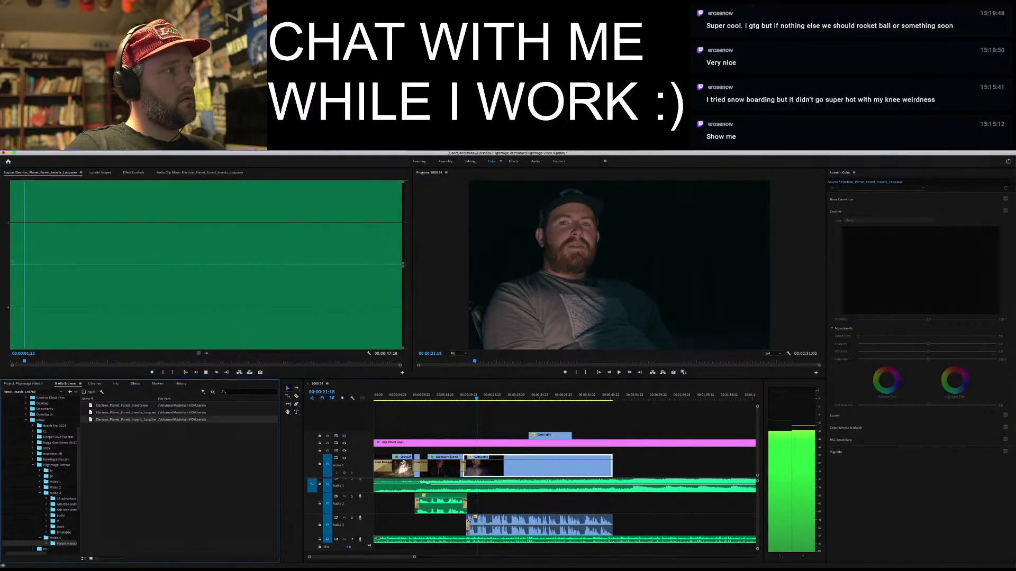
{"action": "double_click", "coordinate": [122, 420]}
{"action": "key", "text": "space"}
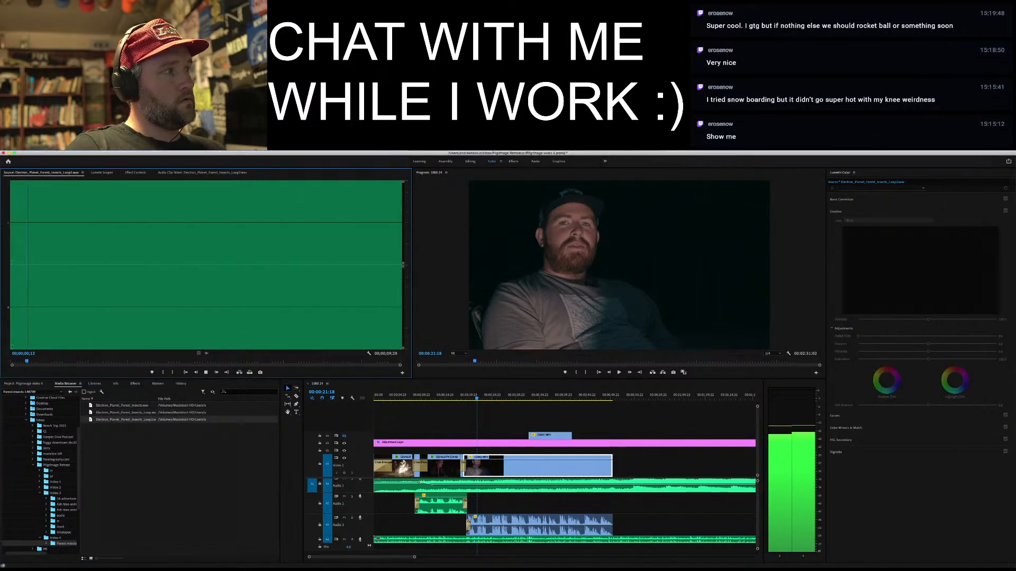
Add the 47-second Forest_Insects_Loop audio at the start of the sequence on a new track below the campfire ambience
{"action": "double_click", "coordinate": [121, 413]}
{"action": "left_click_drag", "start_coordinate": [121, 413], "coordinate": [376, 552]}
{"action": "scroll", "coordinate": [529, 518], "scroll_direction": "down", "scroll_amount": 1}
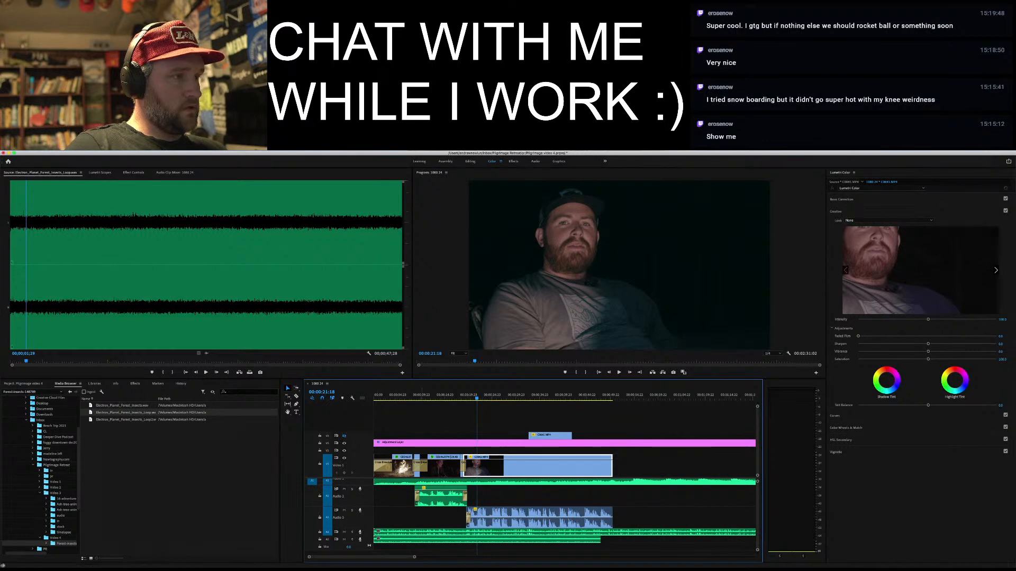
Play the start of the interview clip with the campfire and insect ambience at a closer timeline zoom
{"action": "key", "text": "="}
{"action": "mouse_move", "coordinate": [385, 557]}
{"action": "left_mouse_down"}
{"action": "mouse_move", "coordinate": [368, 557]}
{"action": "mouse_move", "coordinate": [382, 557]}
{"action": "left_mouse_up"}
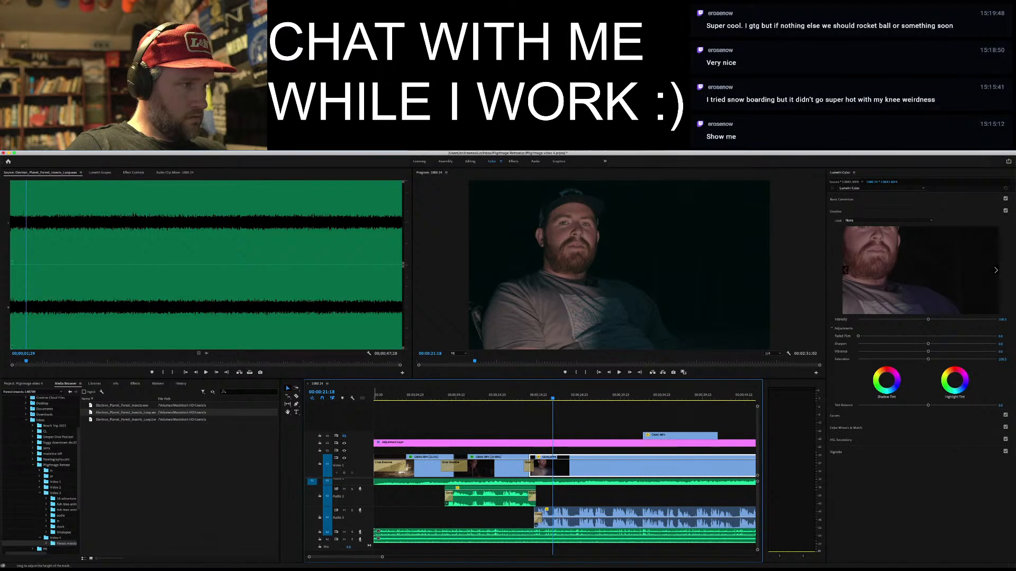
{"action": "scroll", "coordinate": [566, 514], "scroll_direction": "down", "scroll_amount": 1}
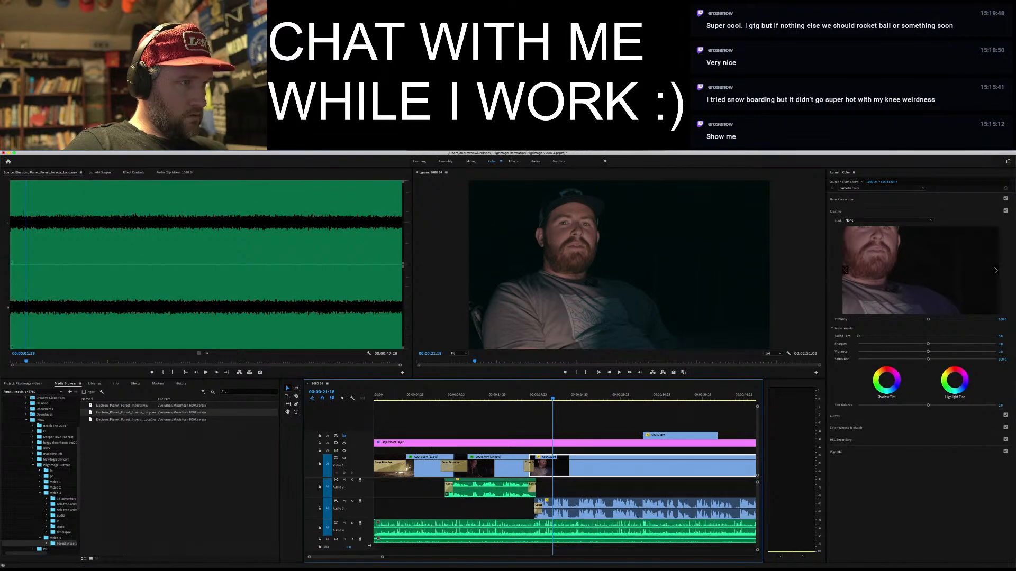
{"action": "key", "text": "space"}
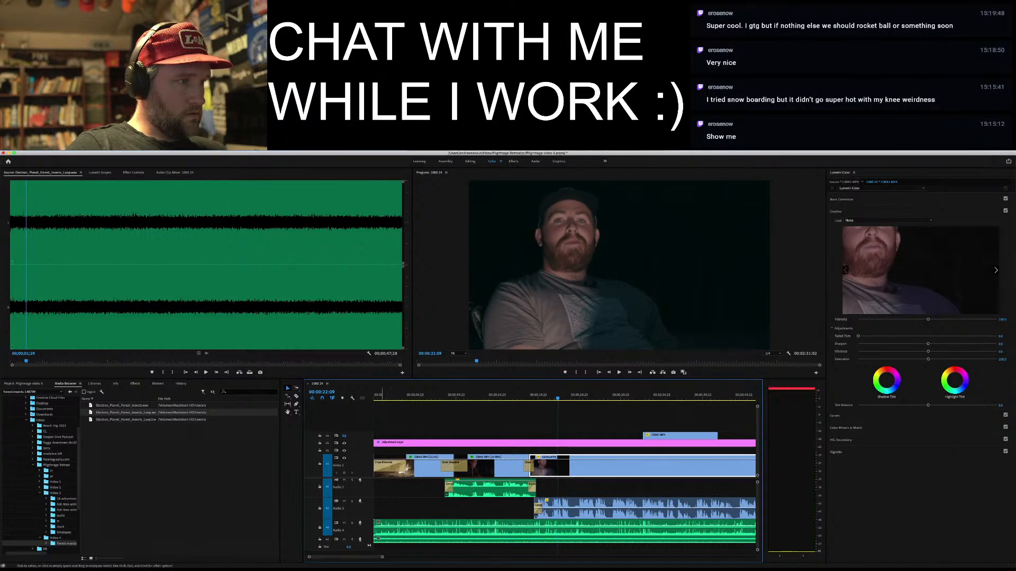
Play the opening campfire shot with the ambience, enlarge the insect track and lower the volume of its clip
{"action": "left_click", "coordinate": [382, 393]}
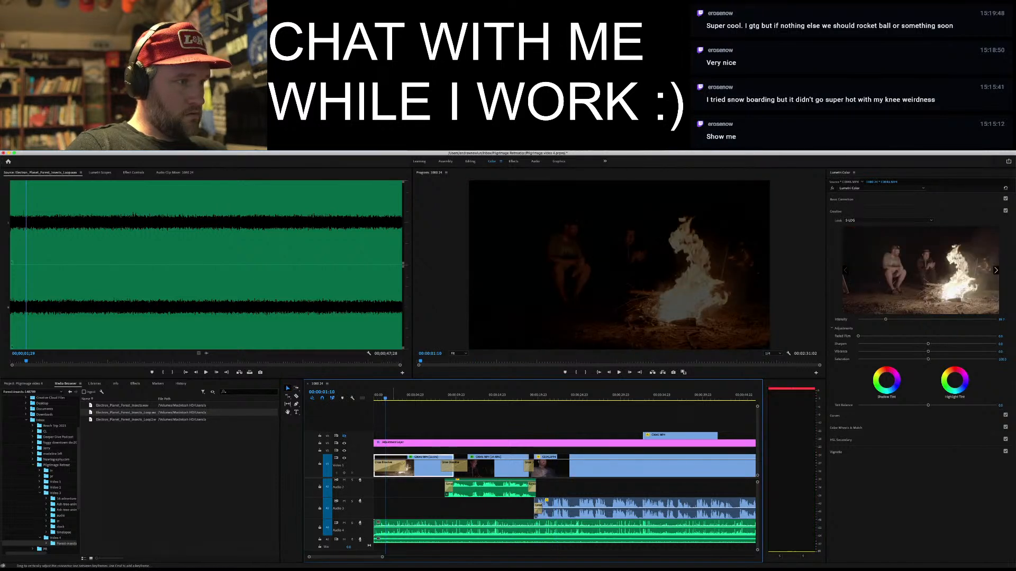
{"action": "left_click", "coordinate": [378, 537]}
{"action": "key", "text": "space"}
{"action": "key", "text": "space"}
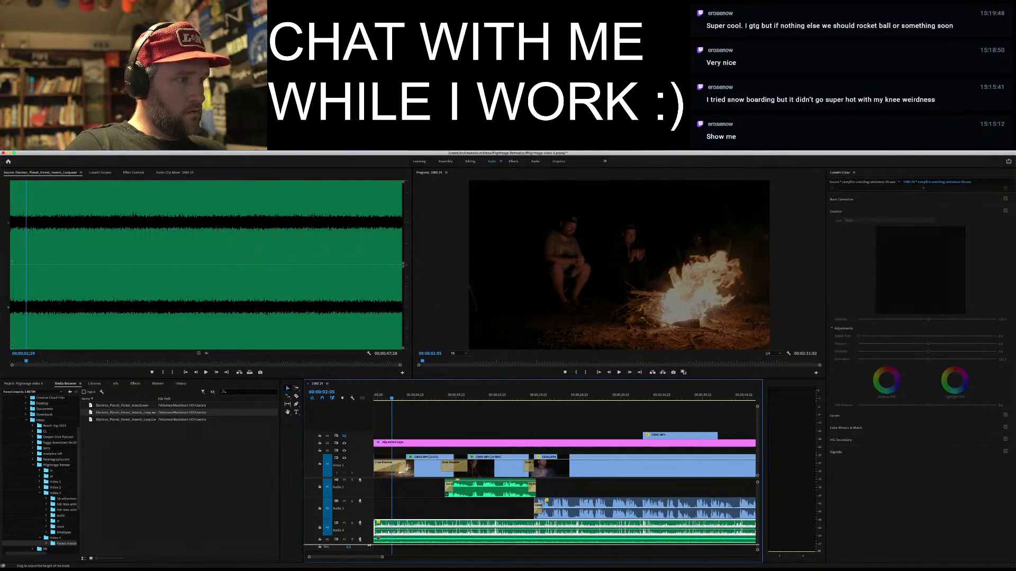
{"action": "left_click_drag", "start_coordinate": [370, 543], "coordinate": [370, 554]}
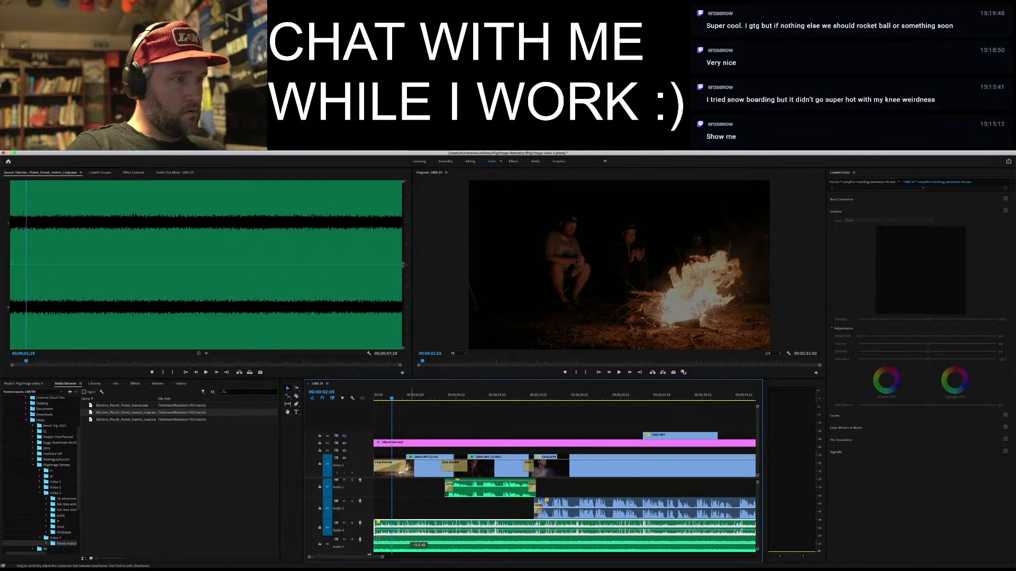
{"action": "left_click_drag", "start_coordinate": [413, 541], "coordinate": [412, 551]}
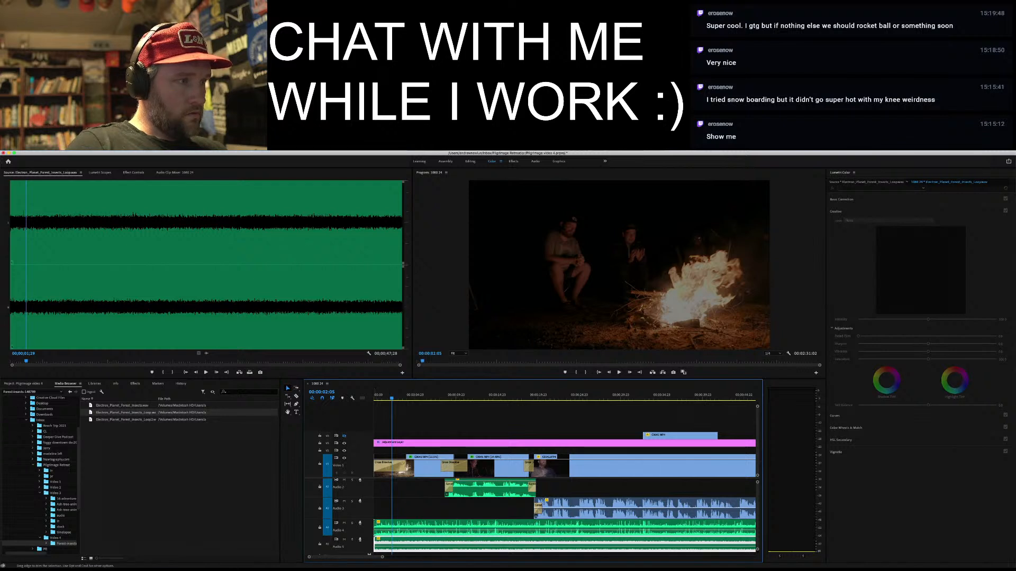
Apply the default audio transition to the start of the campfire ambience clip and extend the fade-in to about three seconds
{"action": "right_click", "coordinate": [375, 523]}
{"action": "left_click", "coordinate": [404, 558]}
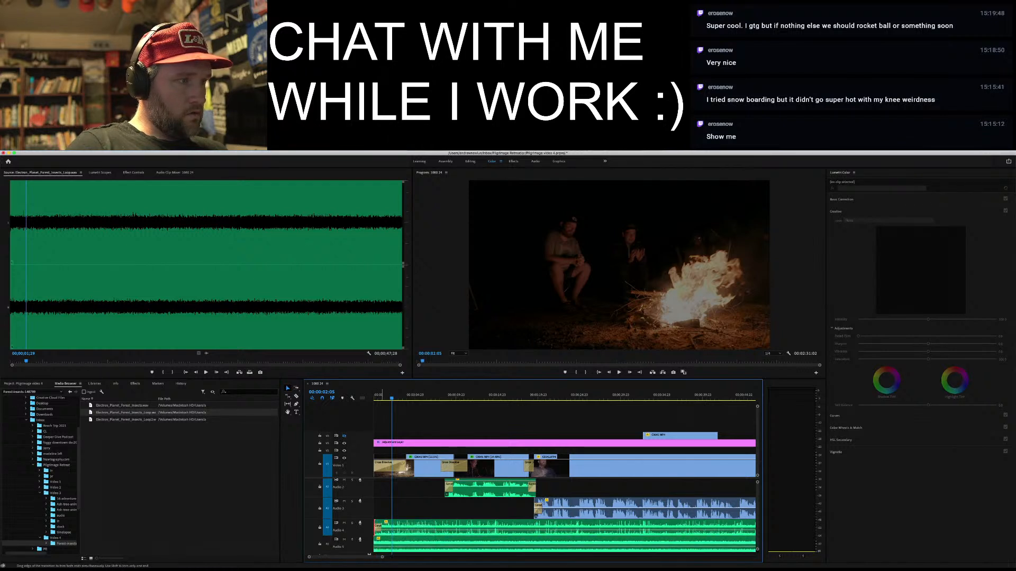
{"action": "left_click_drag", "start_coordinate": [377, 527], "coordinate": [404, 527]}
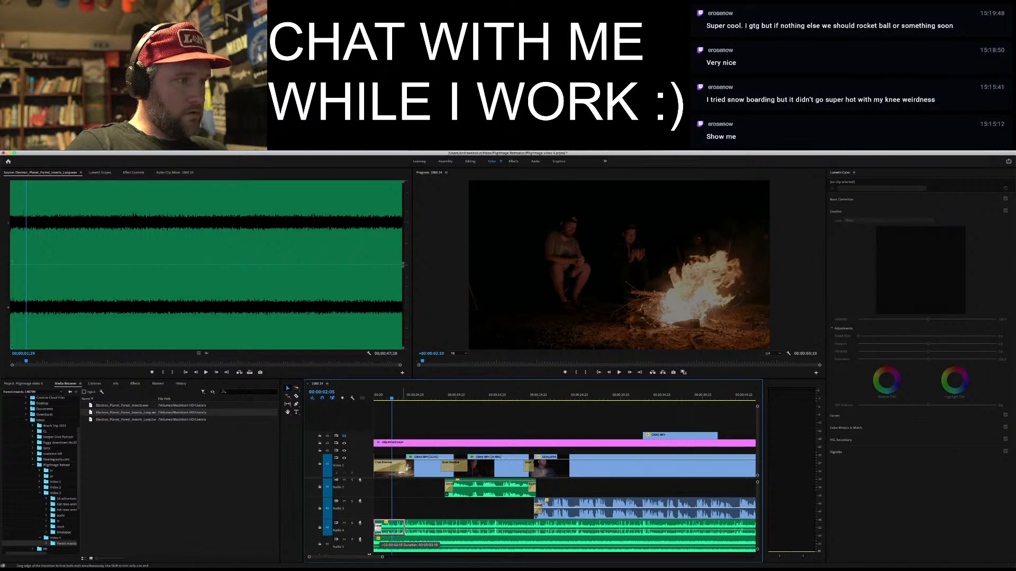
{"action": "key", "text": "space"}
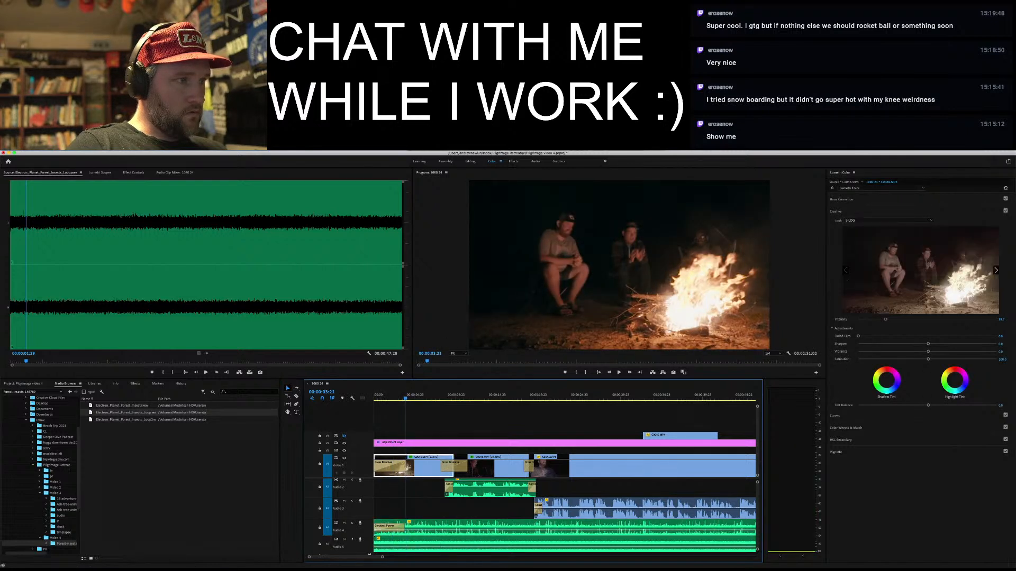
{"action": "left_click_drag", "start_coordinate": [405, 527], "coordinate": [406, 526]}
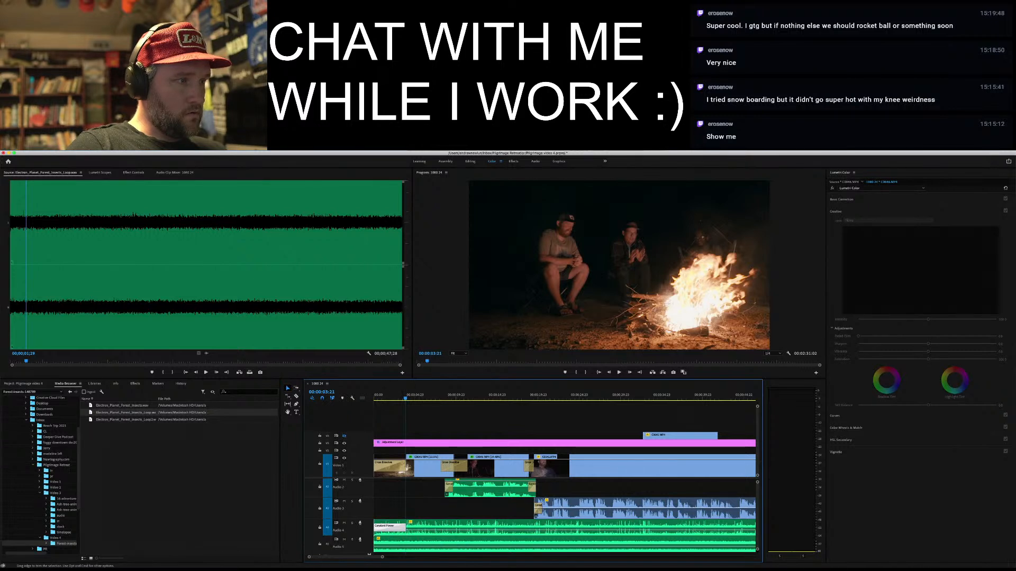
Apply the default audio transition to the start of the insect clip and stretch it to match the campfire fade-in
{"action": "right_click", "coordinate": [376, 523]}
{"action": "left_click", "coordinate": [404, 557]}
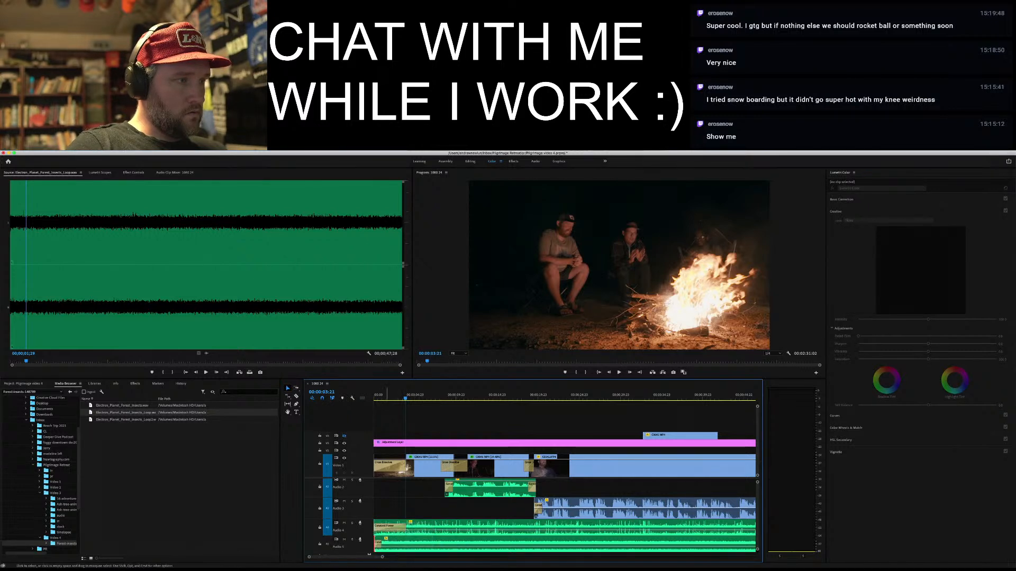
{"action": "left_click_drag", "start_coordinate": [382, 542], "coordinate": [406, 543]}
Play the faded opening from the sequence start and lower the insect clip's volume further
{"action": "left_click_drag", "start_coordinate": [405, 397], "coordinate": [374, 397]}
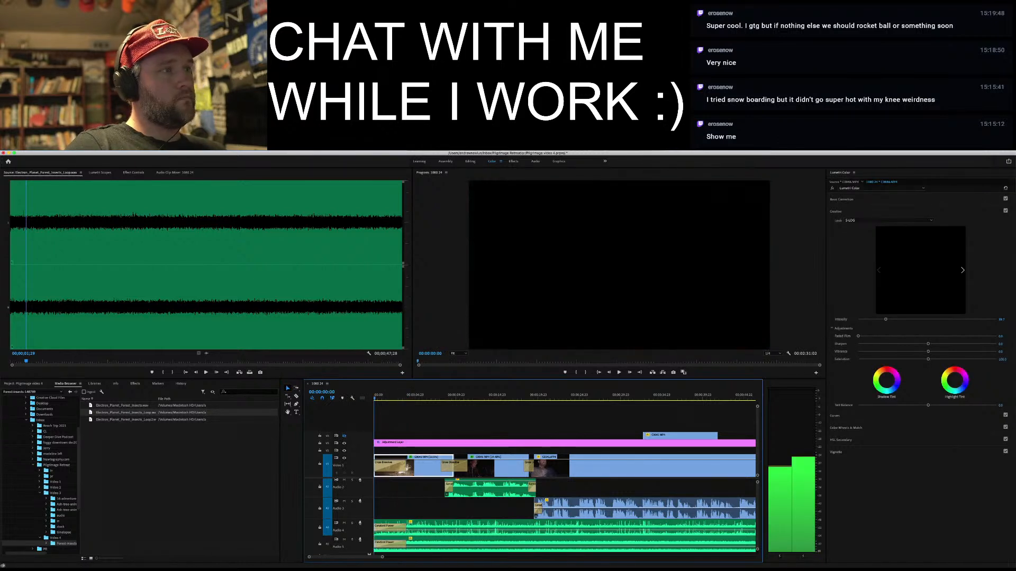
{"action": "key", "text": "space"}
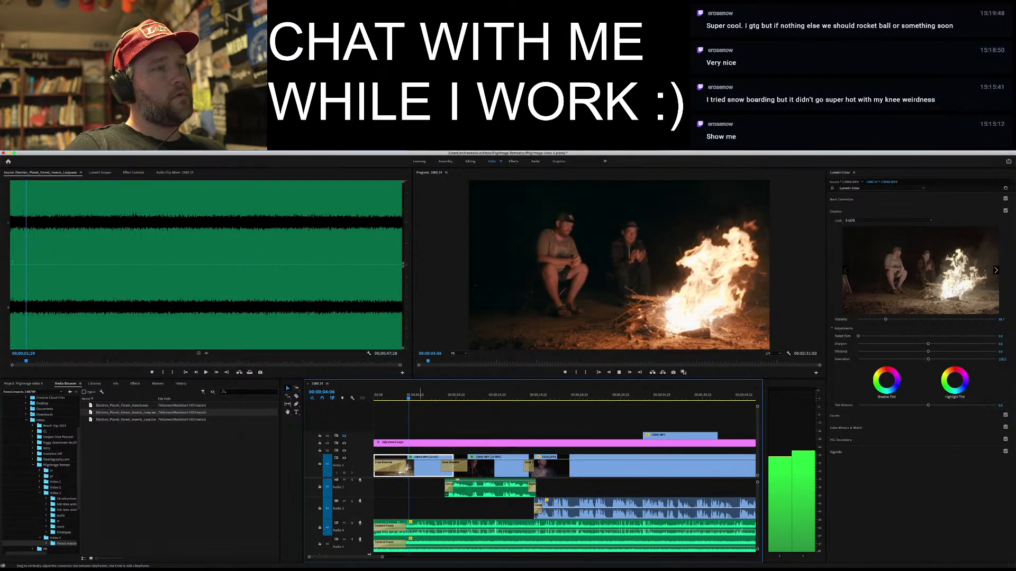
{"action": "left_click_drag", "start_coordinate": [417, 547], "coordinate": [416, 549]}
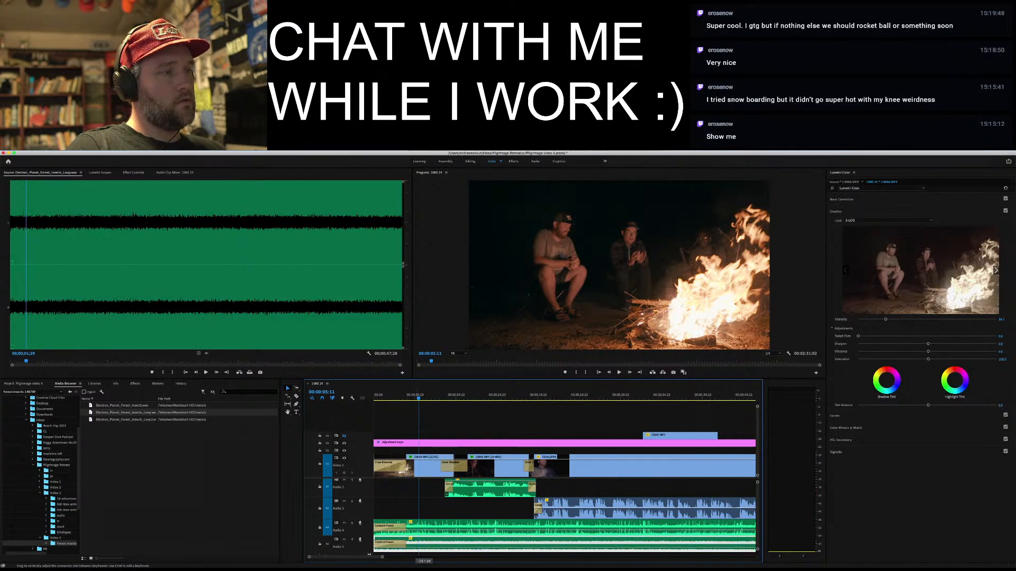
Play the sequence from the beginning into the interview clip to check the ambience mix
{"action": "key", "text": "Home"}
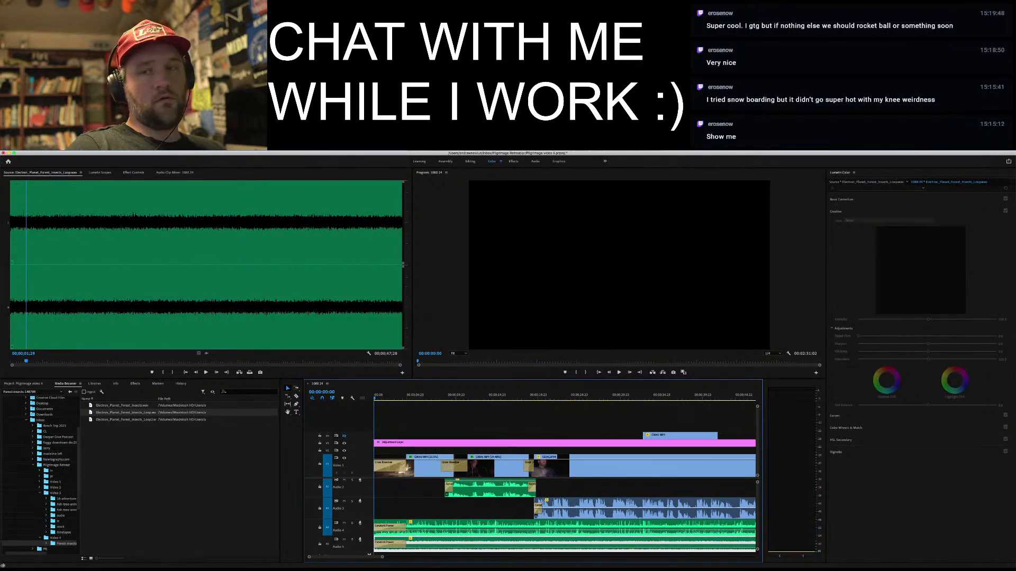
{"action": "key", "text": "space"}
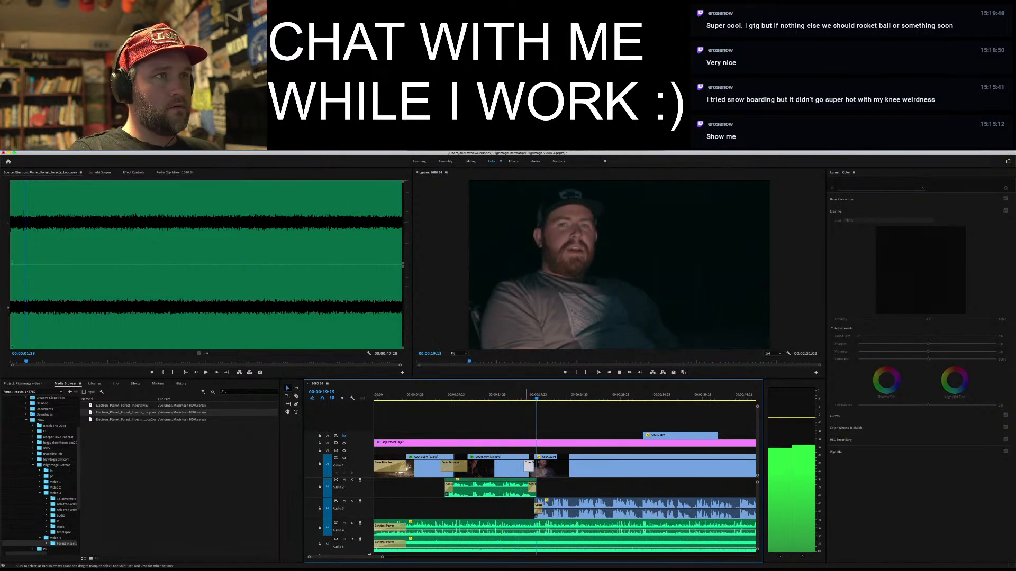
{"action": "key", "text": "space"}
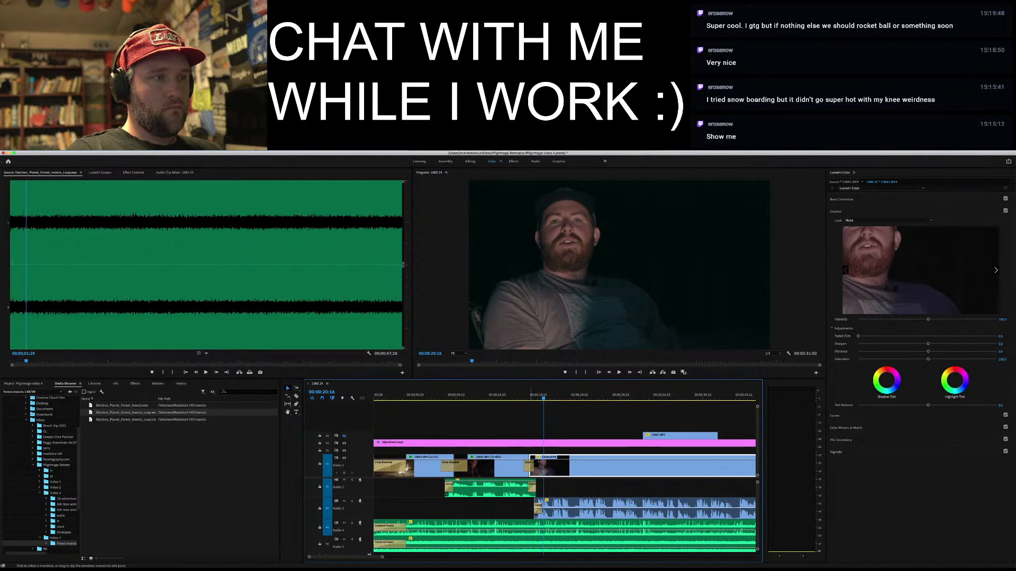
Lengthen the cross dissolve into the interview clip, playing the cut to check its timing
{"action": "left_click", "coordinate": [527, 465]}
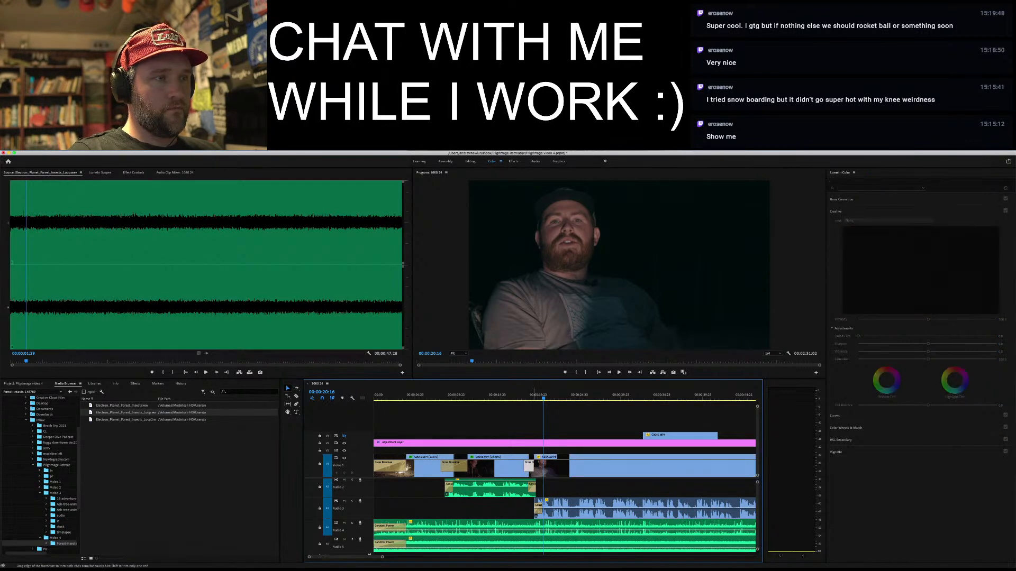
{"action": "left_click_drag", "start_coordinate": [533, 465], "coordinate": [538, 465]}
{"action": "left_click", "coordinate": [522, 395]}
{"action": "key", "text": "space"}
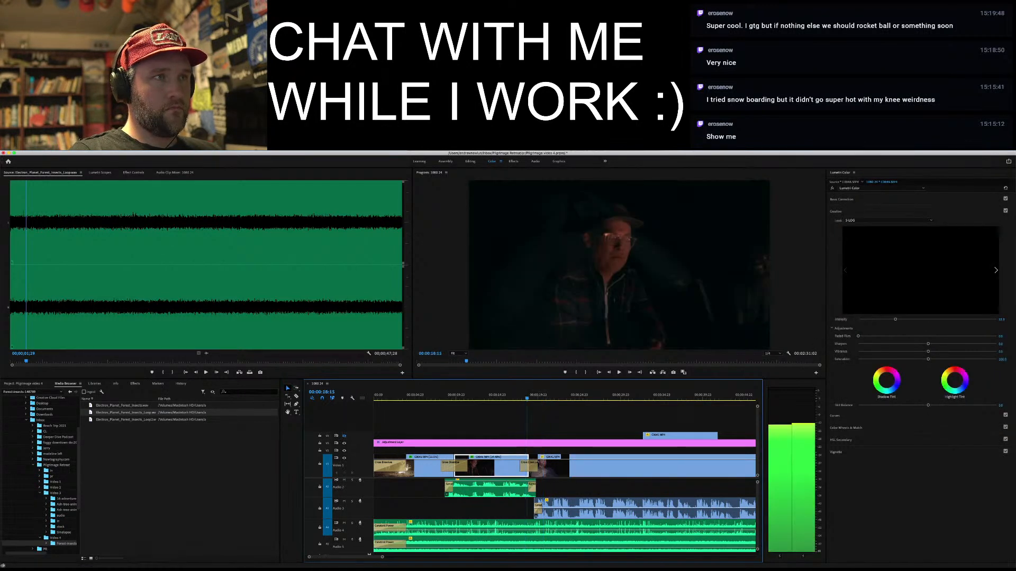
{"action": "left_click_drag", "start_coordinate": [527, 397], "coordinate": [532, 396]}
{"action": "left_click_drag", "start_coordinate": [537, 469], "coordinate": [540, 469]}
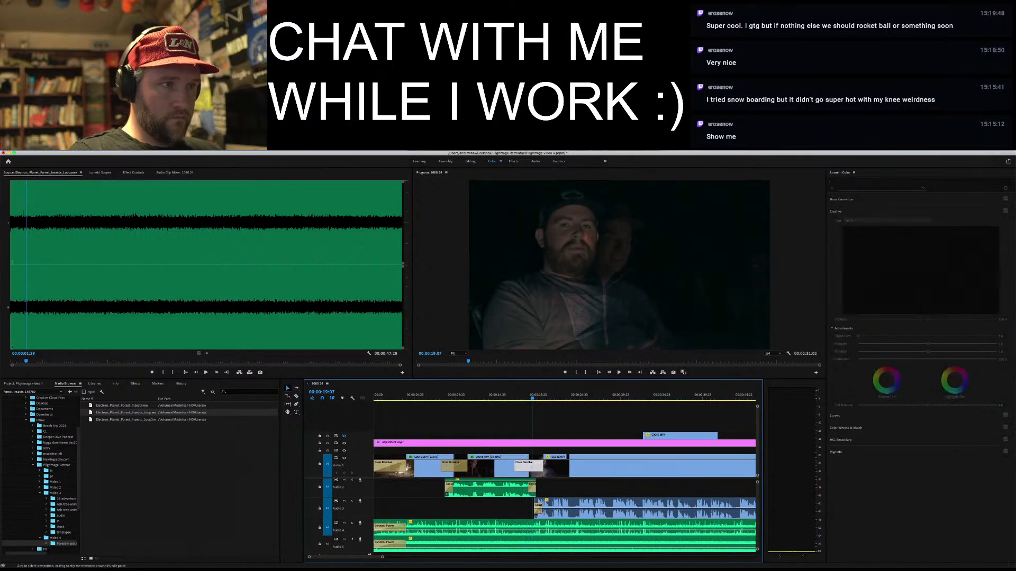
Try shifting the interview audio clip slightly later in the sequence, and undo the move
{"action": "left_click_drag", "start_coordinate": [518, 397], "coordinate": [532, 397]}
{"action": "left_click_drag", "start_coordinate": [550, 509], "coordinate": [559, 509]}
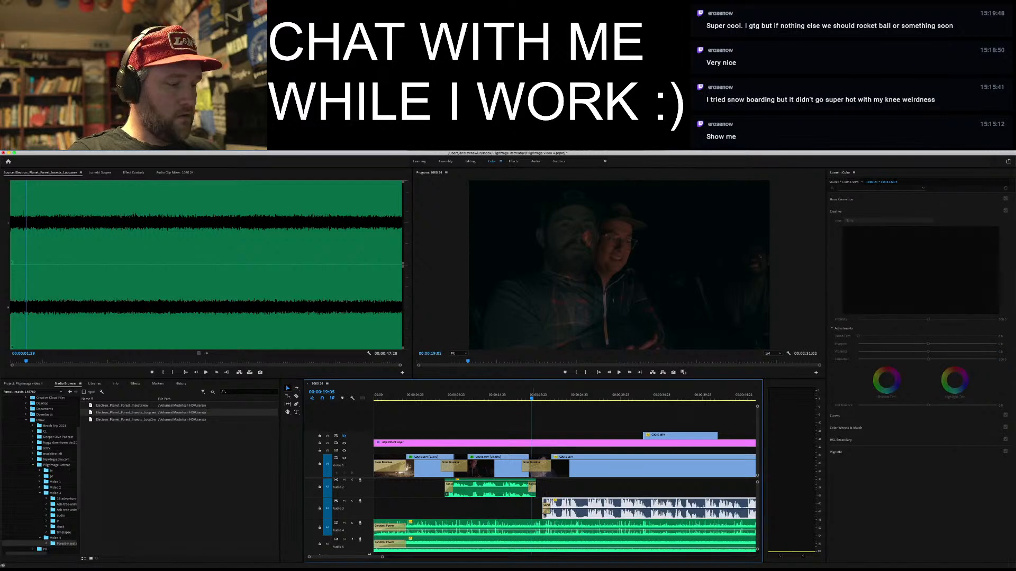
{"action": "key", "text": "super+z"}
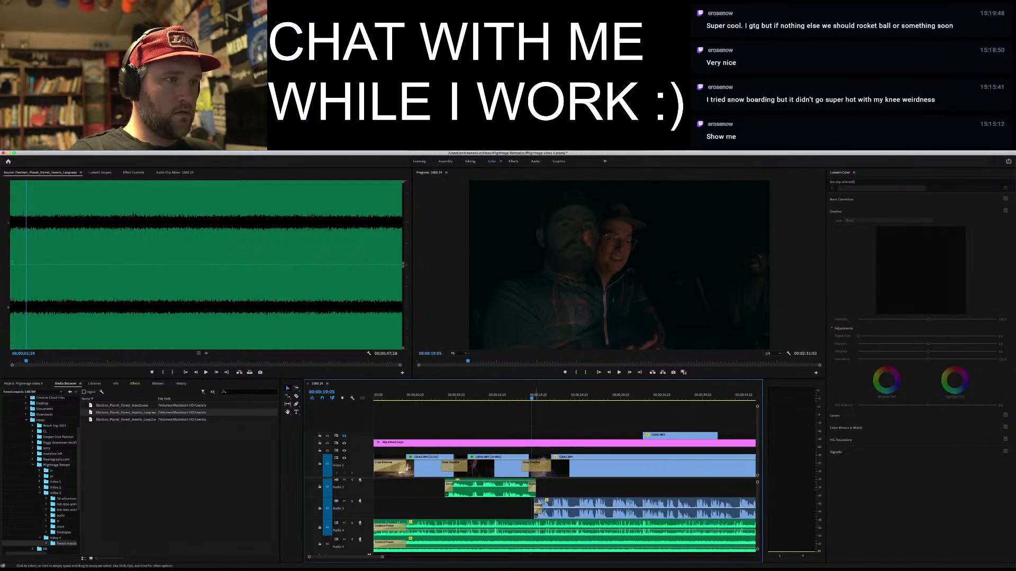
Try retrimming the cut into the interview clip and rebuilding its cross dissolve with a longer duration, and undo the changes
{"action": "left_click", "coordinate": [562, 466]}
{"action": "left_click_drag", "start_coordinate": [530, 466], "coordinate": [534, 461]}
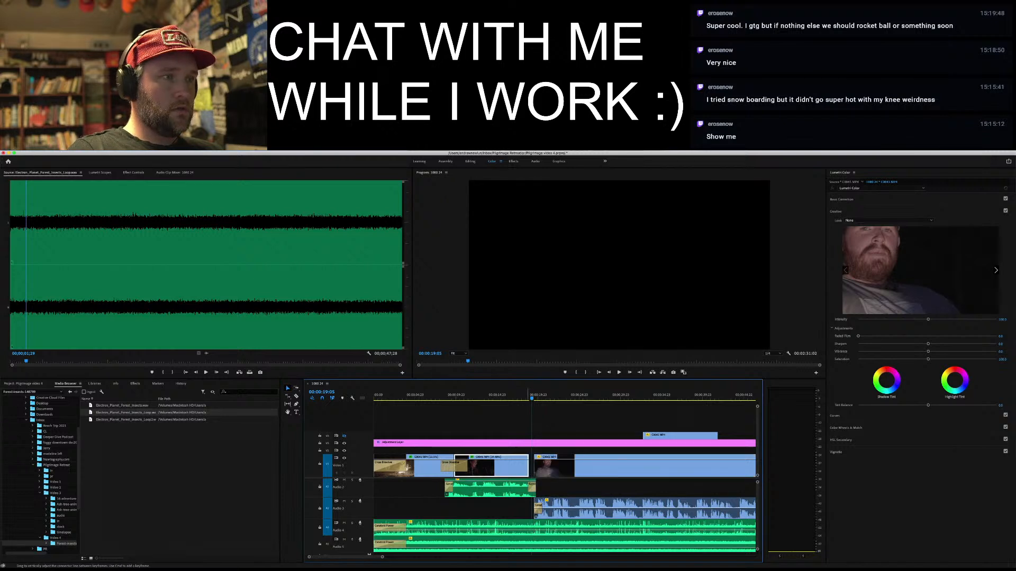
{"action": "left_click", "coordinate": [523, 465]}
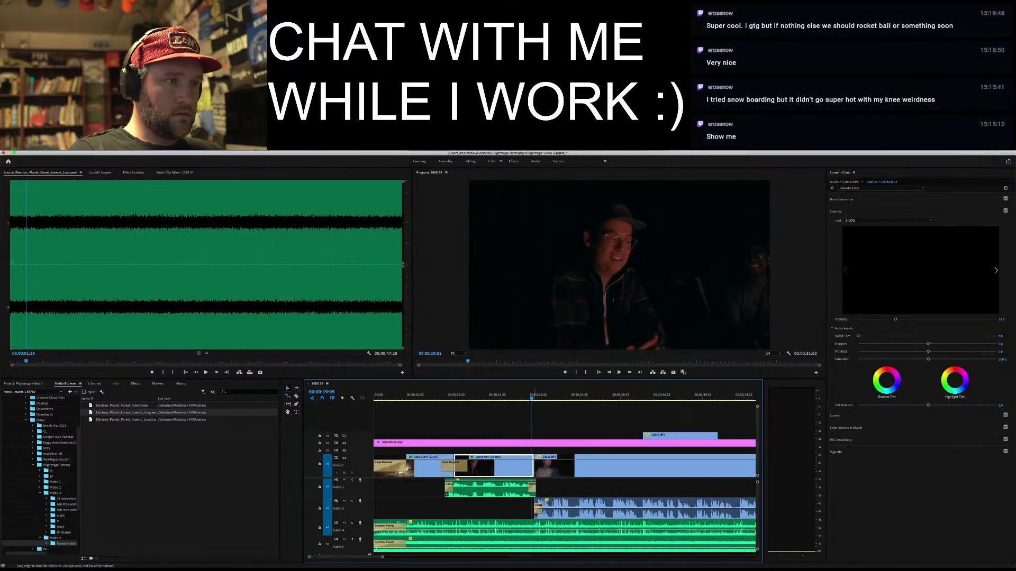
{"action": "right_click", "coordinate": [534, 468]}
{"action": "left_click", "coordinate": [563, 503]}
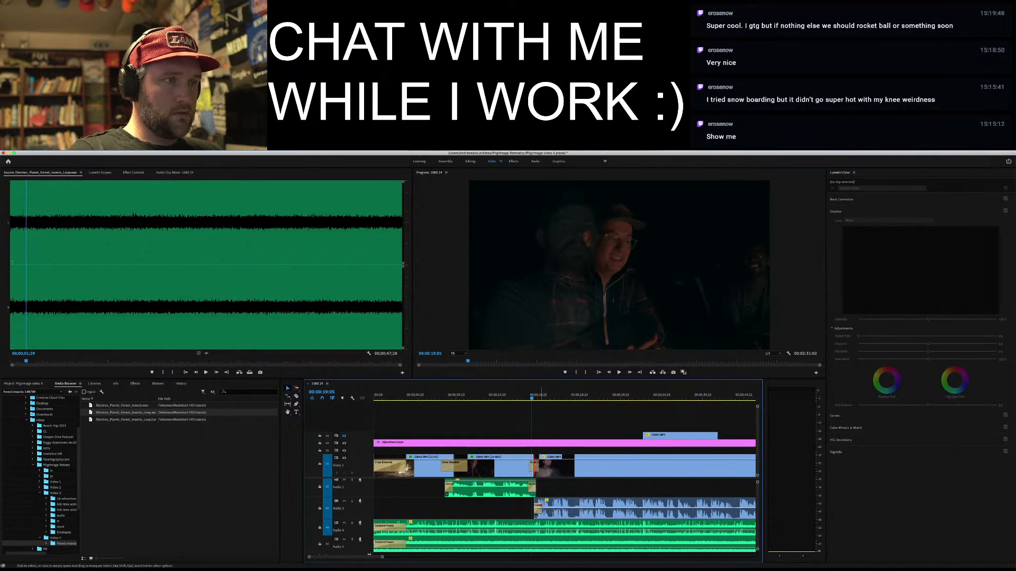
{"action": "left_click_drag", "start_coordinate": [538, 468], "coordinate": [550, 468]}
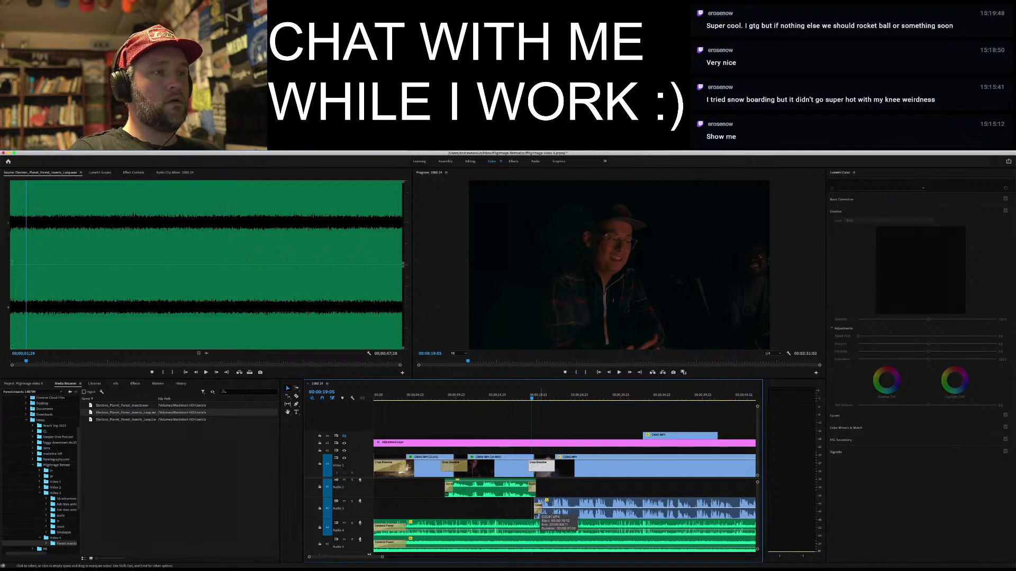
{"action": "key", "text": "Delete"}
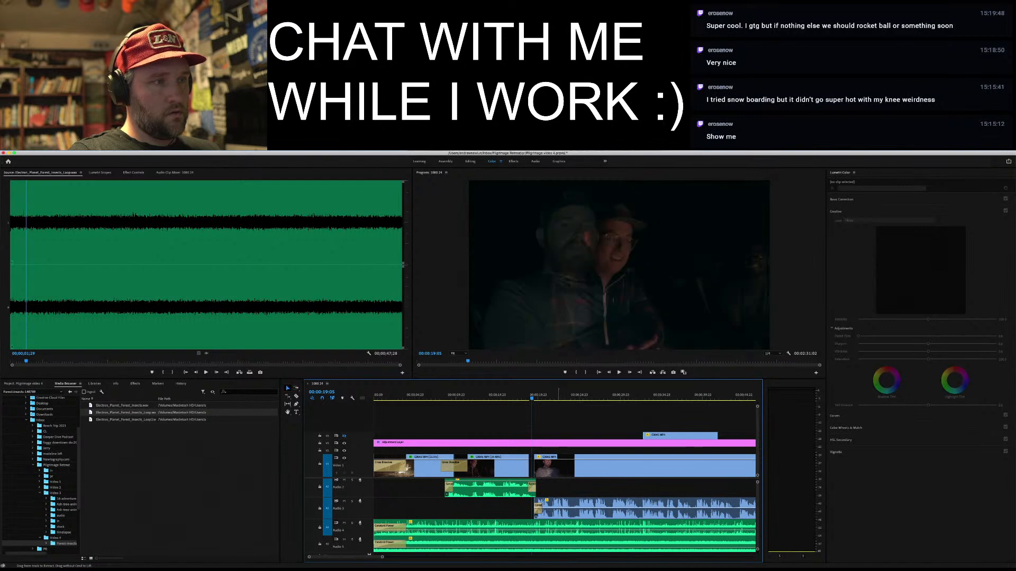
{"action": "key", "text": "super+shift+z"}
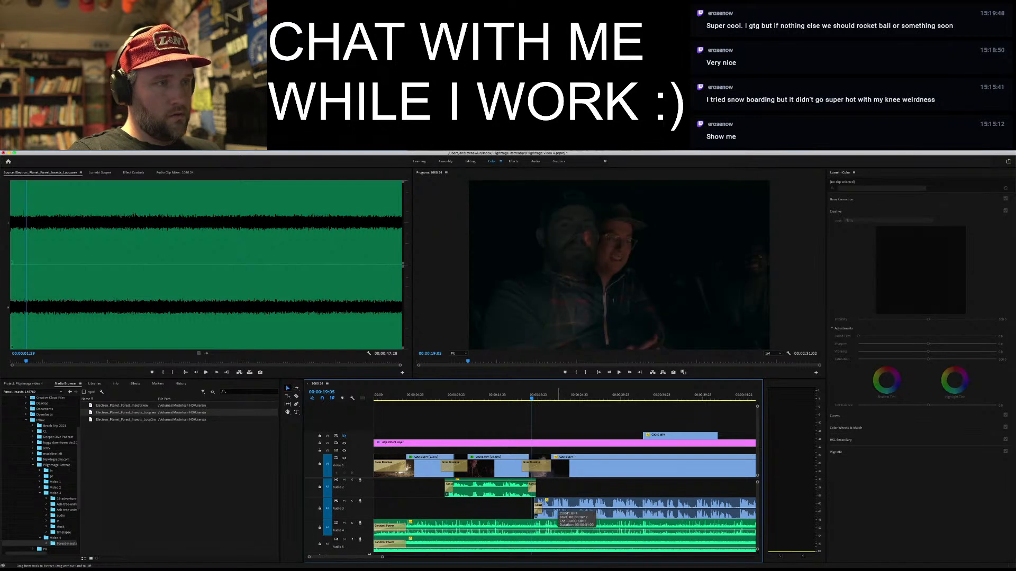
Trim the interview video's start to match its audio and extend the preceding clip to meet it
{"action": "left_click", "coordinate": [571, 466]}
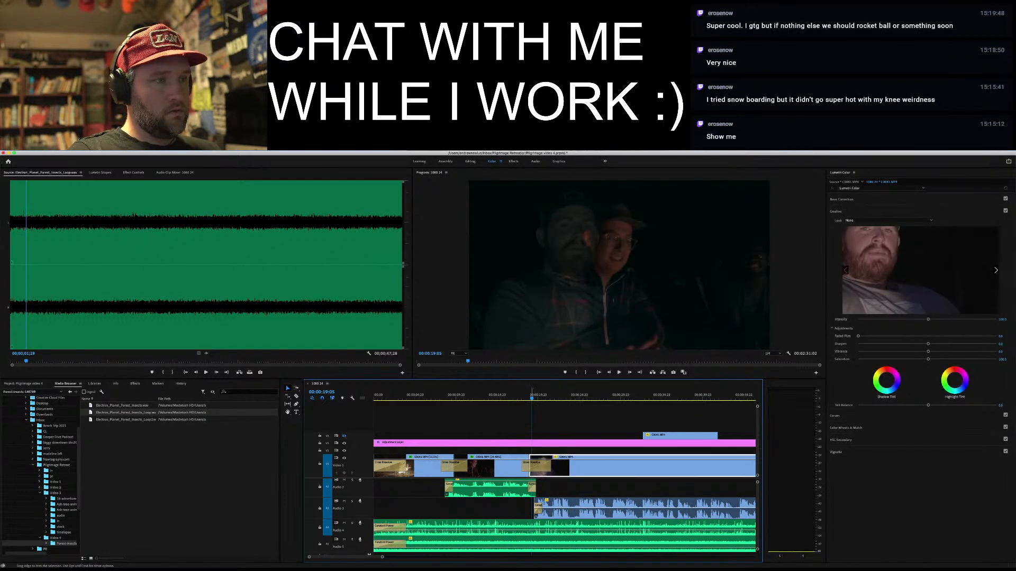
{"action": "left_click_drag", "start_coordinate": [530, 464], "coordinate": [534, 466]}
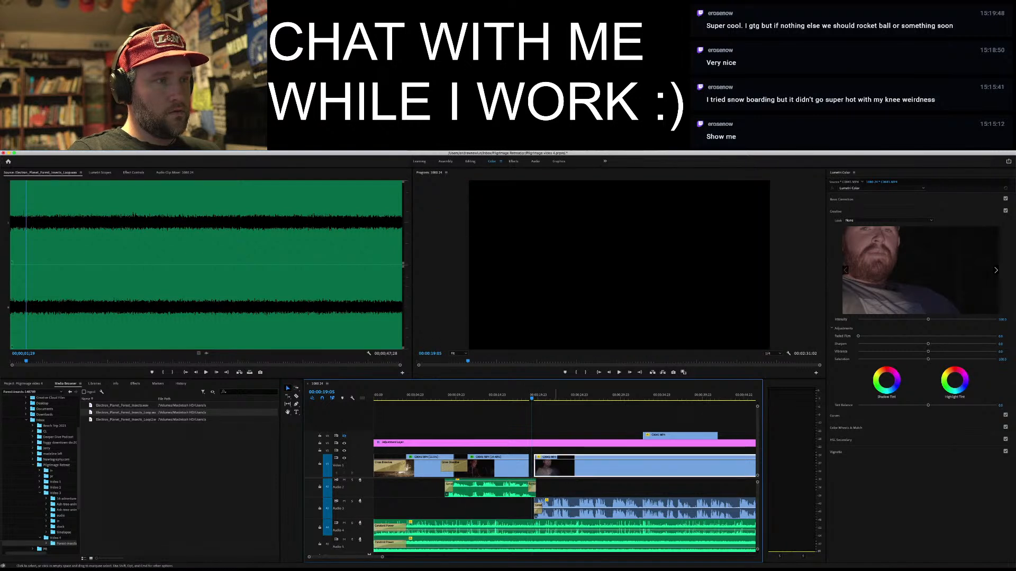
{"action": "left_click_drag", "start_coordinate": [528, 465], "coordinate": [534, 465]}
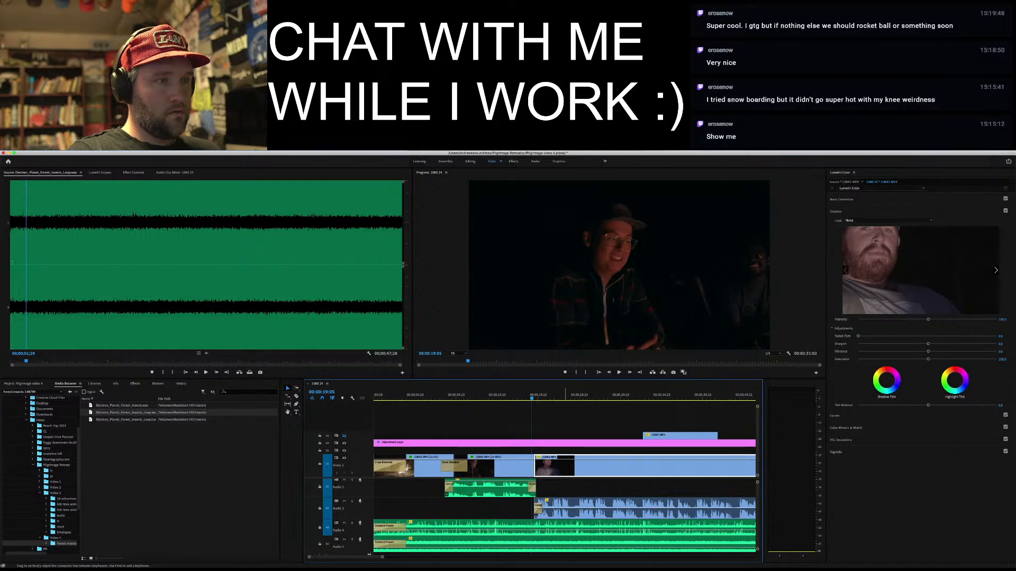
Link the interview video with its audio and shift the linked clip slightly later in the sequence
{"action": "left_click", "coordinate": [564, 509], "text": "shift"}
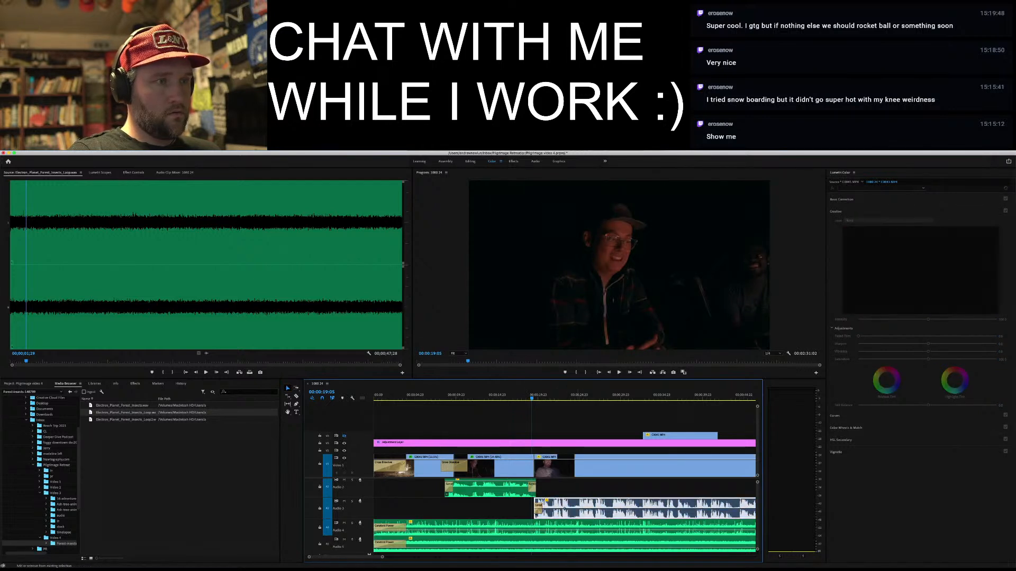
{"action": "right_click", "coordinate": [576, 507]}
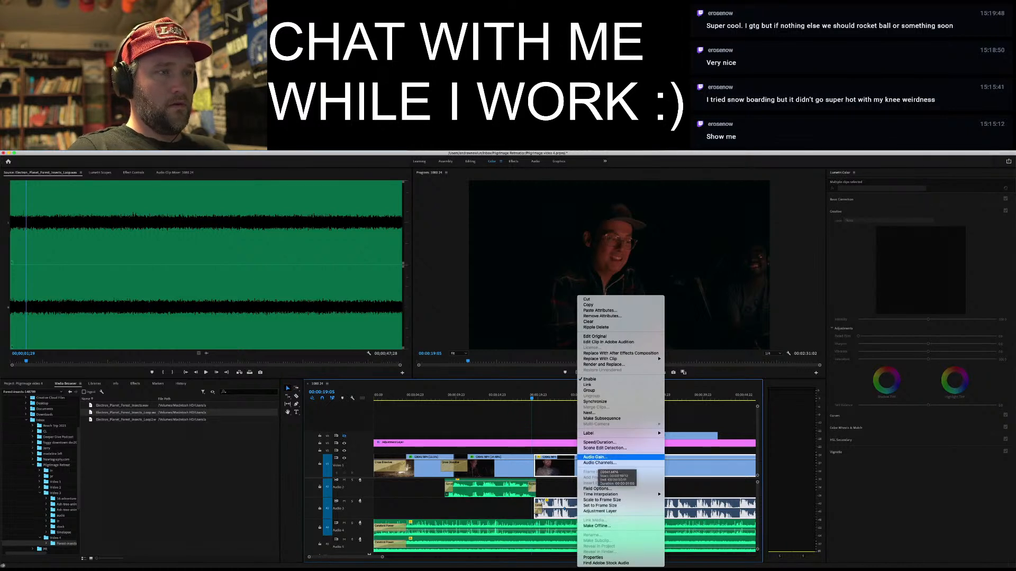
{"action": "left_click", "coordinate": [587, 385]}
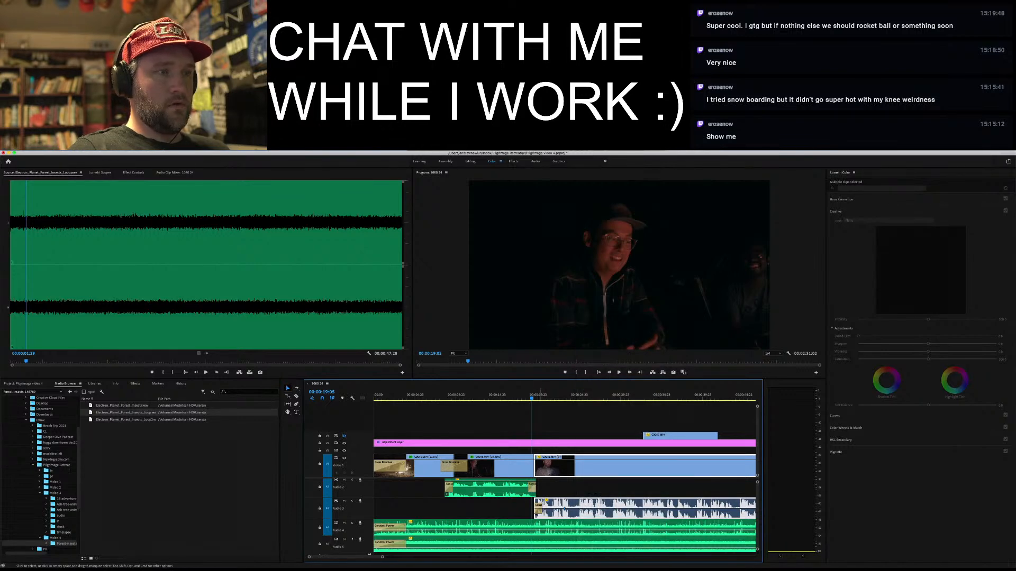
{"action": "left_click_drag", "start_coordinate": [542, 509], "coordinate": [550, 509]}
Apply the default transition at the cut into the shifted interview clip and lengthen the dissolve
{"action": "right_click", "coordinate": [544, 473]}
{"action": "left_click", "coordinate": [571, 507]}
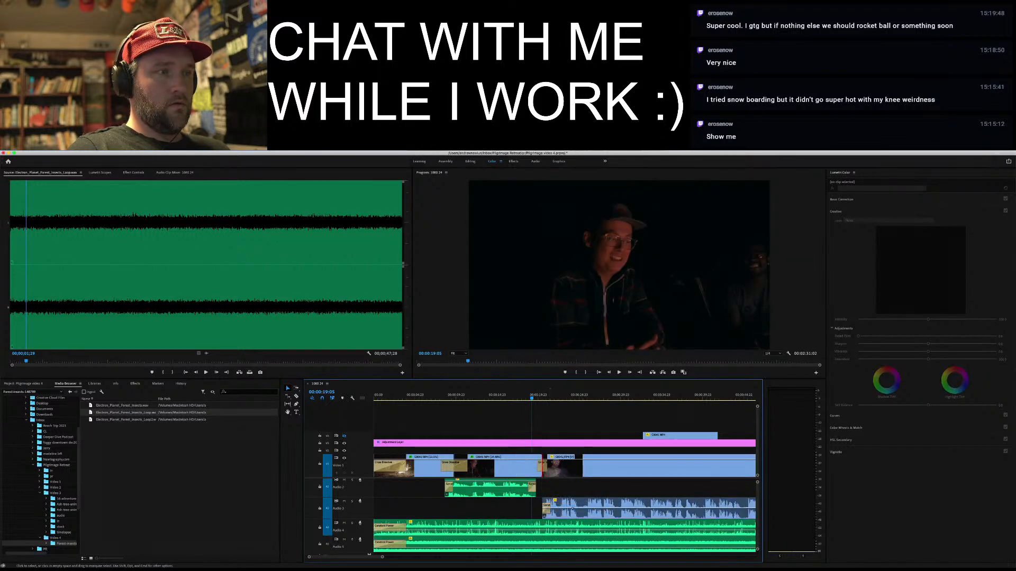
{"action": "left_click_drag", "start_coordinate": [541, 463], "coordinate": [548, 463]}
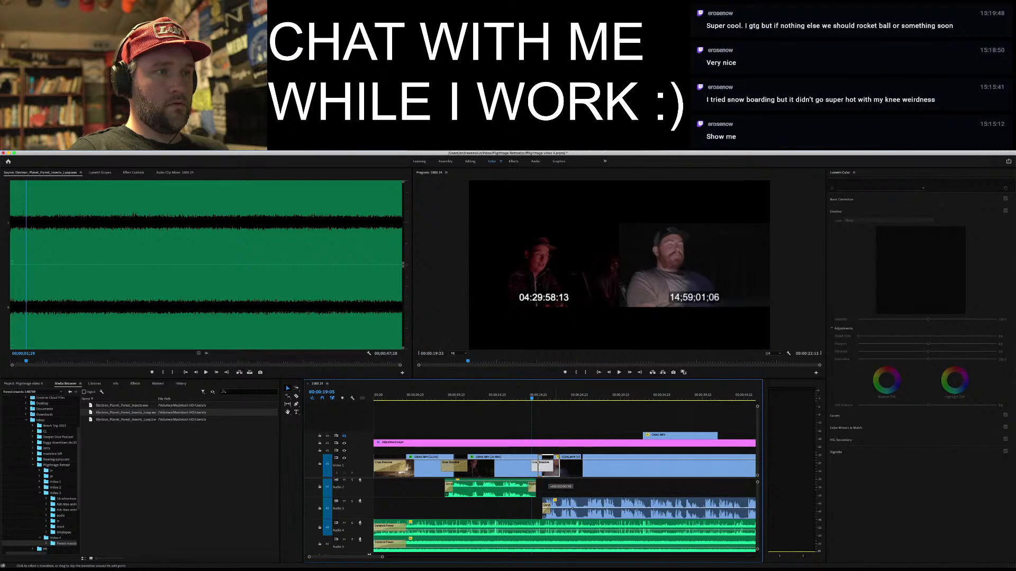
Play the sequence through the cut into the interview clip to check the new dissolve timing
{"action": "left_click", "coordinate": [522, 396]}
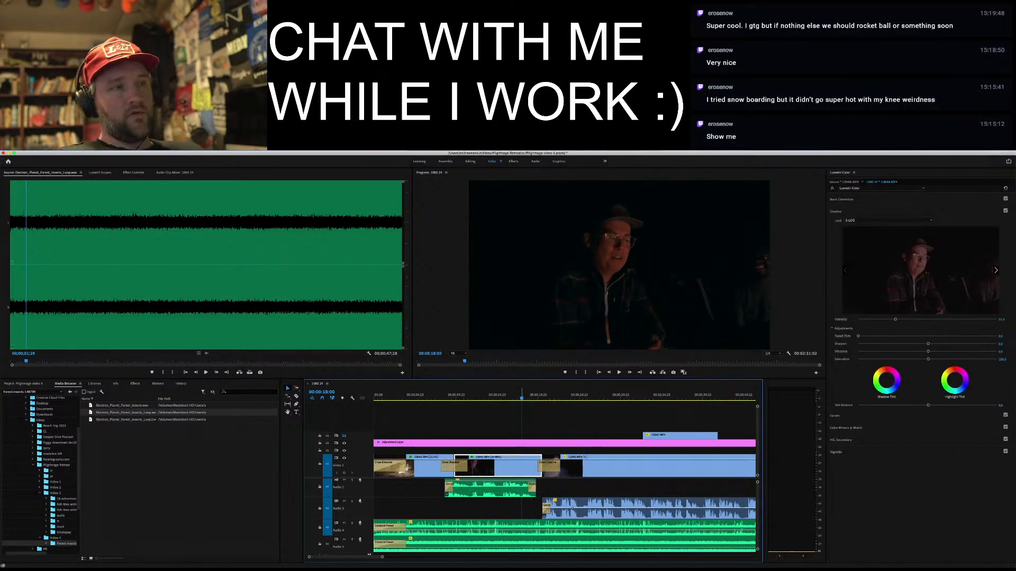
{"action": "key", "text": "space"}
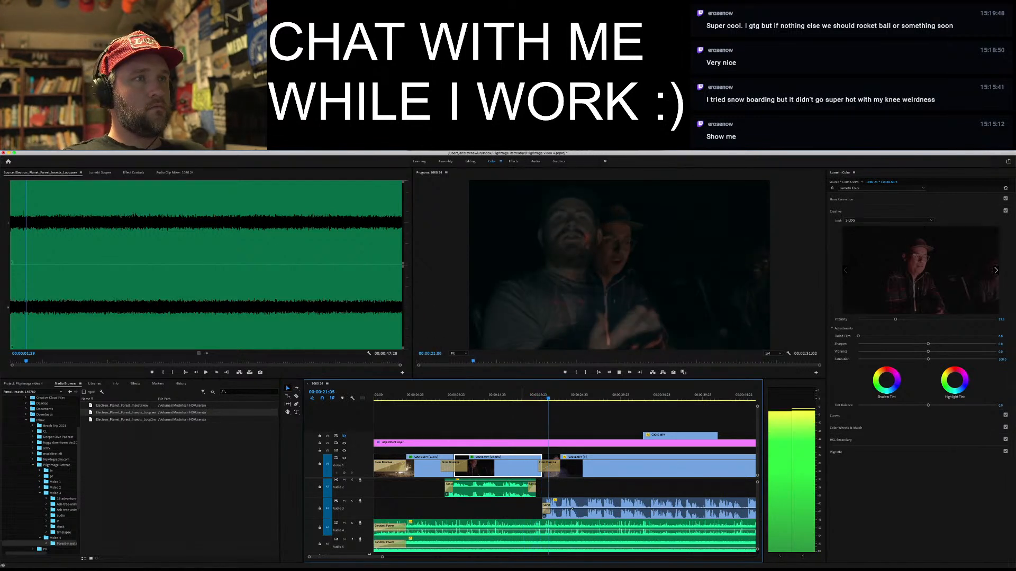
{"action": "key", "text": "space"}
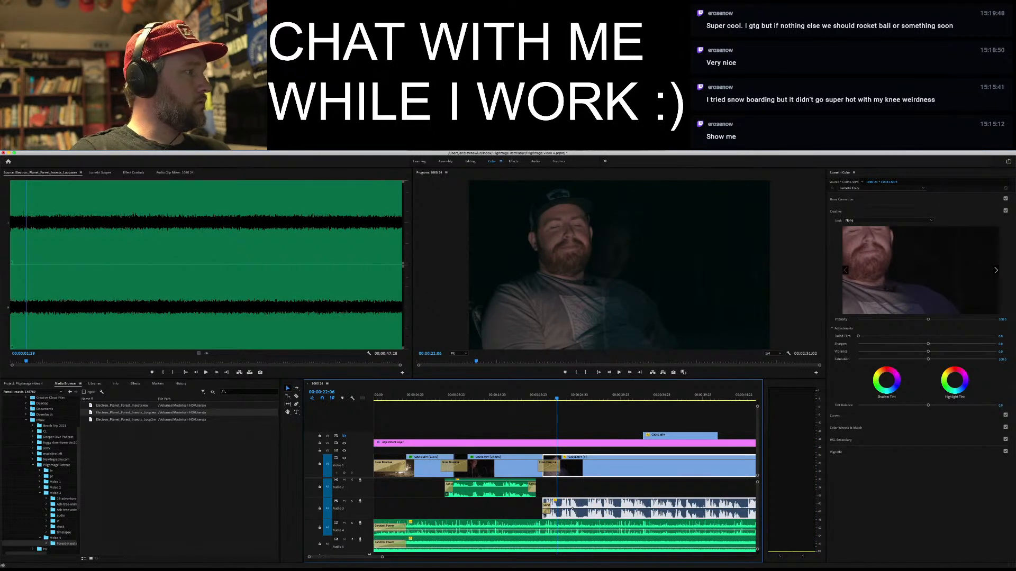
Open the wide campfire footage clip from the Video 4 folder for source preview
{"action": "key", "text": "shift+8"}
{"action": "scroll", "coordinate": [40, 476], "scroll_direction": "down", "scroll_amount": 3}
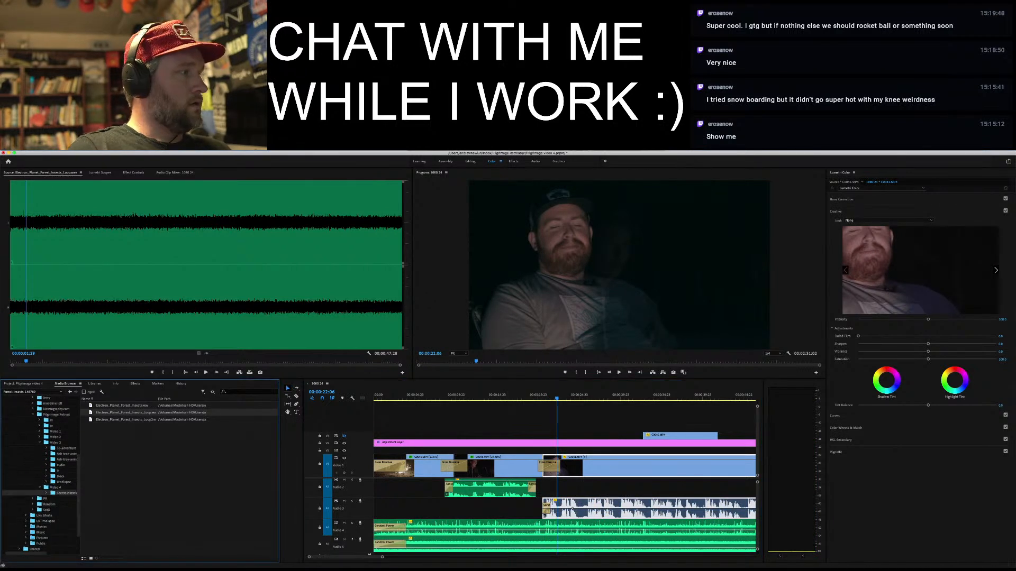
{"action": "left_click", "coordinate": [55, 487]}
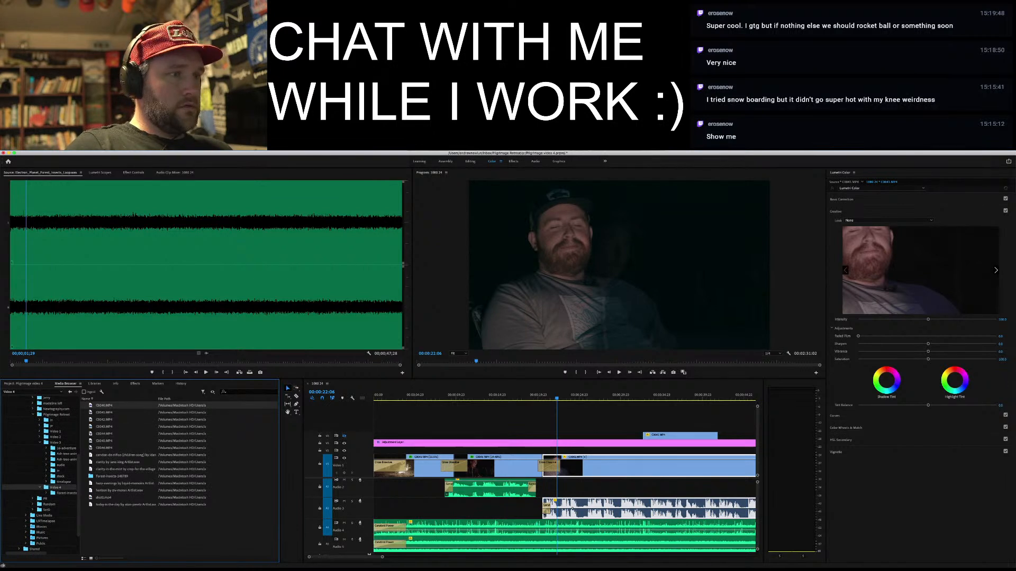
{"action": "double_click", "coordinate": [104, 447]}
Scrub and play the campfire footage, marking a range of about four seconds on the two seated men laughing
{"action": "left_click_drag", "start_coordinate": [99, 361], "coordinate": [139, 360]}
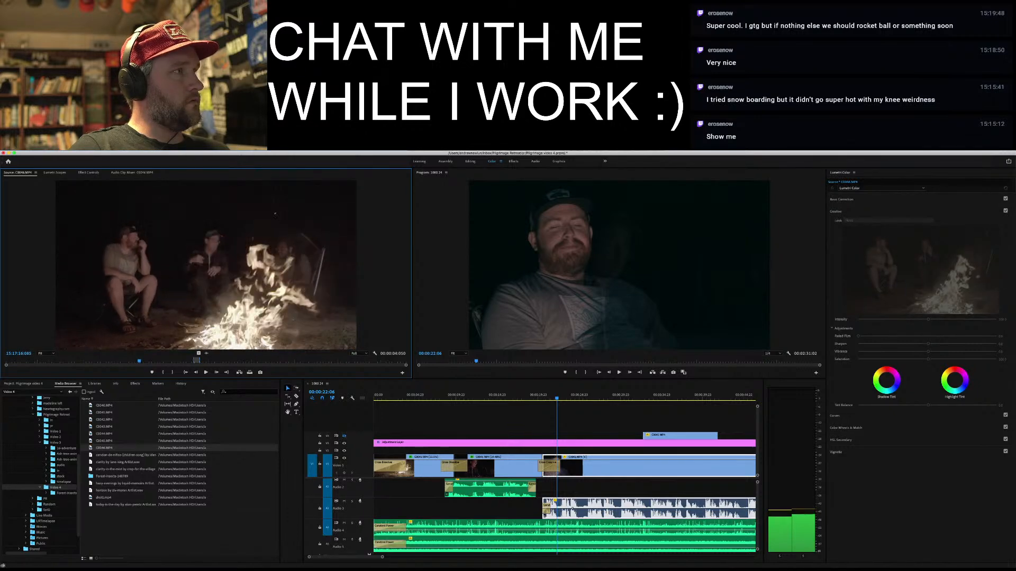
{"action": "left_click_drag", "start_coordinate": [258, 360], "coordinate": [357, 360]}
{"action": "key", "text": "space"}
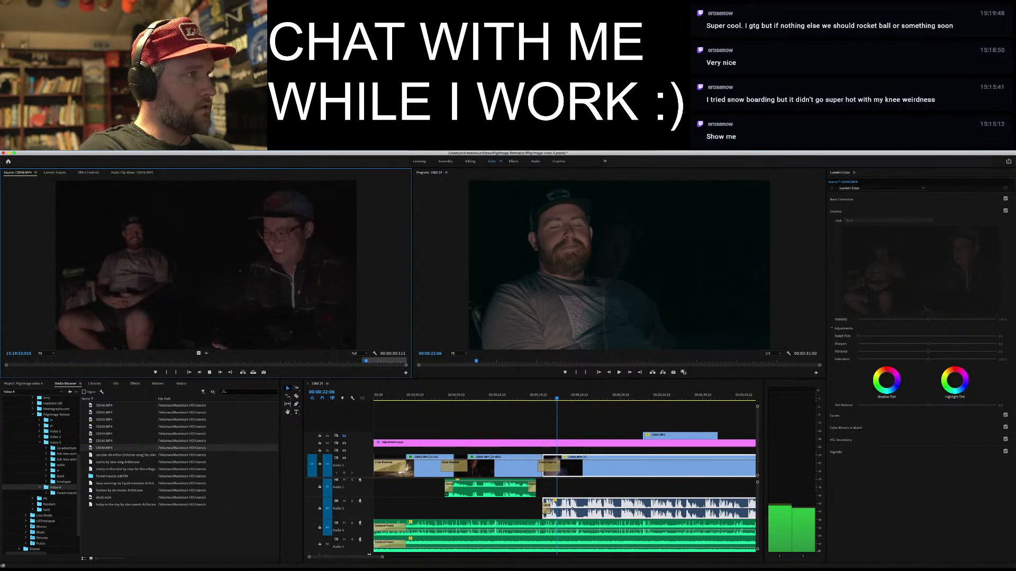
{"action": "key", "text": "o"}
{"action": "key", "text": "space"}
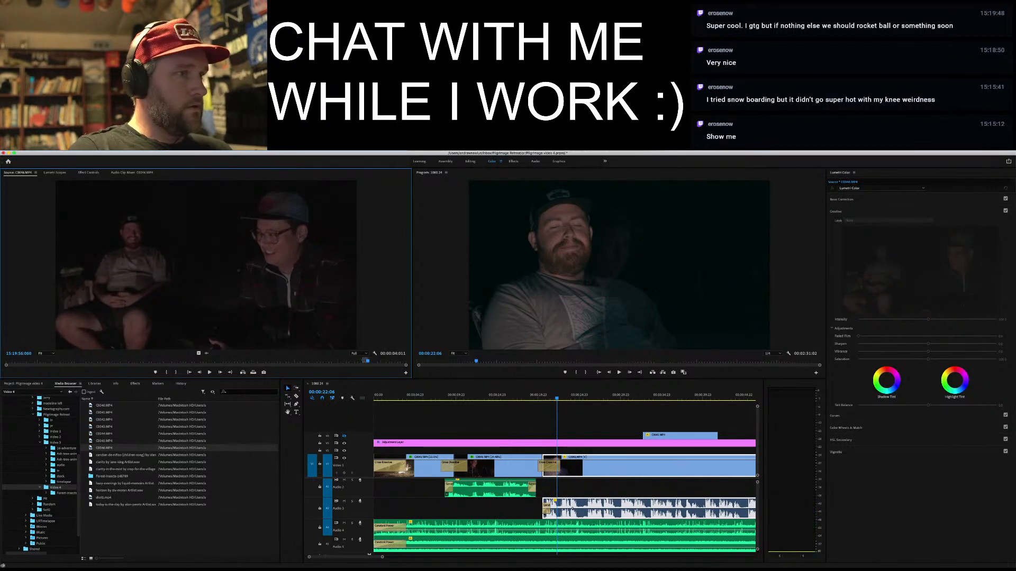
Shorten the clip before the interview and insert the marked footage as video only, extending it to fill the gap
{"action": "left_click_drag", "start_coordinate": [543, 466], "coordinate": [504, 465]}
{"action": "left_click_drag", "start_coordinate": [198, 353], "coordinate": [536, 466]}
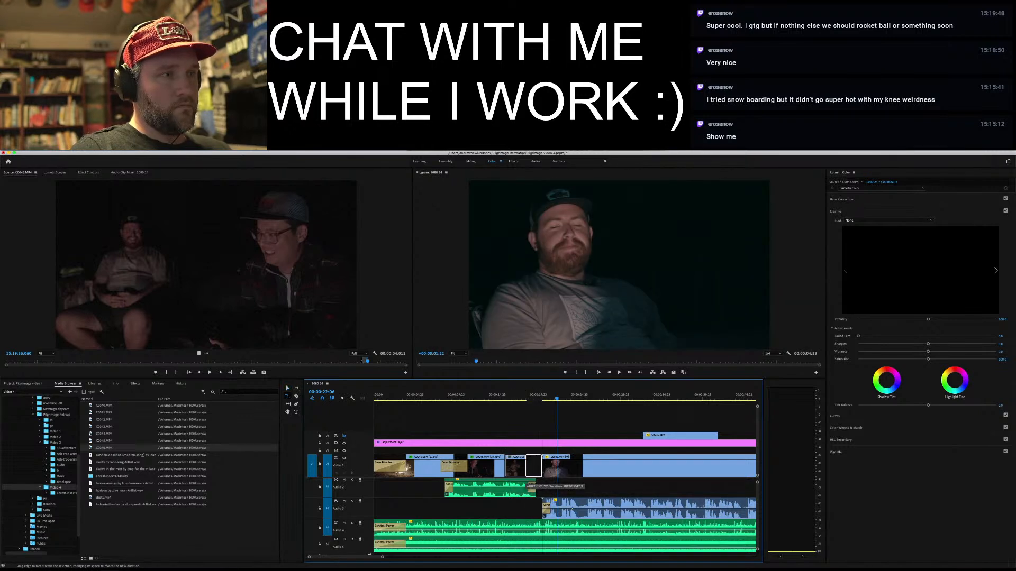
{"action": "left_click_drag", "start_coordinate": [541, 465], "coordinate": [541, 465]}
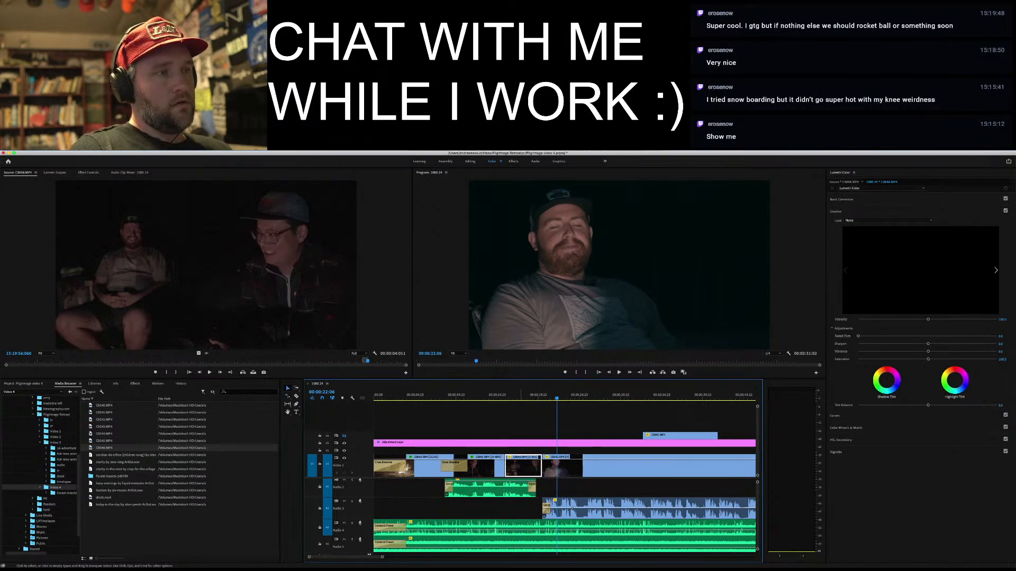
Apply default transitions to both cuts around the inserted shot and lengthen the dissolve into the interview clip
{"action": "right_click", "coordinate": [507, 468]}
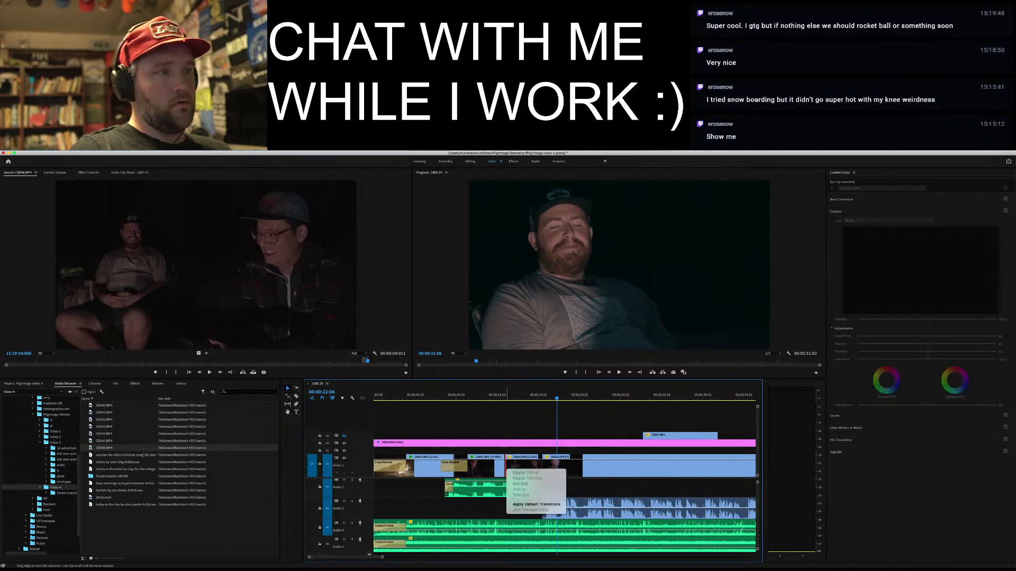
{"action": "left_click", "coordinate": [536, 504]}
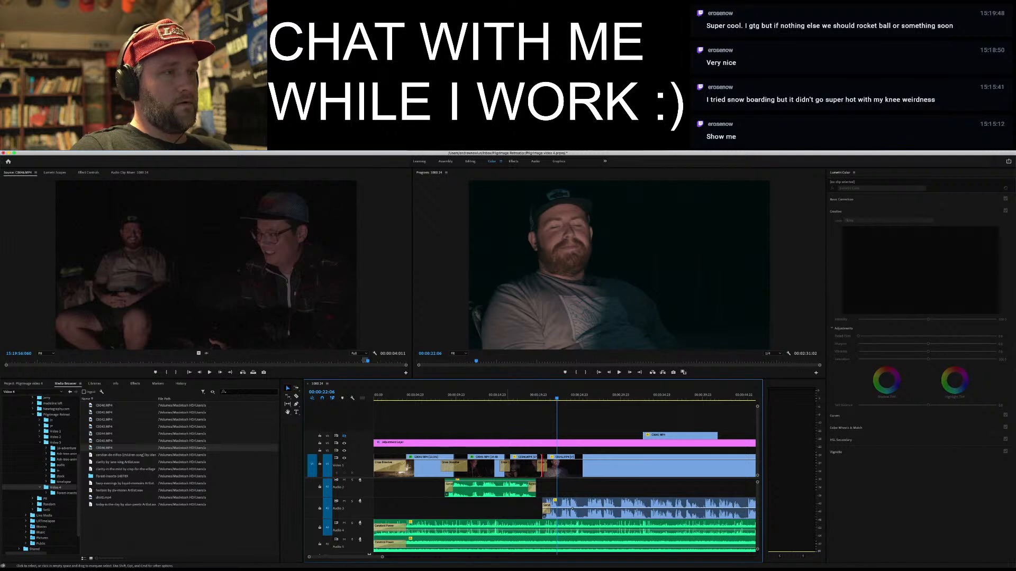
{"action": "left_click_drag", "start_coordinate": [509, 395], "coordinate": [496, 396]}
{"action": "left_click_drag", "start_coordinate": [509, 468], "coordinate": [549, 468]}
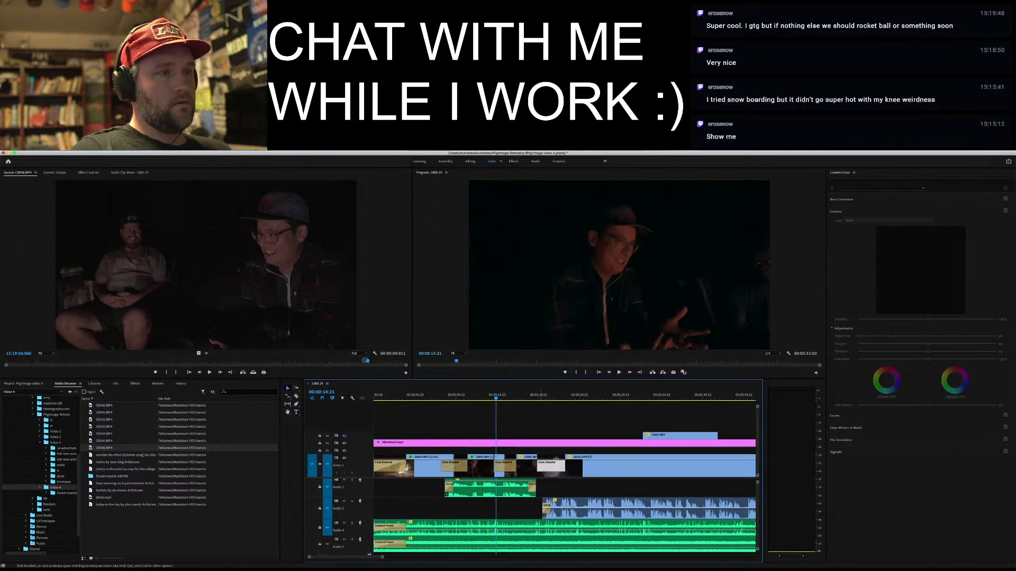
Play the campfire opening from the sequence start to review it
{"action": "left_click_drag", "start_coordinate": [460, 397], "coordinate": [446, 396]}
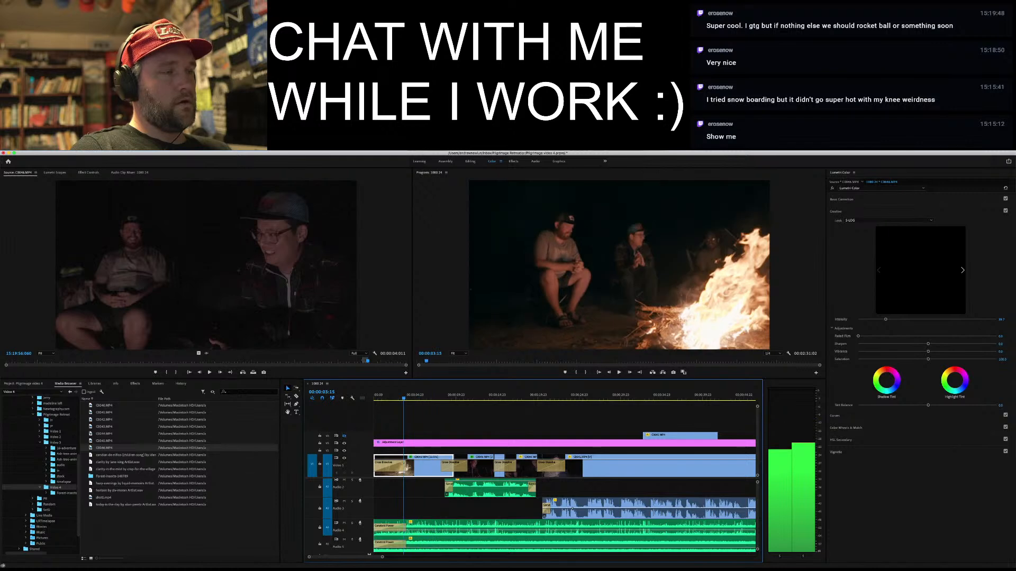
{"action": "key", "text": "Home"}
{"action": "key", "text": "space"}
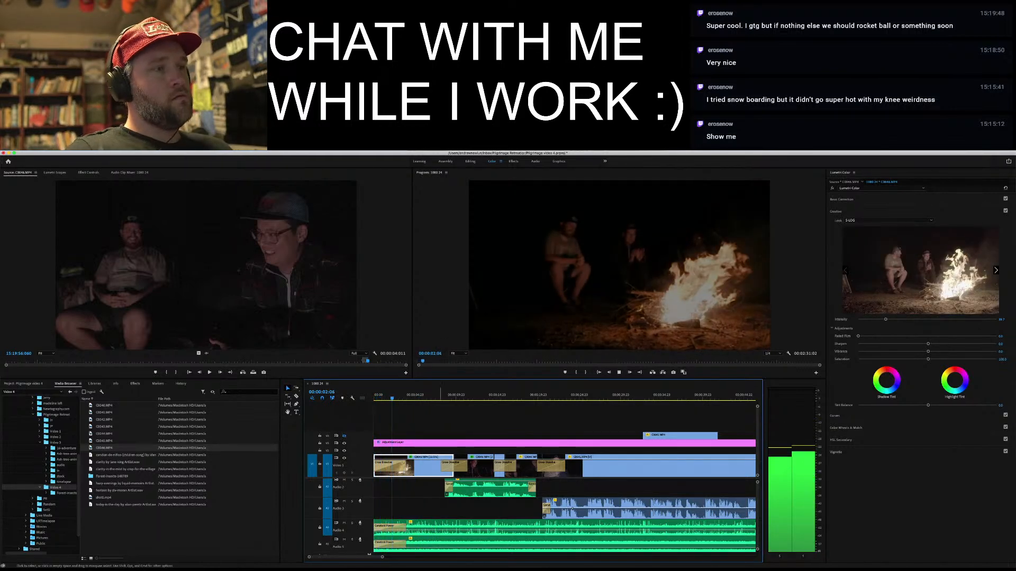
{"action": "key", "text": "space"}
Copy the graded campfire shot's attributes and paste only its Lumetri Color effect onto the inserted shot of the two laughing men
{"action": "left_click", "coordinate": [492, 458]}
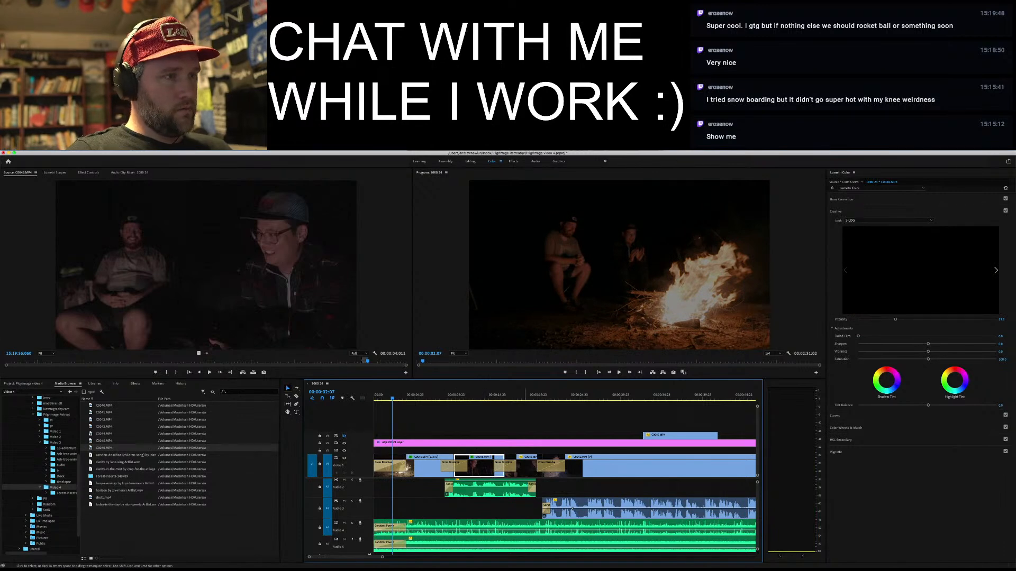
{"action": "right_click", "coordinate": [524, 465]}
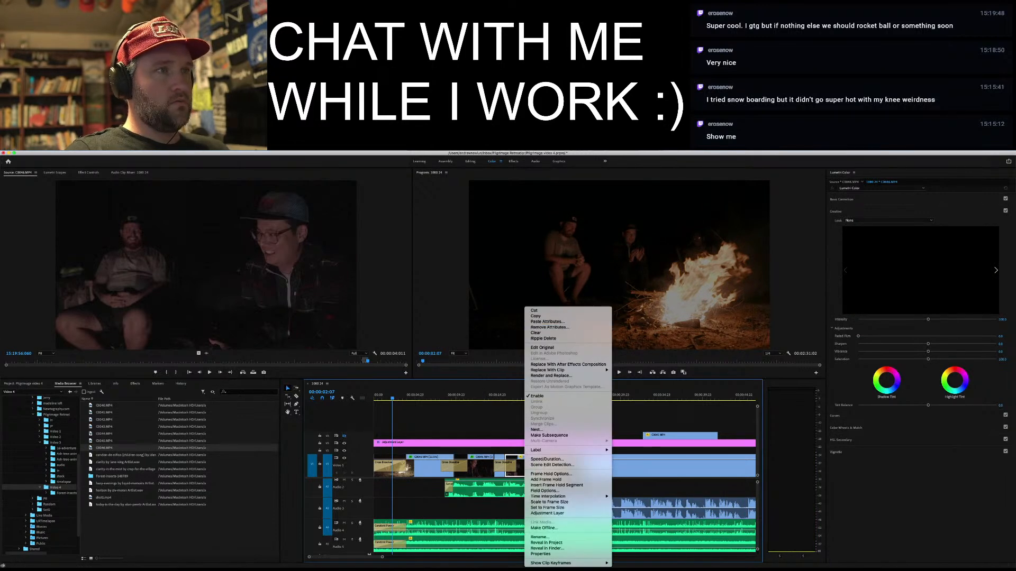
{"action": "left_click", "coordinate": [550, 327]}
{"action": "key", "text": "Escape"}
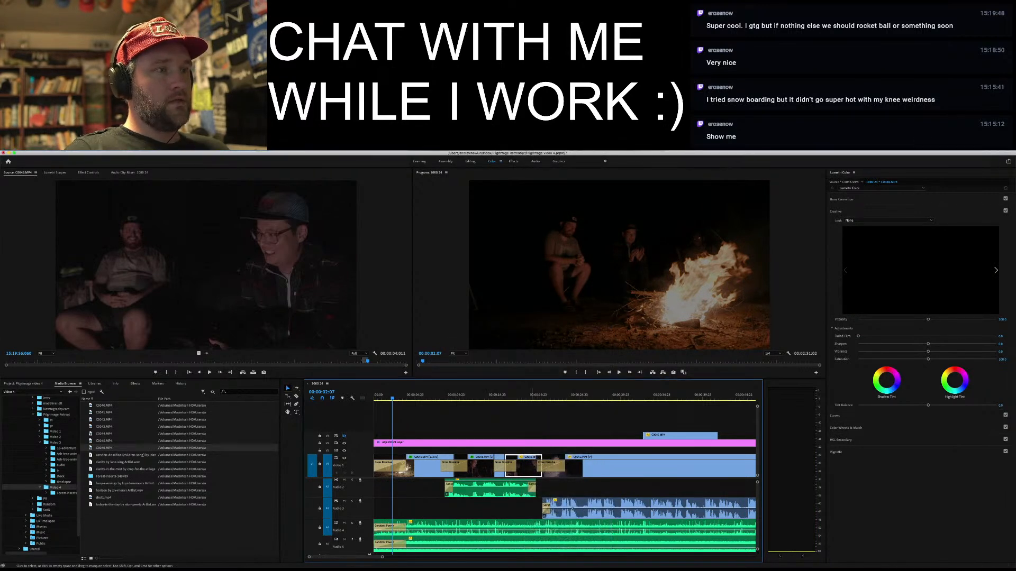
{"action": "right_click", "coordinate": [531, 466]}
{"action": "left_click", "coordinate": [553, 322]}
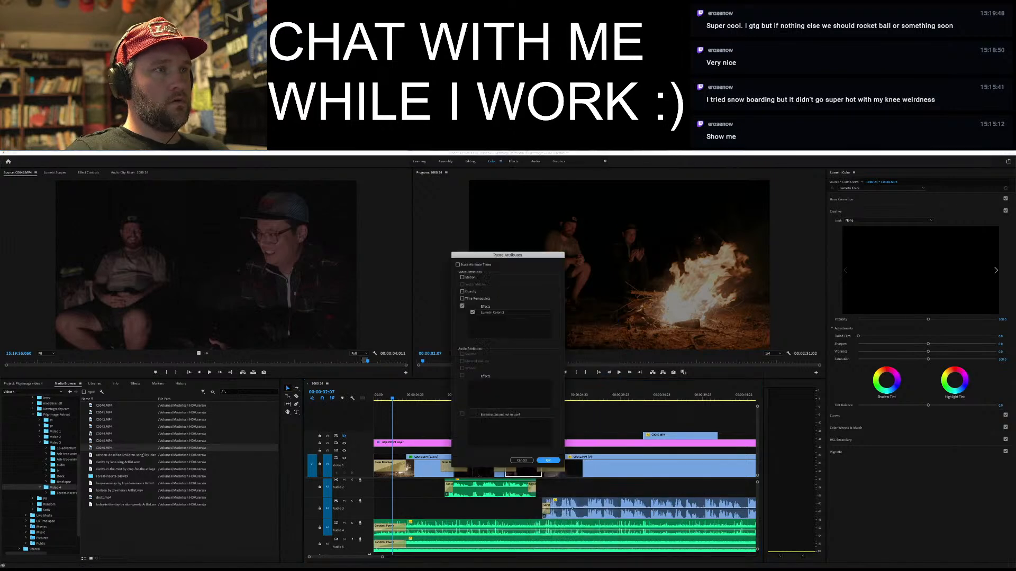
{"action": "key", "text": "Return"}
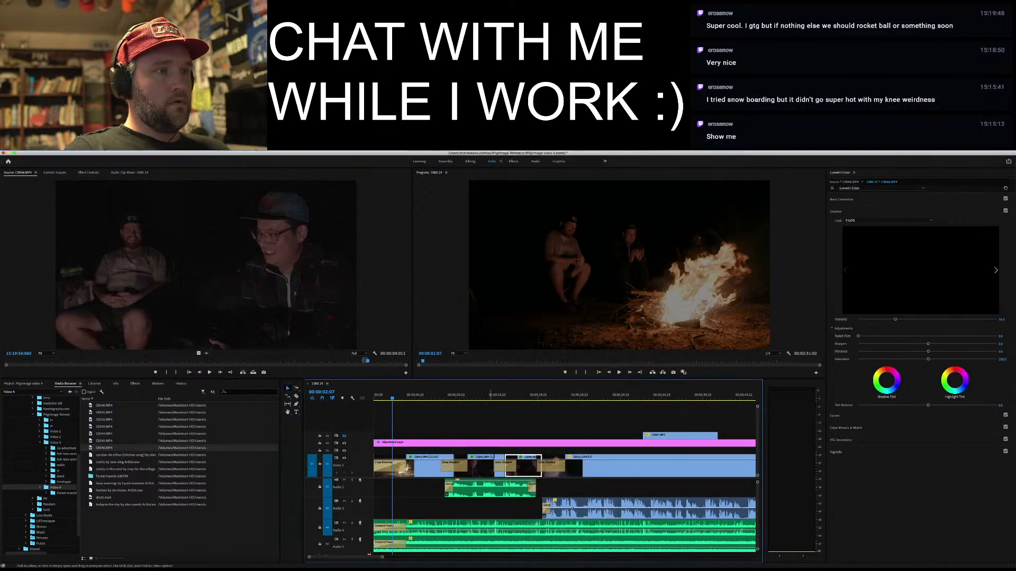
Play through the opening, then raise the exposure slightly and reduce the saturation of the inserted laughing shot
{"action": "key", "text": "space"}
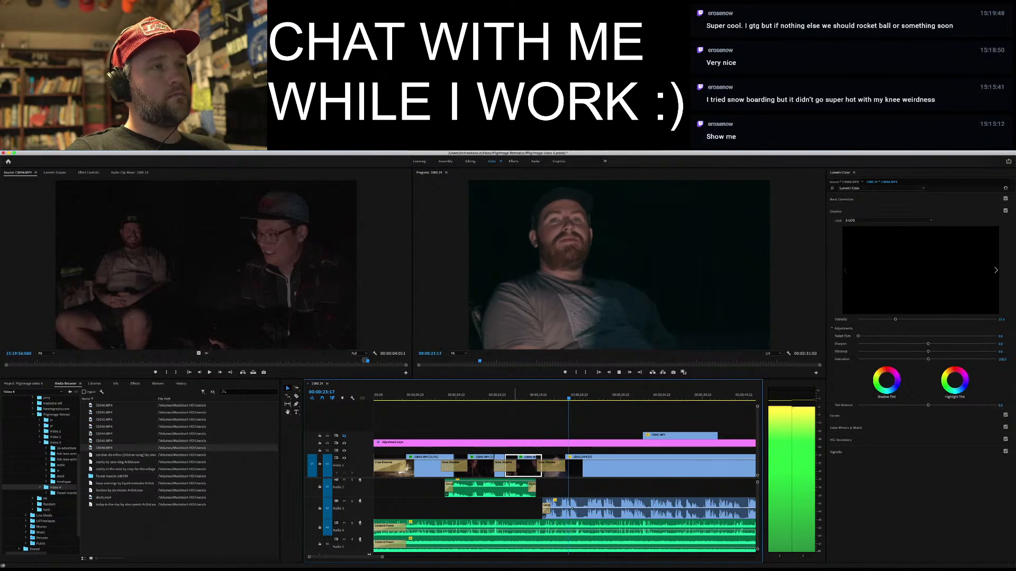
{"action": "mouse_move", "coordinate": [520, 395]}
{"action": "left_mouse_down"}
{"action": "mouse_move", "coordinate": [509, 397]}
{"action": "mouse_move", "coordinate": [522, 396]}
{"action": "left_mouse_up"}
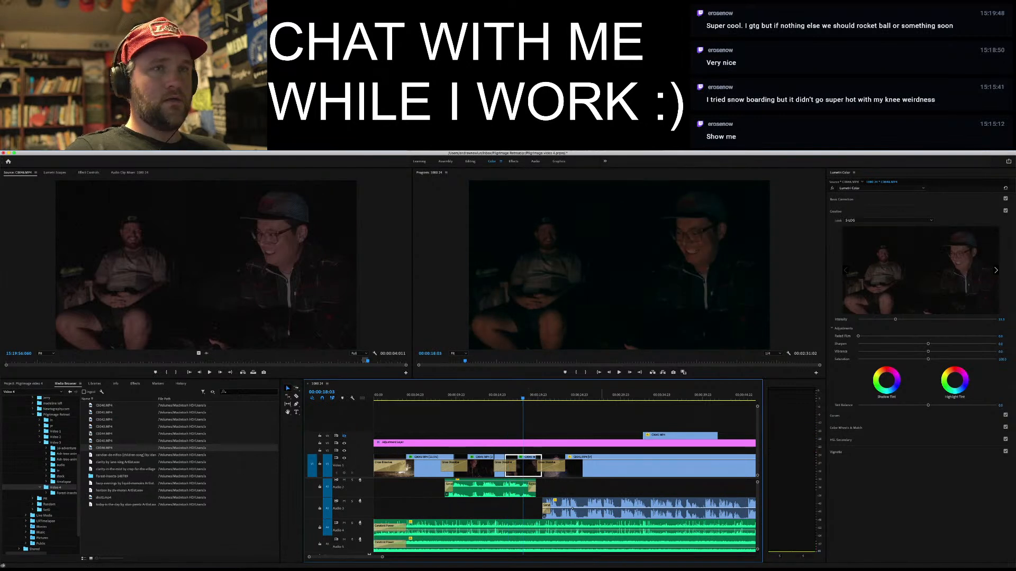
{"action": "left_click", "coordinate": [841, 199]}
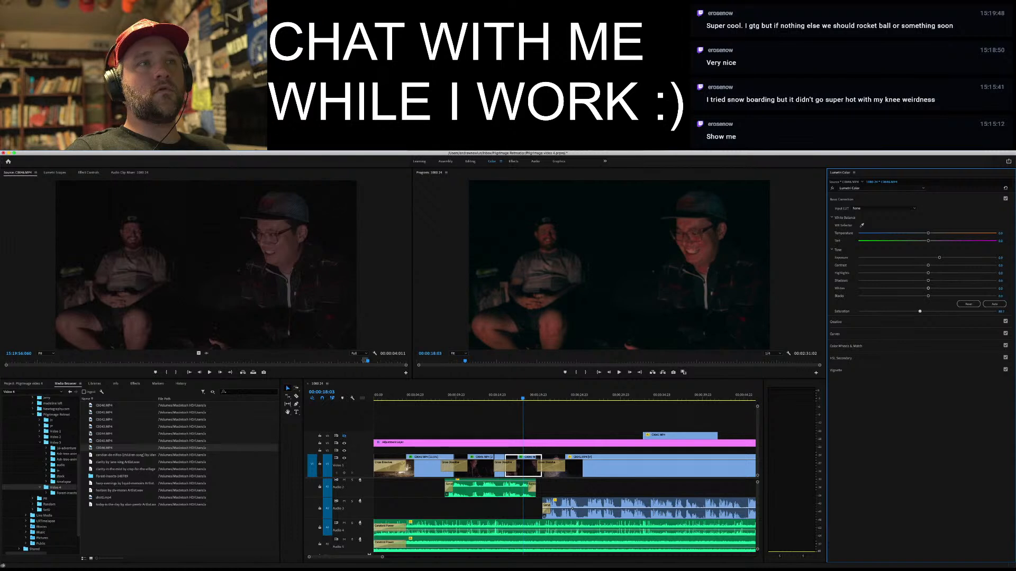
Play from the preceding campfire close-up into the inserted shot to compare their brightness and colour
{"action": "left_click", "coordinate": [479, 394]}
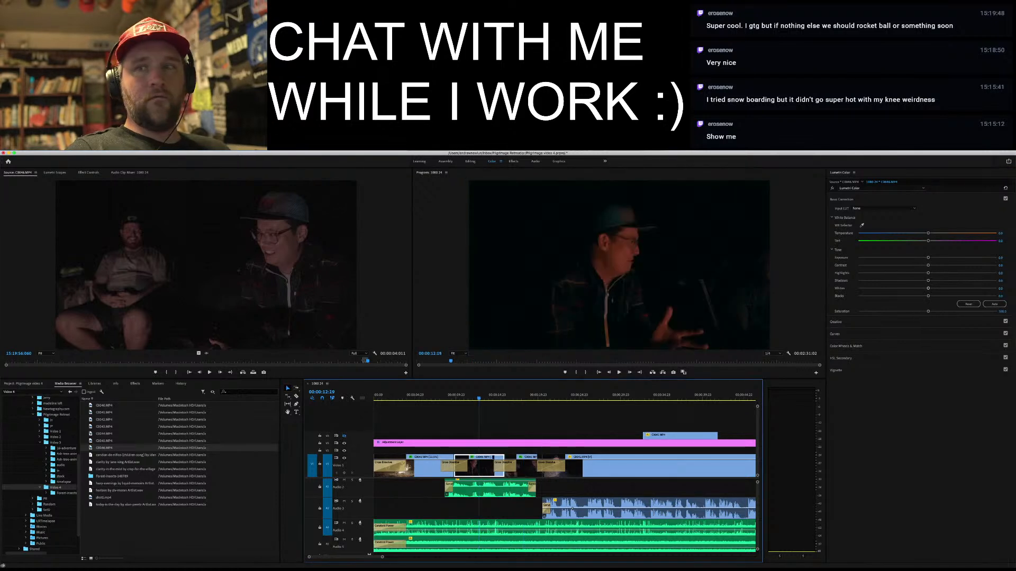
{"action": "key", "text": "space"}
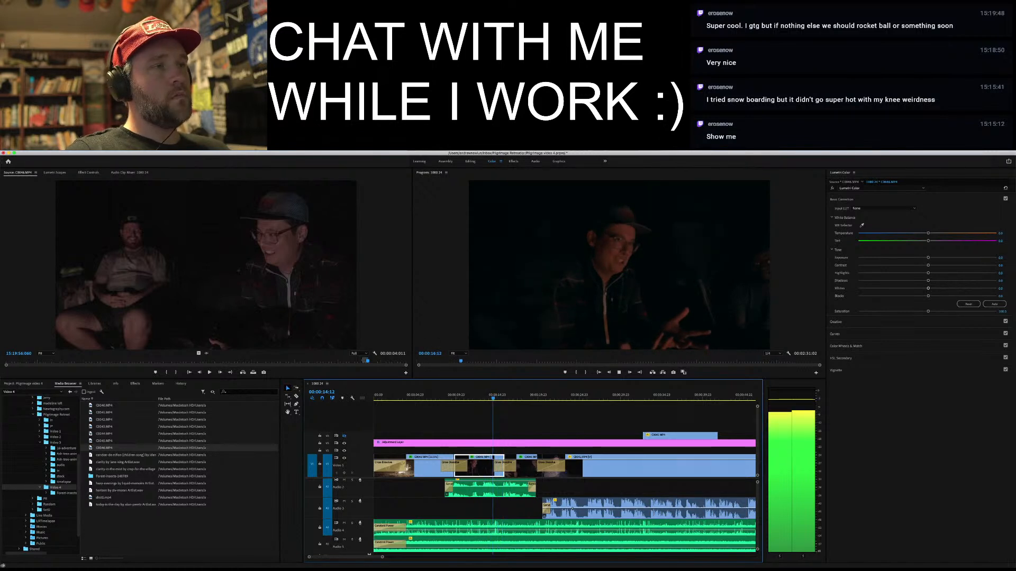
{"action": "left_click_drag", "start_coordinate": [465, 397], "coordinate": [473, 397]}
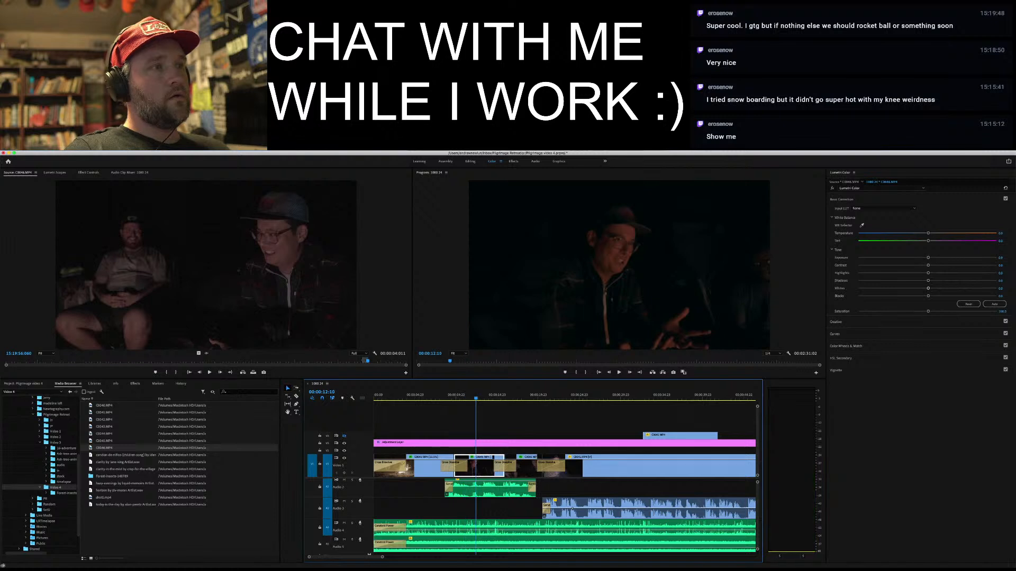
{"action": "key", "text": "space"}
{"action": "key", "text": "Right"}
{"action": "key", "text": "Right"}
{"action": "key", "text": "Right"}
{"action": "key", "text": "Right"}
{"action": "key", "text": "Right"}
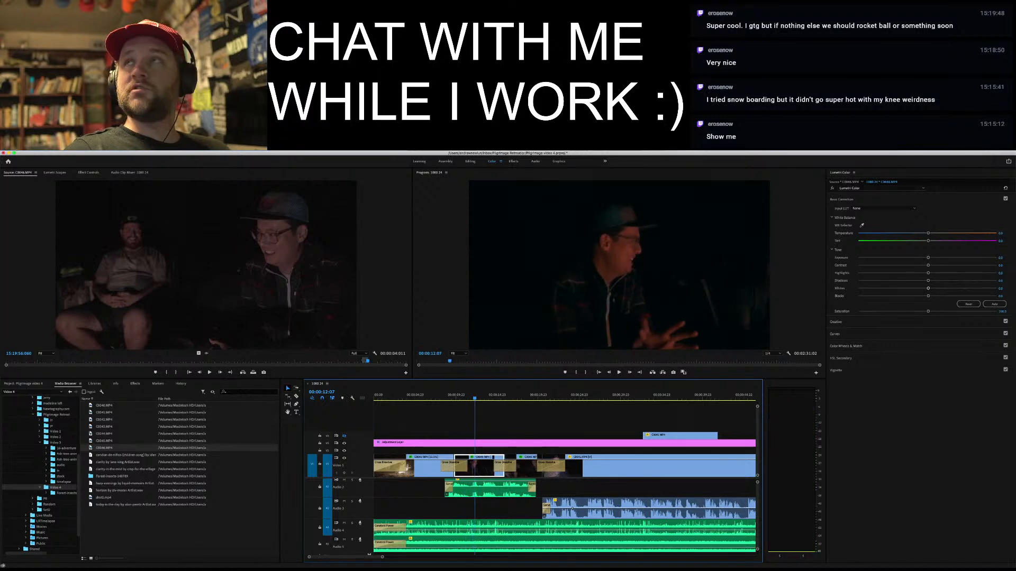
{"action": "key", "text": "space"}
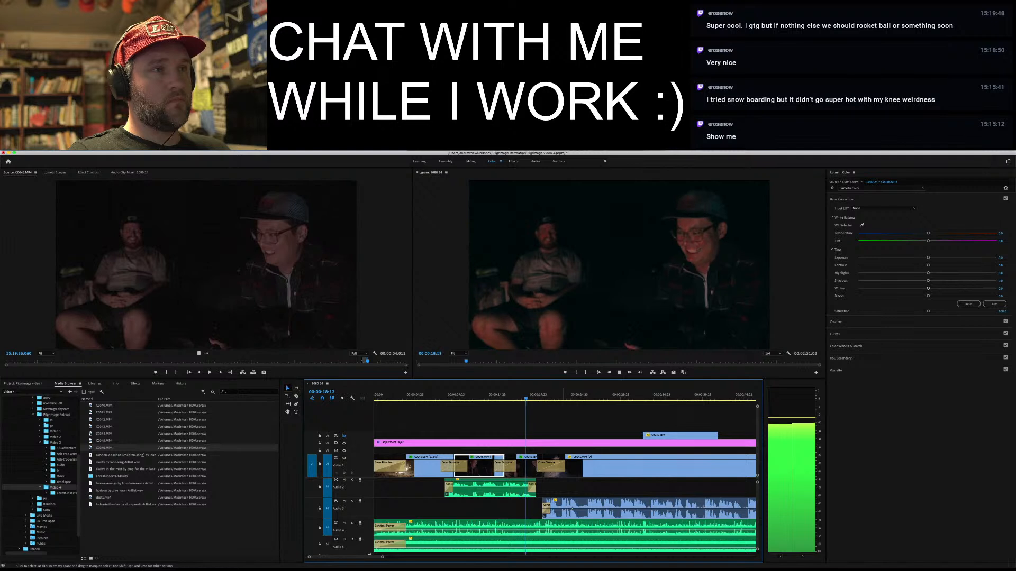
{"action": "key", "text": "space"}
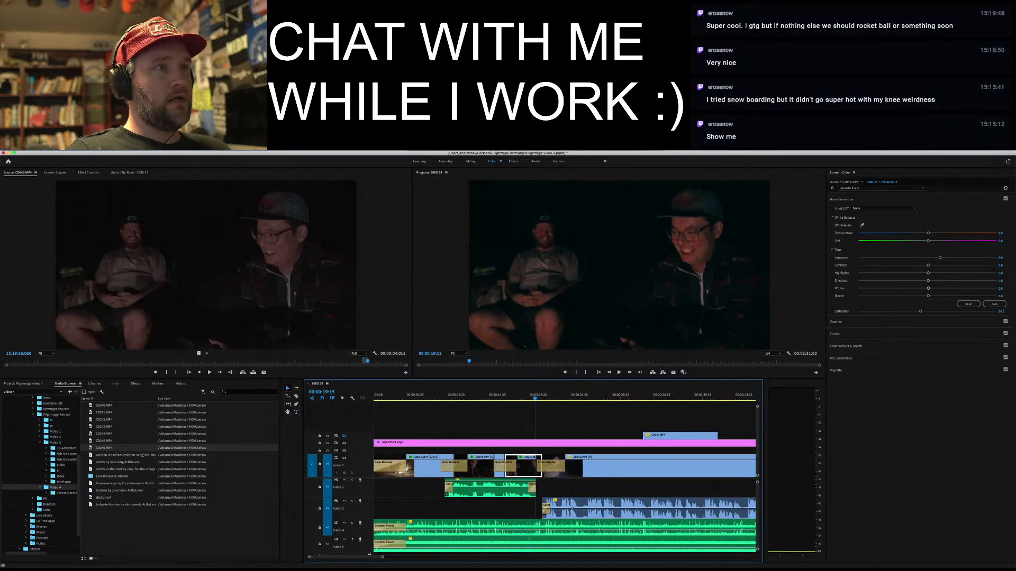
Go back to the start of the inserted shot and play it through the dissolve into the interview
{"action": "left_click", "coordinate": [527, 398]}
{"action": "key", "text": "shift+Left"}
{"action": "key", "text": "shift+Left"}
{"action": "key", "text": "shift+Left"}
{"action": "key", "text": "shift+Left"}
{"action": "key", "text": "shift+Left"}
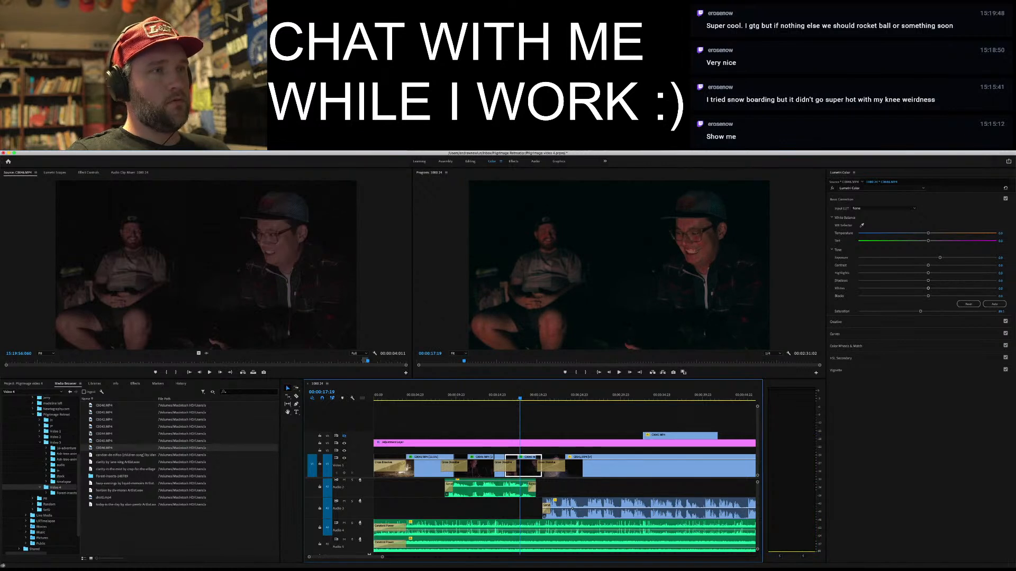
{"action": "key", "text": "space"}
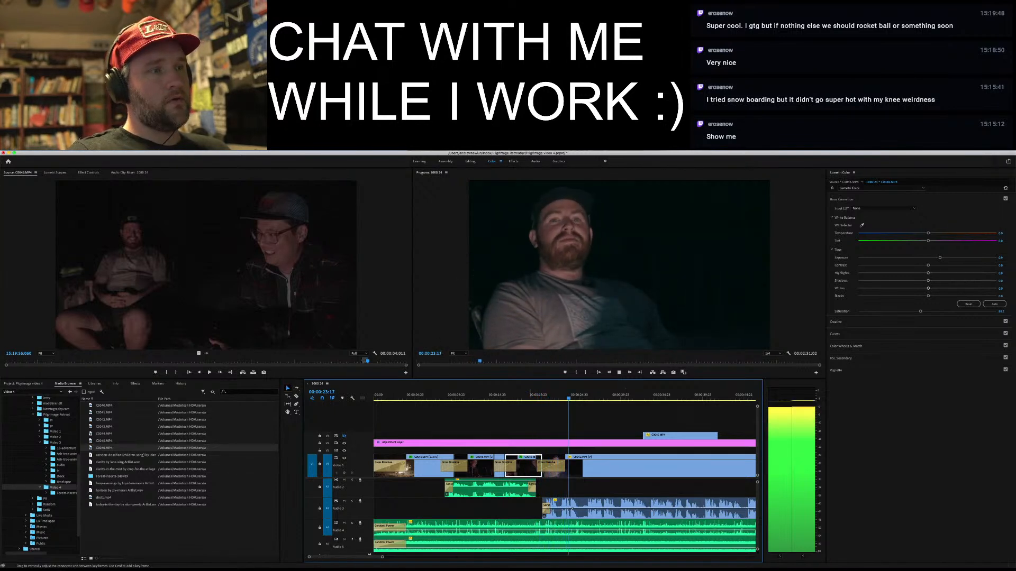
Replace the dissolve between the inserted shot and the interview with a default transition and lengthen it
{"action": "key", "text": "space"}
{"action": "left_click_drag", "start_coordinate": [541, 465], "coordinate": [524, 466]}
{"action": "left_click_drag", "start_coordinate": [523, 467], "coordinate": [540, 466]}
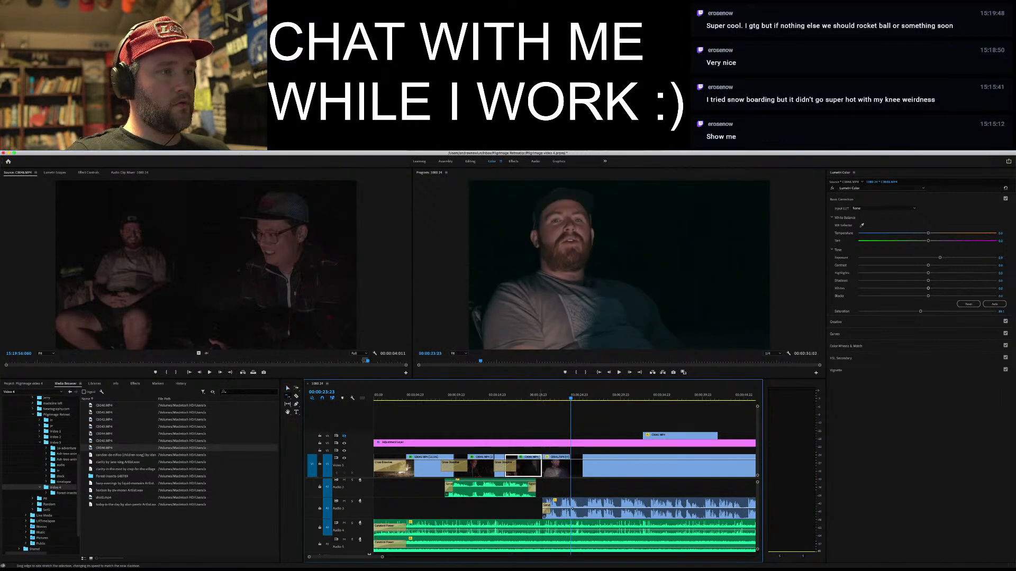
{"action": "right_click", "coordinate": [541, 462]}
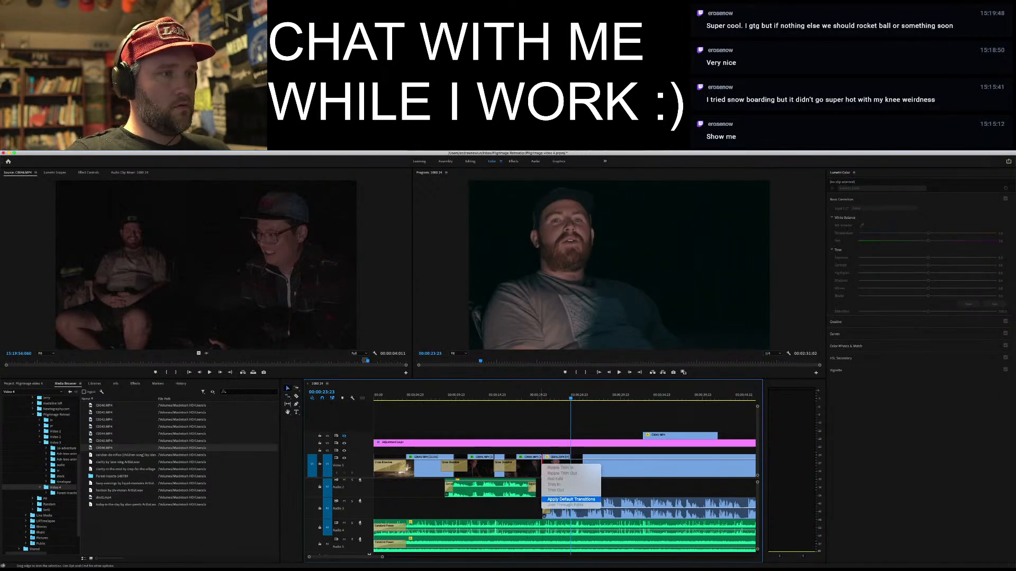
{"action": "left_click", "coordinate": [567, 499]}
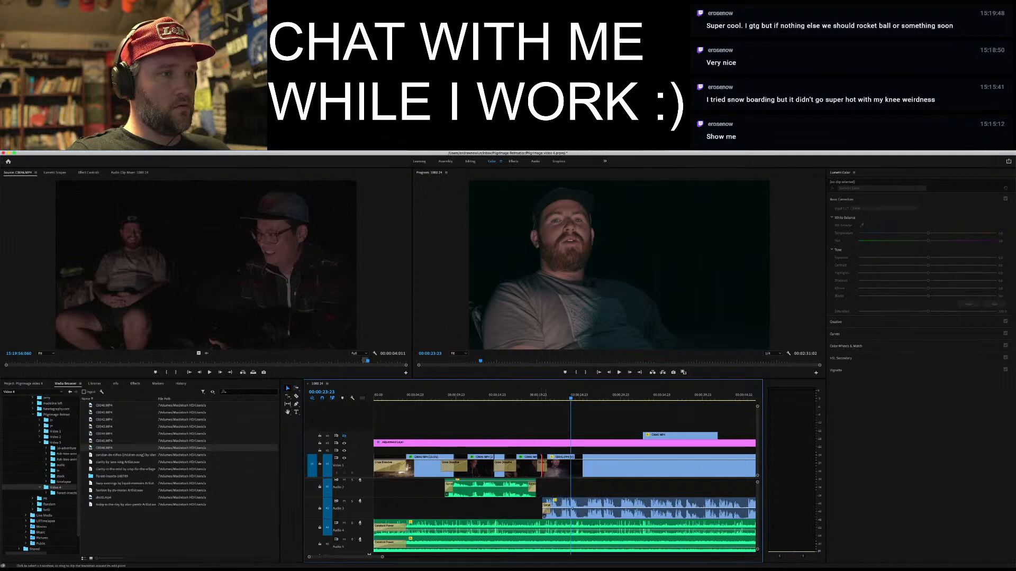
{"action": "left_click_drag", "start_coordinate": [547, 467], "coordinate": [555, 467]}
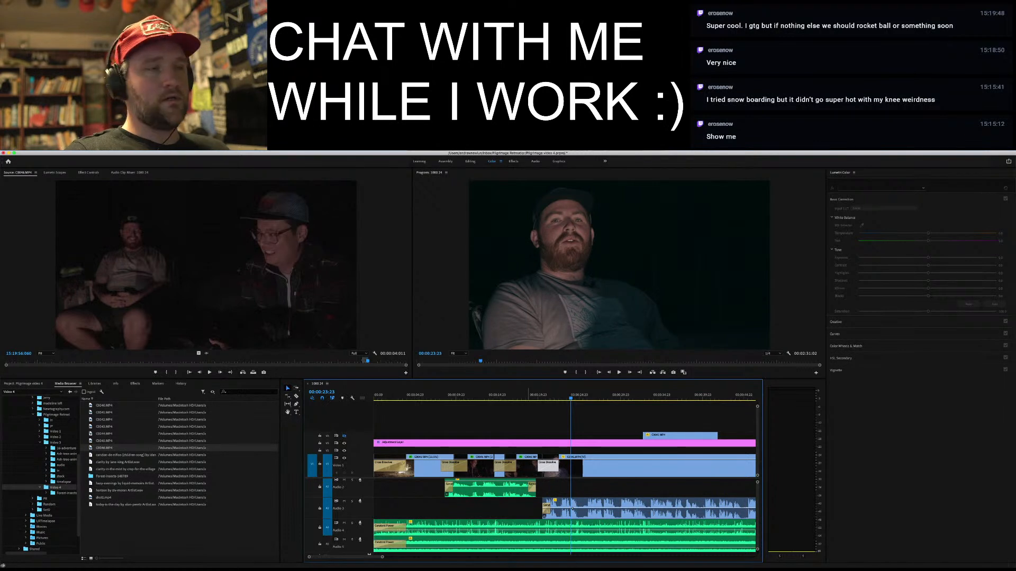
Play the new dissolve and the first seconds of the interview with more of the timeline in view
{"action": "left_click", "coordinate": [527, 397]}
{"action": "key", "text": "space"}
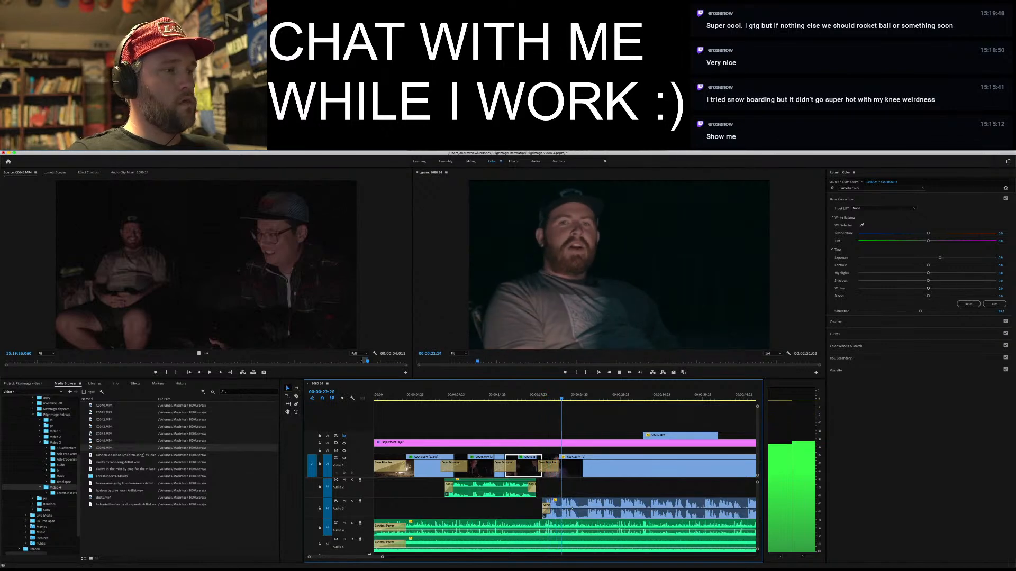
{"action": "left_click_drag", "start_coordinate": [382, 557], "coordinate": [403, 557]}
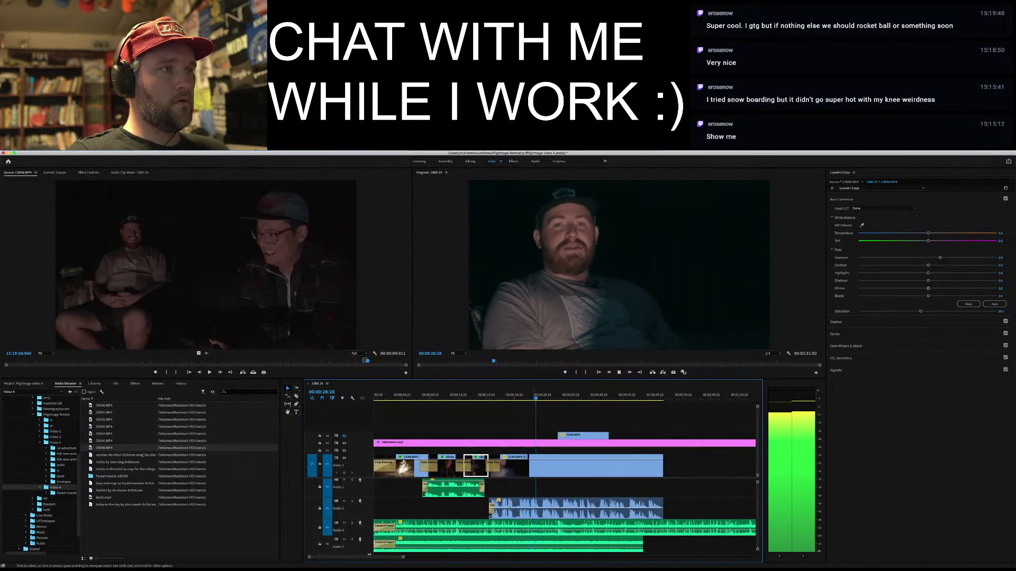
{"action": "key", "text": "space"}
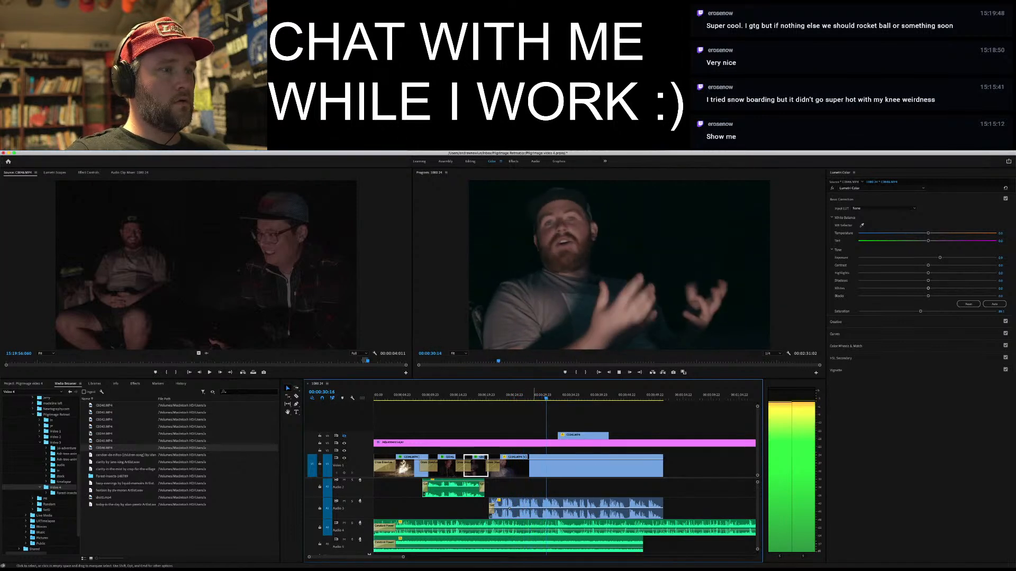
Lower the volume of the music clip on Audio 1 slightly beneath the interview
{"action": "left_click", "coordinate": [509, 509]}
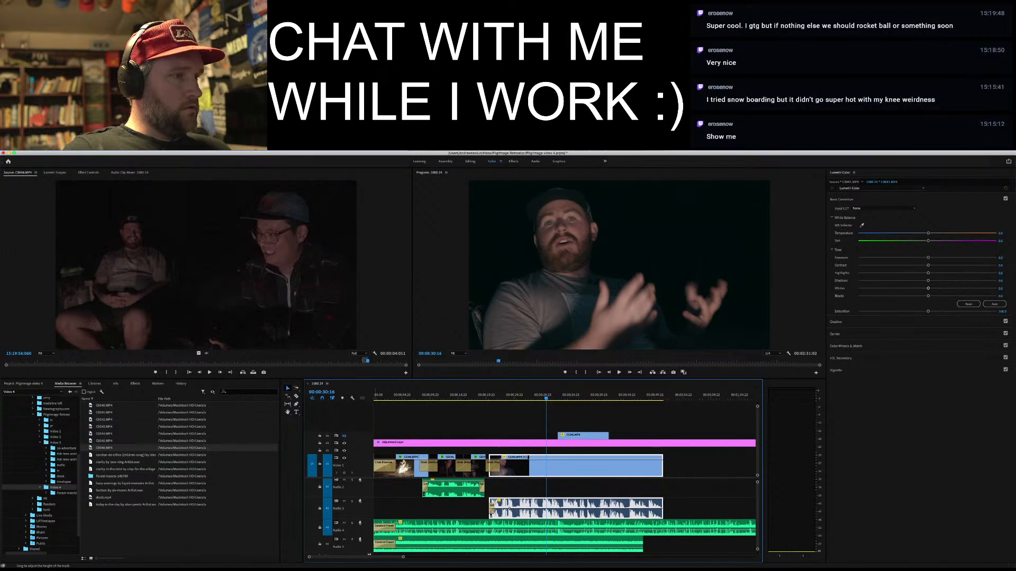
{"action": "left_click_drag", "start_coordinate": [339, 536], "coordinate": [339, 531]}
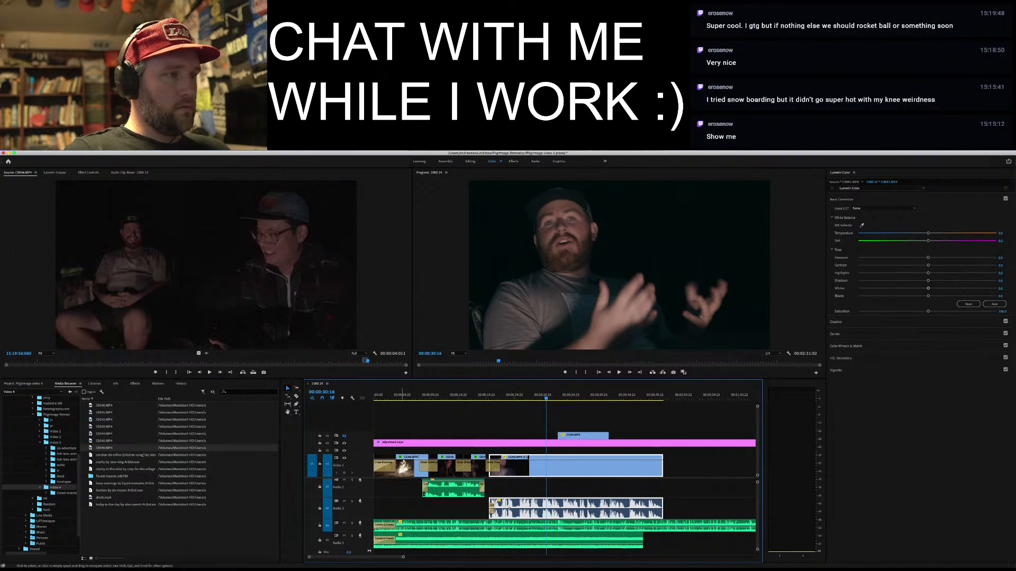
{"action": "scroll", "coordinate": [564, 516], "scroll_direction": "up", "scroll_amount": 2}
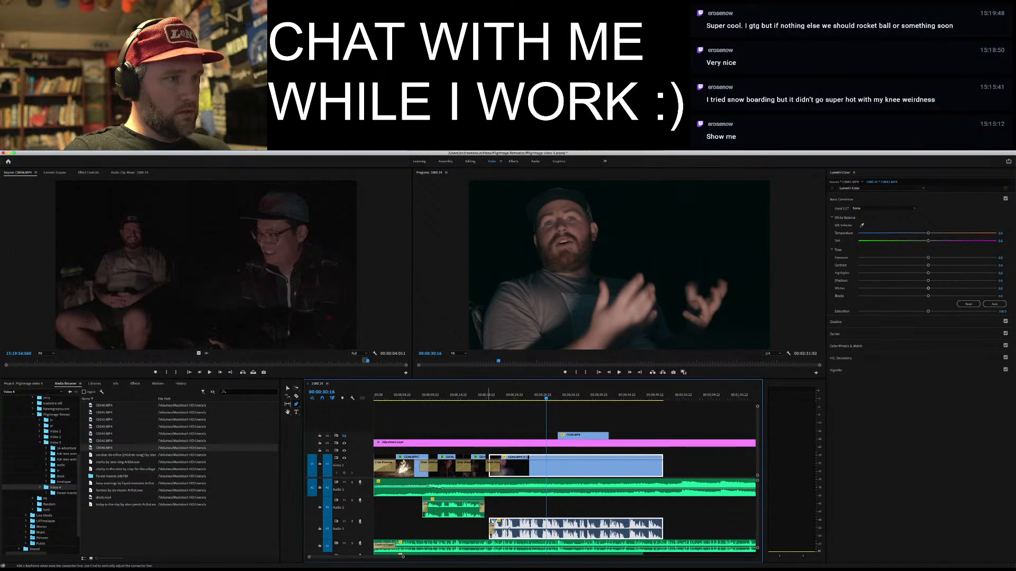
{"action": "left_click", "coordinate": [482, 496]}
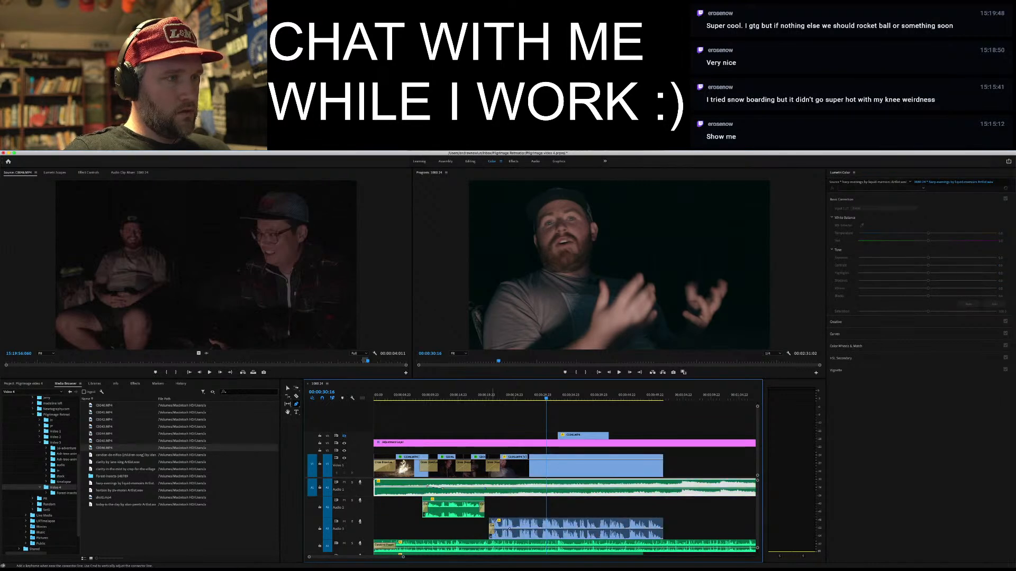
{"action": "left_click_drag", "start_coordinate": [507, 490], "coordinate": [509, 491]}
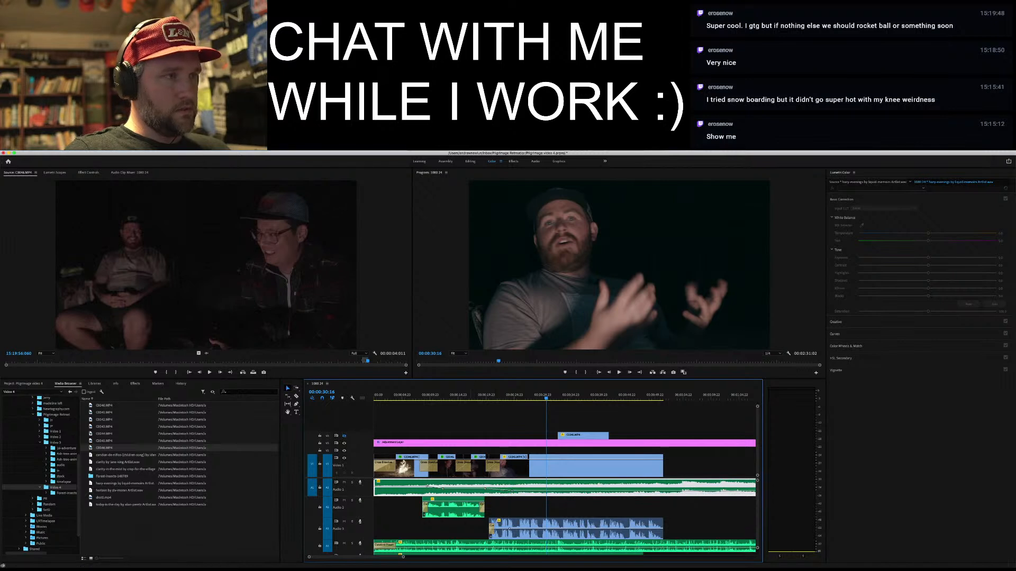
Play from before the inserted shot to the end of the interview clip to check the music balance
{"action": "left_click", "coordinate": [469, 397]}
{"action": "key", "text": "space"}
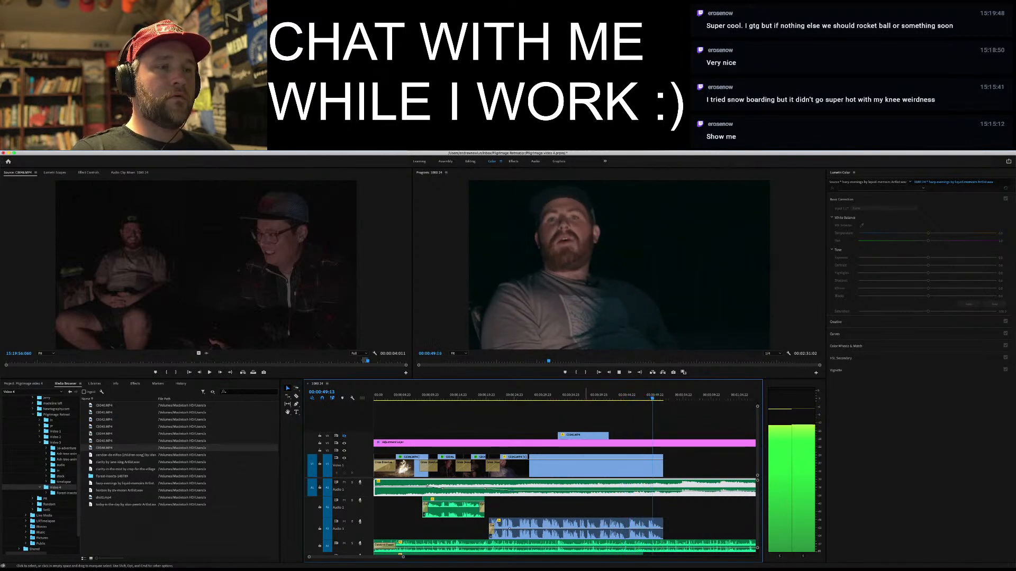
{"action": "key", "text": "space"}
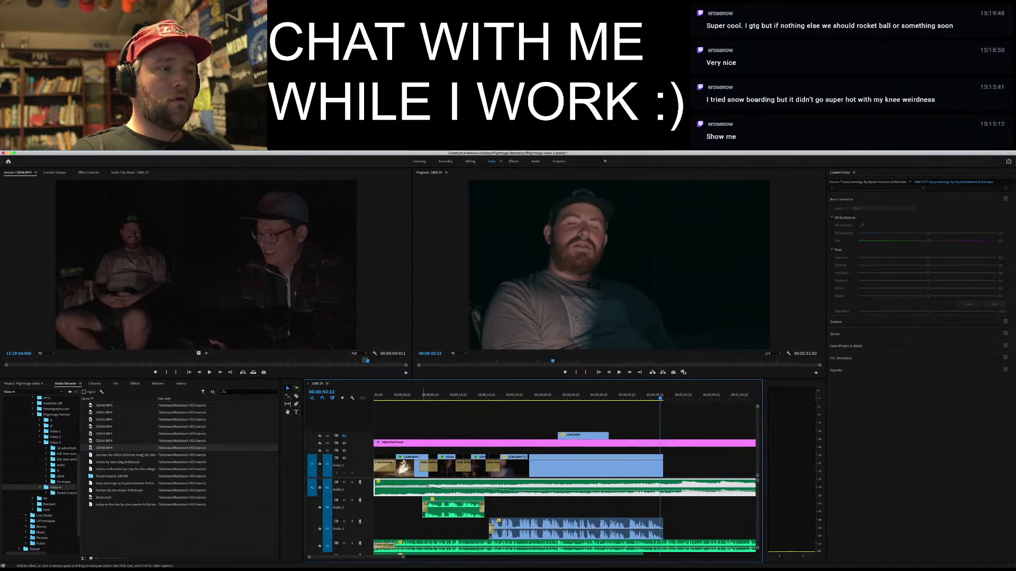
Copy the forest insects ambience clip and paste two copies in the empty timeline area past the end of the music
{"action": "scroll", "coordinate": [564, 516], "scroll_direction": "down", "scroll_amount": 3}
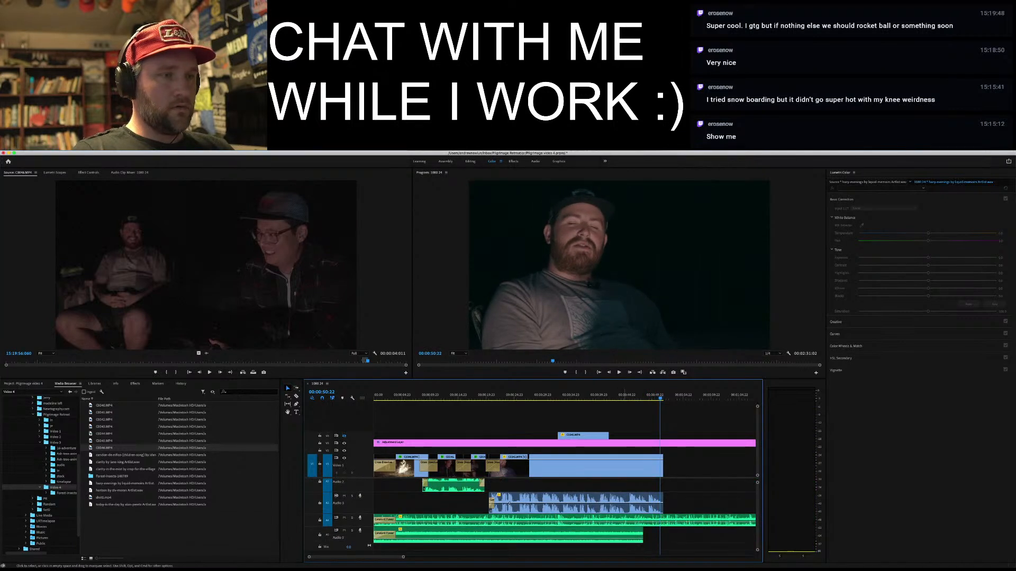
{"action": "left_click", "coordinate": [623, 534]}
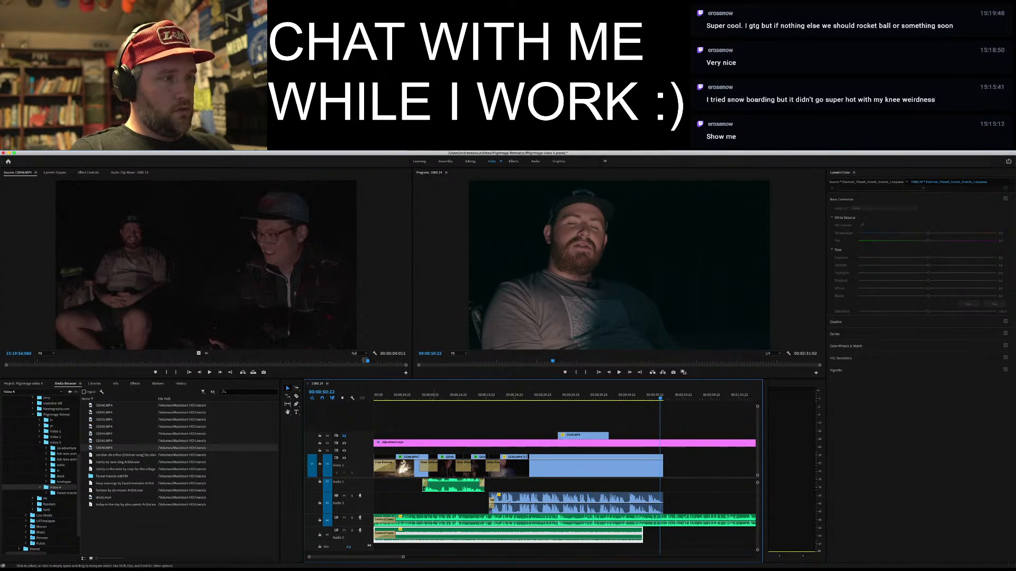
{"action": "left_click_drag", "start_coordinate": [403, 557], "coordinate": [510, 557]}
{"action": "scroll", "coordinate": [608, 516], "scroll_direction": "up", "scroll_amount": 3}
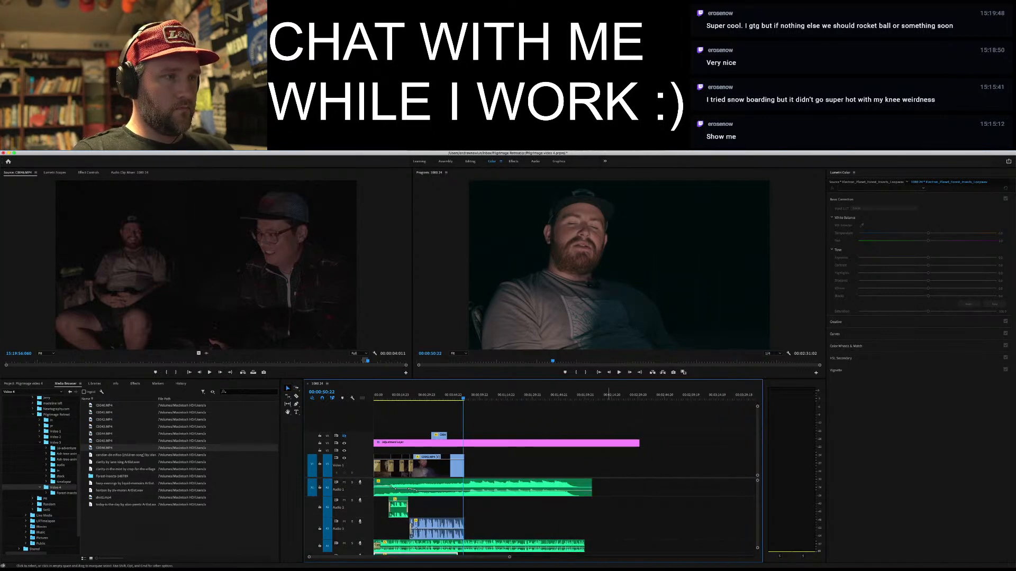
{"action": "left_click", "coordinate": [623, 396]}
{"action": "key", "text": "super+v"}
{"action": "left_click_drag", "start_coordinate": [646, 488], "coordinate": [647, 546]}
{"action": "left_click", "coordinate": [626, 395]}
{"action": "key", "text": "super+v"}
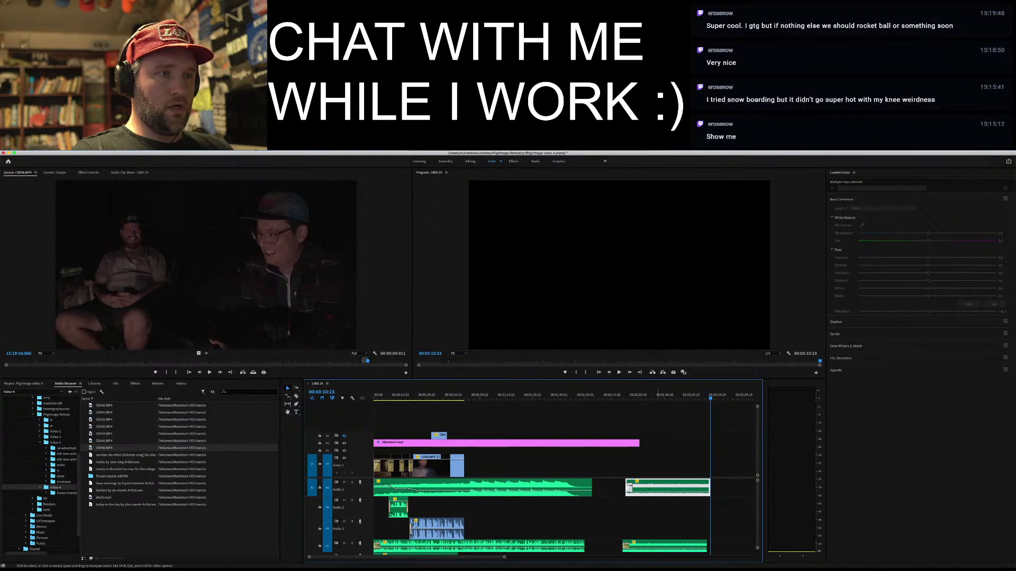
Move one pasted insect ambience copy onto the lowest audio track, directly after the original ambience clip
{"action": "scroll", "coordinate": [529, 516], "scroll_direction": "down", "scroll_amount": 2}
{"action": "scroll", "coordinate": [656, 516], "scroll_direction": "up", "scroll_amount": 1}
{"action": "left_click_drag", "start_coordinate": [661, 528], "coordinate": [498, 542]}
{"action": "scroll", "coordinate": [497, 529], "scroll_direction": "up", "scroll_amount": 2}
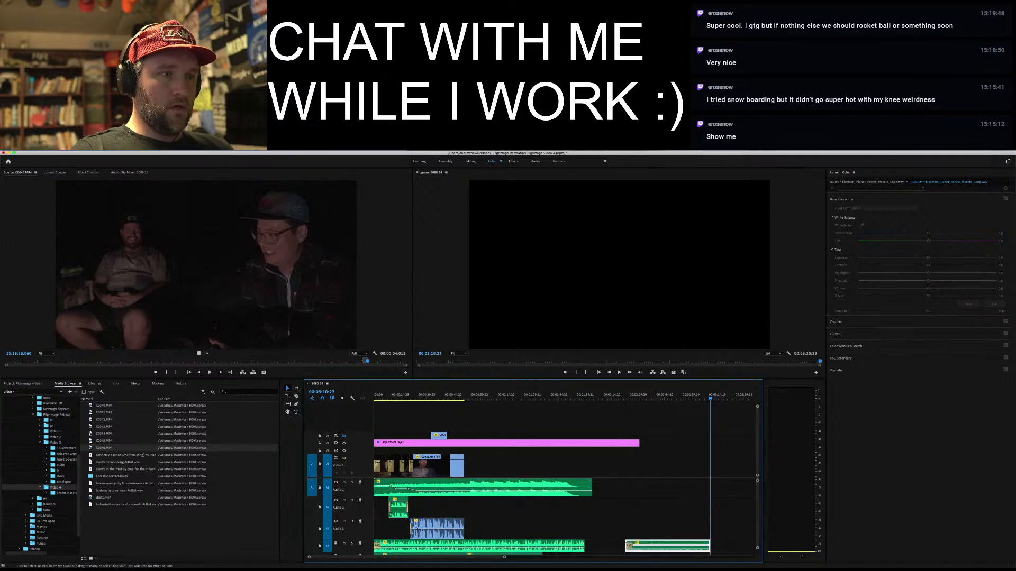
Move the remaining insect ambience copy onto the lowest audio track, directly after the previous copy
{"action": "scroll", "coordinate": [529, 515], "scroll_direction": "down", "scroll_amount": 2}
{"action": "left_click_drag", "start_coordinate": [657, 521], "coordinate": [574, 534]}
Copy and paste the campfire crackling ambience clip, and move the copy directly after the original on its own track
{"action": "left_click", "coordinate": [574, 520]}
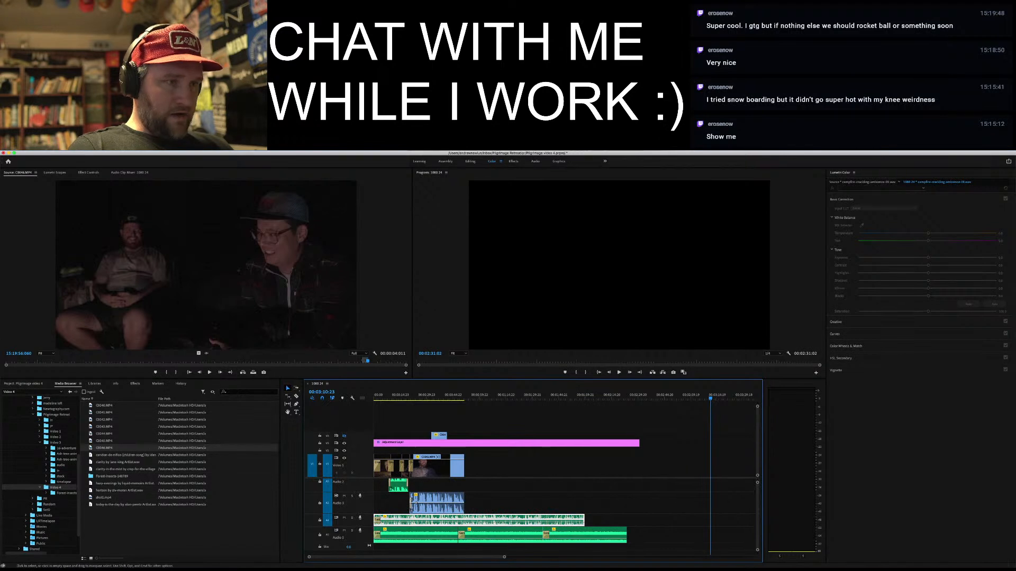
{"action": "scroll", "coordinate": [500, 516], "scroll_direction": "up", "scroll_amount": 2}
{"action": "key", "text": "super+v"}
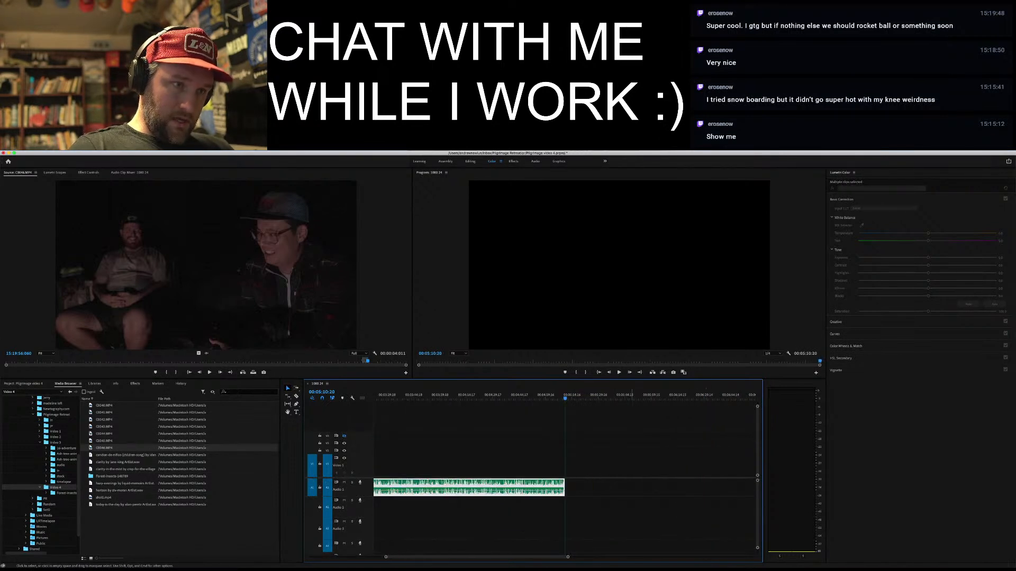
{"action": "scroll", "coordinate": [565, 476], "scroll_direction": "left", "scroll_amount": 10}
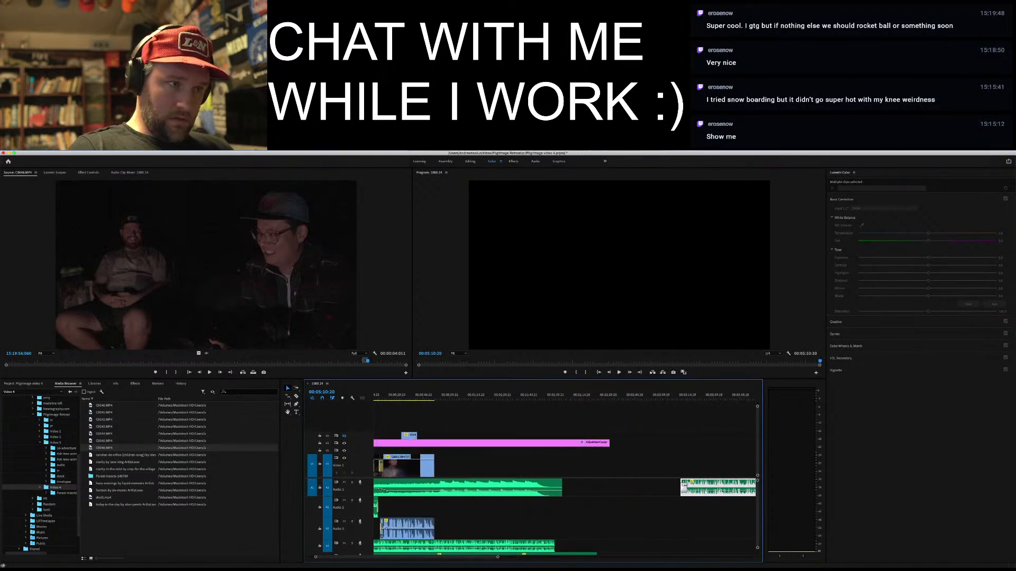
{"action": "left_click_drag", "start_coordinate": [698, 488], "coordinate": [576, 546]}
Replace the fade at the join between the first and second insect ambience clips with the default audio transition
{"action": "scroll", "coordinate": [575, 529], "scroll_direction": "down", "scroll_amount": 2}
{"action": "left_click", "coordinate": [432, 533]}
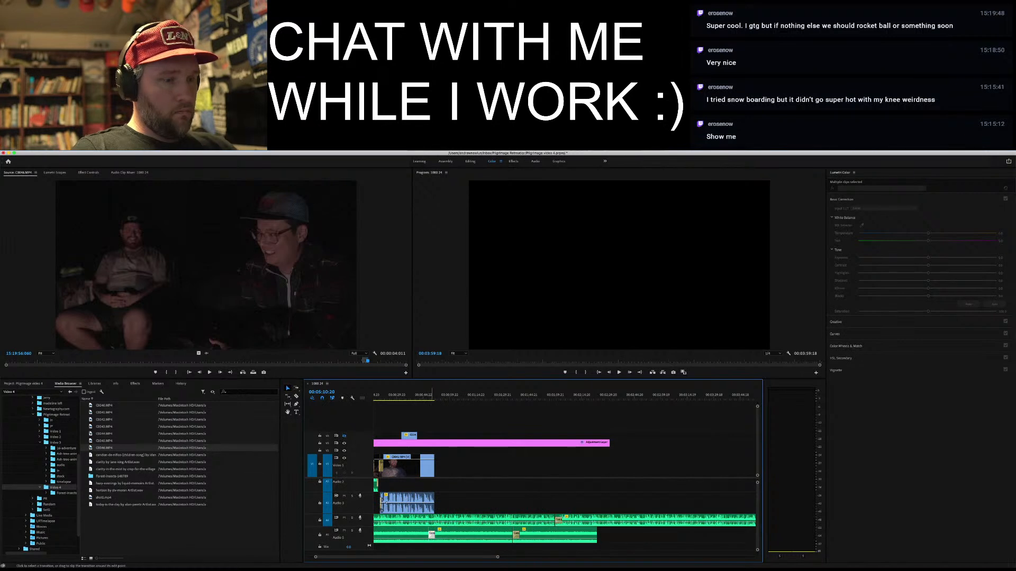
{"action": "right_click", "coordinate": [429, 524]}
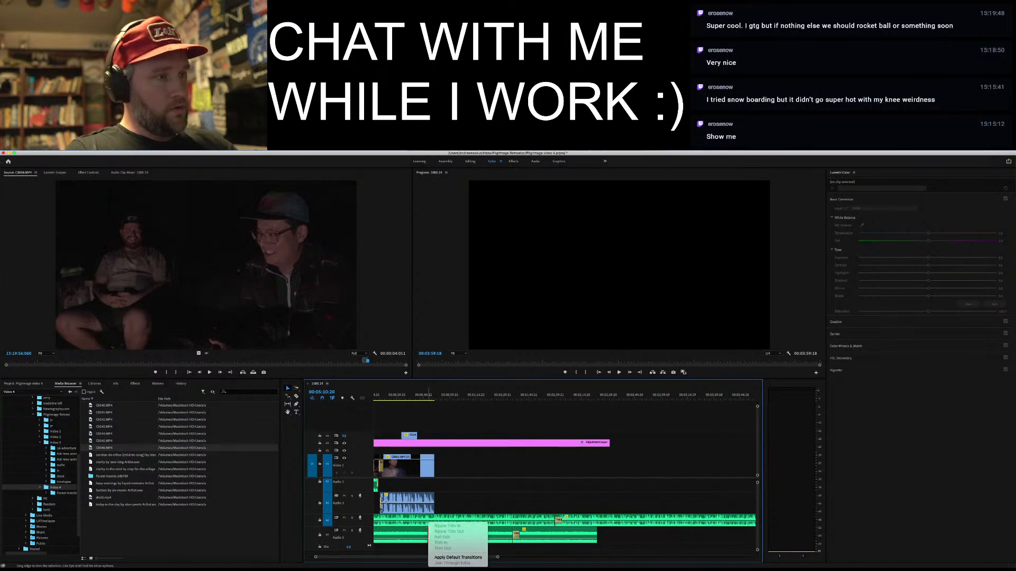
{"action": "key", "text": "Escape"}
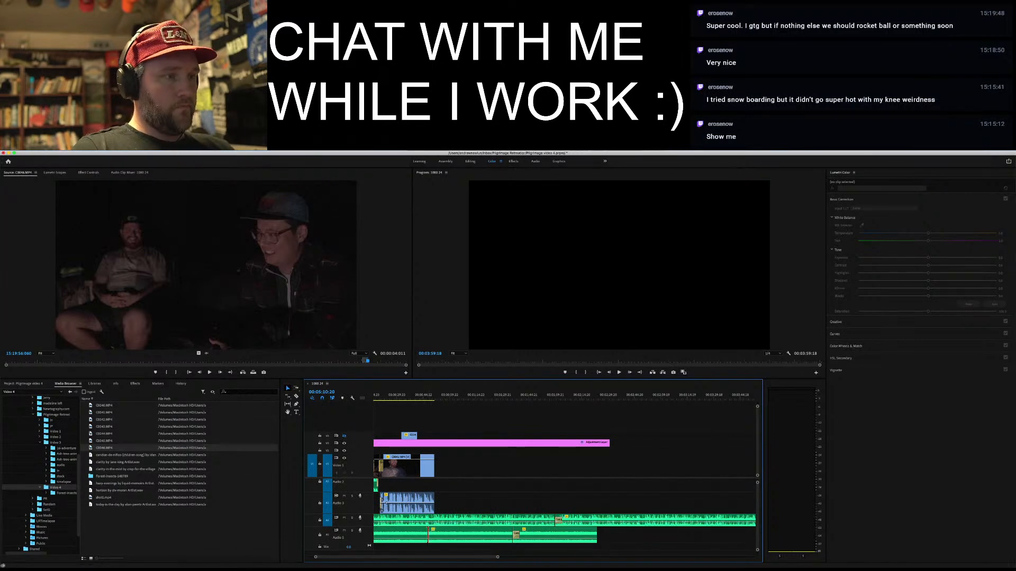
Remove the transitions at both insect ambience joins, trim the clip ends there and close the resulting gaps
{"action": "left_click_drag", "start_coordinate": [497, 556], "coordinate": [470, 556]}
{"action": "left_click_drag", "start_coordinate": [406, 556], "coordinate": [377, 556]}
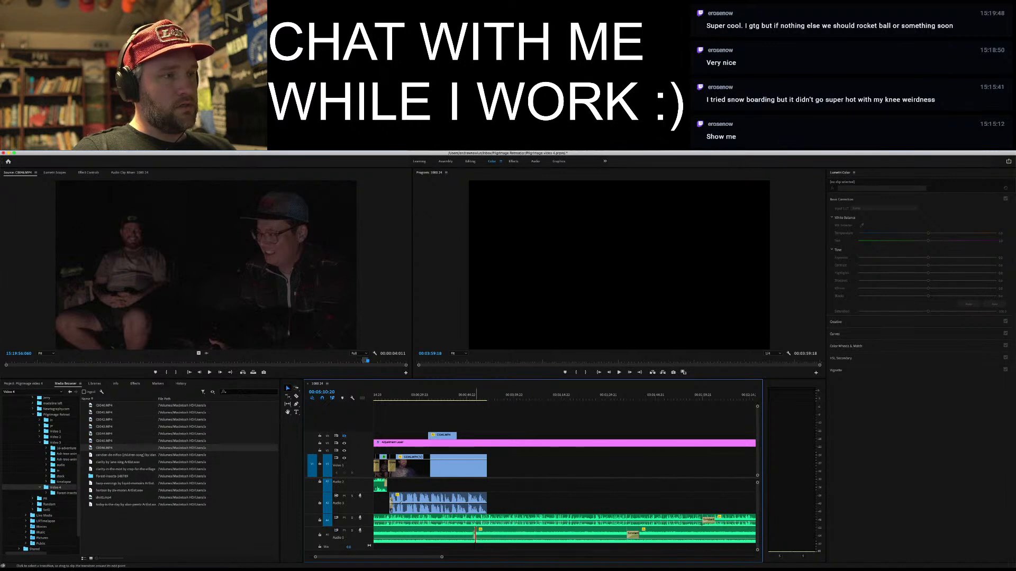
{"action": "left_click_drag", "start_coordinate": [441, 557], "coordinate": [434, 557]}
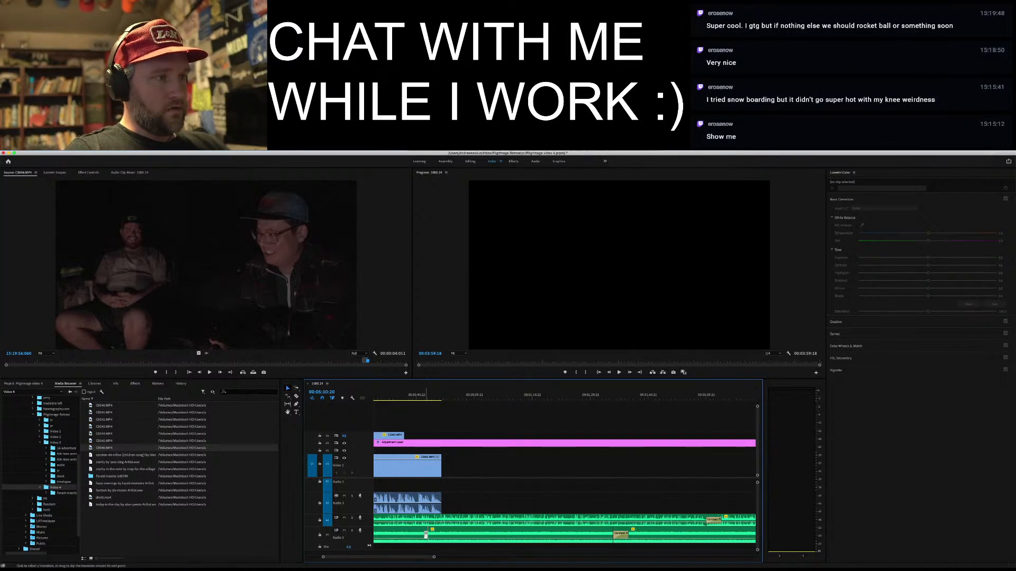
{"action": "left_click_drag", "start_coordinate": [427, 533], "coordinate": [437, 534]}
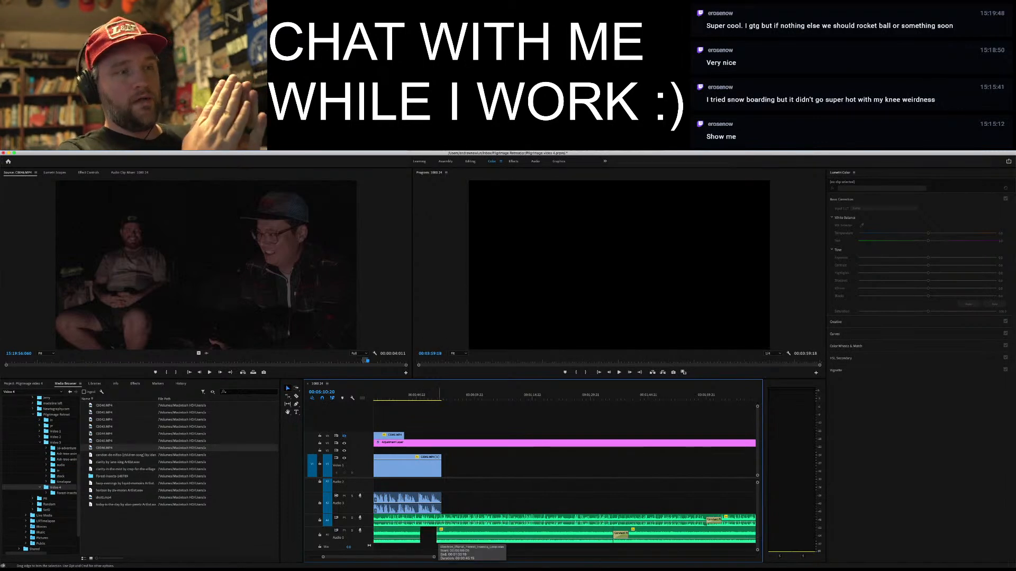
{"action": "left_click_drag", "start_coordinate": [440, 534], "coordinate": [431, 535]}
{"action": "mouse_move", "coordinate": [596, 535]}
{"action": "left_mouse_down"}
{"action": "mouse_move", "coordinate": [584, 535]}
{"action": "mouse_move", "coordinate": [620, 535]}
{"action": "mouse_move", "coordinate": [585, 535]}
{"action": "left_mouse_up"}
{"action": "left_click", "coordinate": [621, 535]}
{"action": "key", "text": "Delete"}
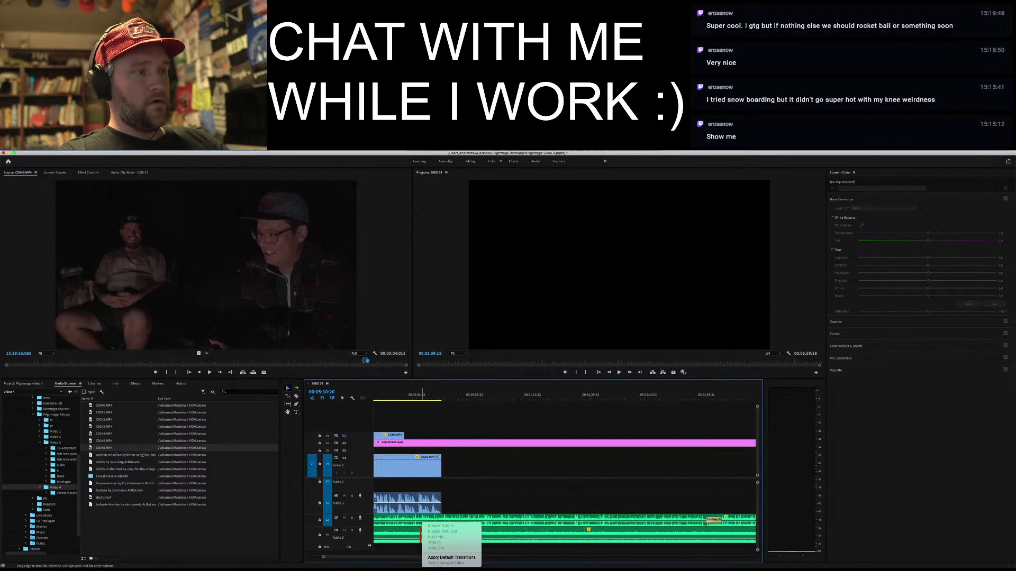
Apply the default Constant Power crossfade at the first insect ambience join and lengthen it
{"action": "left_click", "coordinate": [421, 534]}
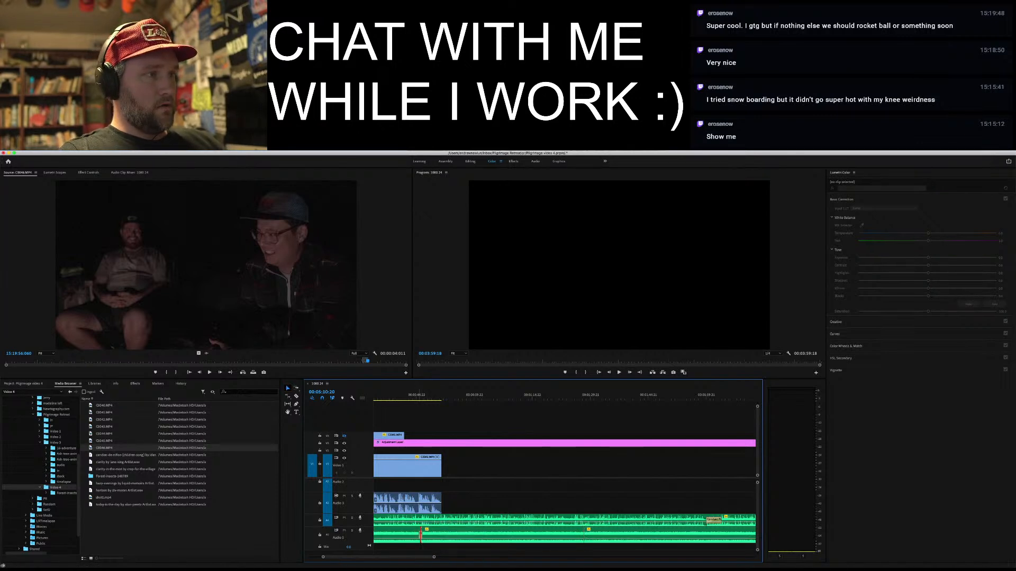
{"action": "left_click", "coordinate": [418, 394]}
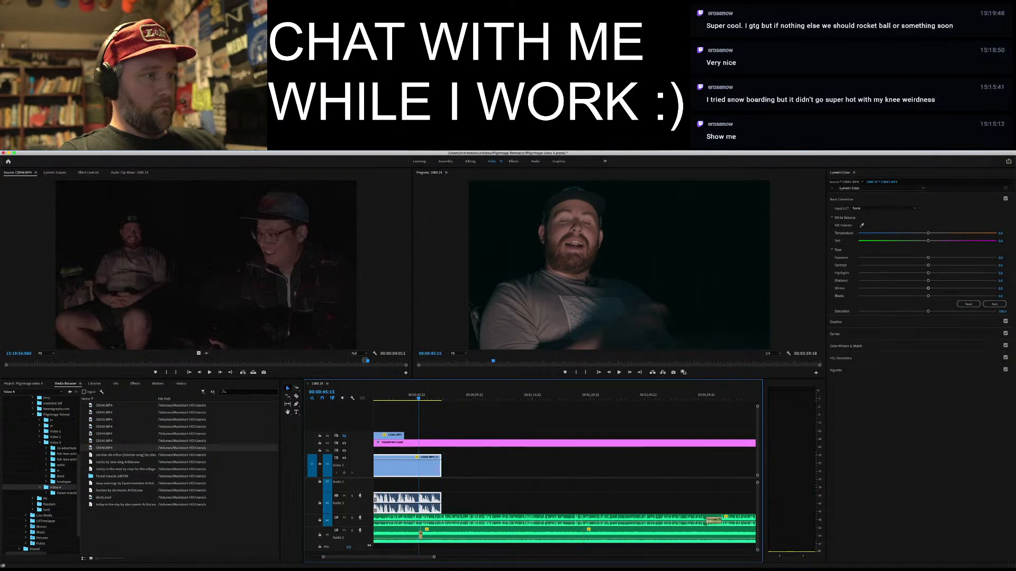
{"action": "key", "text": "="}
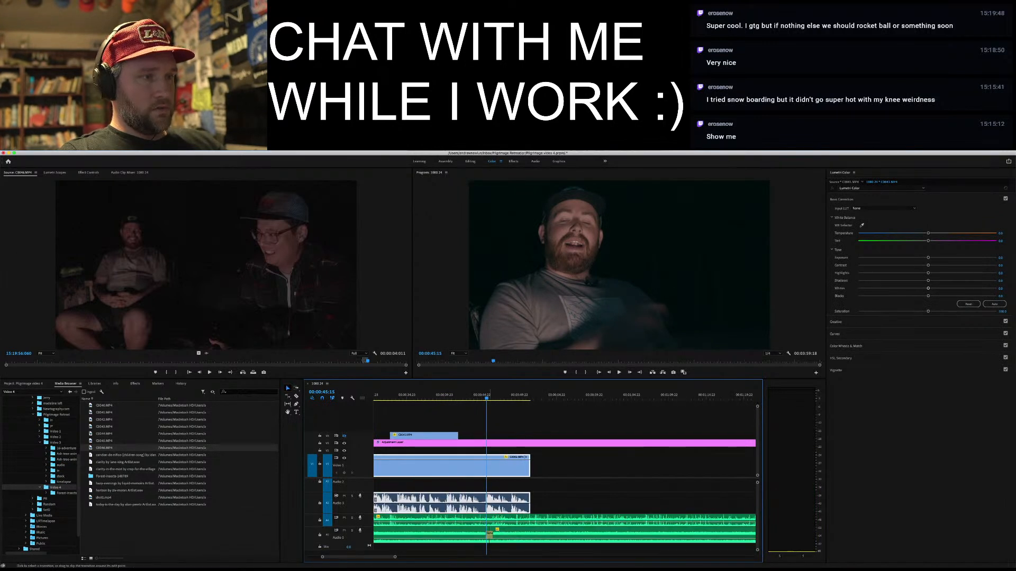
{"action": "left_click", "coordinate": [489, 533]}
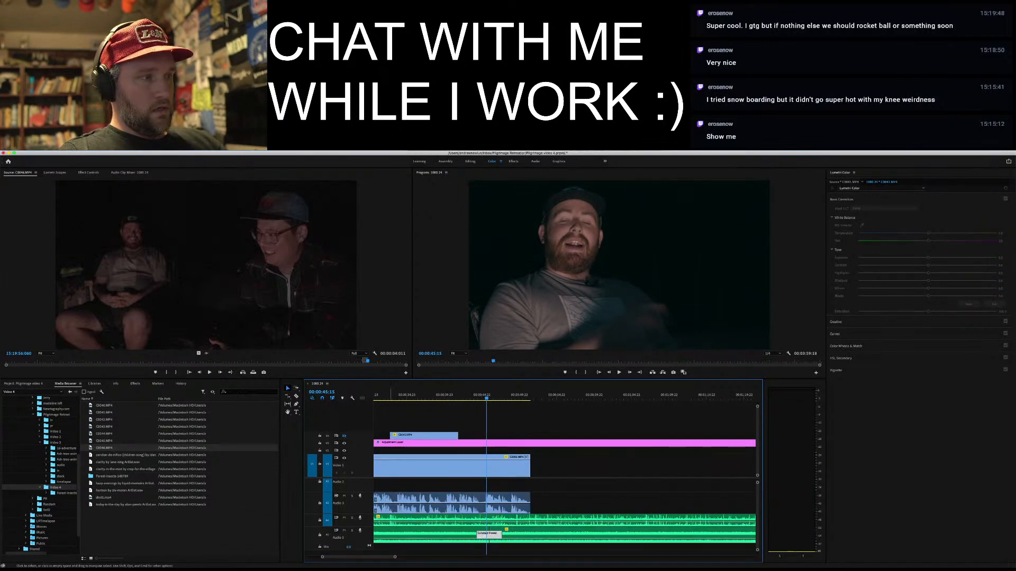
Add a default Constant Power crossfade at the second insect ambience join and make it longer
{"action": "scroll", "coordinate": [496, 531], "scroll_direction": "down", "scroll_amount": 5}
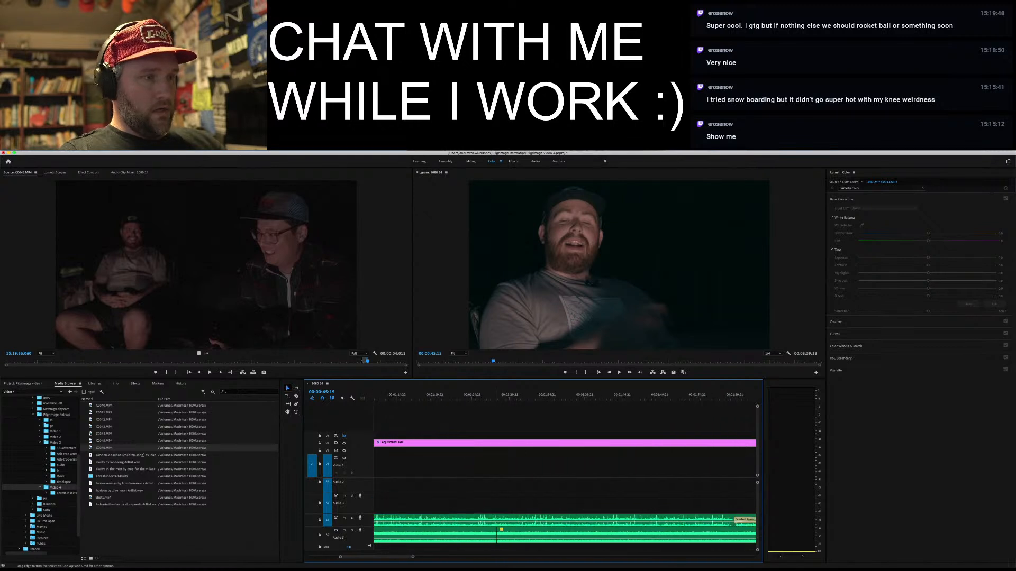
{"action": "right_click", "coordinate": [496, 532]}
{"action": "left_click", "coordinate": [514, 558]}
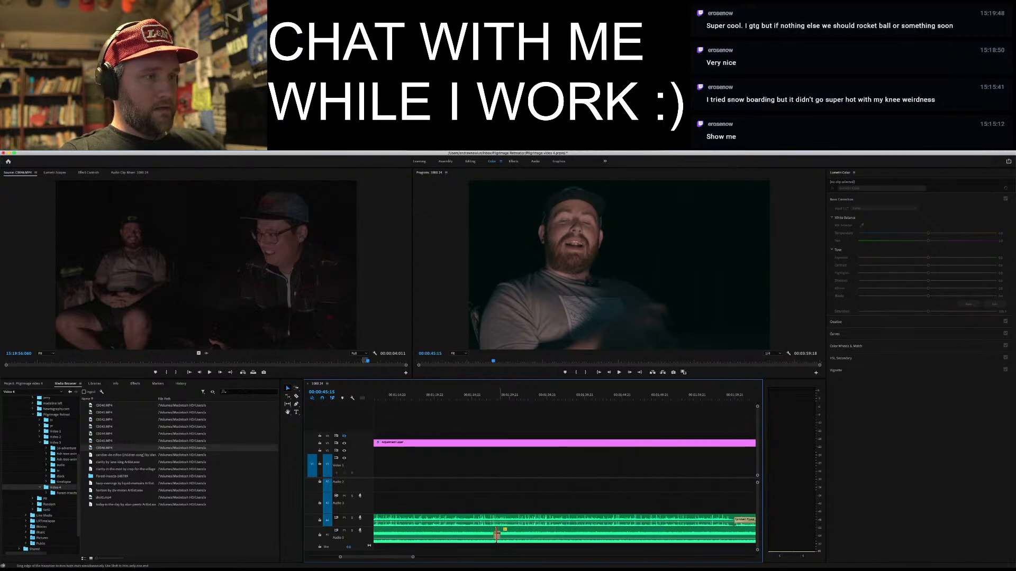
{"action": "scroll", "coordinate": [496, 533], "scroll_direction": "down", "scroll_amount": 2}
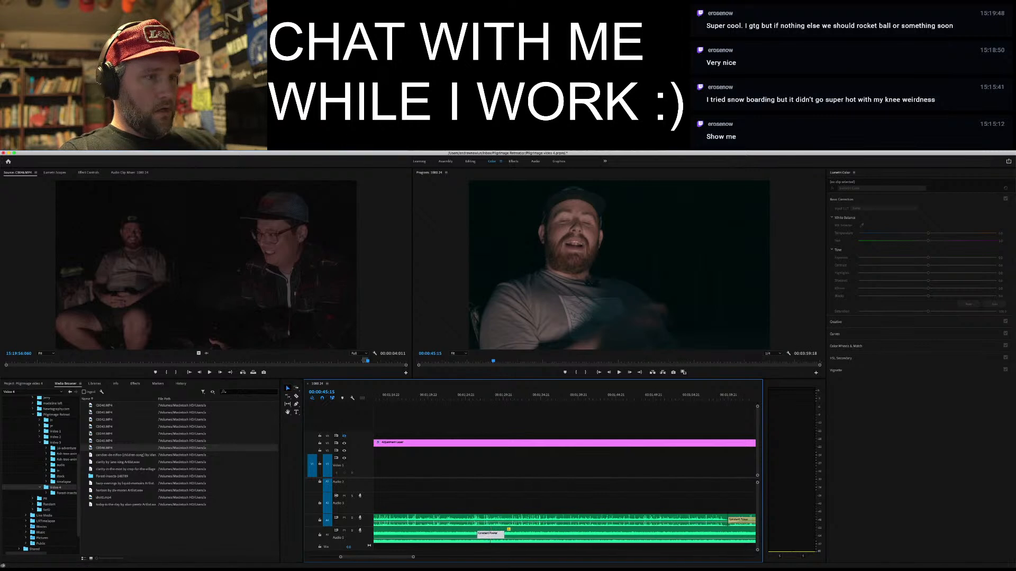
Tighten the join between the two campfire crackling clips, apply the default audio transition there and lengthen it
{"action": "scroll", "coordinate": [496, 533], "scroll_direction": "down", "scroll_amount": 2}
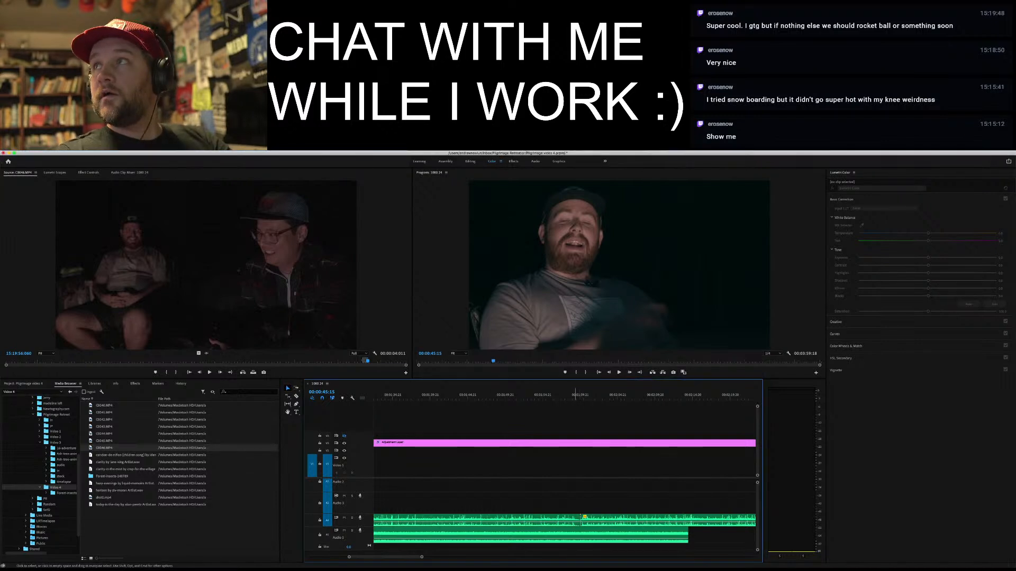
{"action": "mouse_move", "coordinate": [579, 519]}
{"action": "left_mouse_down"}
{"action": "mouse_move", "coordinate": [588, 520]}
{"action": "mouse_move", "coordinate": [577, 520]}
{"action": "left_mouse_up"}
{"action": "right_click", "coordinate": [575, 520]}
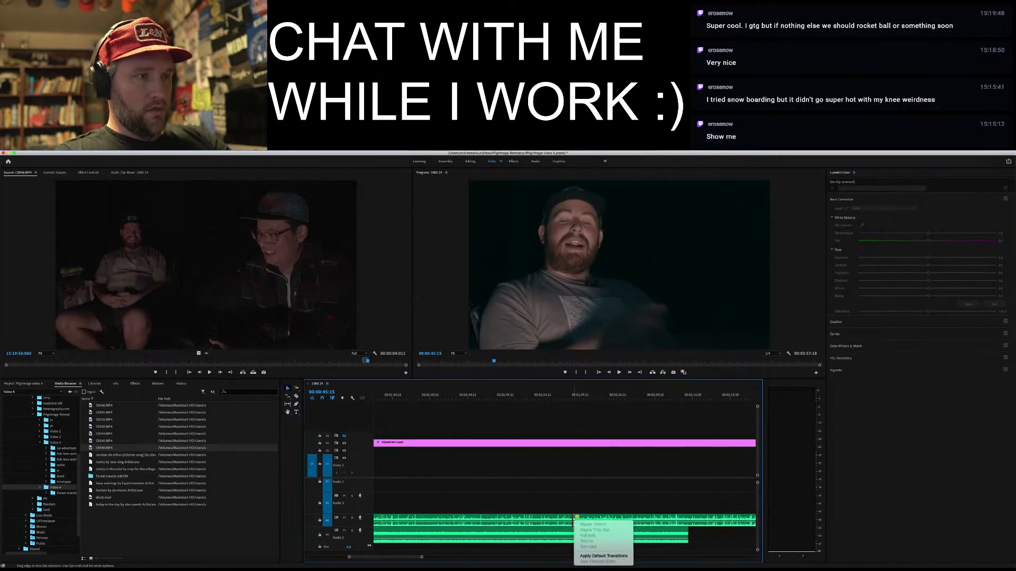
{"action": "left_click", "coordinate": [603, 556]}
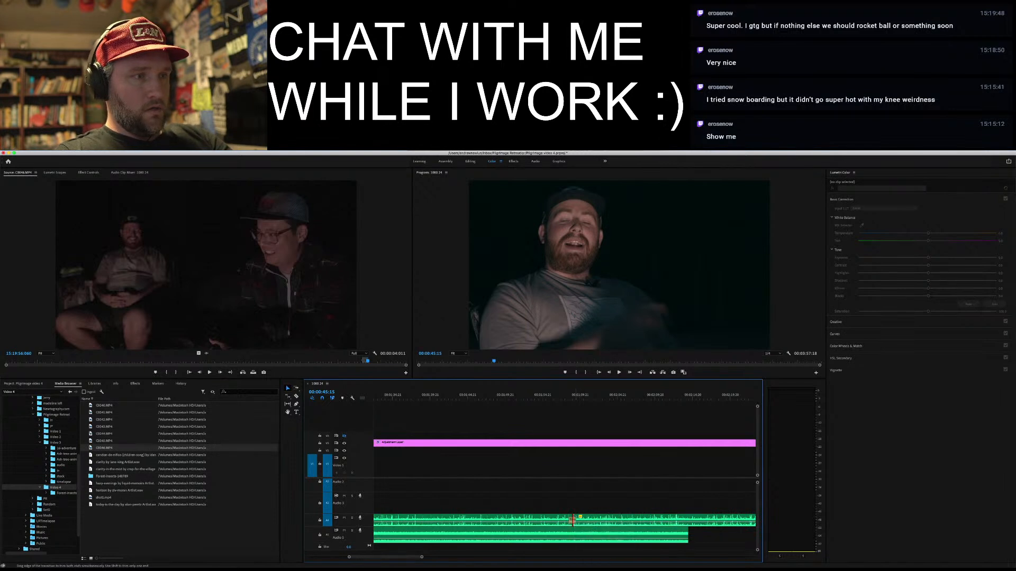
{"action": "left_click", "coordinate": [572, 520]}
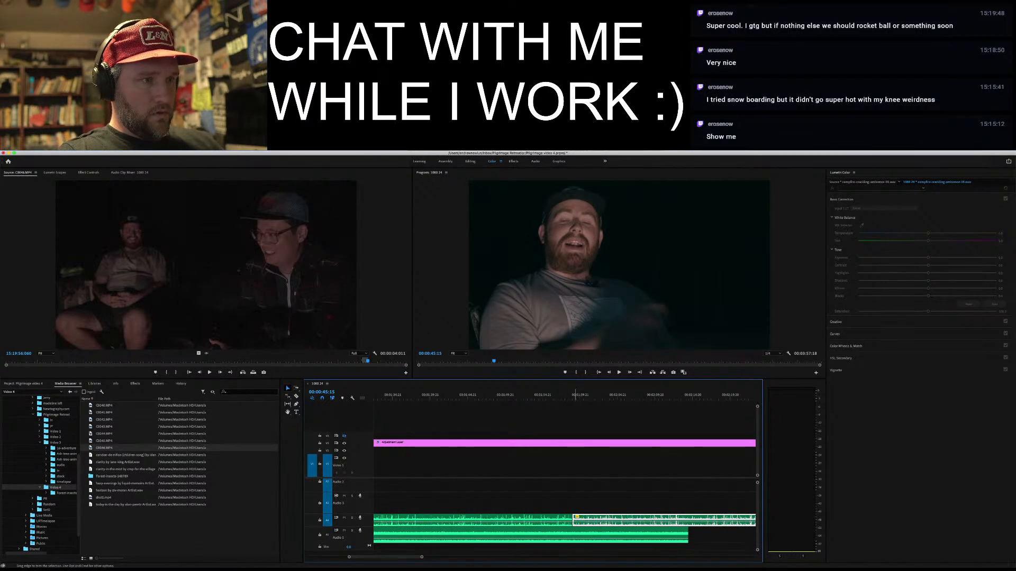
{"action": "left_click", "coordinate": [573, 520]}
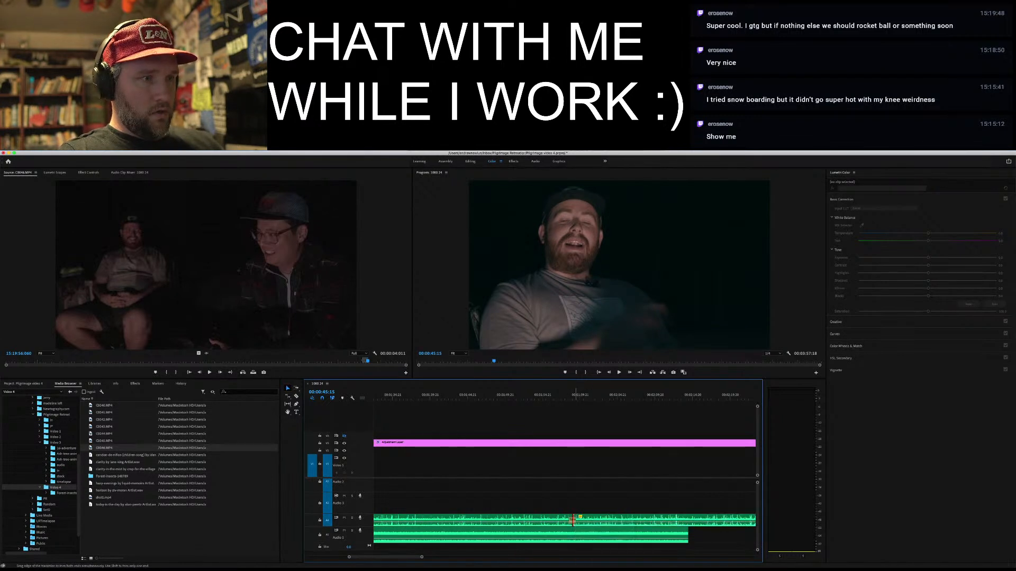
{"action": "left_click_drag", "start_coordinate": [575, 520], "coordinate": [578, 520]}
Play across the campfire crackling crossfade and the second insect ambience crossfade to check both joins
{"action": "left_click_drag", "start_coordinate": [421, 557], "coordinate": [441, 557]}
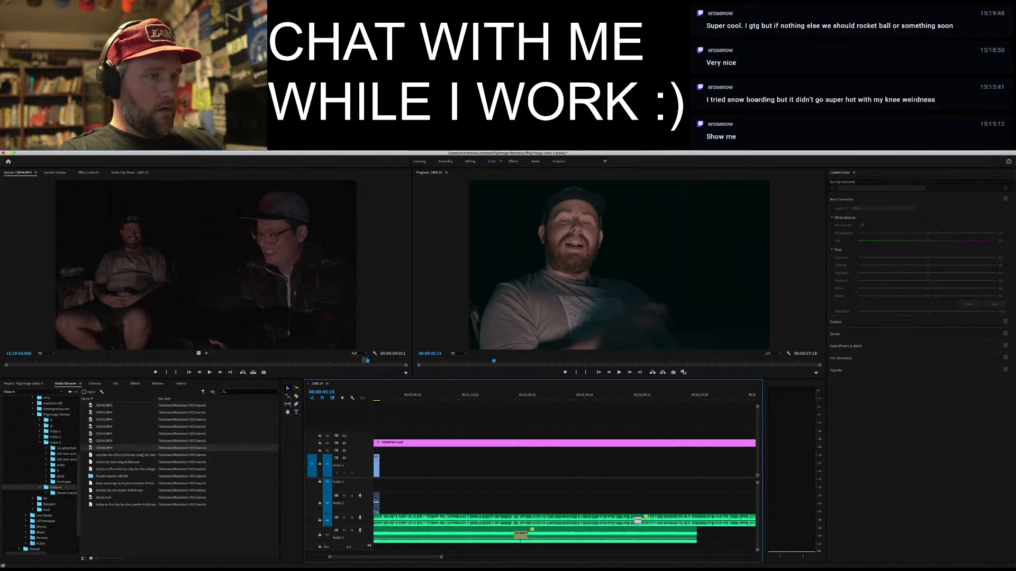
{"action": "left_click", "coordinate": [635, 397]}
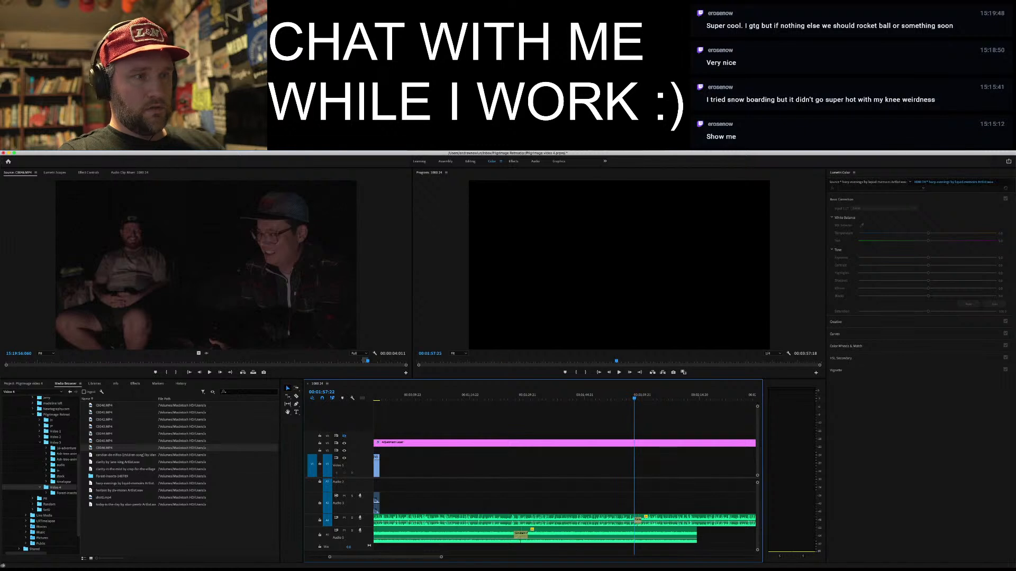
{"action": "left_click", "coordinate": [628, 396]}
{"action": "key", "text": "space"}
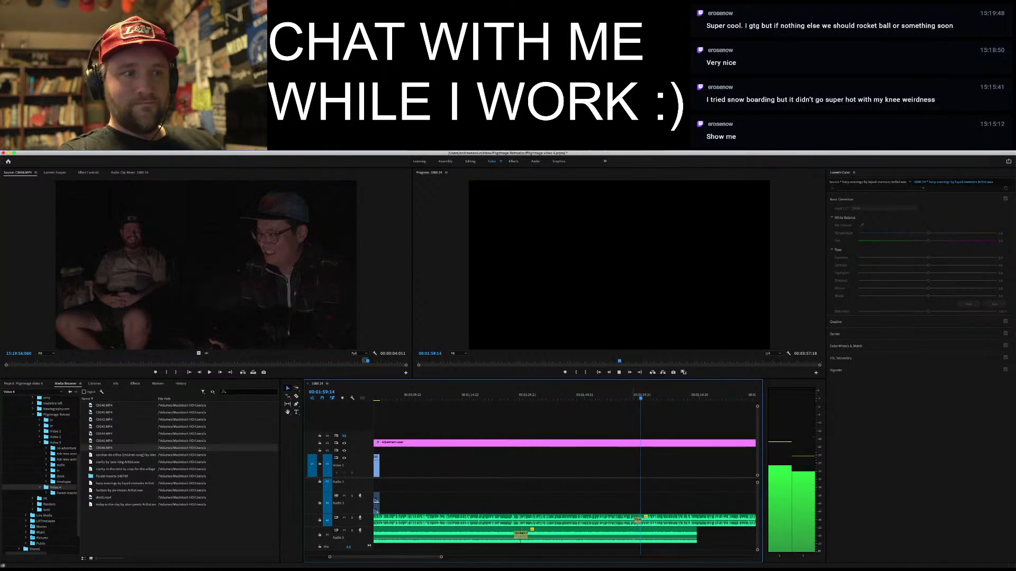
{"action": "left_click", "coordinate": [513, 396]}
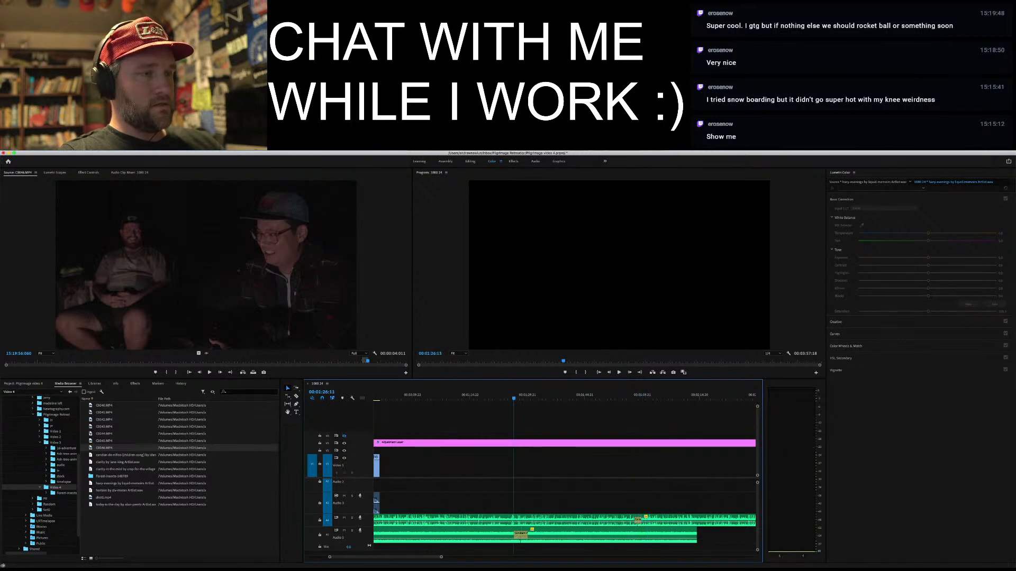
{"action": "key", "text": "space"}
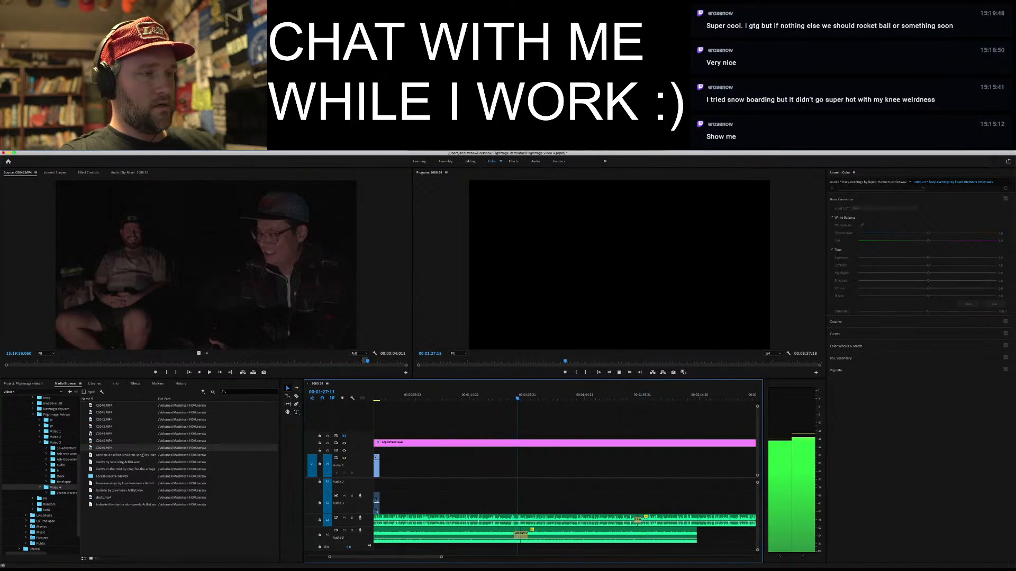
{"action": "key", "text": "space"}
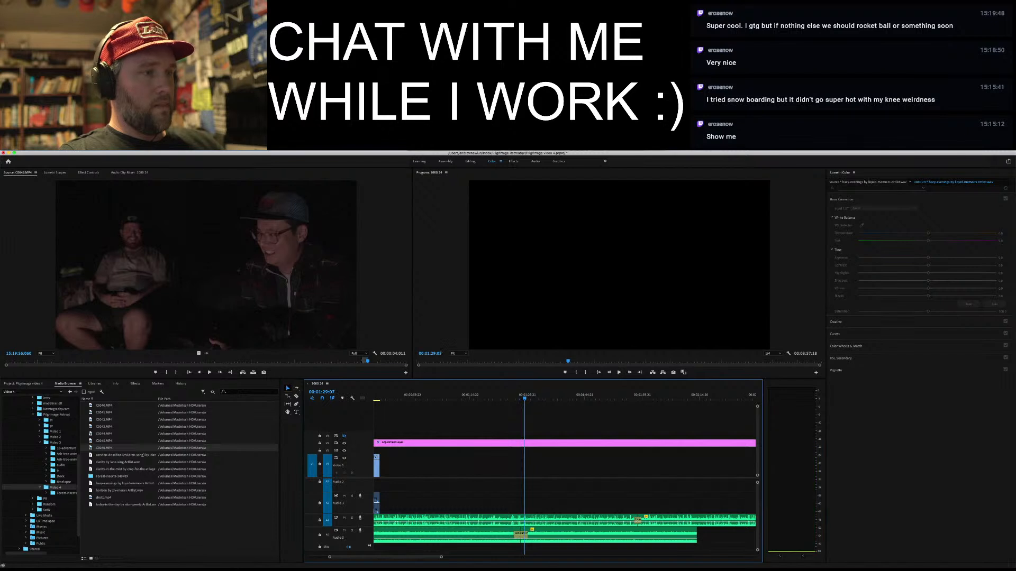
Save the project and play the two-person campfire shot just before the interview to check its color
{"action": "key", "text": "minus"}
{"action": "key", "text": "minus"}
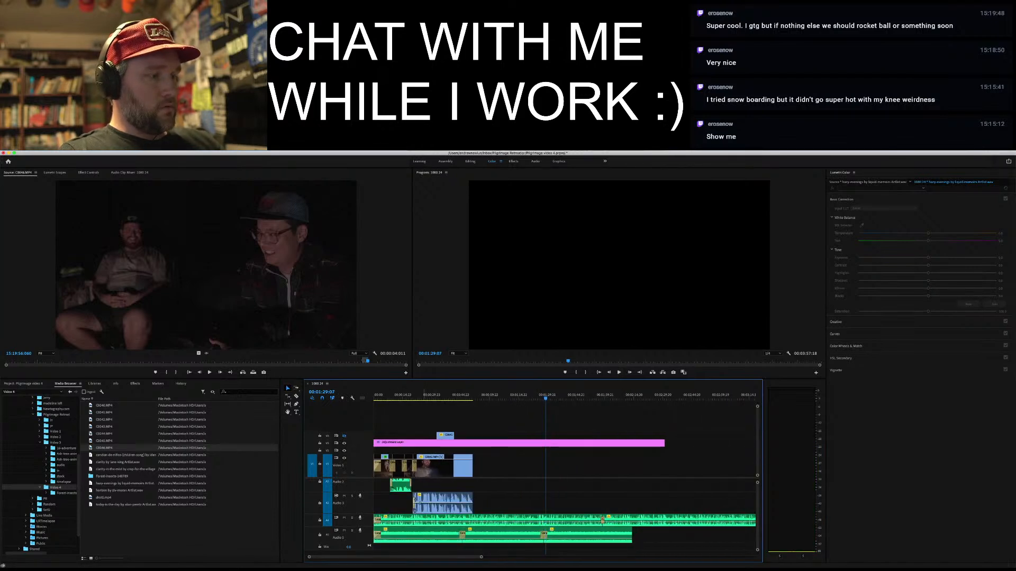
{"action": "key", "text": "super+s"}
{"action": "left_click_drag", "start_coordinate": [420, 396], "coordinate": [411, 397]}
{"action": "key", "text": "space"}
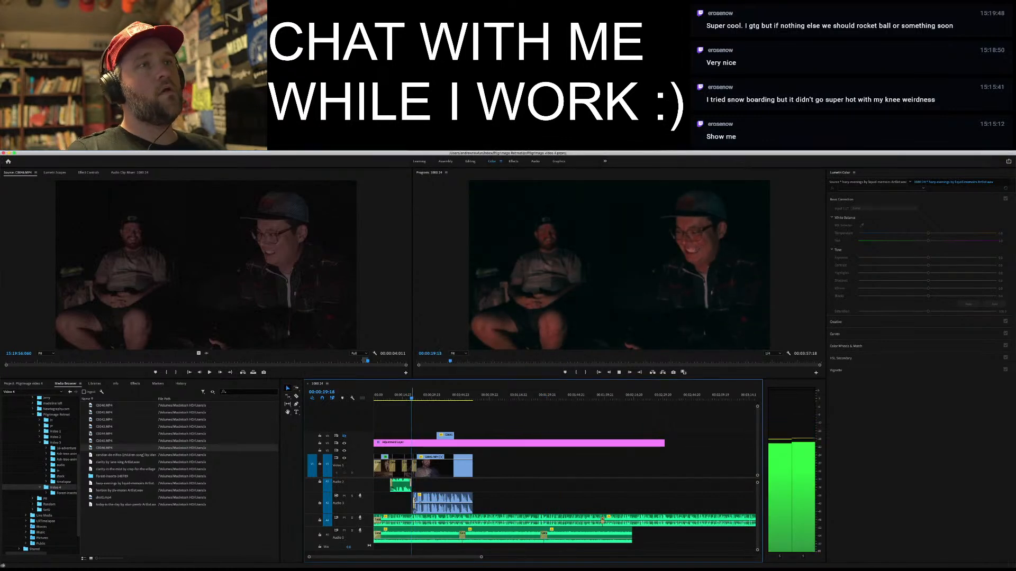
{"action": "key", "text": "space"}
{"action": "left_click", "coordinate": [409, 395]}
{"action": "key", "text": "space"}
{"action": "key", "text": "space"}
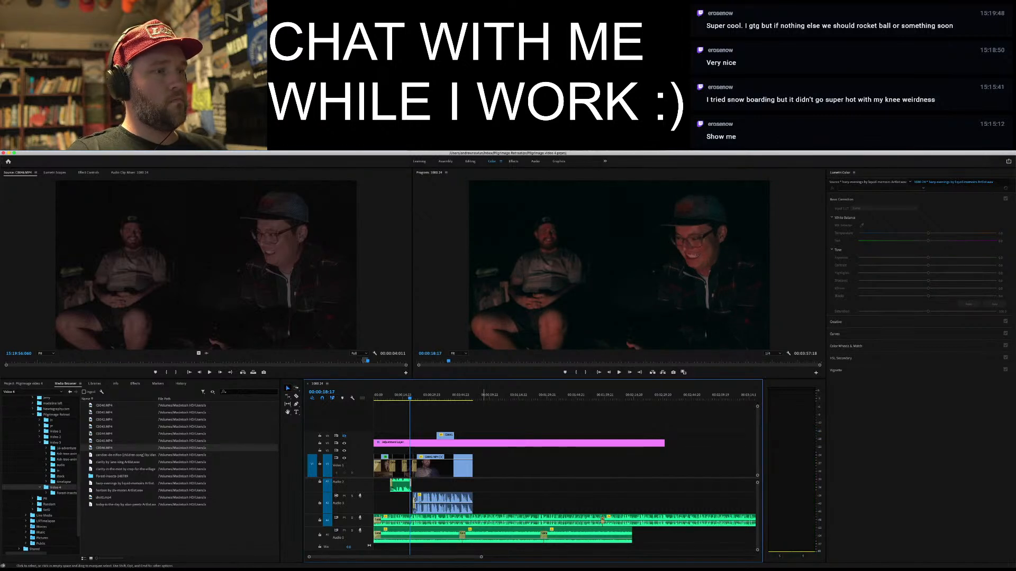
Reduce the saturation of the two-person campfire shot before the interview, and play through the cut to review it
{"action": "key", "text": "equal"}
{"action": "key", "text": "equal"}
{"action": "key", "text": "equal"}
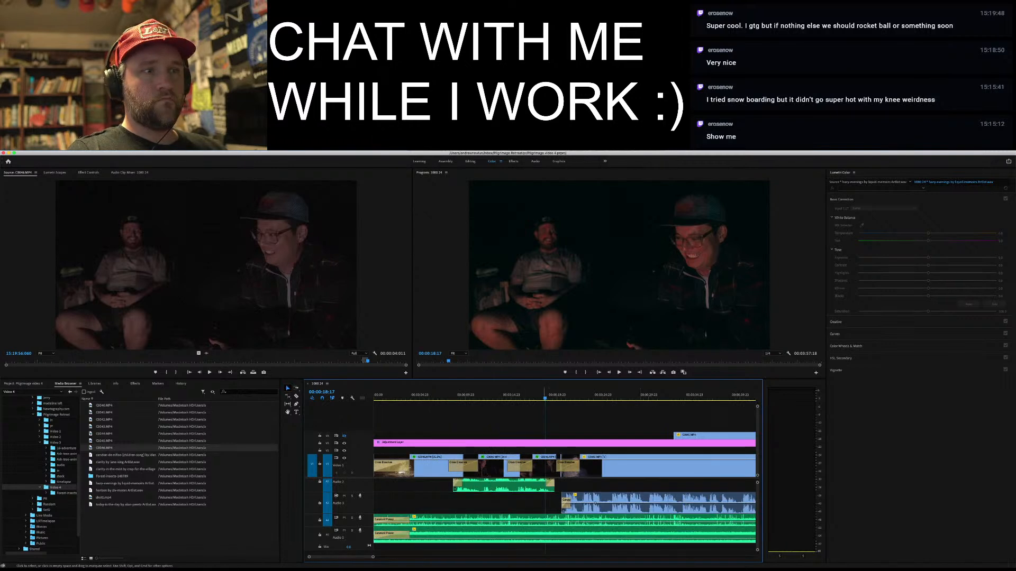
{"action": "left_click", "coordinate": [543, 467]}
{"action": "left_click_drag", "start_coordinate": [920, 311], "coordinate": [921, 311]}
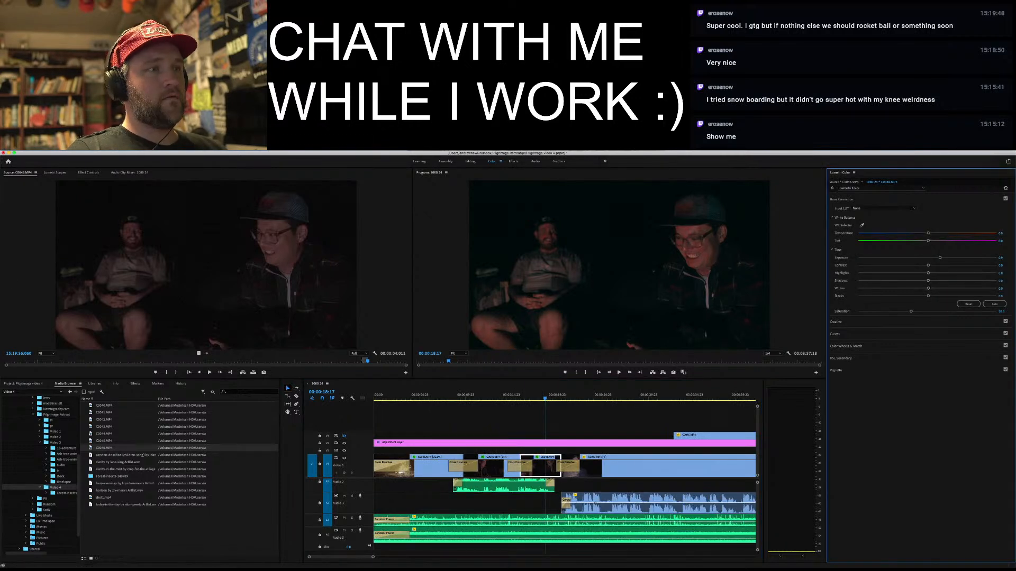
{"action": "key", "text": "space"}
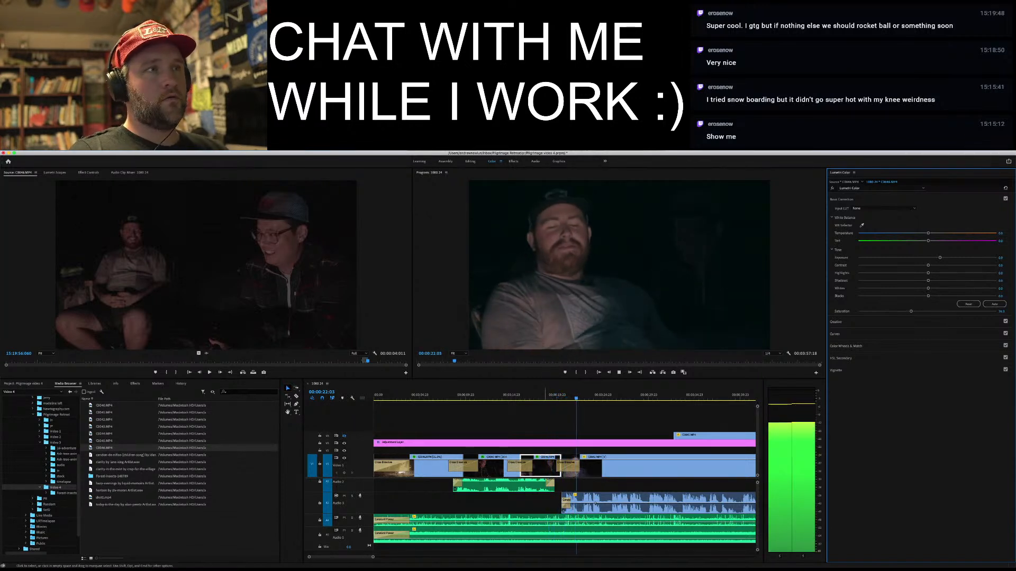
{"action": "key", "text": "Page_Down"}
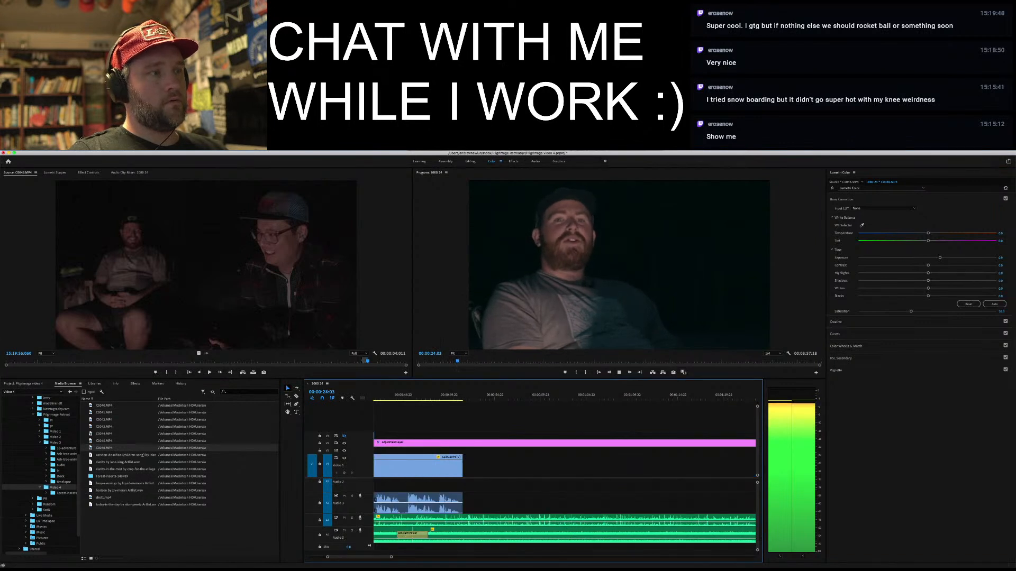
Play through the interview and move the campfire clip from the upper track down to follow the interview directly on the main video track
{"action": "key", "text": "Page_Up"}
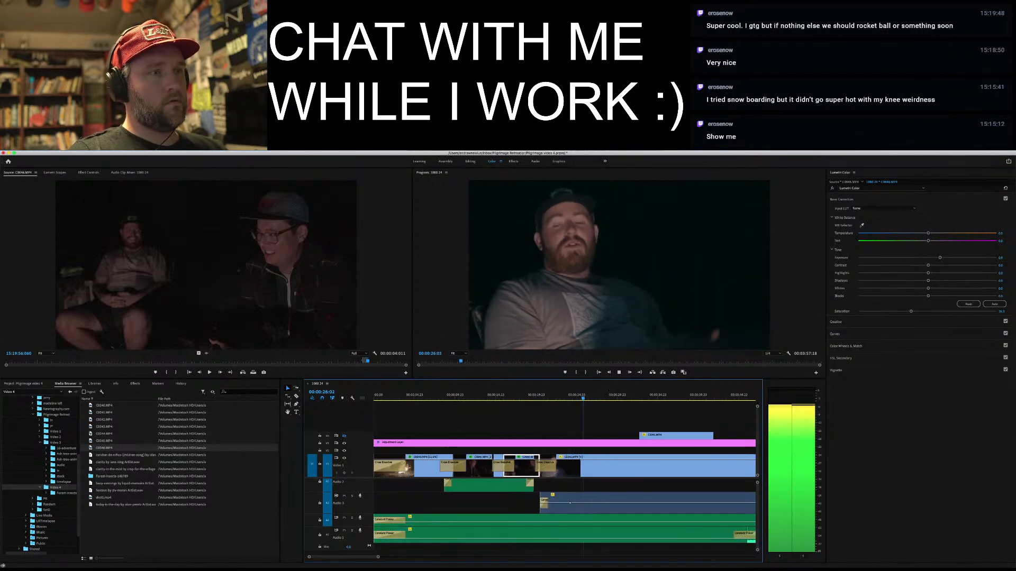
{"action": "key", "text": "minus"}
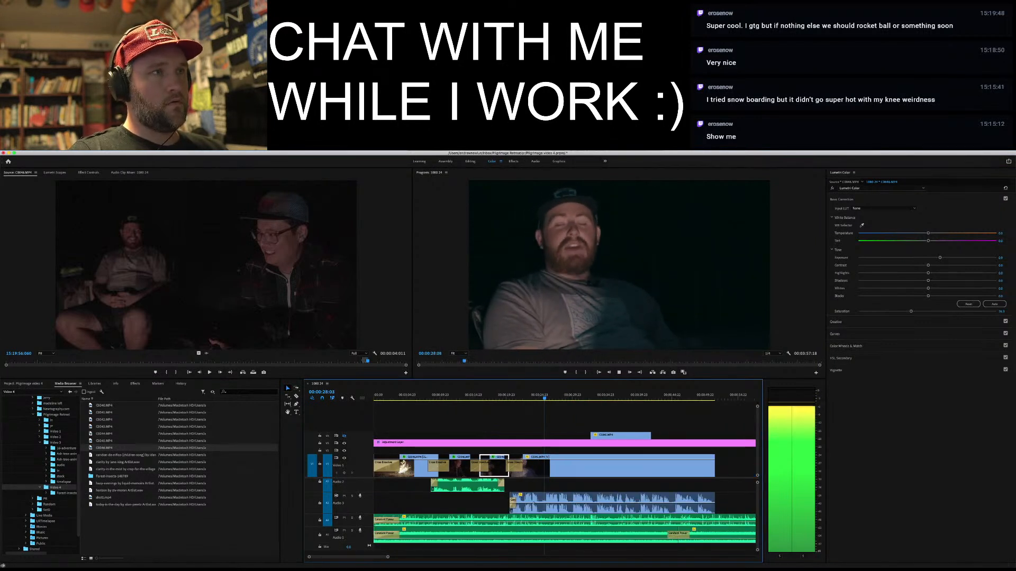
{"action": "key", "text": "minus"}
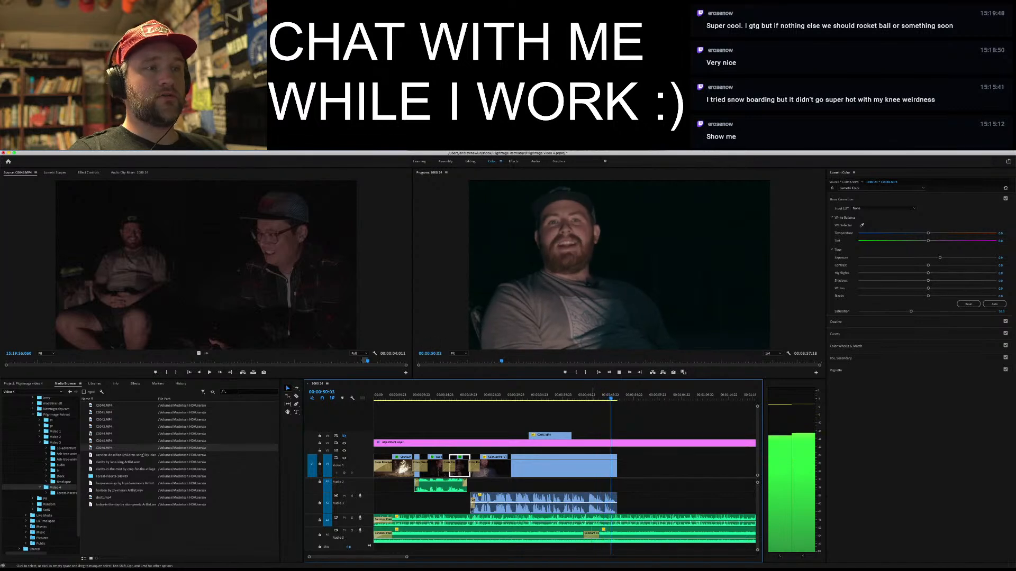
{"action": "key", "text": "space"}
{"action": "left_click_drag", "start_coordinate": [553, 435], "coordinate": [640, 465]}
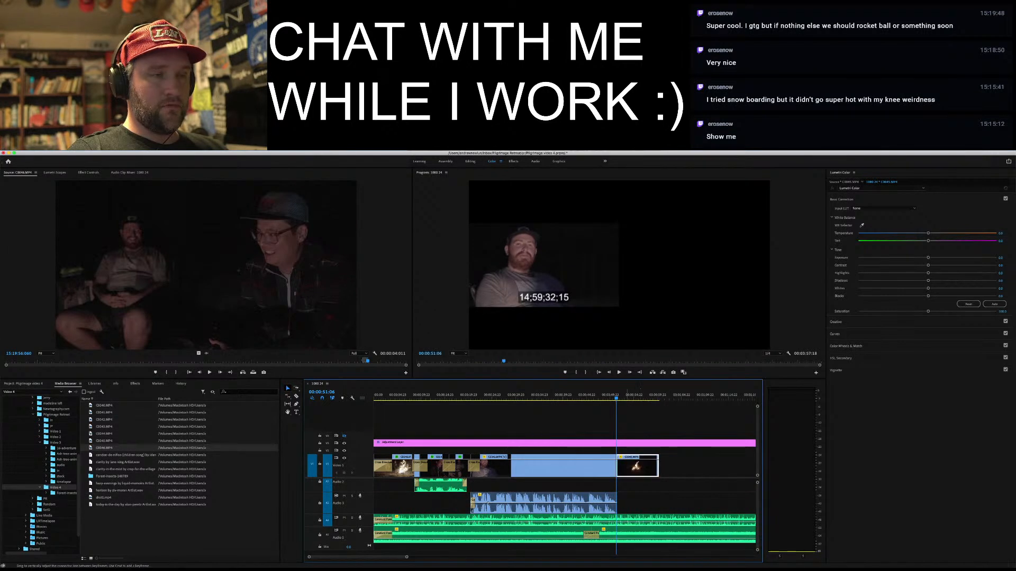
Apply the default transitions at the cut between the interview clip and the campfire shot that follows it
{"action": "key", "text": "Left"}
{"action": "key", "text": "Left"}
{"action": "key", "text": "Left"}
{"action": "key", "text": "Left"}
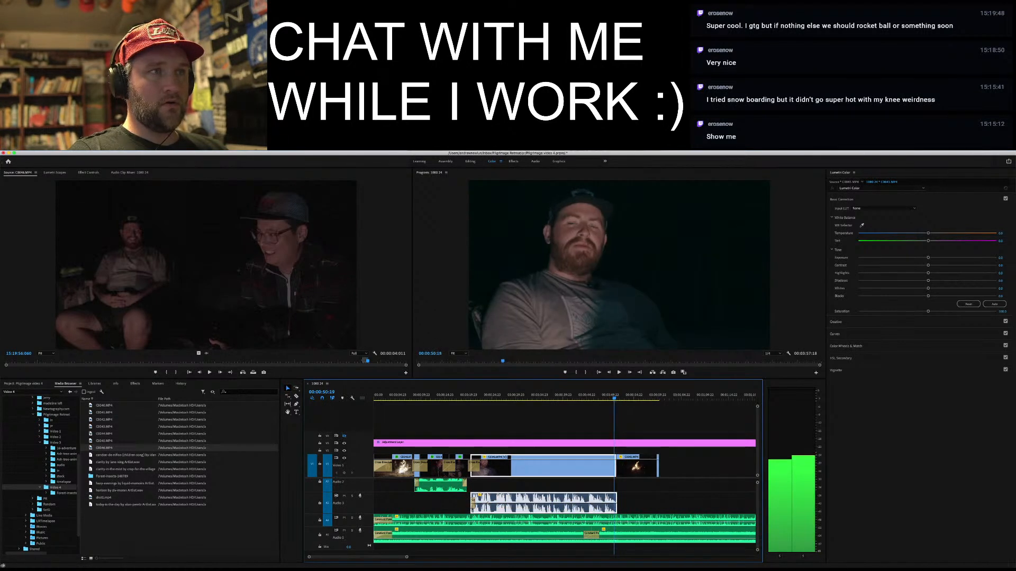
{"action": "key", "text": "Left"}
{"action": "key", "text": "Left"}
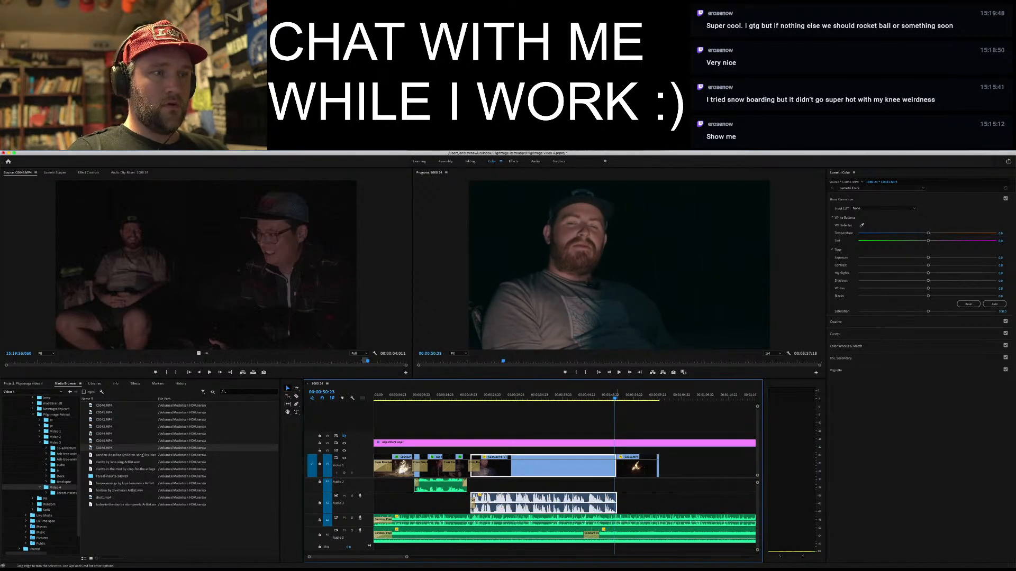
{"action": "right_click", "coordinate": [616, 469]}
{"action": "left_click", "coordinate": [627, 505]}
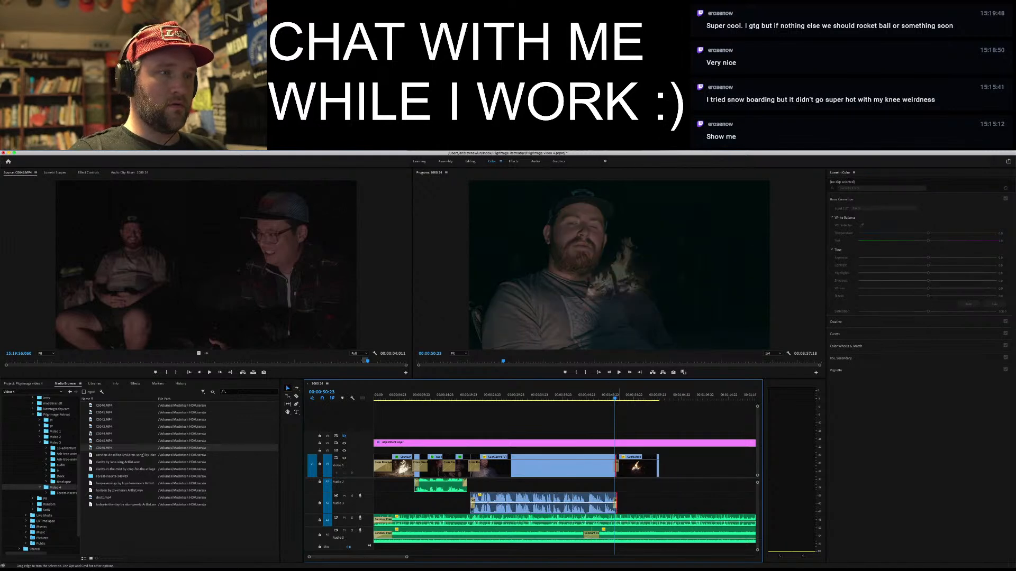
Play the dissolve from the interview into the campfire, and replay the two-person shot leading into the interview
{"action": "key", "text": "space"}
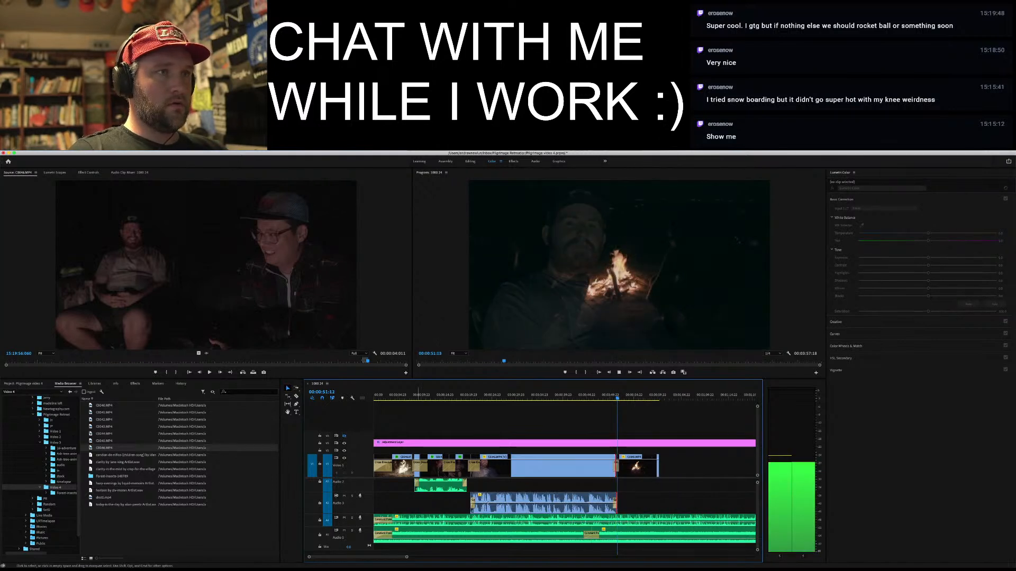
{"action": "key", "text": "space"}
{"action": "left_click", "coordinate": [464, 394]}
{"action": "key", "text": "space"}
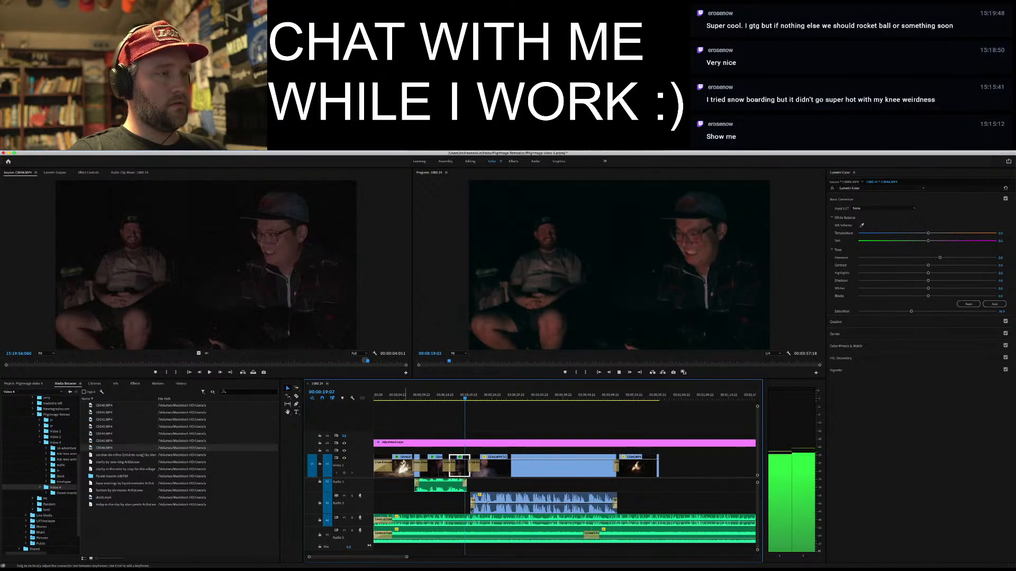
{"action": "scroll", "coordinate": [529, 508], "scroll_direction": "up", "scroll_amount": 2}
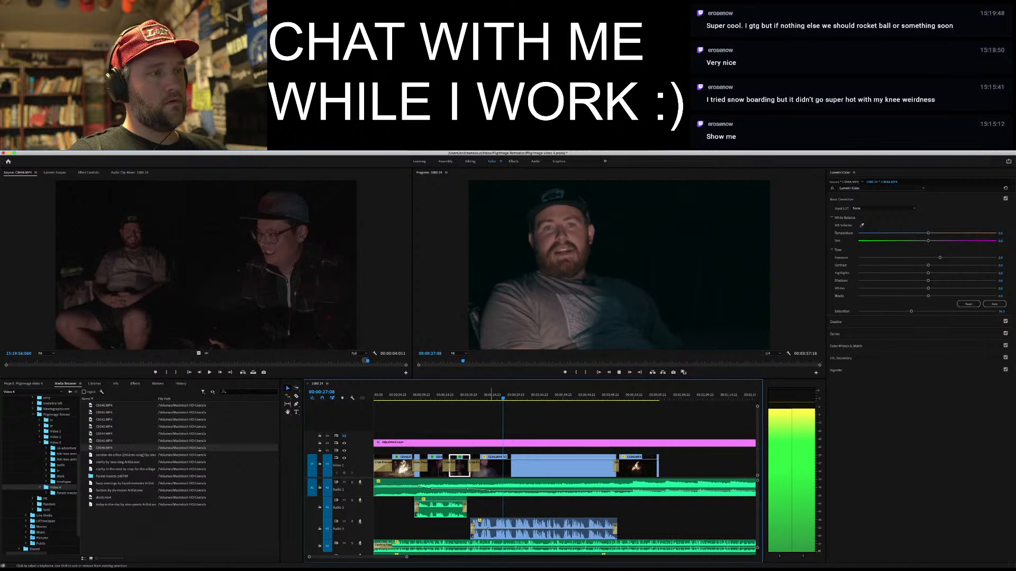
{"action": "key", "text": "space"}
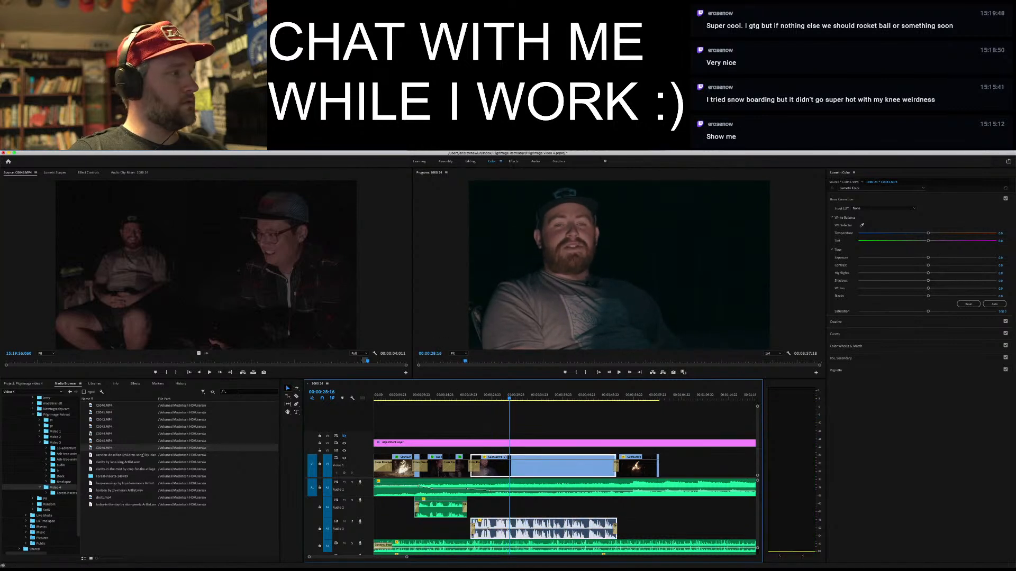
Open the remaining campfire source clips one by one and preview the speaking take of the man in glasses
{"action": "double_click", "coordinate": [104, 440]}
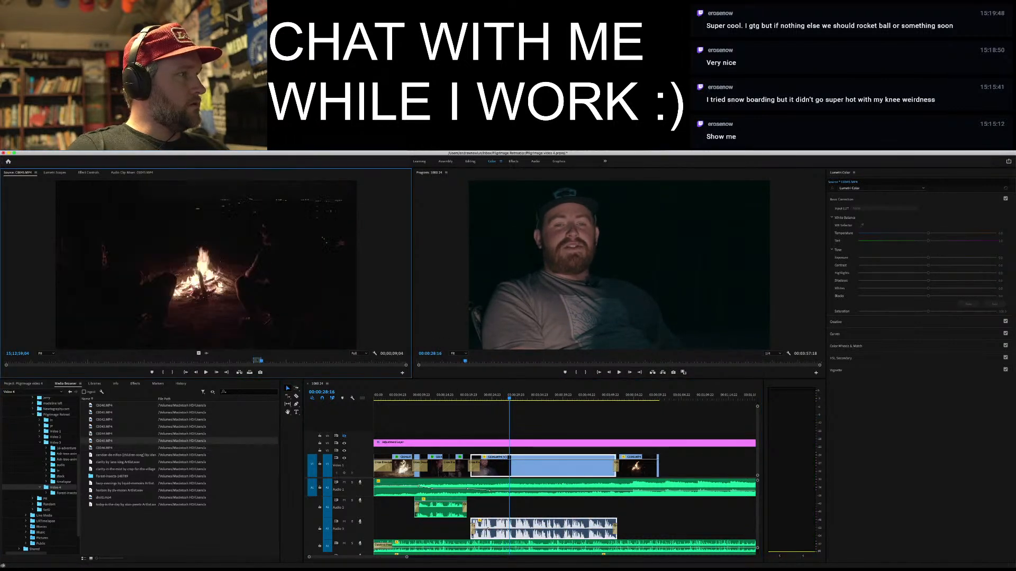
{"action": "double_click", "coordinate": [104, 434]}
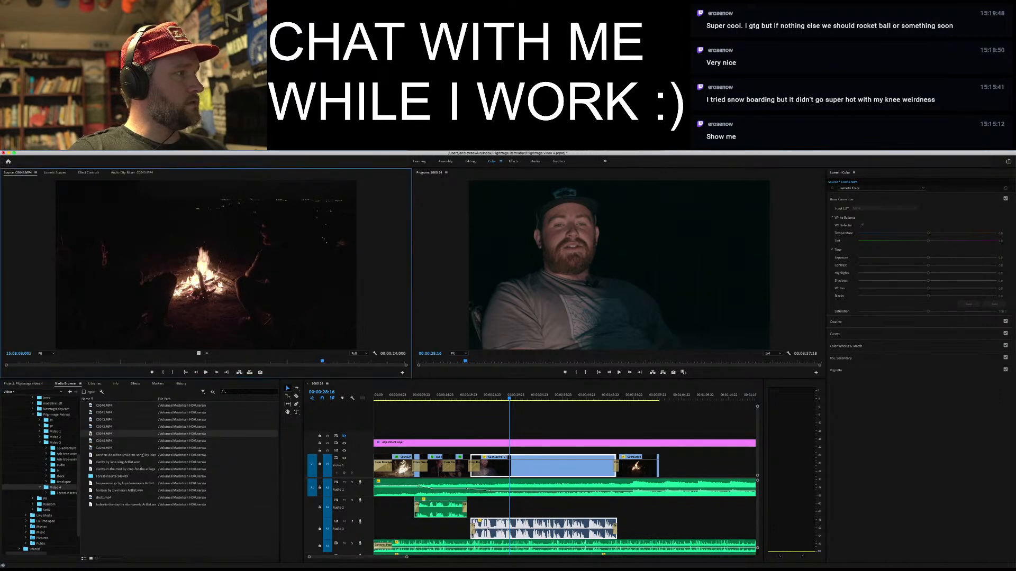
{"action": "double_click", "coordinate": [104, 427]}
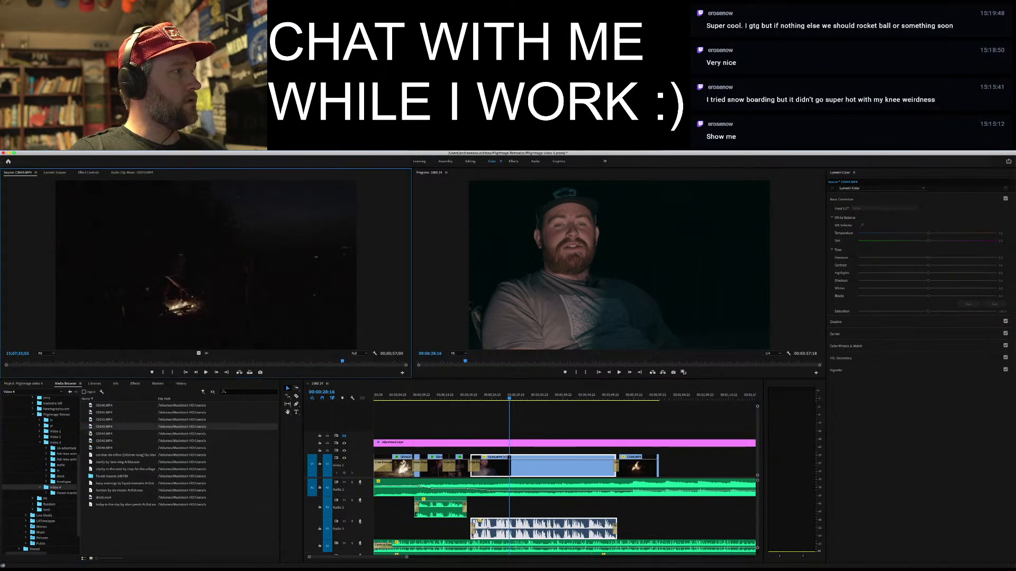
{"action": "left_click", "coordinate": [101, 361]}
{"action": "key", "text": "space"}
{"action": "key", "text": "space"}
Switch to the browser, check the Pilgrimage retreat video 4 script in Google Docs, and return to Premiere Pro
{"action": "key", "text": "super+Tab"}
{"action": "key", "text": "super+Tab"}
{"action": "key", "text": "super+Tab"}
{"action": "key", "text": "super+Tab"}
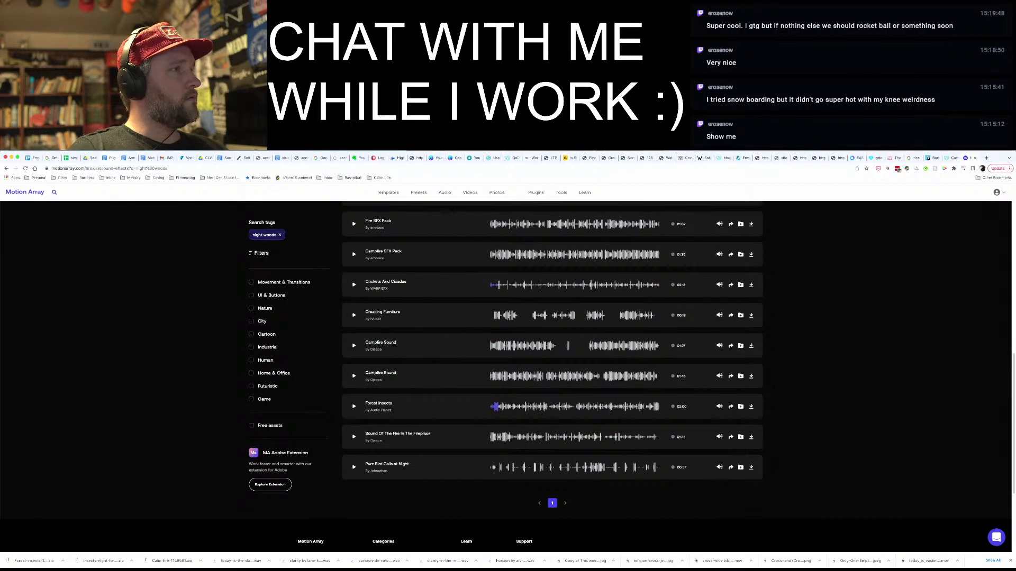
{"action": "left_click", "coordinate": [110, 157]}
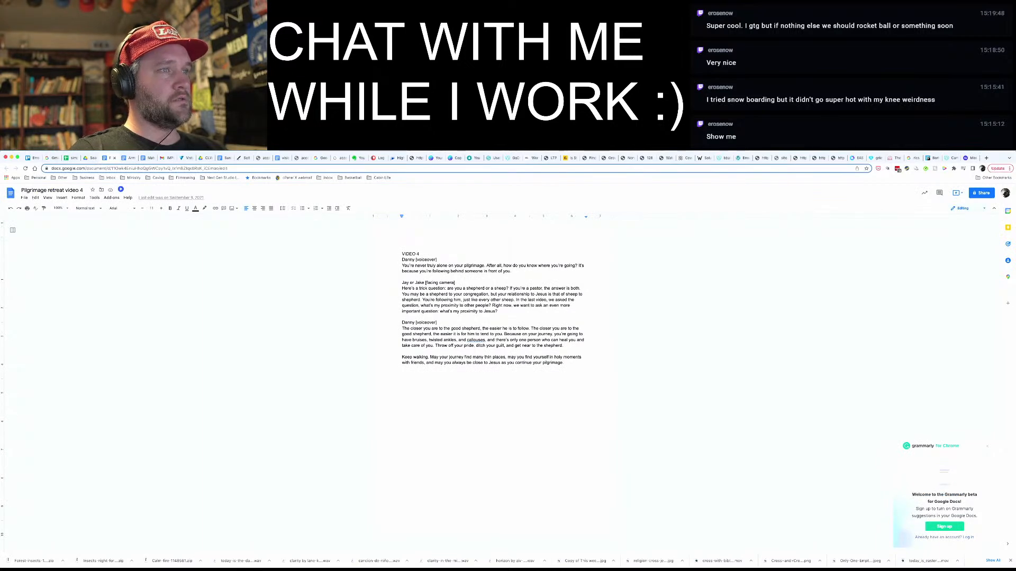
{"action": "key", "text": "super+Tab"}
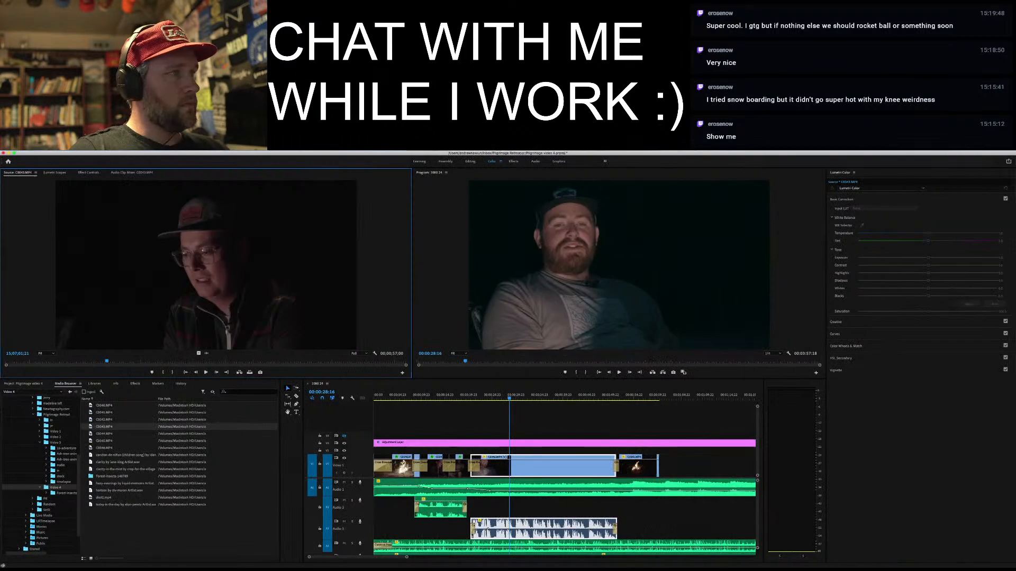
Play the take of the man in glasses, mark in and out points around his lines, and check them against the script
{"action": "key", "text": "space"}
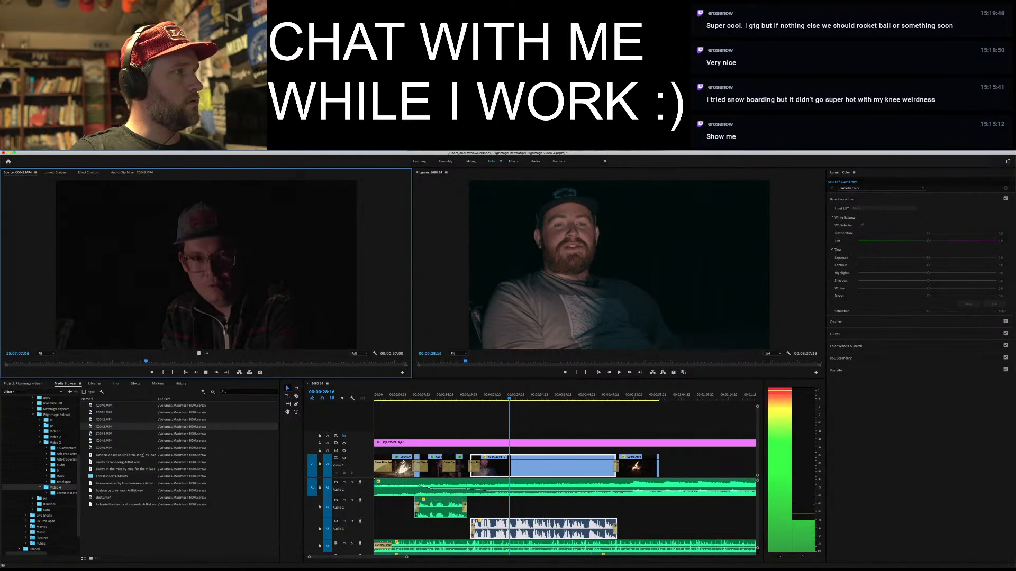
{"action": "key", "text": "space"}
{"action": "key", "text": "space"}
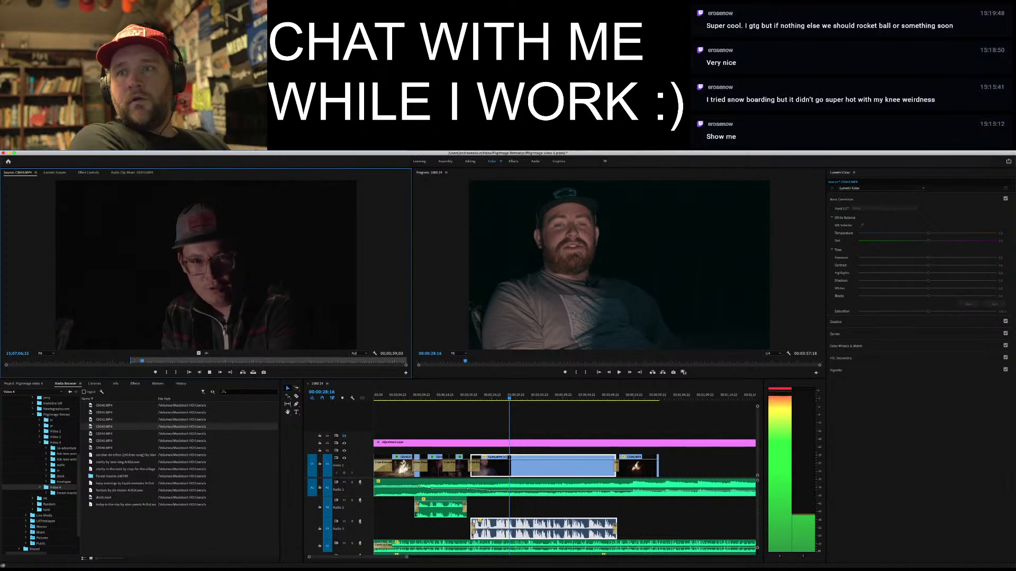
{"action": "key", "text": "space"}
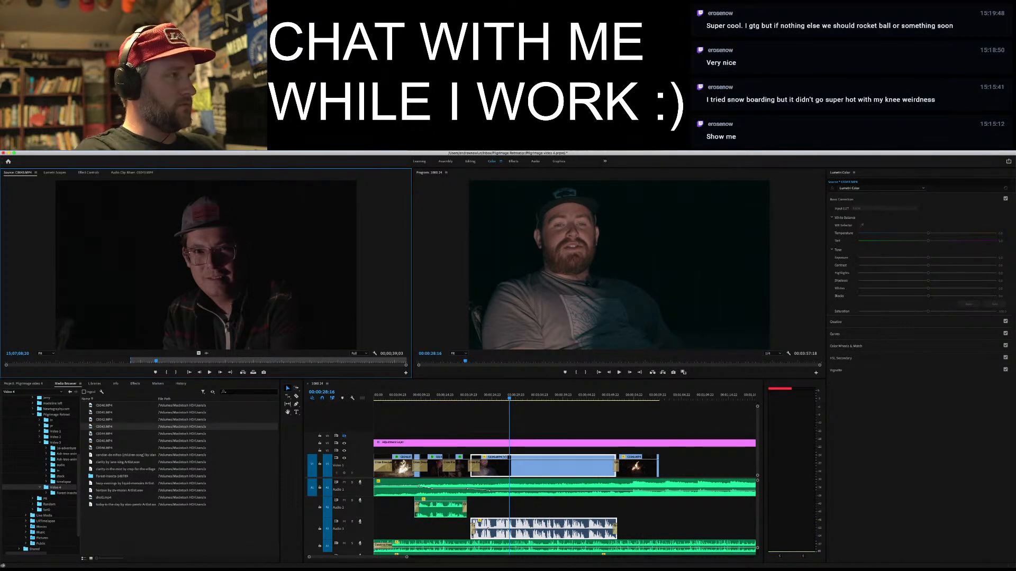
{"action": "key", "text": "space"}
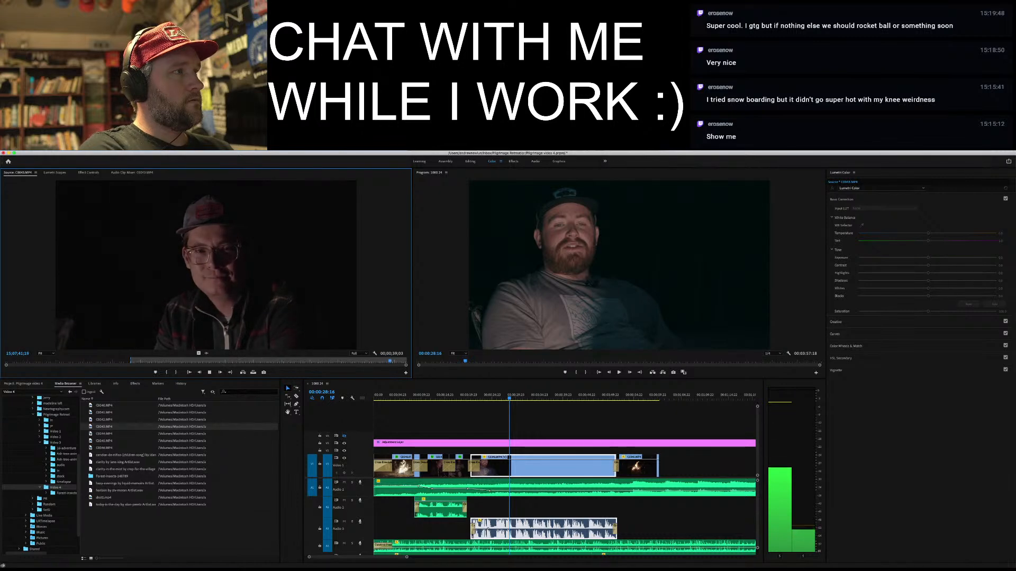
{"action": "key", "text": "space"}
{"action": "key", "text": "ctrl+Left"}
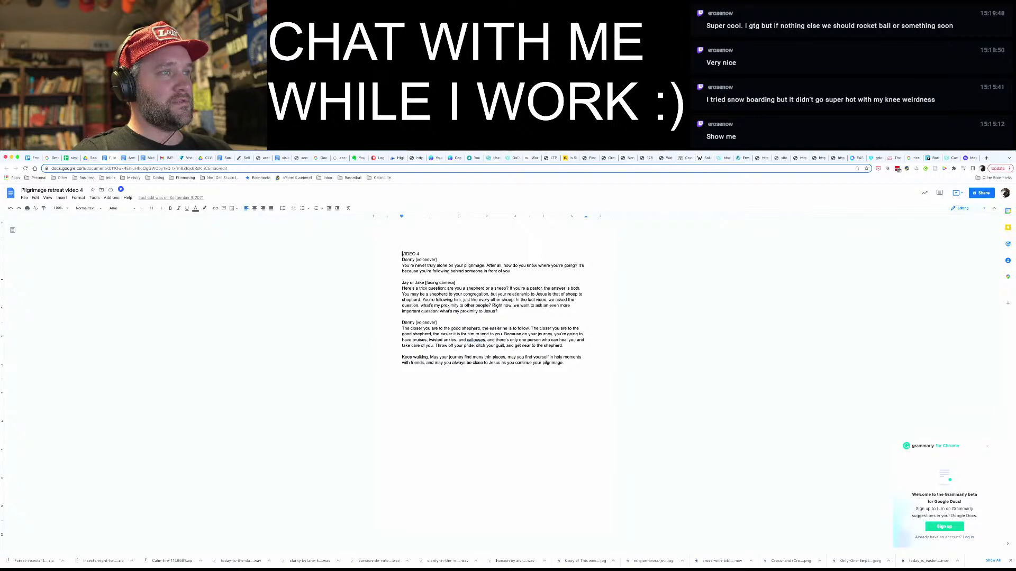
{"action": "key", "text": "ctrl+Right"}
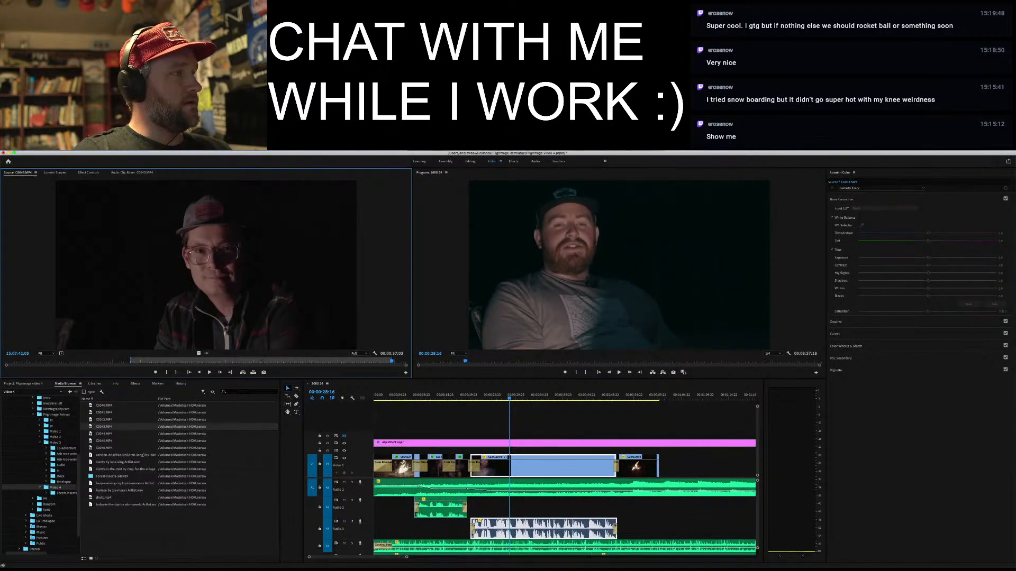
Place the marked take after the campfire shot with its sound on the Audio 2 track, and set it to frame size
{"action": "left_click_drag", "start_coordinate": [206, 265], "coordinate": [666, 466]}
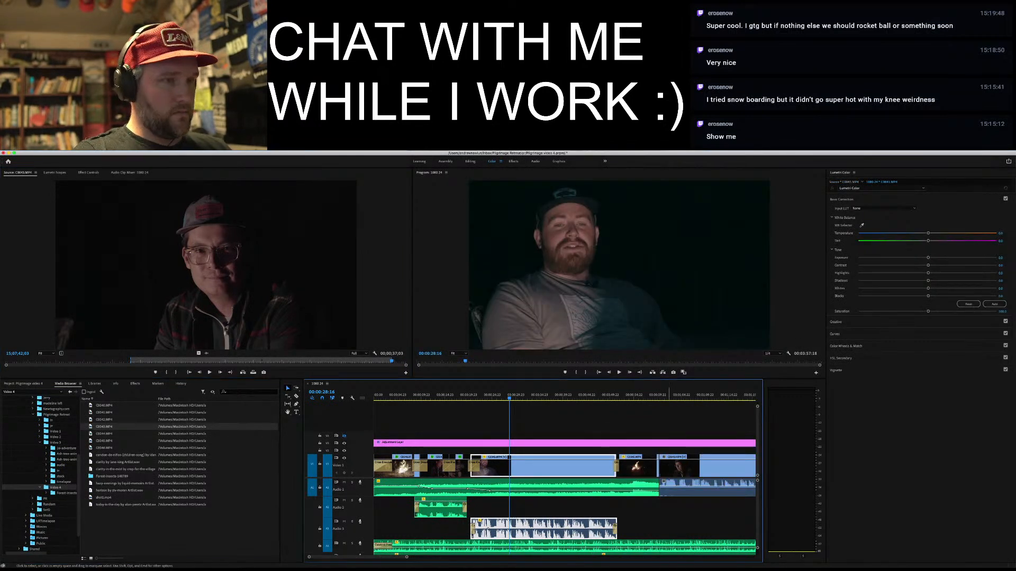
{"action": "key", "text": "super+z"}
{"action": "left_click_drag", "start_coordinate": [206, 264], "coordinate": [659, 455]}
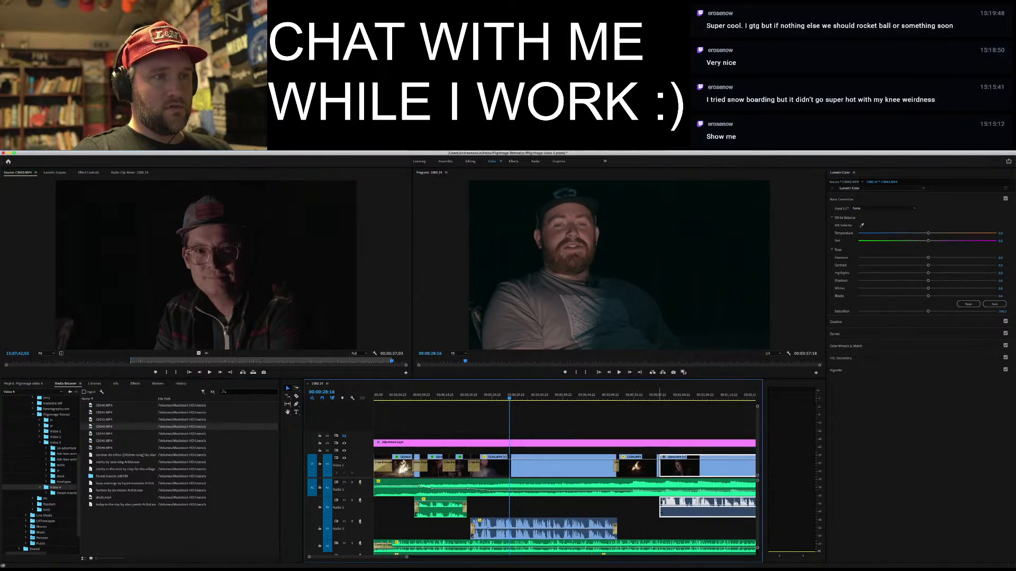
{"action": "left_click", "coordinate": [662, 395]}
{"action": "right_click", "coordinate": [678, 465]}
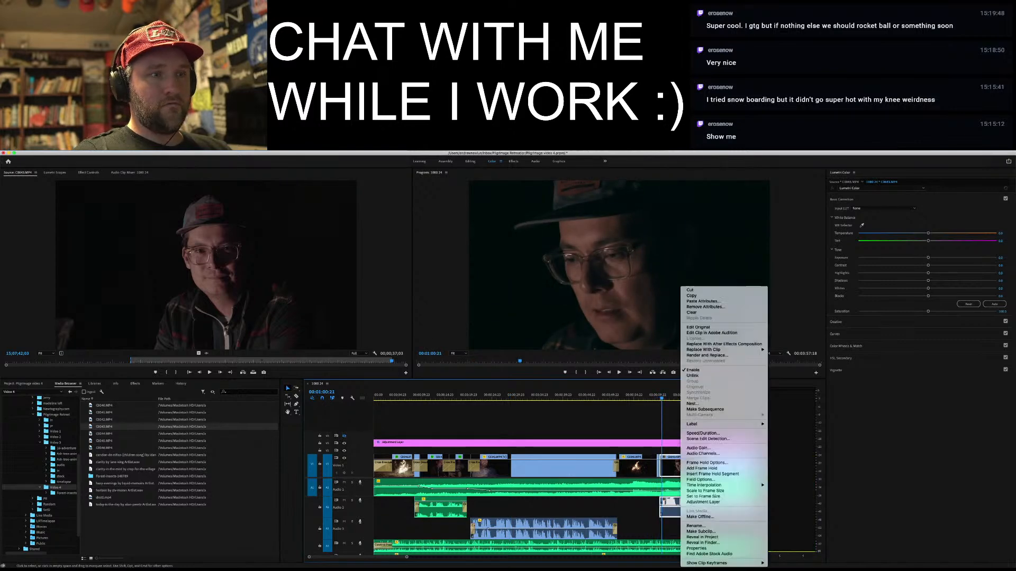
{"action": "left_click", "coordinate": [681, 496]}
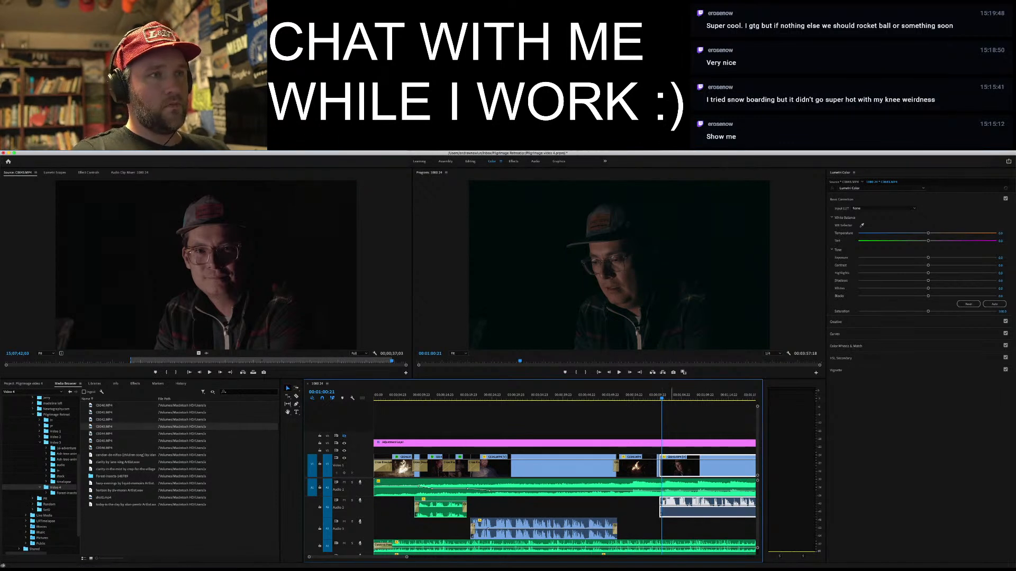
Play from the end of the first interview into the campfire shot to find where the second interview should begin
{"action": "left_click_drag", "start_coordinate": [655, 394], "coordinate": [645, 395]}
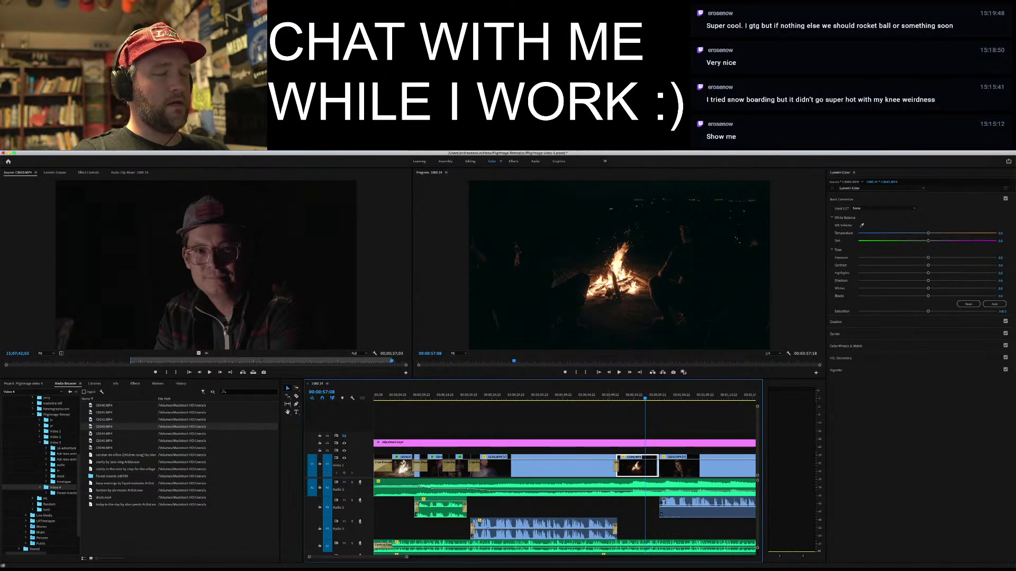
{"action": "left_click", "coordinate": [608, 397]}
{"action": "key", "text": "space"}
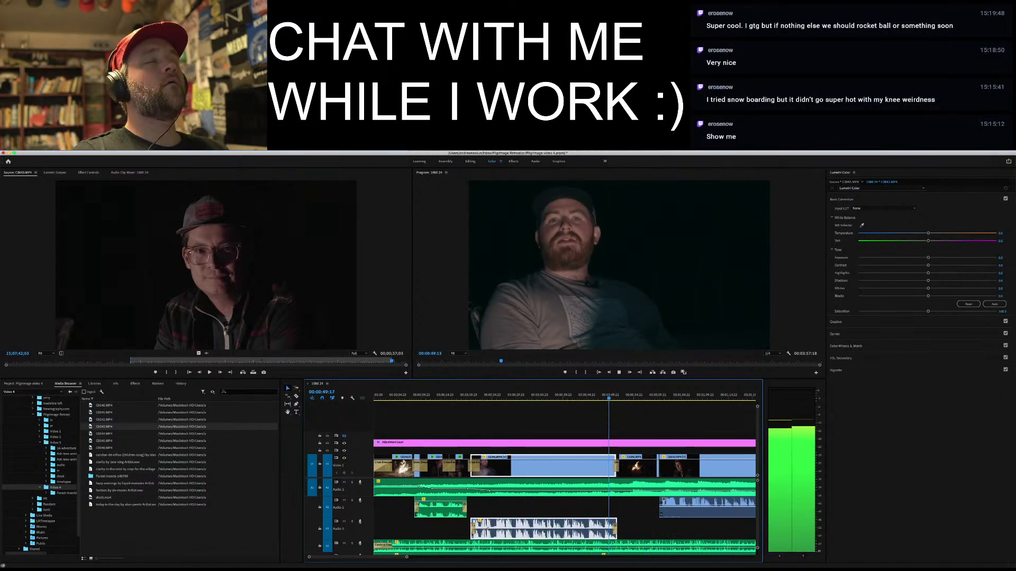
{"action": "left_click", "coordinate": [566, 397]}
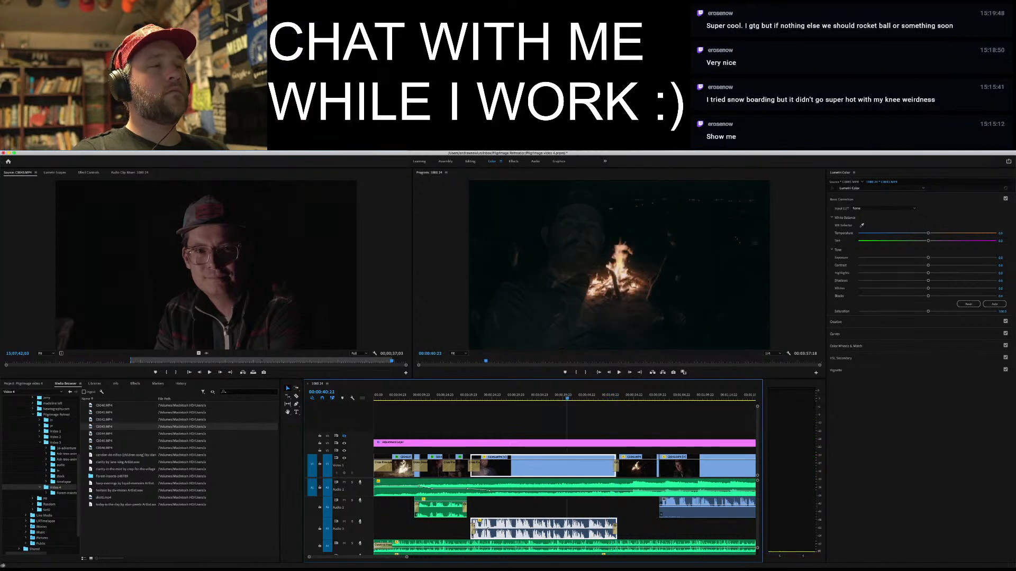
{"action": "key", "text": "space"}
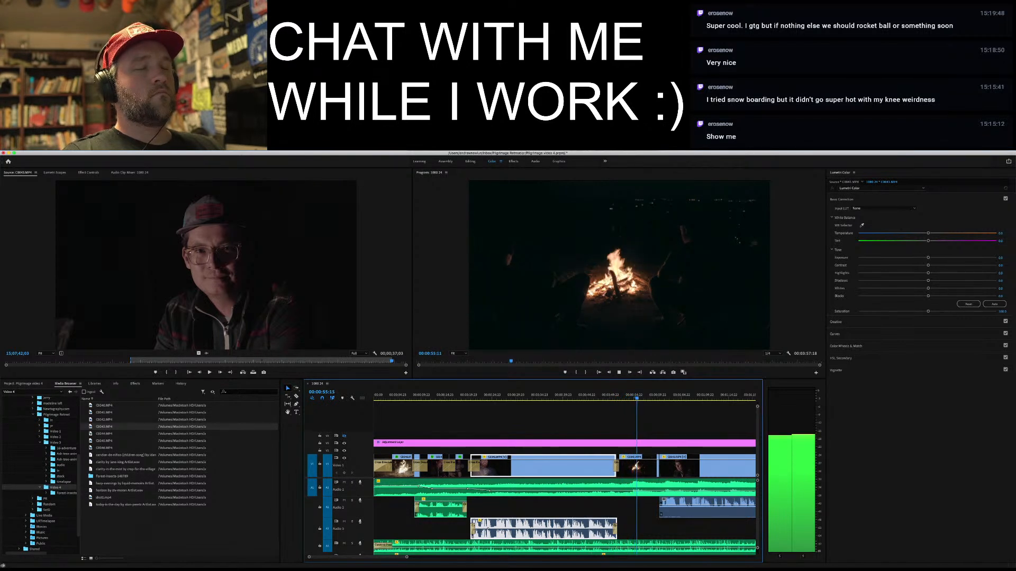
{"action": "key", "text": "space"}
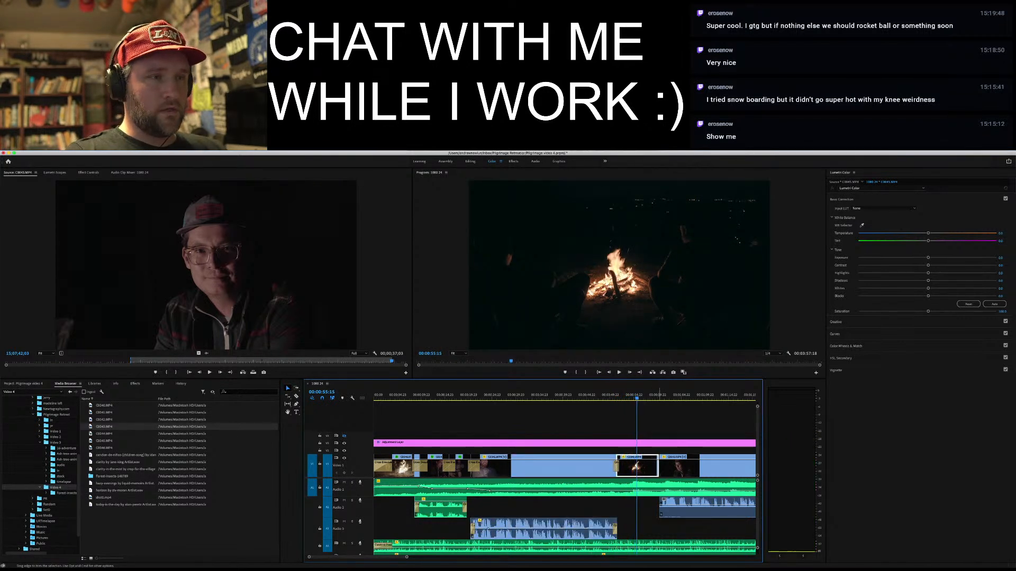
Shorten the campfire shot to 00:00:55:15, bring the second interview up against it, apply the default transitions there and play the join
{"action": "left_click_drag", "start_coordinate": [657, 468], "coordinate": [643, 468]}
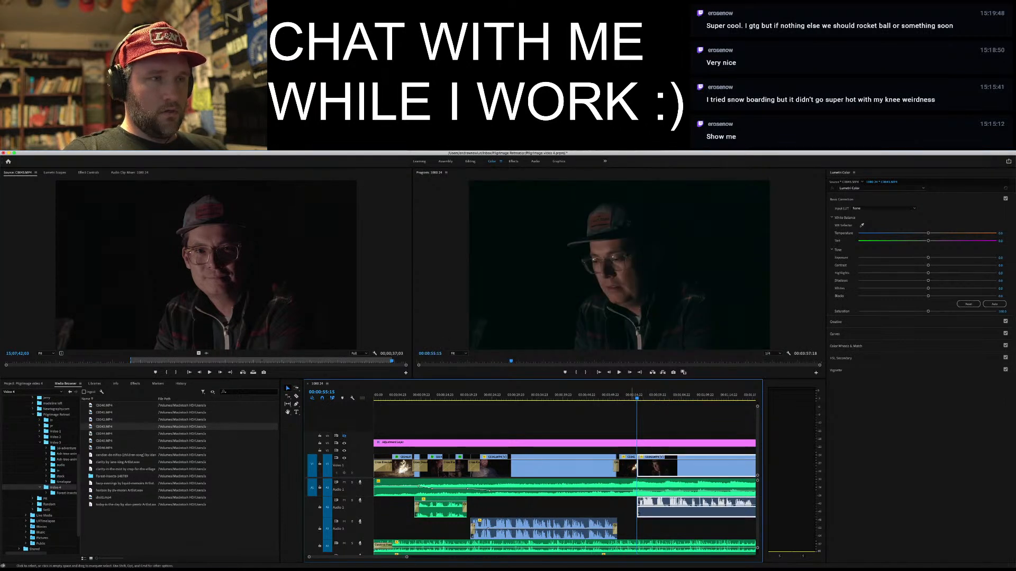
{"action": "right_click", "coordinate": [637, 468]}
{"action": "left_click", "coordinate": [641, 505]}
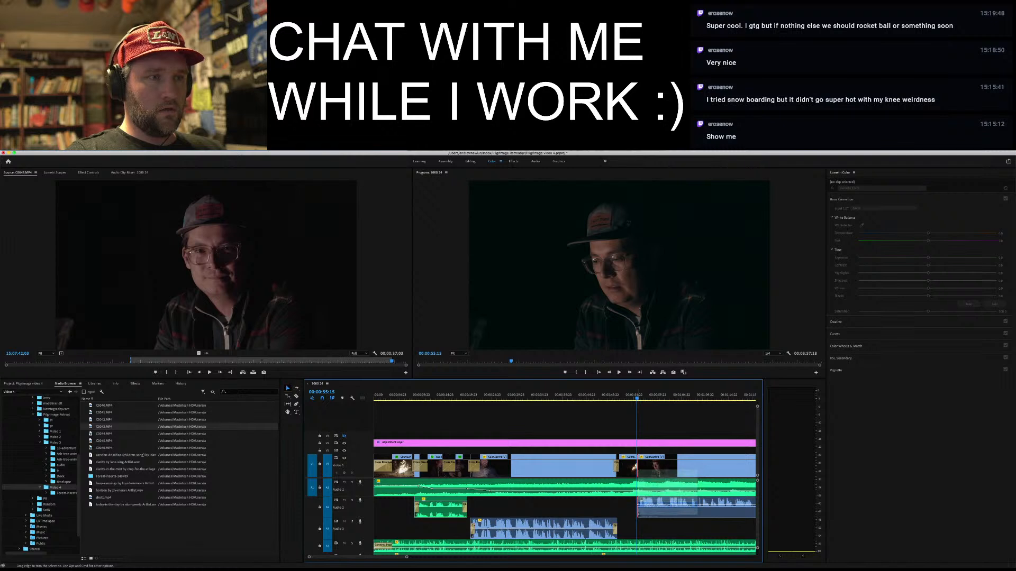
{"action": "left_click_drag", "start_coordinate": [635, 393], "coordinate": [612, 394]}
{"action": "key", "text": "space"}
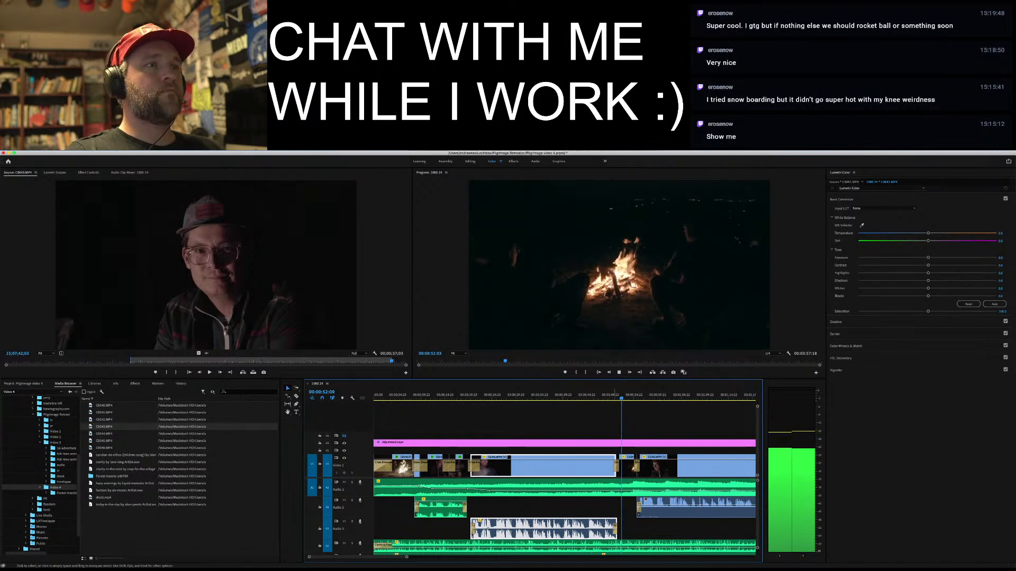
Lengthen the dissolve from the first interview into the campfire shot and play across it
{"action": "key", "text": "space"}
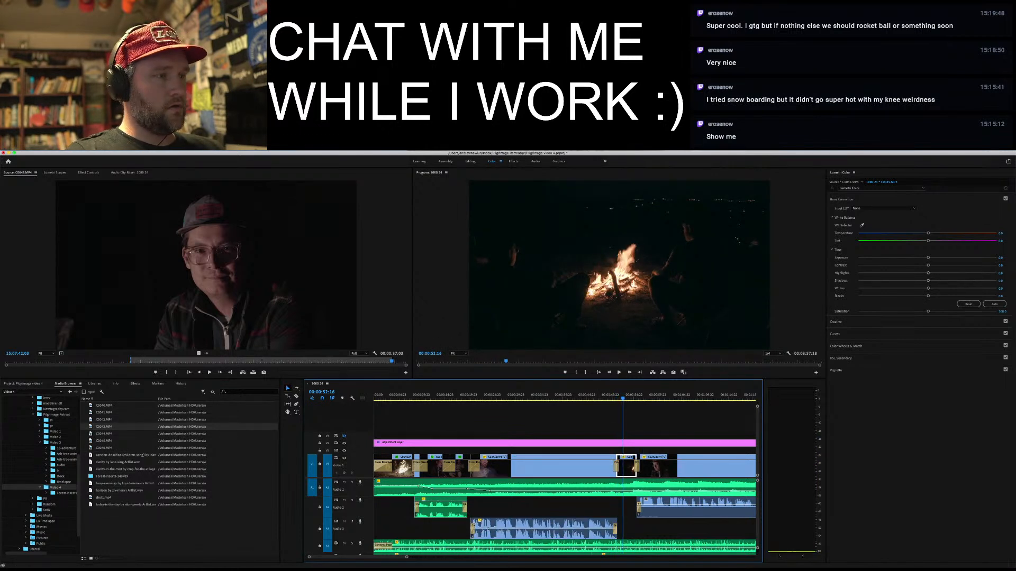
{"action": "key", "text": "="}
{"action": "left_click_drag", "start_coordinate": [556, 466], "coordinate": [565, 466]}
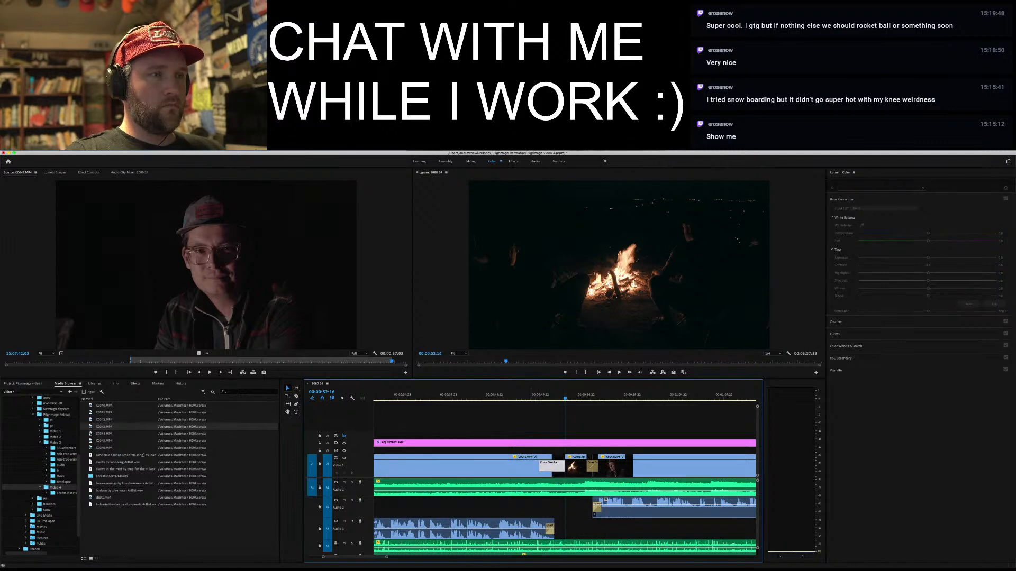
{"action": "left_click", "coordinate": [529, 396]}
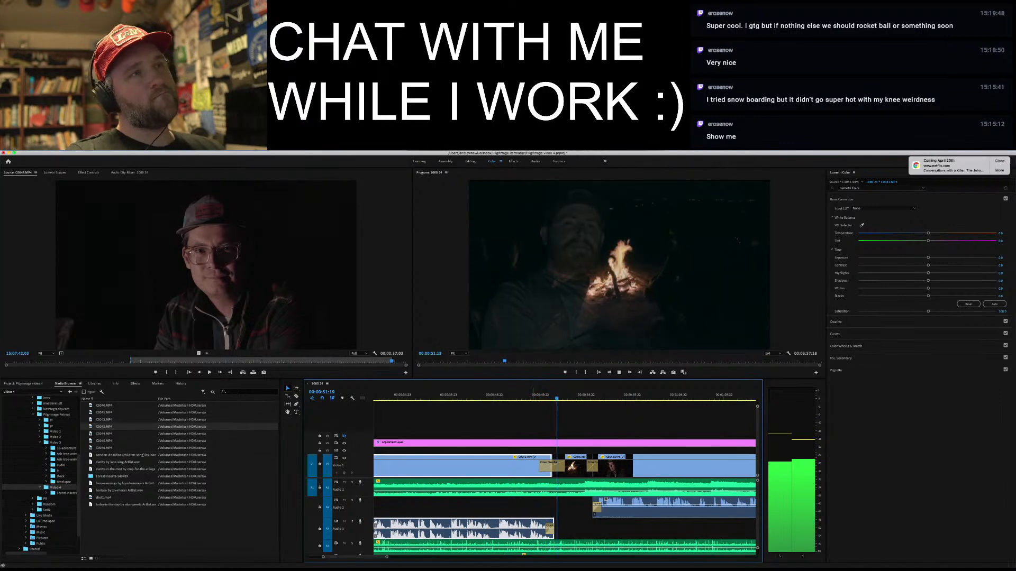
{"action": "key", "text": "space"}
{"action": "key", "text": "space"}
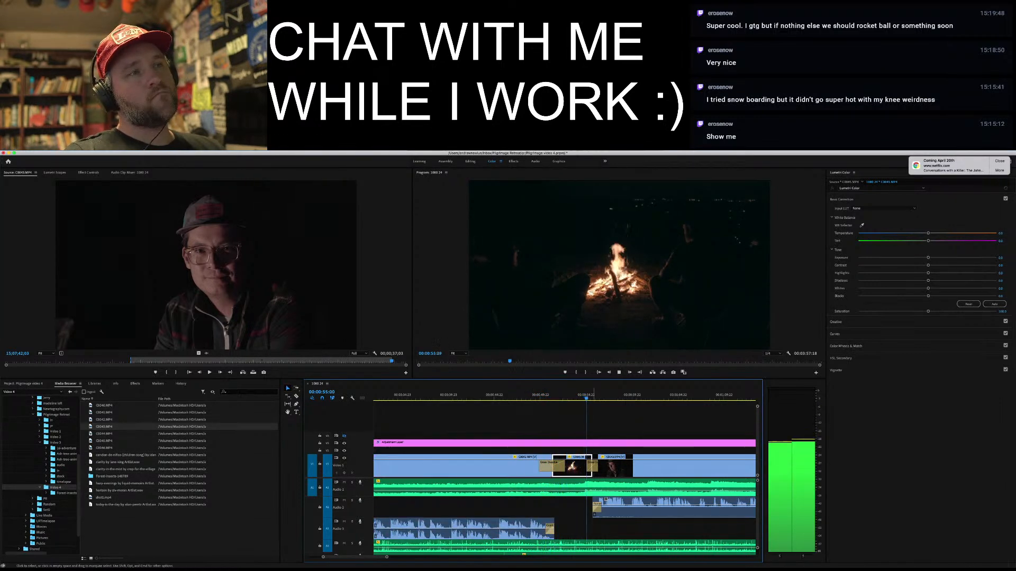
Lengthen the dissolve from the campfire shot into the second interview and play through it
{"action": "key", "text": "space"}
{"action": "left_click_drag", "start_coordinate": [597, 468], "coordinate": [603, 468]}
{"action": "left_click", "coordinate": [567, 397]}
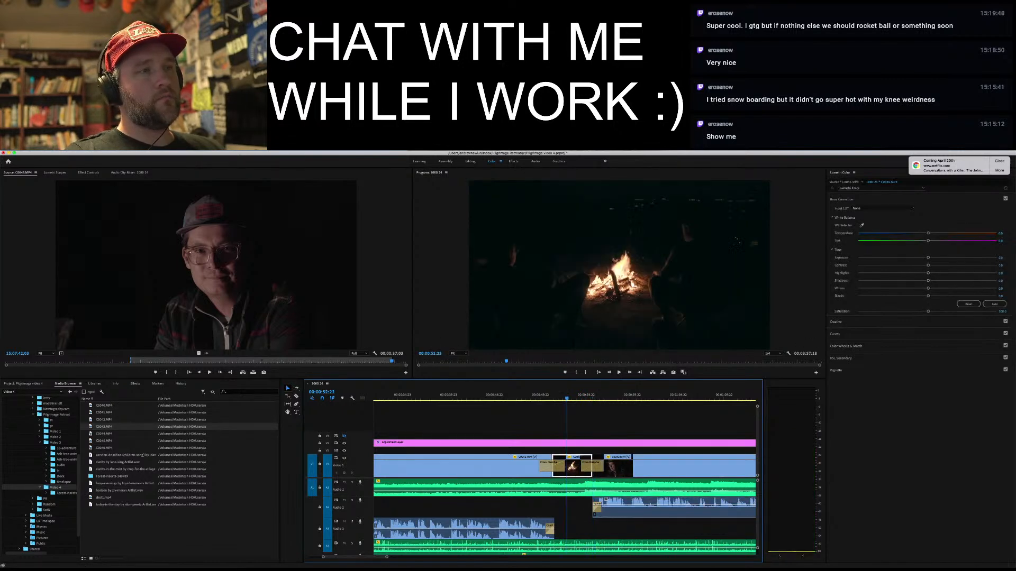
{"action": "key", "text": "space"}
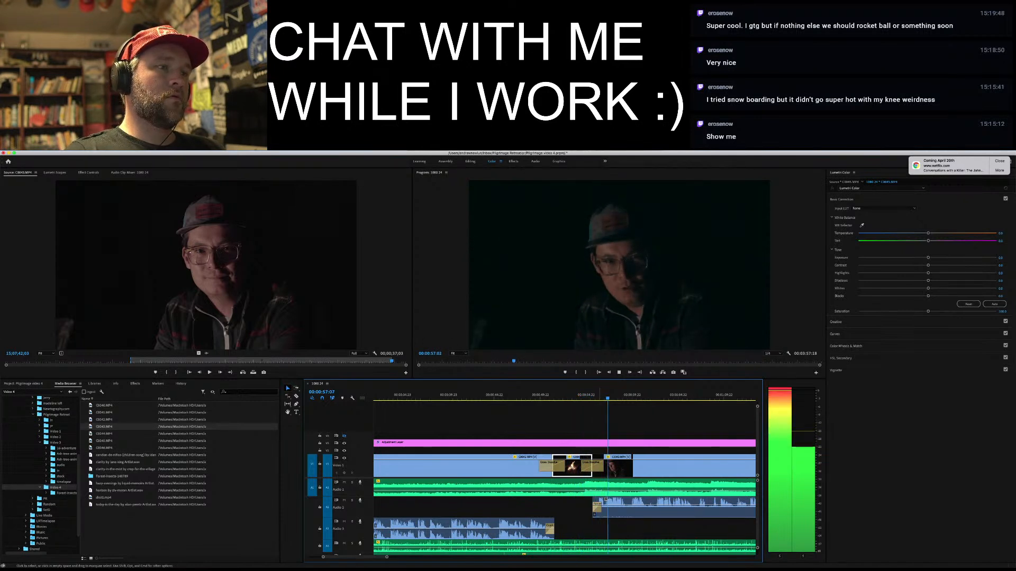
Map the second interview's left source channel to both audio channels, and play its opening lines
{"action": "right_click", "coordinate": [632, 468]}
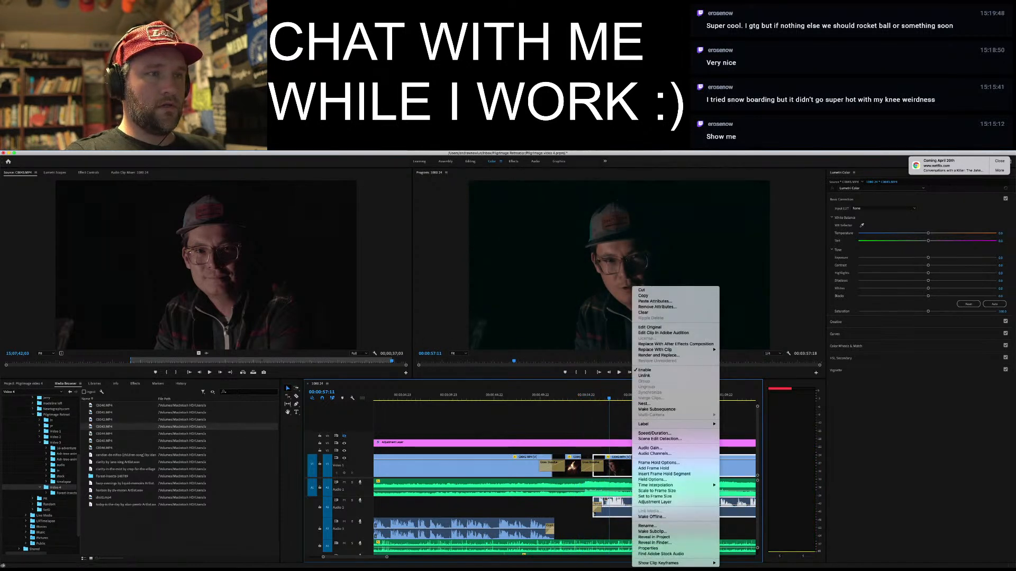
{"action": "left_click", "coordinate": [655, 454]}
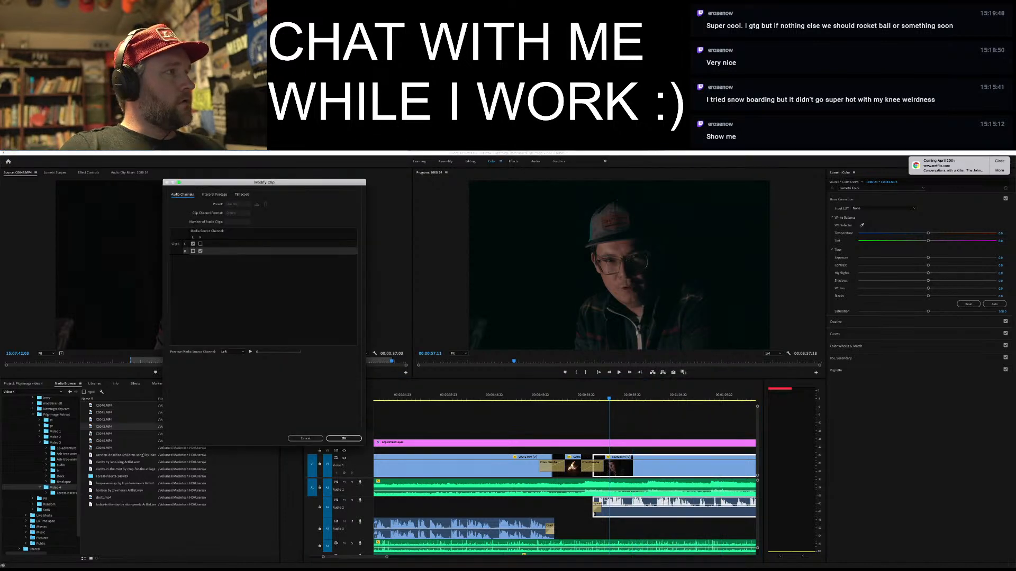
{"action": "left_click", "coordinate": [193, 250]}
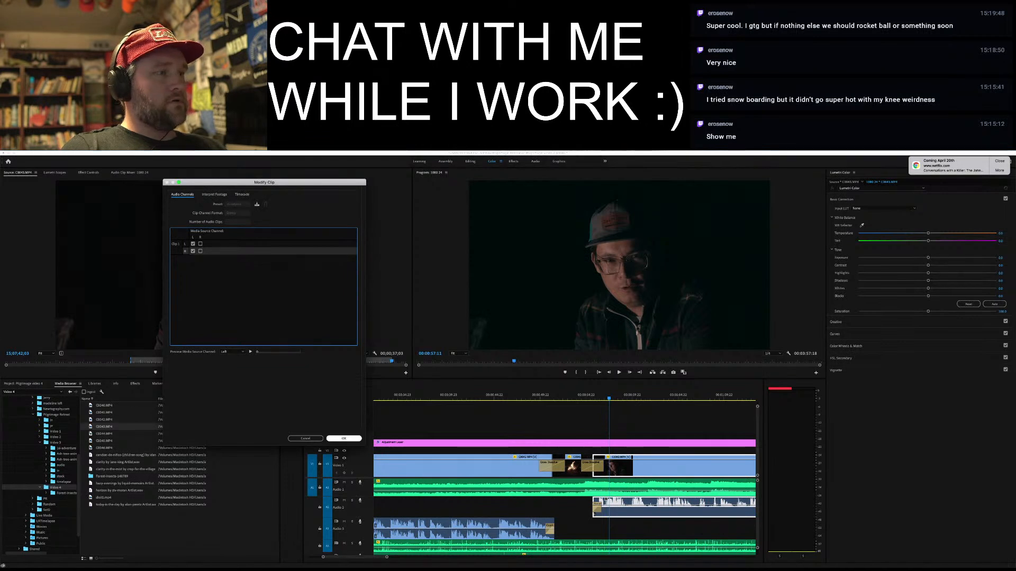
{"action": "left_click", "coordinate": [343, 439]}
{"action": "left_click", "coordinate": [586, 395]}
{"action": "key", "text": "space"}
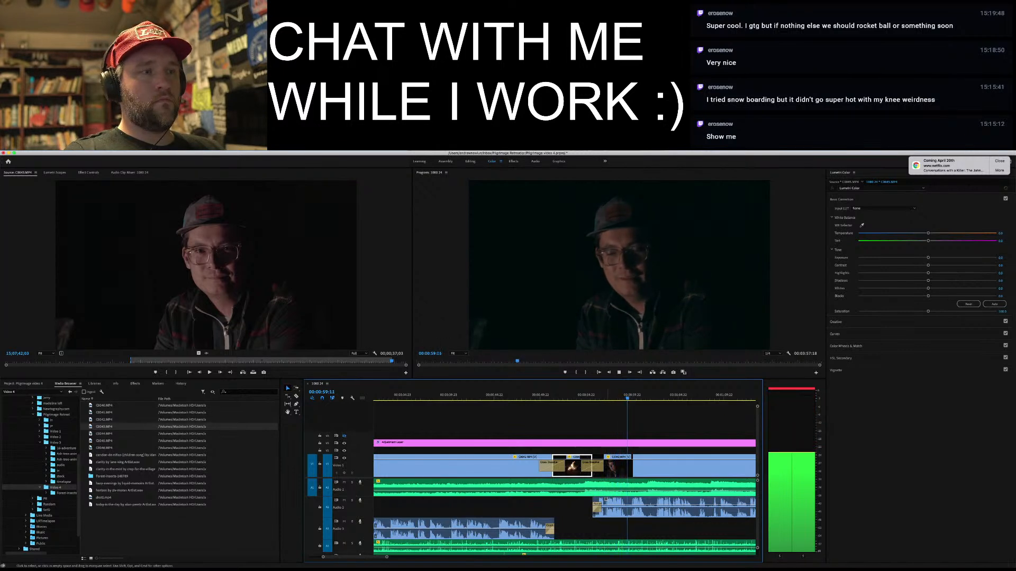
{"action": "key", "text": "space"}
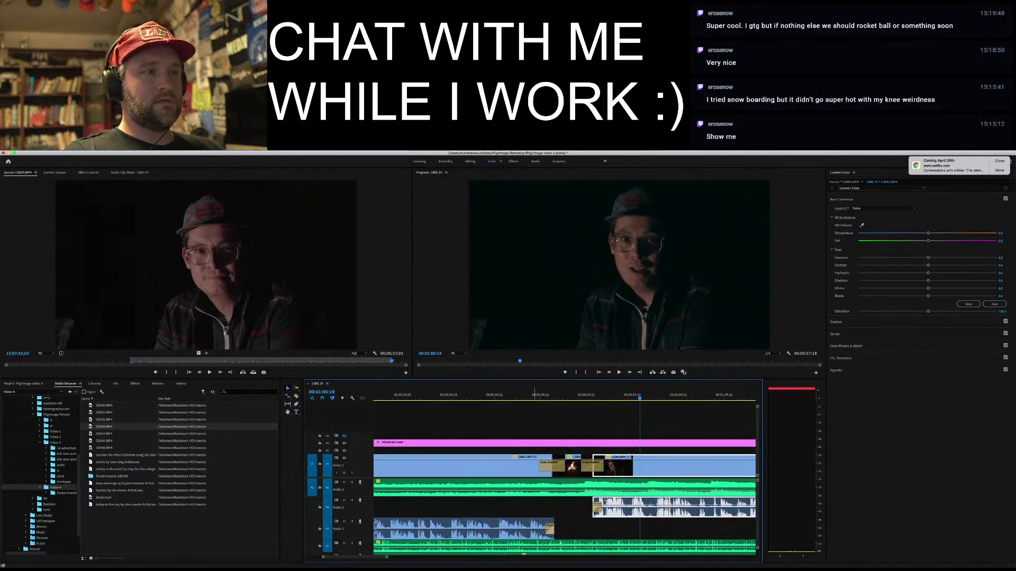
Play parts of the first interview and the earlier conversation shot to compare their voice levels
{"action": "left_click", "coordinate": [533, 395]}
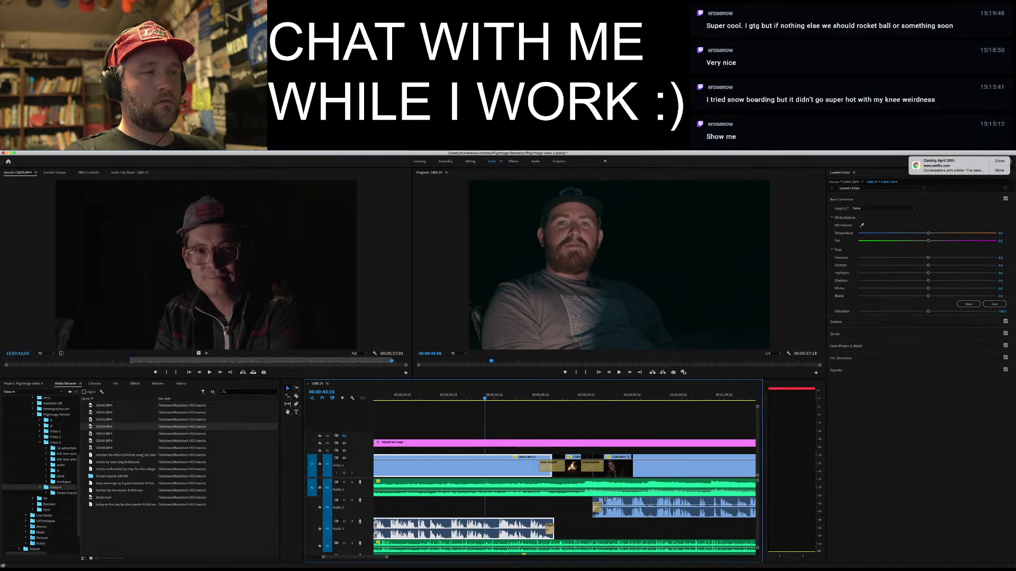
{"action": "key", "text": "space"}
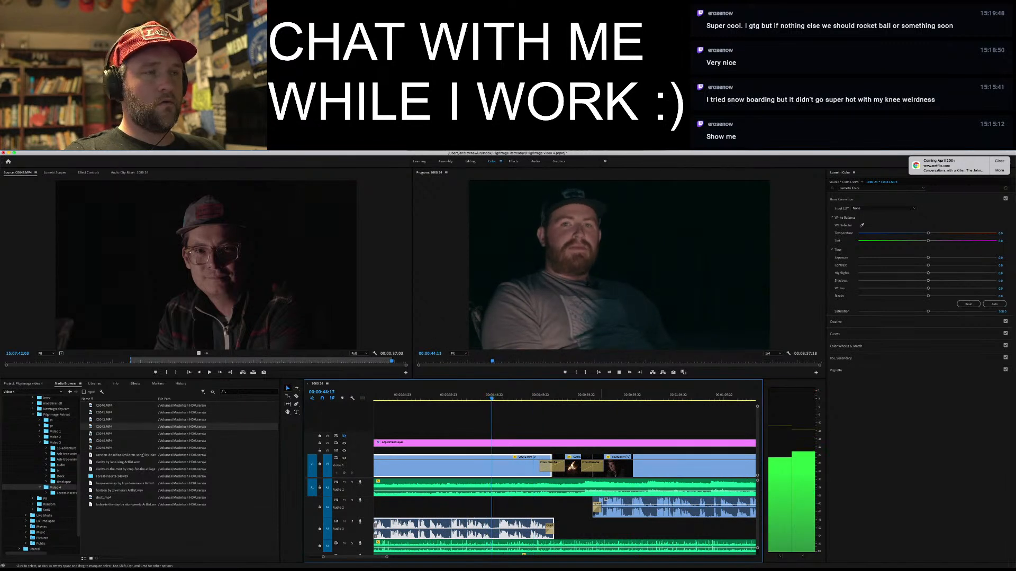
{"action": "key", "text": "space"}
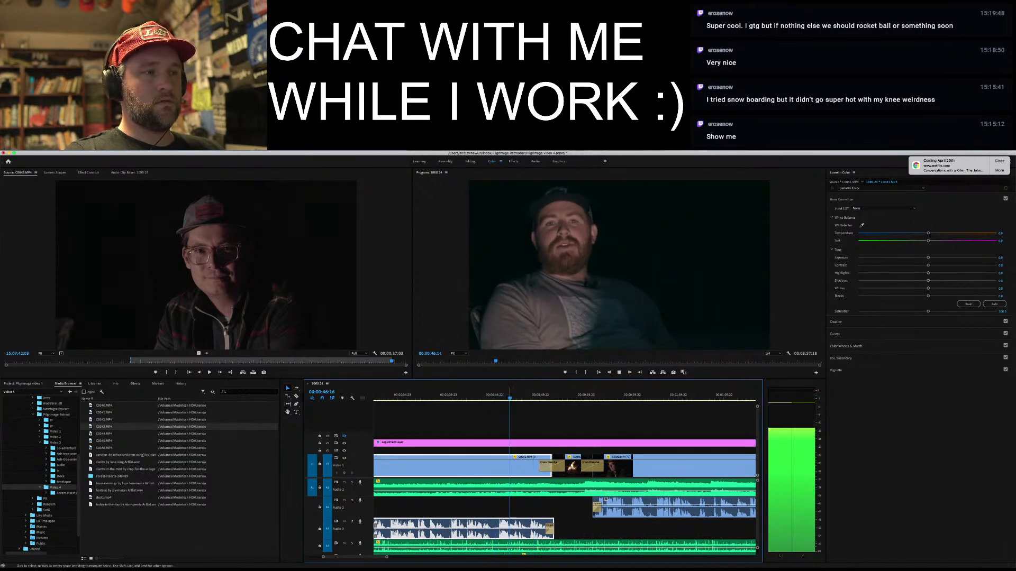
{"action": "scroll", "coordinate": [564, 476], "scroll_direction": "left", "scroll_amount": 6}
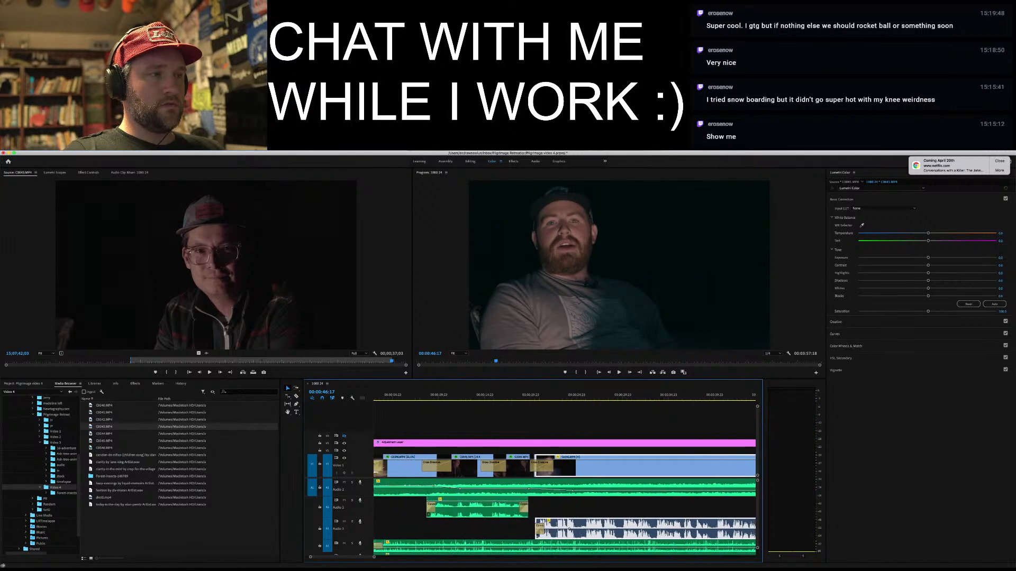
{"action": "left_click", "coordinate": [451, 392]}
{"action": "key", "text": "space"}
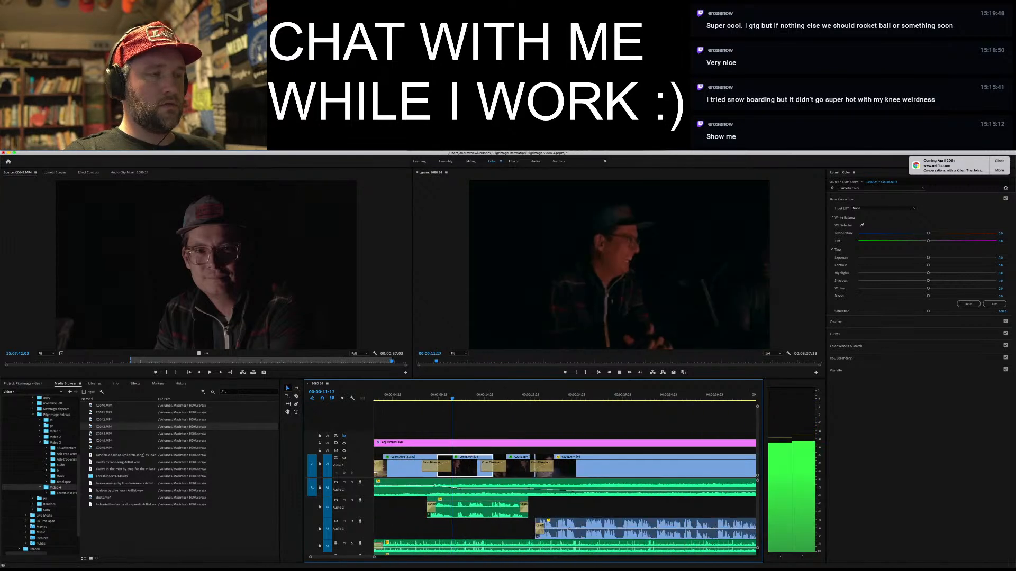
{"action": "left_click", "coordinate": [596, 394]}
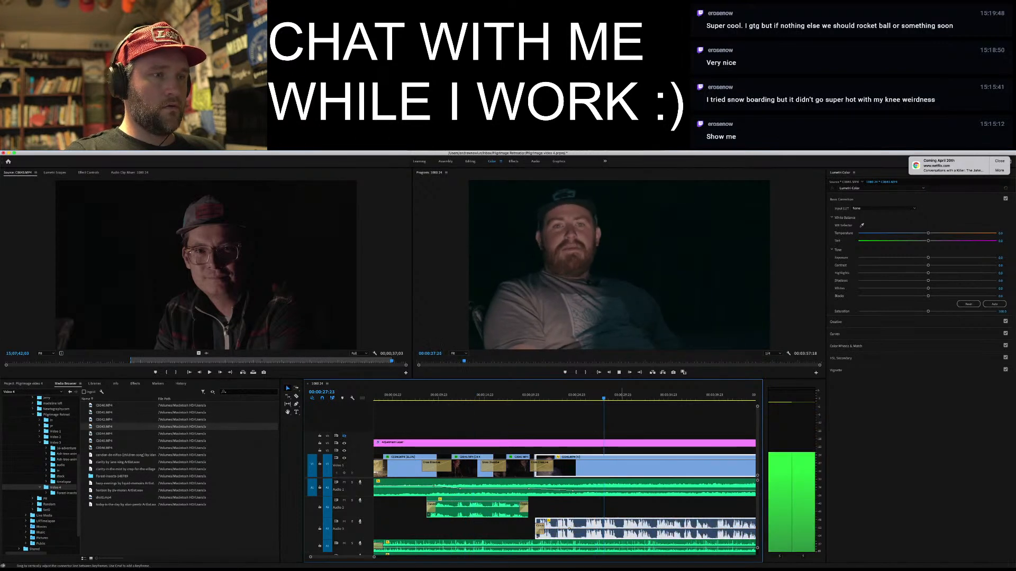
{"action": "key", "text": "space"}
Lower the second interview's clip volume slightly and compare its level with the first interview's by playing both
{"action": "left_click_drag", "start_coordinate": [342, 557], "coordinate": [367, 557]}
{"action": "left_click_drag", "start_coordinate": [434, 505], "coordinate": [435, 507]}
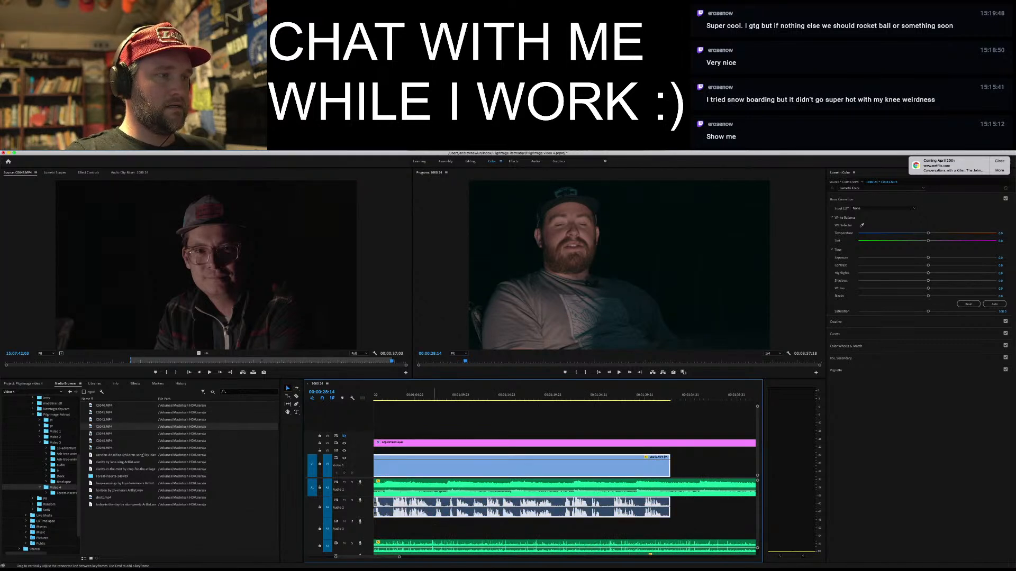
{"action": "scroll", "coordinate": [435, 523], "scroll_direction": "left", "scroll_amount": 5}
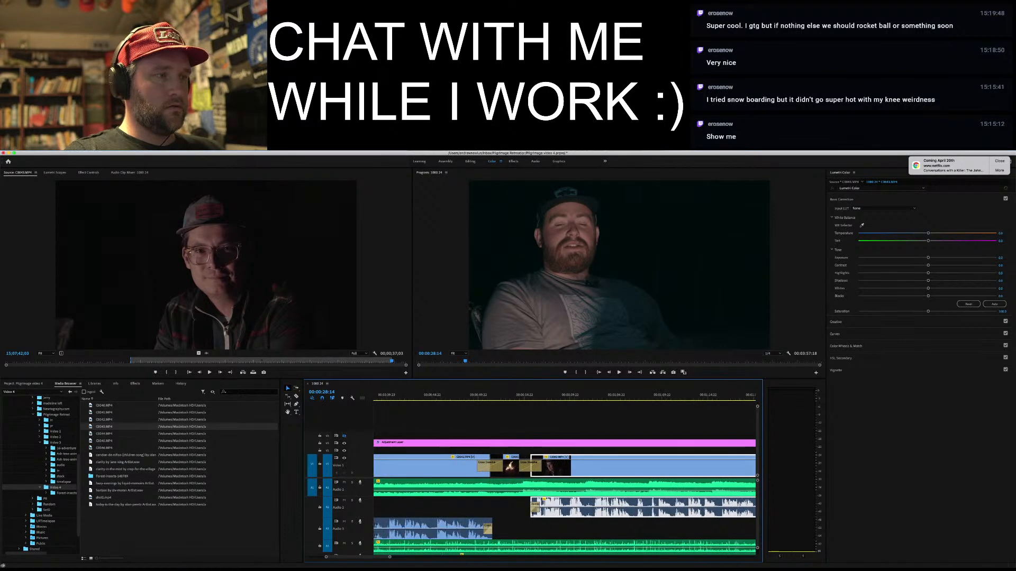
{"action": "key", "text": "space"}
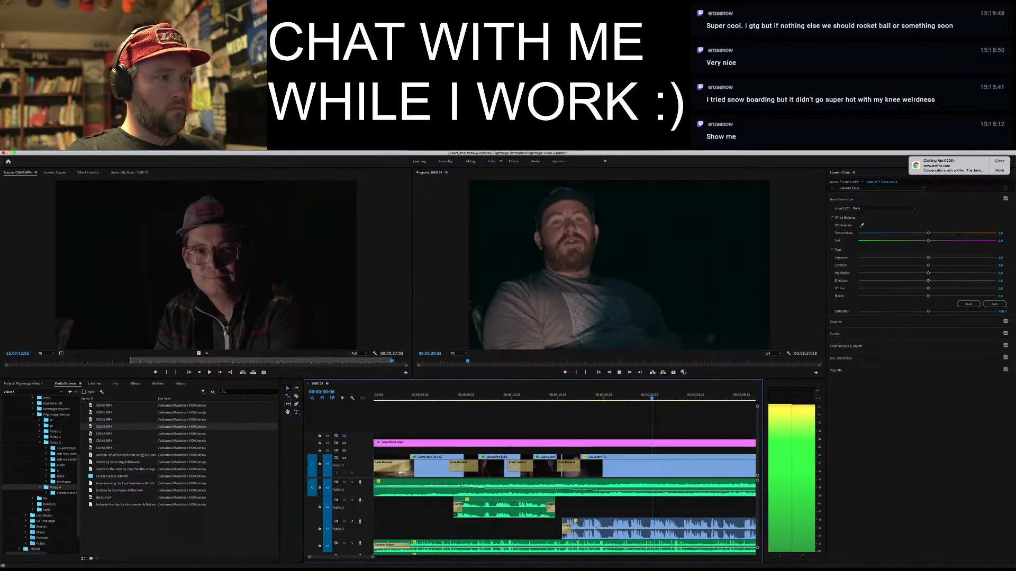
{"action": "scroll", "coordinate": [596, 529], "scroll_direction": "right", "scroll_amount": 5}
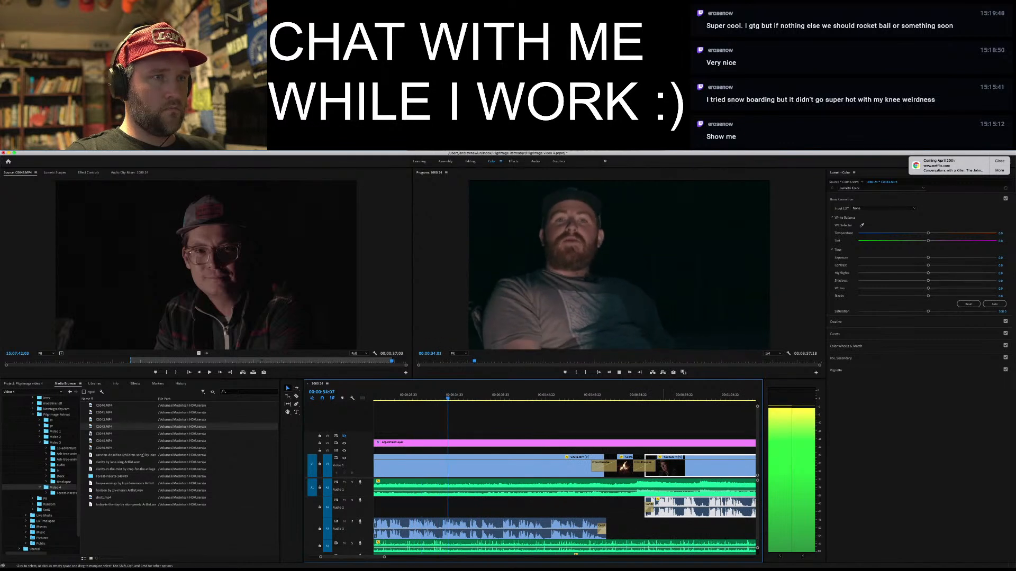
{"action": "left_click", "coordinate": [668, 395]}
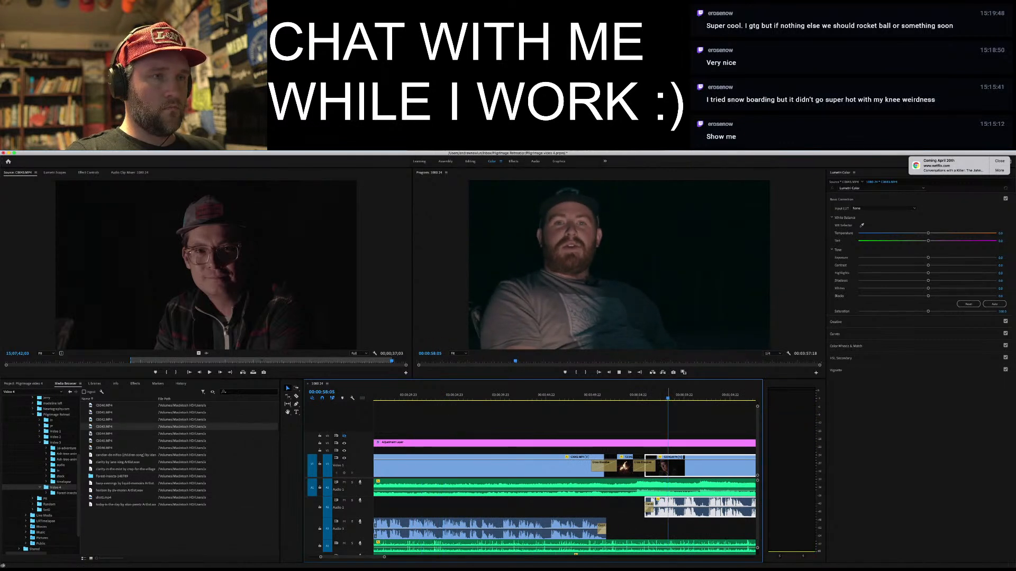
{"action": "key", "text": "space"}
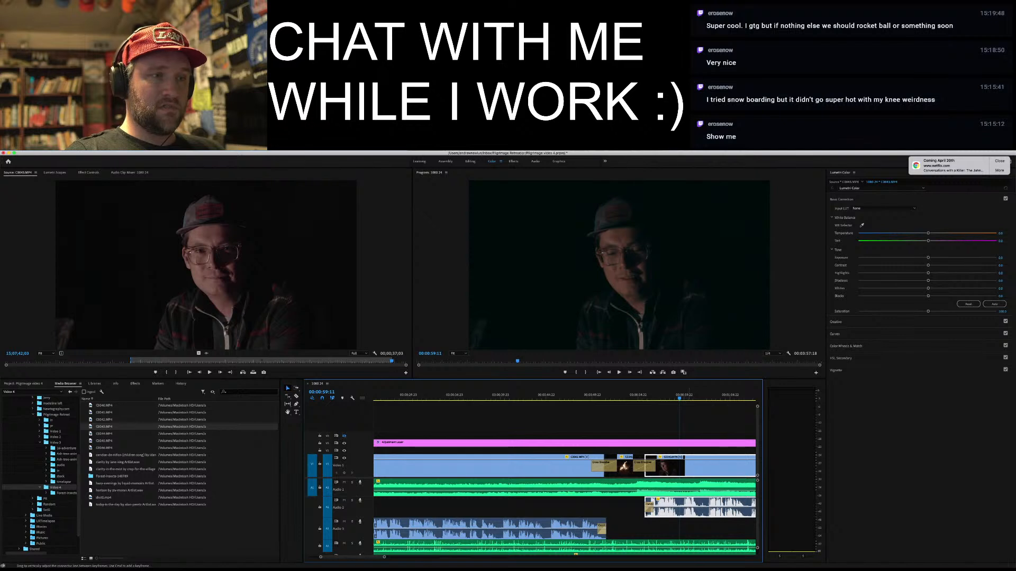
Lower the second interview's clip volume a little further and play its opening lines
{"action": "left_click_drag", "start_coordinate": [689, 507], "coordinate": [690, 510]}
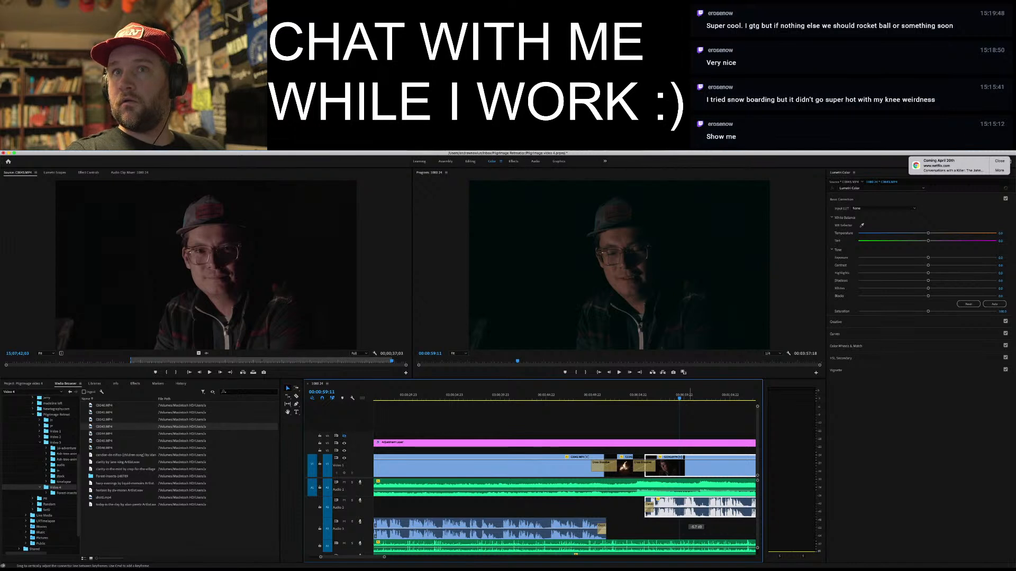
{"action": "key", "text": "space"}
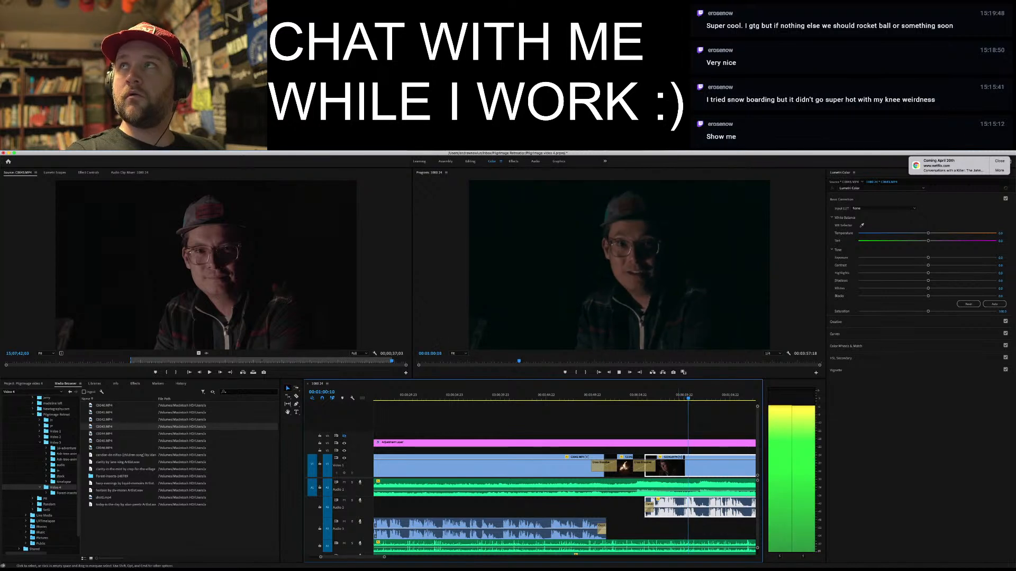
{"action": "key", "text": "space"}
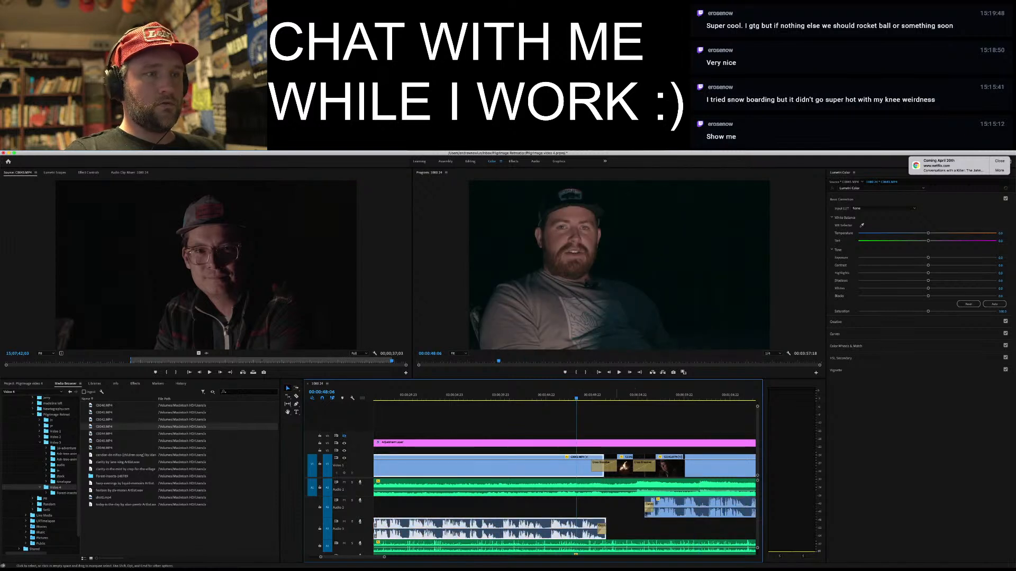
Play the end of the first interview, lower its clip volume slightly, and replay through the campfire shot
{"action": "key", "text": "space"}
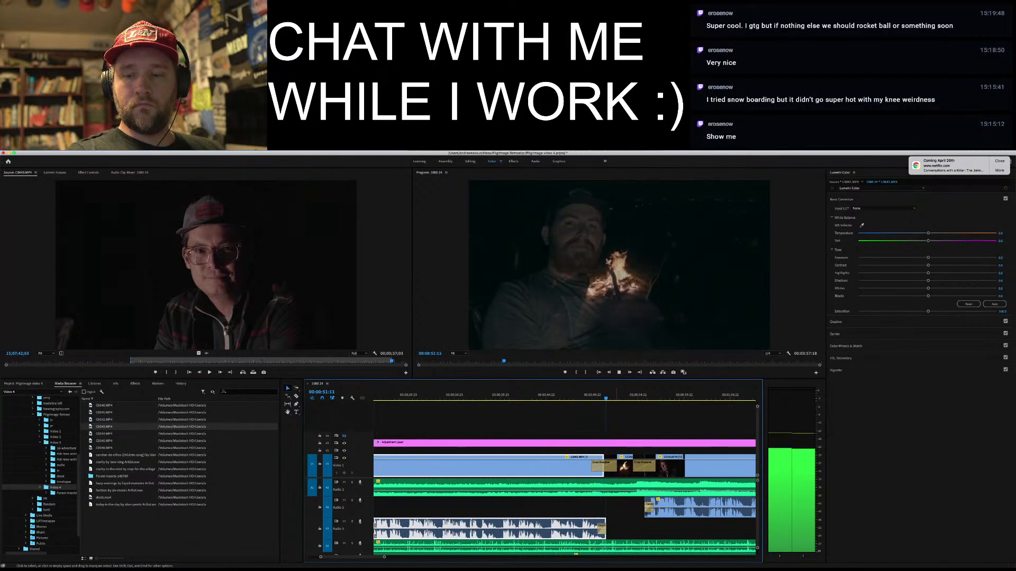
{"action": "key", "text": "space"}
{"action": "left_click_drag", "start_coordinate": [553, 528], "coordinate": [553, 531]}
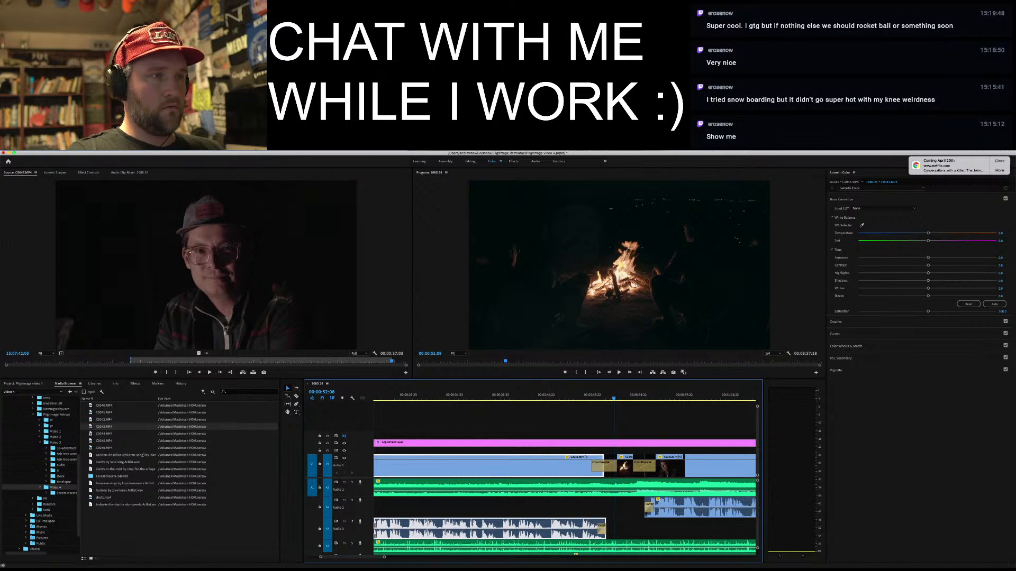
{"action": "left_click", "coordinate": [548, 393]}
{"action": "key", "text": "space"}
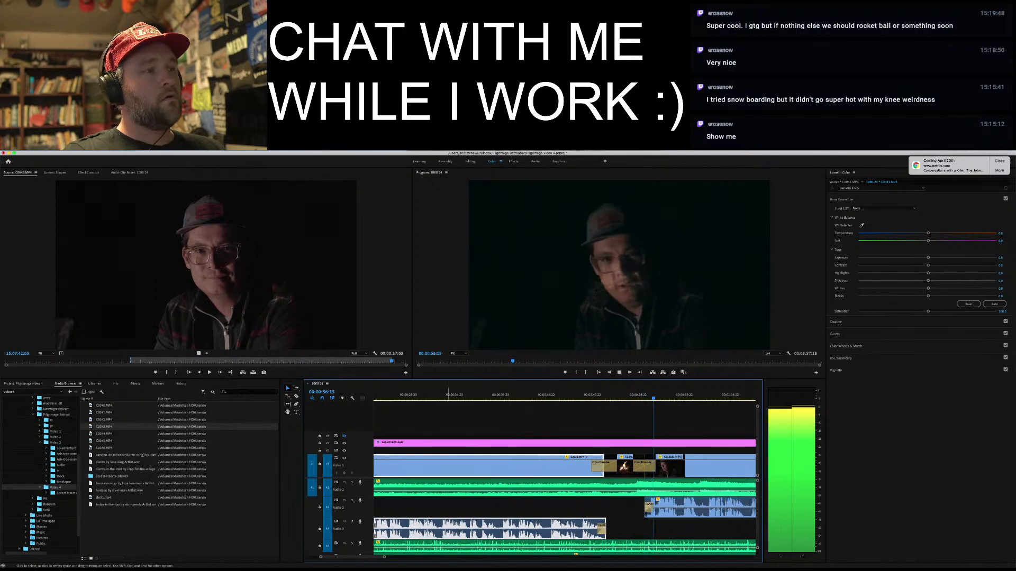
Play the second interview through to its end to check the speech and sound
{"action": "left_click_drag", "start_coordinate": [384, 557], "coordinate": [415, 557]}
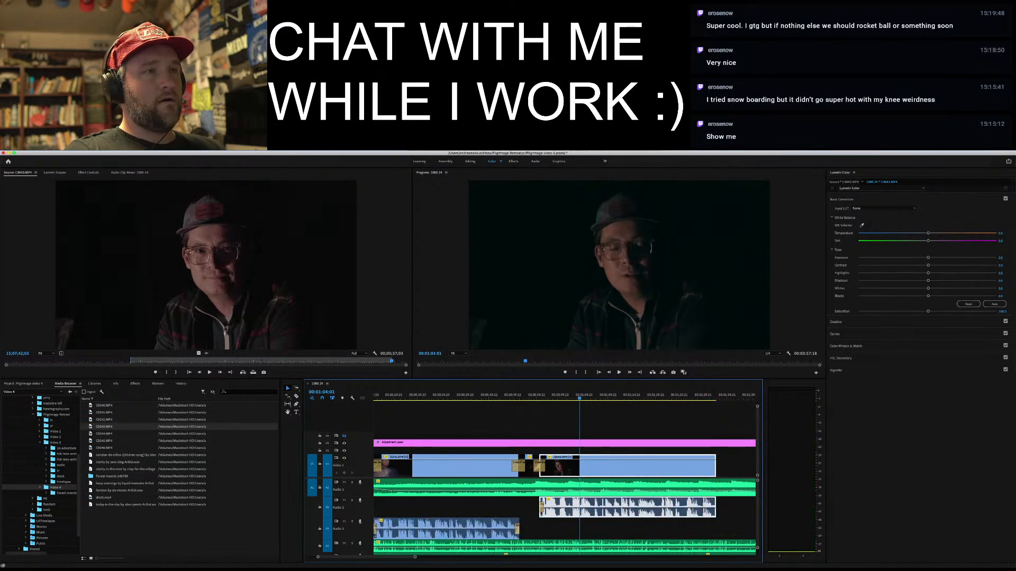
{"action": "key", "text": "space"}
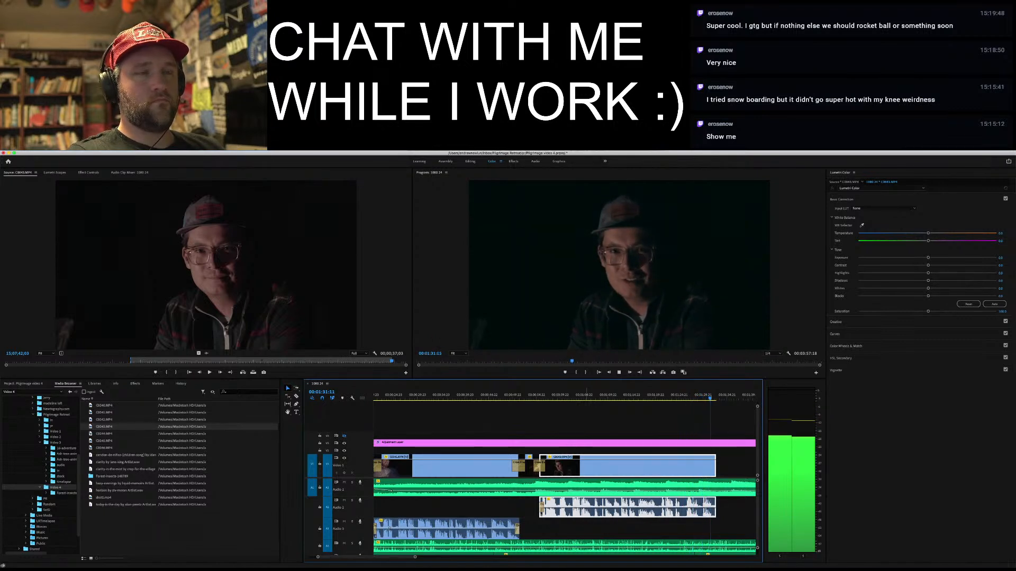
{"action": "key", "text": "space"}
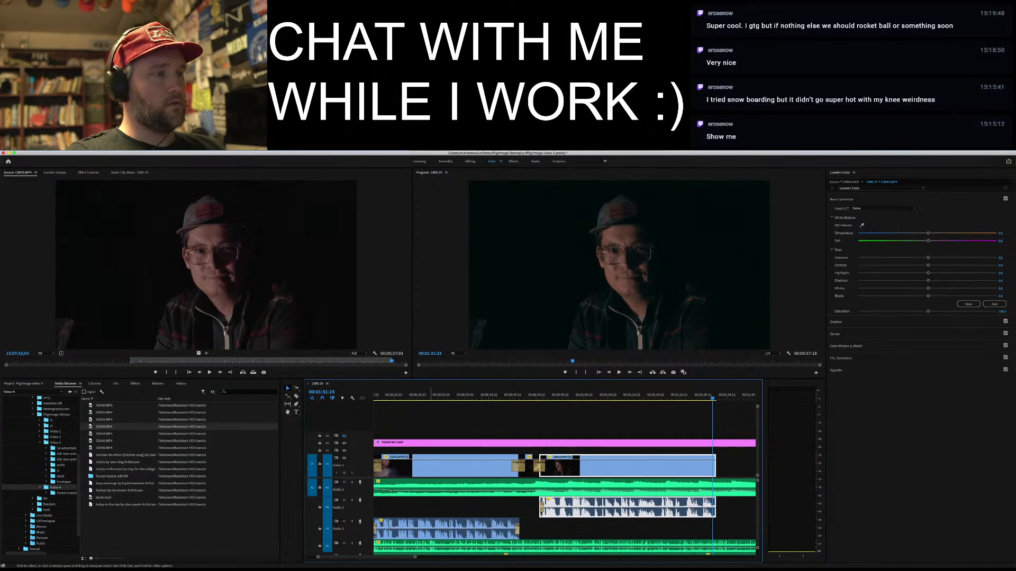
Save the project and return the playhead to the start of the sequence
{"action": "key", "text": "minus"}
{"action": "key", "text": "minus"}
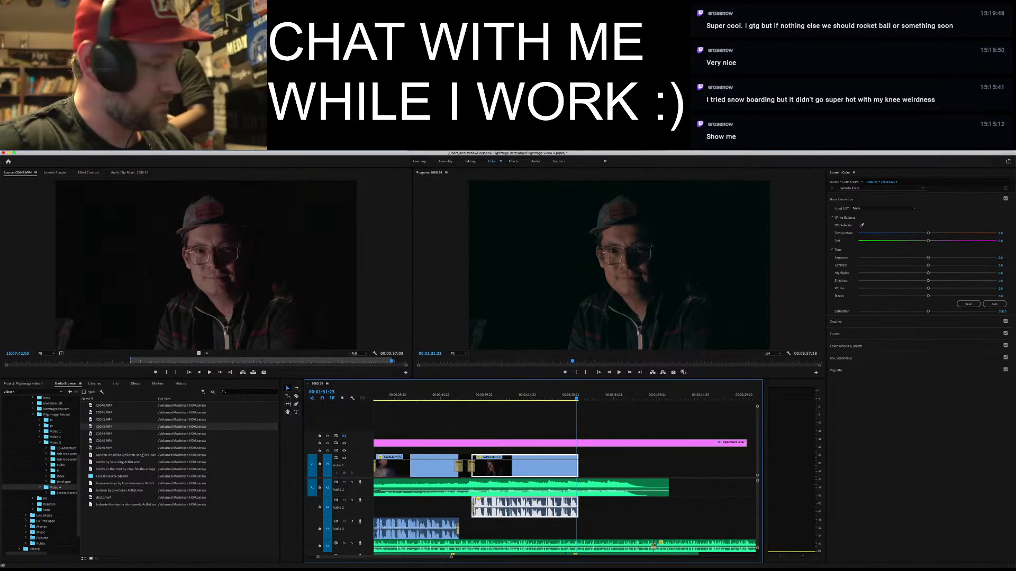
{"action": "key", "text": "super+s"}
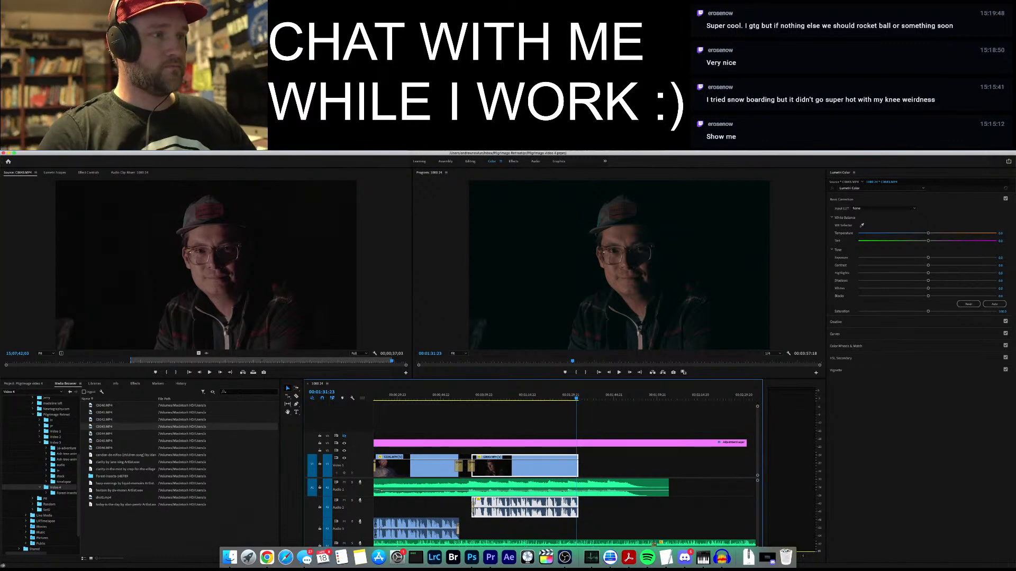
{"action": "left_click_drag", "start_coordinate": [391, 395], "coordinate": [371, 395]}
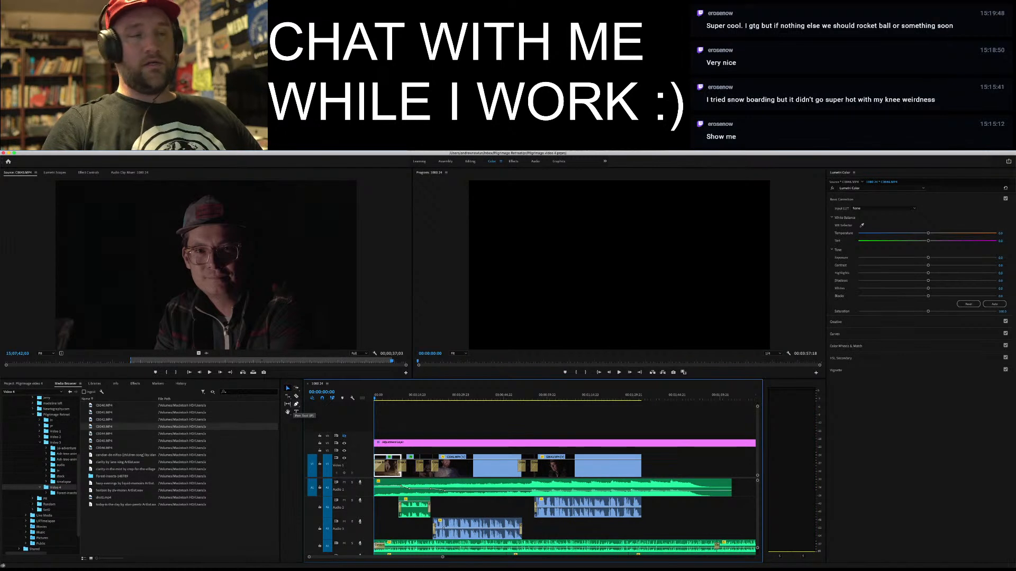
Play the whole edited sequence from its start until just past the end of the second interview
{"action": "key", "text": "space"}
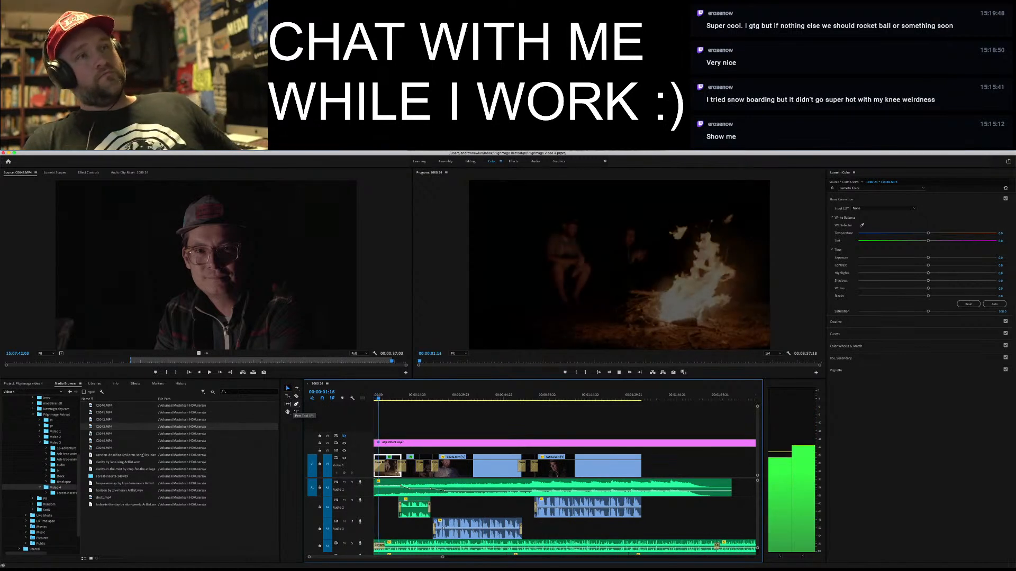
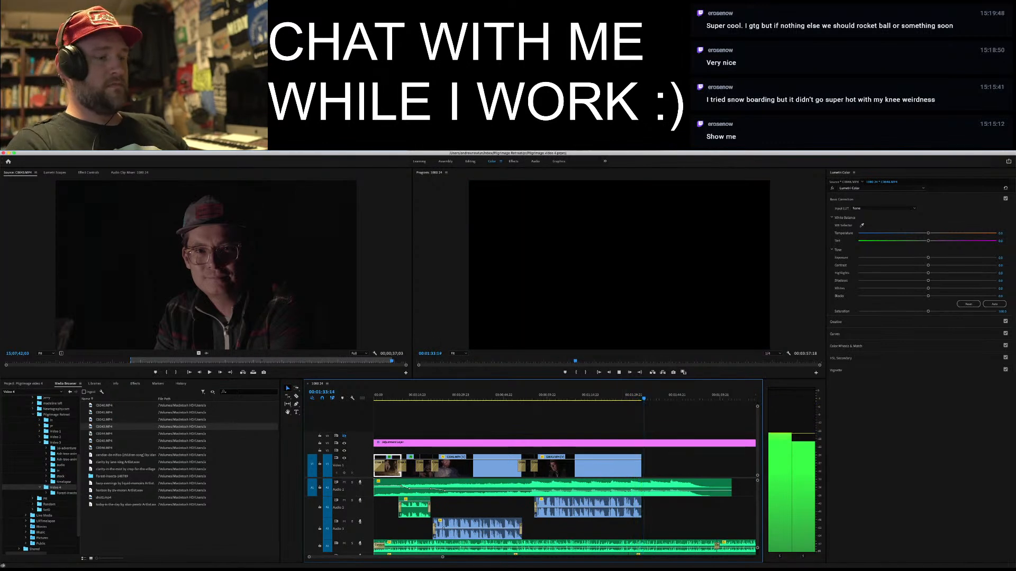
{"action": "key", "text": "space"}
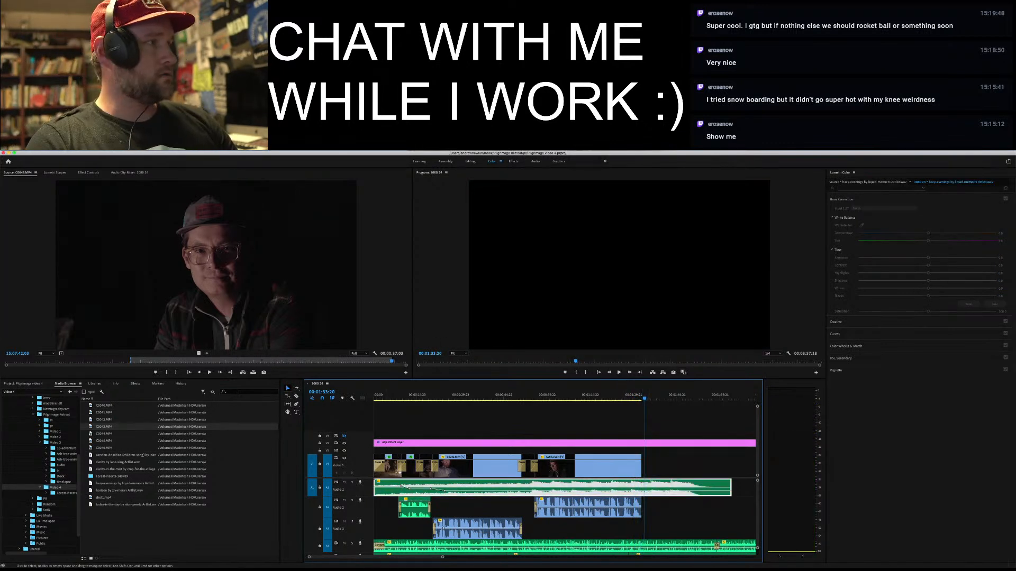
Skim the wide night campfire clip and the source takes of the man with glasses from the Video 4 folder
{"action": "left_click", "coordinate": [105, 433]}
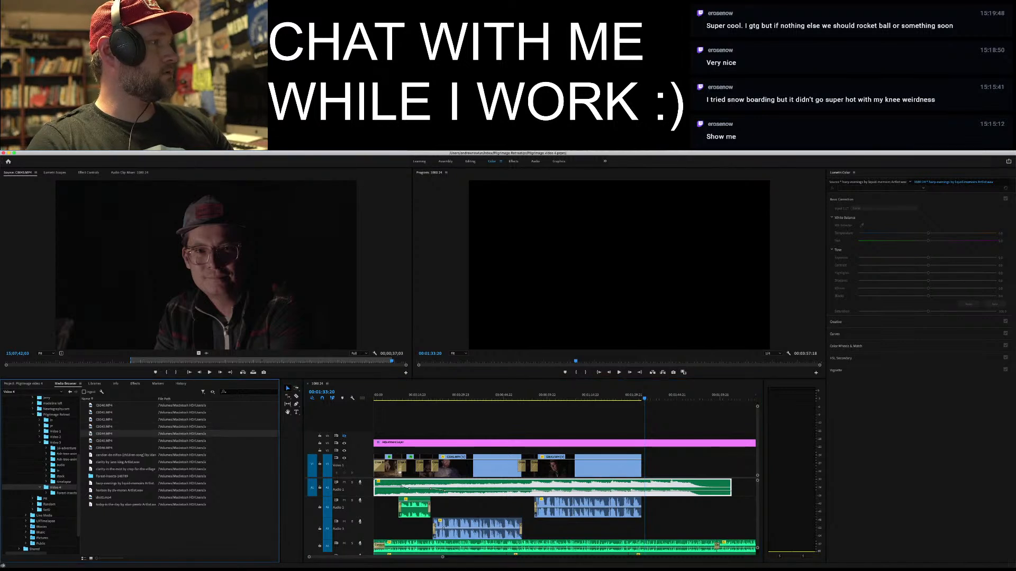
{"action": "left_click_drag", "start_coordinate": [322, 361], "coordinate": [139, 361]}
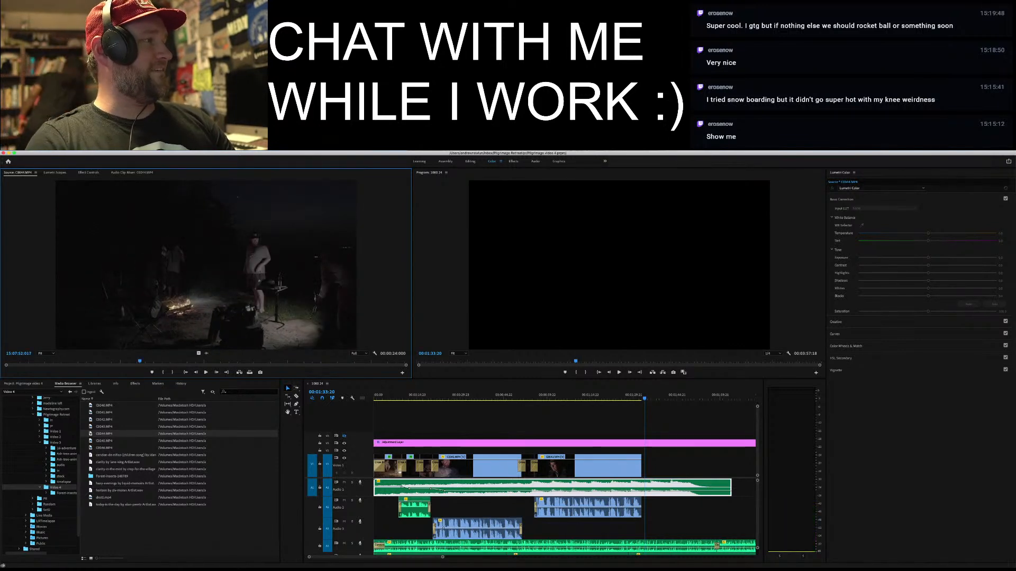
{"action": "double_click", "coordinate": [104, 427]}
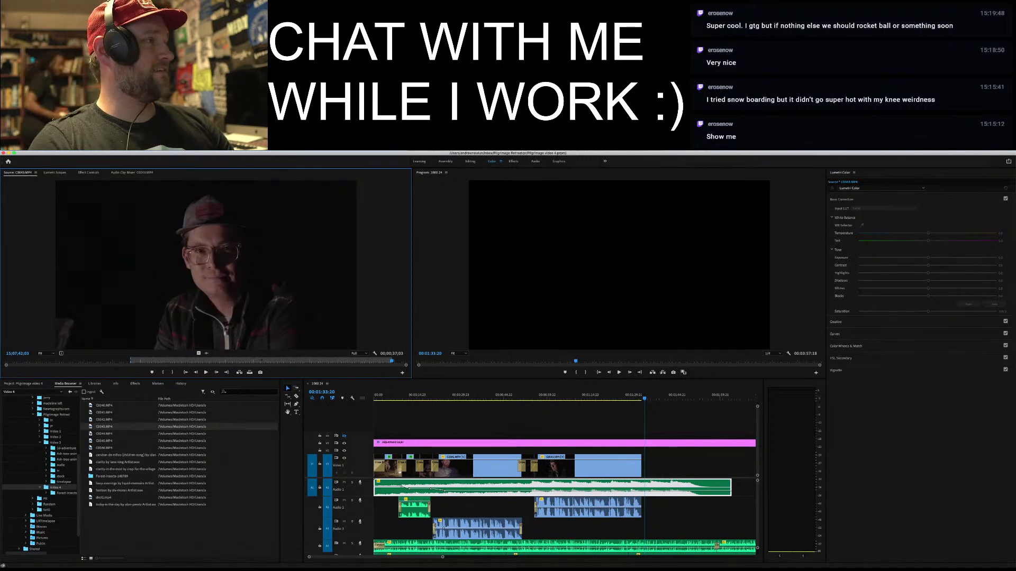
{"action": "double_click", "coordinate": [104, 420]}
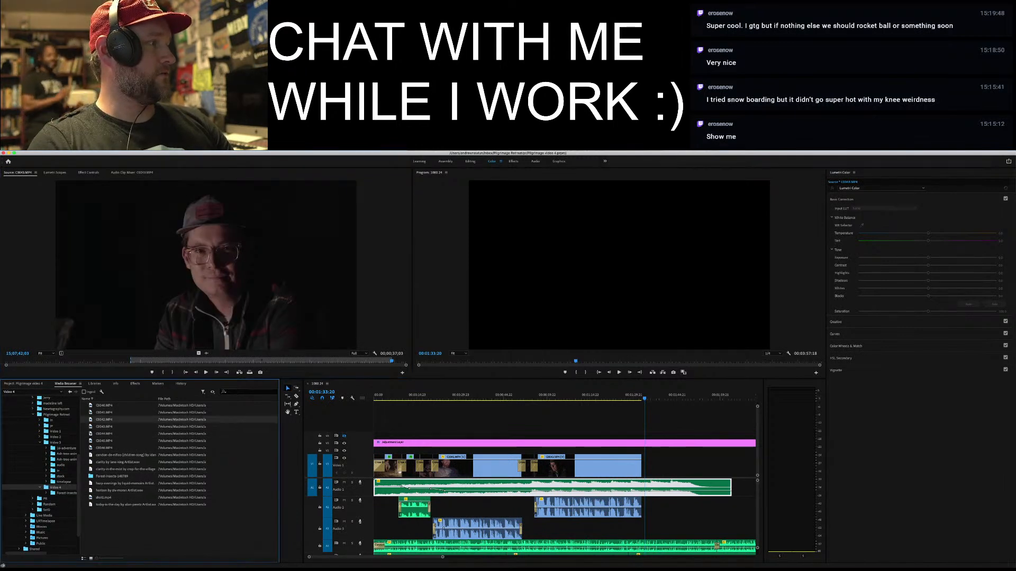
{"action": "left_click_drag", "start_coordinate": [236, 360], "coordinate": [37, 361]}
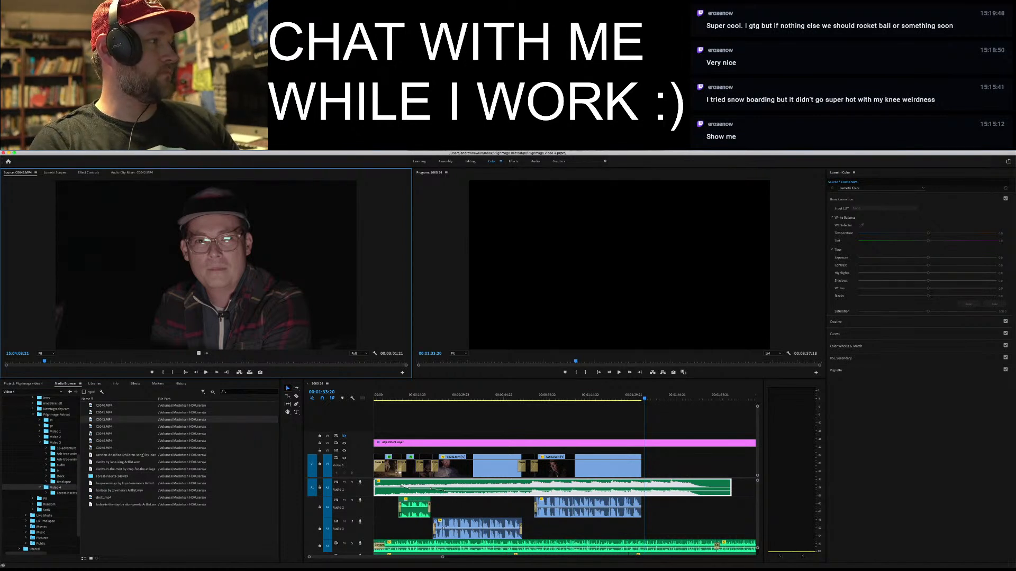
Load the bearded man's interview clip as the source and play its middle section
{"action": "double_click", "coordinate": [104, 412]}
{"action": "left_click", "coordinate": [225, 361]}
{"action": "key", "text": "space"}
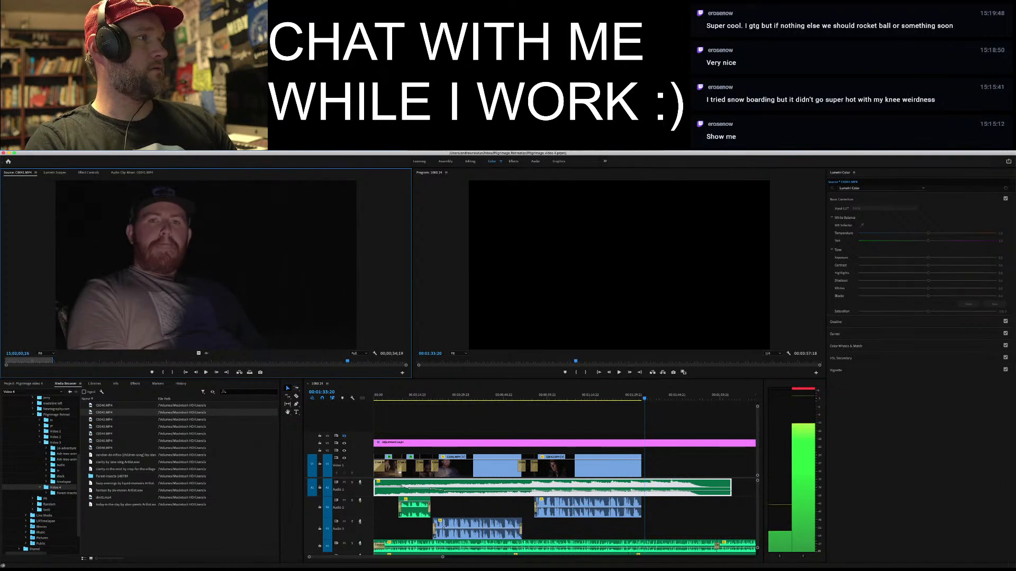
{"action": "left_click", "coordinate": [199, 361]}
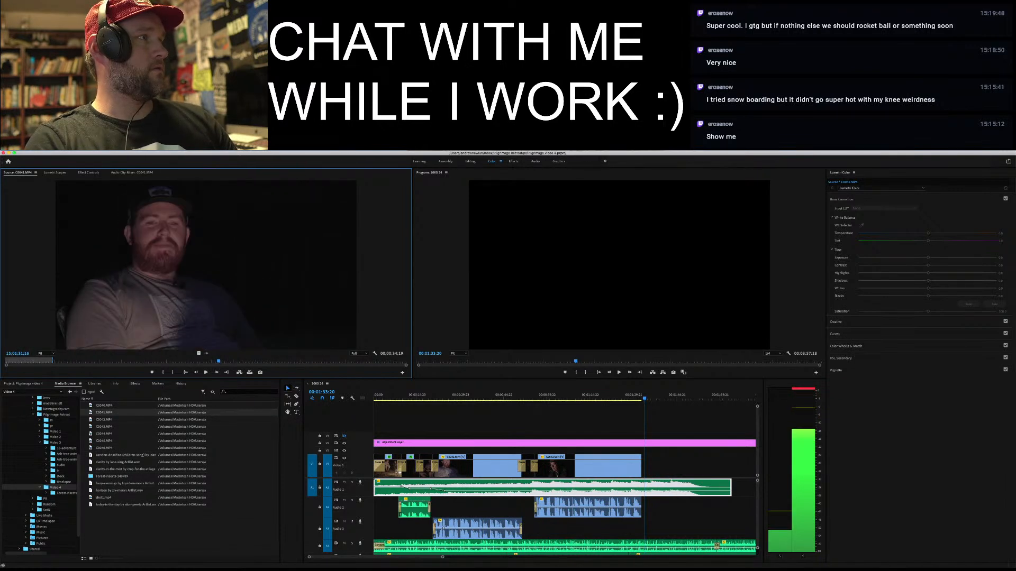
{"action": "mouse_move", "coordinate": [201, 361]}
{"action": "left_mouse_down"}
{"action": "mouse_move", "coordinate": [234, 360]}
{"action": "mouse_move", "coordinate": [220, 360]}
{"action": "left_mouse_up"}
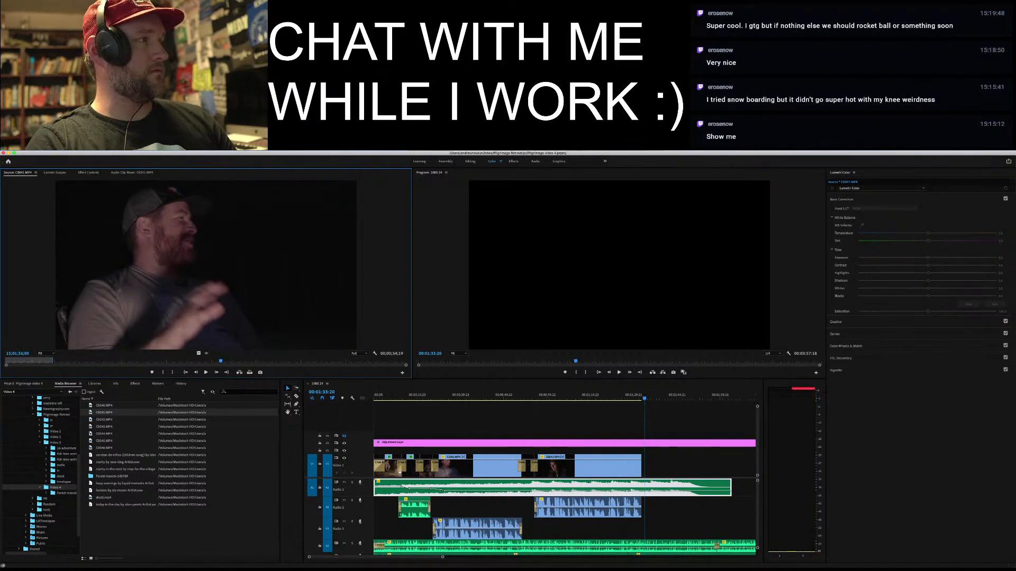
{"action": "key", "text": "space"}
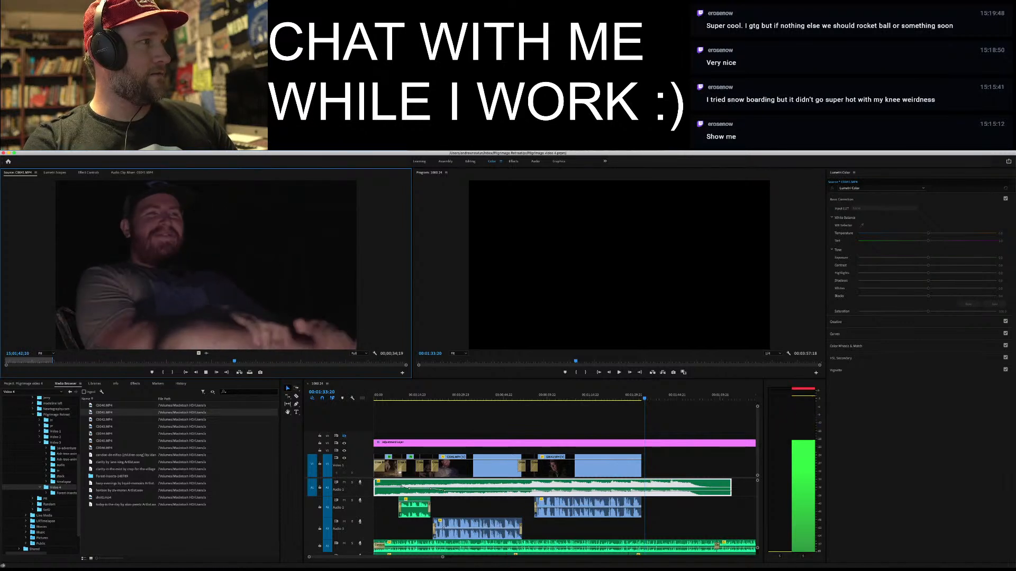
{"action": "key", "text": "space"}
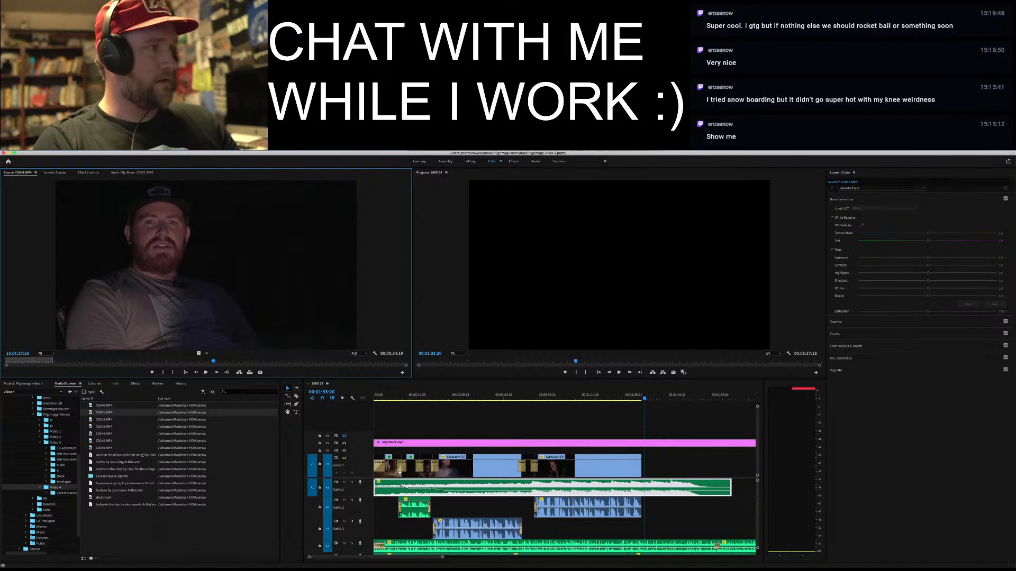
Shuttle back and forth through the bearded man's interview to review its earlier answers
{"action": "key", "text": "j"}
{"action": "key", "text": "j"}
{"action": "key", "text": "j"}
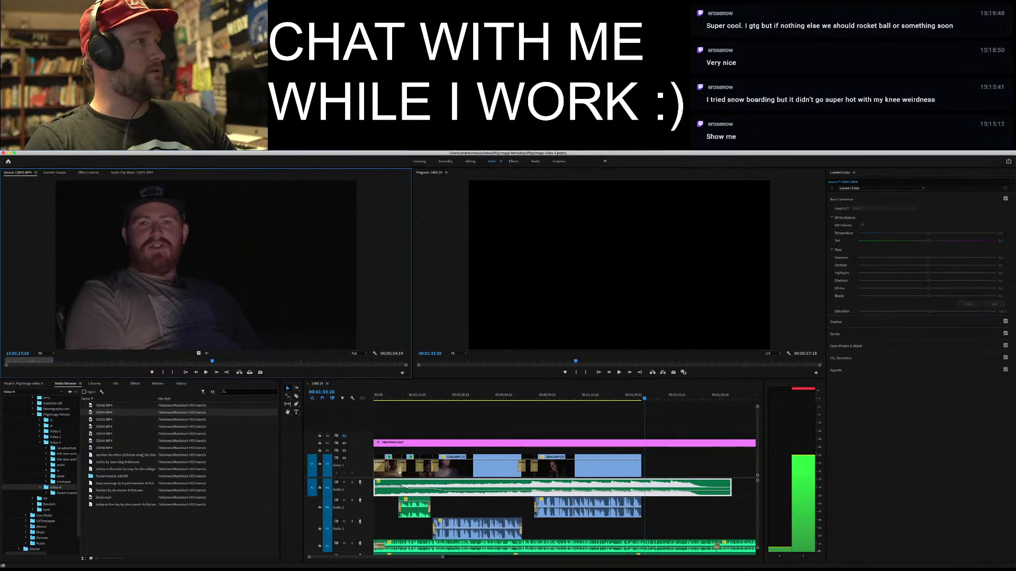
{"action": "key", "text": "l"}
{"action": "key", "text": "l"}
{"action": "key", "text": "l"}
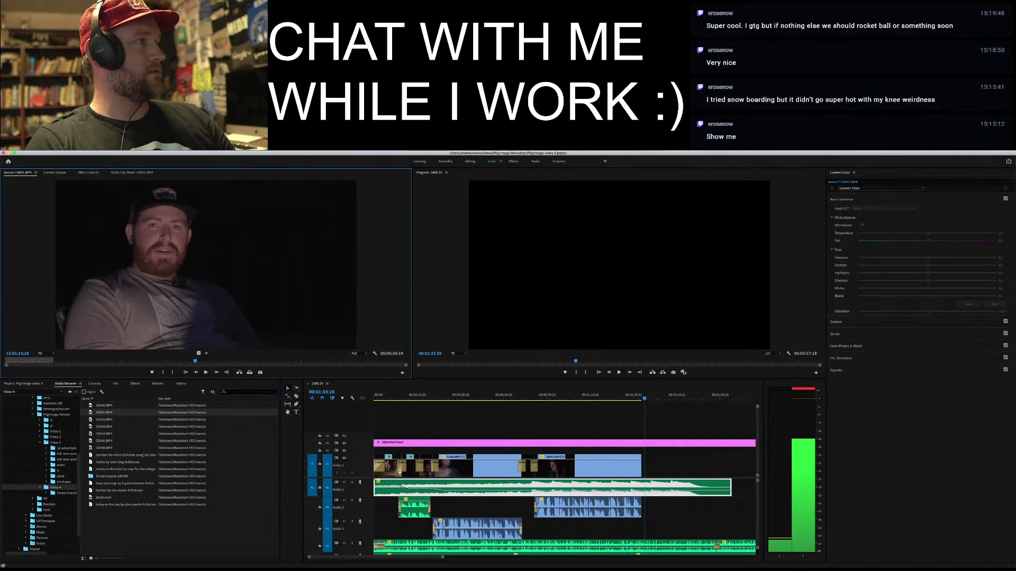
{"action": "key", "text": "j"}
{"action": "key", "text": "j"}
{"action": "key", "text": "j"}
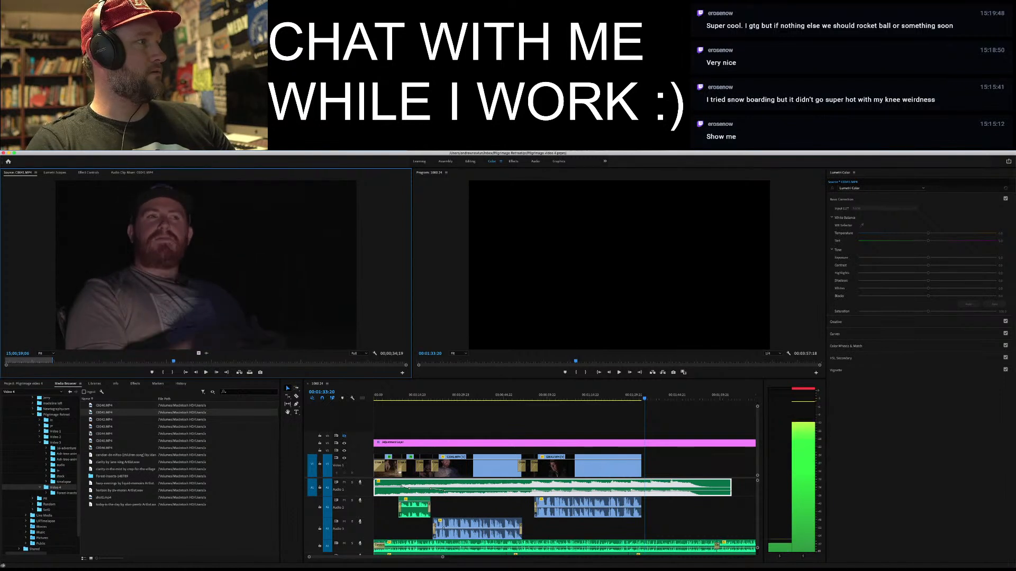
{"action": "key", "text": "k"}
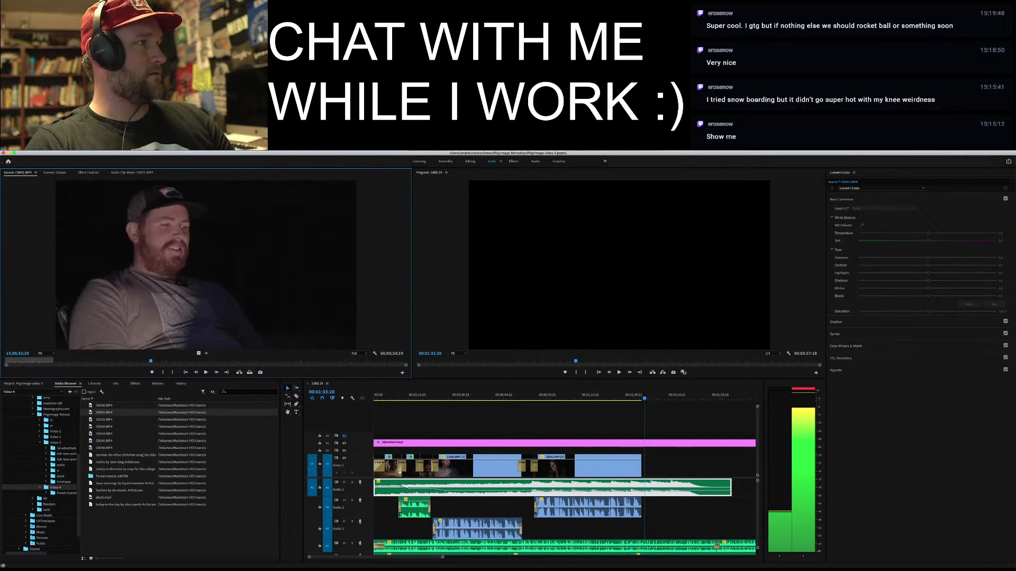
{"action": "key", "text": "l"}
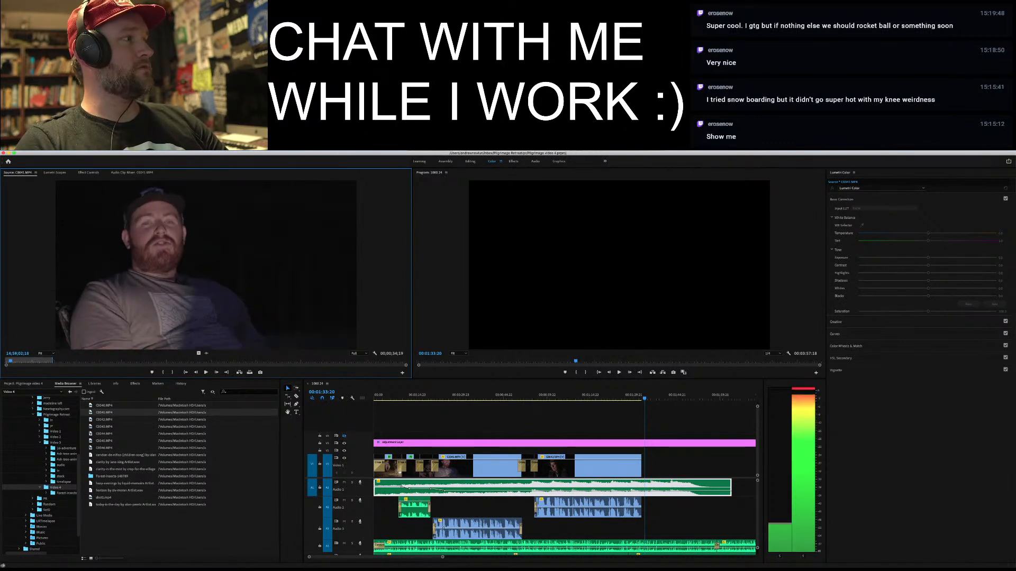
Play a later passage of the bearded man's interview and load the clip of three people around the campfire
{"action": "left_click", "coordinate": [319, 360]}
{"action": "left_click_drag", "start_coordinate": [319, 360], "coordinate": [266, 361]}
{"action": "key", "text": "space"}
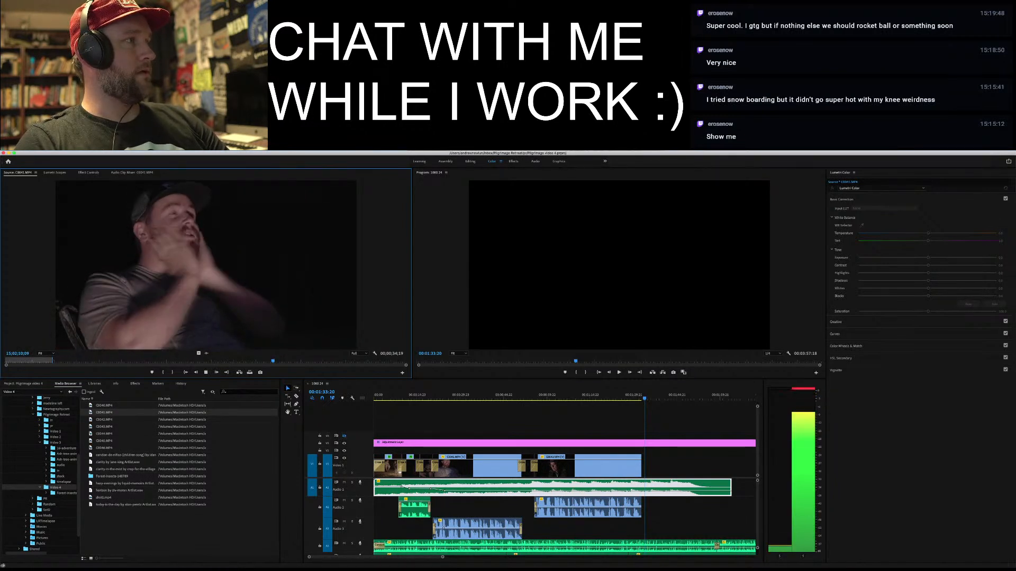
{"action": "key", "text": "space"}
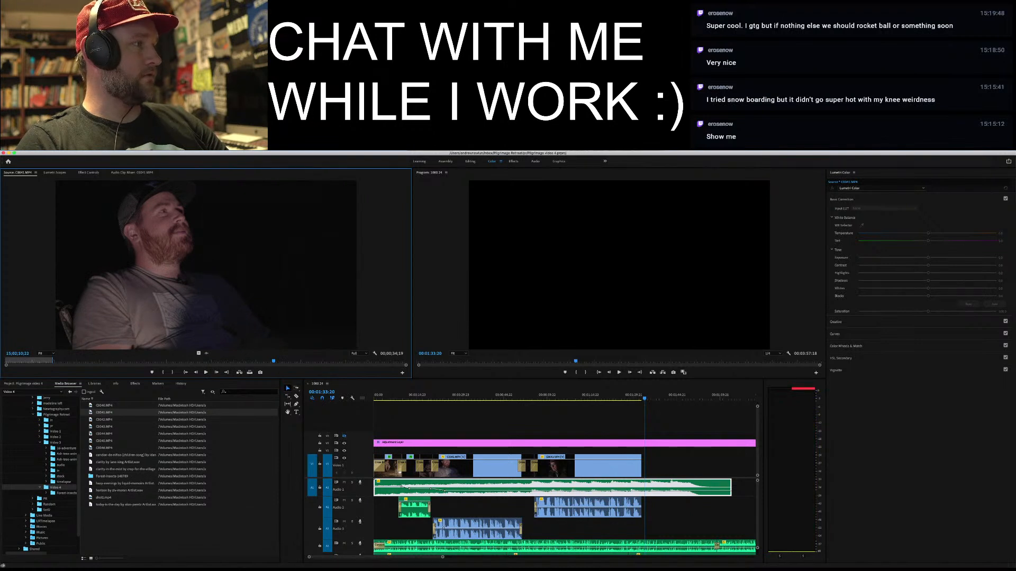
{"action": "double_click", "coordinate": [104, 405]}
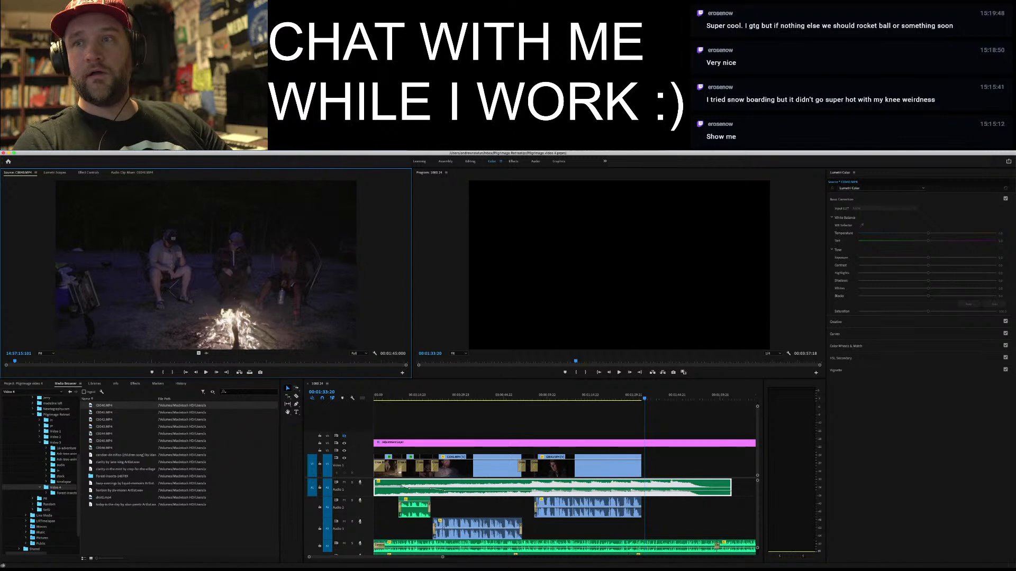
Load the last-listed Pilgrimage Video 1 draft from the Video 1 folder and play it through
{"action": "left_click", "coordinate": [55, 431]}
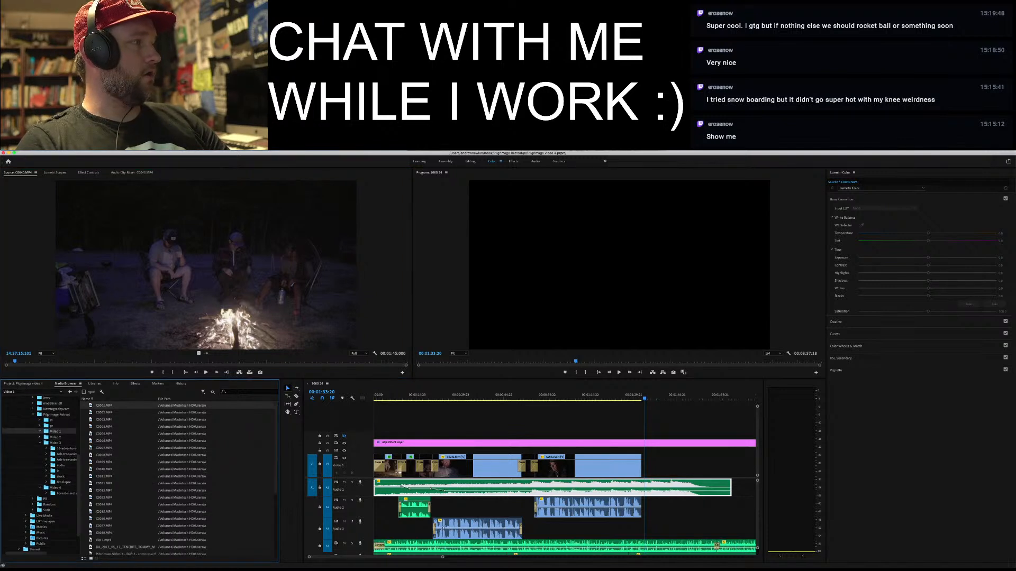
{"action": "scroll", "coordinate": [180, 476], "scroll_direction": "down", "scroll_amount": 5}
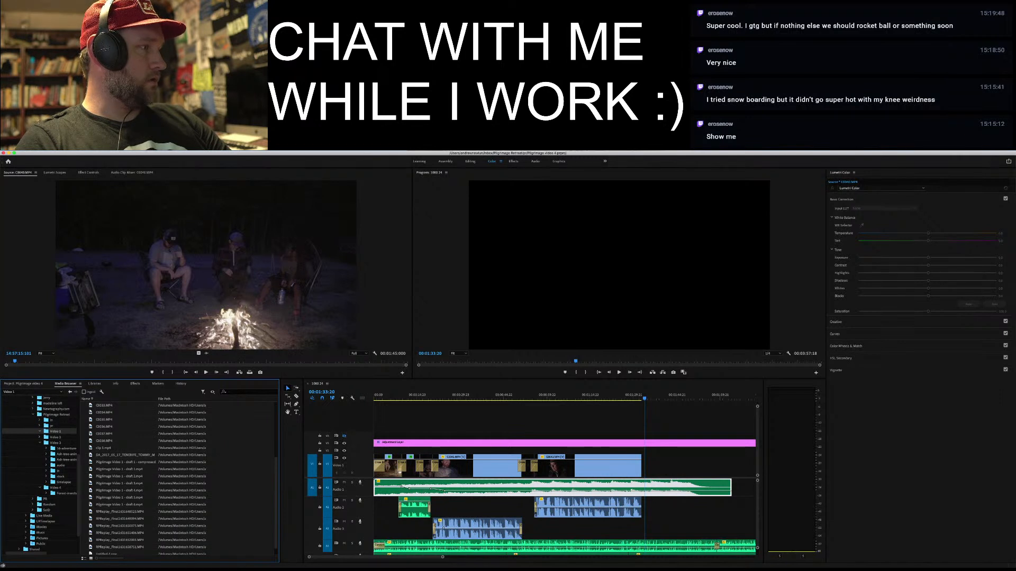
{"action": "scroll", "coordinate": [283, 403], "scroll_direction": "down", "scroll_amount": 1}
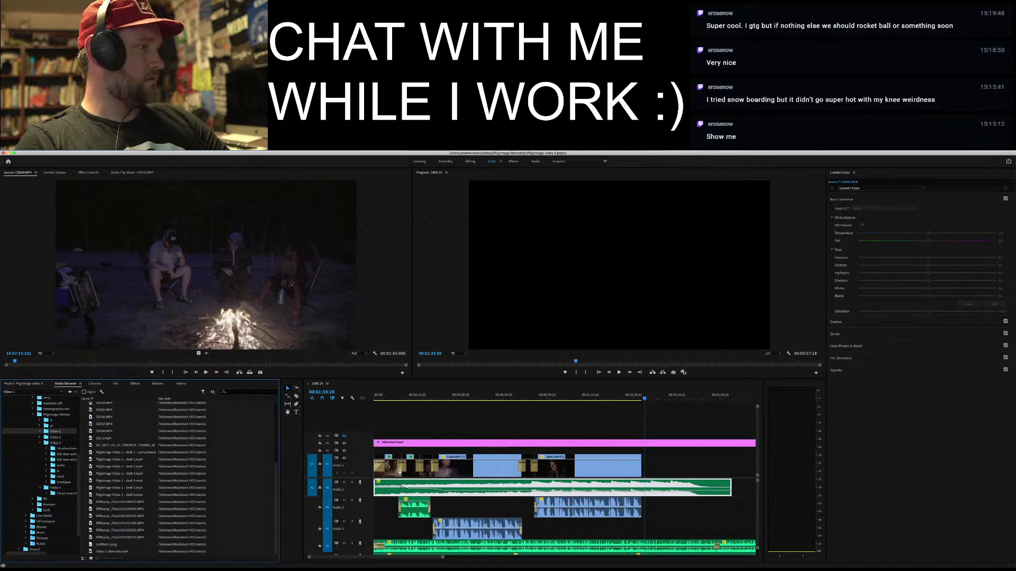
{"action": "left_click", "coordinate": [119, 494]}
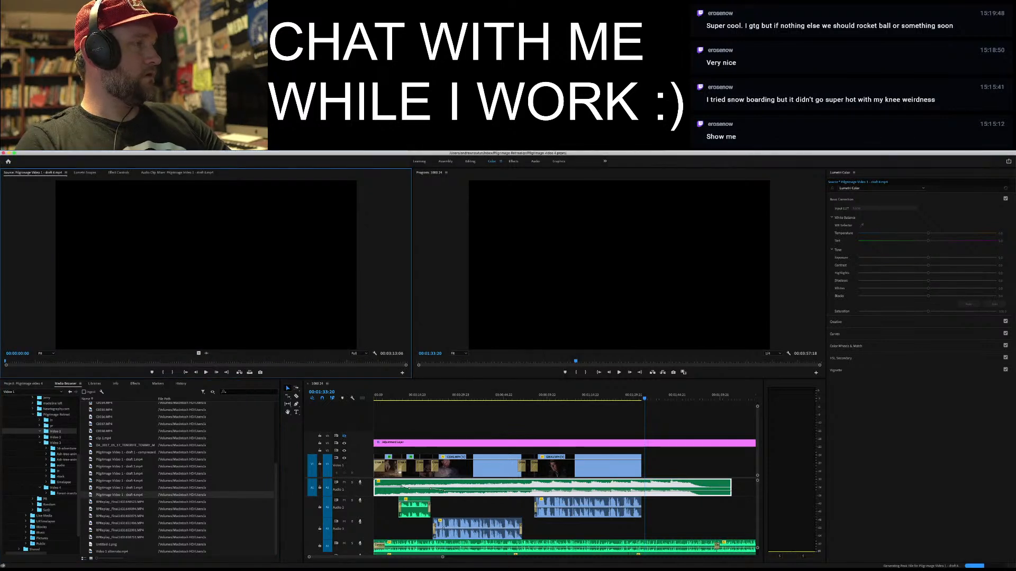
{"action": "key", "text": "space"}
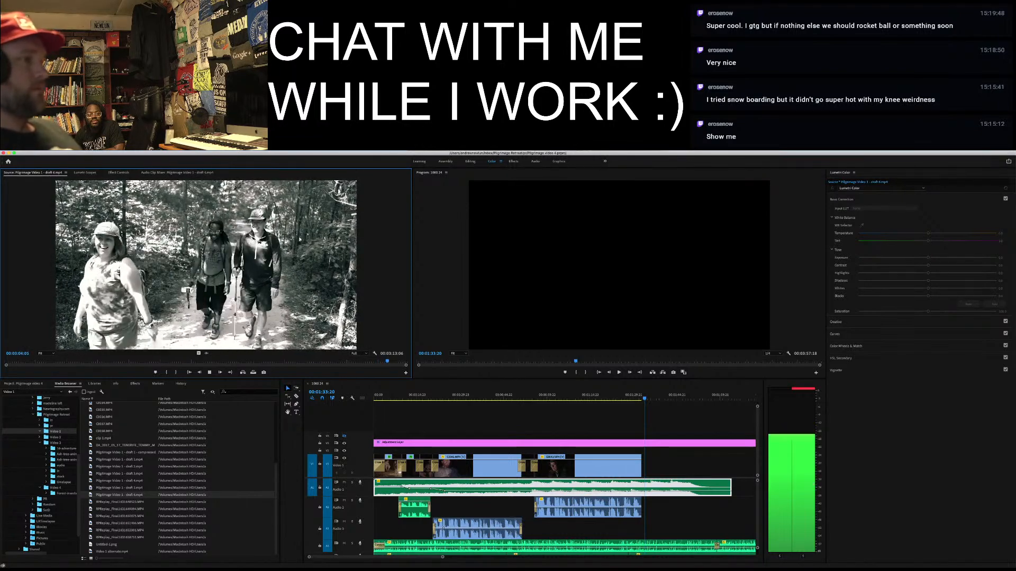
Load video 2 - draft 1.mp4 from the Video 2 folder, save the project, and play the draft through
{"action": "left_click", "coordinate": [55, 437]}
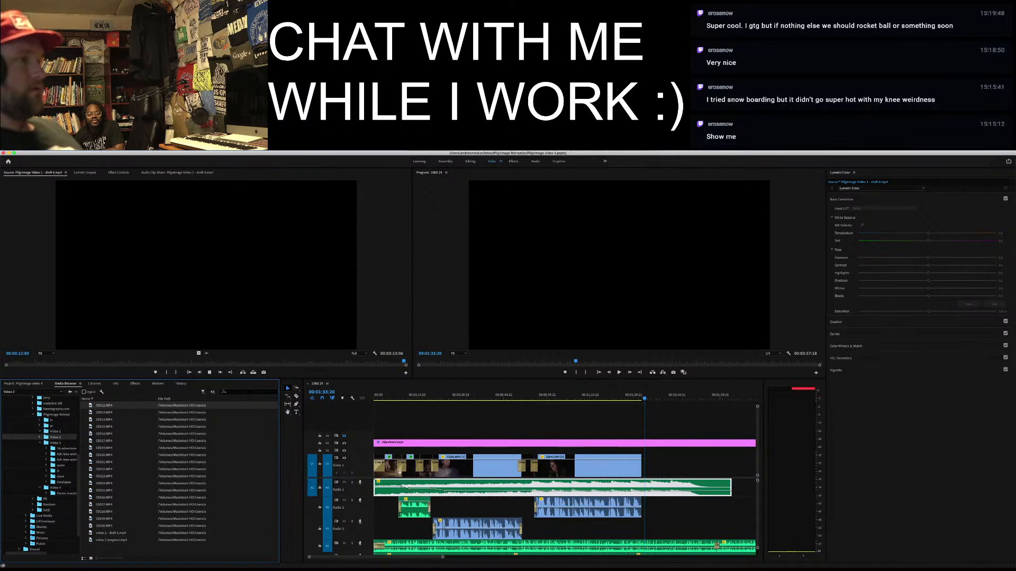
{"action": "left_click", "coordinate": [110, 532]}
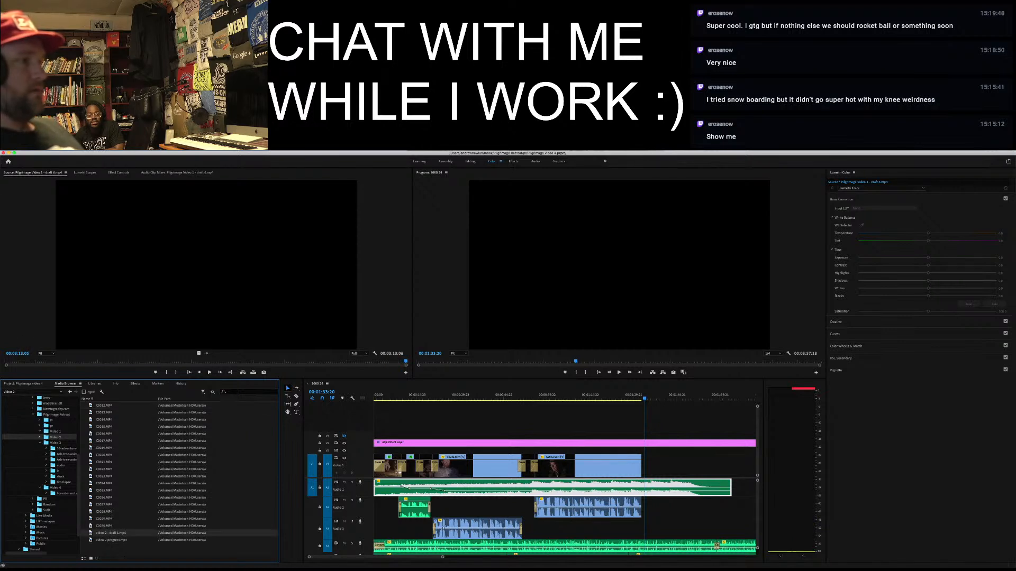
{"action": "key", "text": "super+s"}
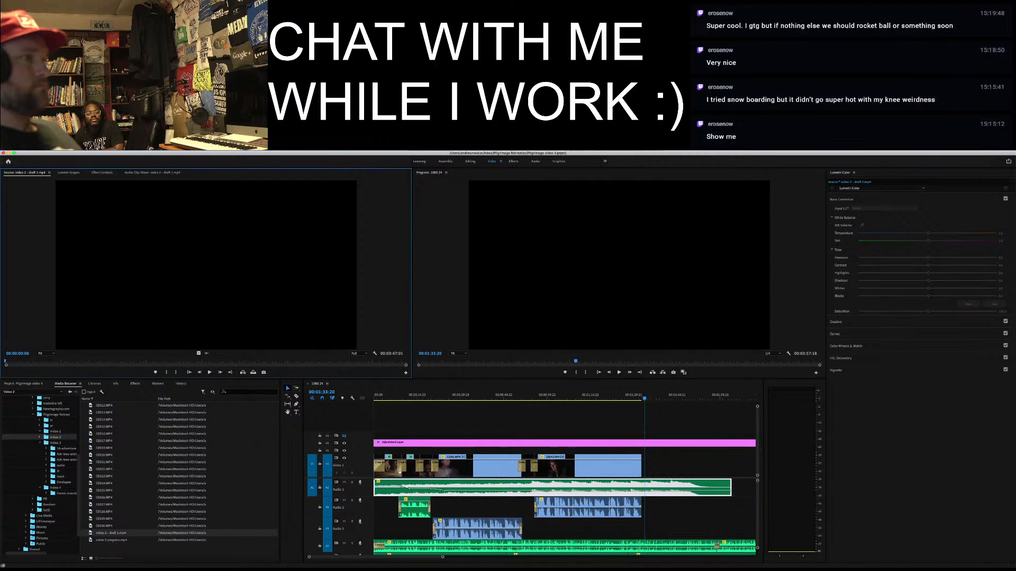
{"action": "key", "text": "space"}
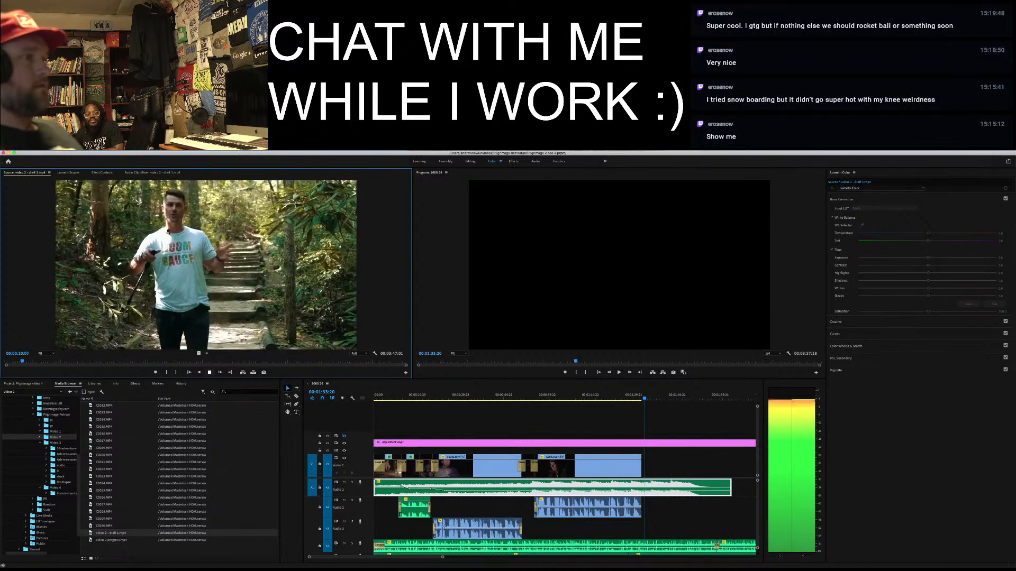
{"action": "left_click", "coordinate": [210, 372]}
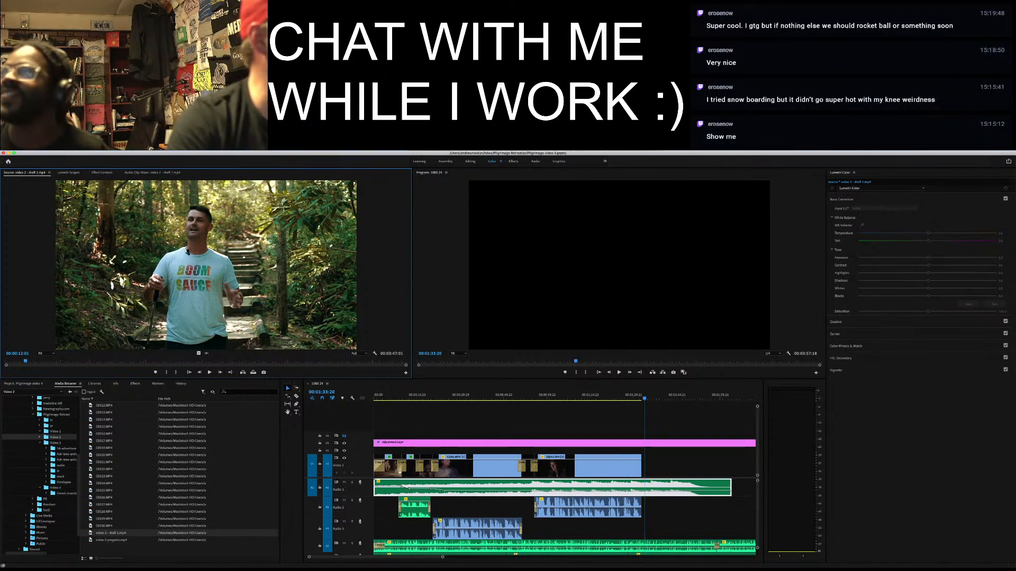
{"action": "key", "text": "Home"}
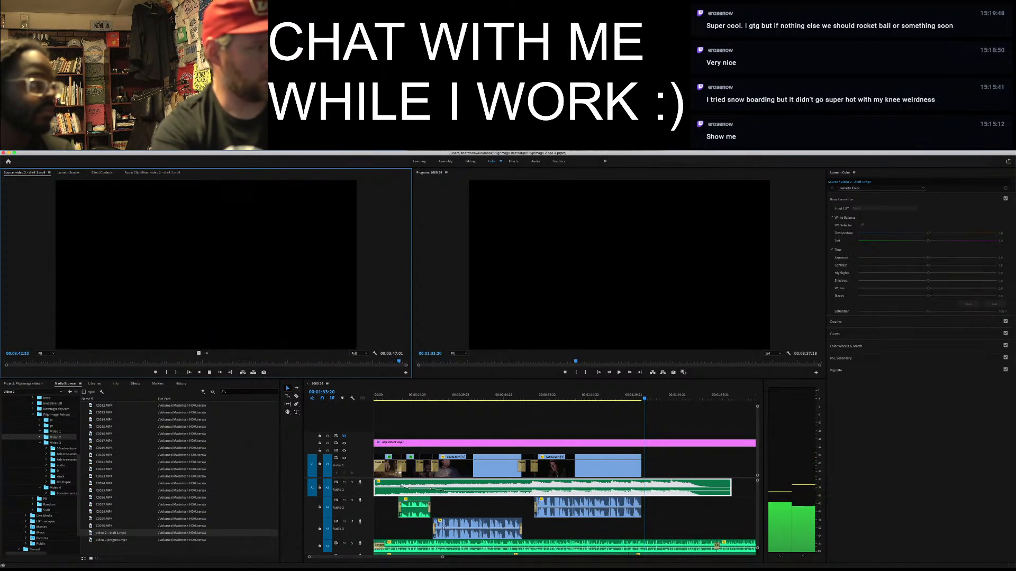
Play Pilgrimage Video 3.mp4 from the Video 3 folder to its end and return to the Video 4 folder
{"action": "left_click", "coordinate": [55, 442]}
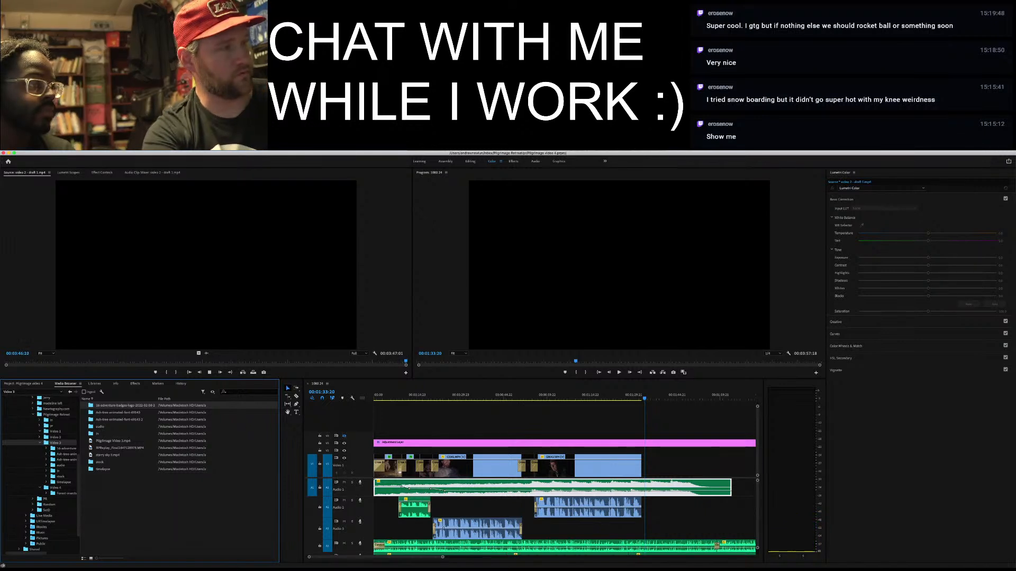
{"action": "double_click", "coordinate": [112, 441]}
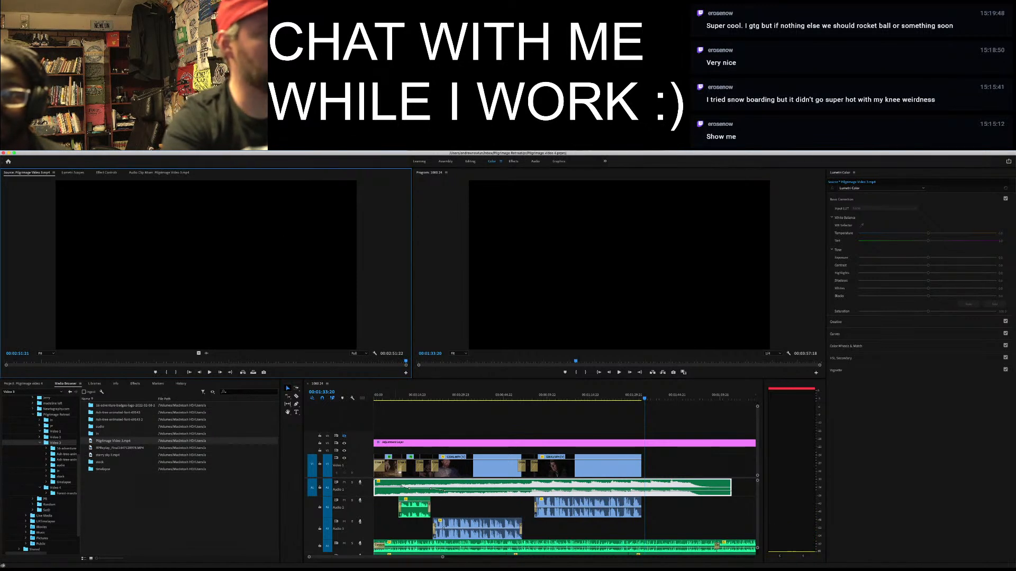
{"action": "left_click", "coordinate": [55, 487]}
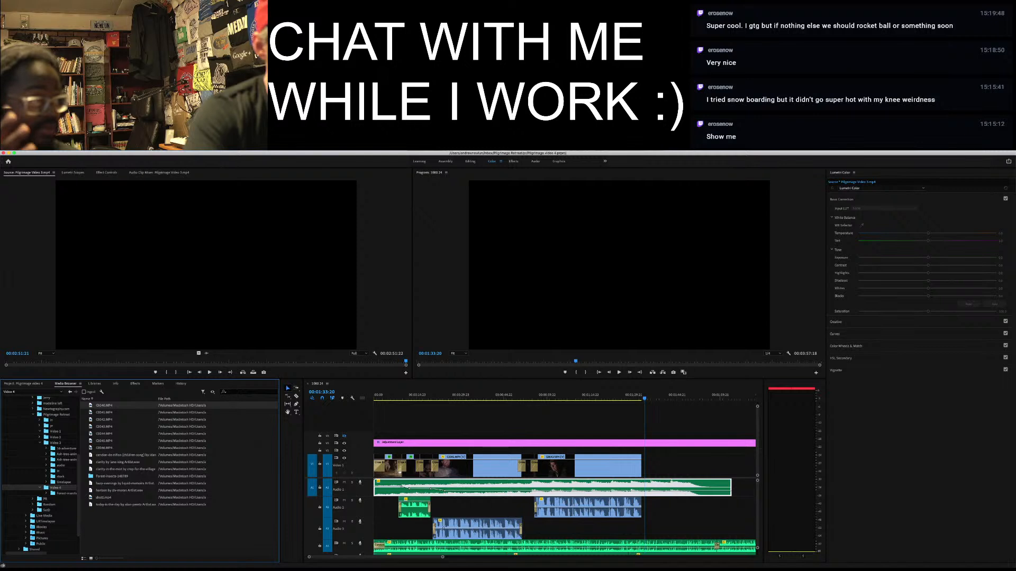
Play the Video 4 sequence from its start to just past the end of the last video clip
{"action": "left_click_drag", "start_coordinate": [420, 397], "coordinate": [374, 397]}
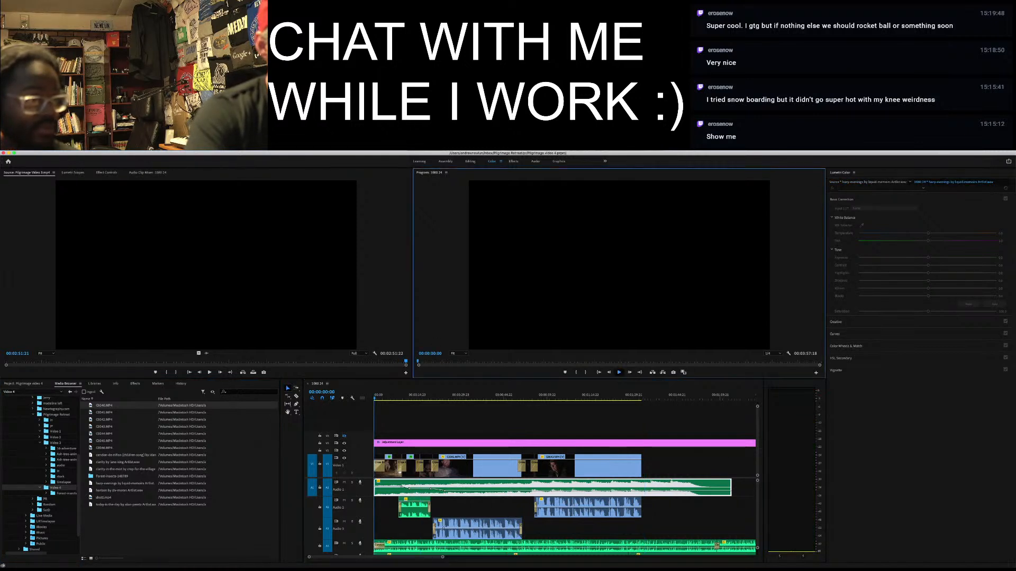
{"action": "key", "text": "space"}
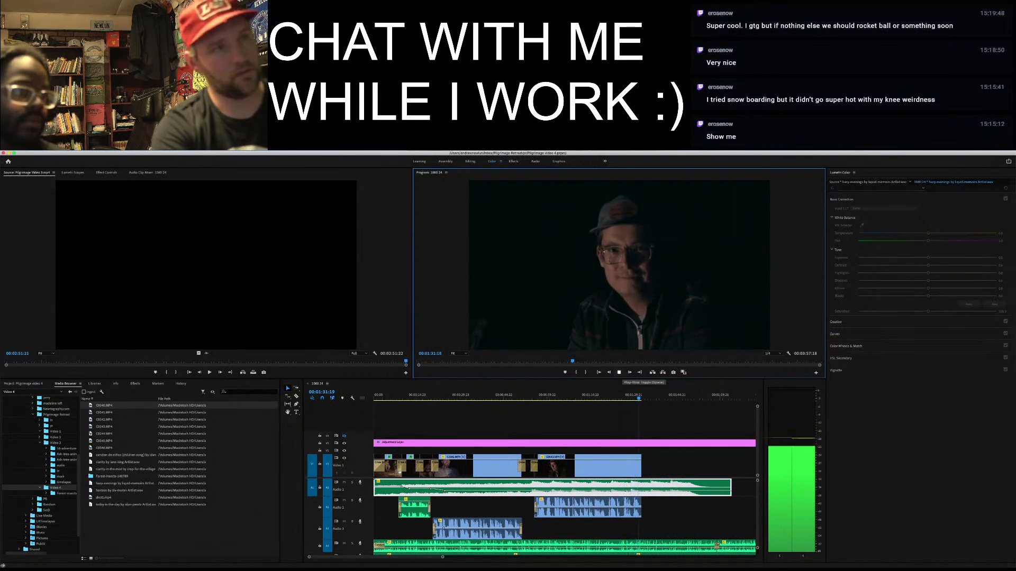
{"action": "left_click", "coordinate": [619, 373]}
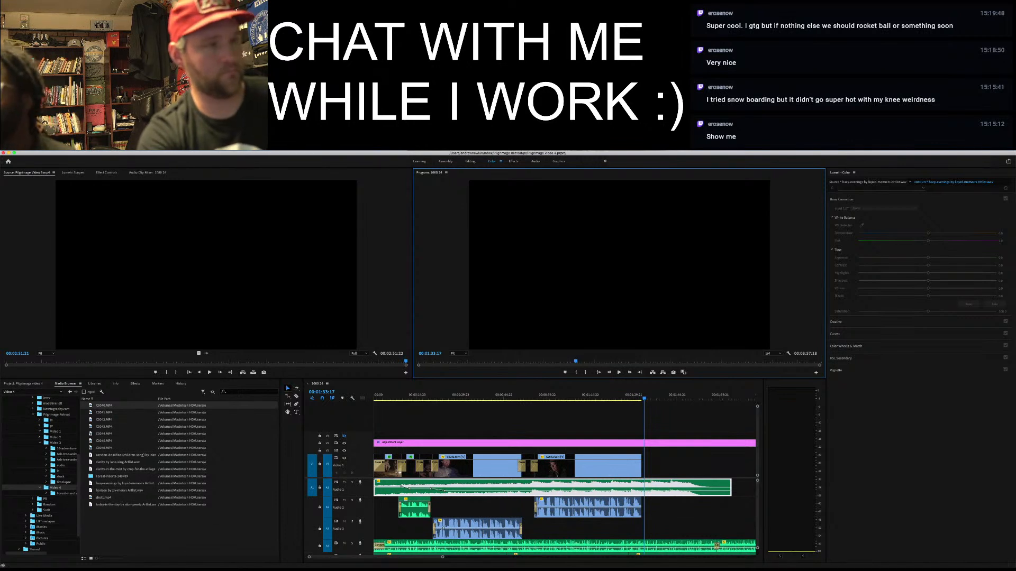
Switch to Discord and on to Chrome to view the Pilgrimage retreat video 4 script in Google Docs
{"action": "key", "text": "super+Tab"}
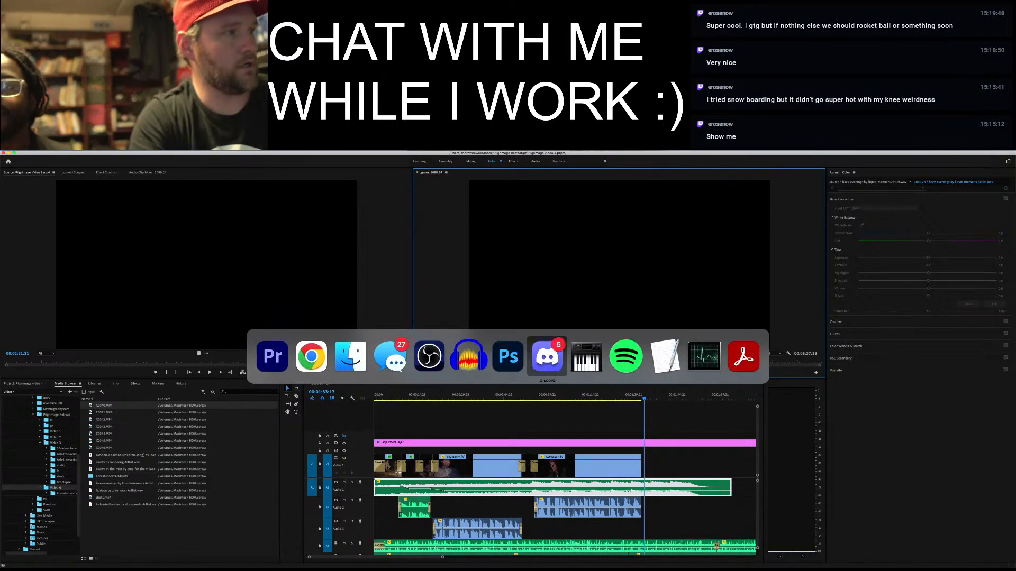
{"action": "key", "text": "super+Tab"}
{"action": "key", "text": "super+Tab"}
{"action": "key", "text": "super+Tab"}
{"action": "key", "text": "super+Tab"}
{"action": "key", "text": "super+Tab"}
{"action": "key", "text": "super+Tab"}
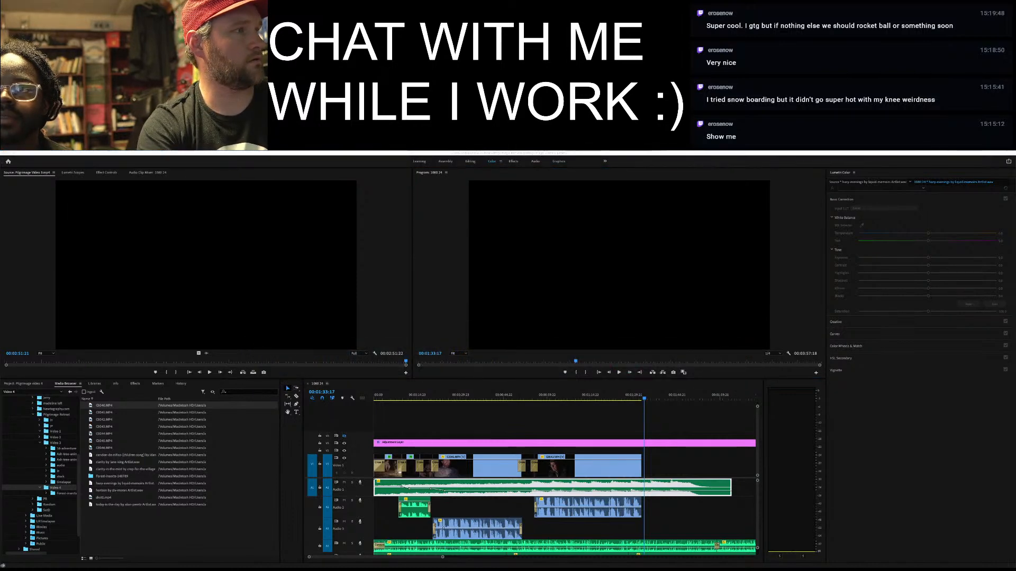
{"action": "key", "text": "super+Tab"}
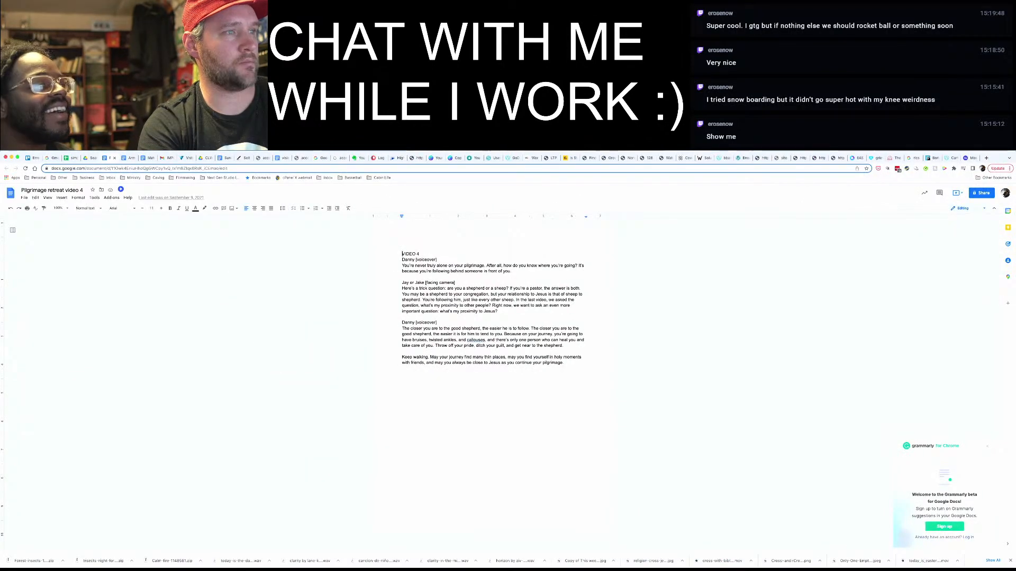
Return from the script document to the Video 4 sequence in Premiere Pro
{"action": "key", "text": "super+Tab"}
{"action": "key", "text": "super+Tab"}
{"action": "key", "text": "super+Tab"}
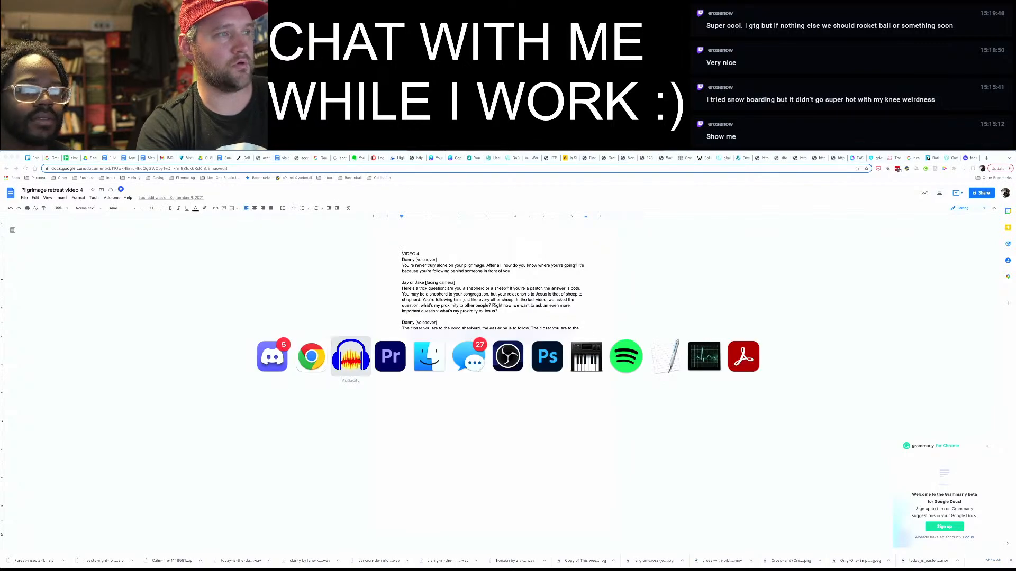
{"action": "key", "text": "super+Tab"}
{"action": "key", "text": "super+Tab"}
{"action": "key", "text": "super+Tab"}
{"action": "key", "text": "super+Tab"}
{"action": "key", "text": "super+Tab"}
{"action": "key", "text": "super+Tab"}
{"action": "key", "text": "super+Tab"}
{"action": "key", "text": "super+Tab"}
{"action": "key", "text": "super+Tab"}
{"action": "key", "text": "super+Tab"}
{"action": "key", "text": "super+Tab"}
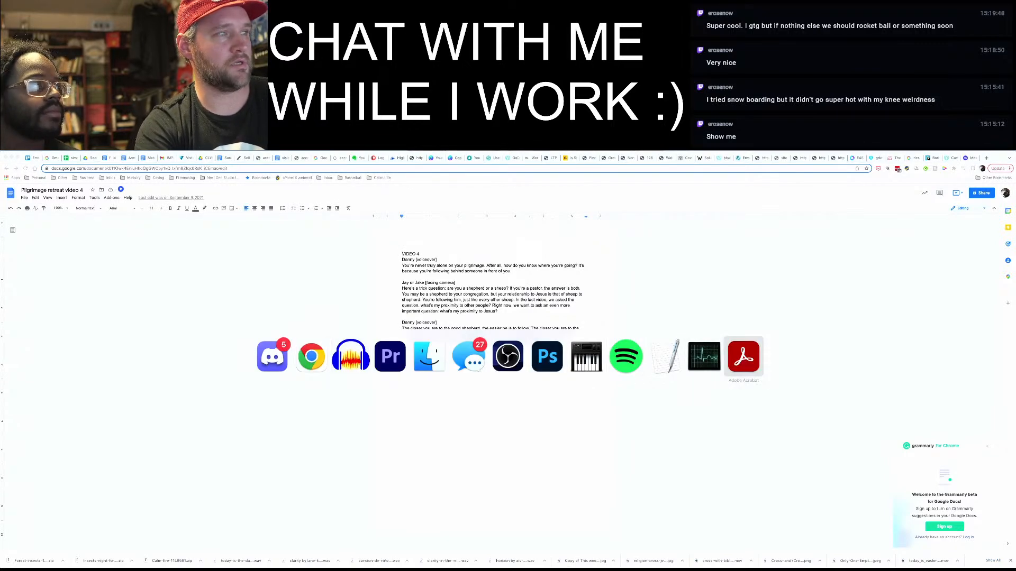
{"action": "key", "text": "super+Tab"}
{"action": "key", "text": "super+Tab"}
{"action": "key", "text": "super+Tab"}
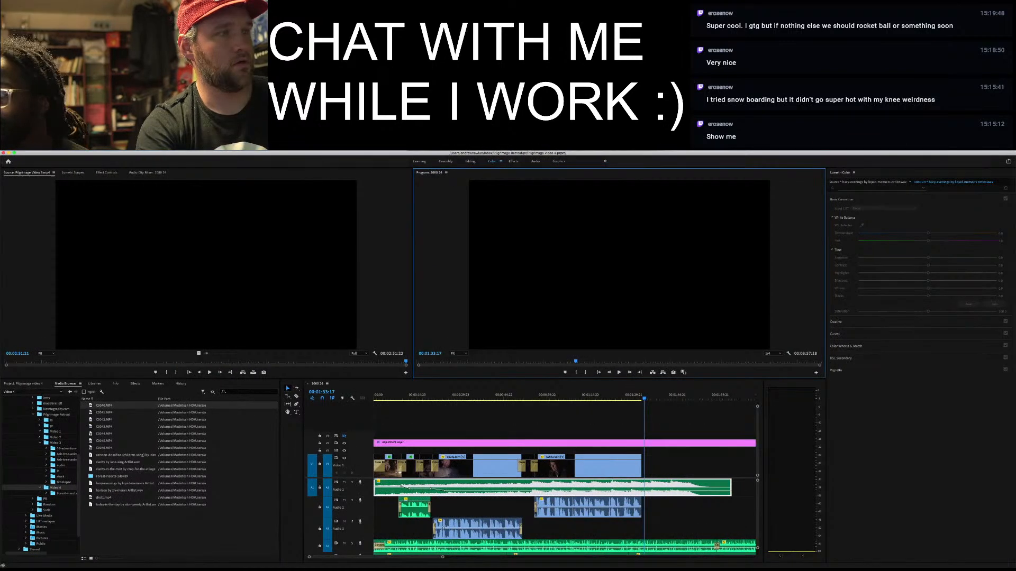